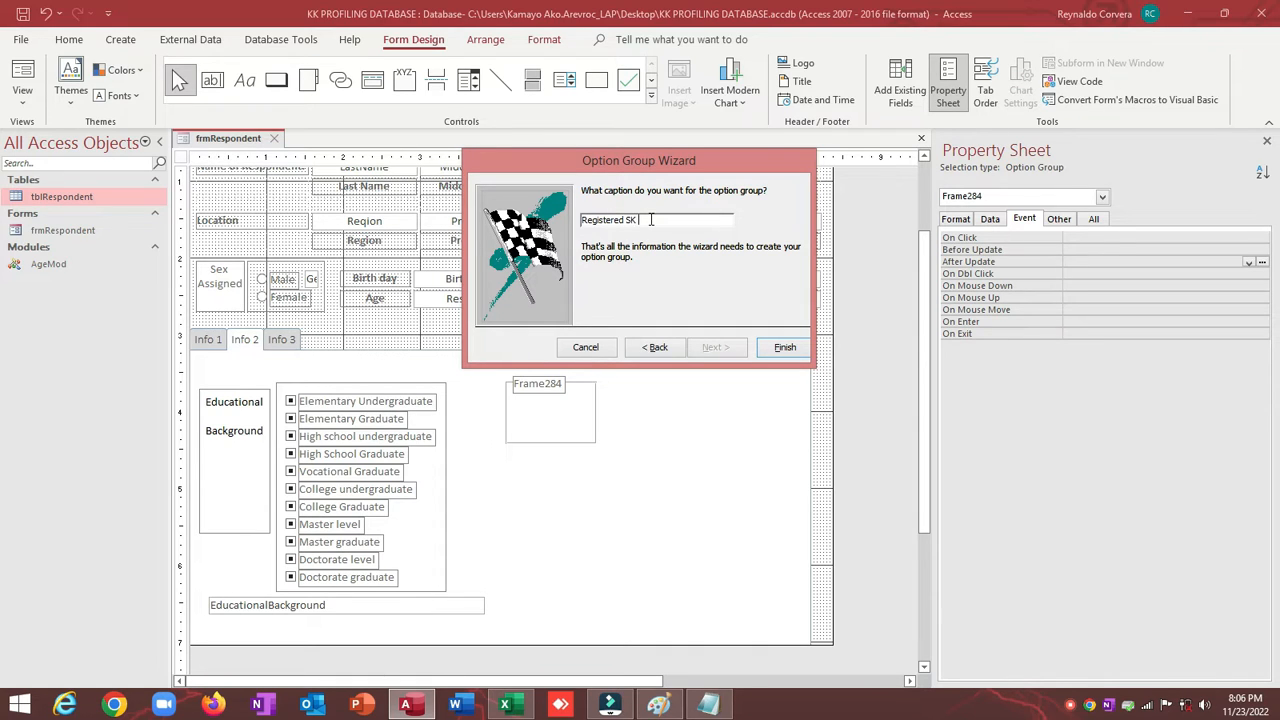
Caption the new option group "Registered SK Voter?" and complete the Option Group Wizard
key(alt+Tab)
key(alt+Tab)
key(alt+Tab)
key(alt+Tab)
click(780, 347)
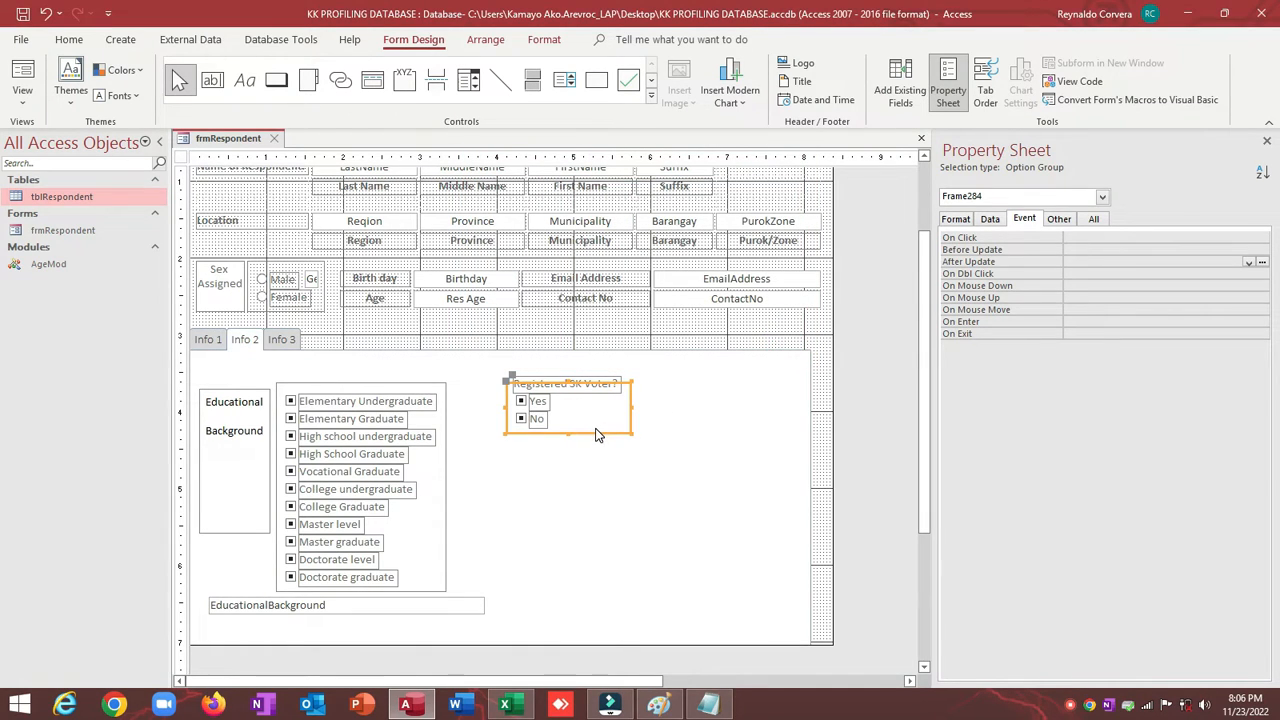
Reposition the new option group, set its "Registered SK Voter?" label beside the frame, and resize and center the label on two lines
drag(595, 434, 651, 429)
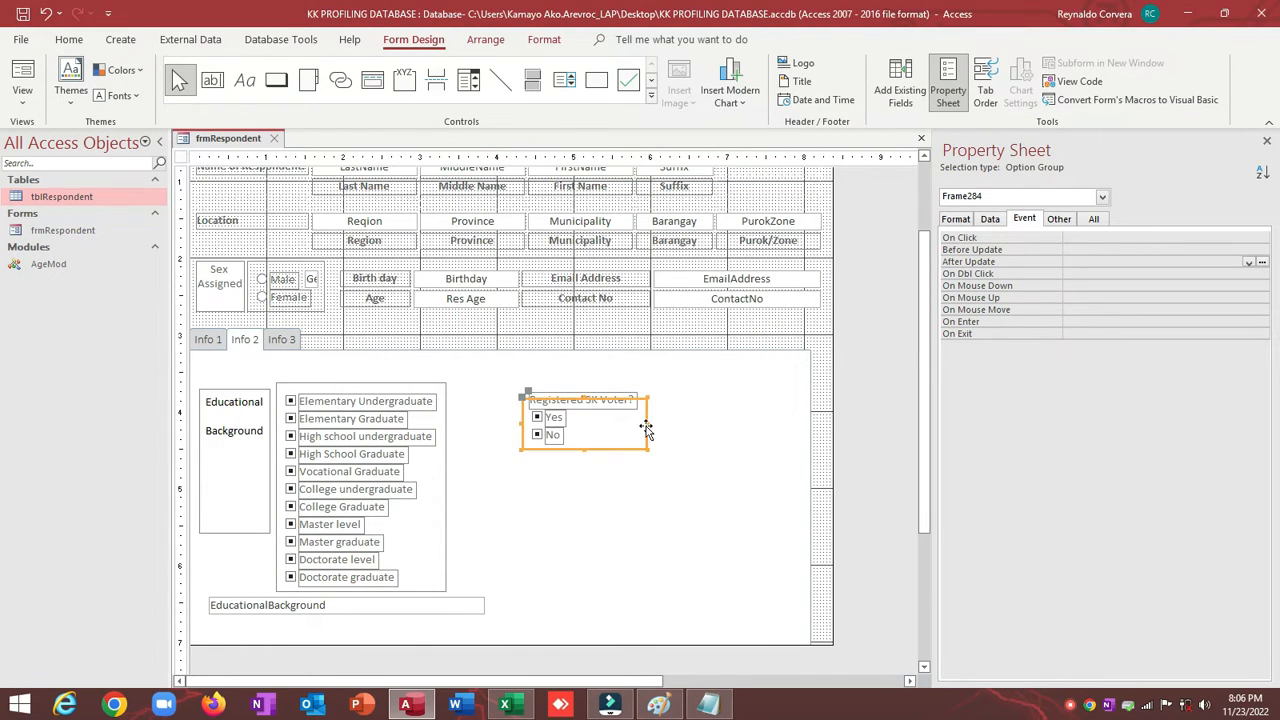
drag(524, 396, 456, 403)
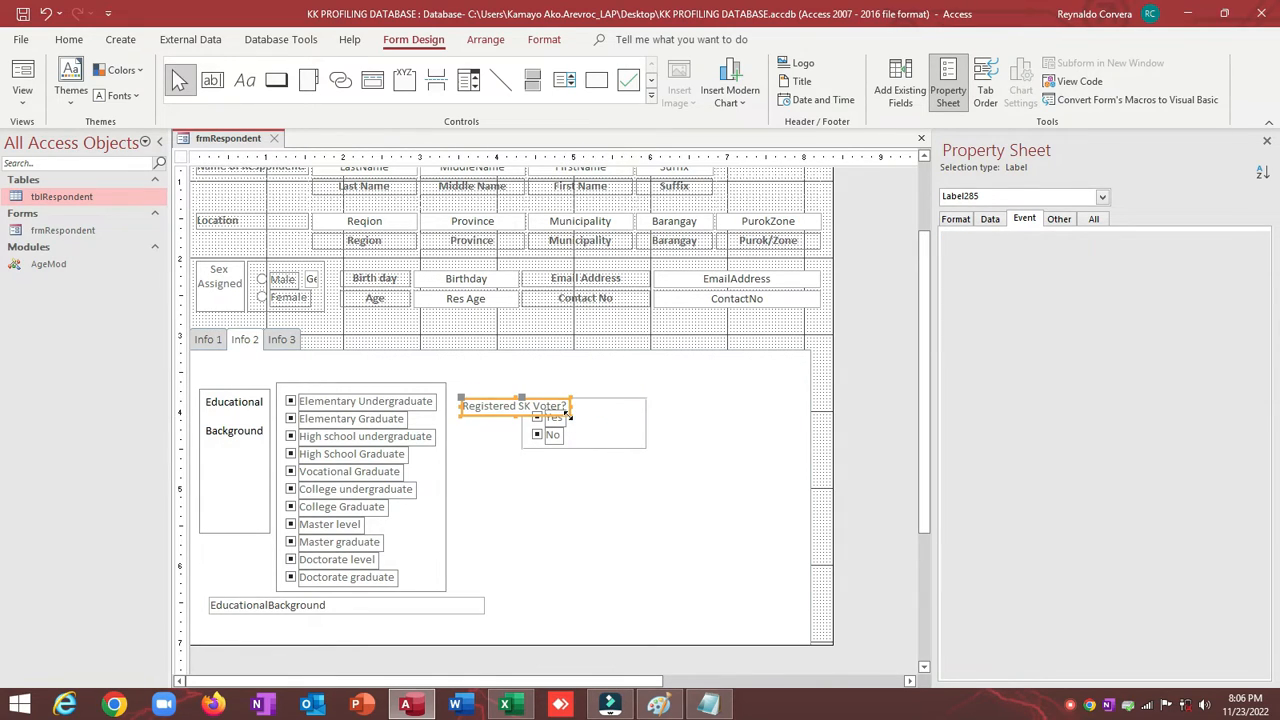
drag(567, 413, 512, 448)
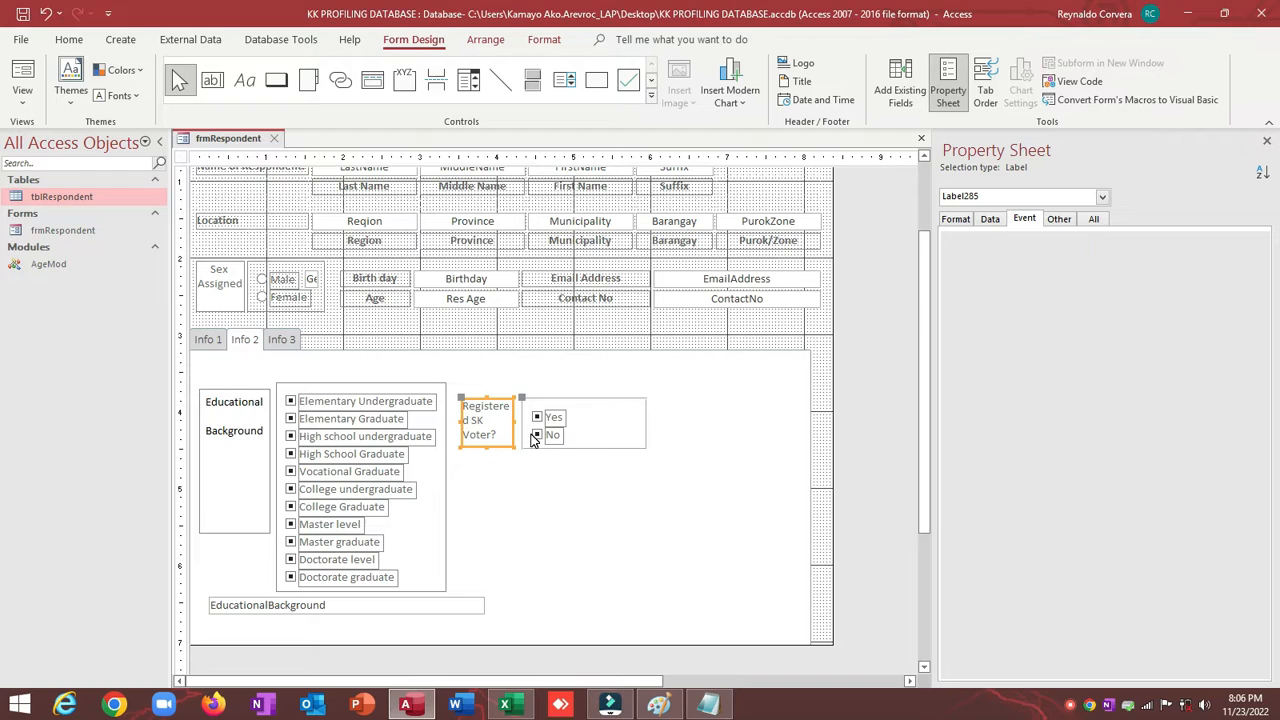
click(70, 40)
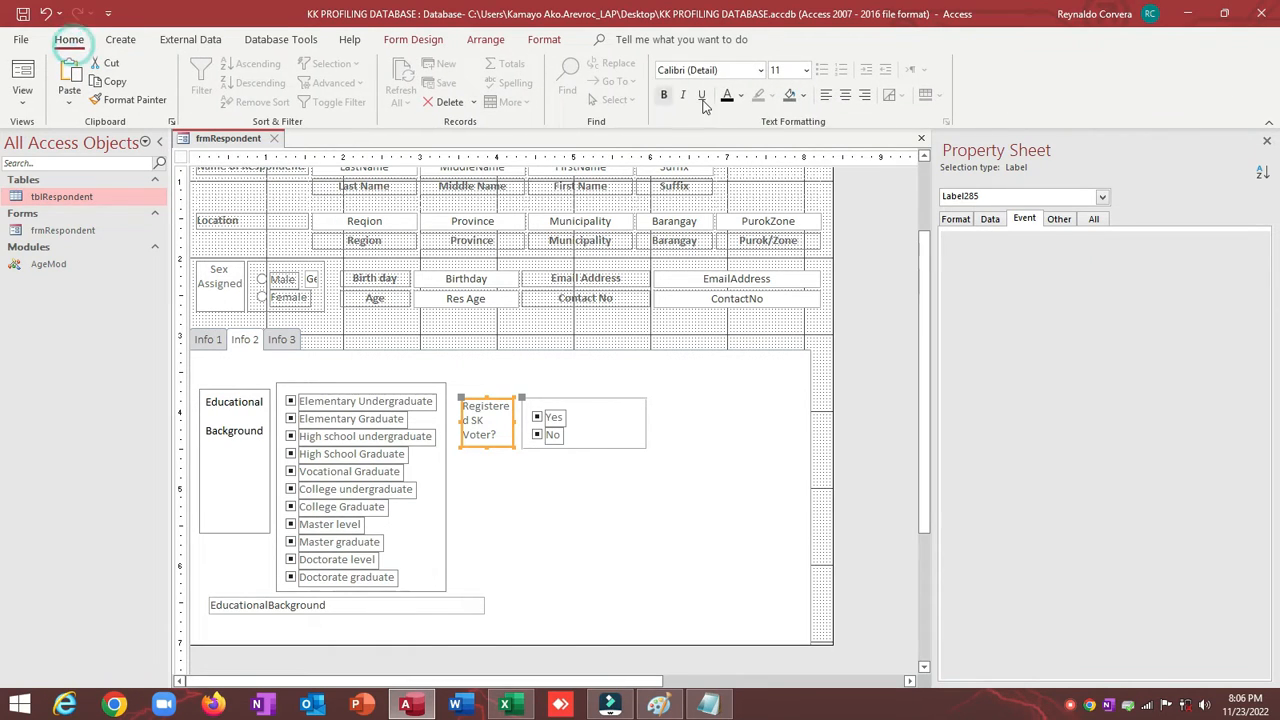
click(846, 96)
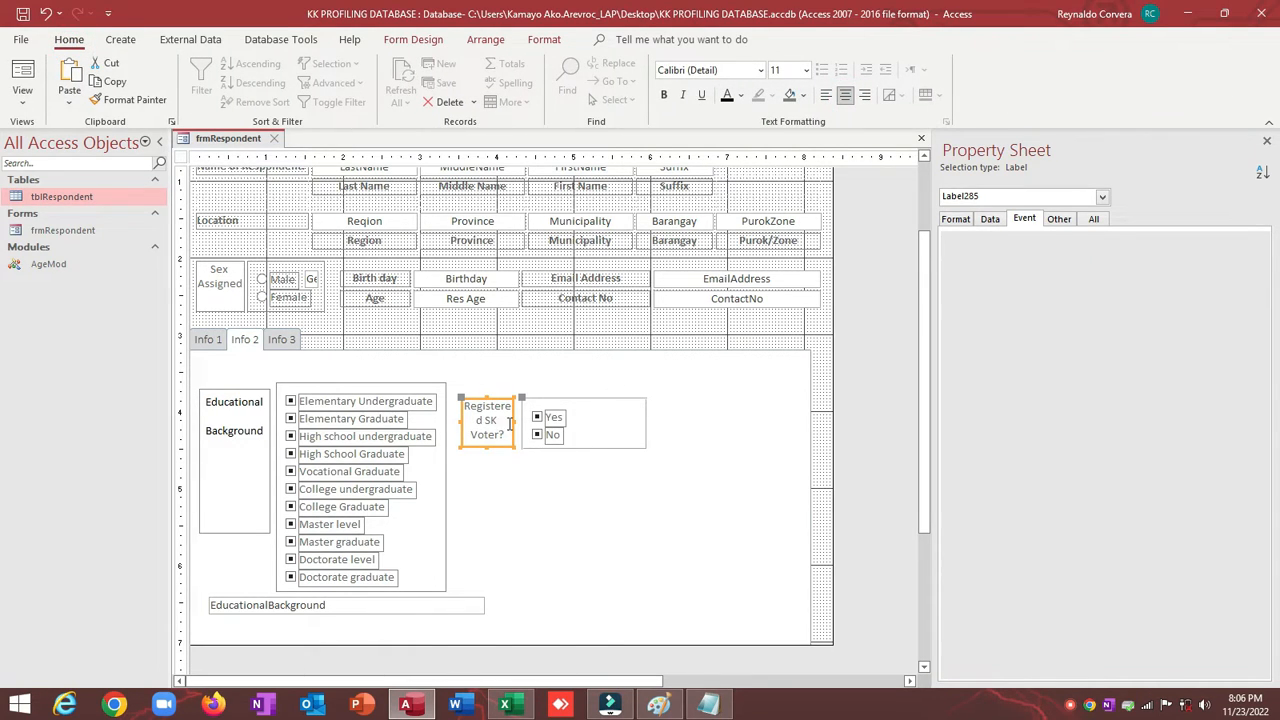
drag(511, 423, 516, 423)
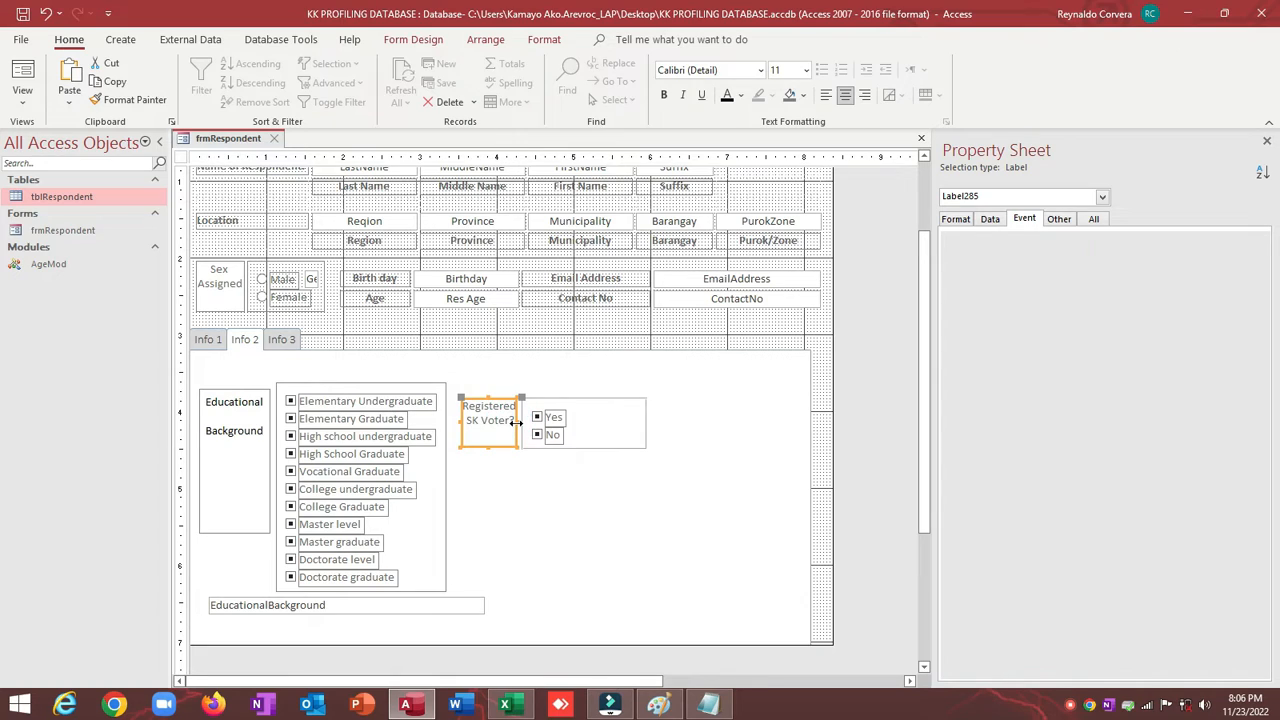
Set the border style of the Registered SK Voter option group frame to Transparent, keeping its back style Transparent
click(568, 400)
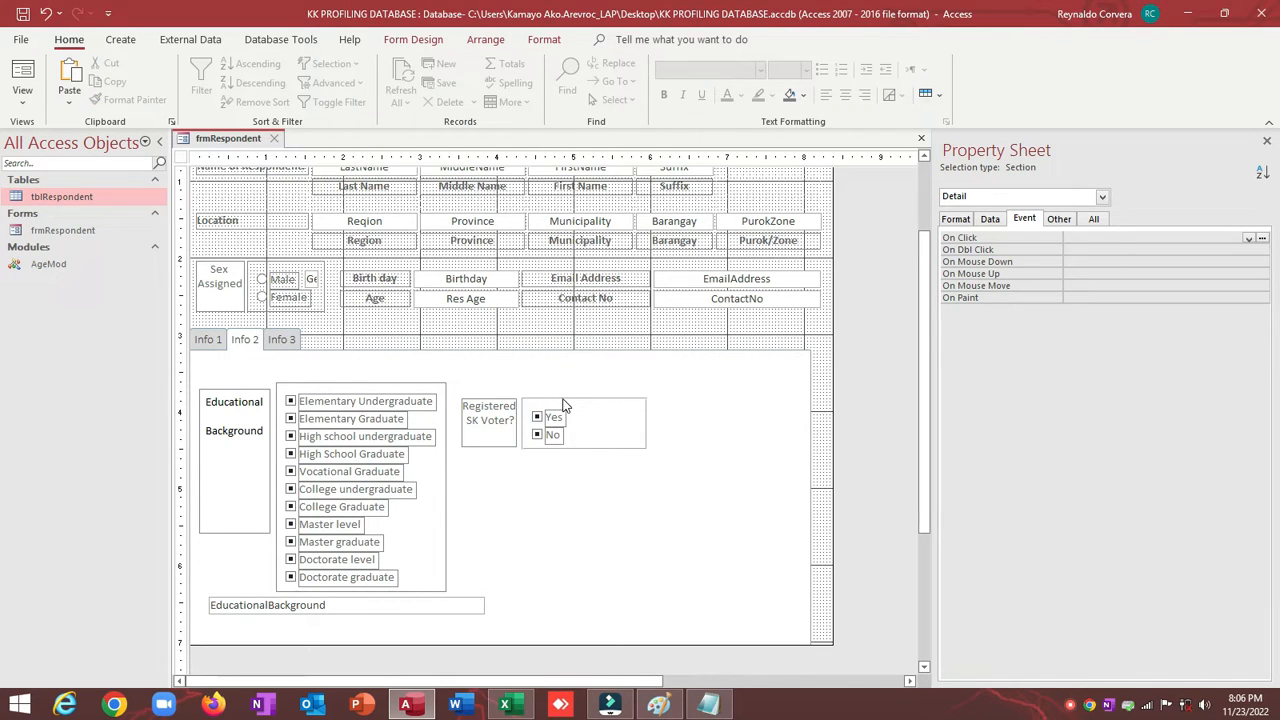
click(563, 405)
click(990, 218)
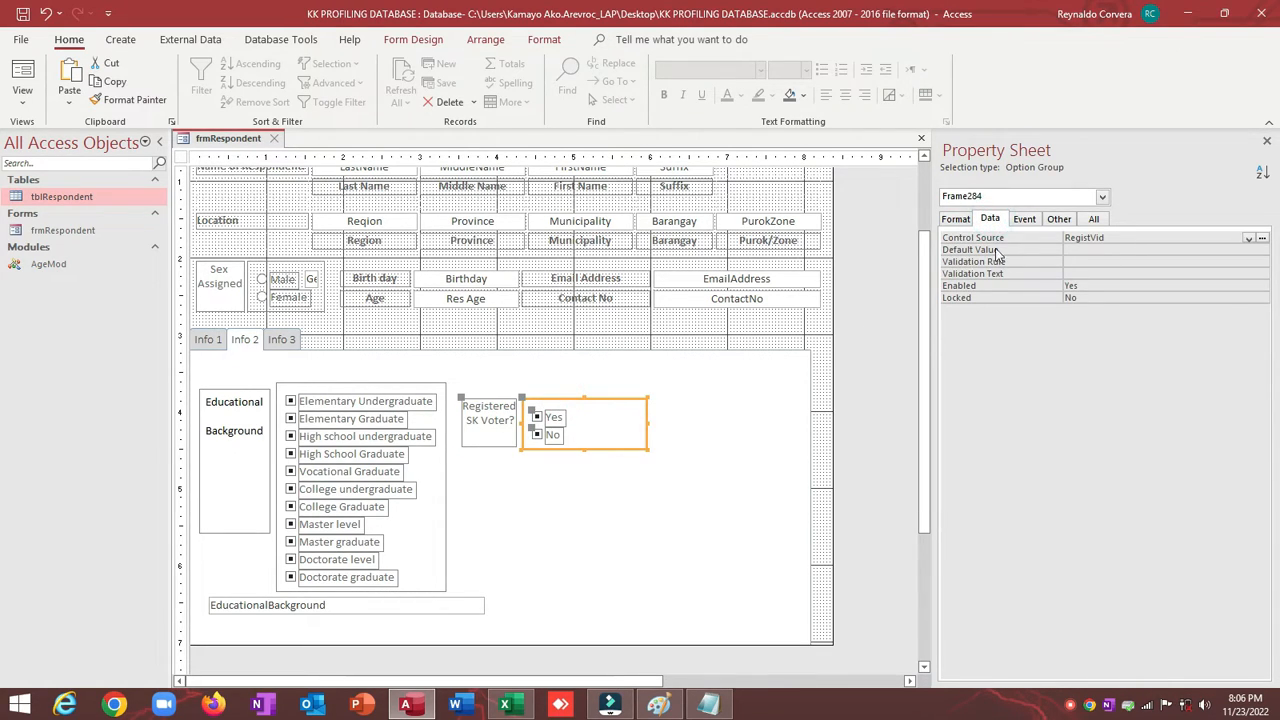
click(956, 218)
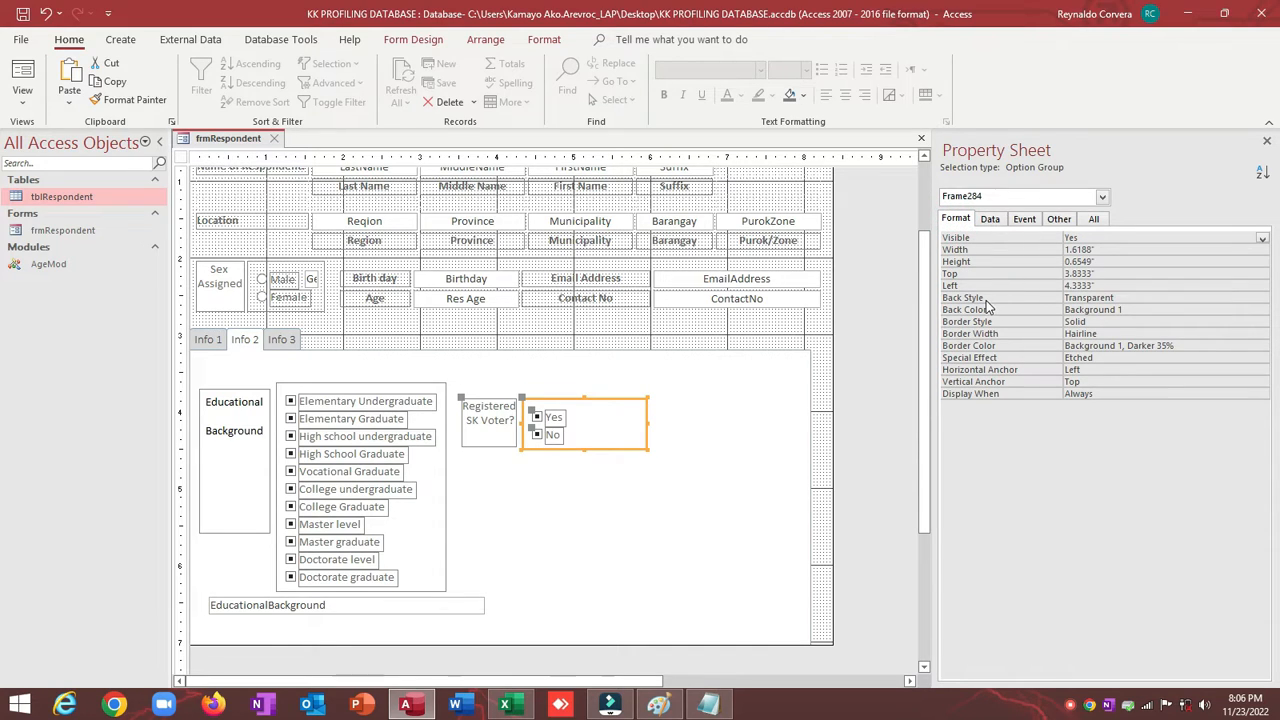
double_click(983, 303)
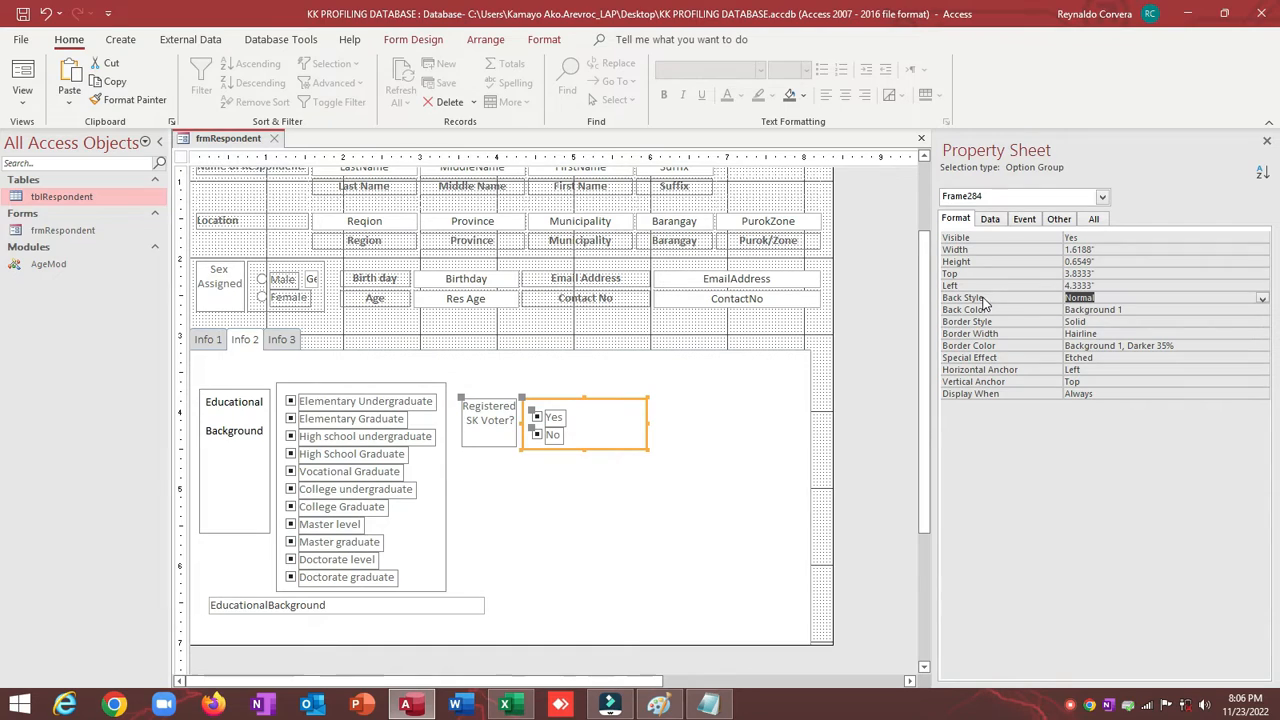
double_click(984, 301)
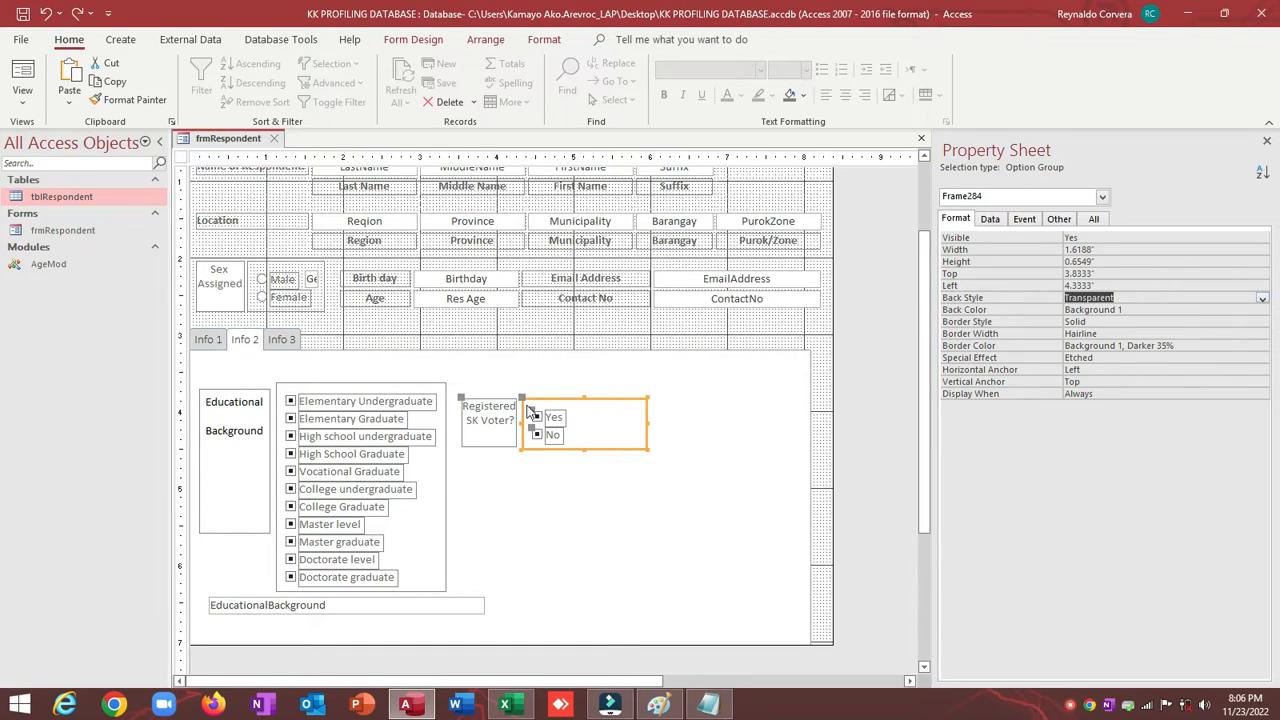
click(1045, 321)
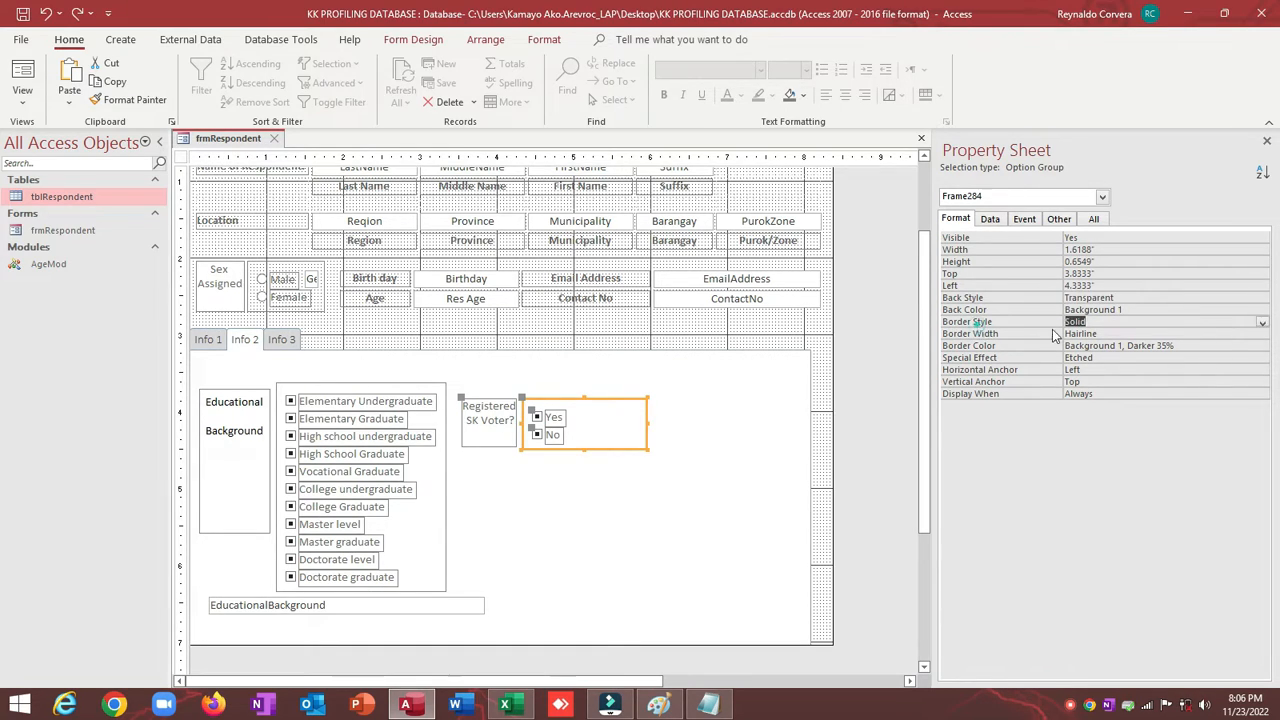
click(1261, 322)
click(1244, 335)
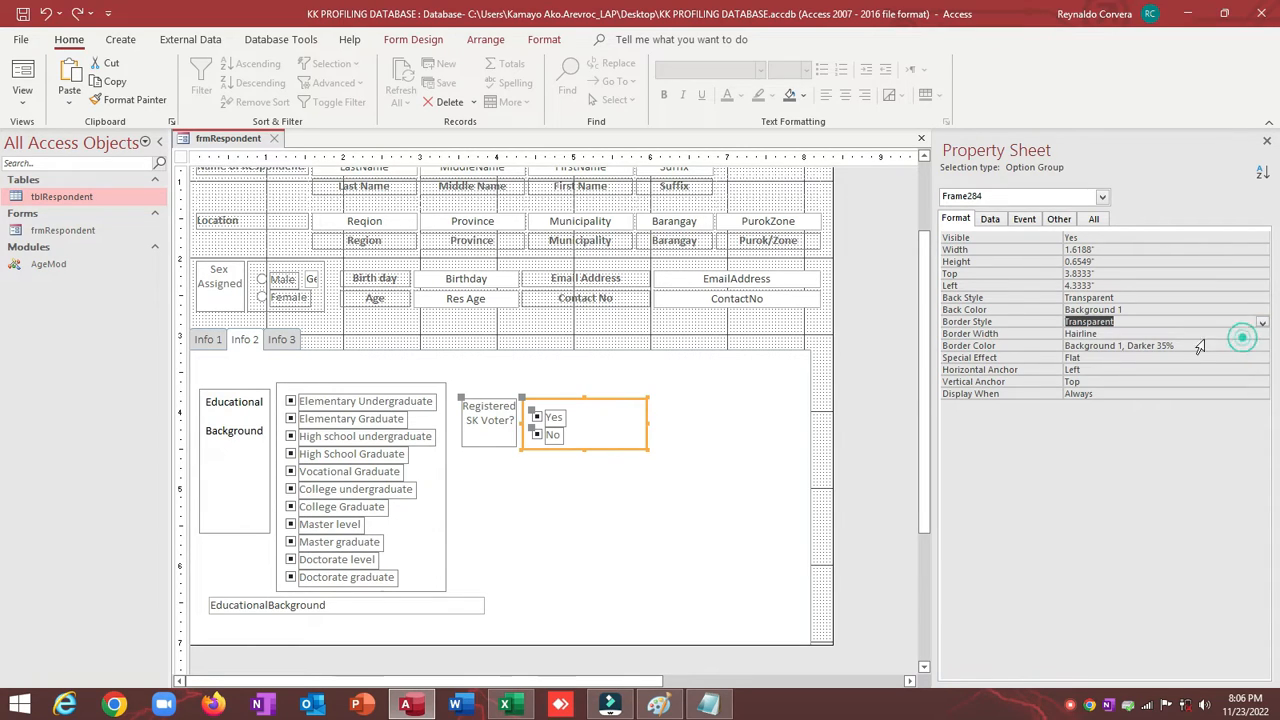
Give the "Registered SK Voter?" label a solid border and widen it to 0.8333"
click(511, 407)
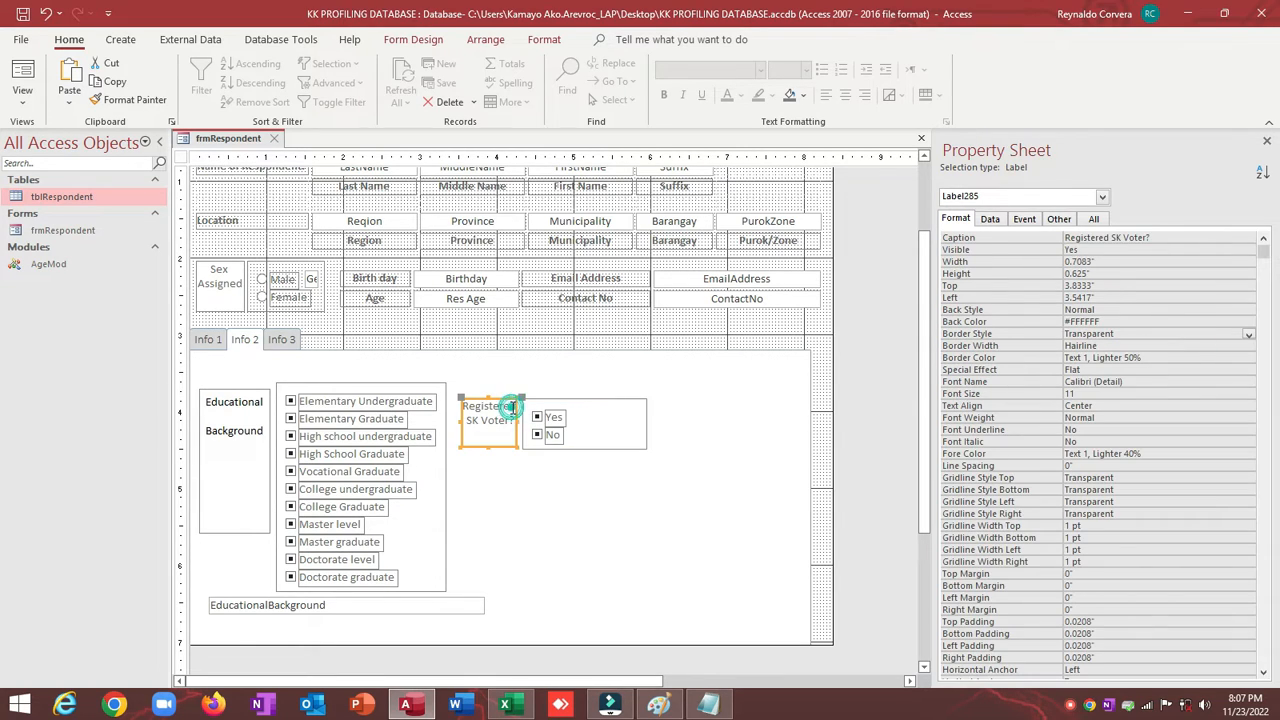
double_click(958, 336)
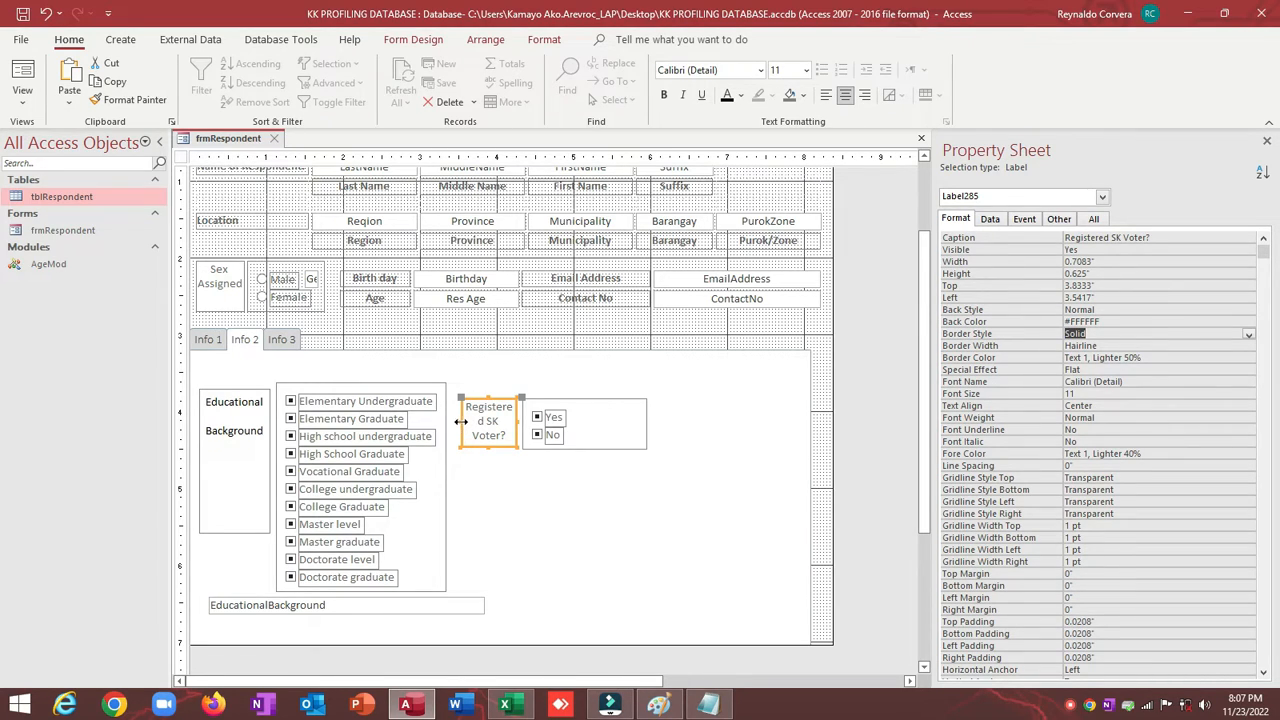
drag(461, 421, 451, 421)
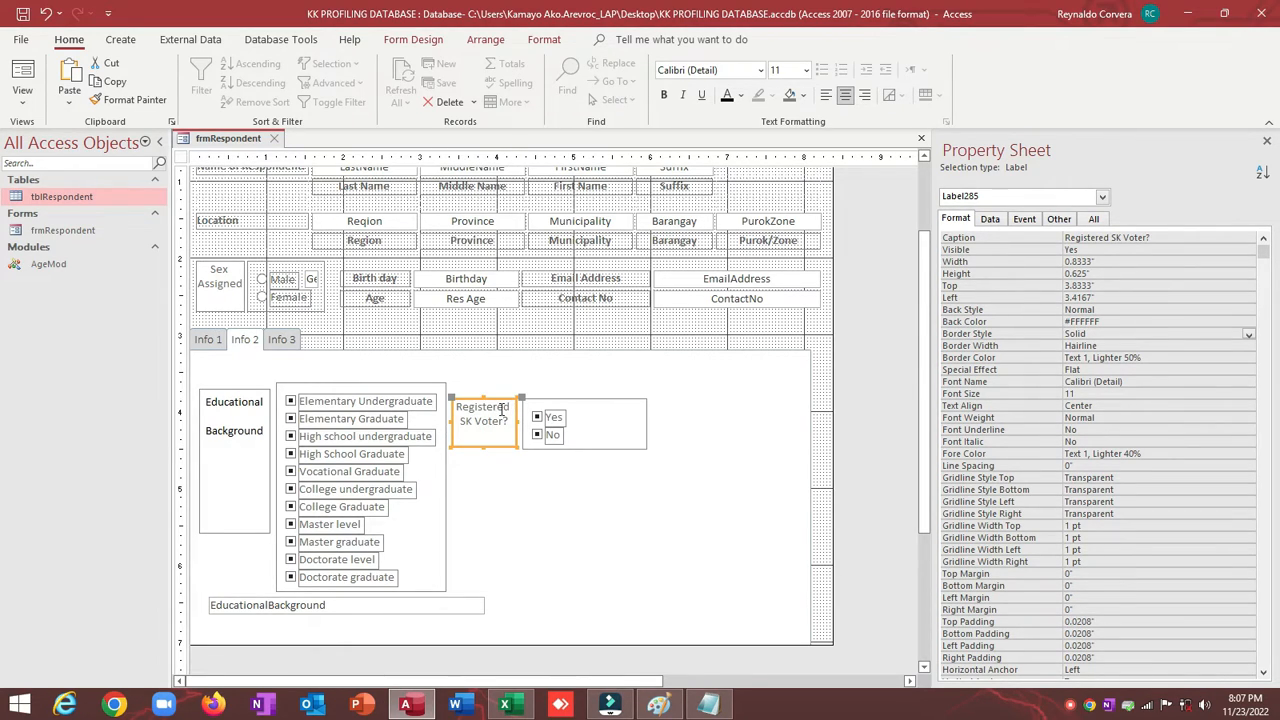
Copy the body of the SelectGender After Update procedure, from the Dim line through End Select, and close the code editor
click(290, 261)
click(1020, 218)
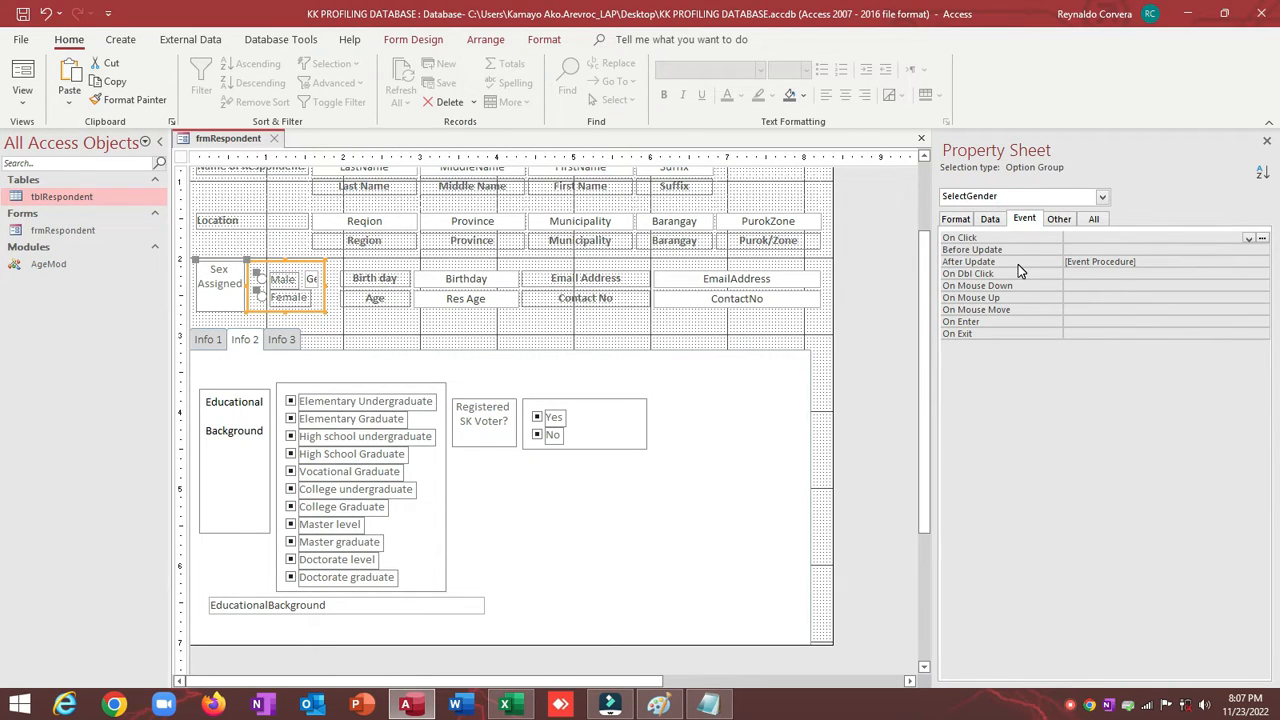
click(1018, 264)
click(1262, 262)
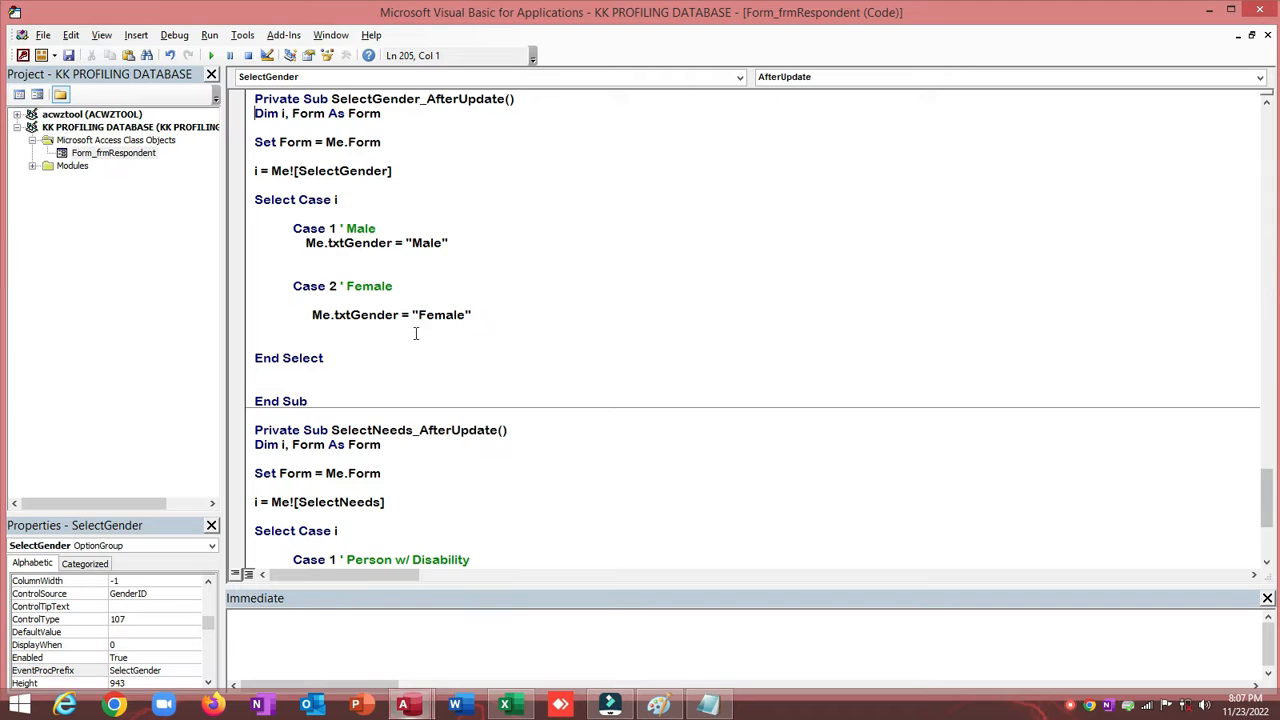
shift+click(346, 372)
click(1261, 12)
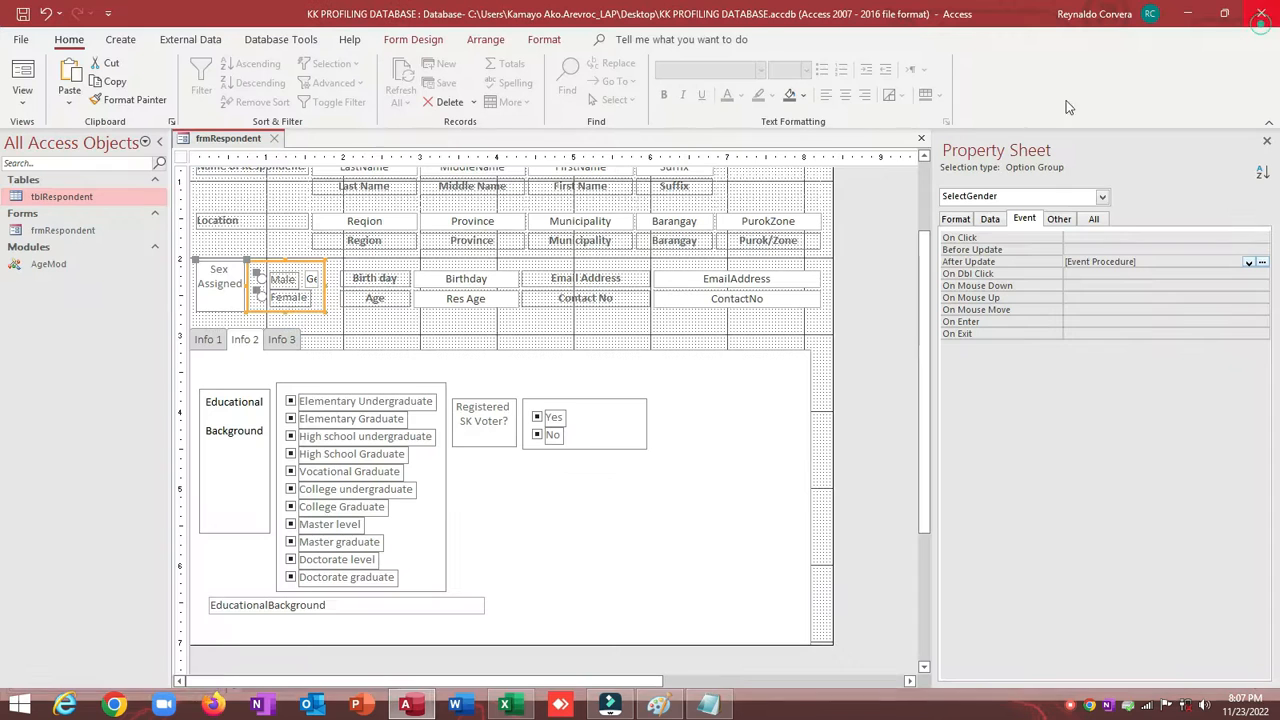
Rename the Registered SK Voter option group to SelectSvoter
click(545, 402)
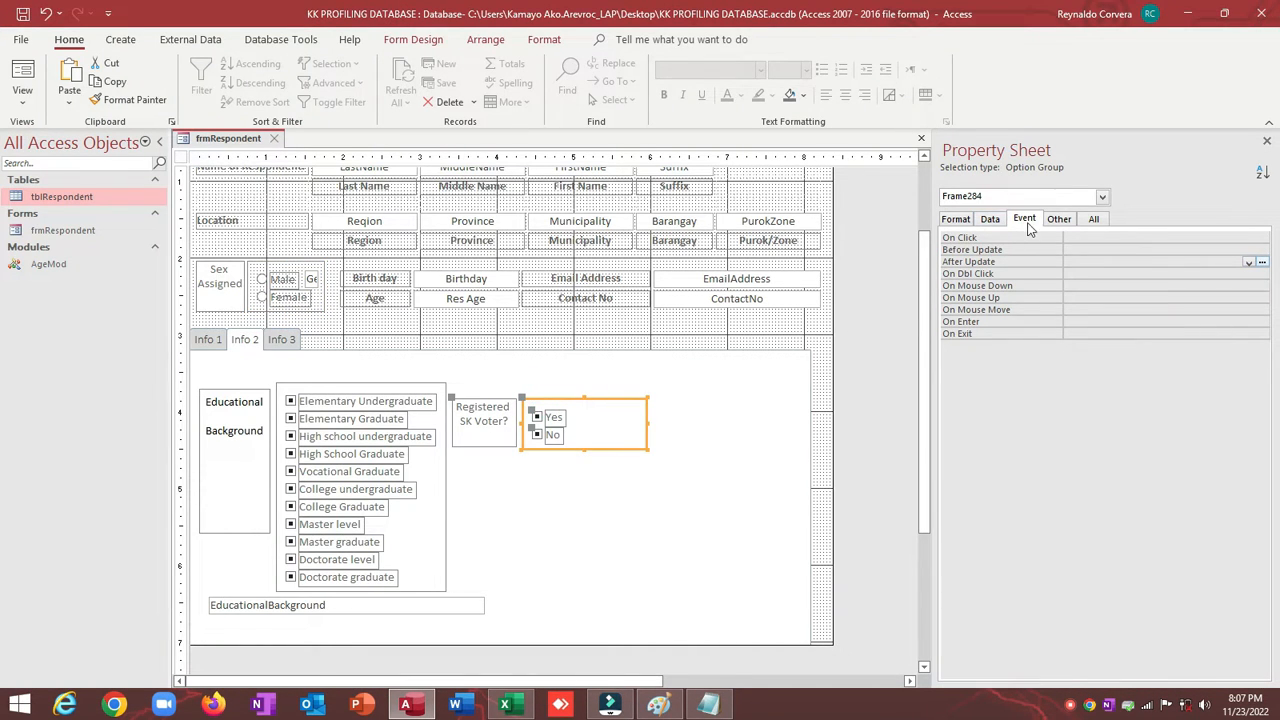
click(1060, 219)
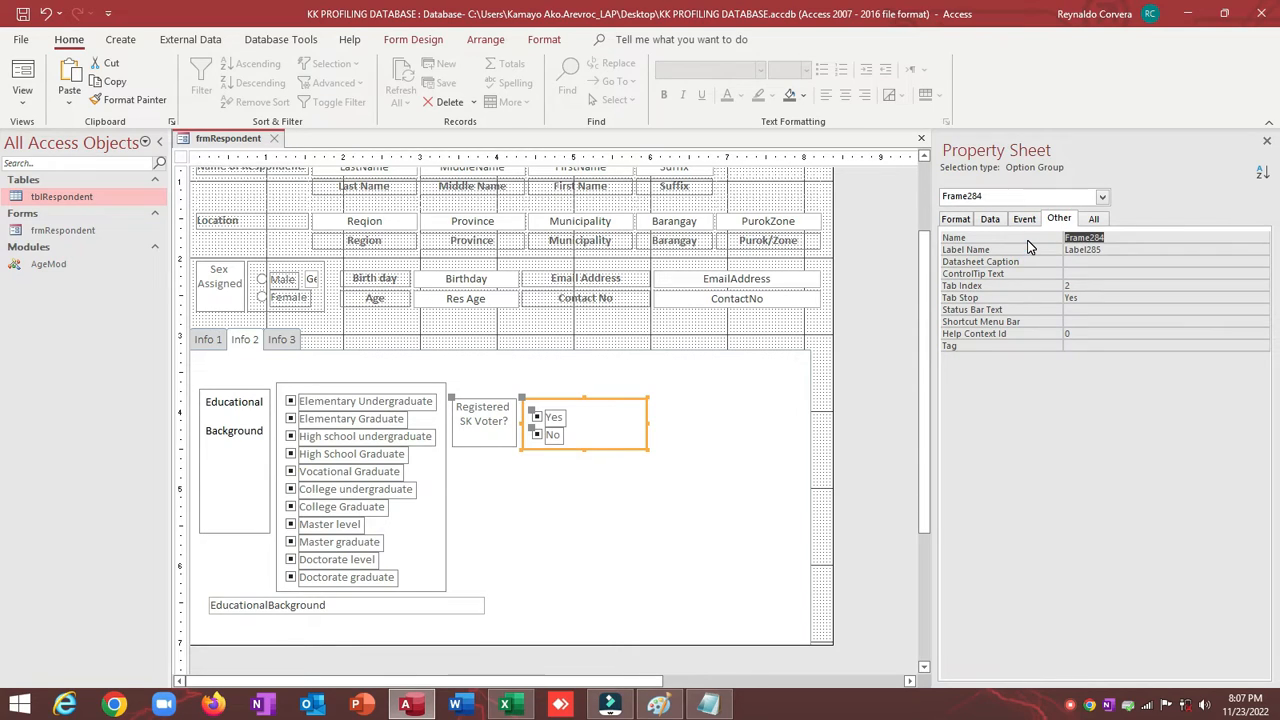
text(SEle)
key(BackSpace)
key(BackSpace)
key(BackSpace)
text(e)
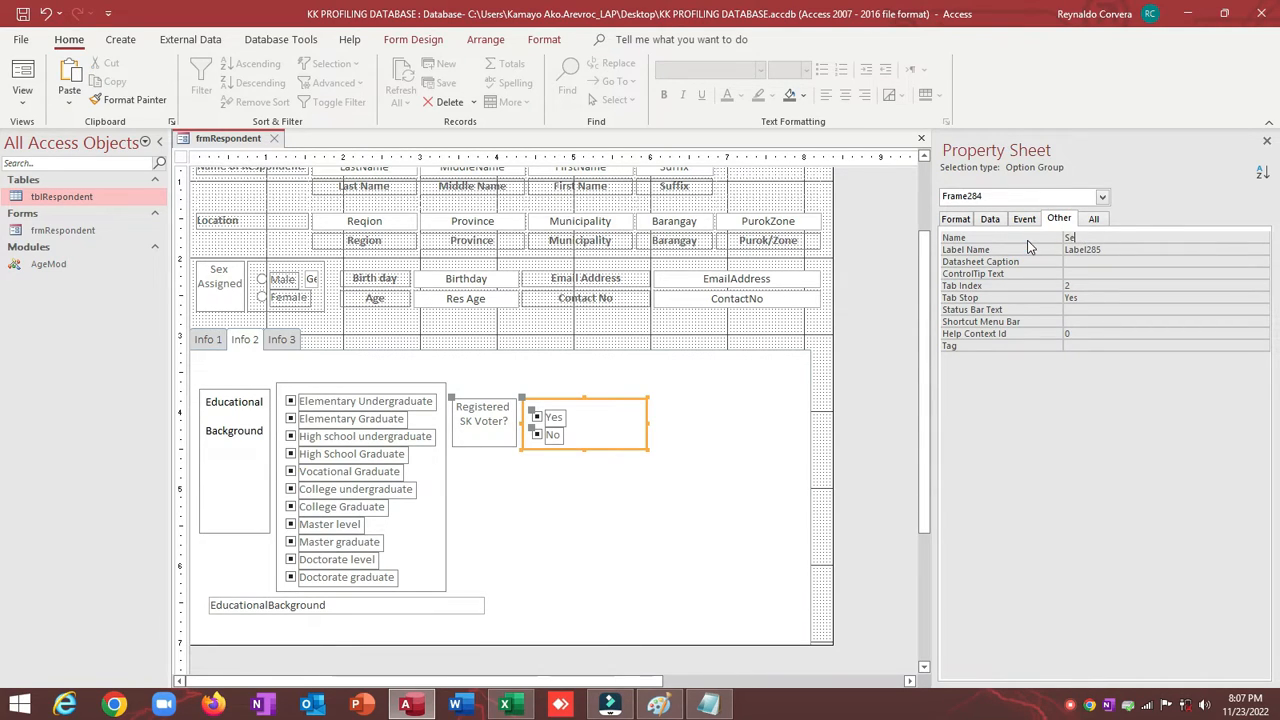
text(lectVoter)
text(S)
text(v)
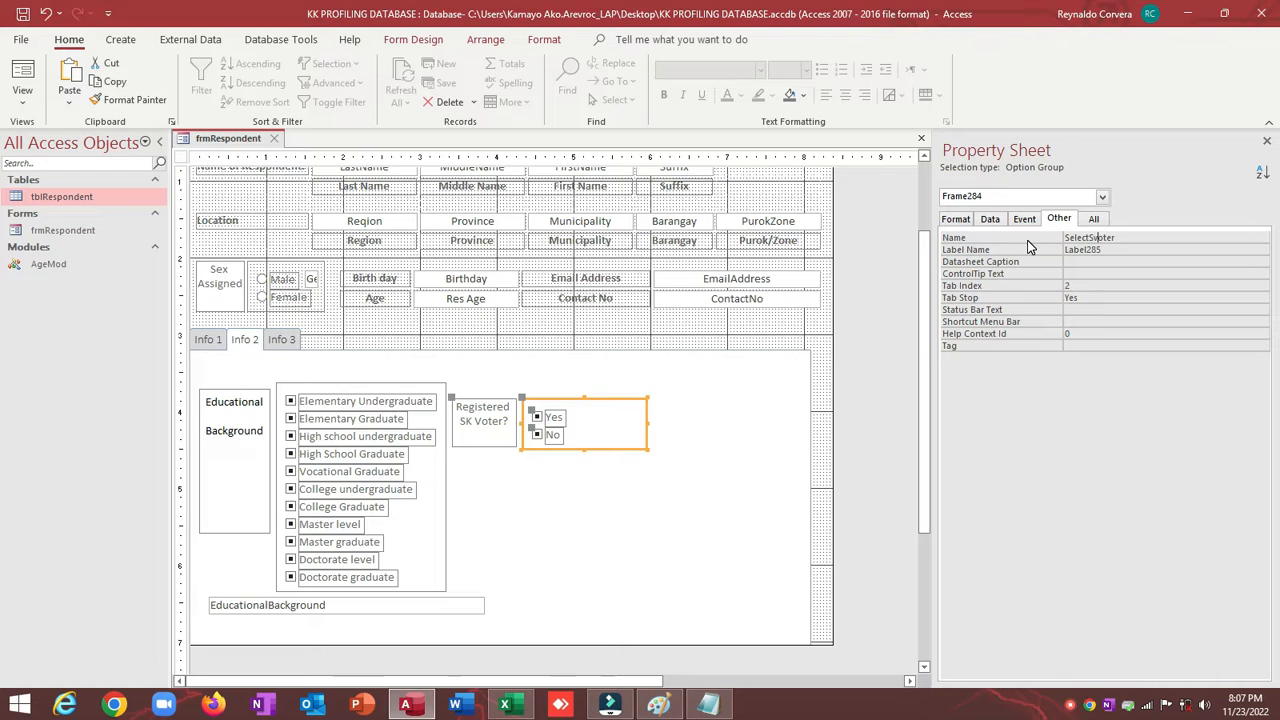
key(Tab)
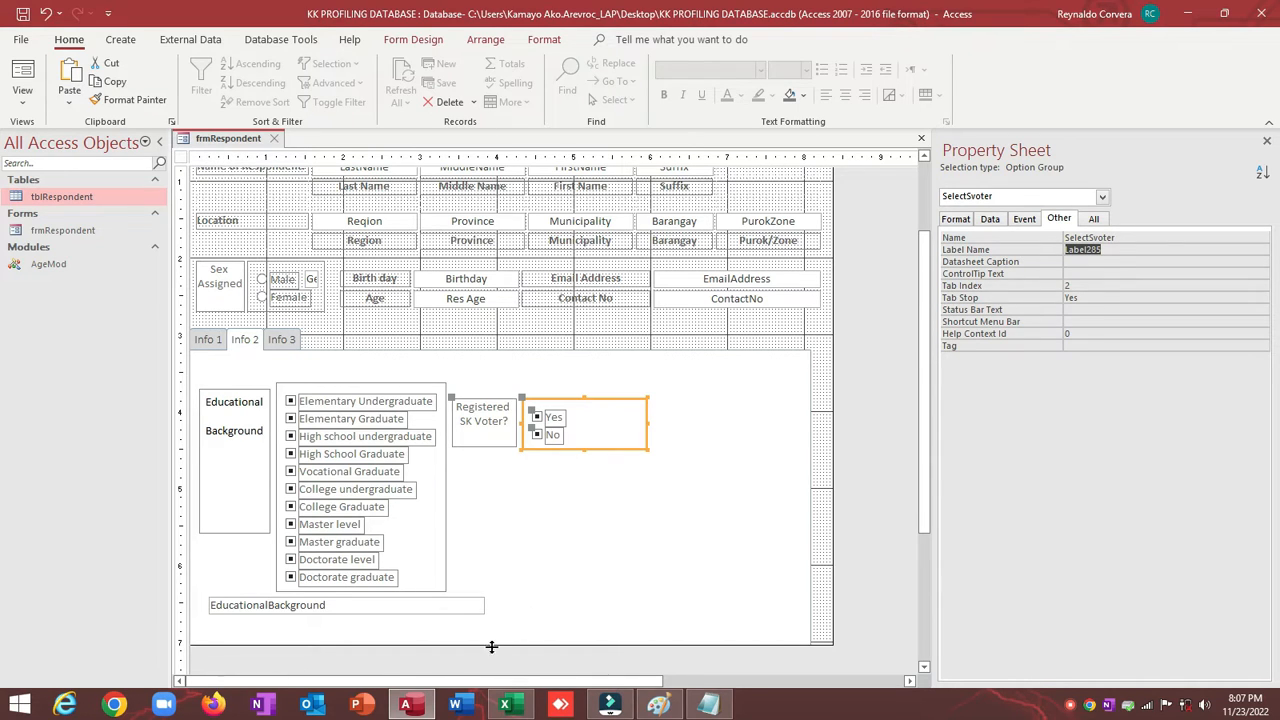
Create an After Update event procedure for SelectSvoter, paste the copied gender code into it, and return to the form
click(658, 705)
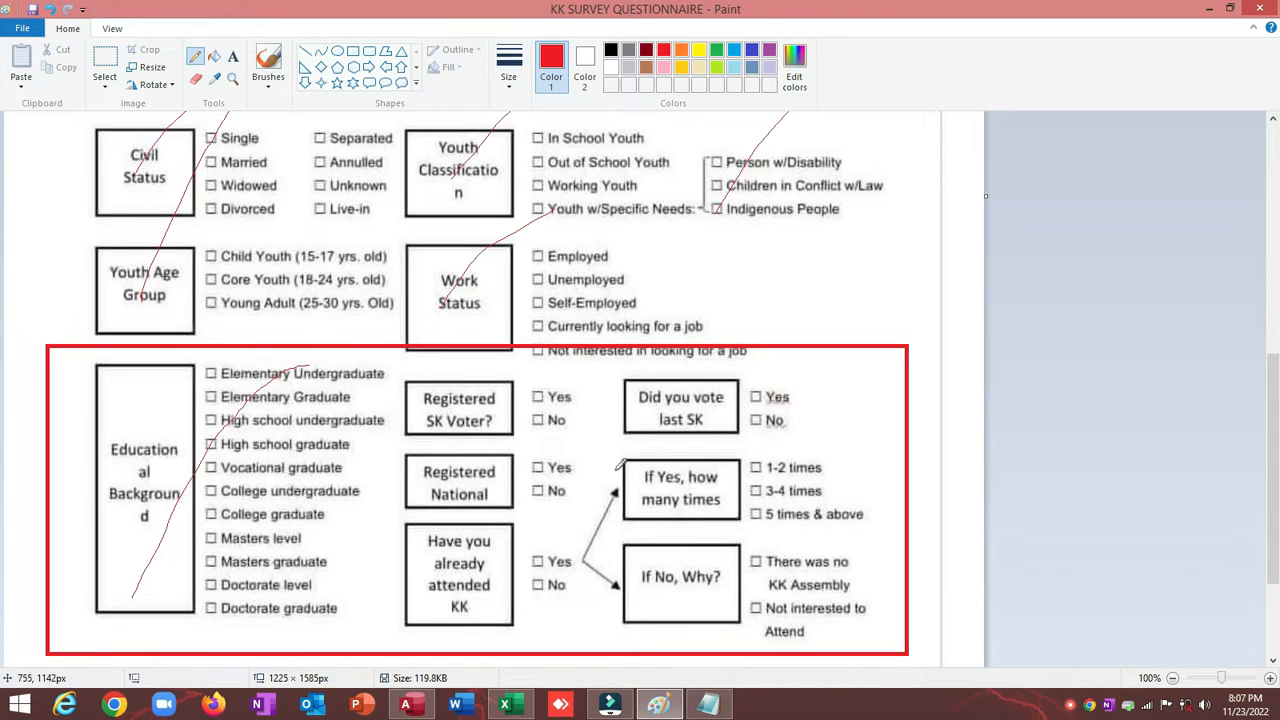
key(alt+Tab)
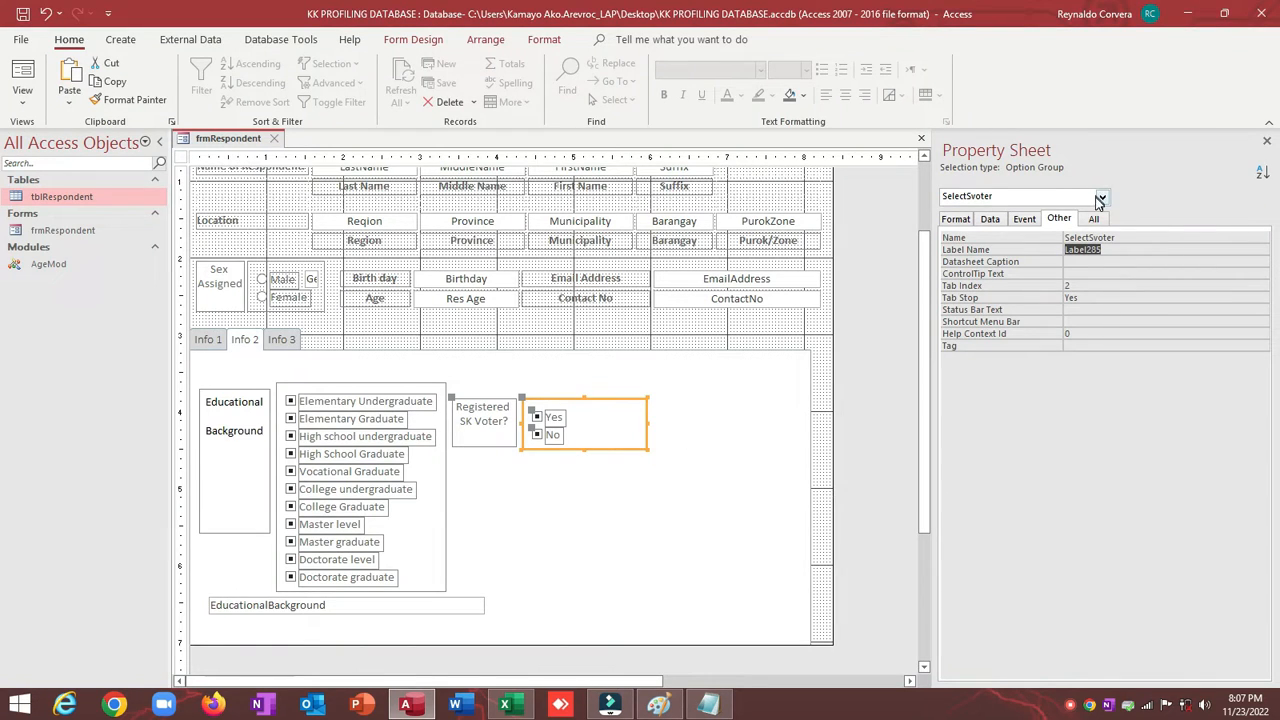
click(1024, 218)
click(1005, 250)
click(1001, 270)
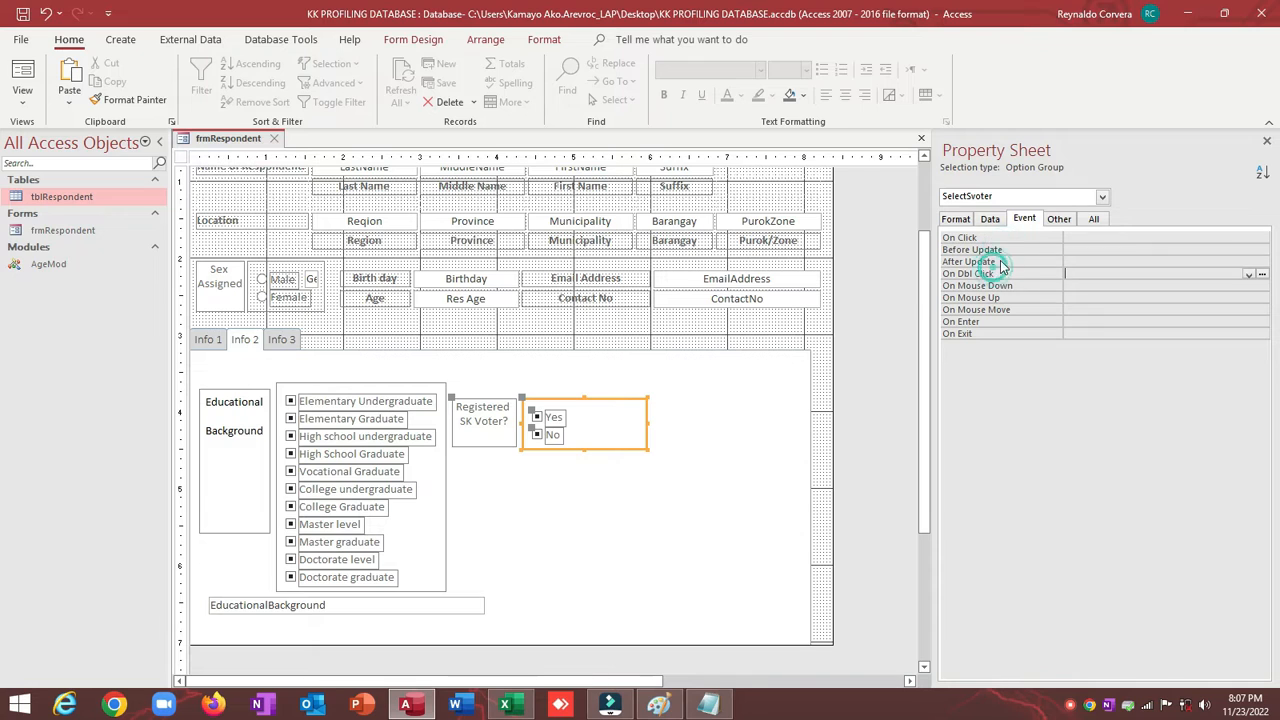
click(1080, 261)
click(1248, 261)
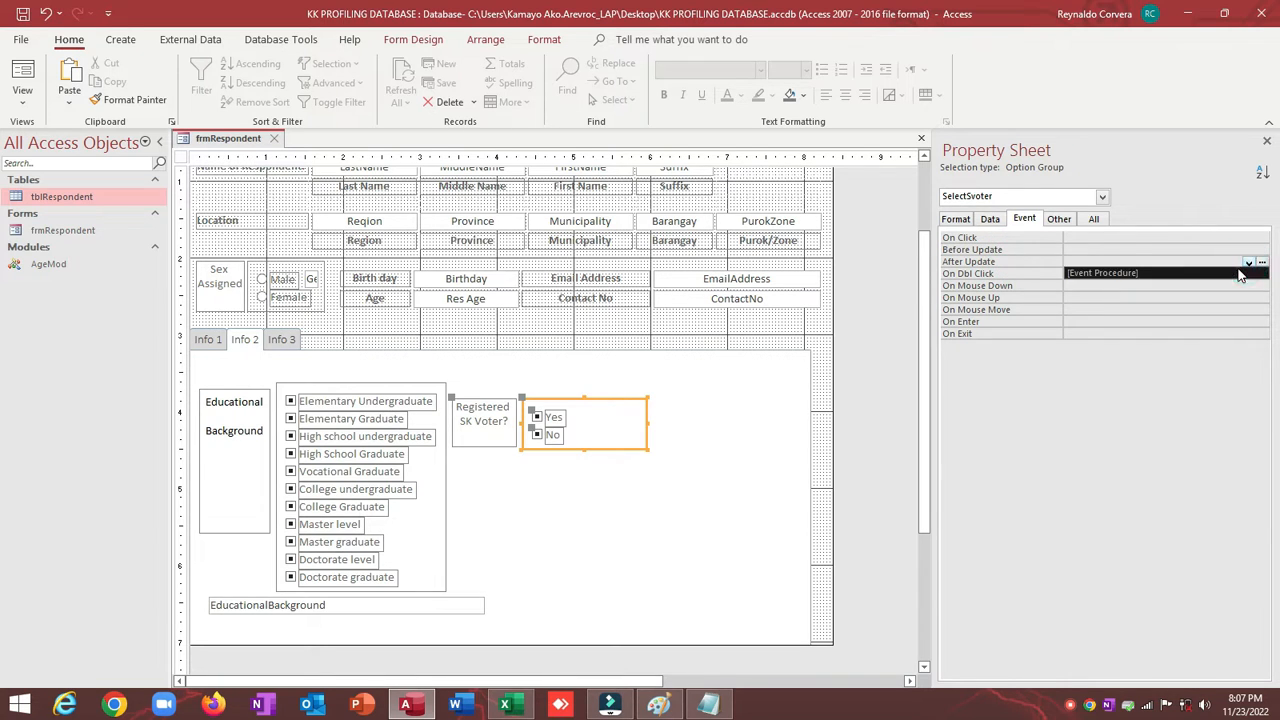
click(1240, 273)
click(1262, 261)
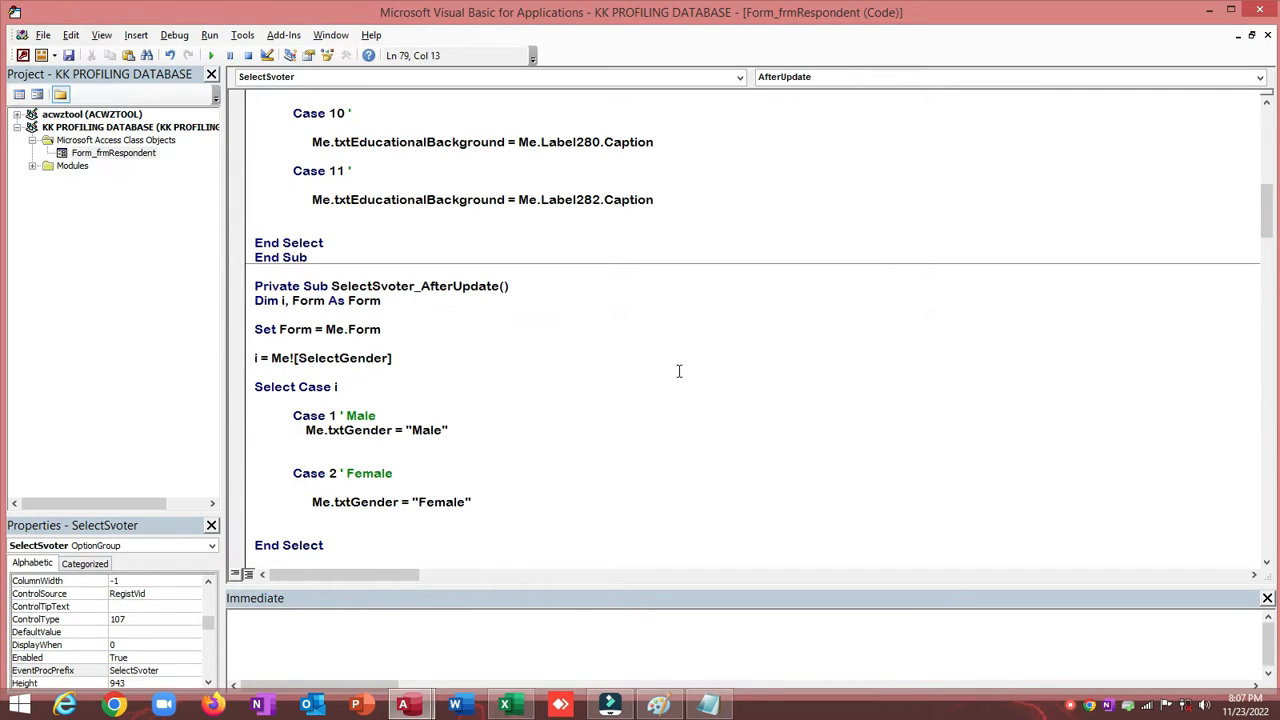
key(alt+F11)
Add the RegisteredVoter field from the existing fields to the Info 2 page, just above the SK voter option group
click(487, 39)
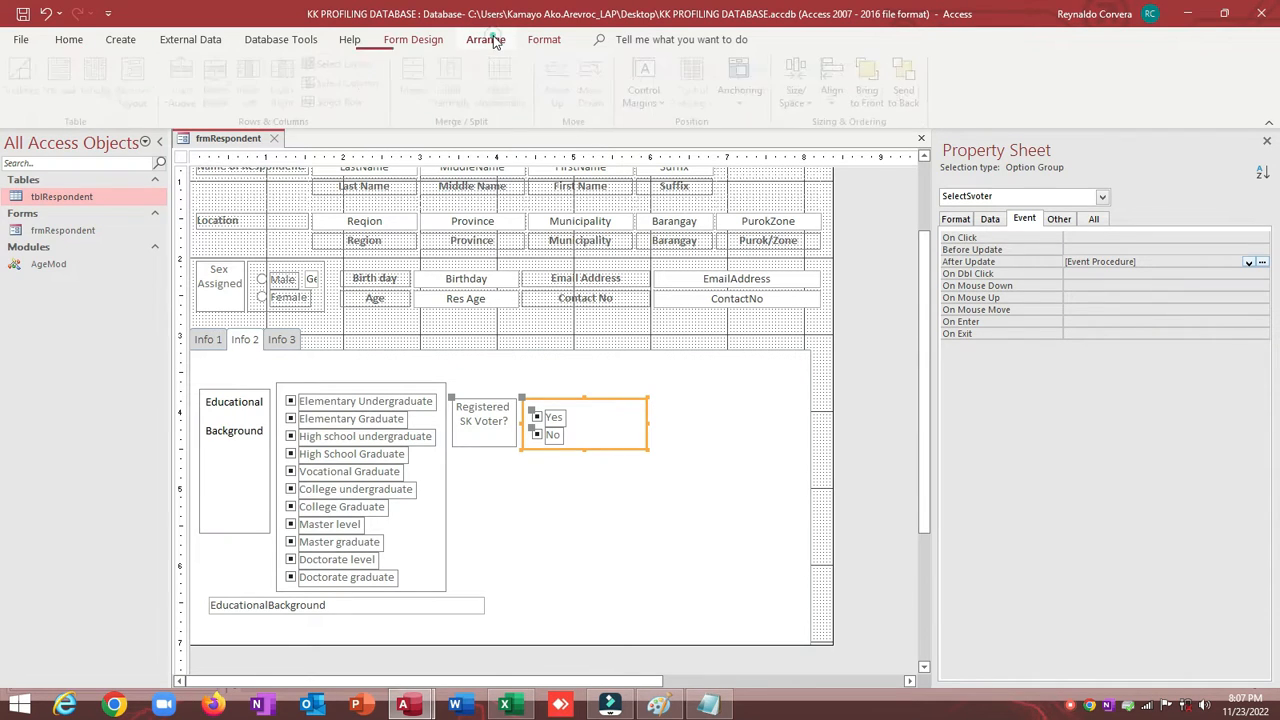
click(413, 40)
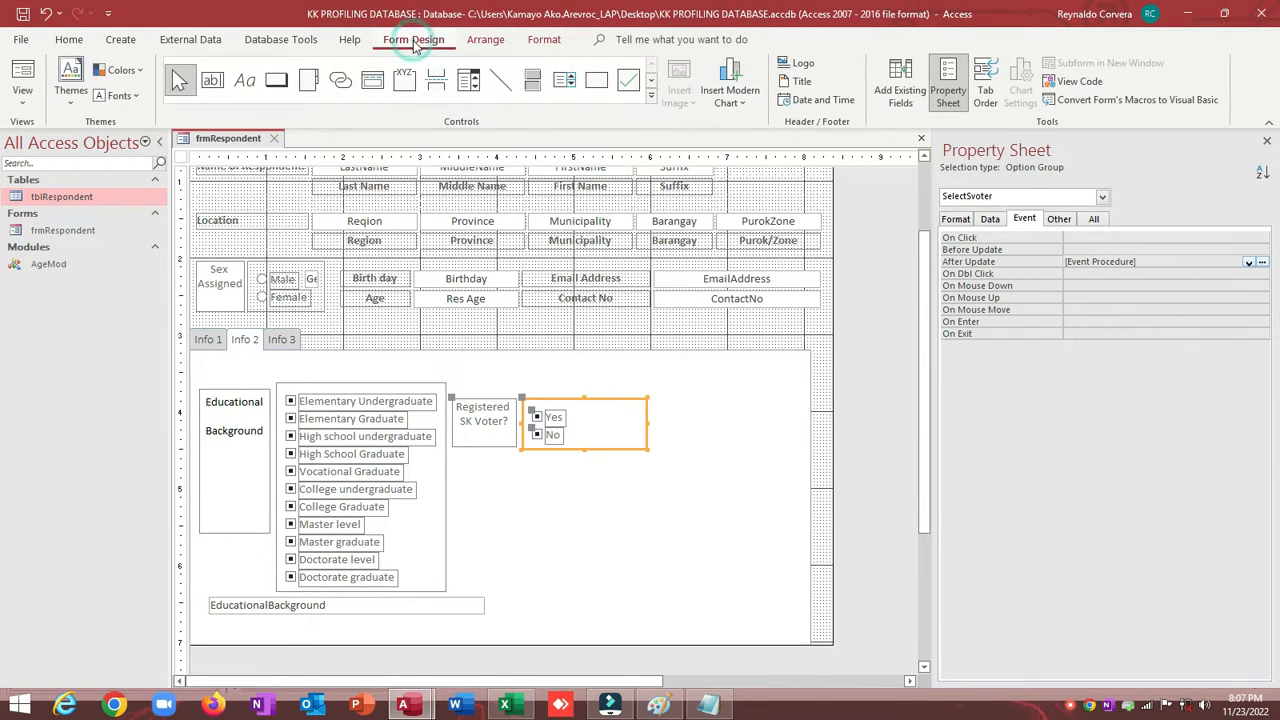
click(900, 88)
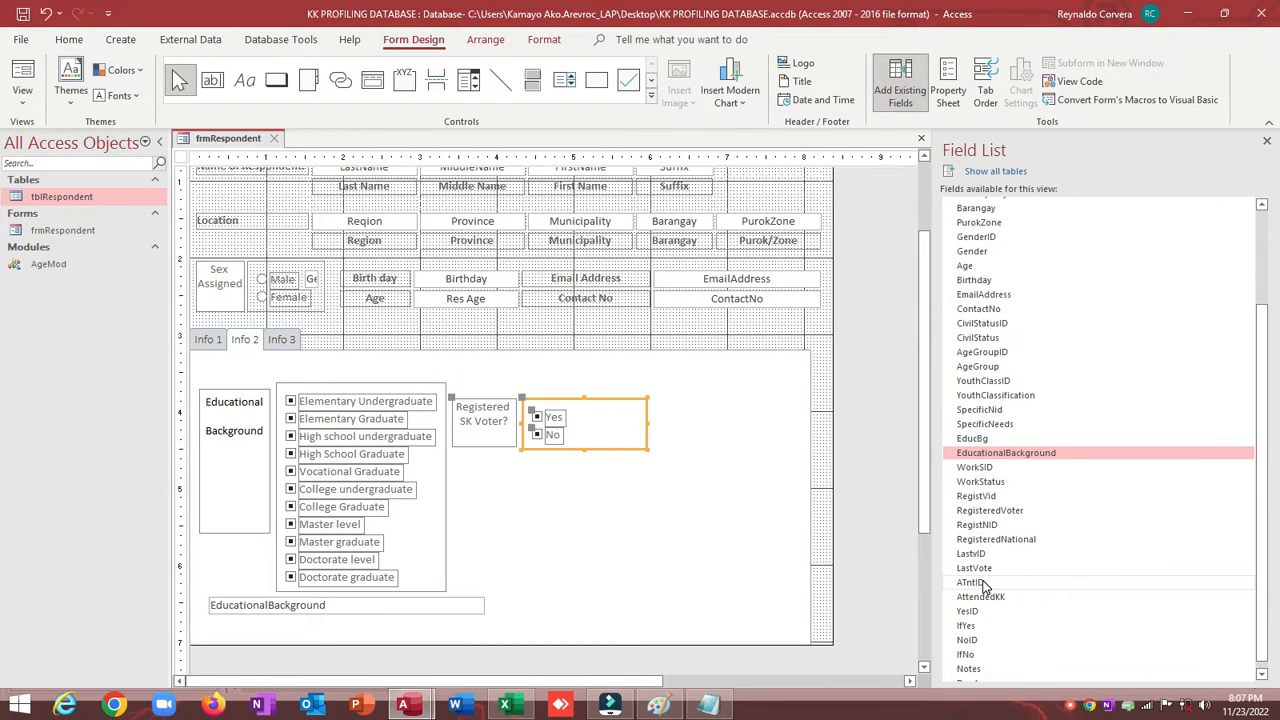
click(997, 511)
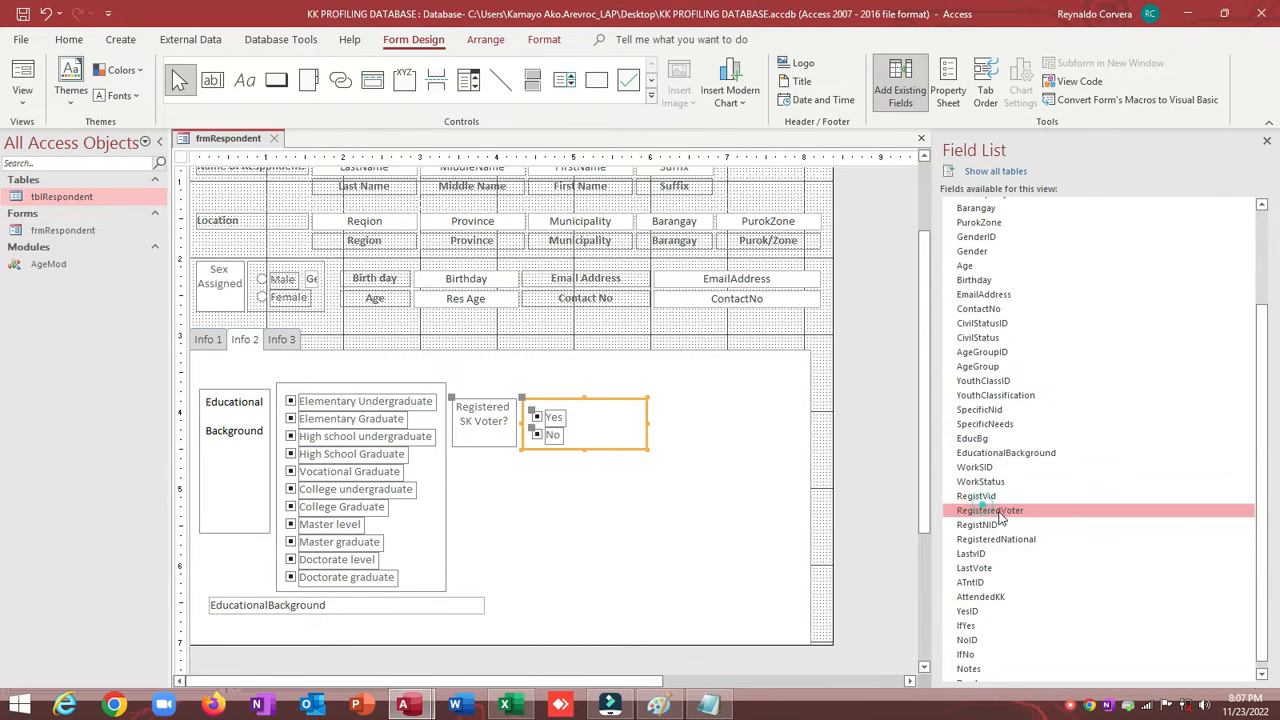
drag(1000, 515, 515, 372)
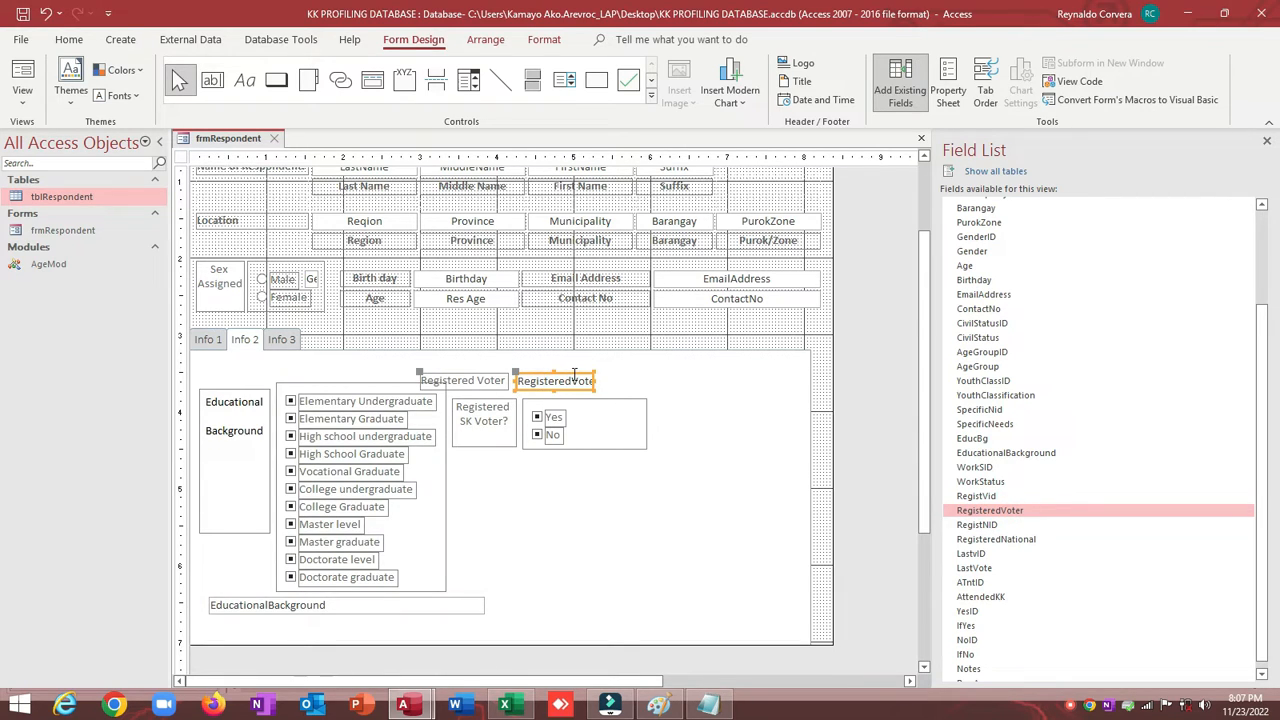
Delete the Registered Voter label and fit the RegisteredVoter text box above the SK voter option group, matching its width
drag(575, 375, 597, 372)
click(475, 380)
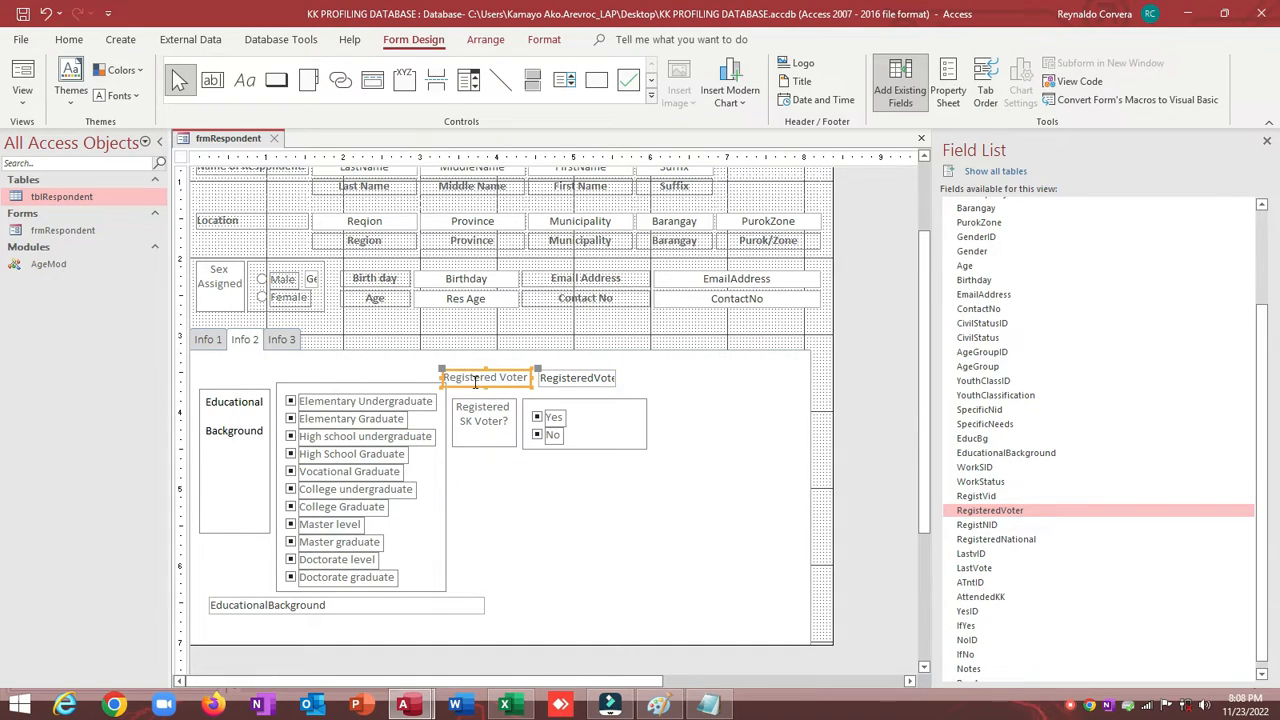
key(Delete)
click(555, 379)
drag(552, 381, 647, 381)
Rename the RegisteredVoter text box to txtRegisteredVoter and copy the new name
double_click(181, 157)
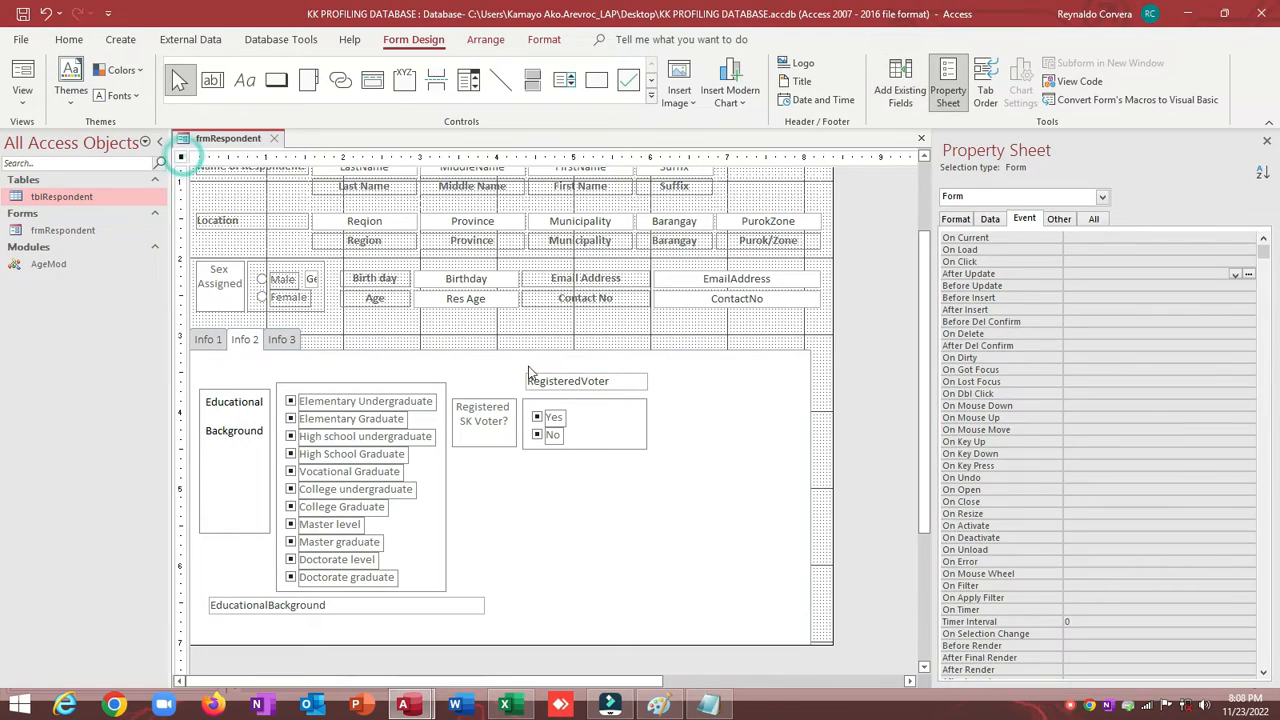
click(533, 379)
click(1059, 219)
click(1066, 238)
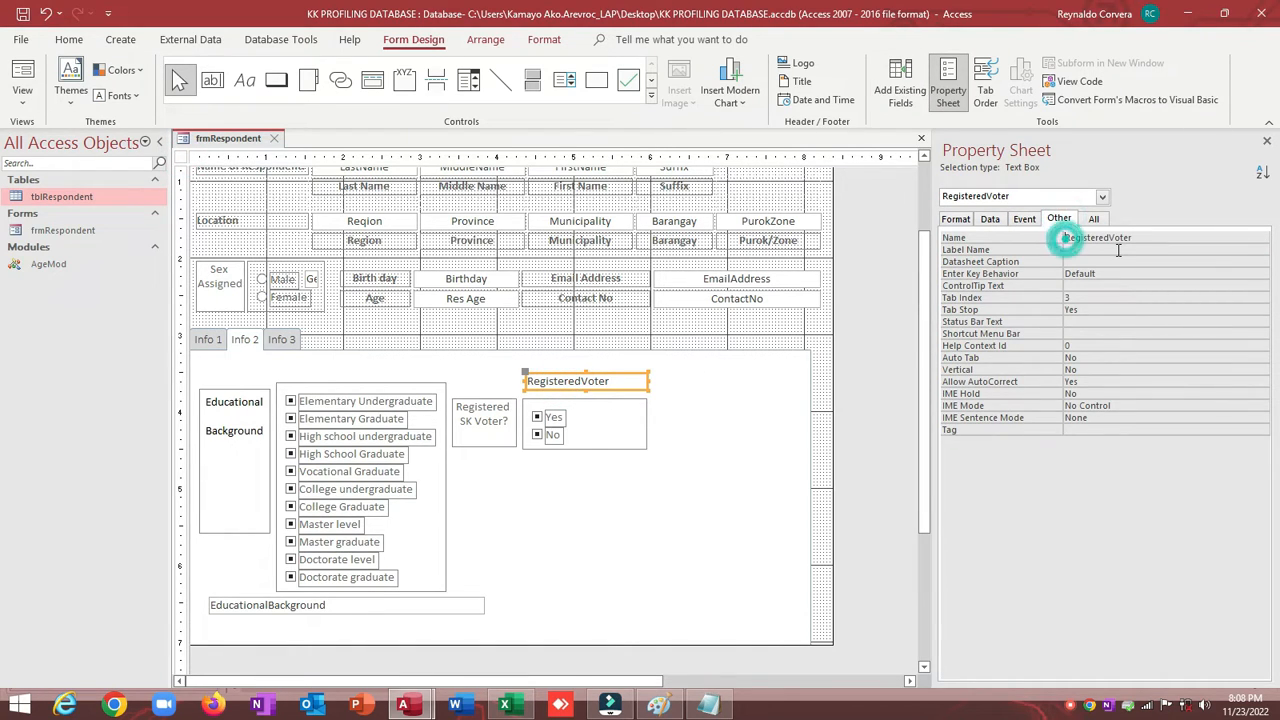
text(tb)
key(Return)
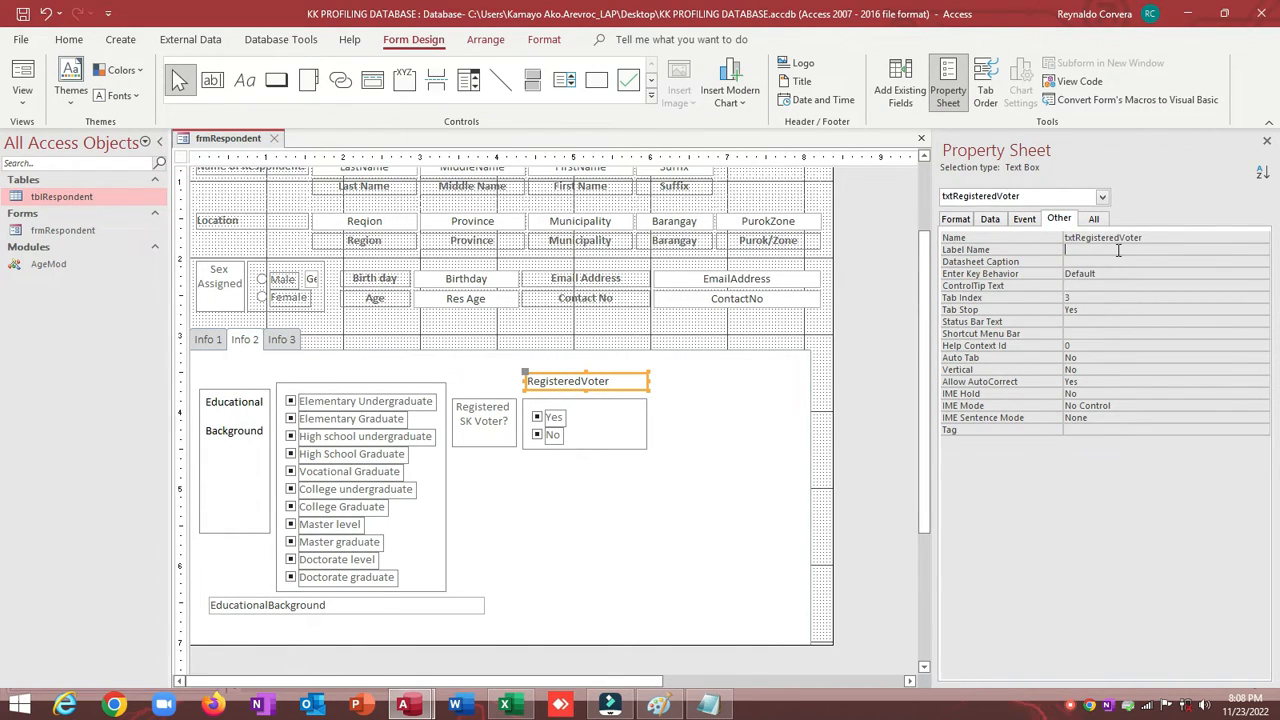
click(987, 241)
key(ctrl+c)
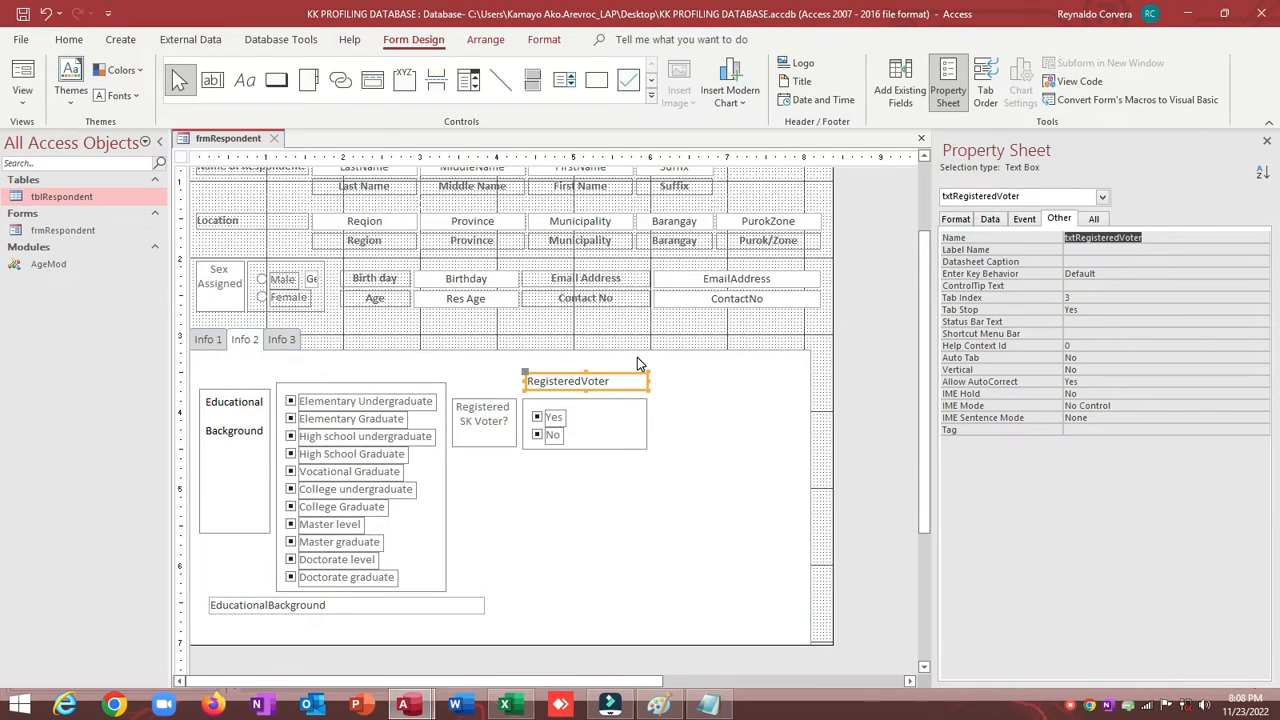
Open the SelectSvoter After Update code and replace txtGender with txtRegisteredVoter in both cases
click(596, 400)
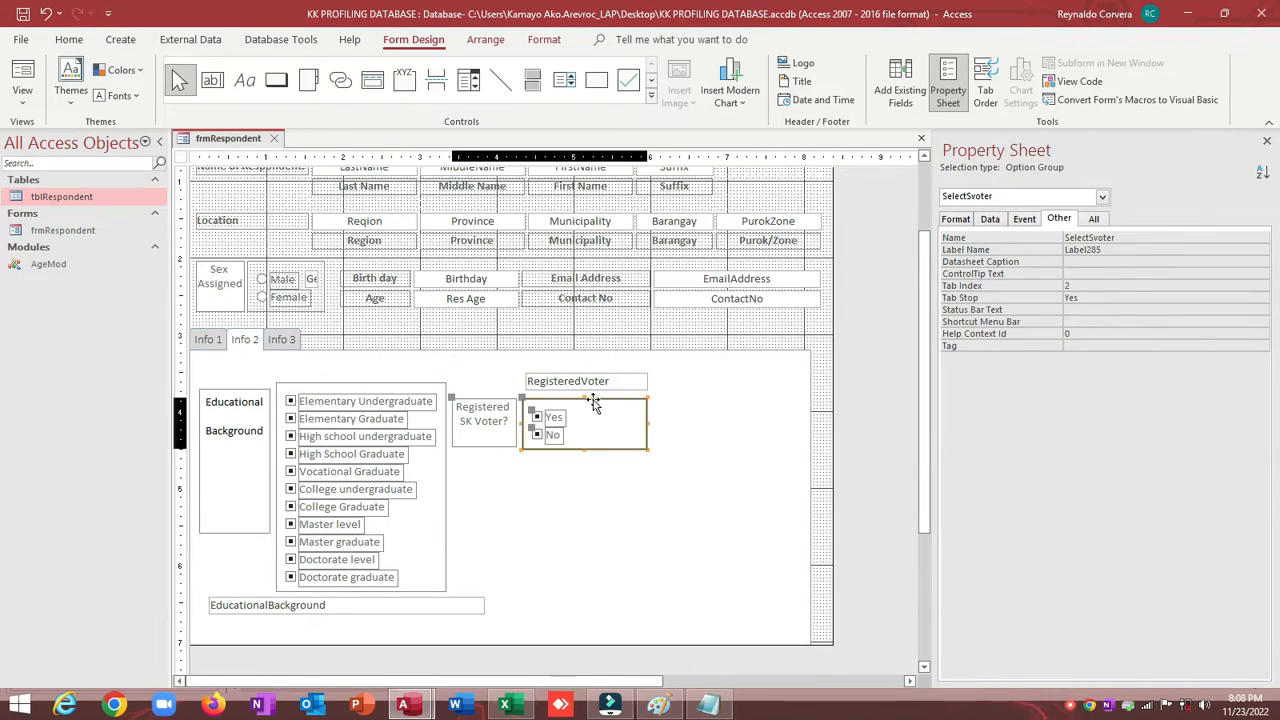
click(1024, 218)
click(1020, 262)
click(1261, 262)
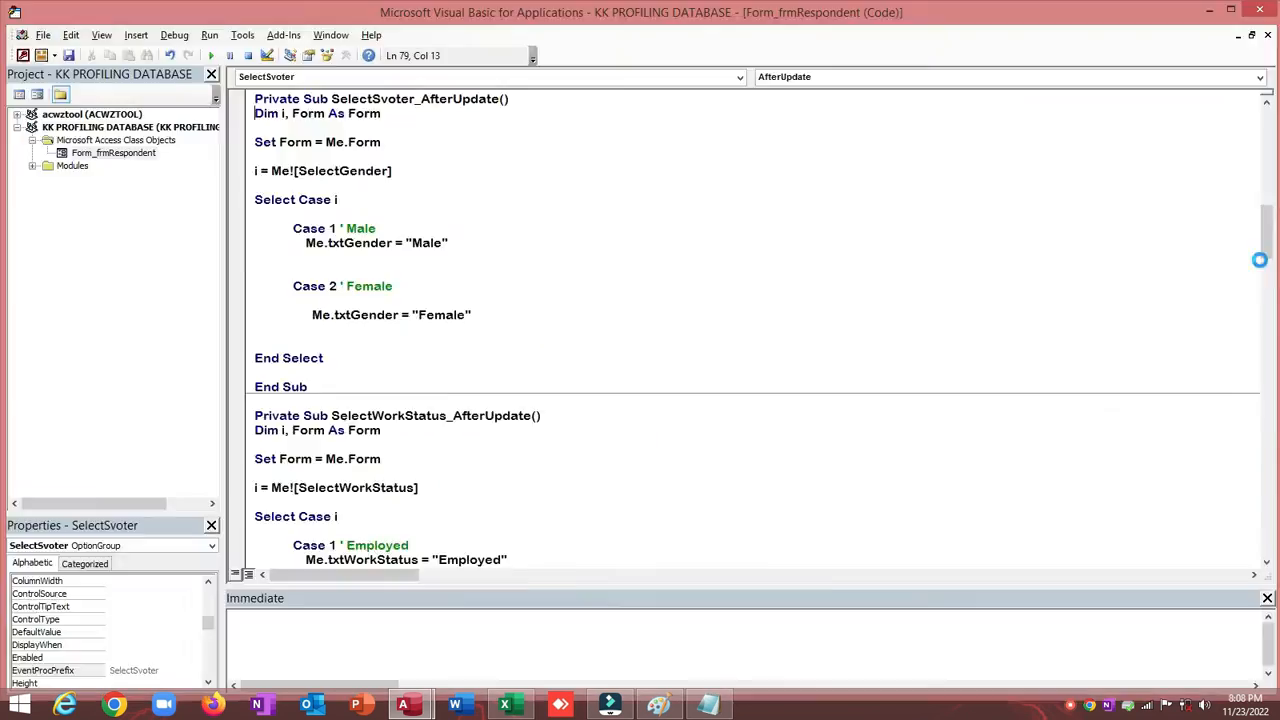
double_click(347, 243)
key(ctrl+v)
double_click(358, 314)
key(ctrl+v)
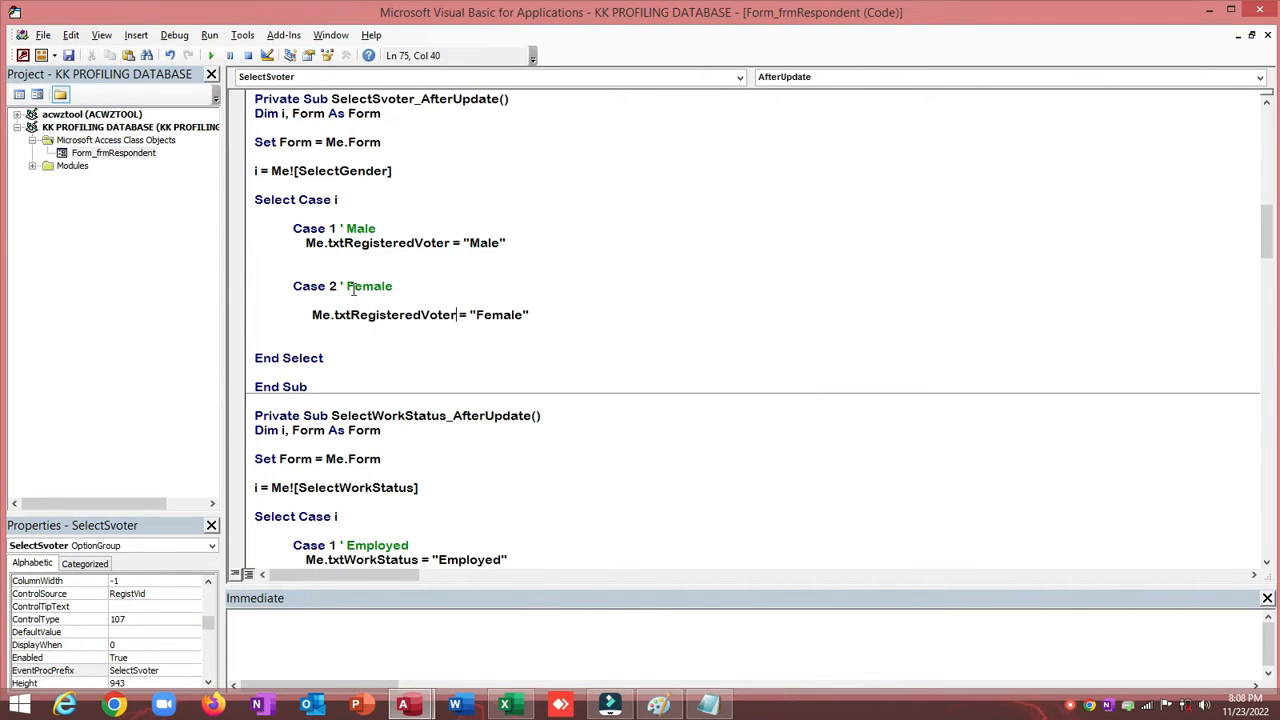
Remove the Male and Female comments from the Case 1 and Case 2 lines of SelectSvoter_AfterUpdate
drag(343, 288, 404, 284)
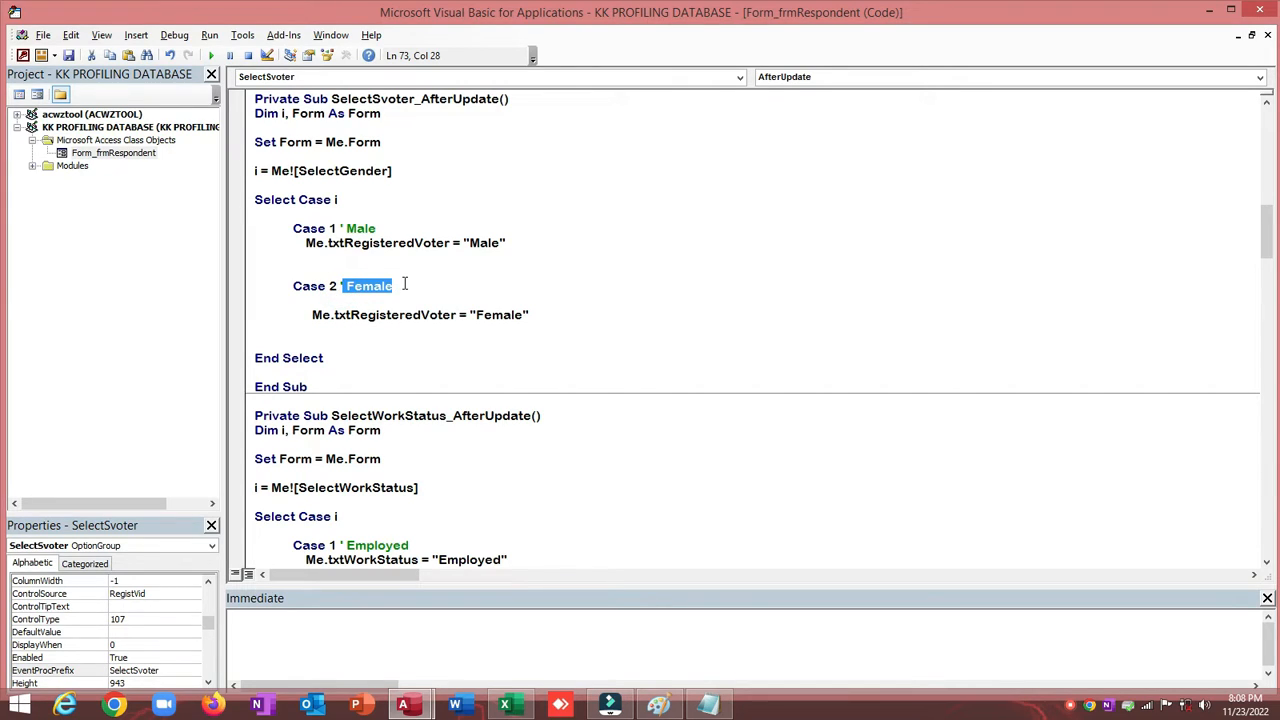
key(Delete)
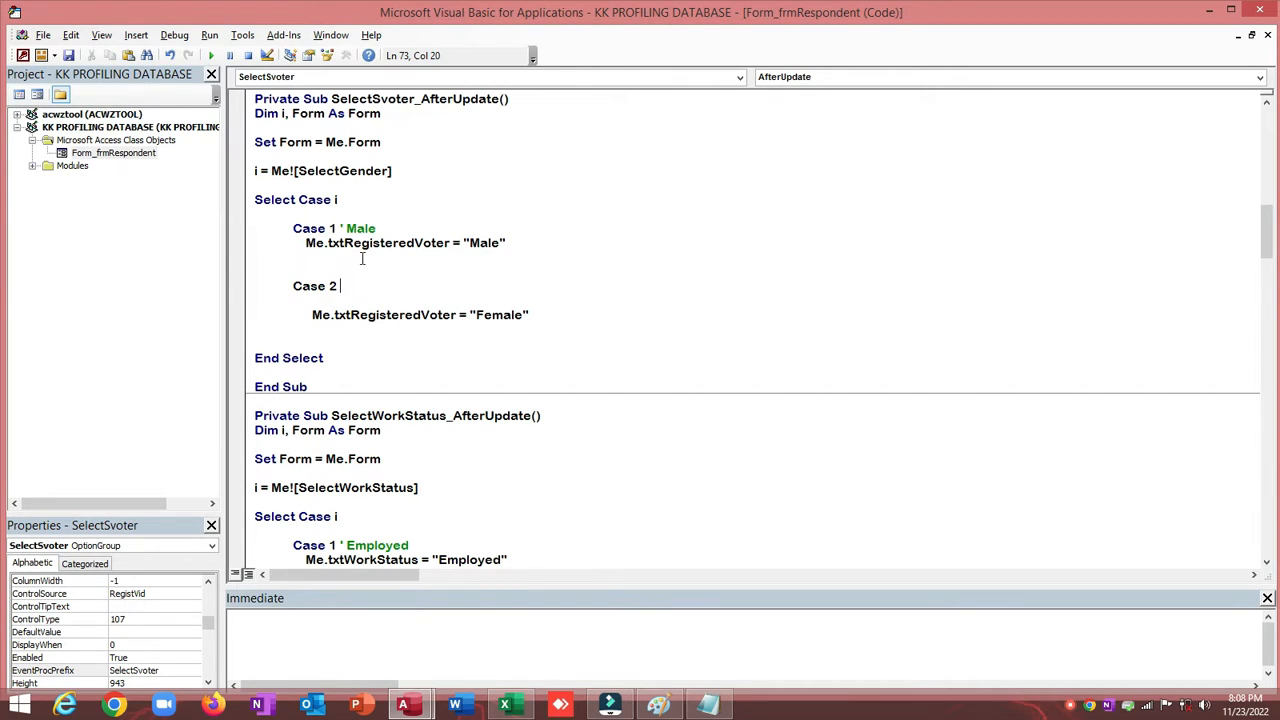
drag(341, 228, 376, 229)
key(Delete)
In SelectSvoter_AfterUpdate, replace the SelectGender reference with SelectSvoter and set the case values to "Yes" and "No"
drag(332, 98, 401, 99)
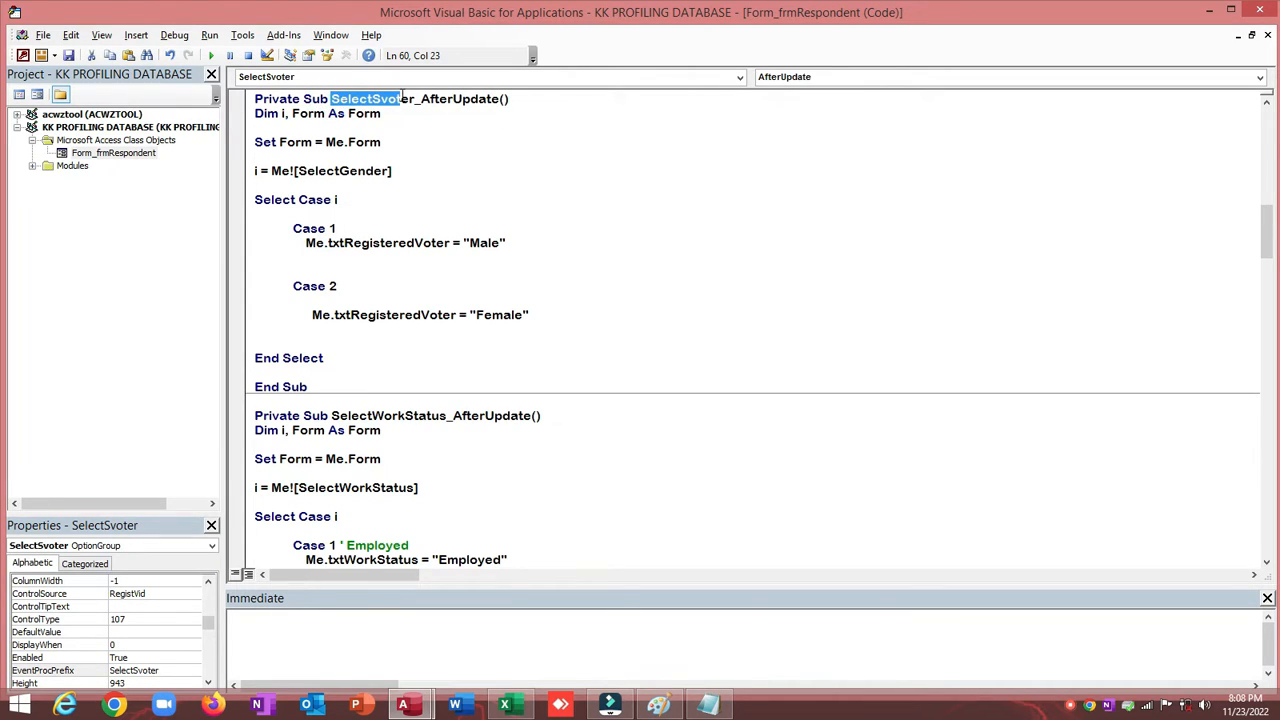
double_click(341, 170)
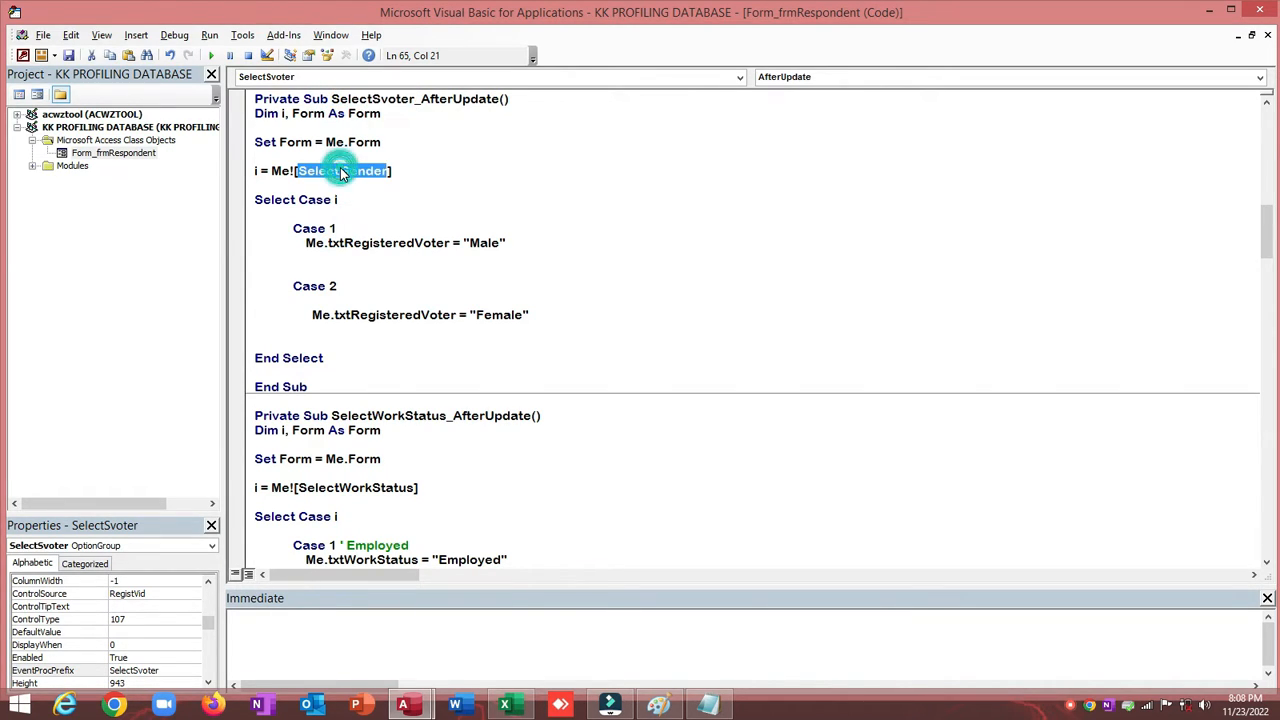
text(SelectSvoter)
double_click(474, 244)
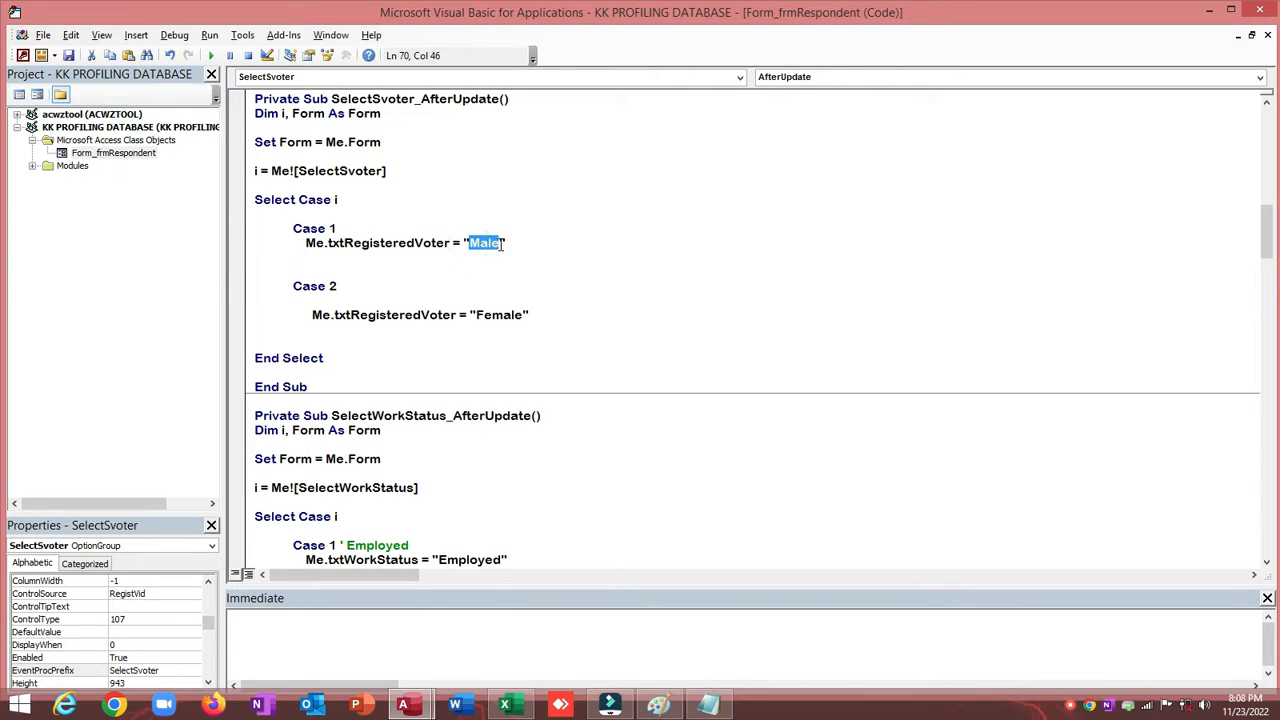
text(Yes)
drag(477, 320, 518, 320)
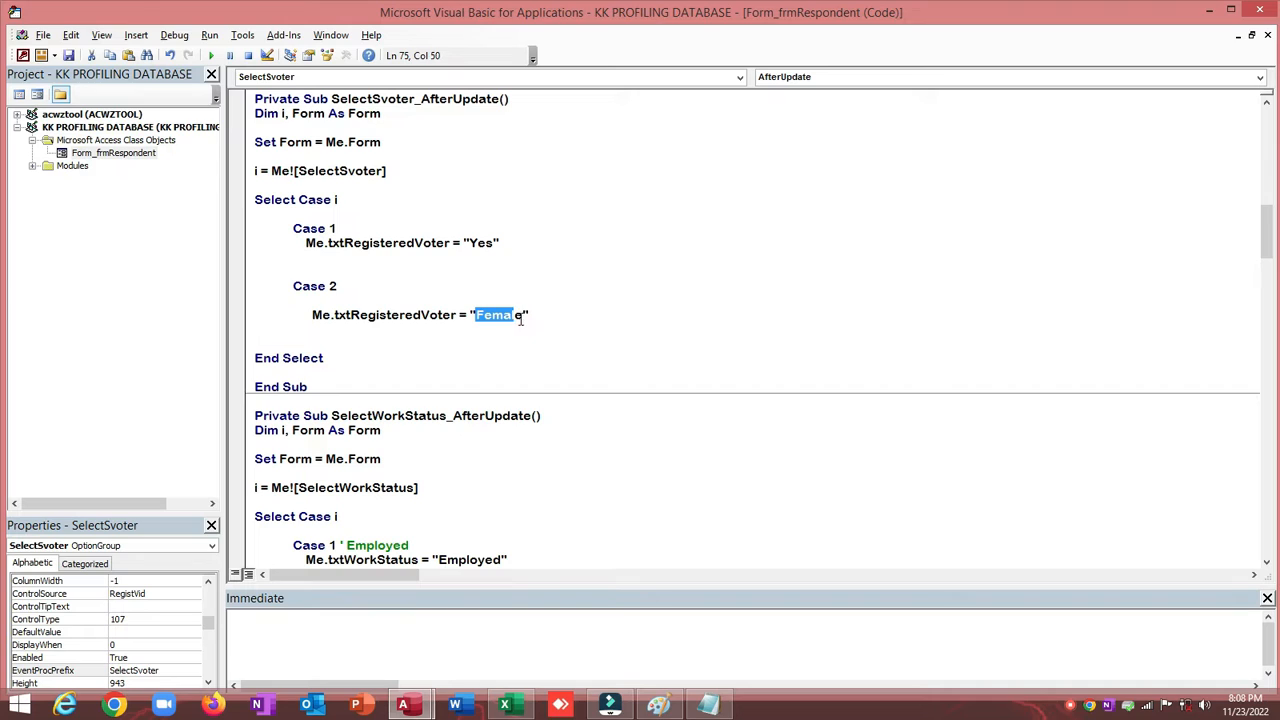
text(No)
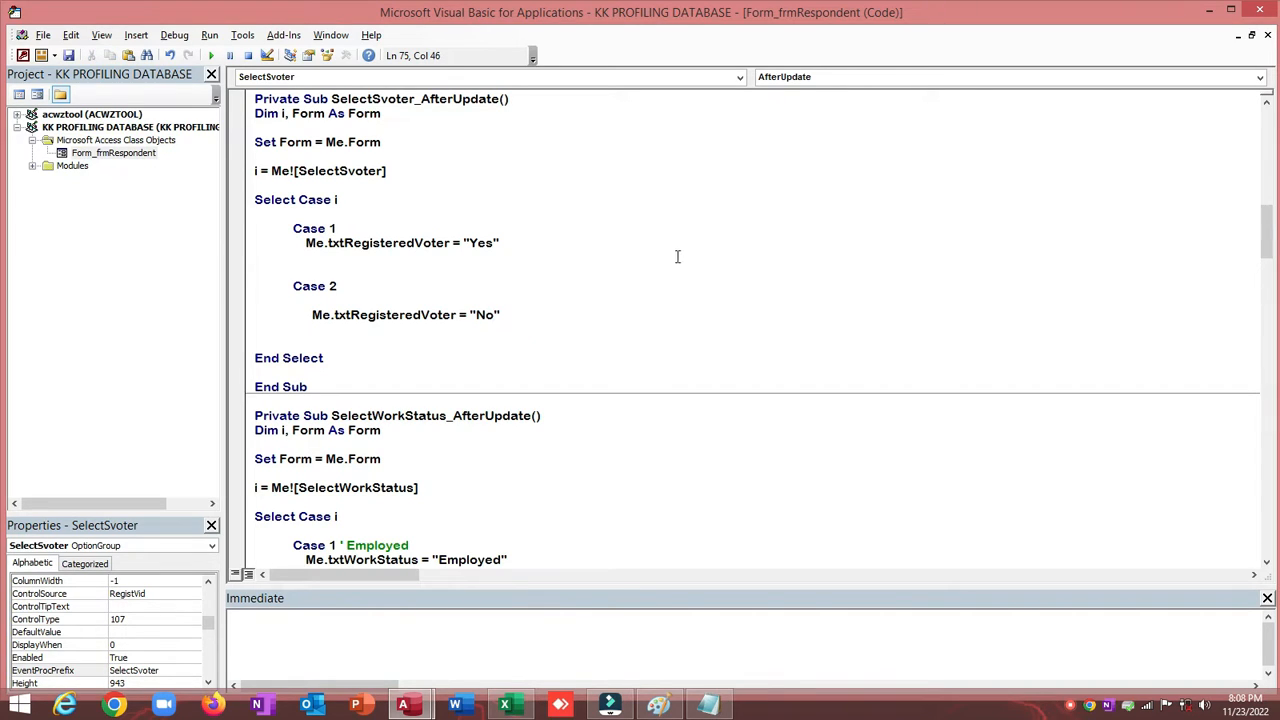
Compile the VBA project and return to the form design
click(681, 233)
click(174, 35)
click(188, 55)
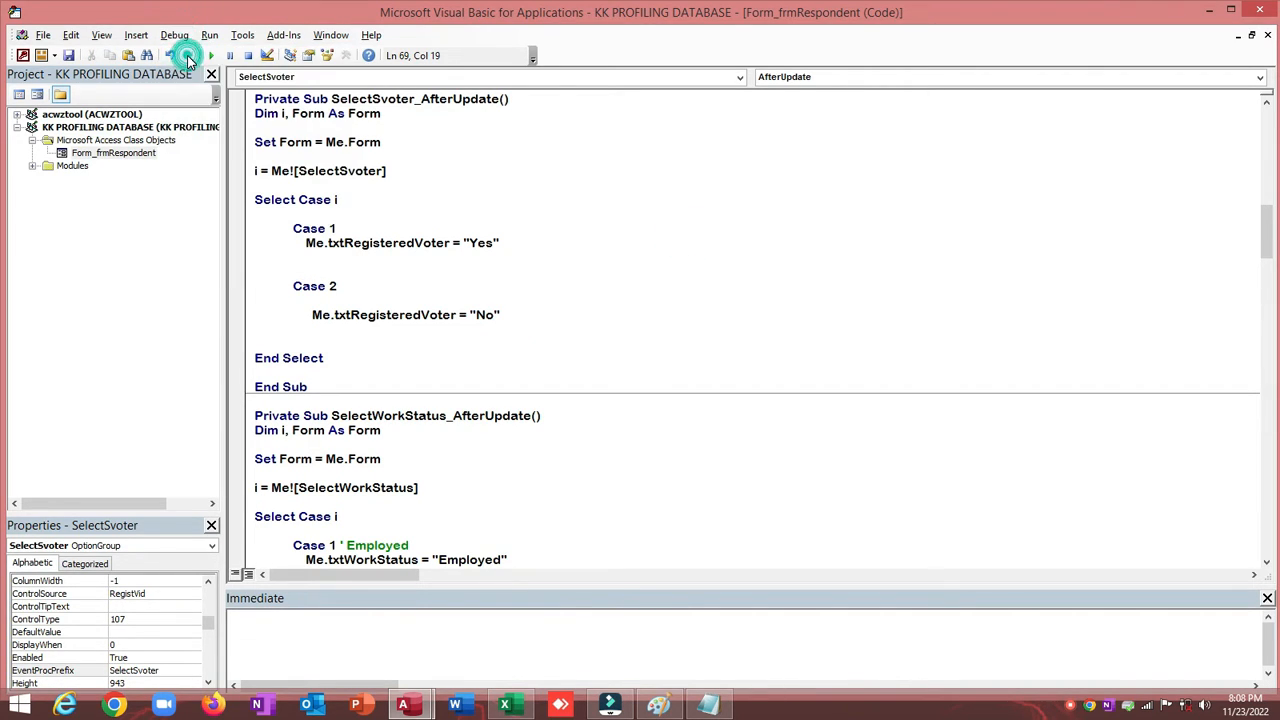
click(22, 55)
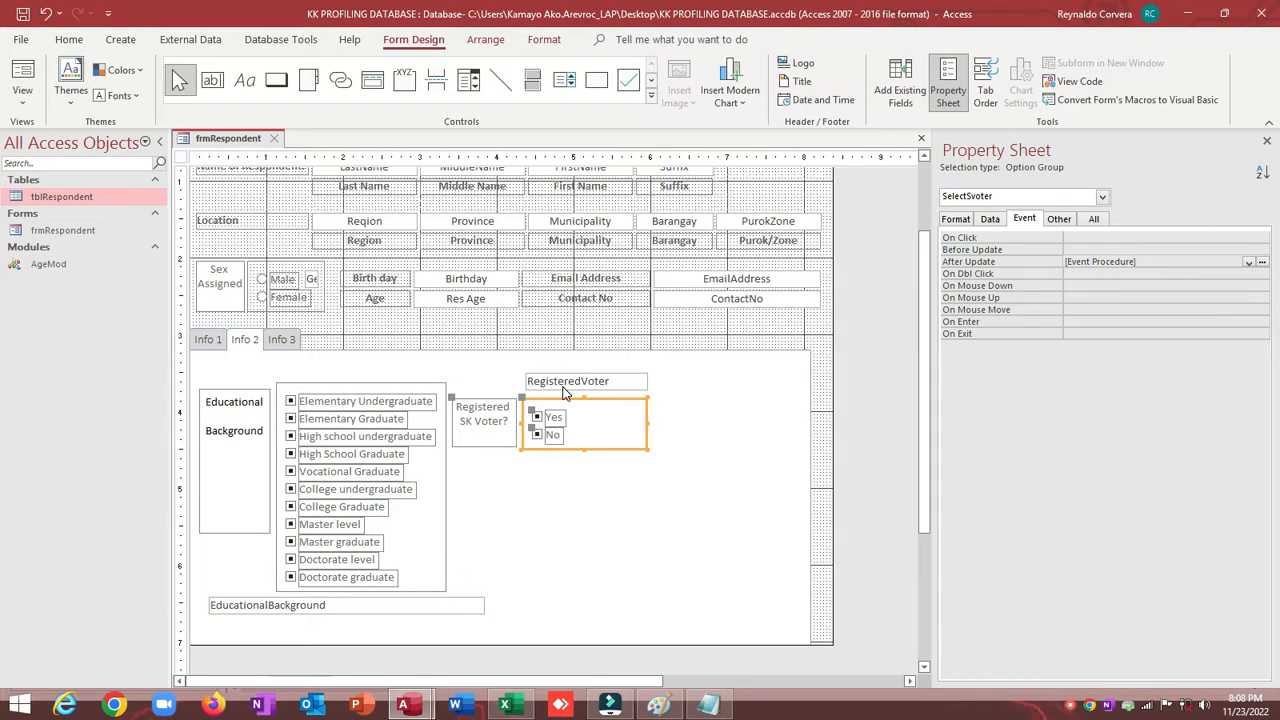
Test the Yes and No choices of Registered SK Voter on Info 2 in Form view, ending on No, and return to Design view
click(565, 385)
click(22, 78)
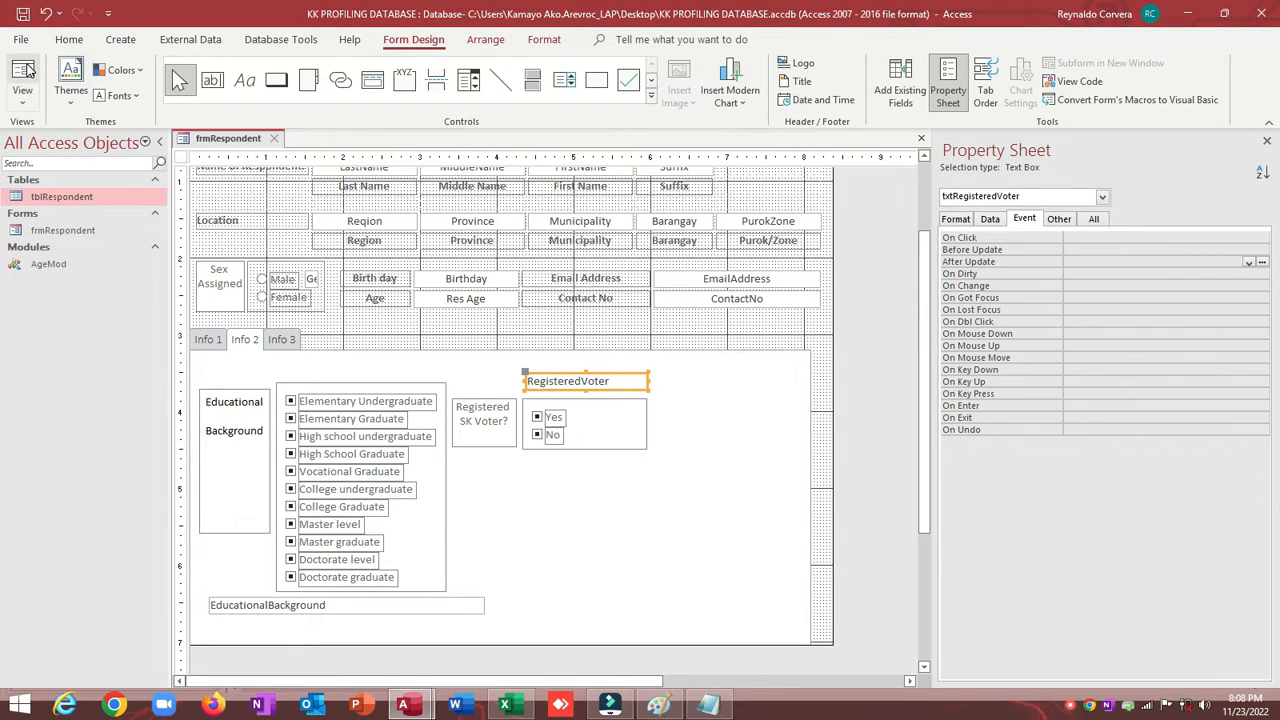
click(241, 382)
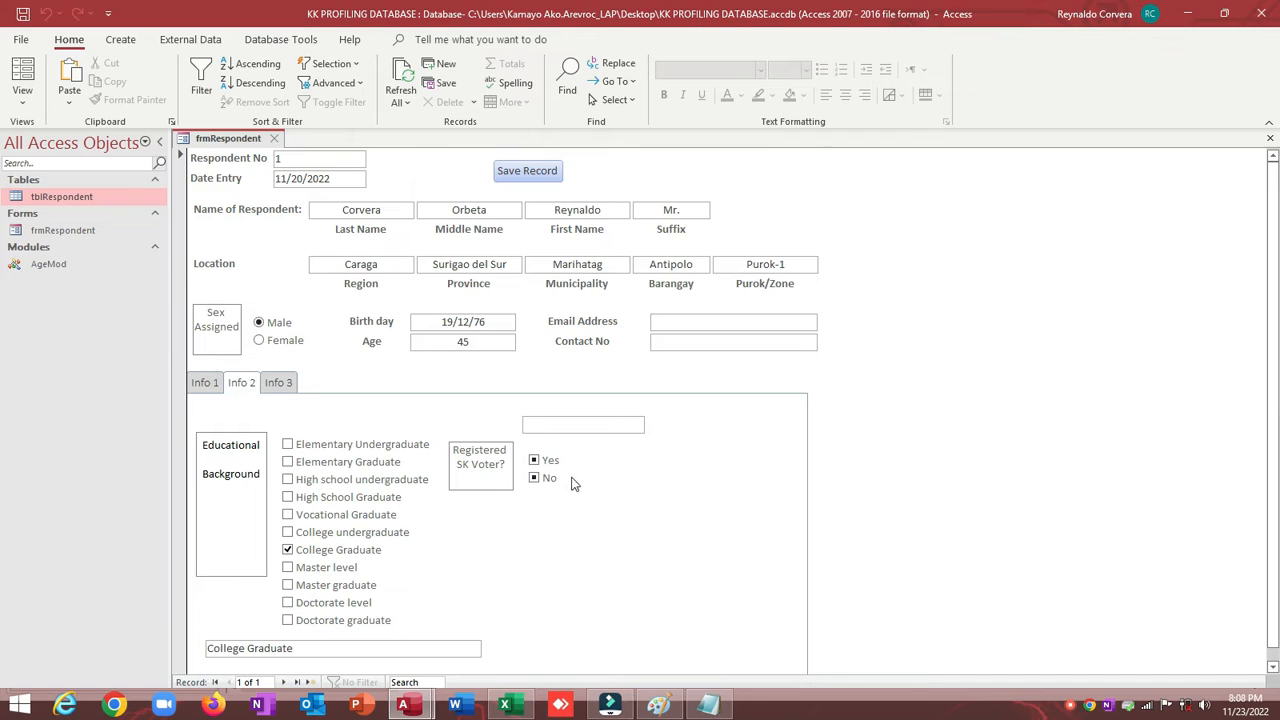
click(536, 461)
click(535, 477)
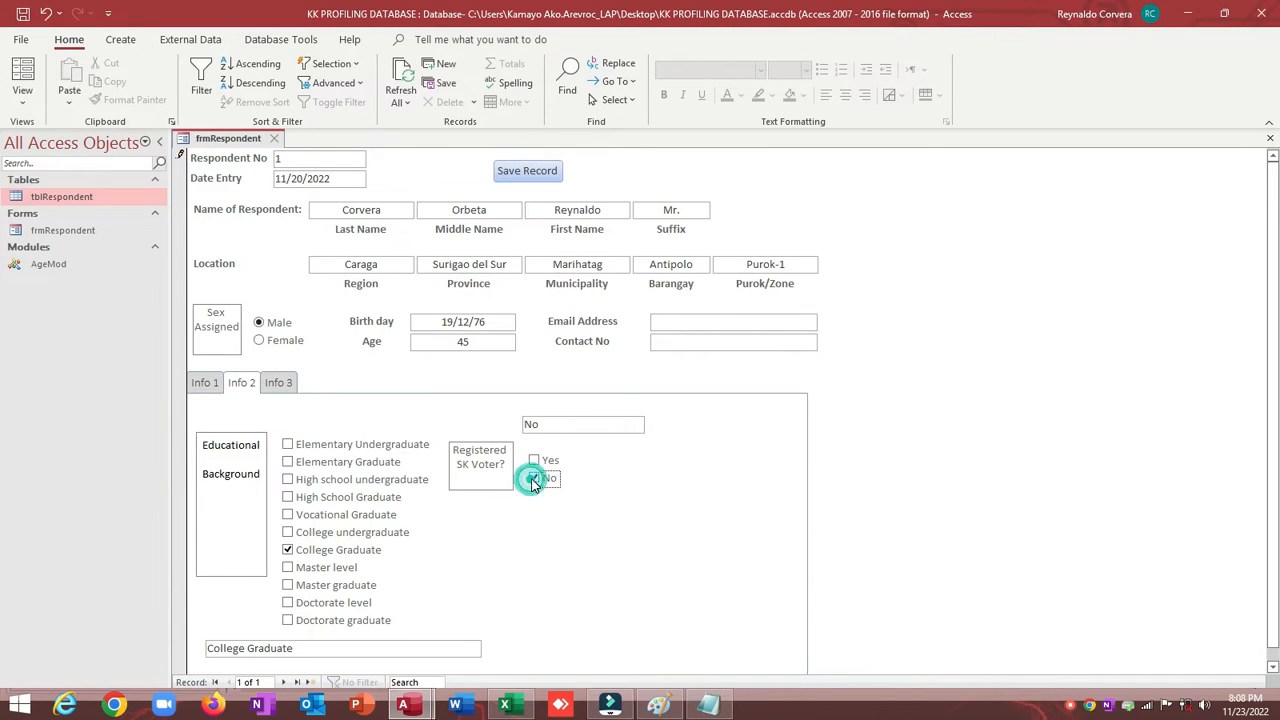
right_click(676, 456)
click(710, 505)
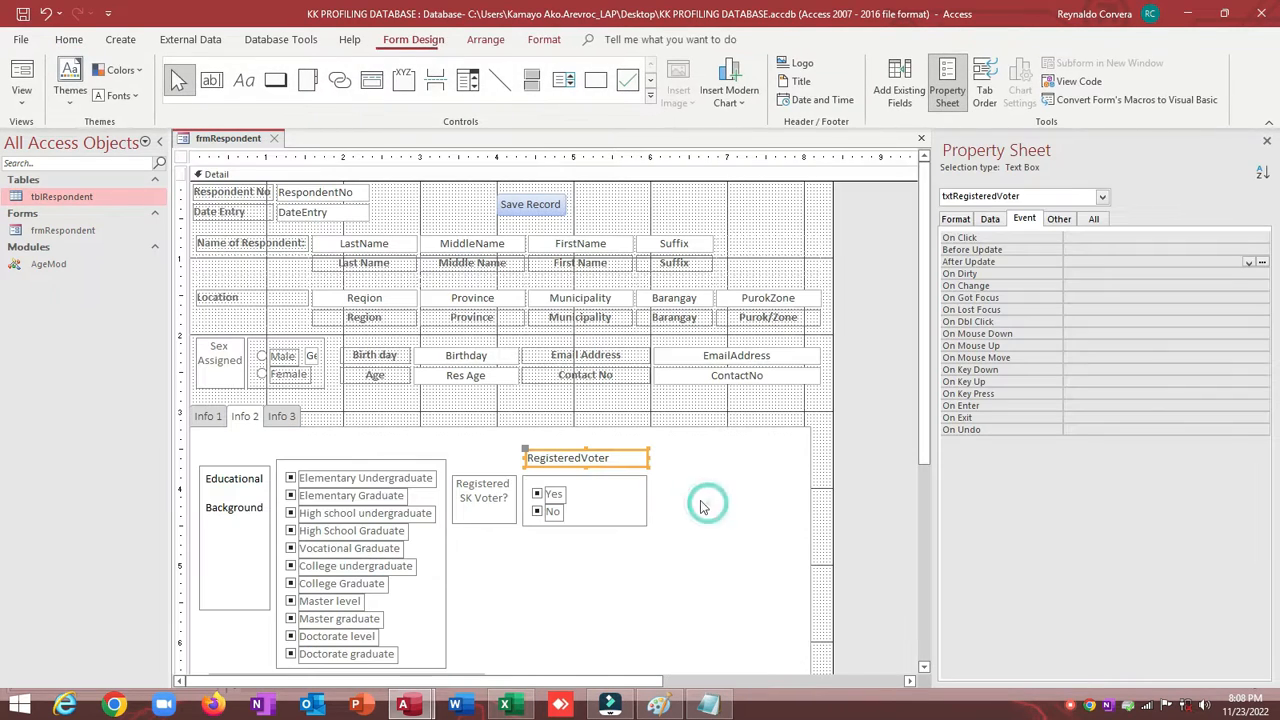
Check the questionnaire in Paint, shift the txtRegisteredVoter text box left over the SK voter label, and set its Visible property to No
click(658, 705)
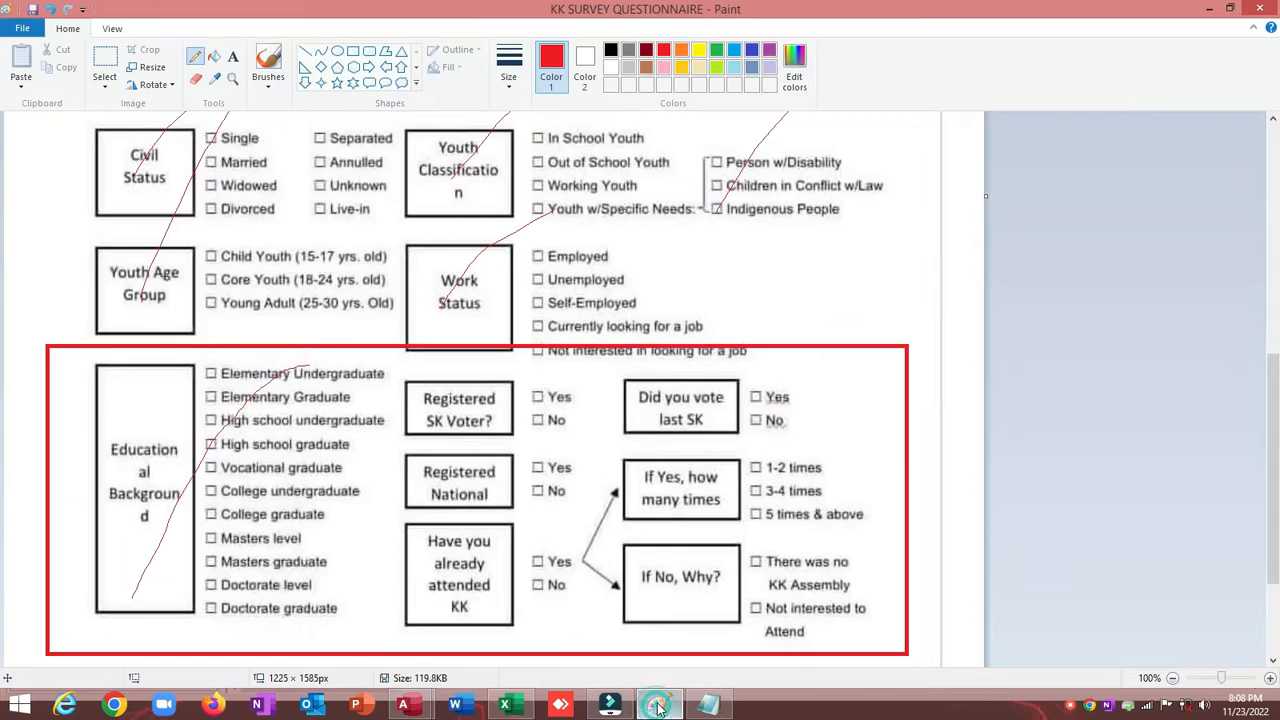
key(alt+Tab)
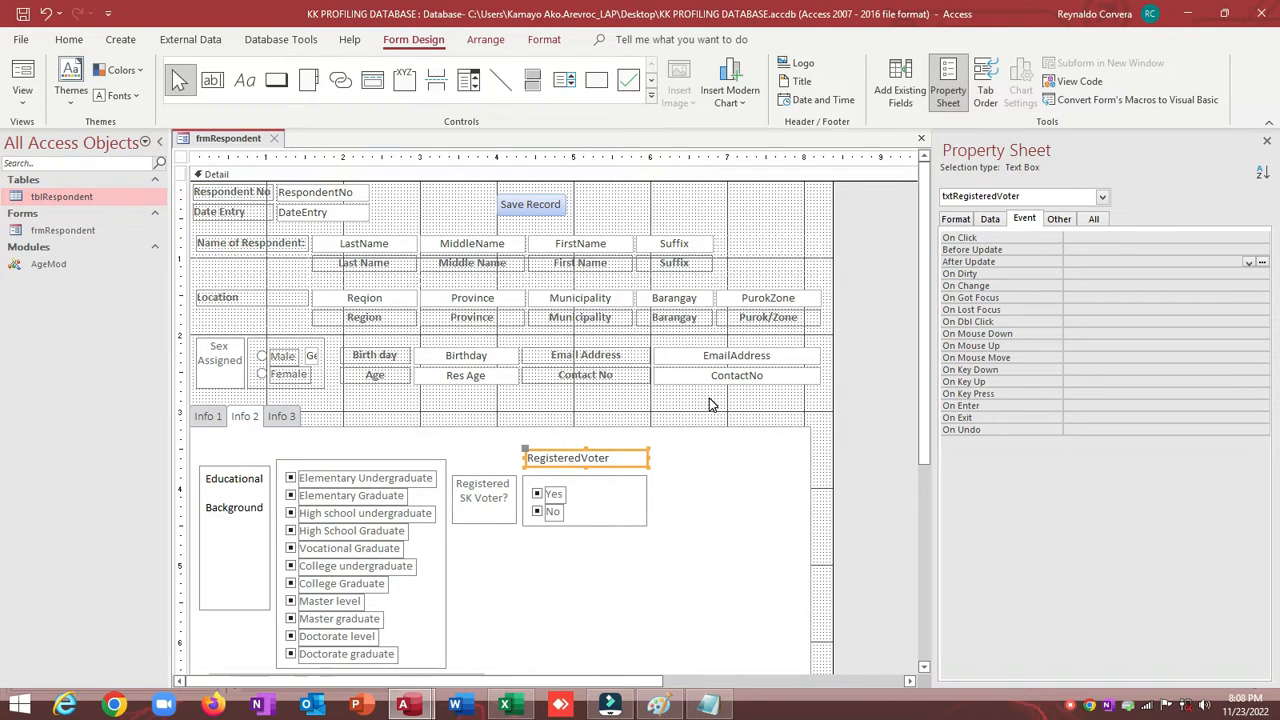
click(572, 484)
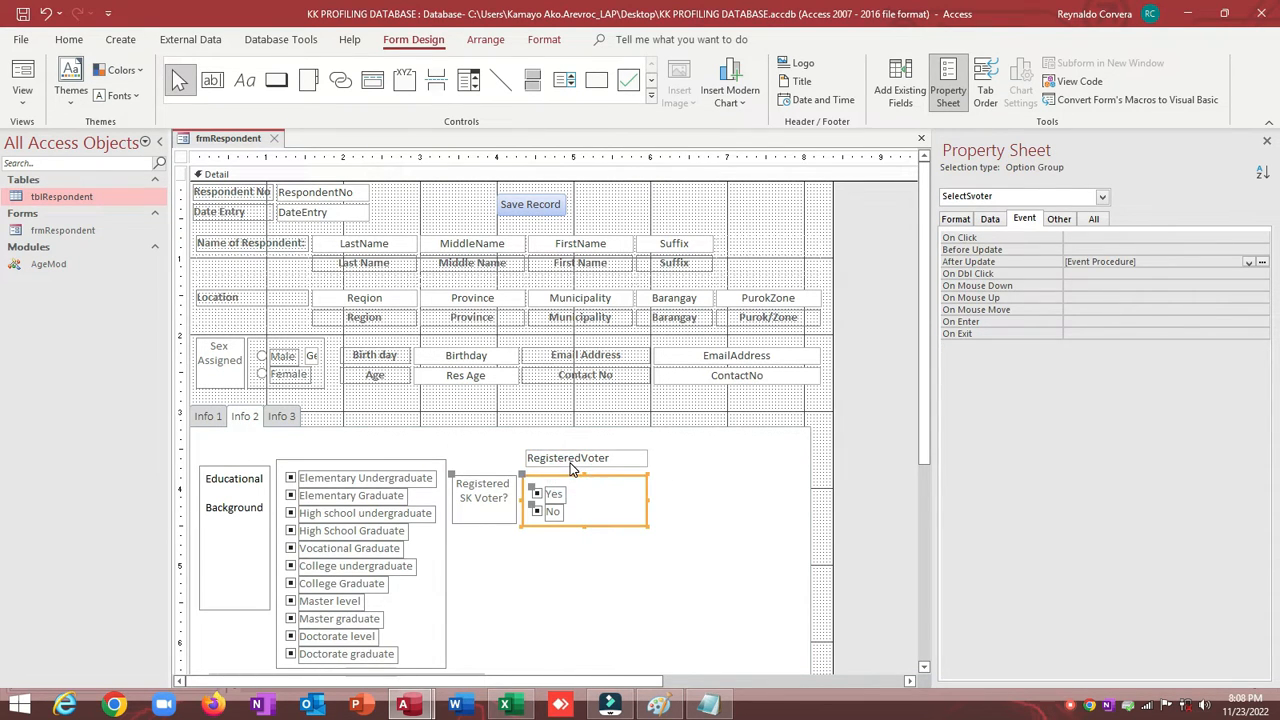
drag(569, 457, 523, 462)
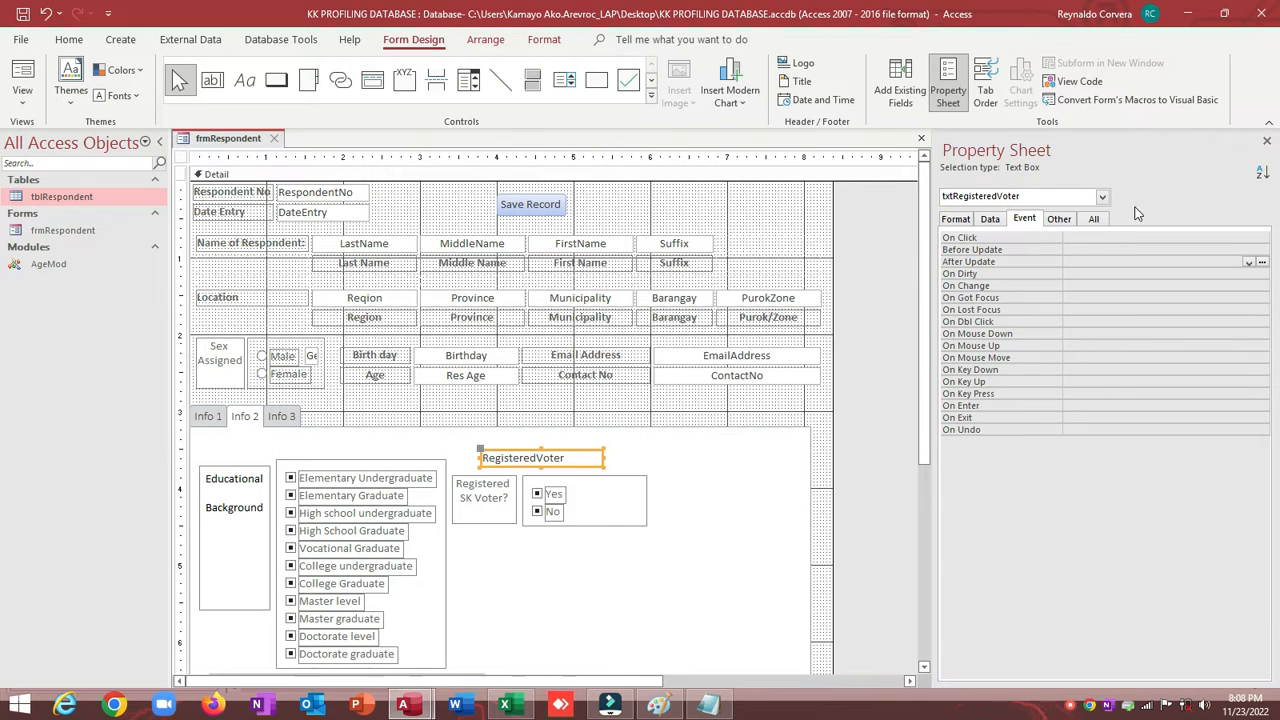
click(955, 218)
double_click(1100, 262)
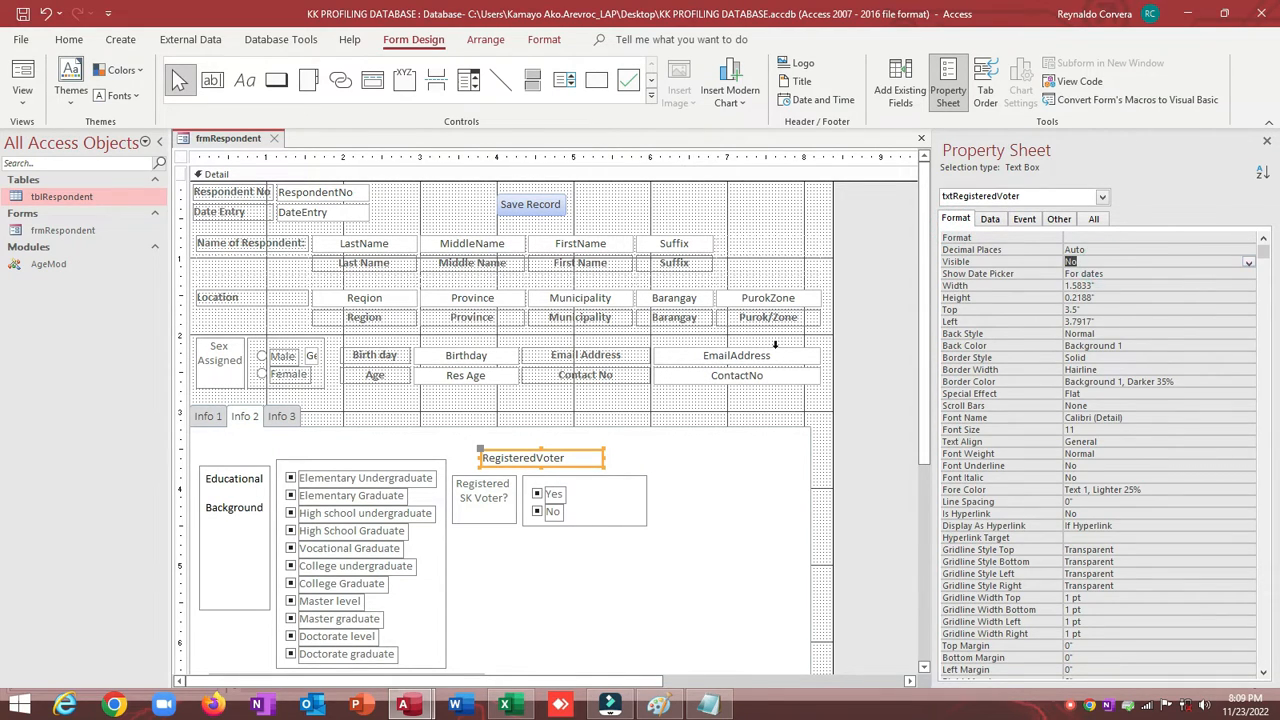
scroll(775, 345, down, 1)
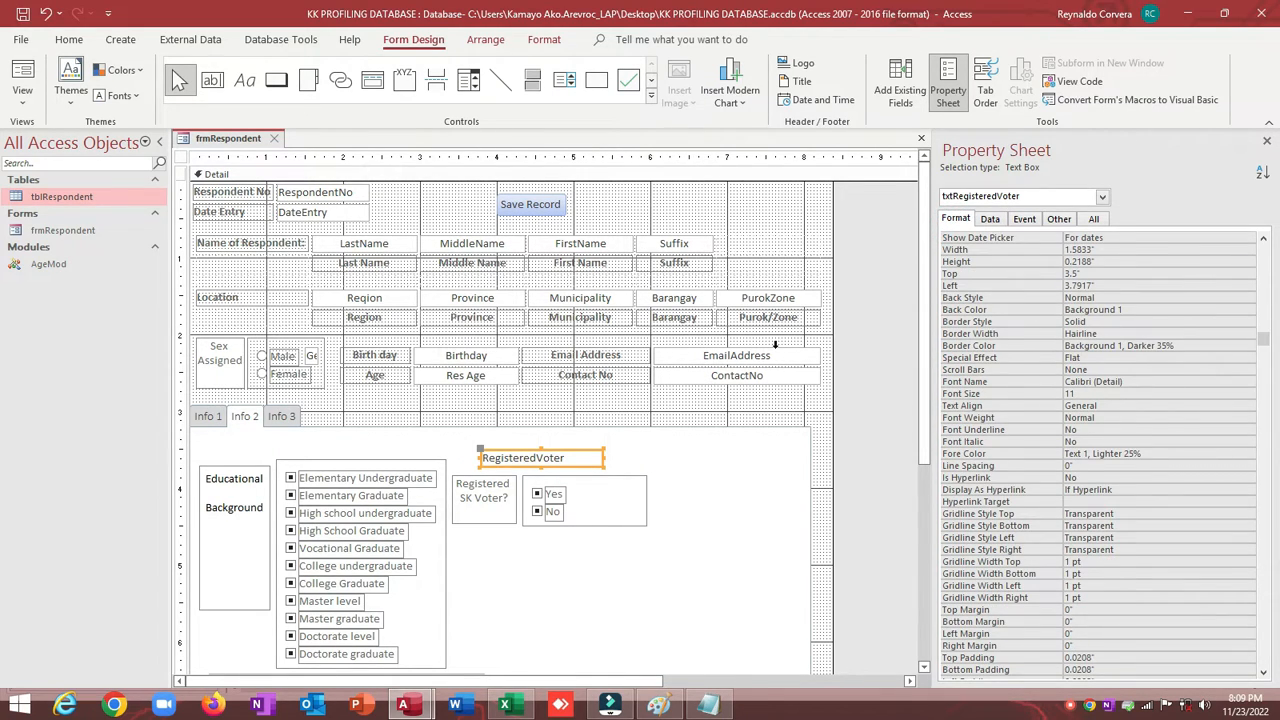
Switch to Paint, strike a red line through the Registered SK Voter item of the questionnaire, and return to Access
click(657, 705)
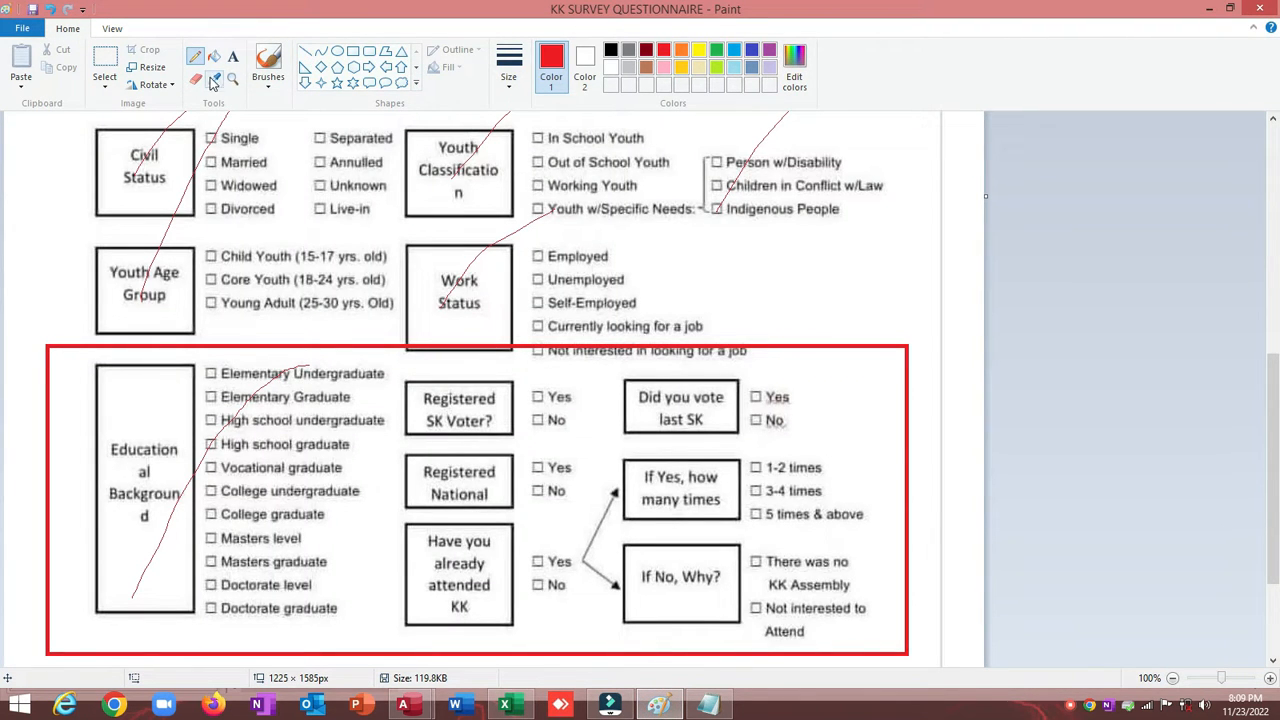
drag(420, 435, 556, 371)
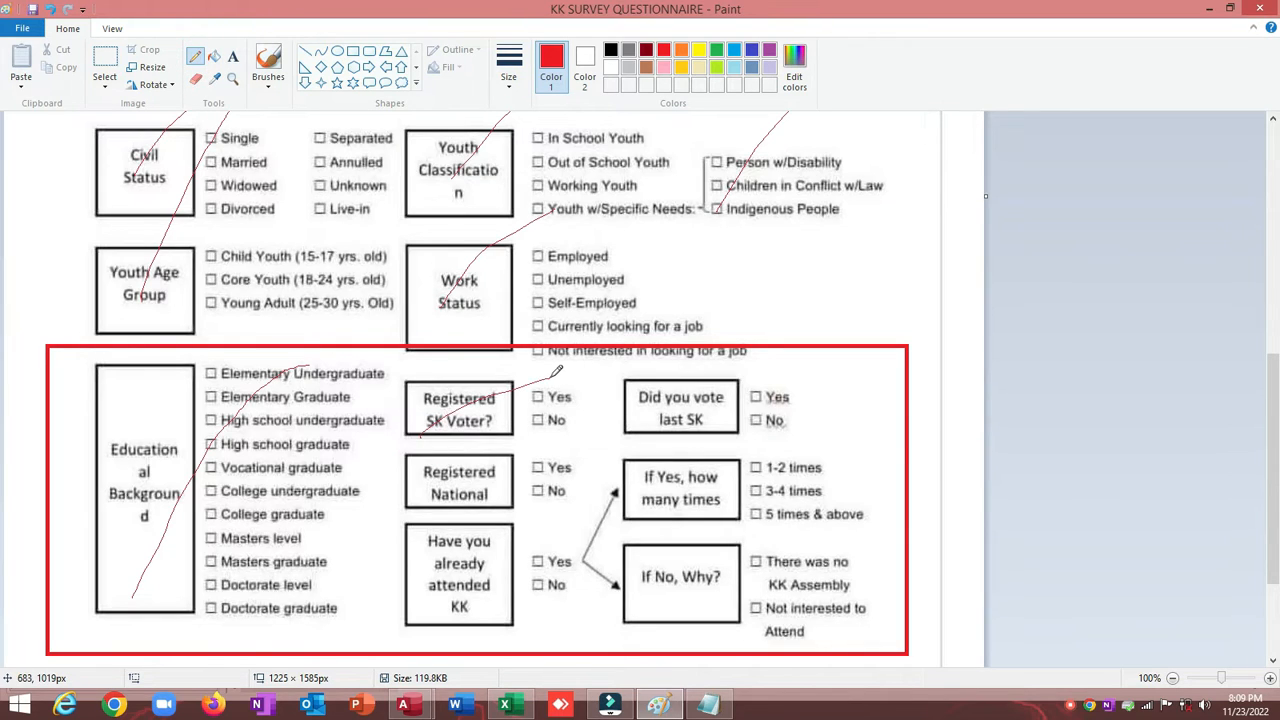
key(alt+Tab)
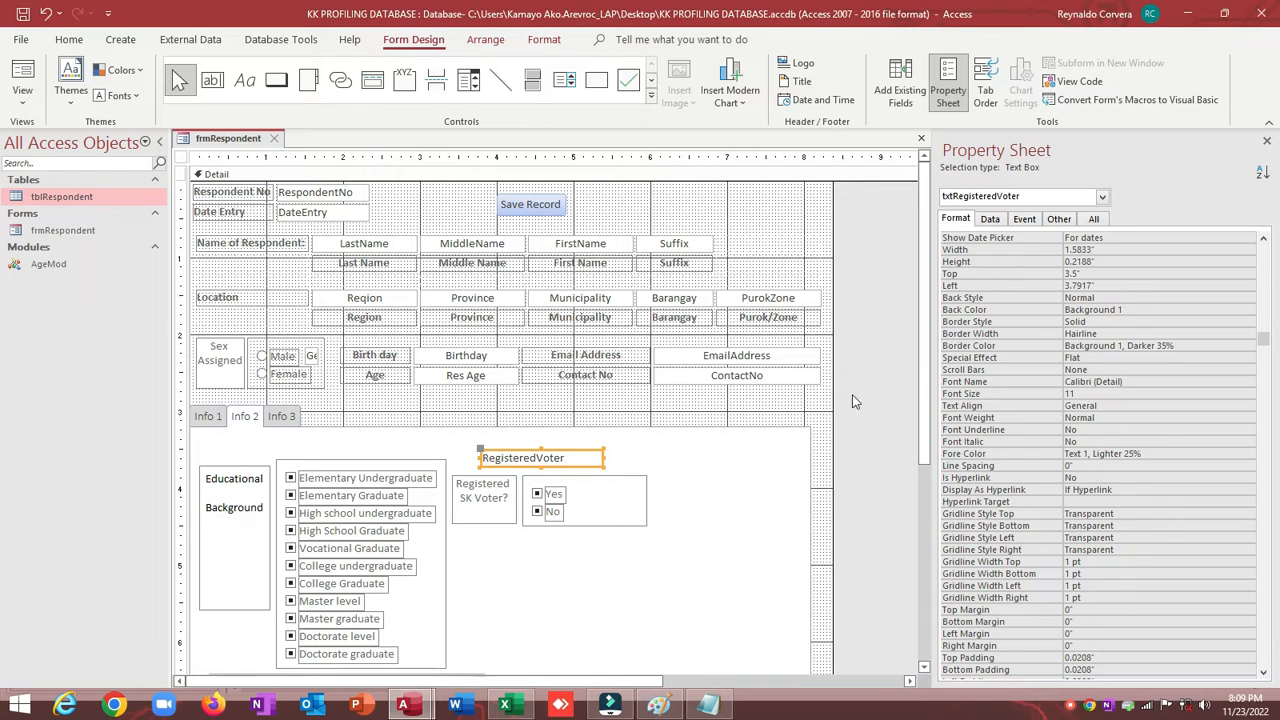
Draw an option group beneath the Registered SK Voter group on Info 2 and label its options Yes and No
click(767, 393)
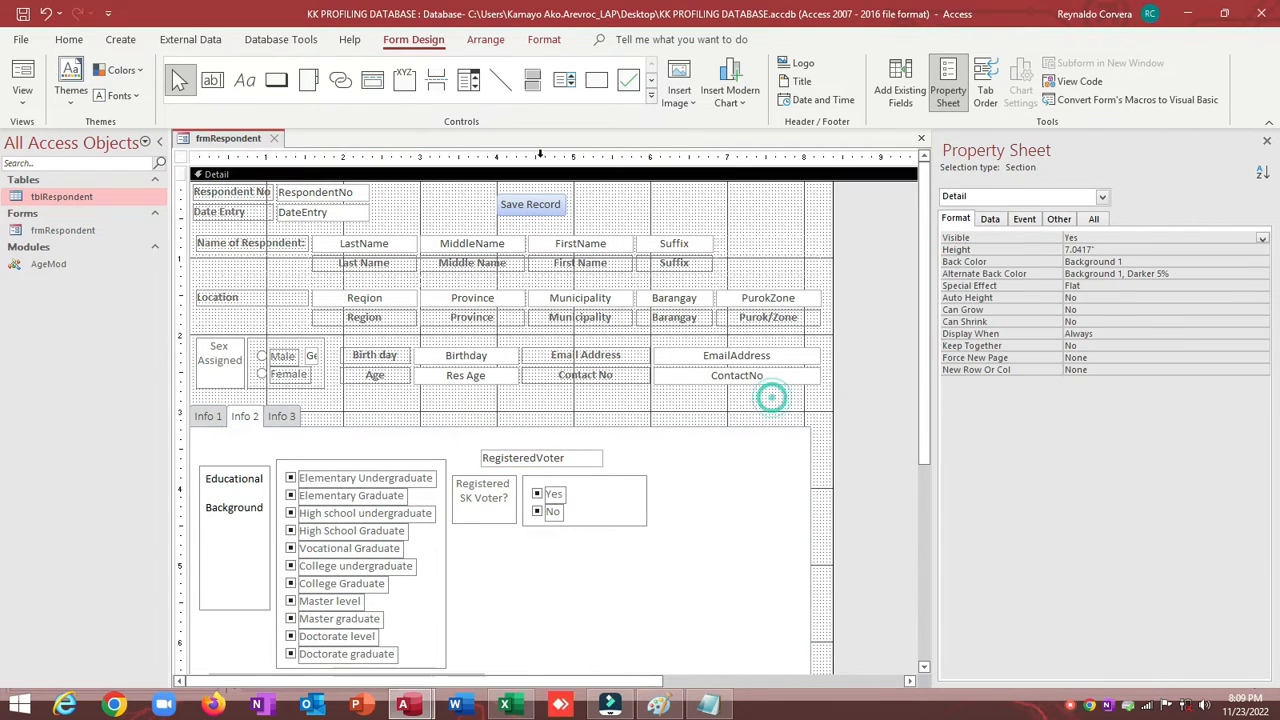
click(404, 80)
drag(455, 535, 637, 587)
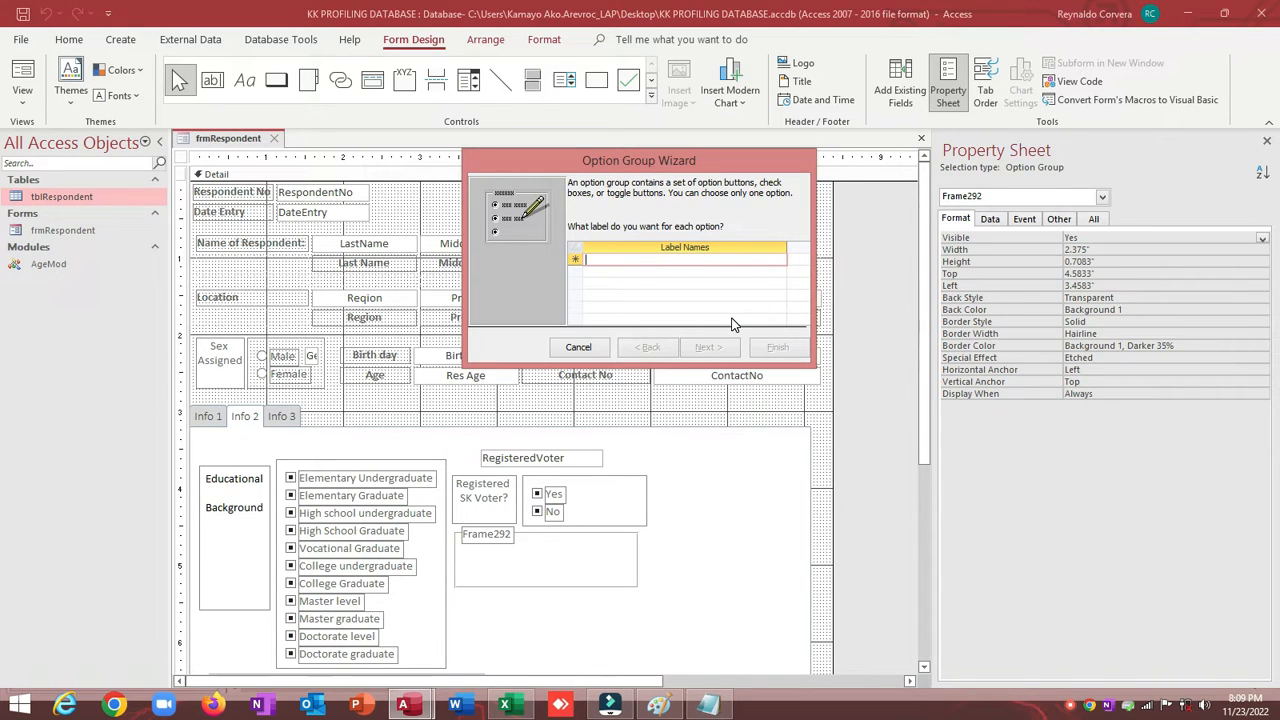
key(alt+Tab)
key(alt+Tab)
text(YEs)
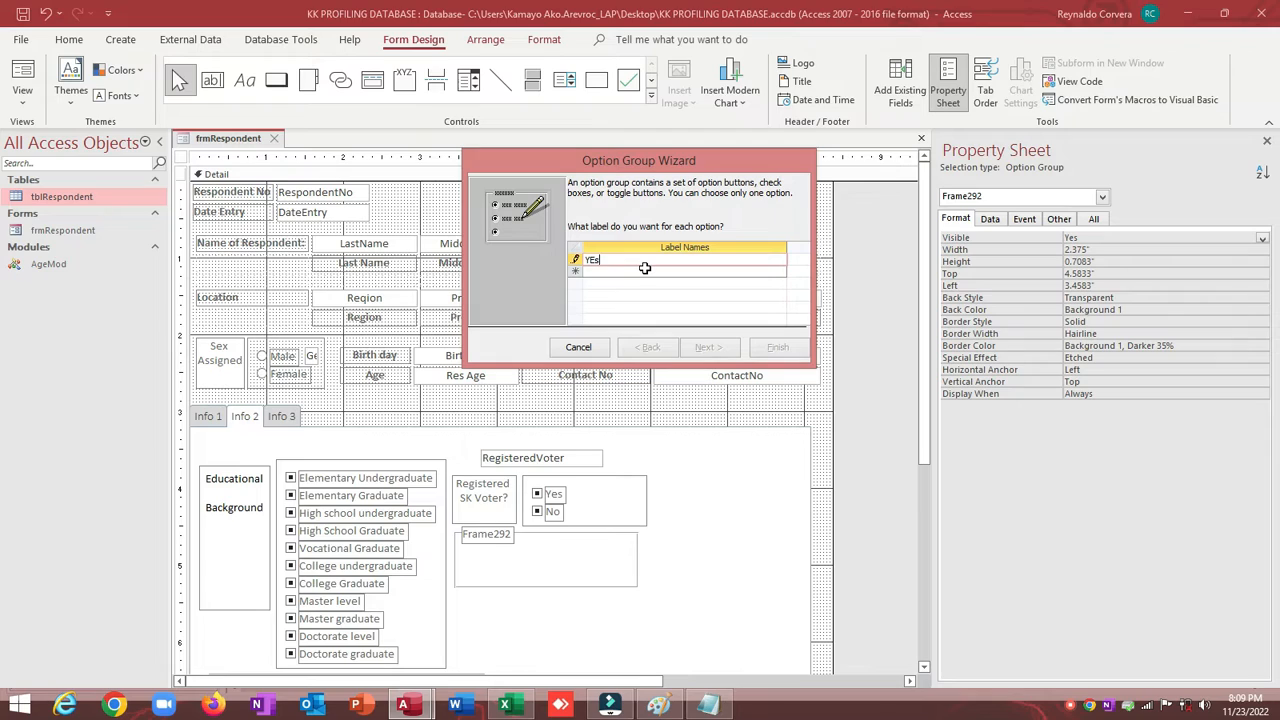
click(645, 268)
text(No)
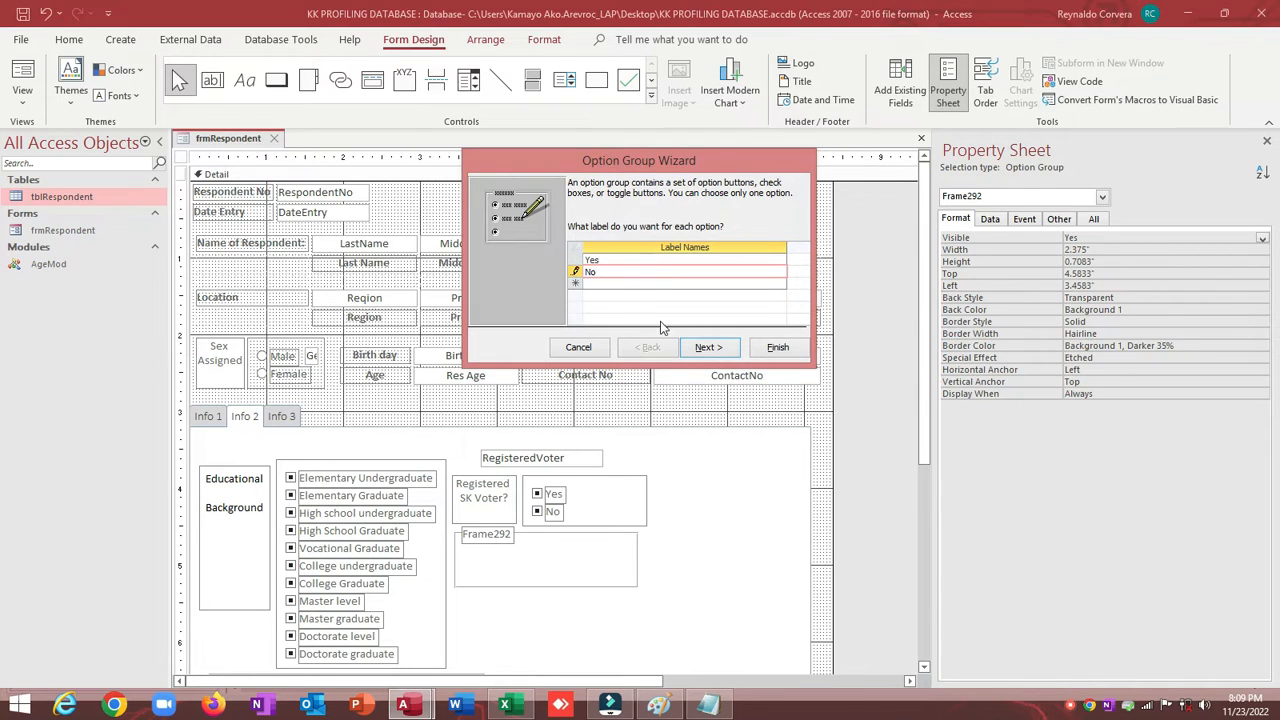
click(708, 347)
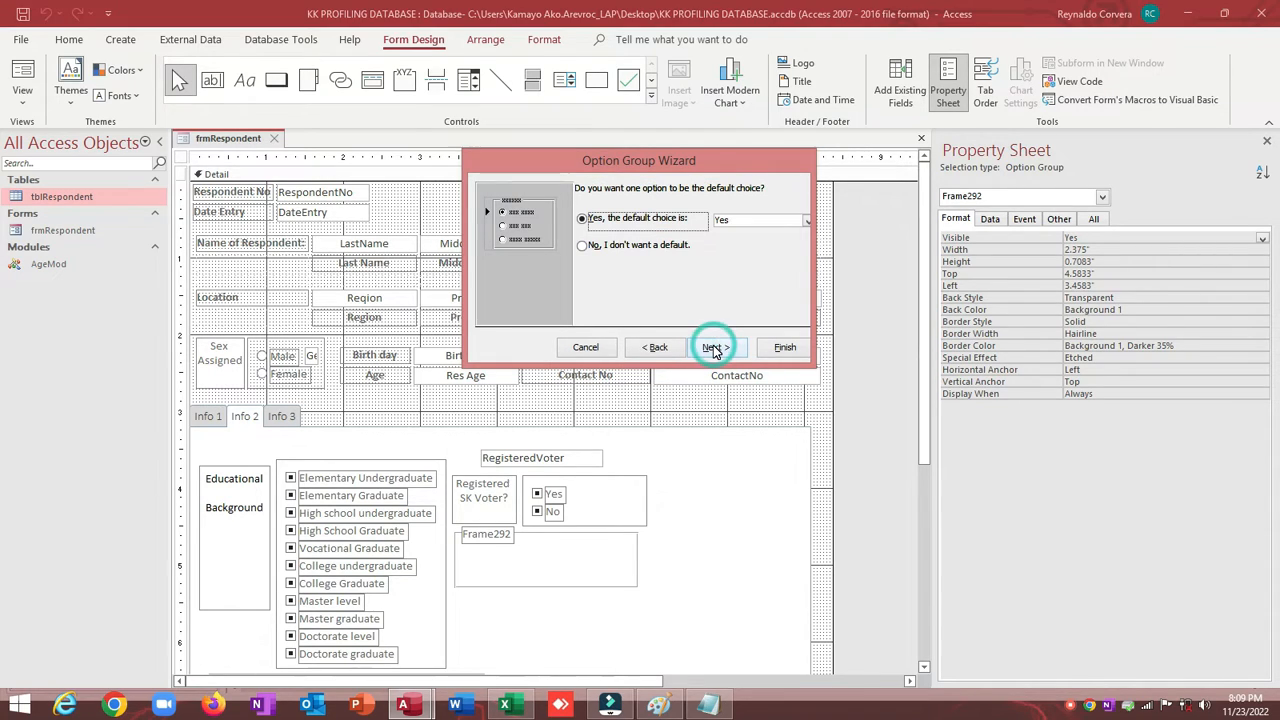
Give the option group no default, keep option values 1 and 2, and store the choice in the matching Registered National field
click(643, 247)
click(710, 347)
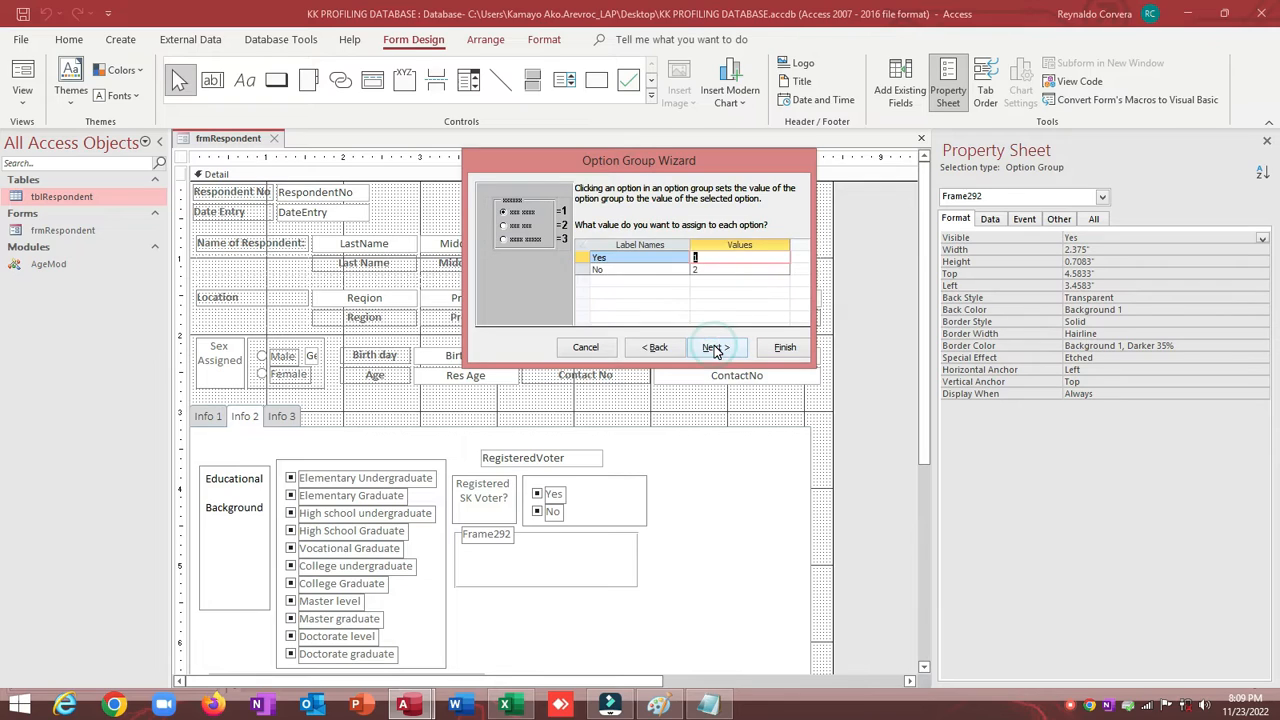
click(714, 348)
click(583, 297)
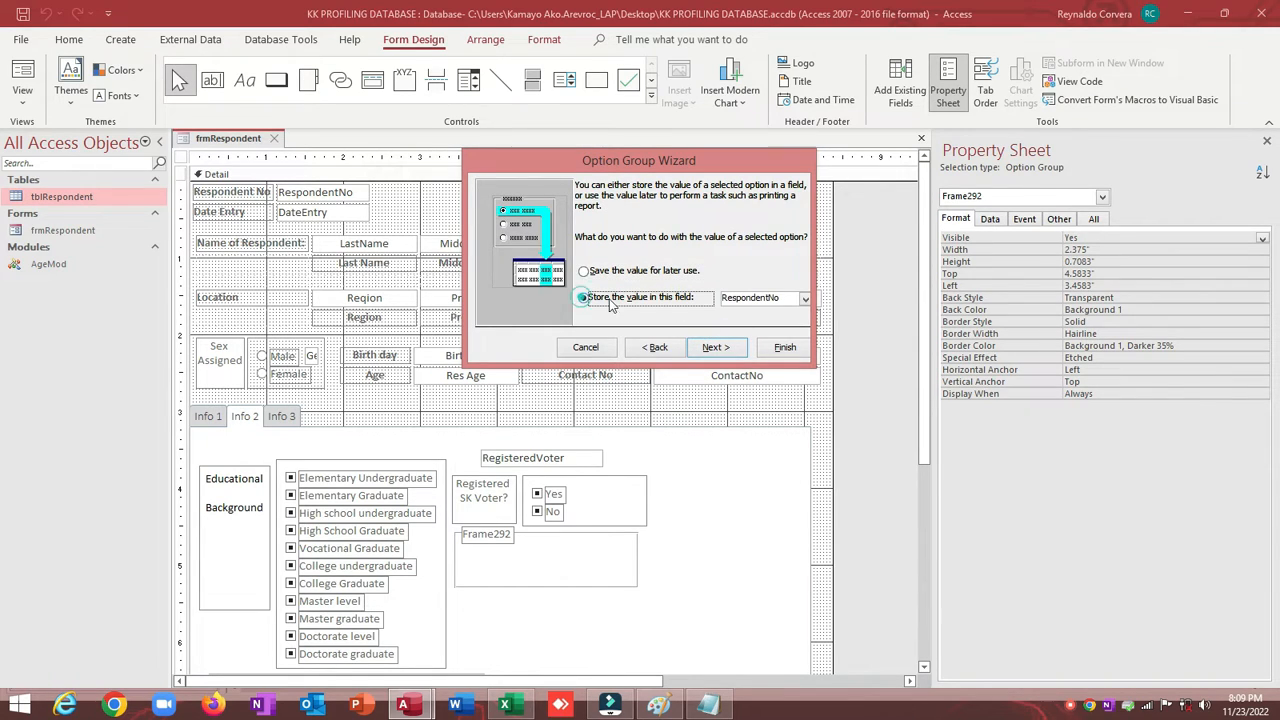
click(805, 299)
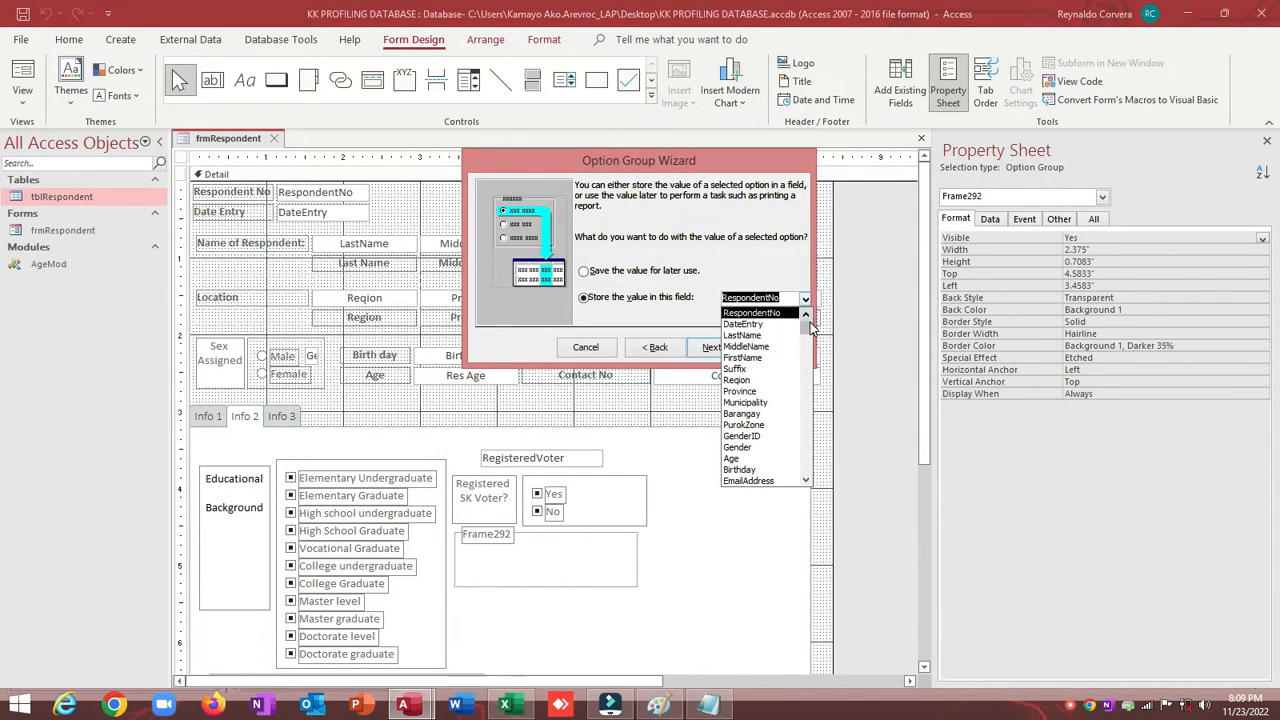
drag(810, 322, 813, 416)
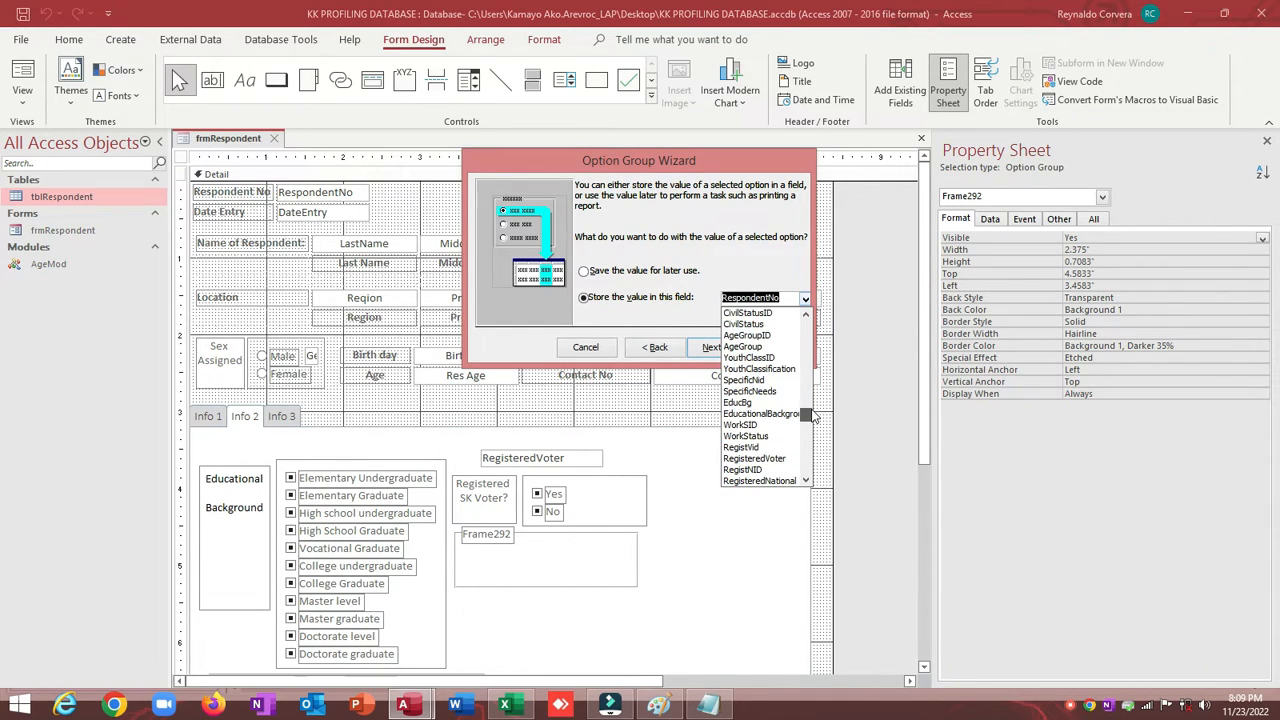
click(763, 478)
click(716, 347)
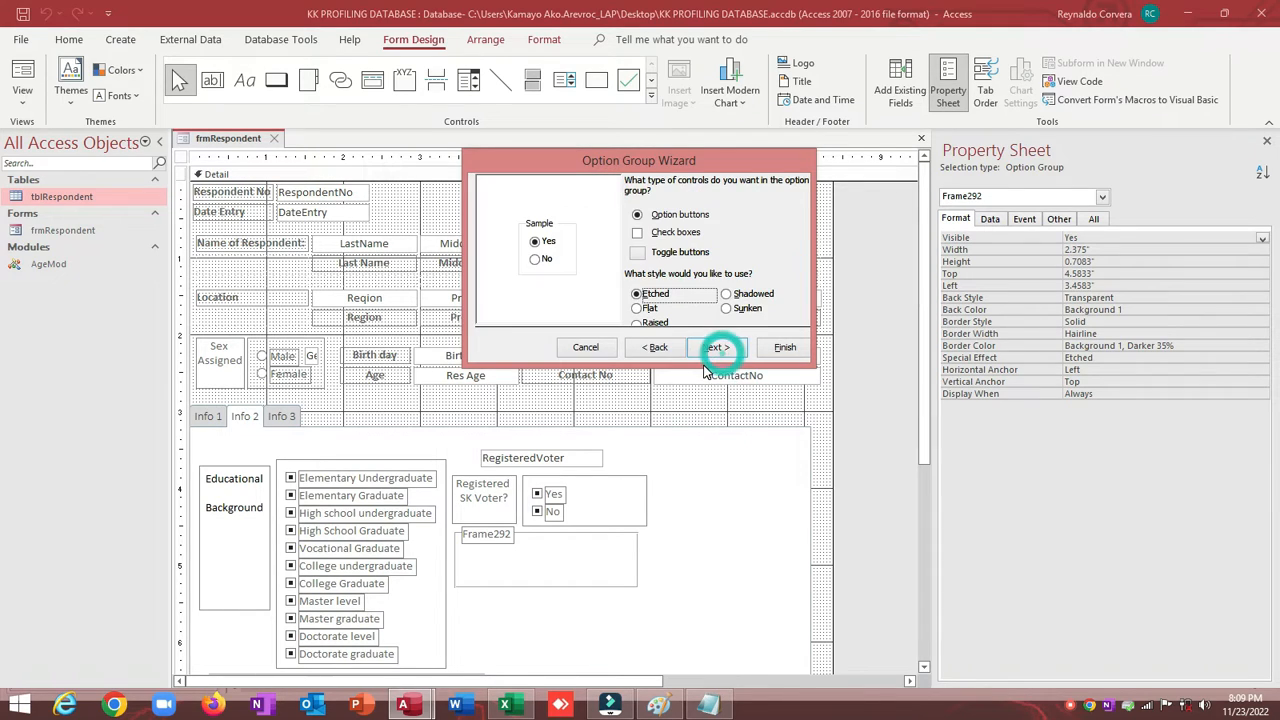
Use check boxes for the options, check the questionnaire wording in Paint, caption the group Registered National, and finish the wizard
click(716, 347)
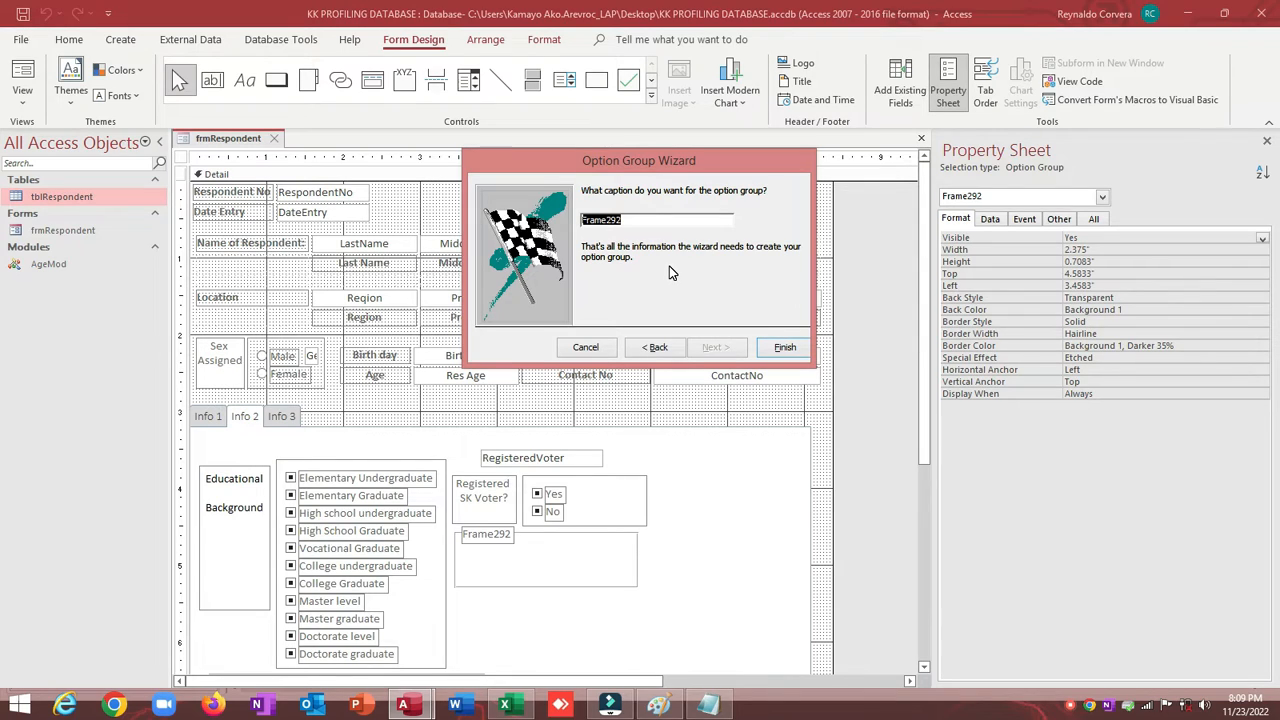
text(Select)
key(alt+Tab)
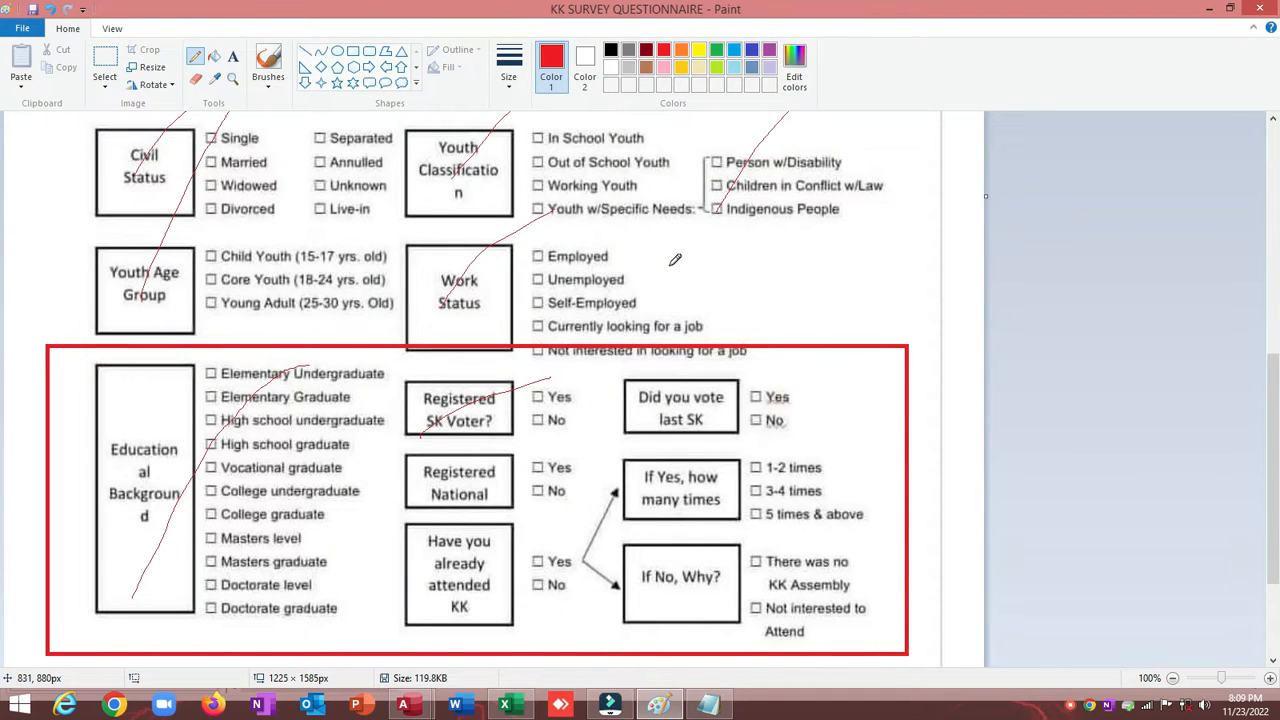
key(alt+Tab)
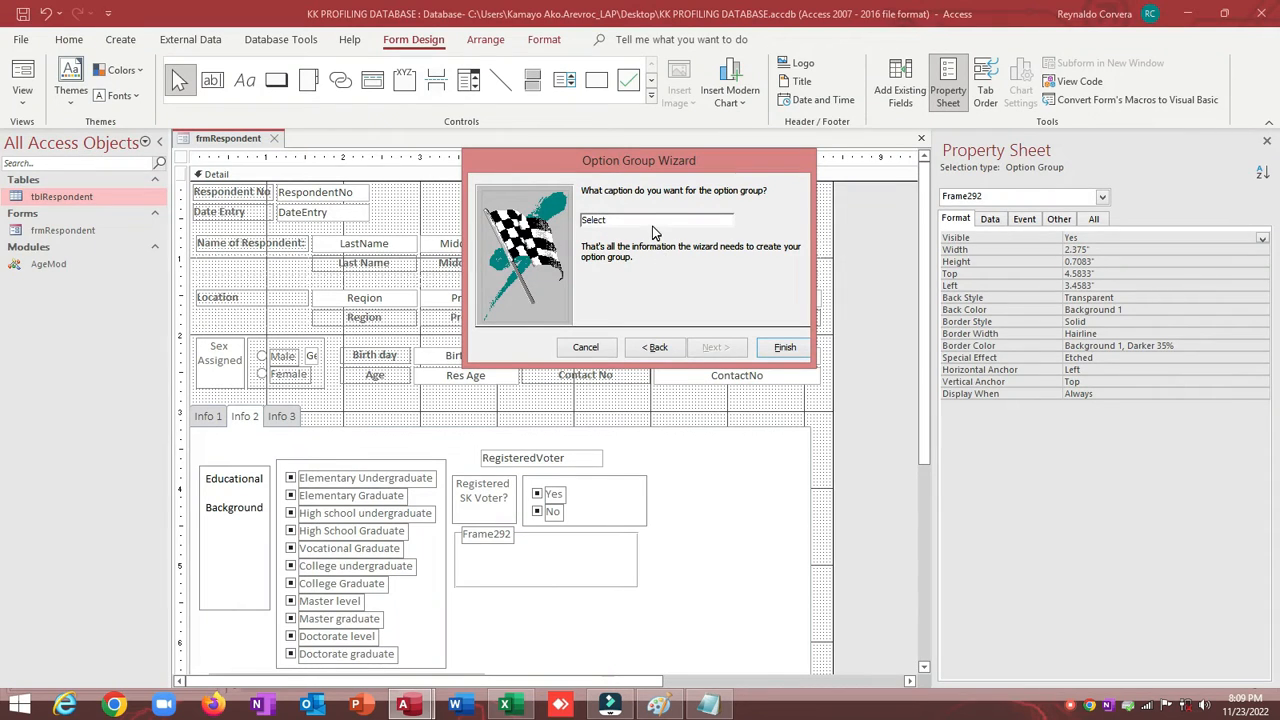
double_click(652, 222)
key(alt+Tab)
key(alt+Tab)
text(Register)
click(786, 348)
Move the Registered National option group directly beneath the Registered SK Voter frame, lining up their left edges
drag(548, 532, 612, 538)
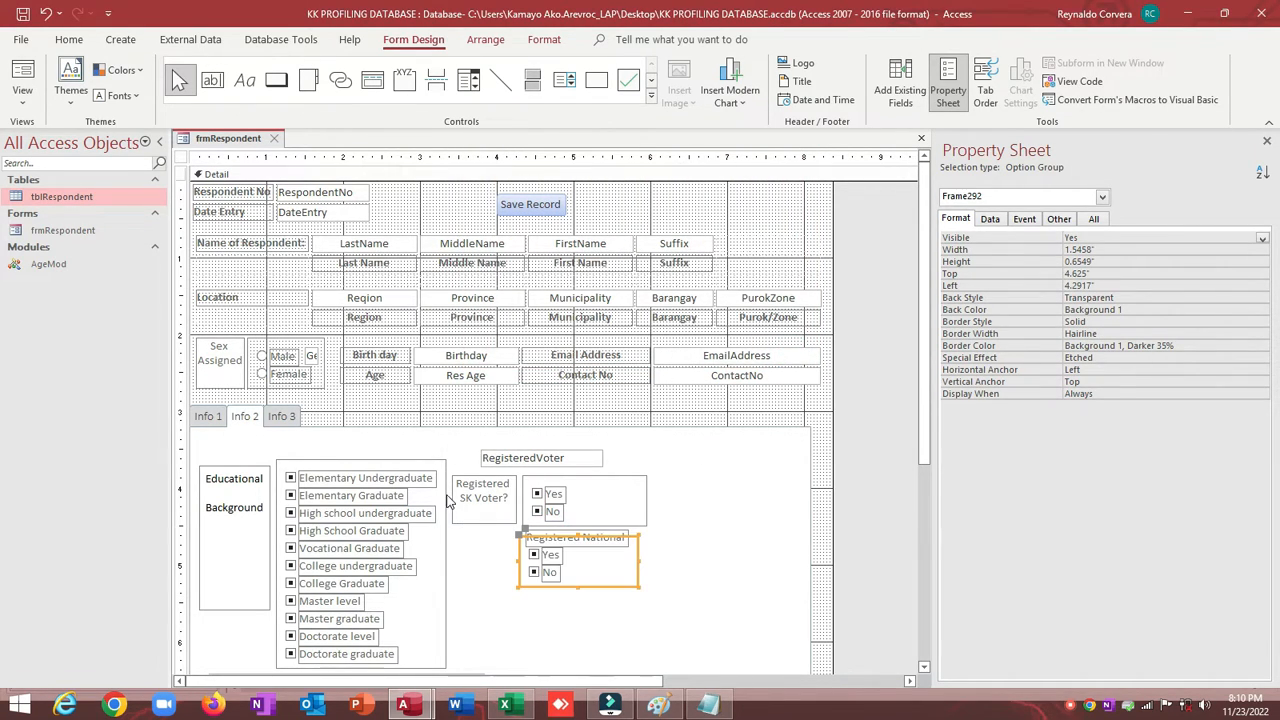
click(560, 531)
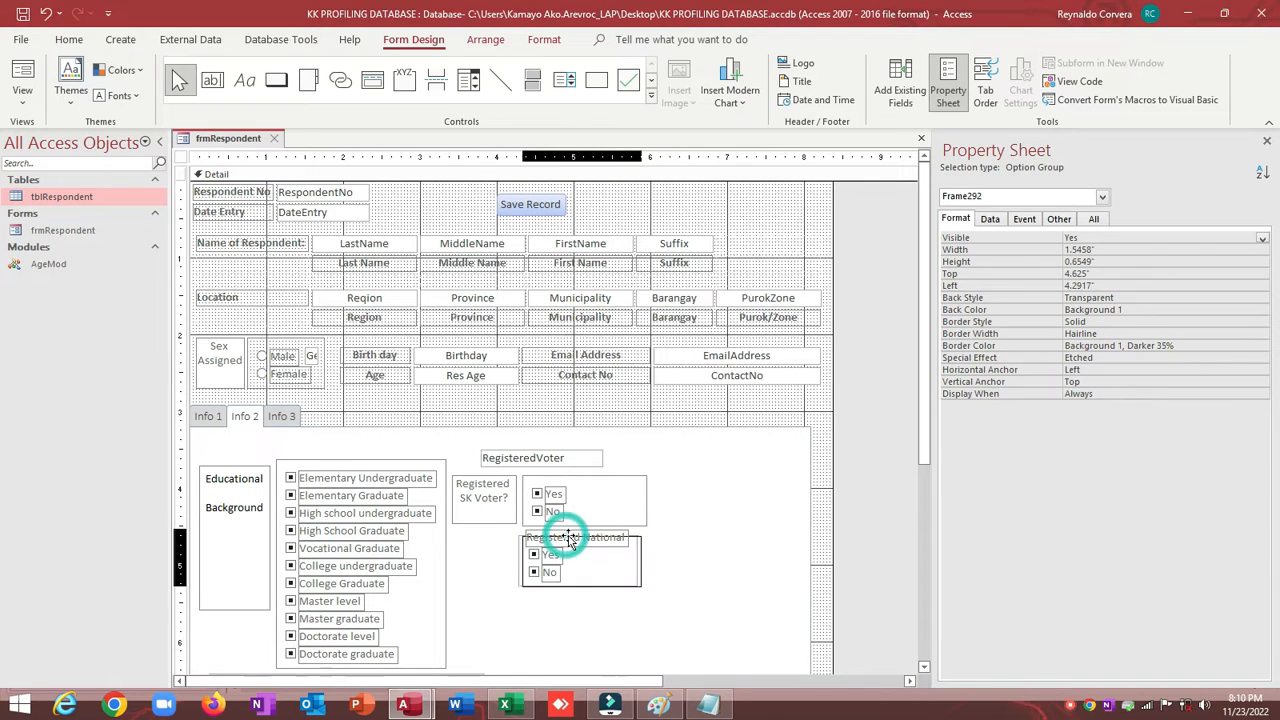
click(698, 476)
Align the Registered National label left with the Registered SK Voter label and size both labels to the narrowest
click(565, 536)
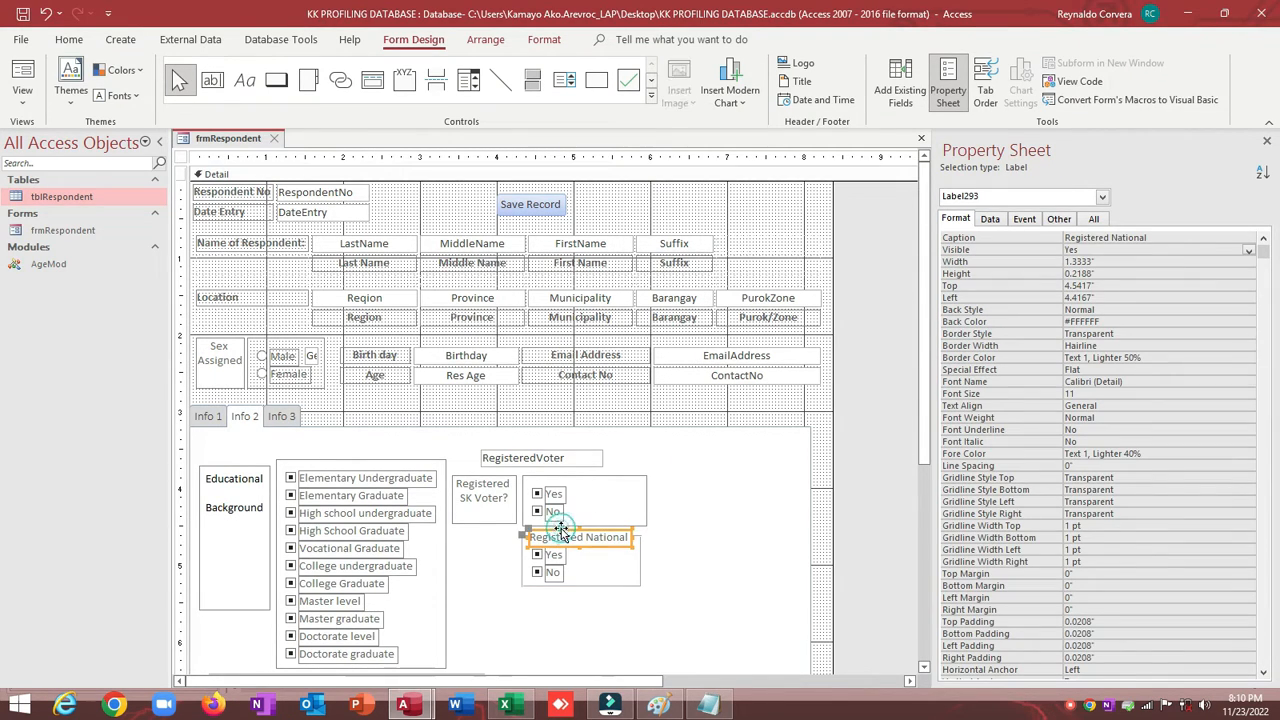
shift+click(474, 518)
right_click(474, 518)
mouse_move(590, 282)
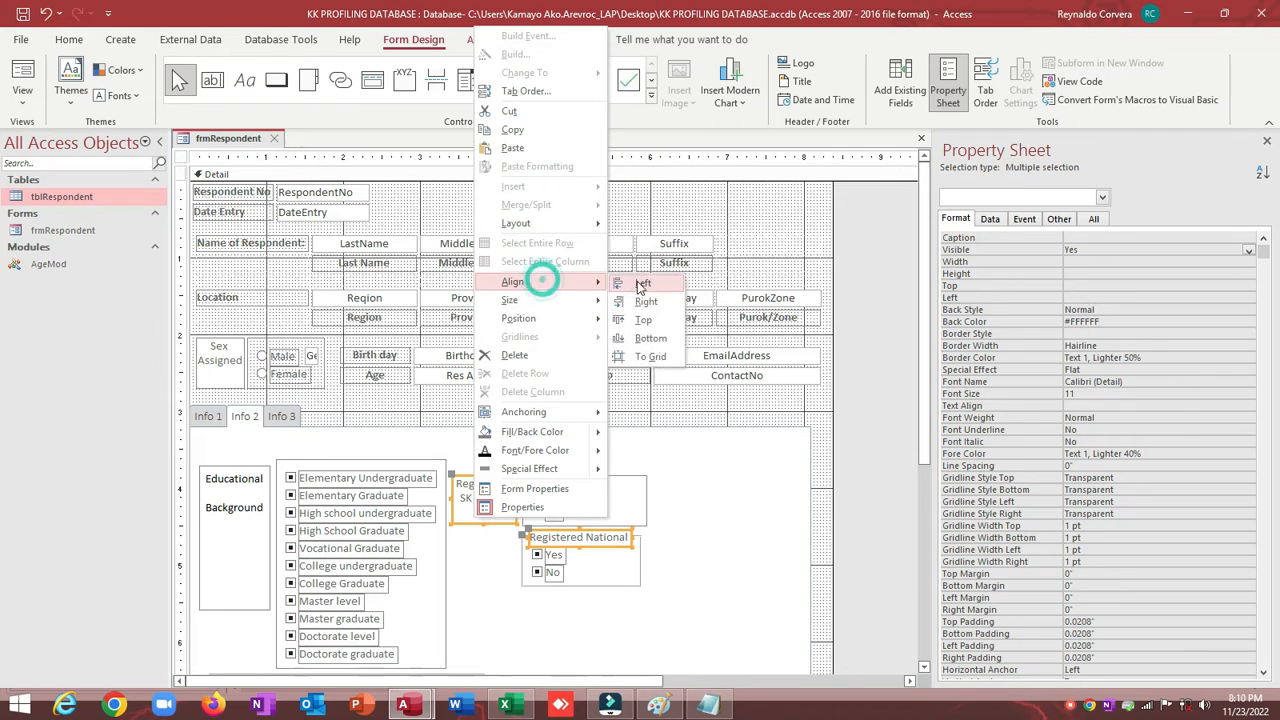
click(642, 286)
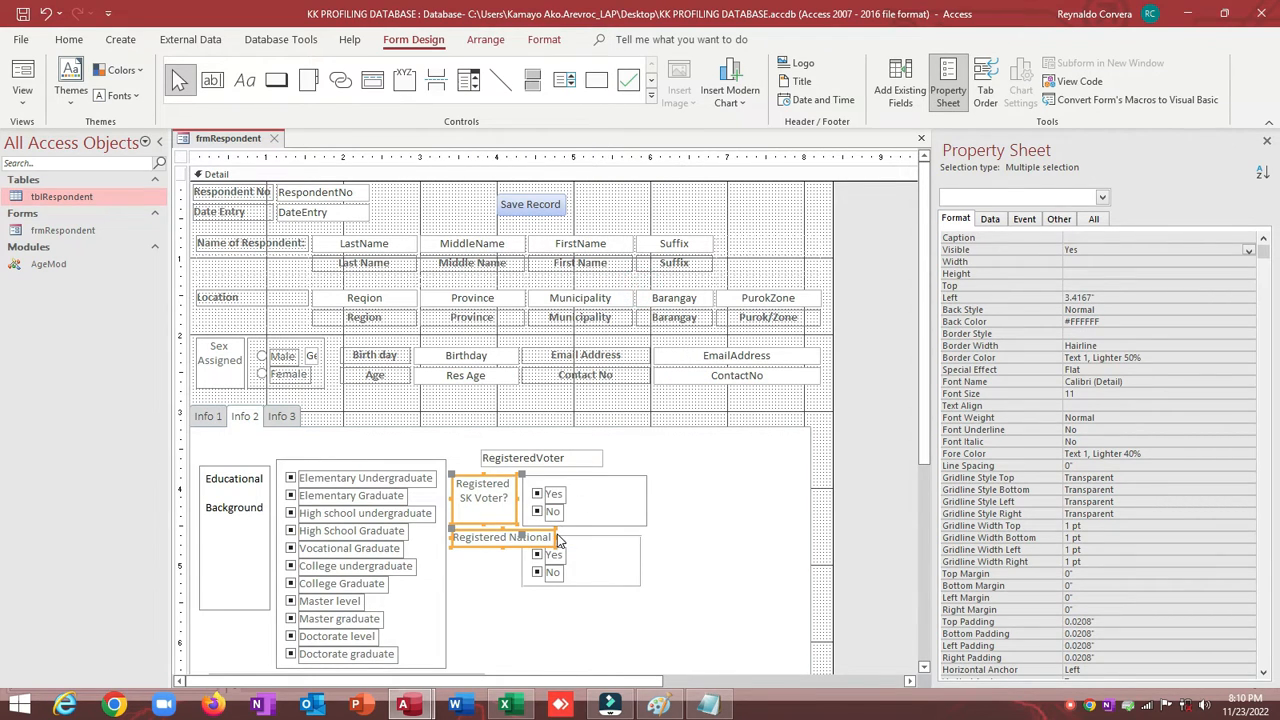
right_click(525, 535)
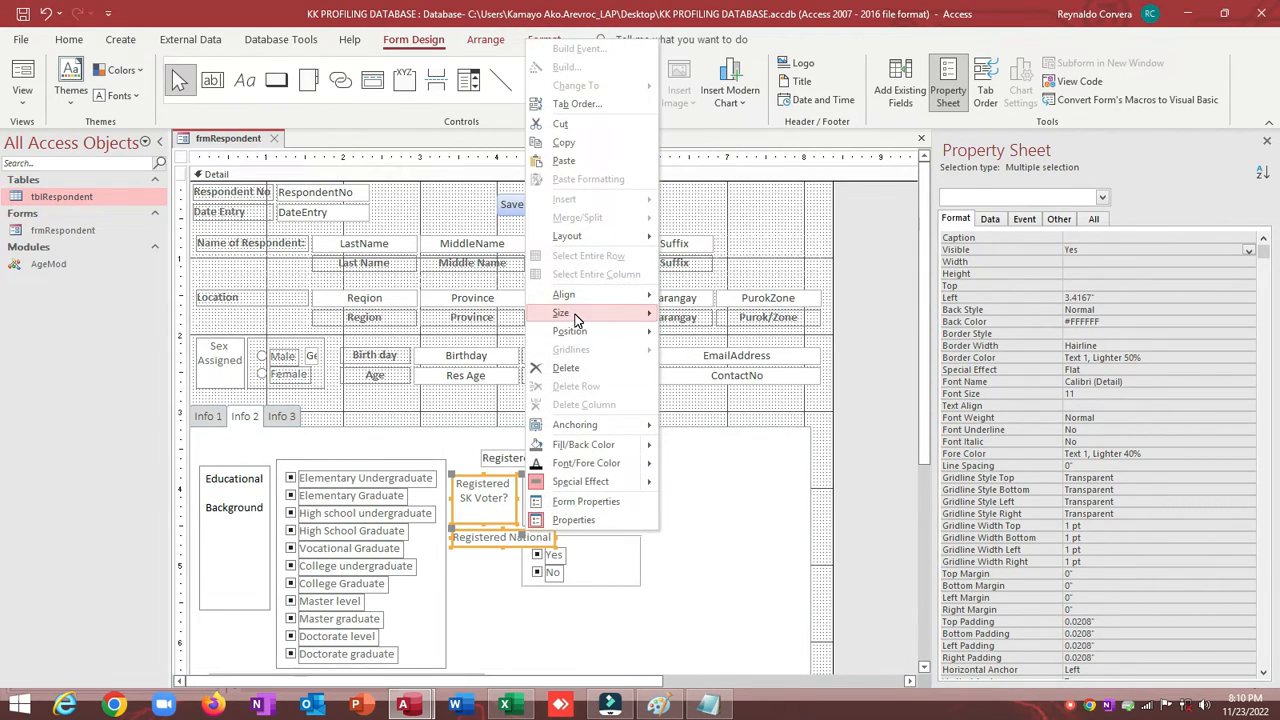
mouse_move(582, 314)
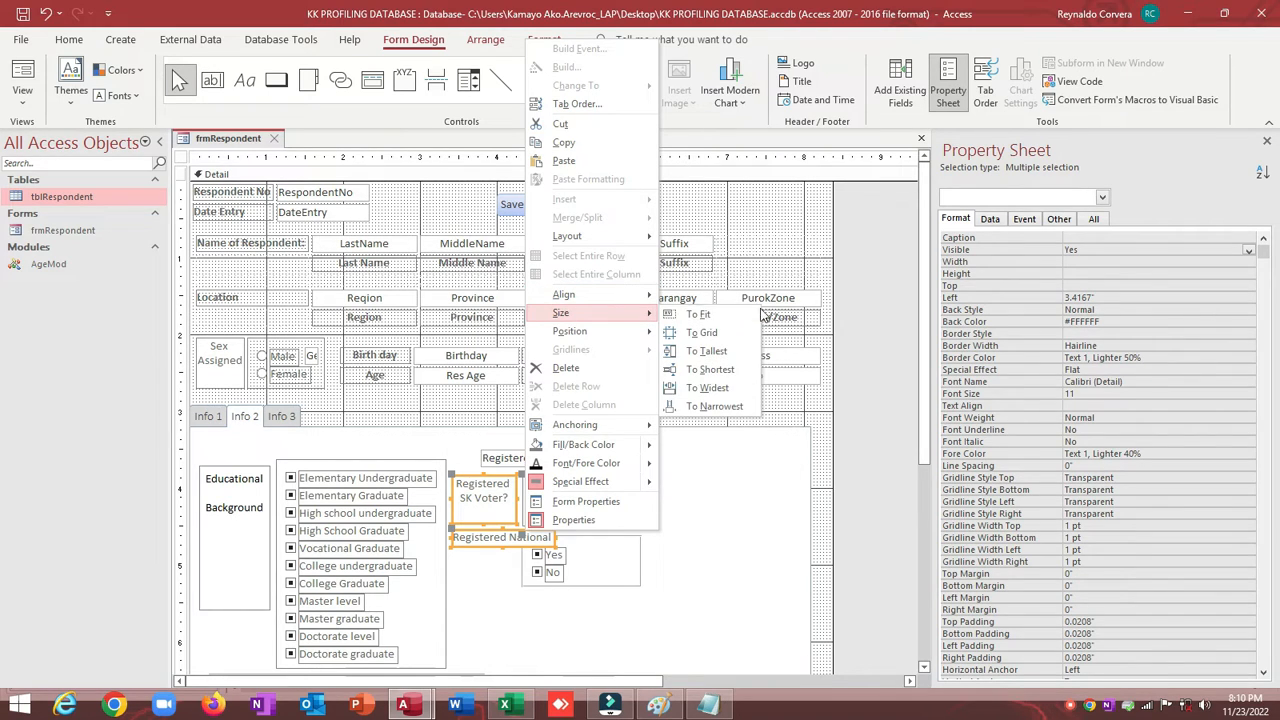
click(712, 406)
Increase the Registered National label's height to about 0.67" and center its text
click(486, 569)
click(486, 537)
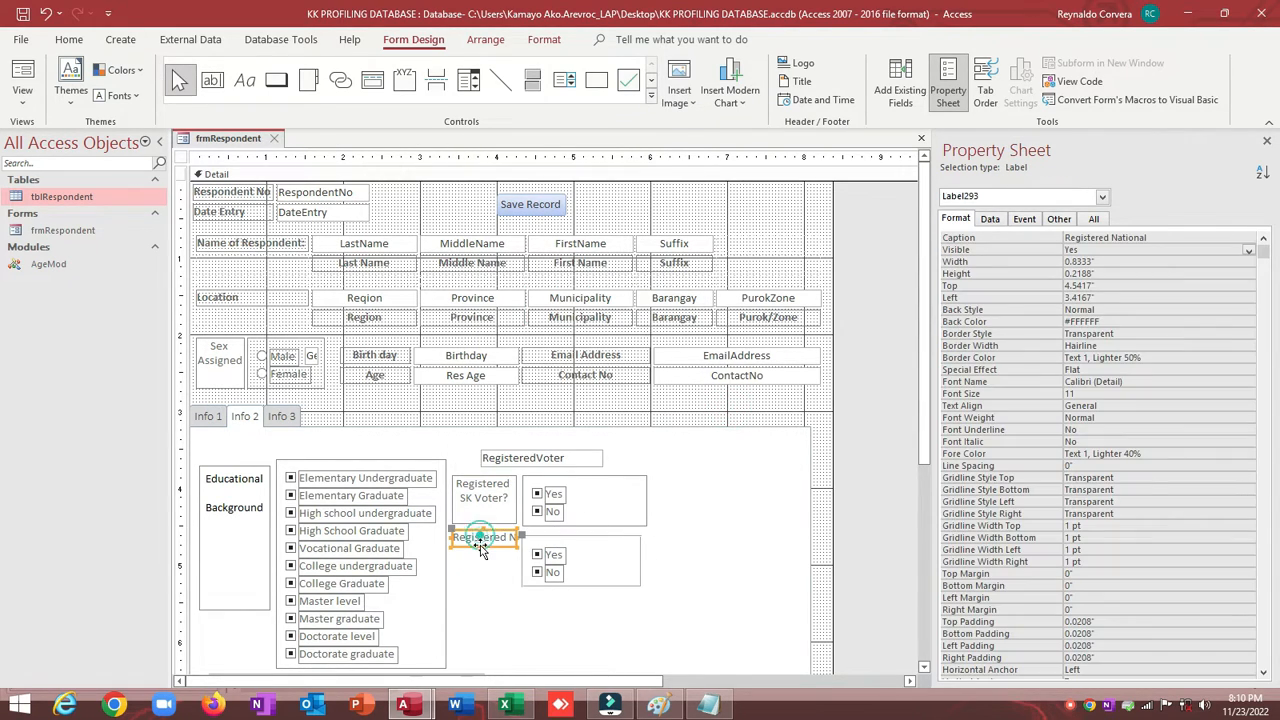
drag(484, 545, 487, 585)
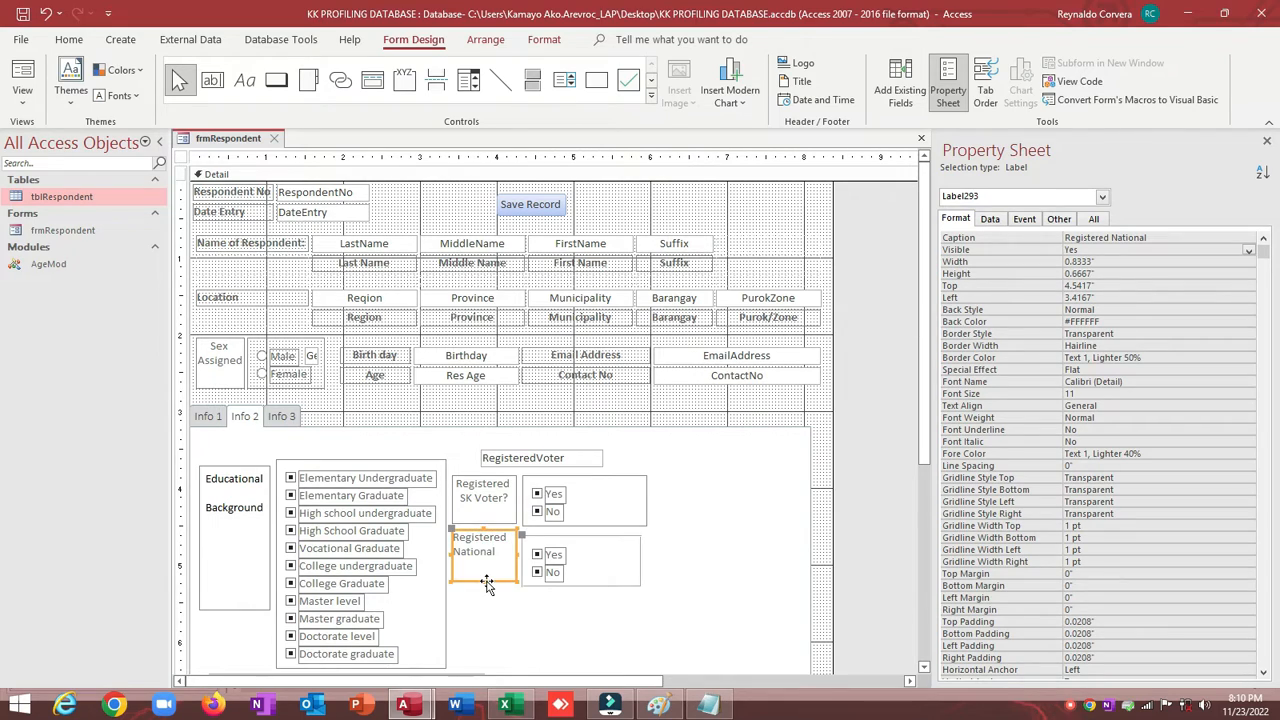
click(69, 40)
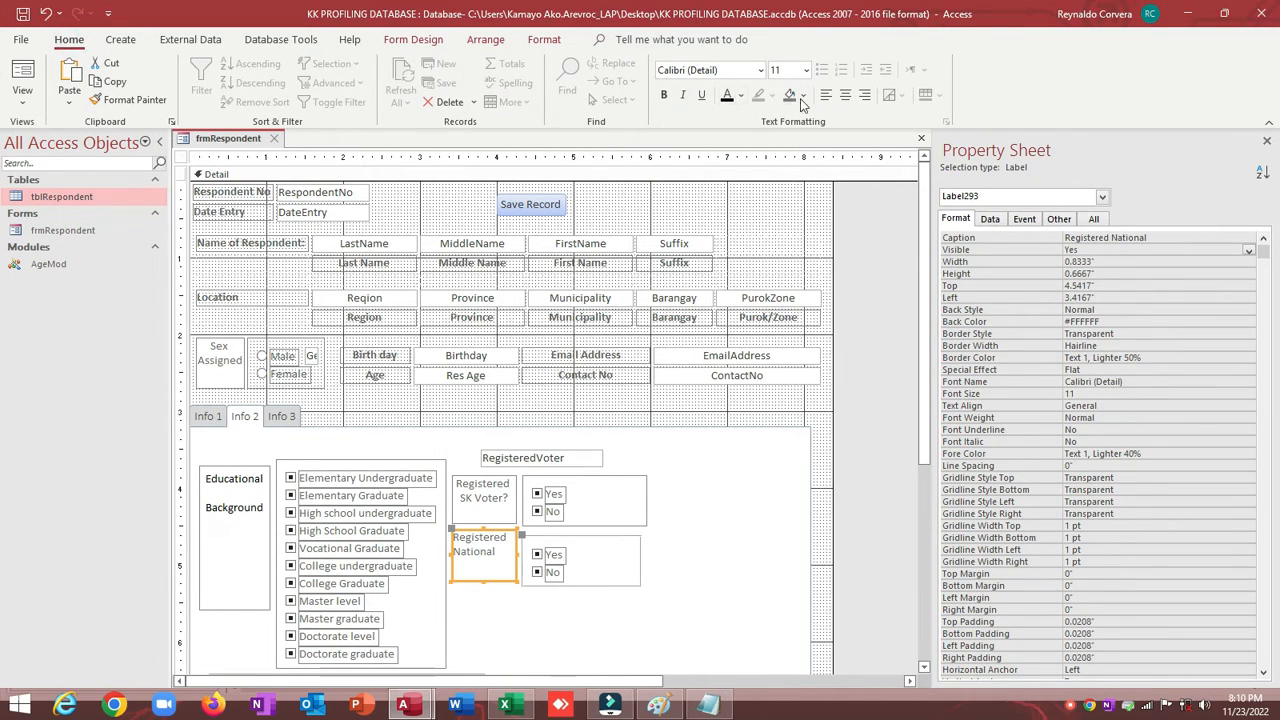
click(848, 96)
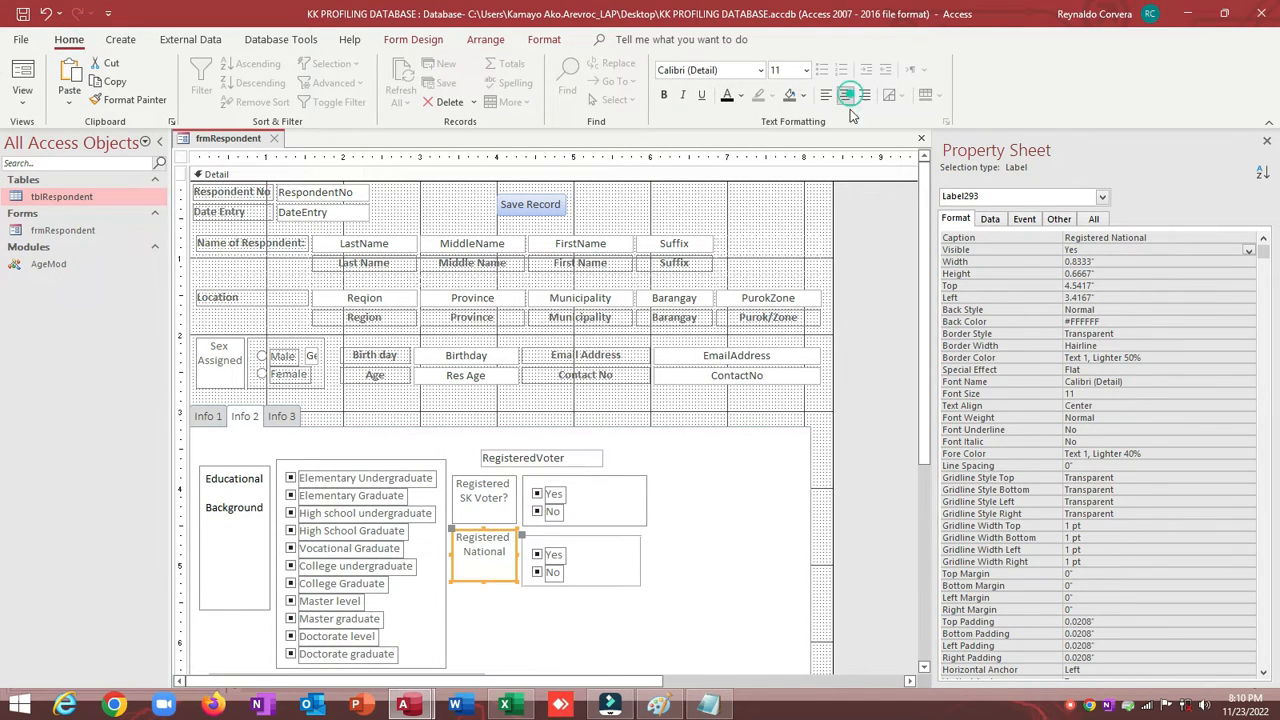
Narrow the Registered SK Voter and Registered National option frames to about 0.7" around their Yes and No choices
click(600, 530)
click(637, 495)
click(642, 507)
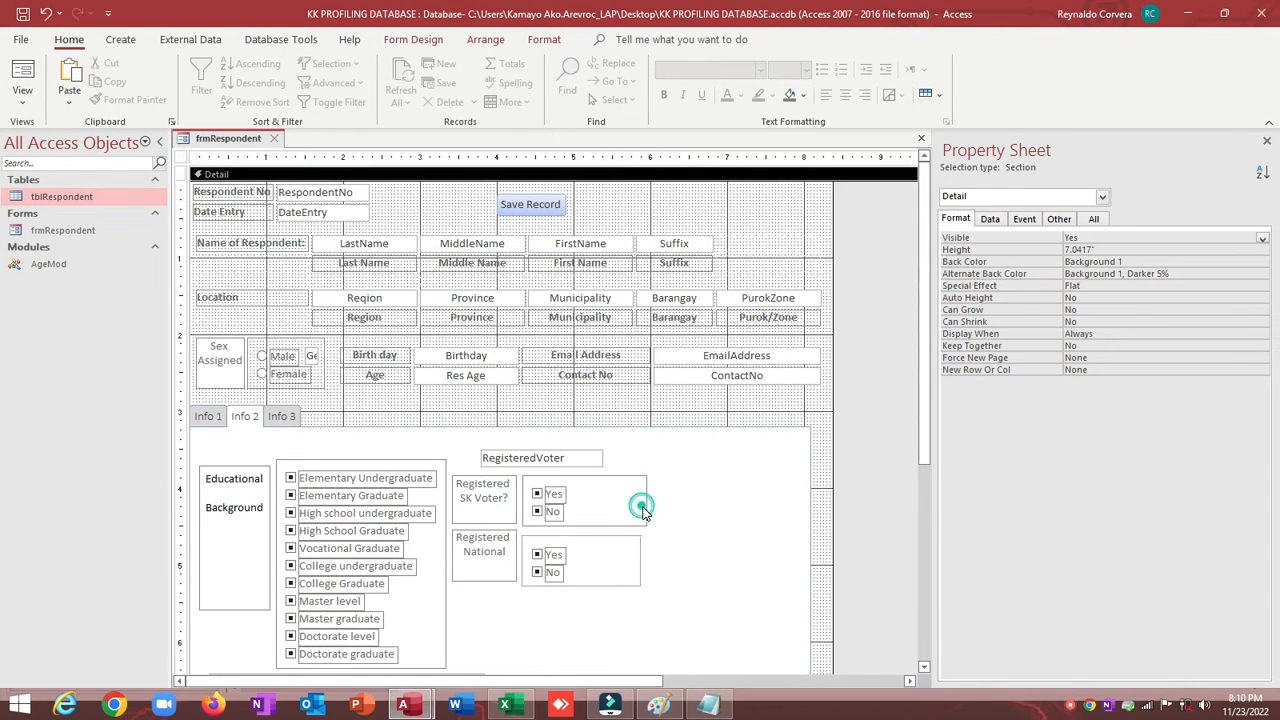
click(646, 508)
drag(647, 500, 573, 488)
click(595, 537)
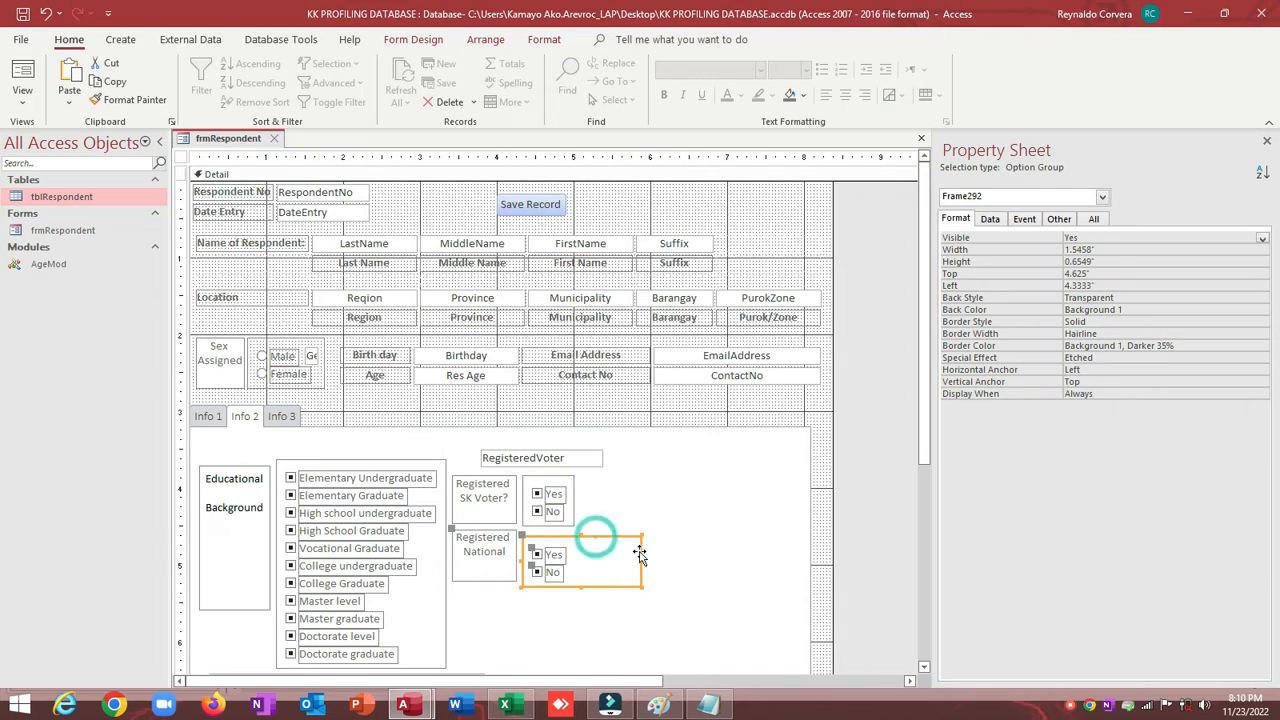
drag(641, 557, 578, 560)
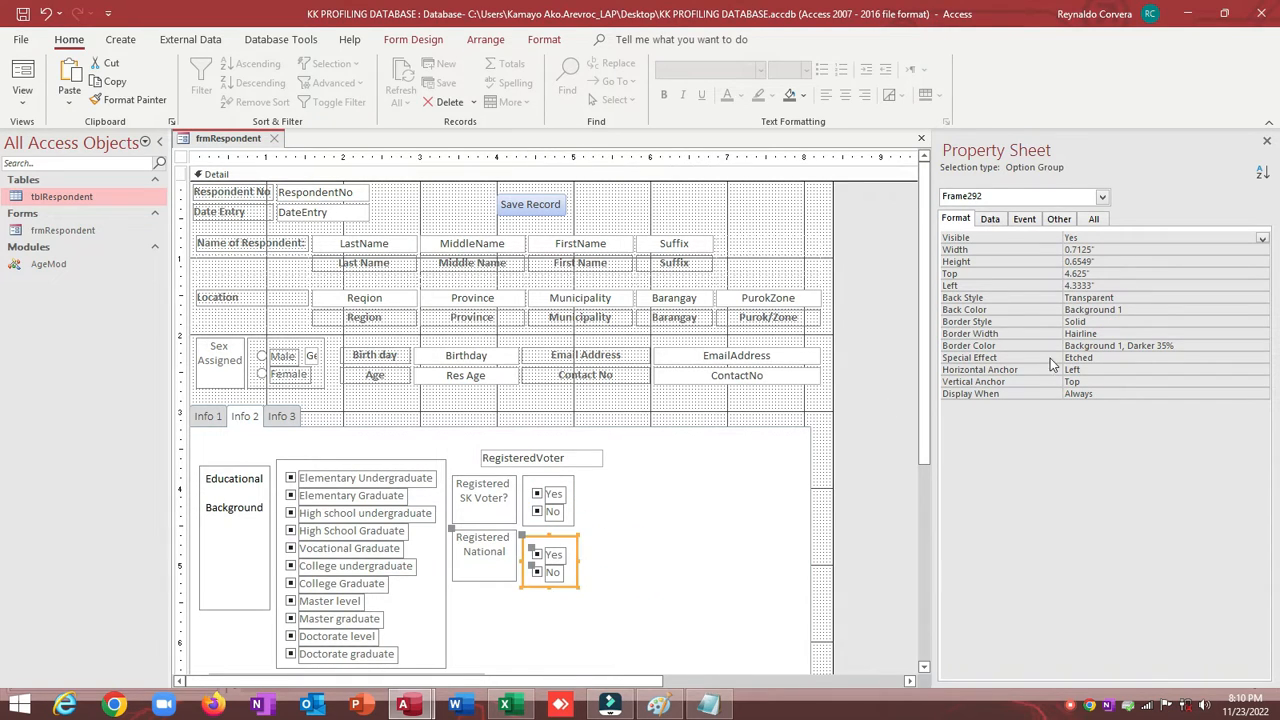
Set the Registered National option frame's Border Style to Transparent
double_click(1104, 325)
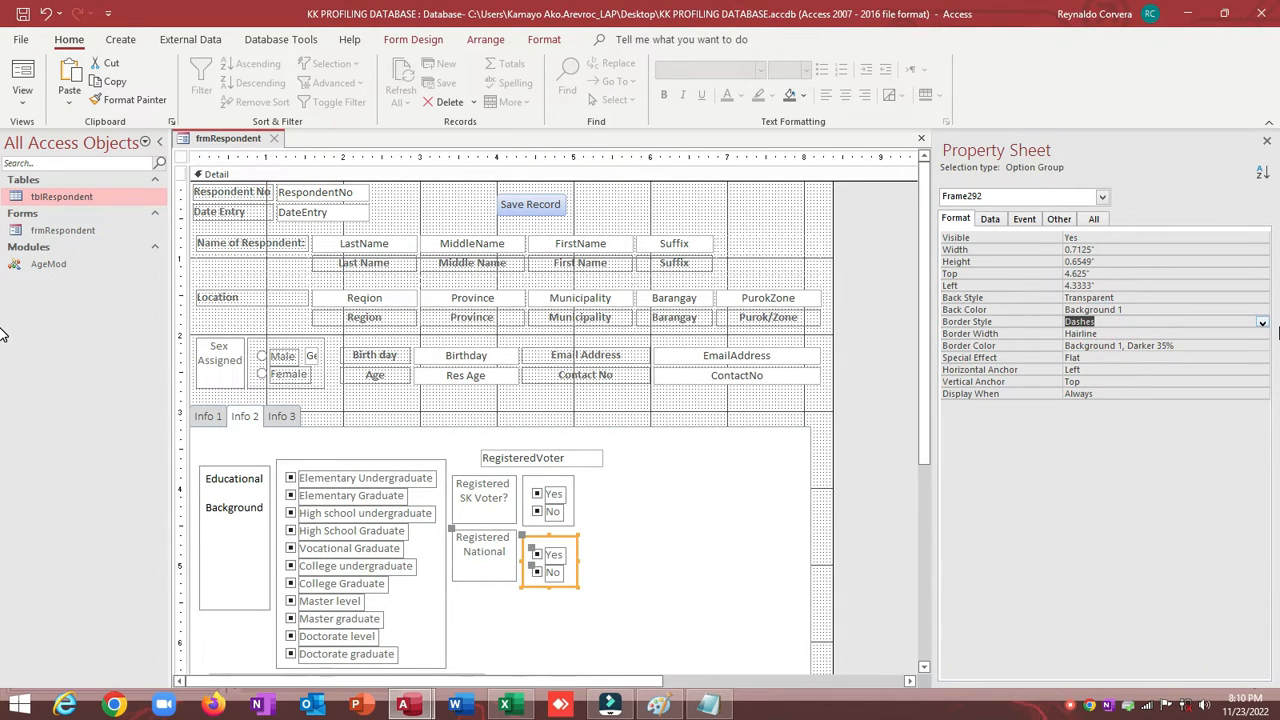
click(1263, 324)
click(1241, 335)
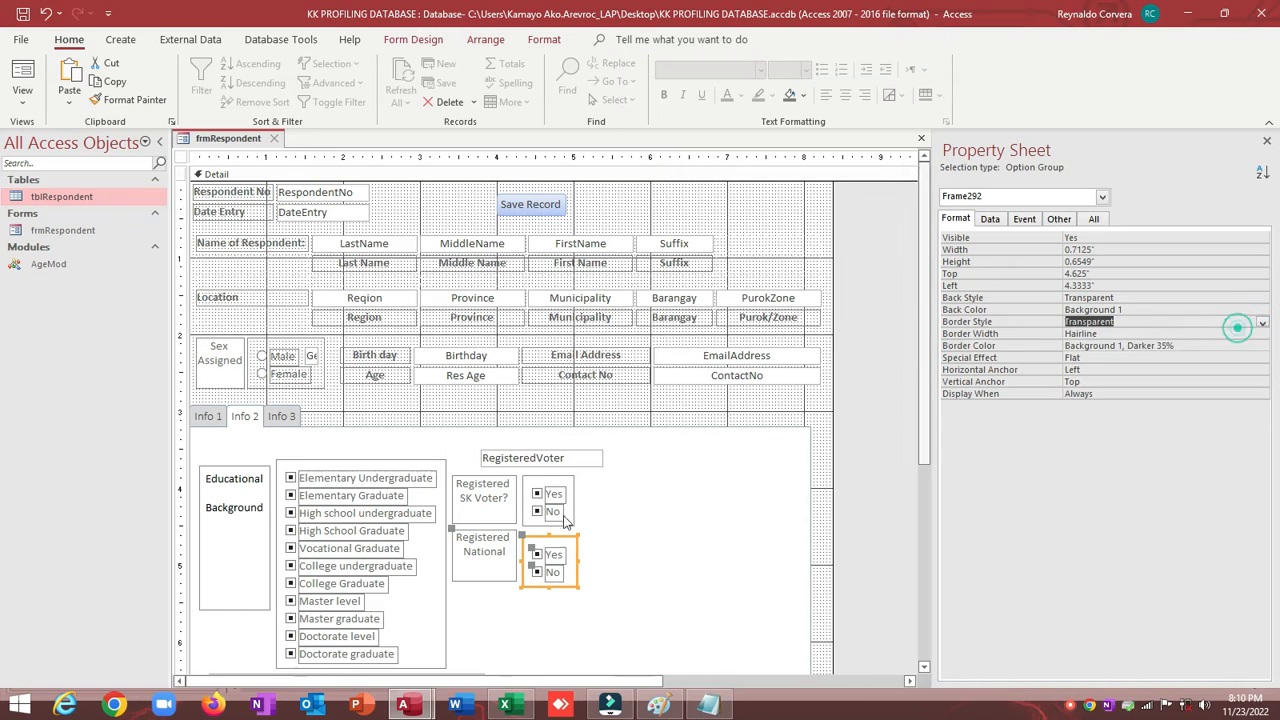
Set the Registered National label's Border Style to Solid and save the form
click(488, 565)
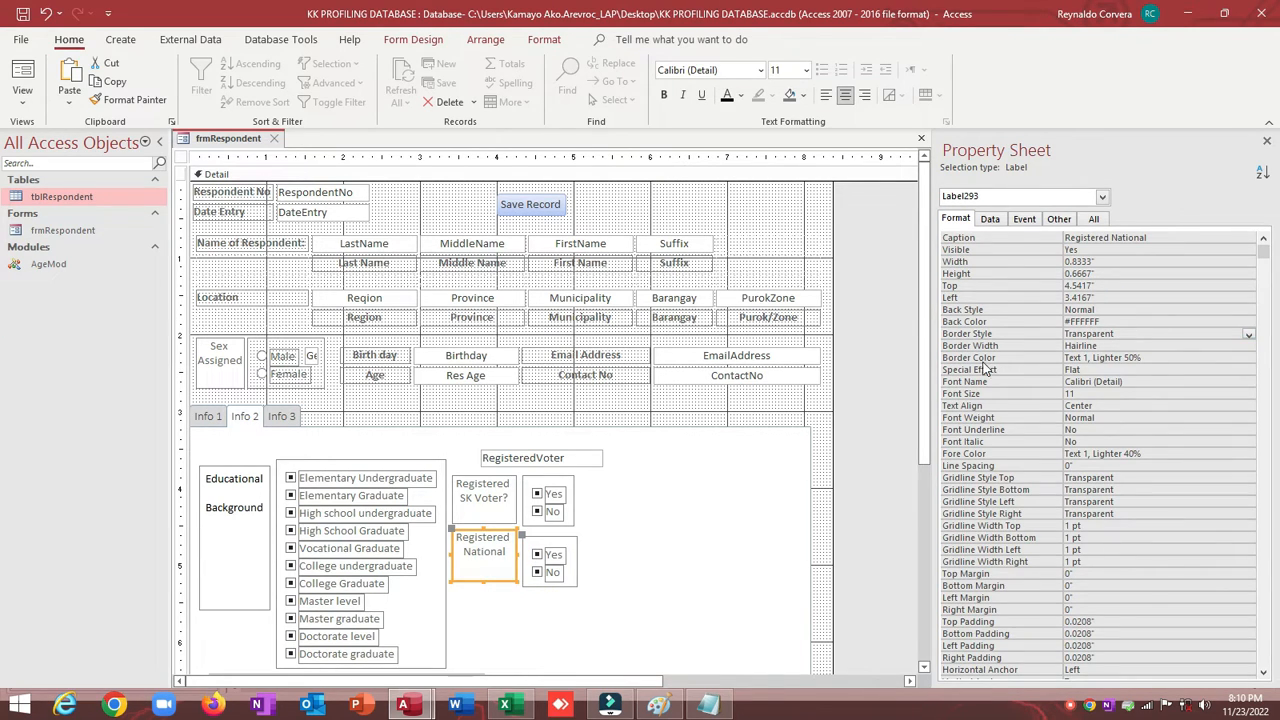
double_click(968, 336)
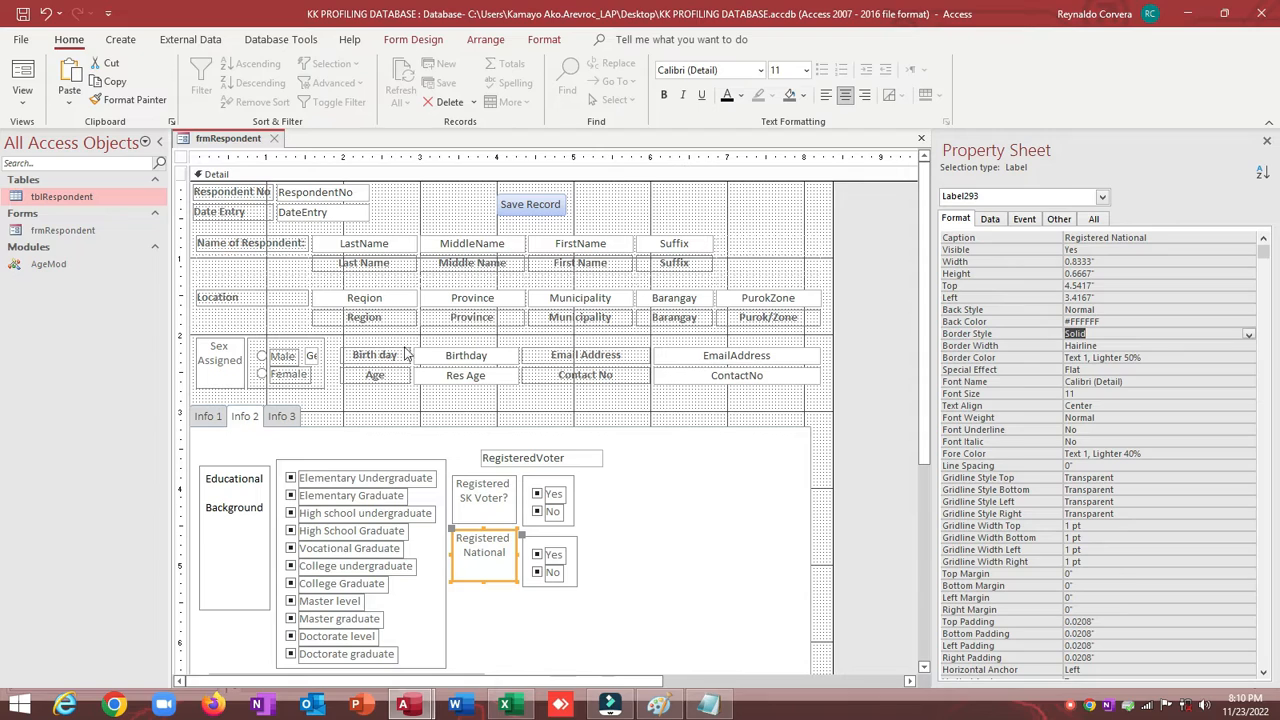
click(25, 19)
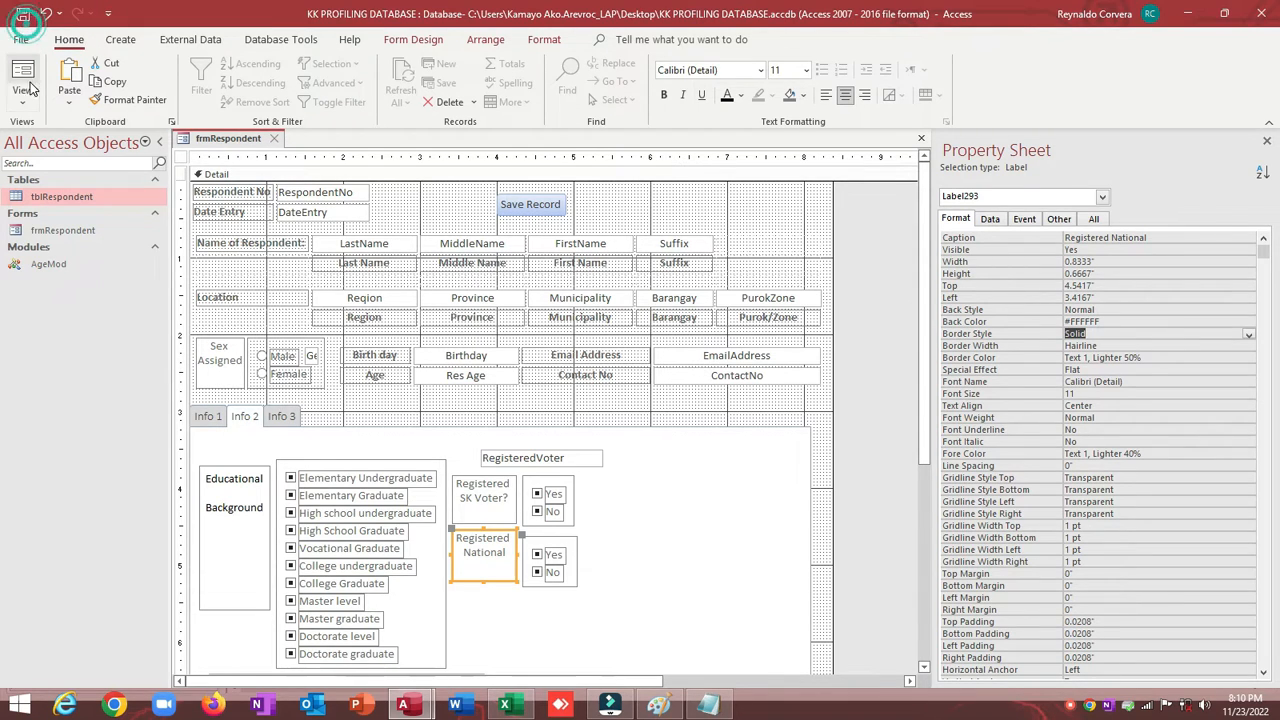
Examine the Info 2 page in Form view and return to Design view
click(30, 86)
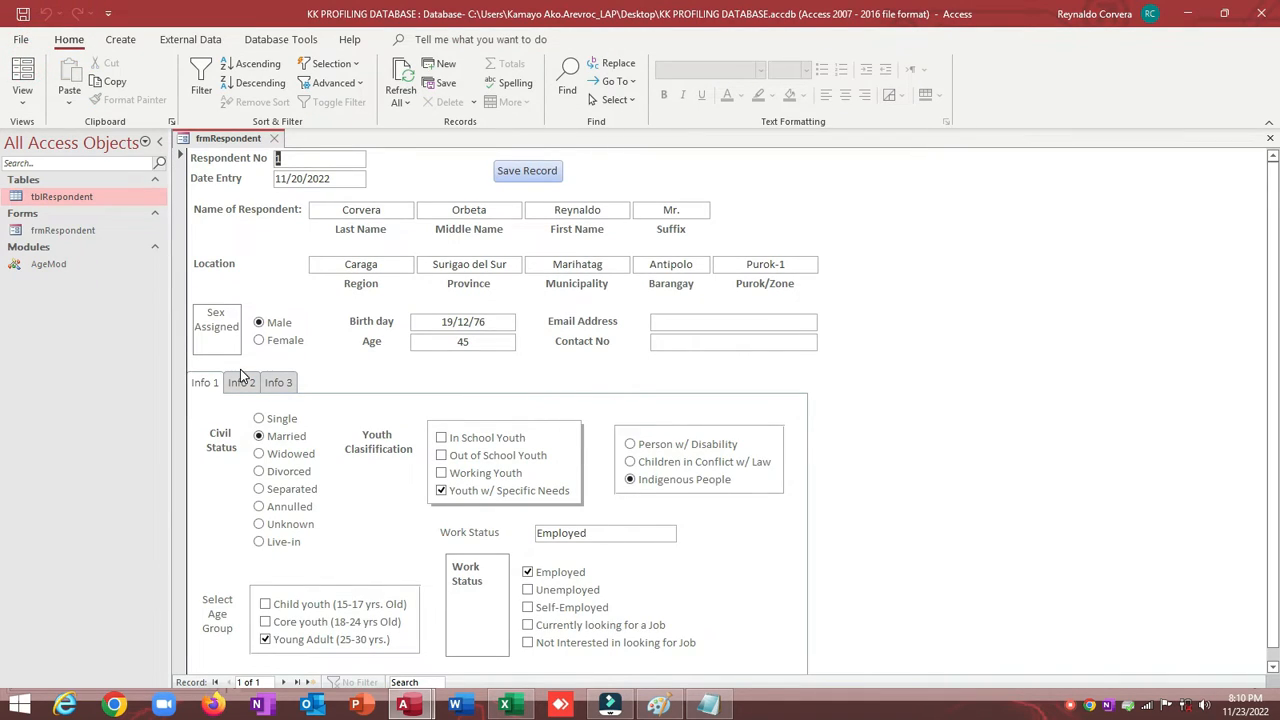
click(242, 380)
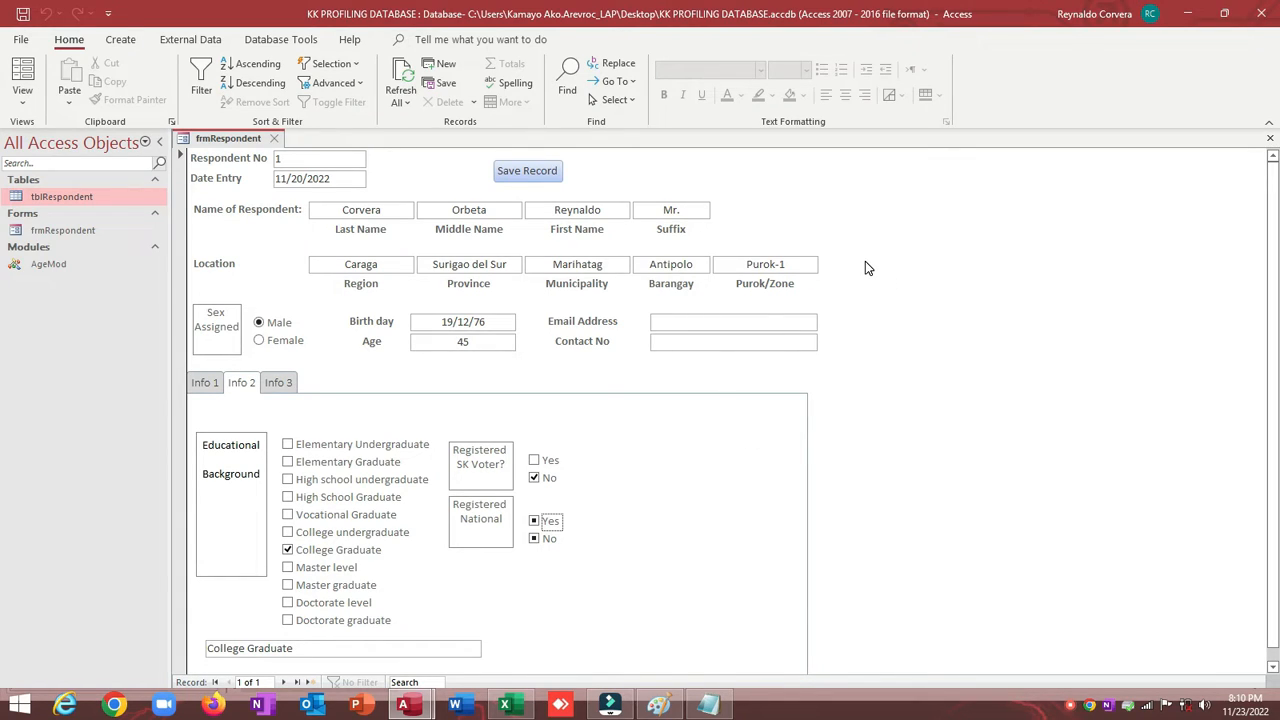
right_click(913, 289)
click(924, 348)
scroll(548, 497, down, 2)
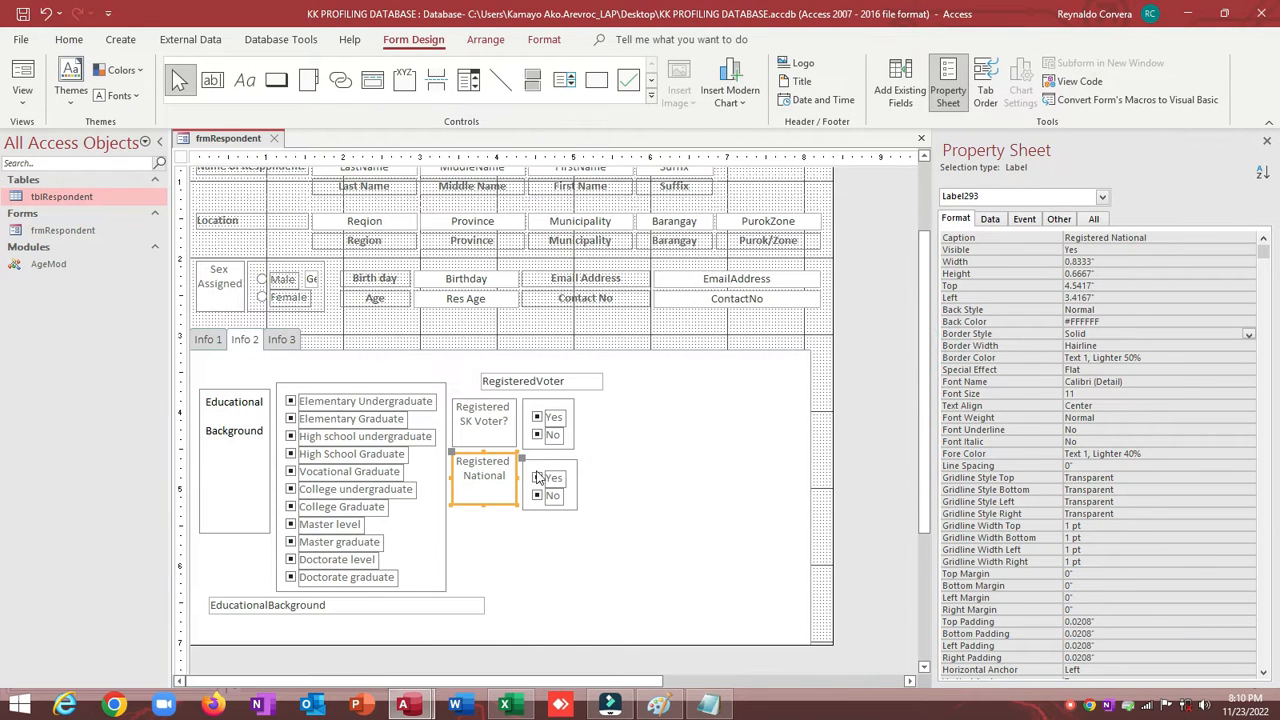
Rename the Registered National option group as SelectNational
click(532, 405)
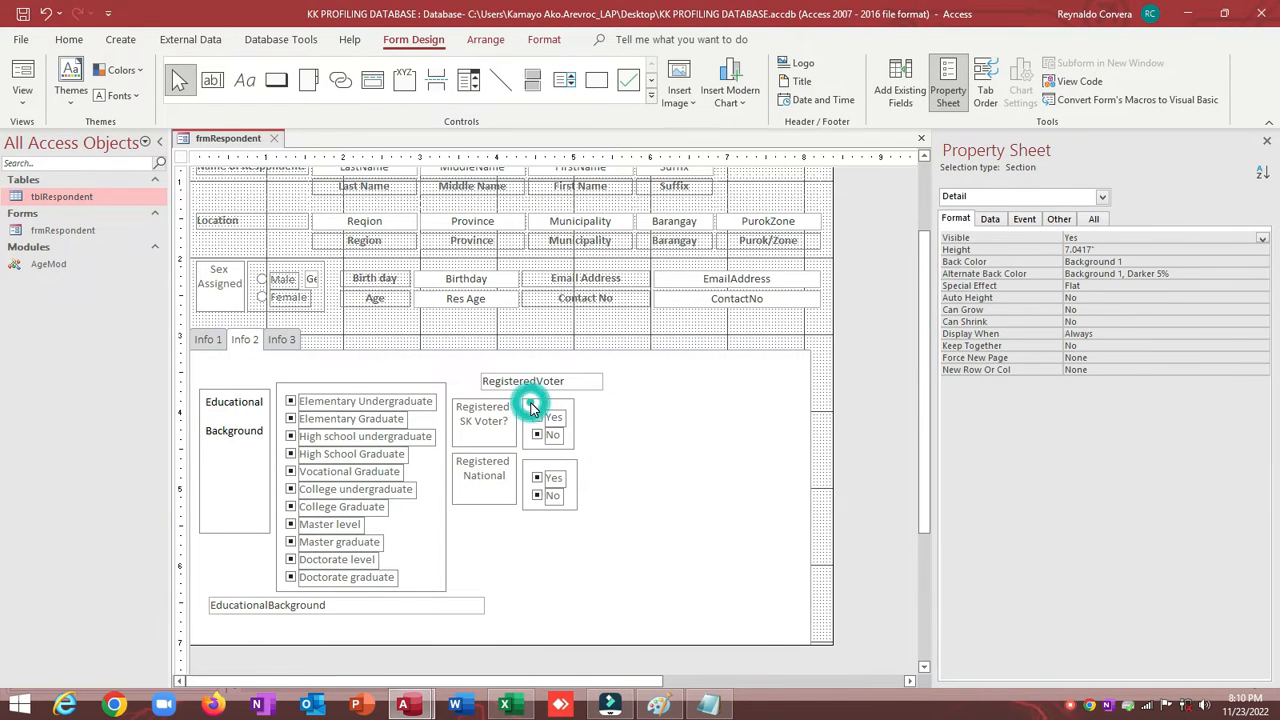
click(545, 461)
click(540, 465)
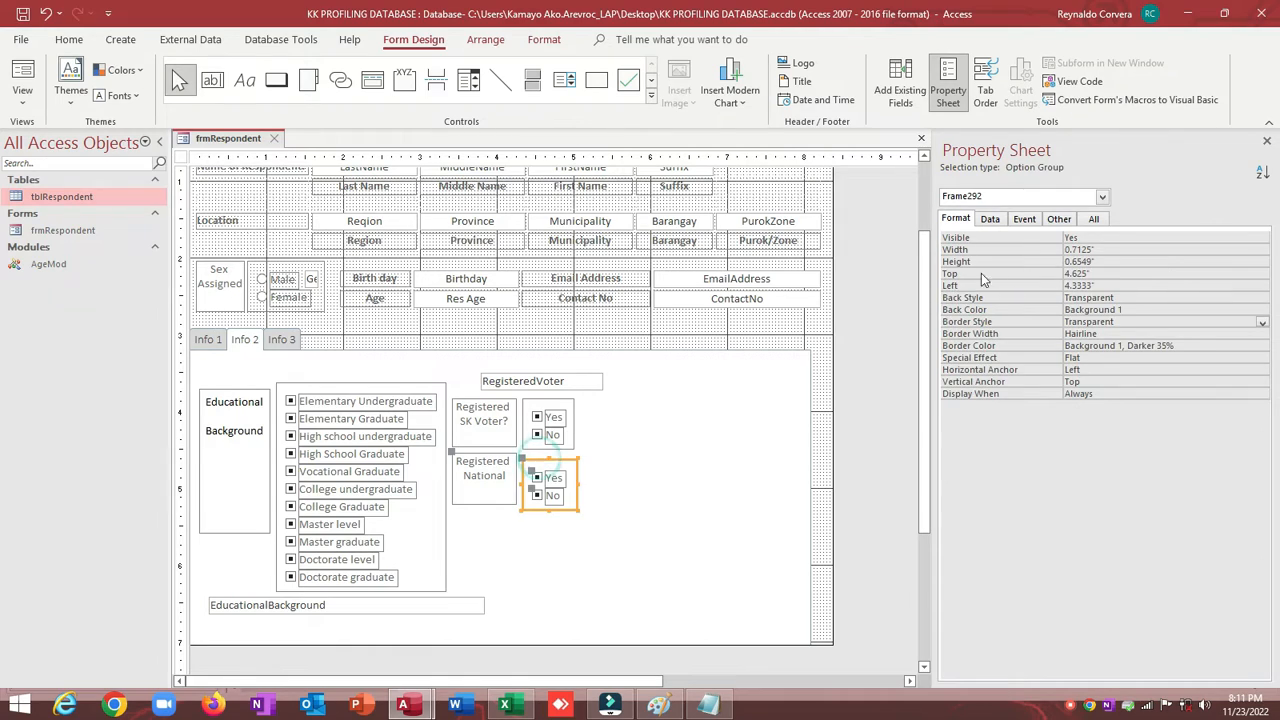
click(1058, 218)
click(1043, 238)
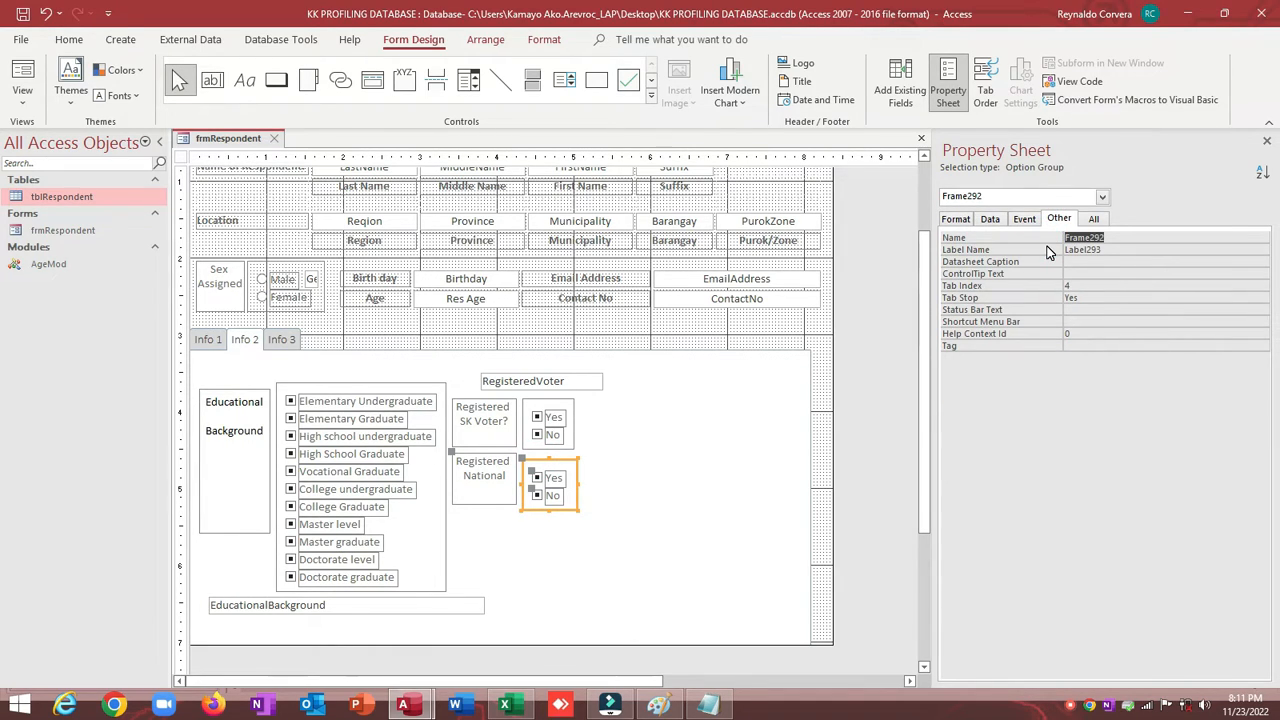
text(SelectNational)
click(1048, 252)
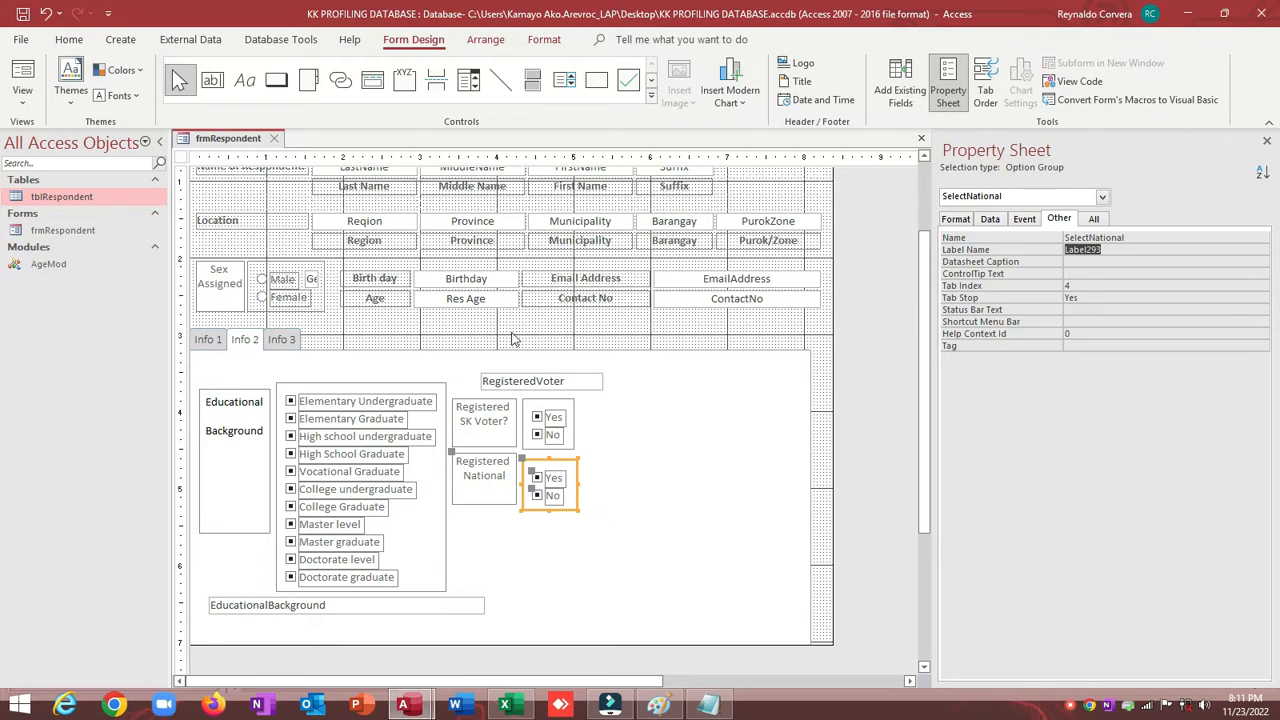
Add the RegisteredNational field below the Registered National option group and delete its attached label
click(900, 88)
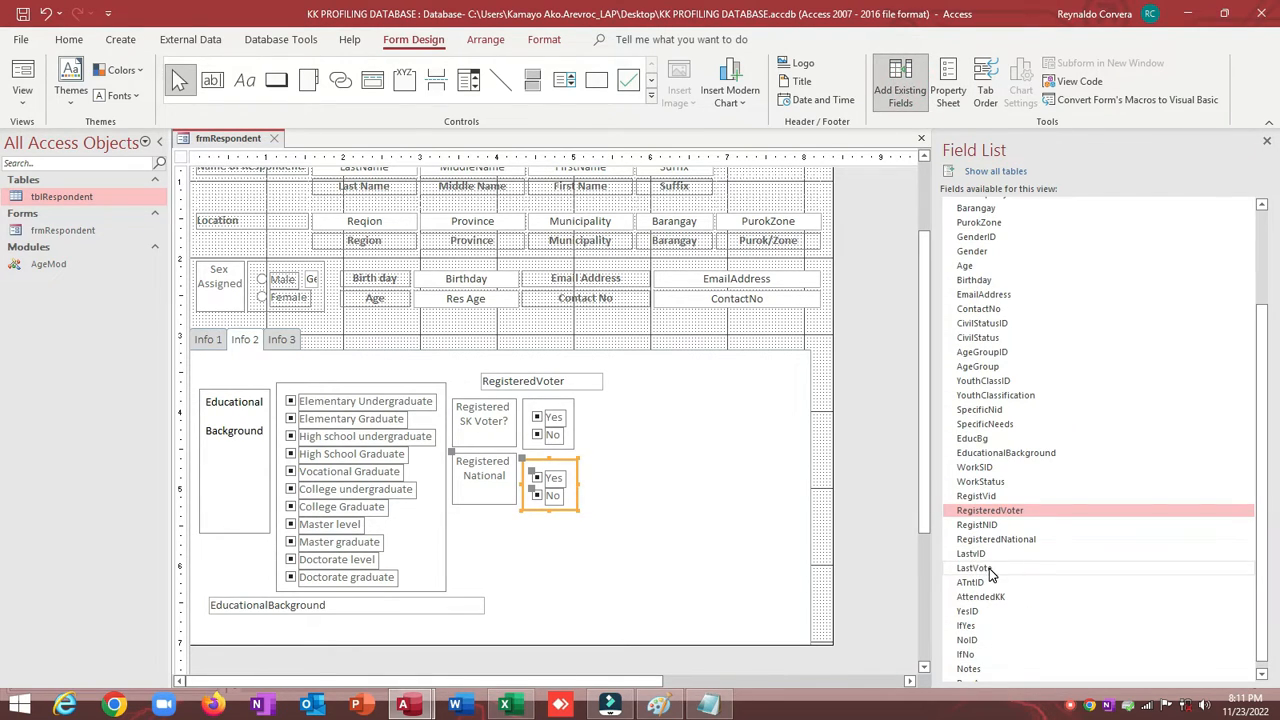
drag(1005, 540, 598, 528)
click(500, 541)
key(Delete)
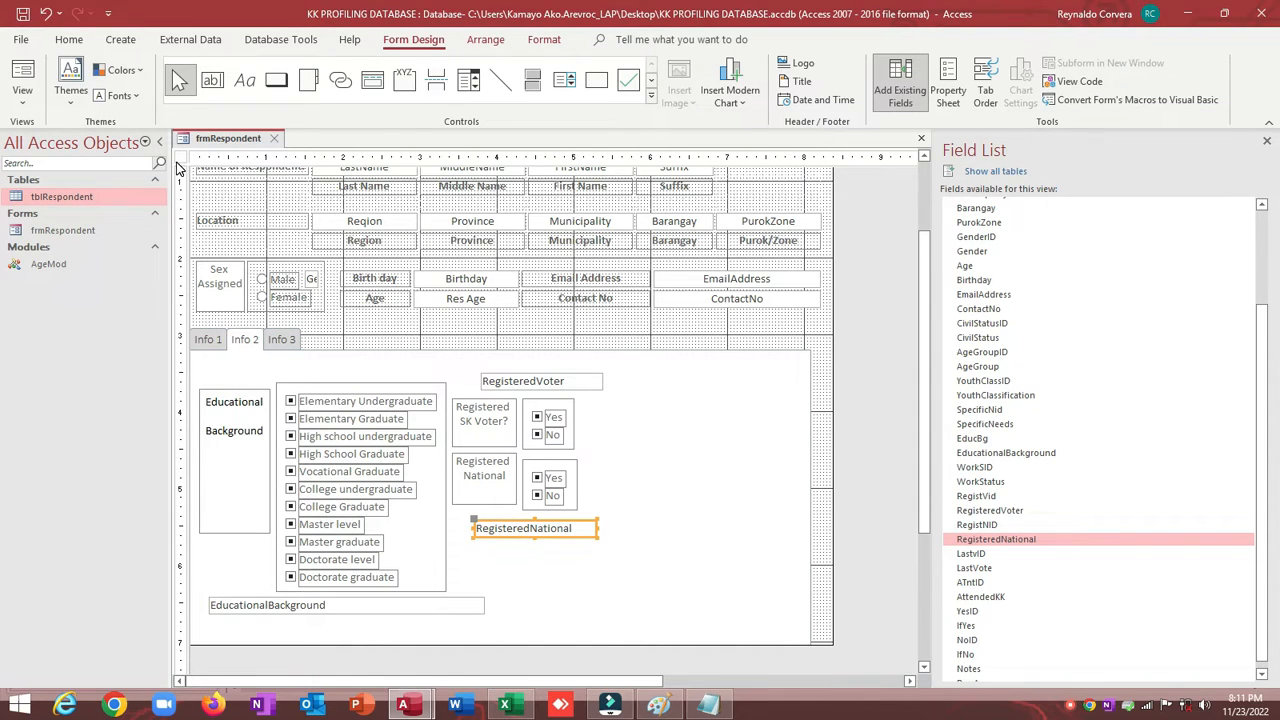
Rename the RegisteredNational text box as txtRegisteredNational
key(F4)
click(514, 528)
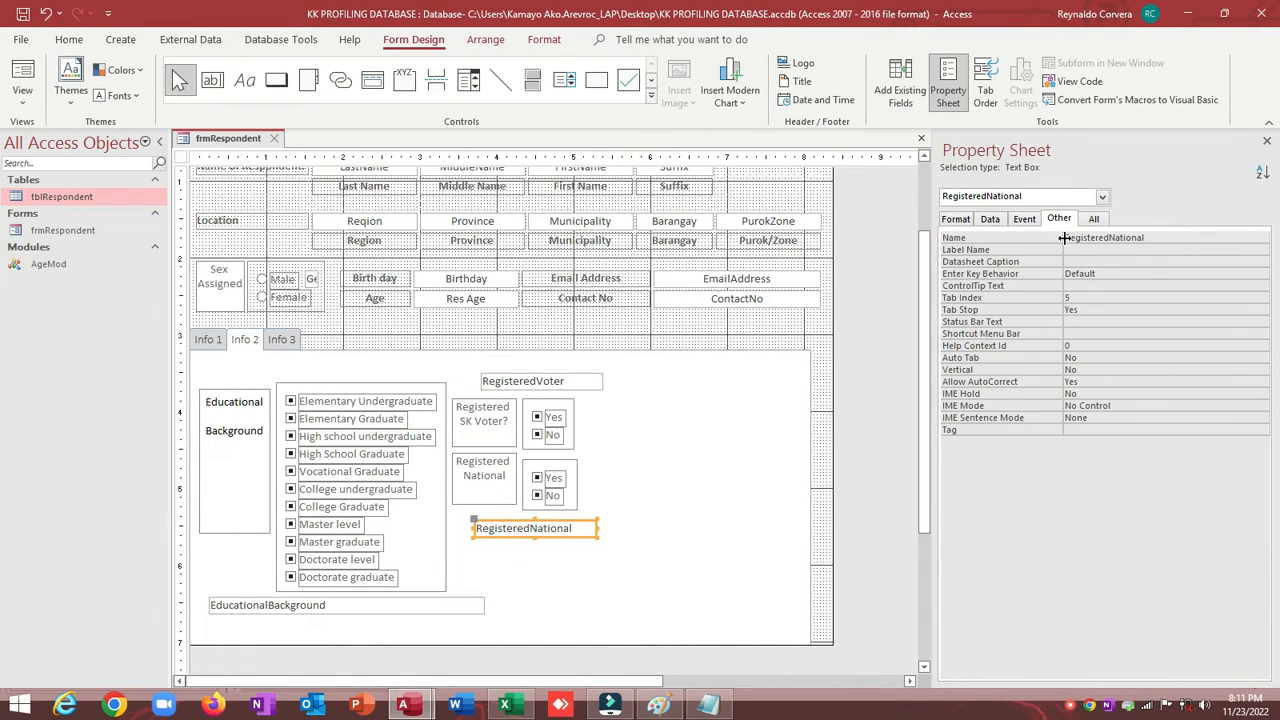
click(1068, 238)
text(txt)
key(Return)
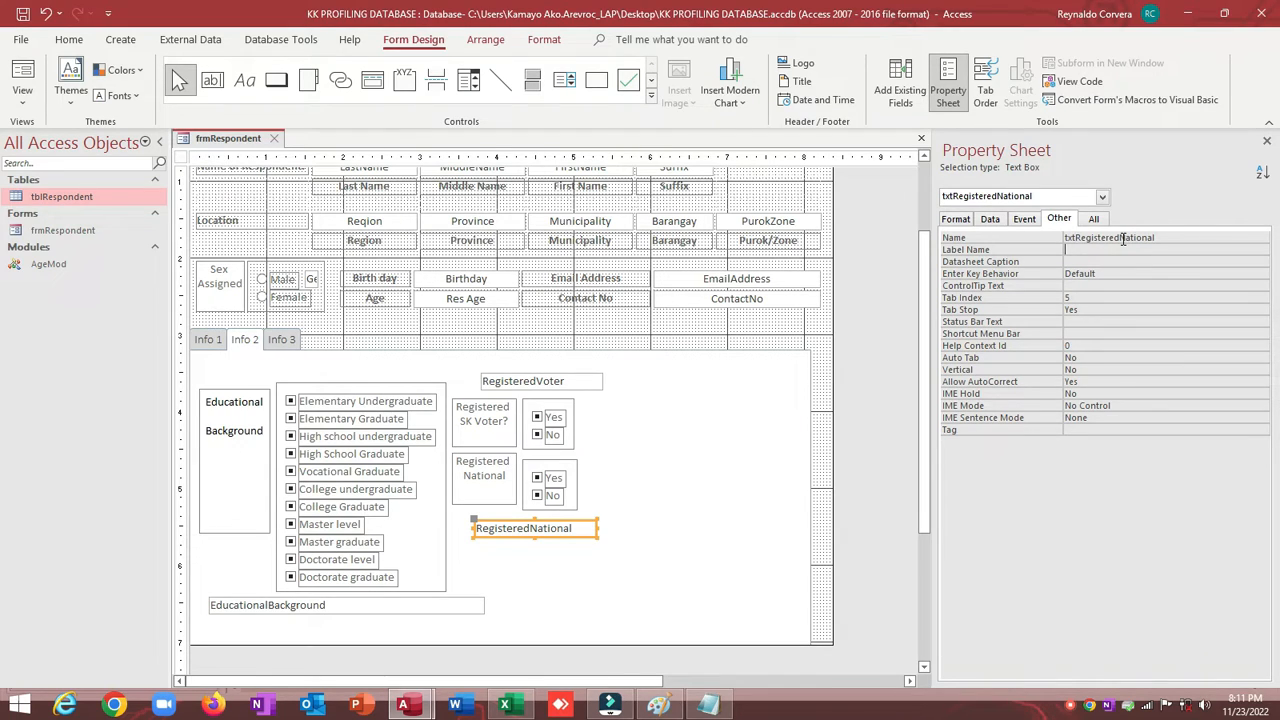
Copy the code from Dim through End Select in the After Update procedure of the Registered SK Voter option group
click(538, 408)
click(538, 408)
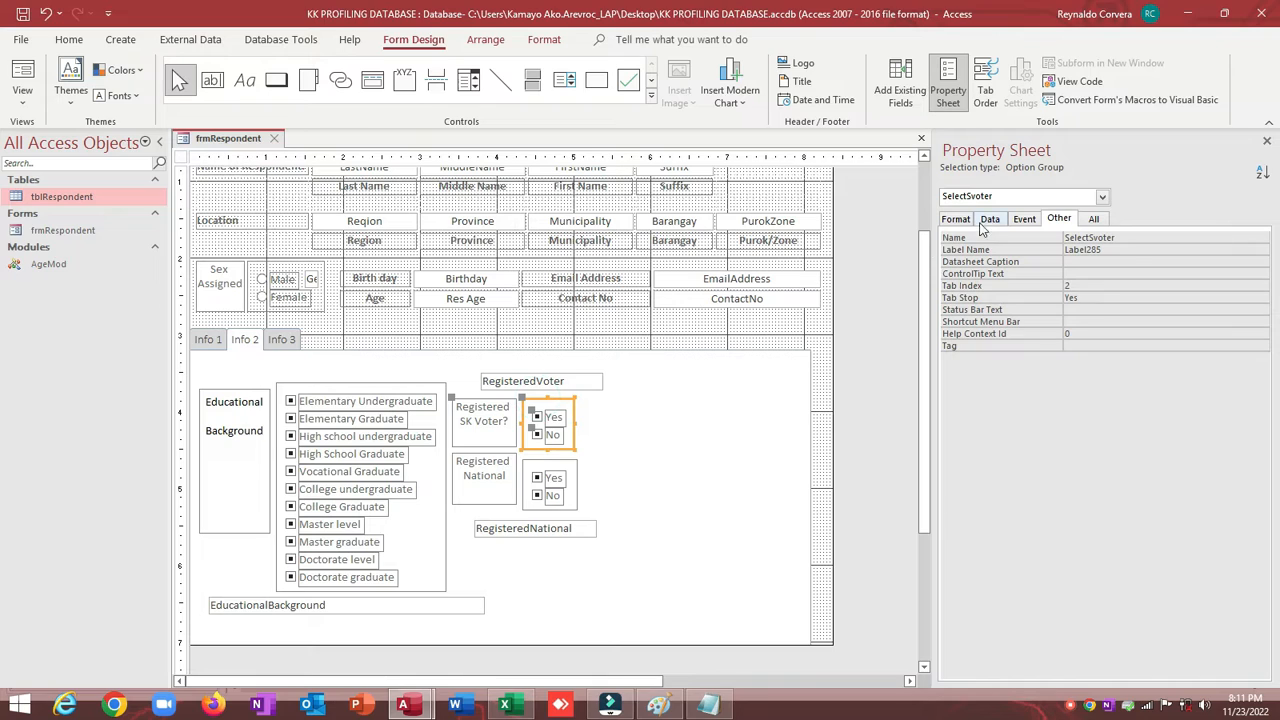
click(1024, 219)
click(1018, 261)
click(1262, 261)
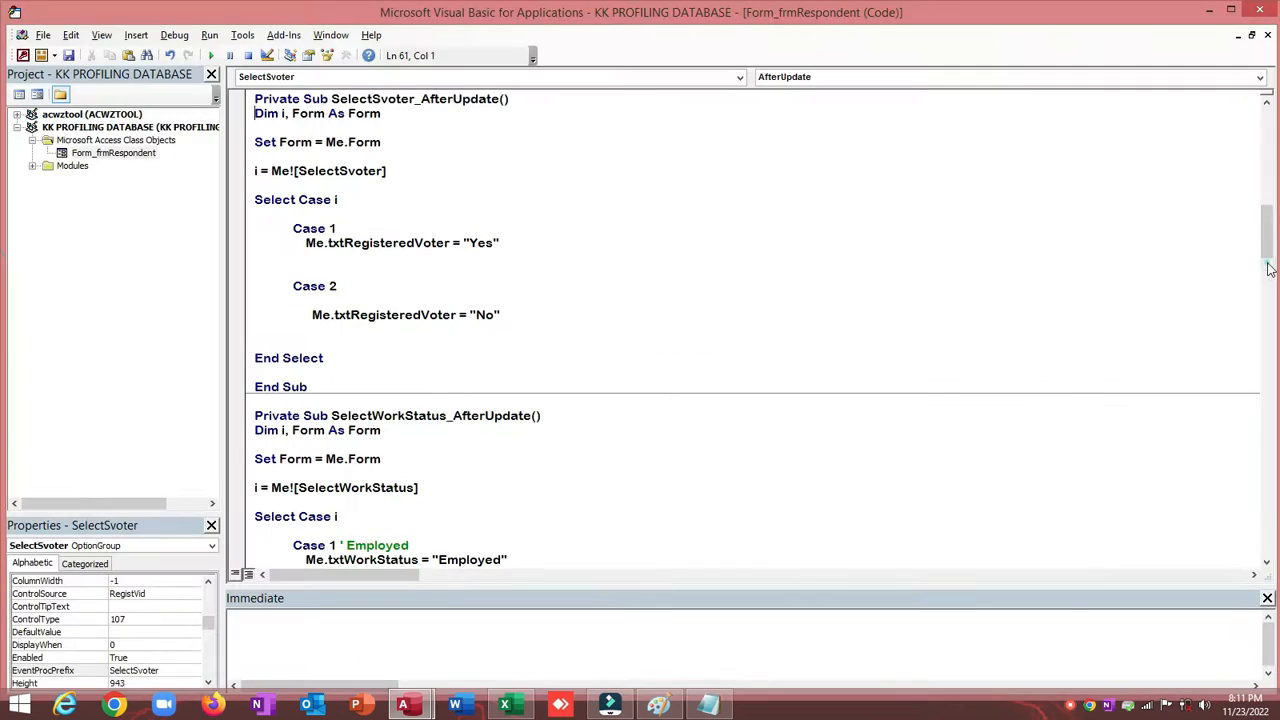
drag(258, 113, 384, 354)
key(ctrl+c)
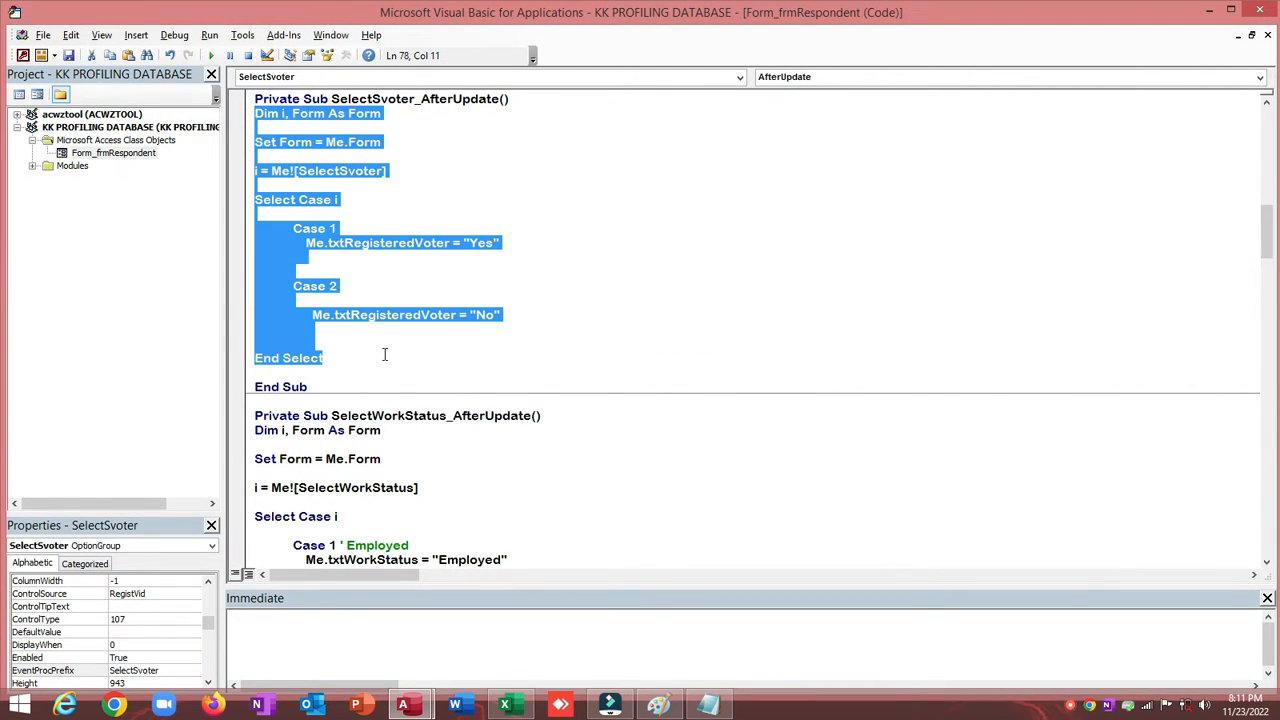
click(1254, 14)
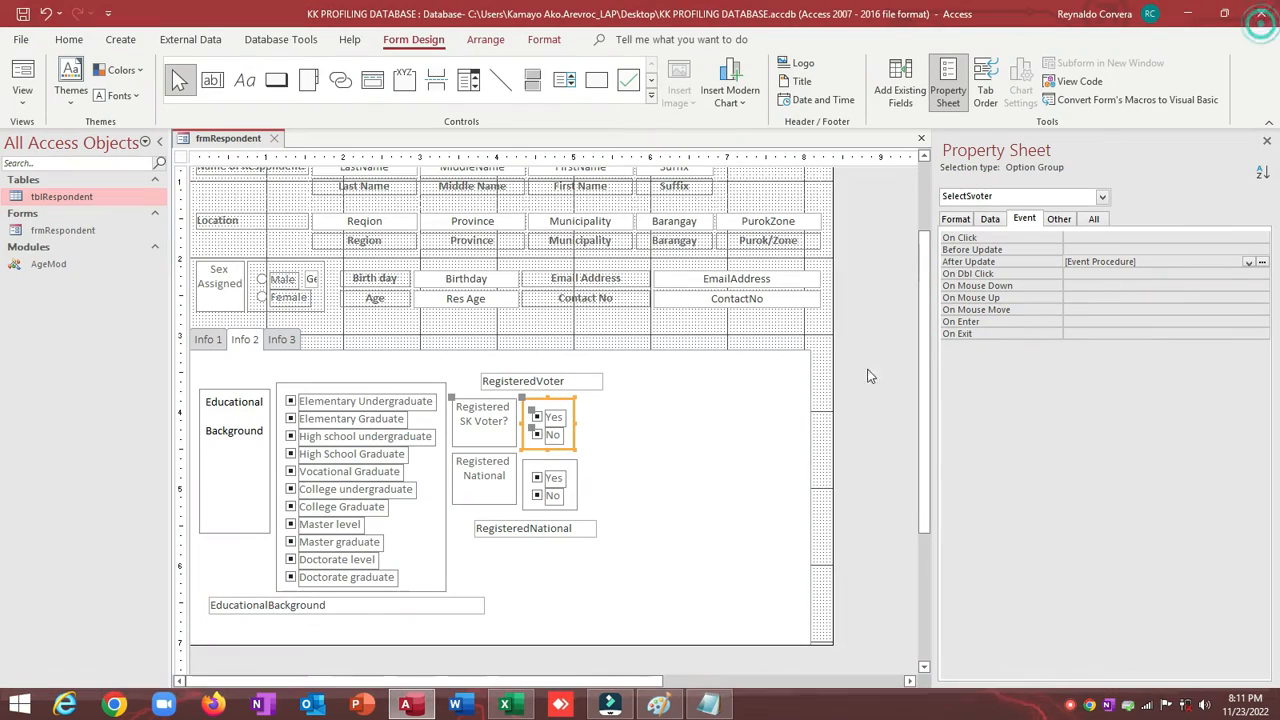
Create an After Update event procedure for the SelectNational option group and paste the copied code into it
click(552, 457)
click(532, 462)
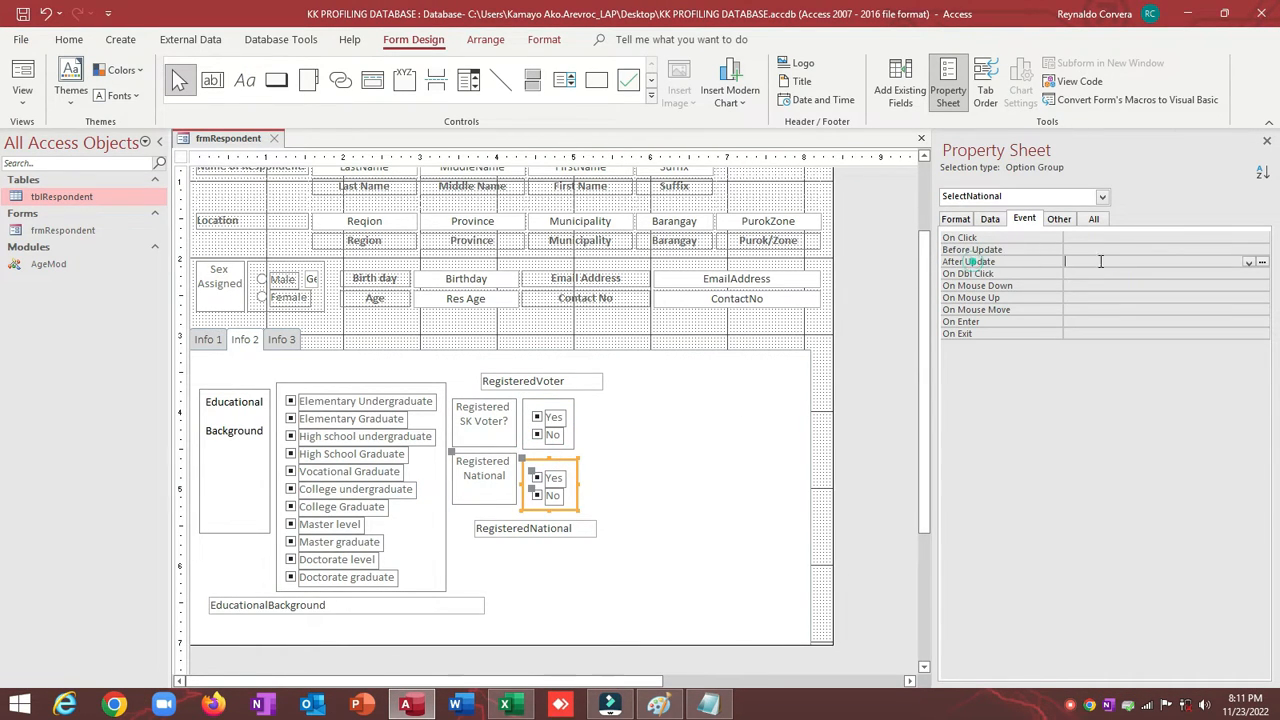
click(1248, 262)
click(1240, 274)
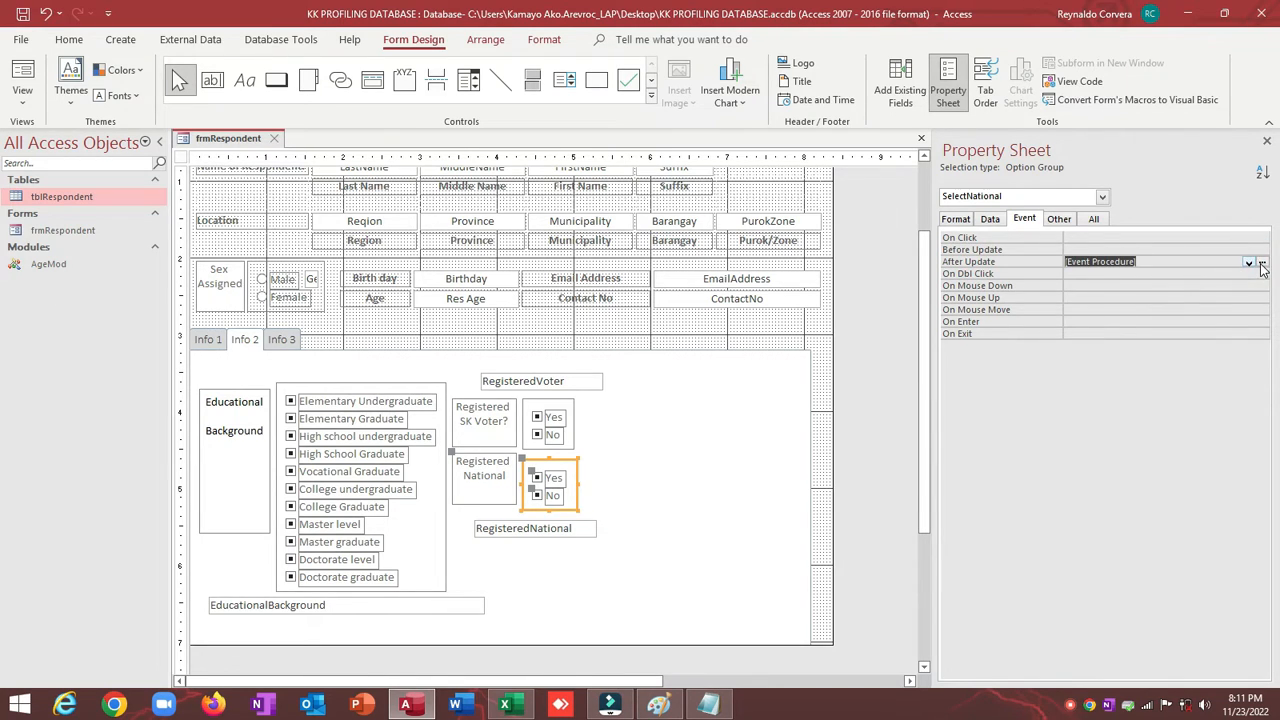
click(1262, 262)
key(ctrl+v)
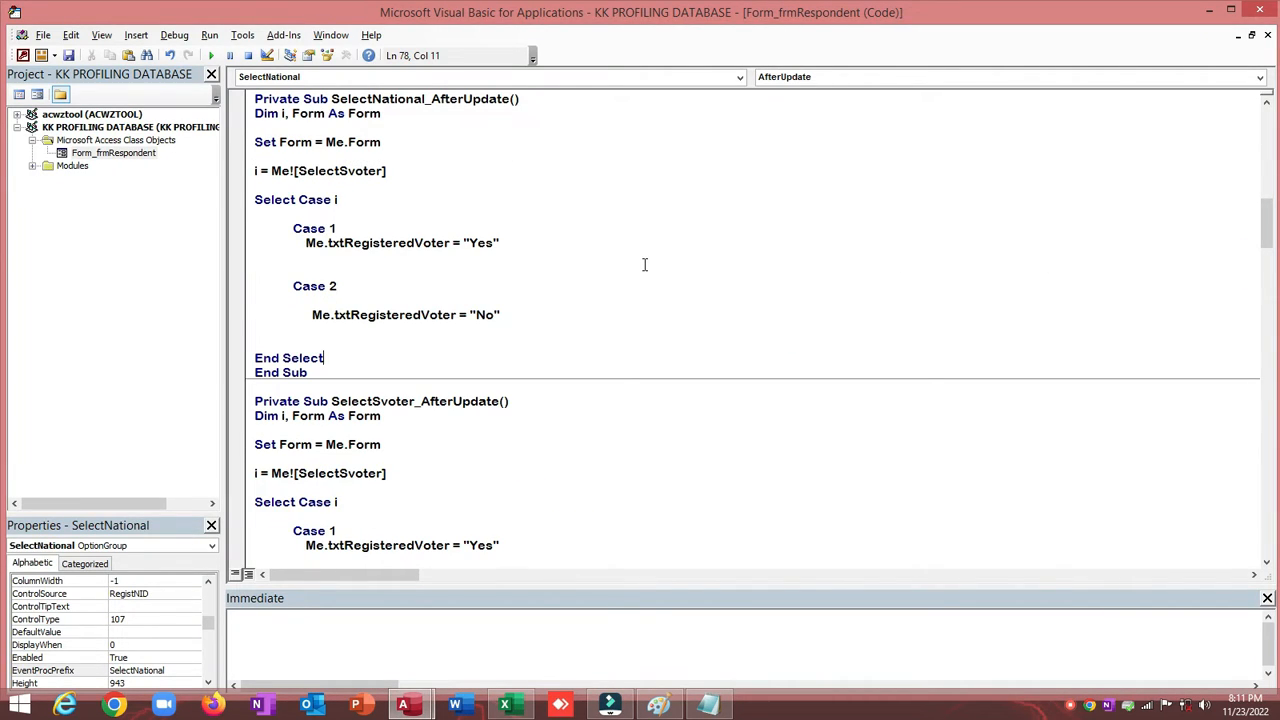
Change the option group reference in the SelectNational_AfterUpdate procedure to SelectNational
scroll(501, 228, up, 1)
drag(329, 142, 404, 143)
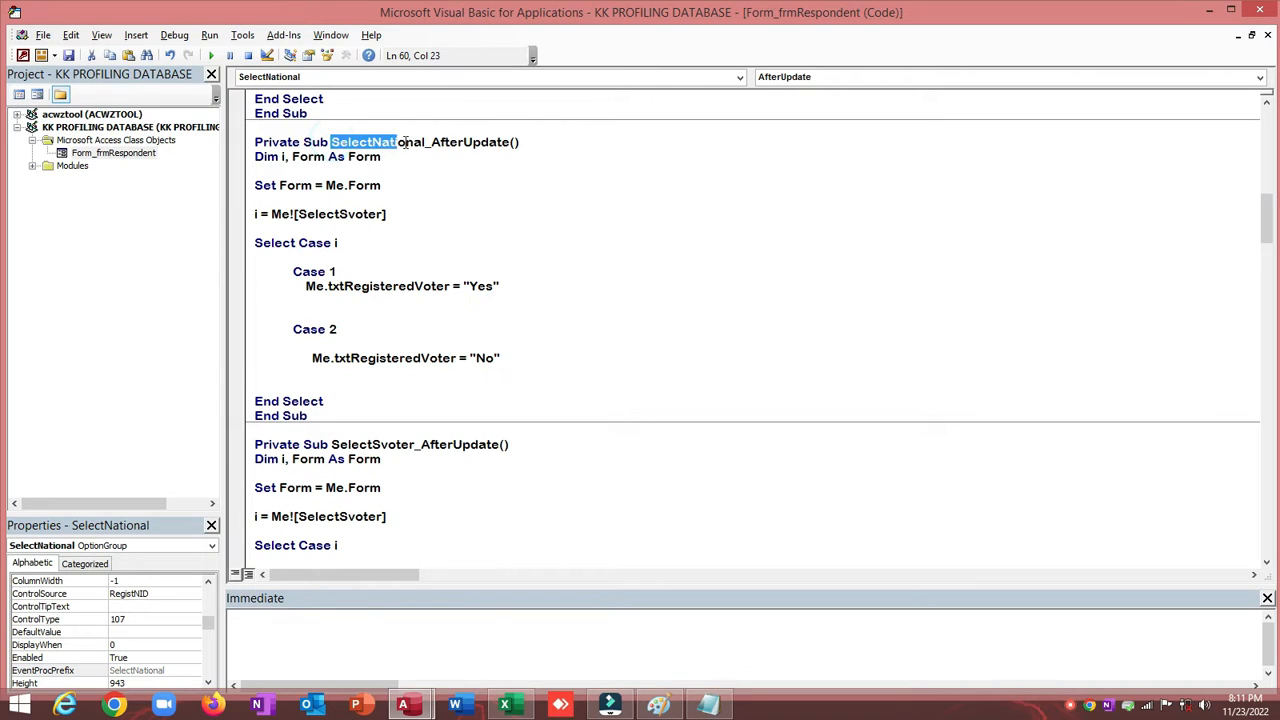
double_click(340, 214)
text(SelectNational)
click(552, 257)
Replace txtRegisteredVoter with txtRegisteredNational in Case 1 and Case 2 of the SelectNational procedure, and return to the form
key(alt+Tab)
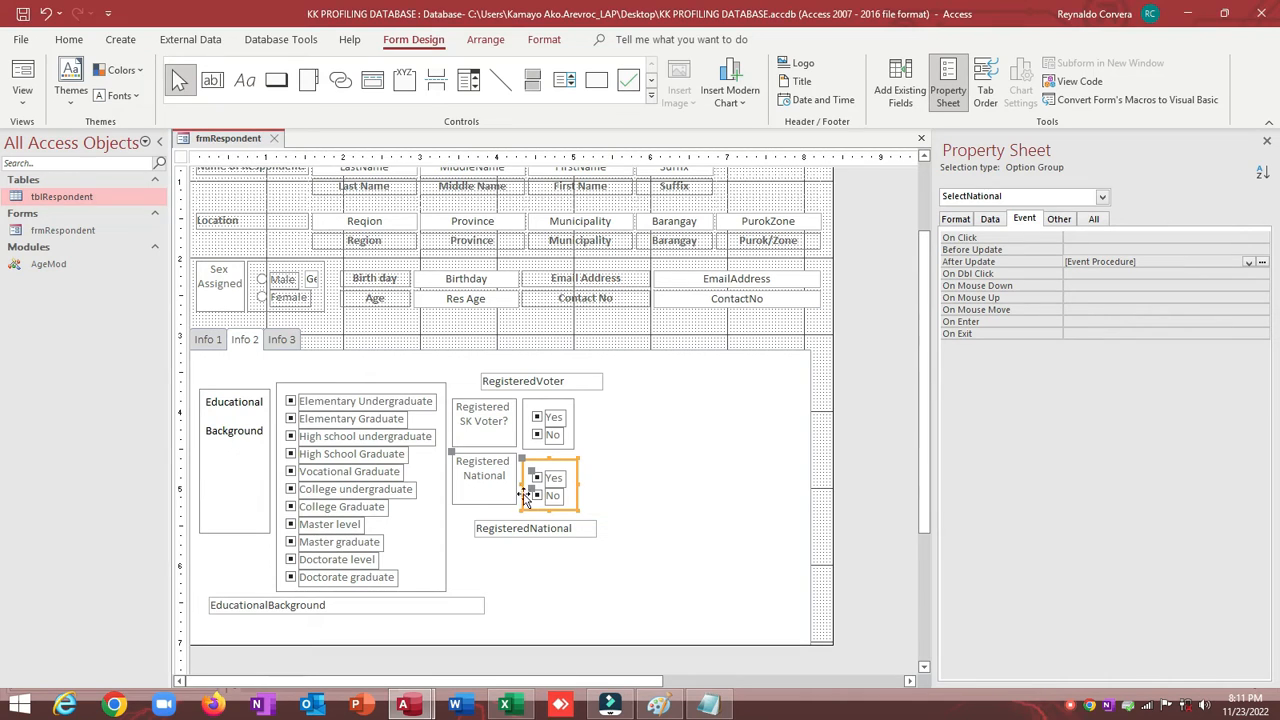
click(518, 528)
click(1059, 218)
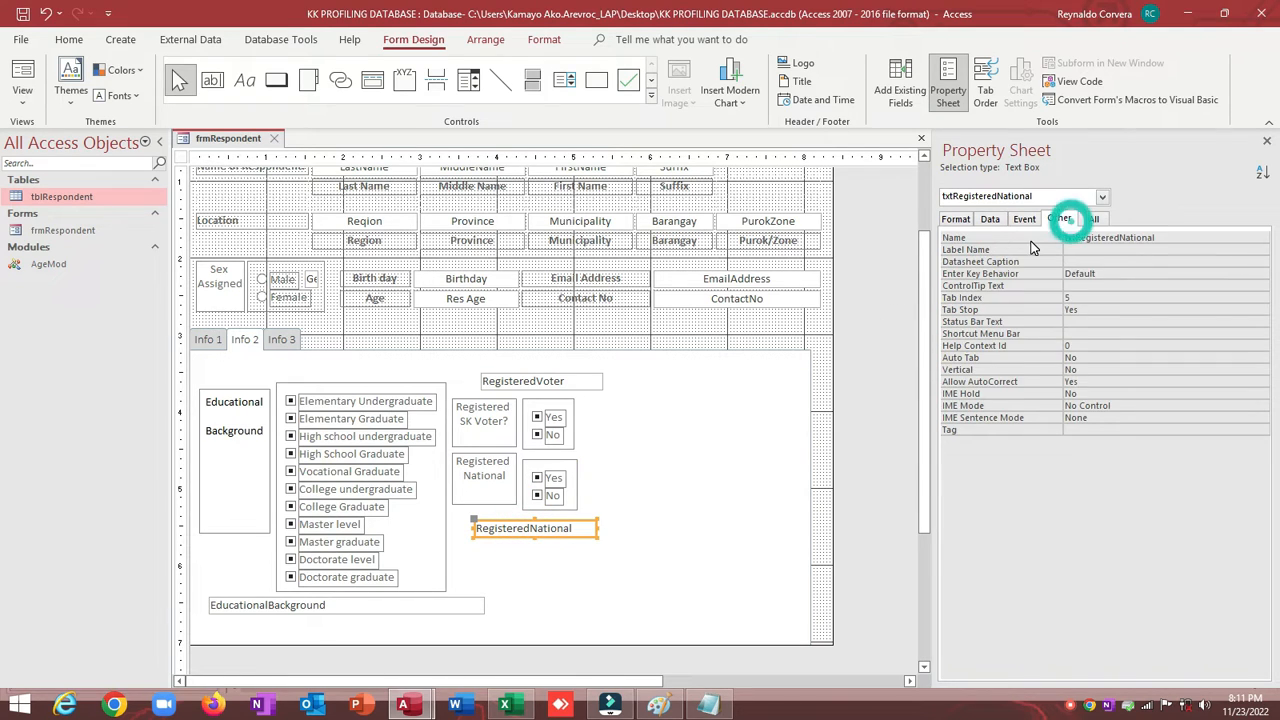
key(alt+Tab)
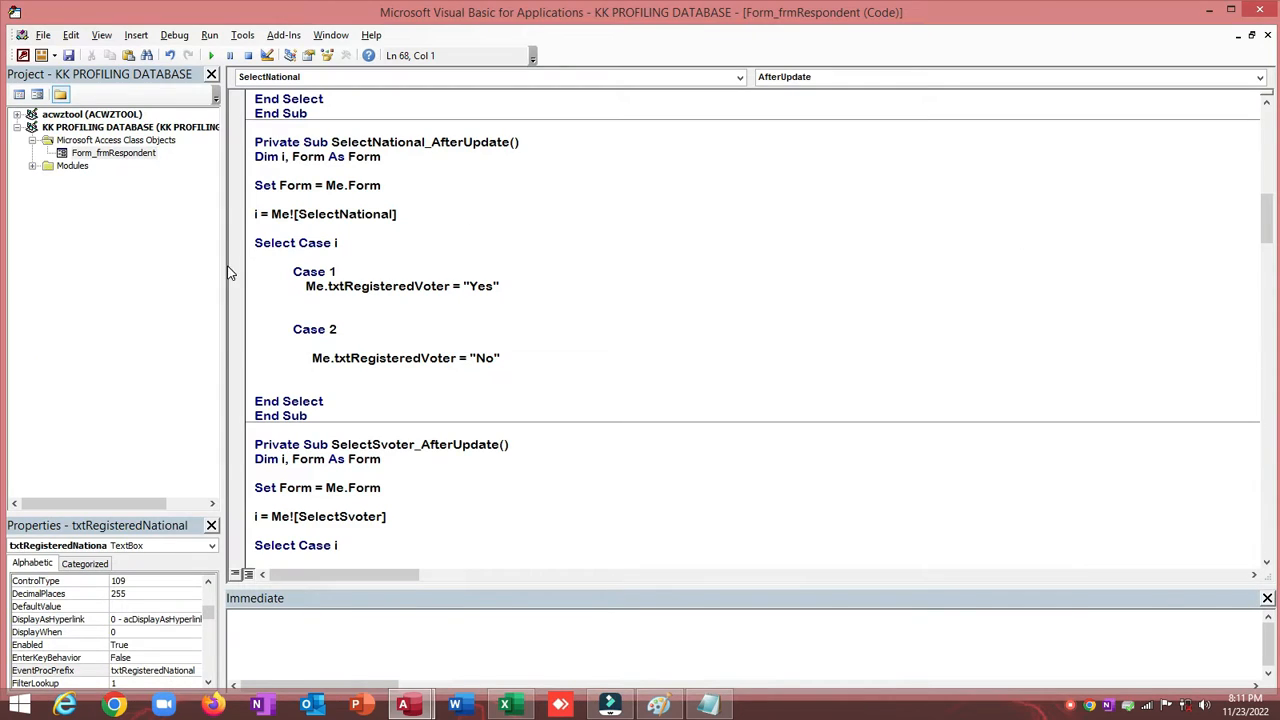
double_click(395, 285)
text(txtRegisteredNational)
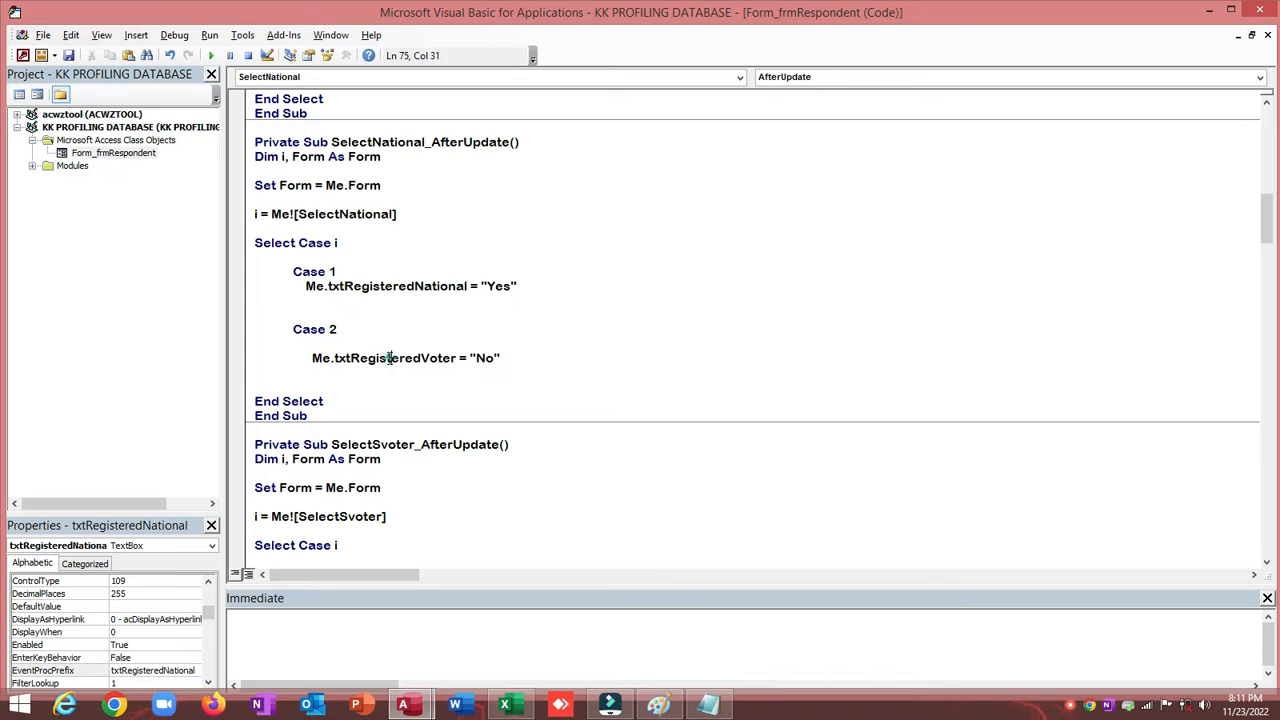
double_click(390, 357)
text(txtRegisteredNational)
click(457, 227)
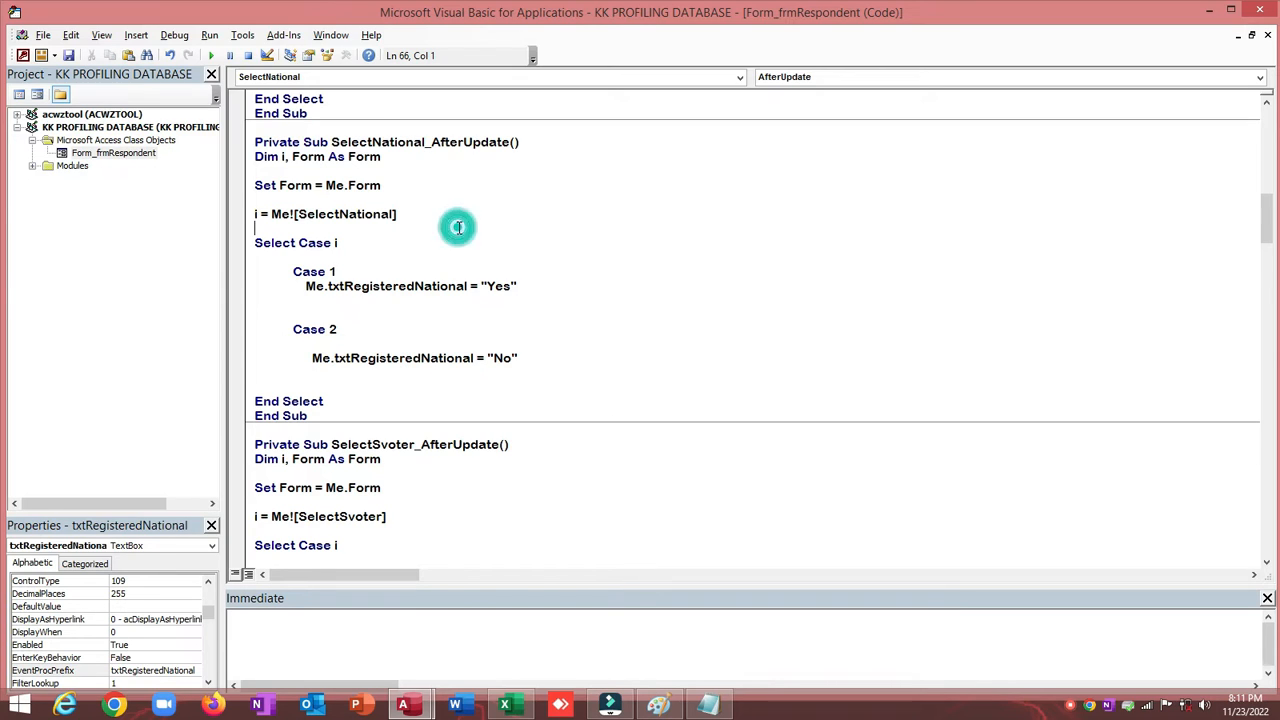
click(172, 36)
click(172, 36)
click(651, 214)
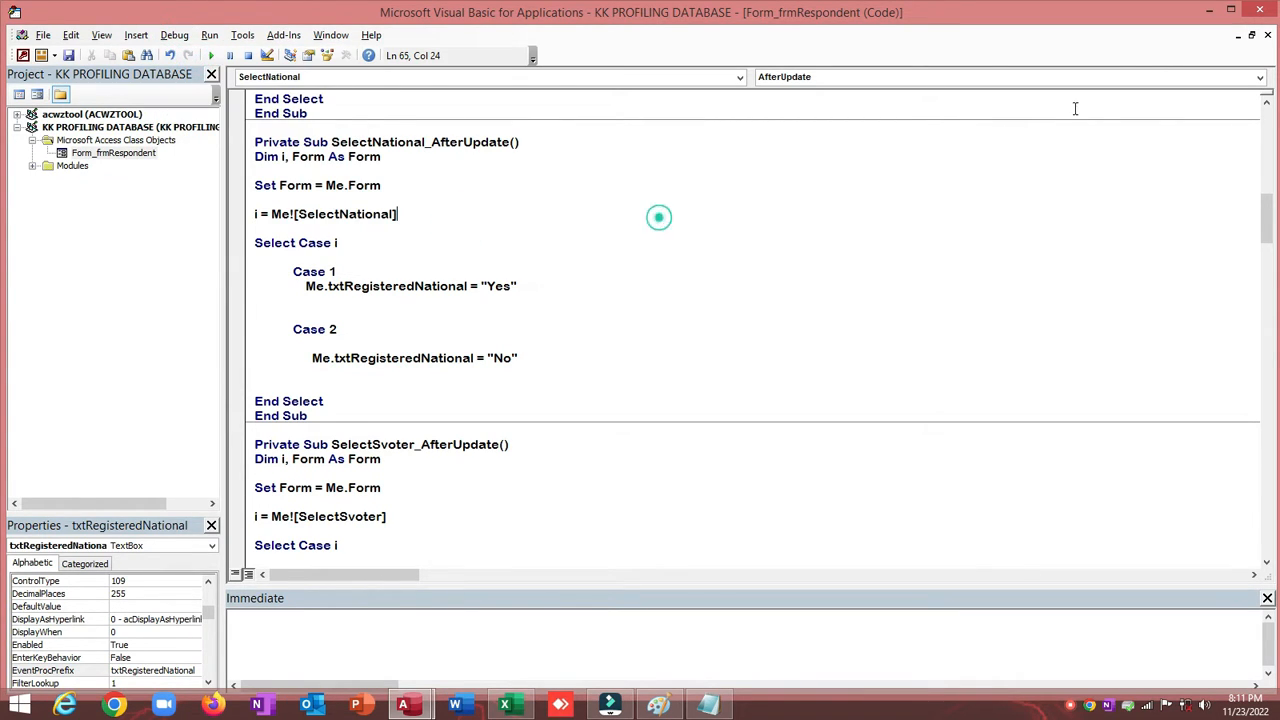
click(1210, 12)
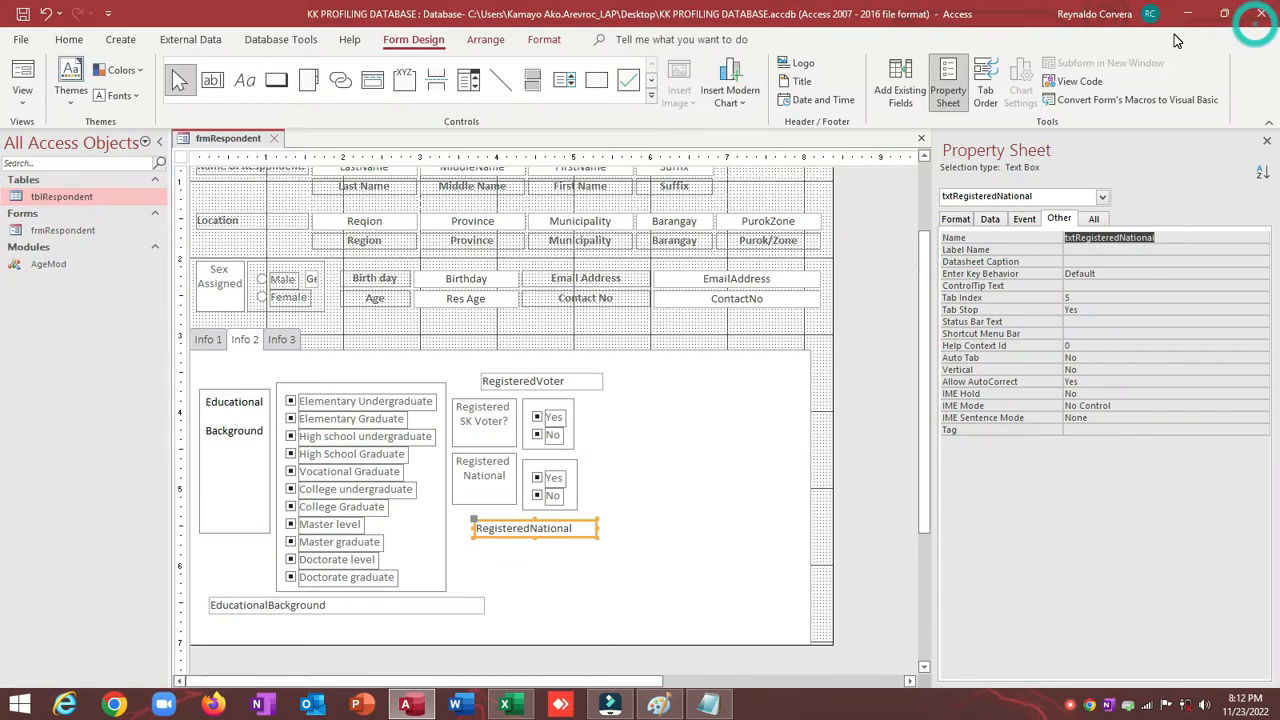
Test the Registered National choices on the Info 2 page in Form view, leave Yes selected, and return to Design view
click(38, 67)
click(246, 384)
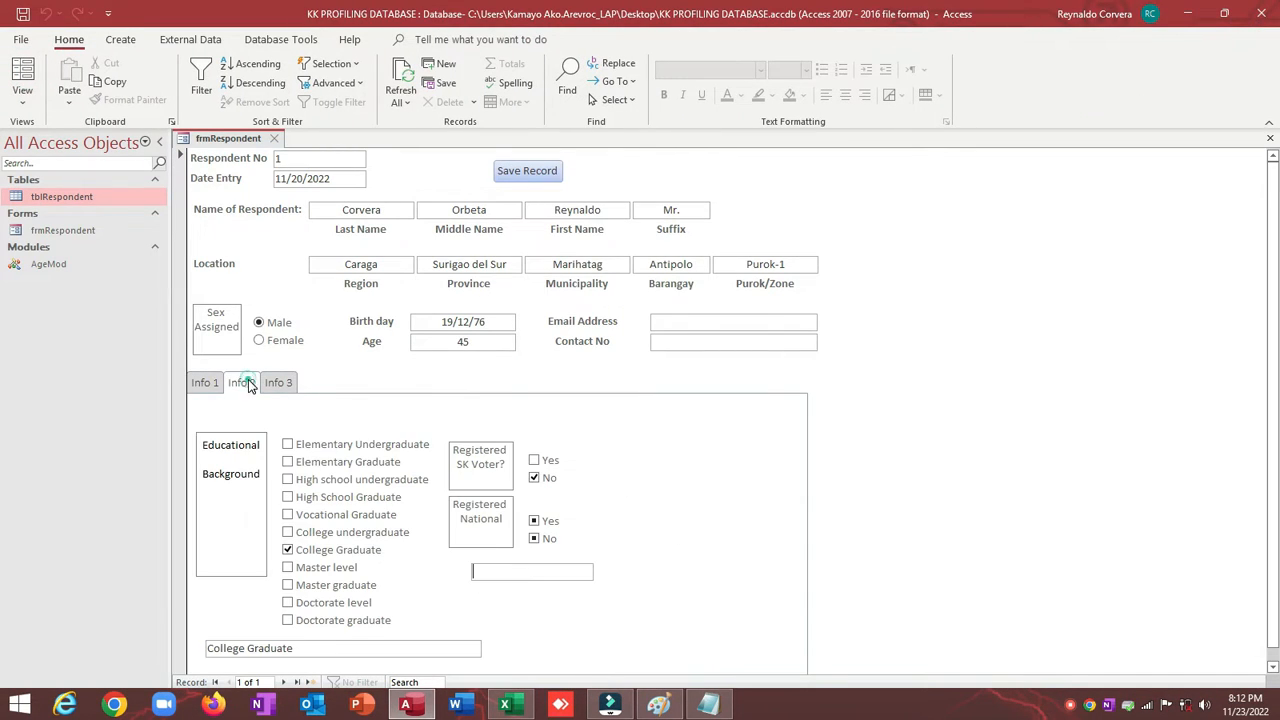
click(535, 522)
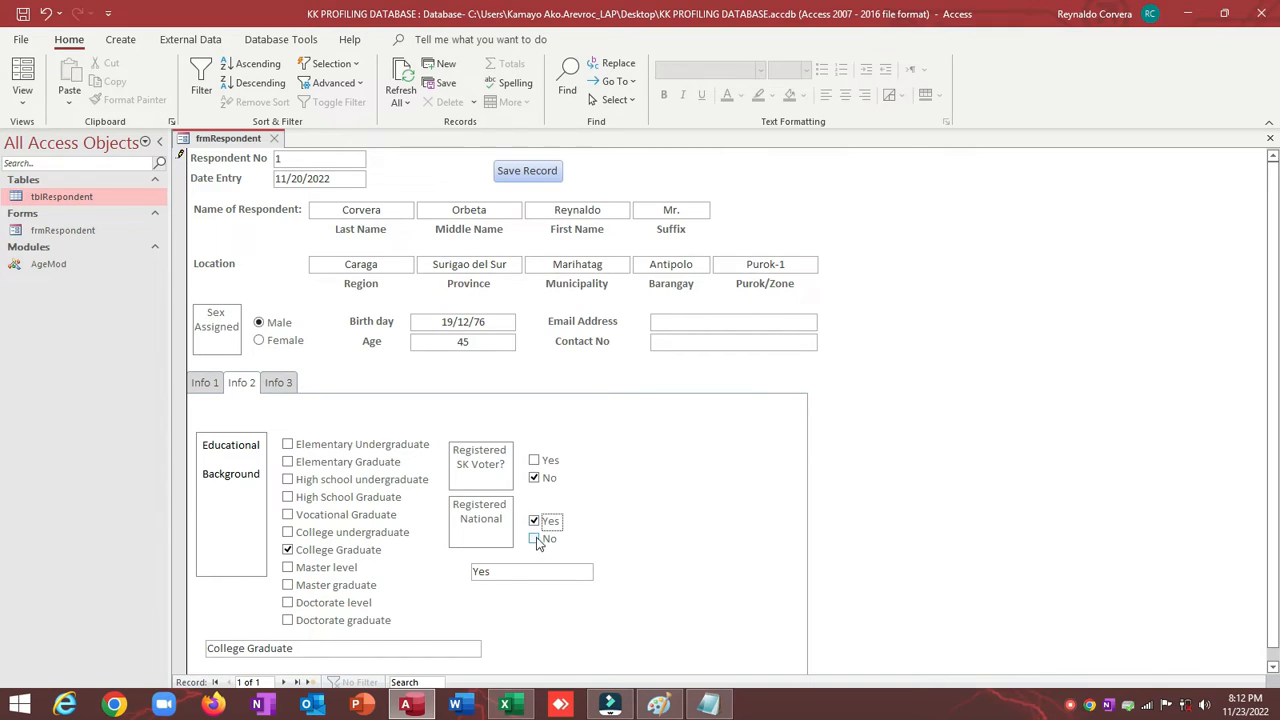
click(535, 522)
click(535, 524)
right_click(650, 421)
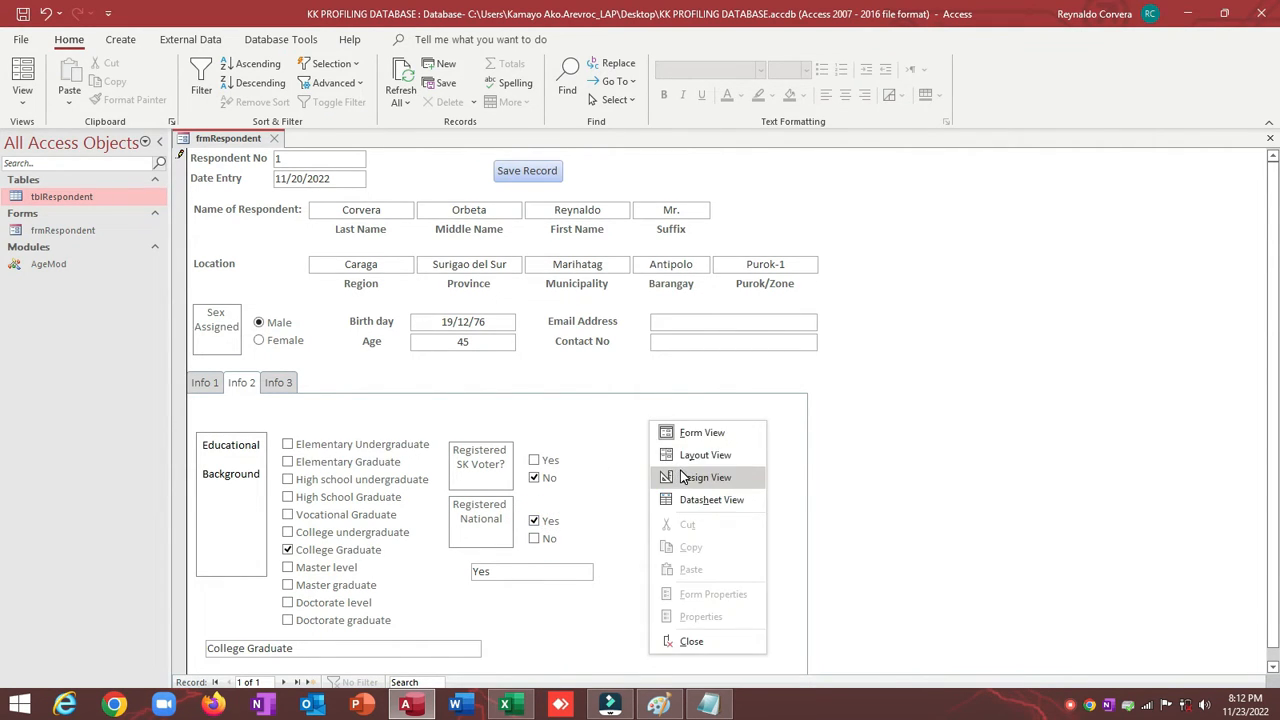
click(682, 477)
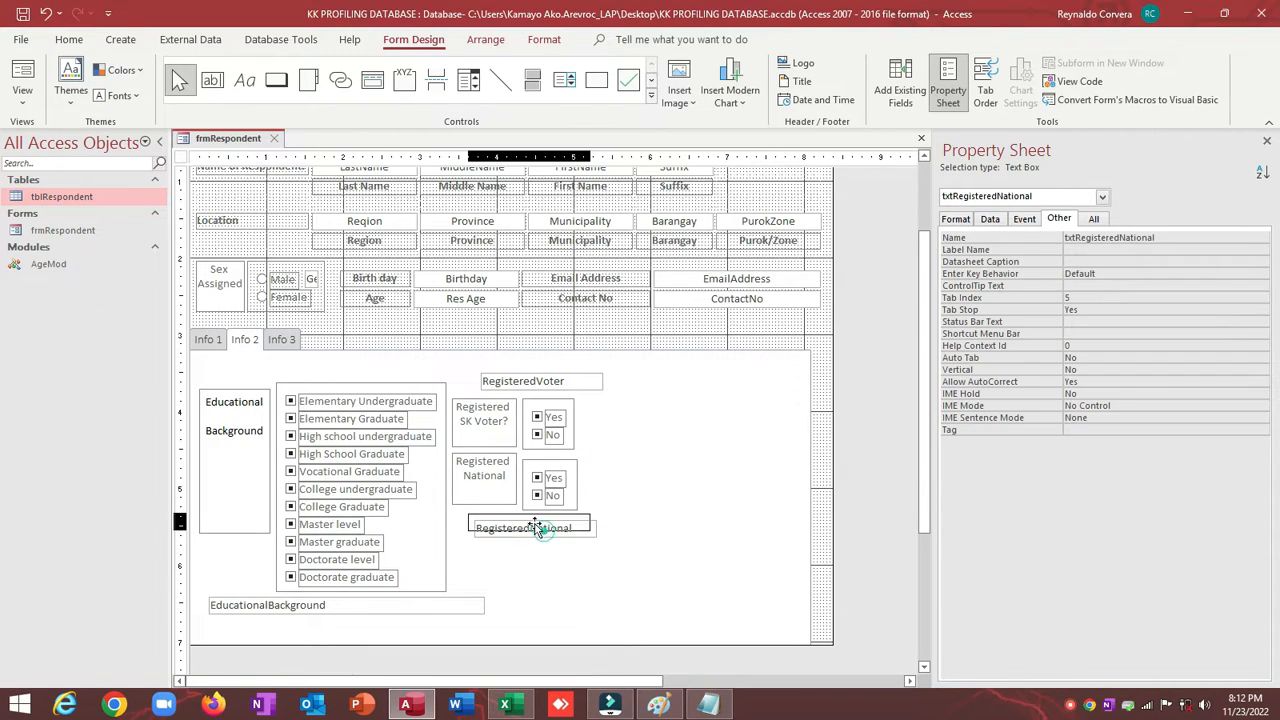
Shrink the RegisteredNational text box to about 0.625" wide over the Registered National label, set Visible to No, and save the form
drag(585, 528, 502, 500)
click(957, 219)
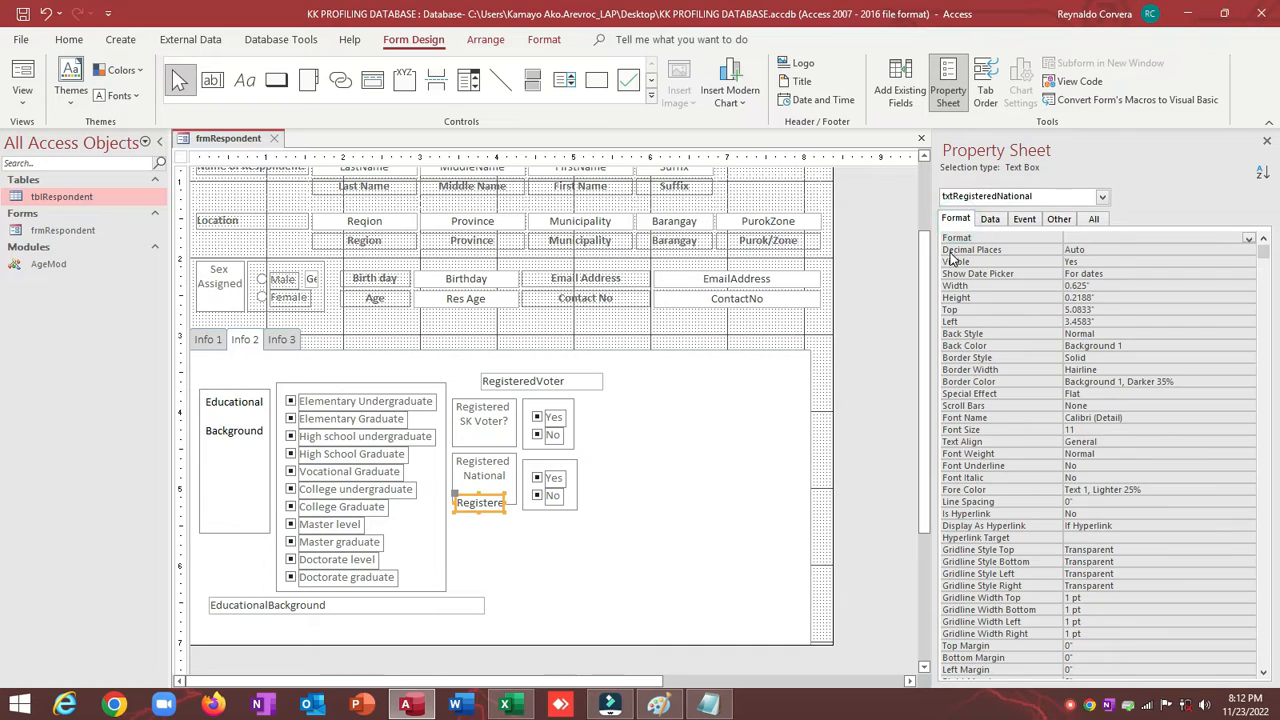
click(952, 262)
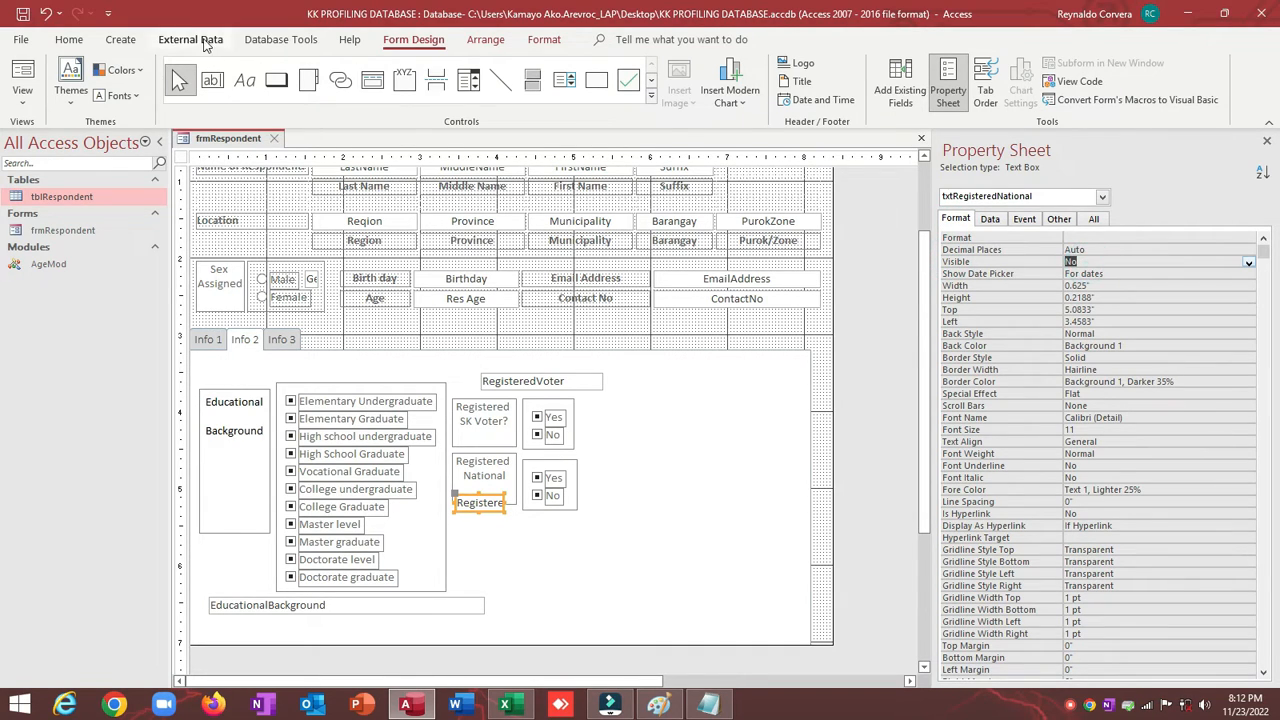
click(22, 14)
Check the Registered National group on the Info 2 page in Form view, and return to Design view
click(18, 68)
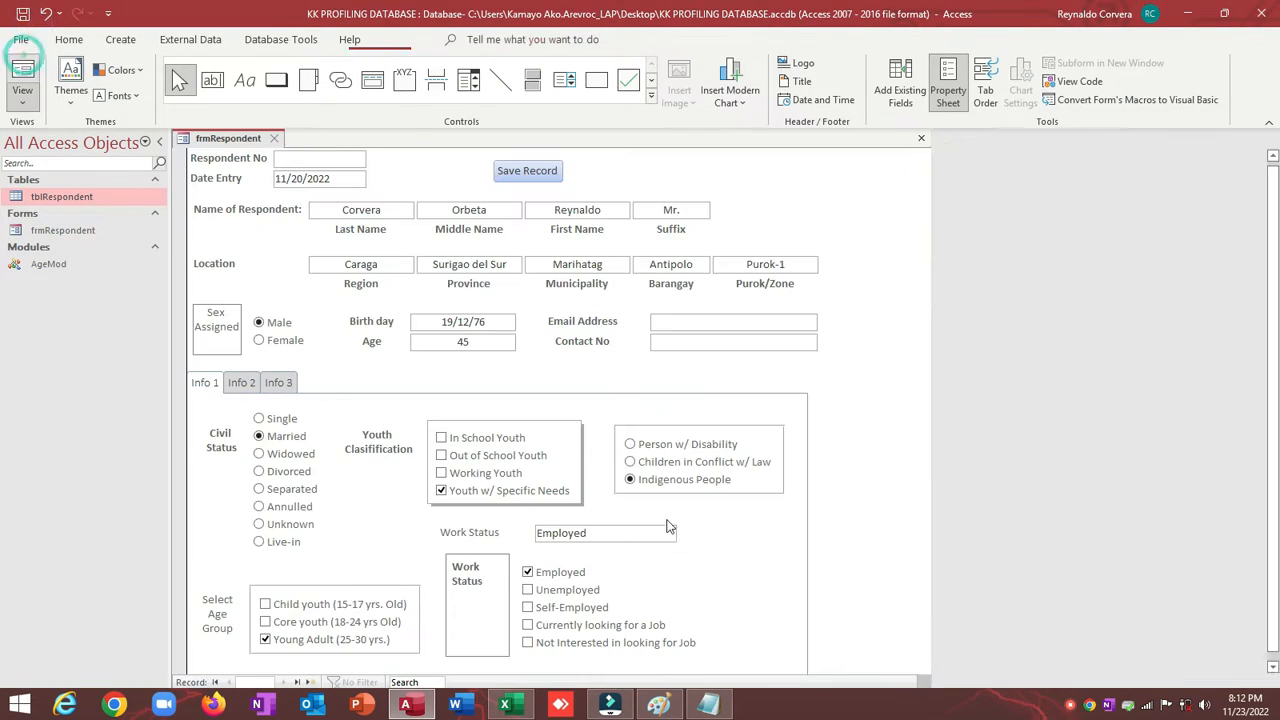
click(241, 382)
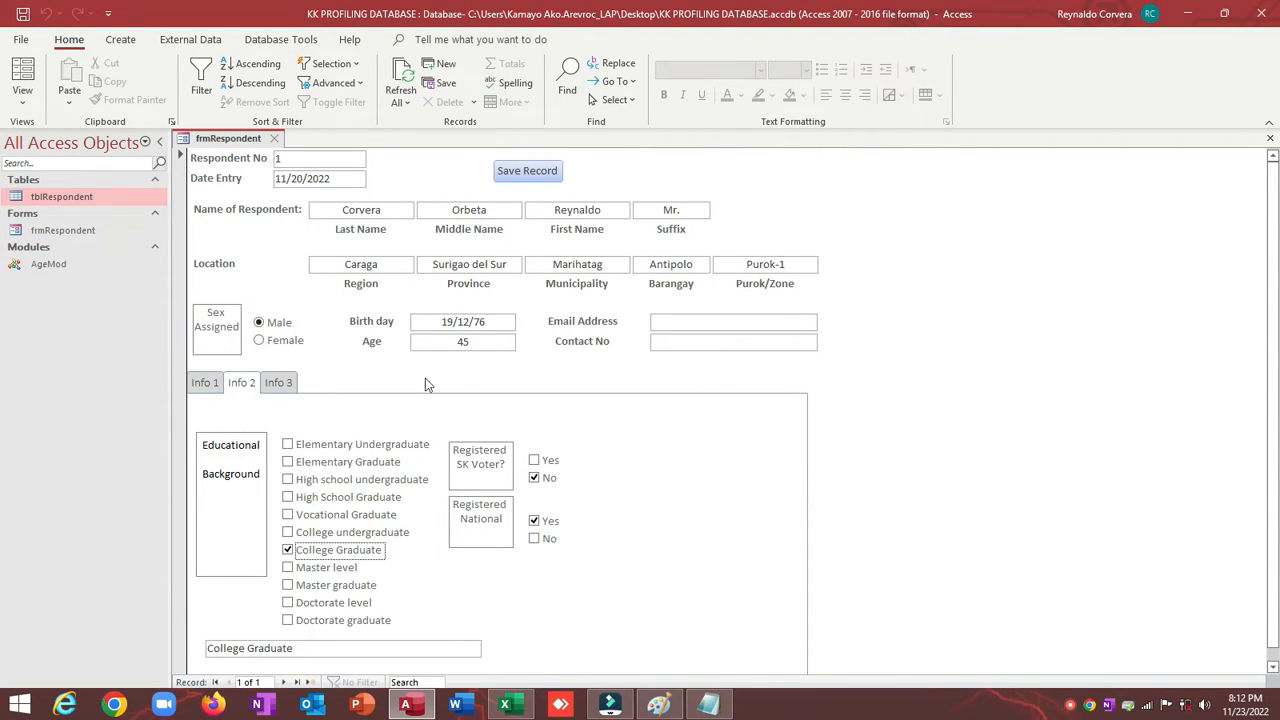
right_click(600, 433)
click(643, 489)
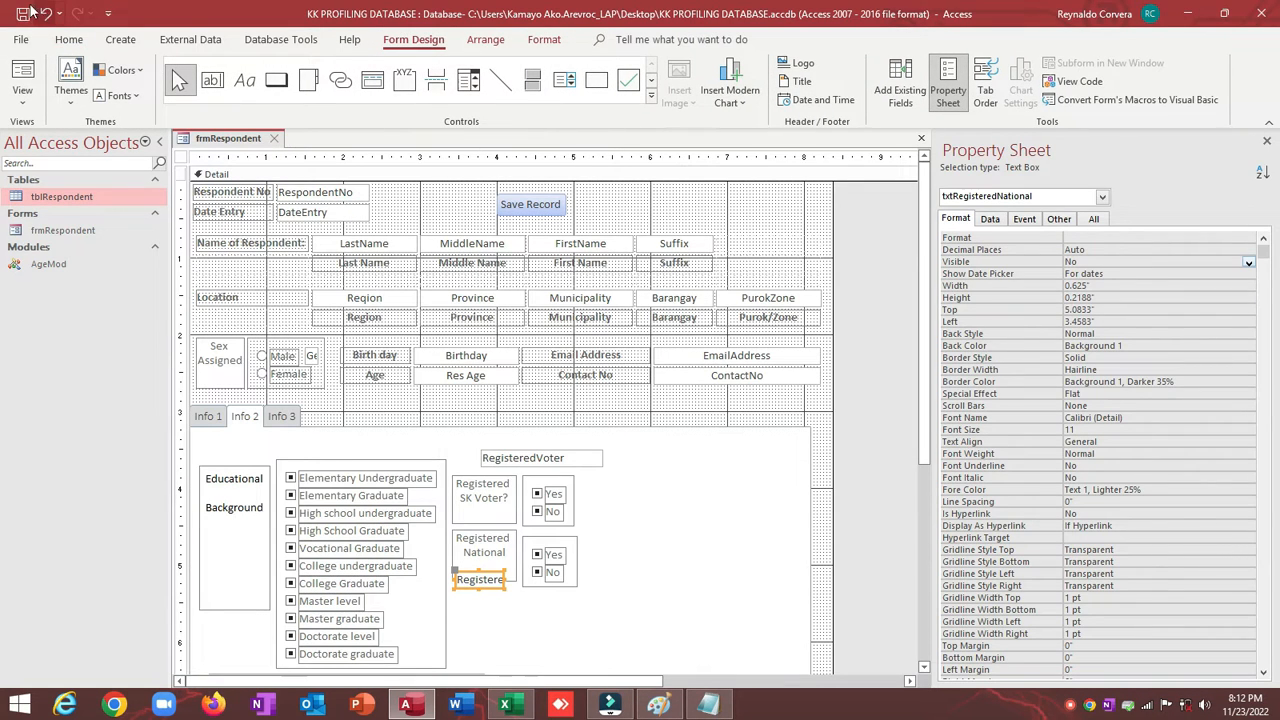
Switch to the survey questionnaire in Paint and mark off the Registered National item with a red line
click(659, 704)
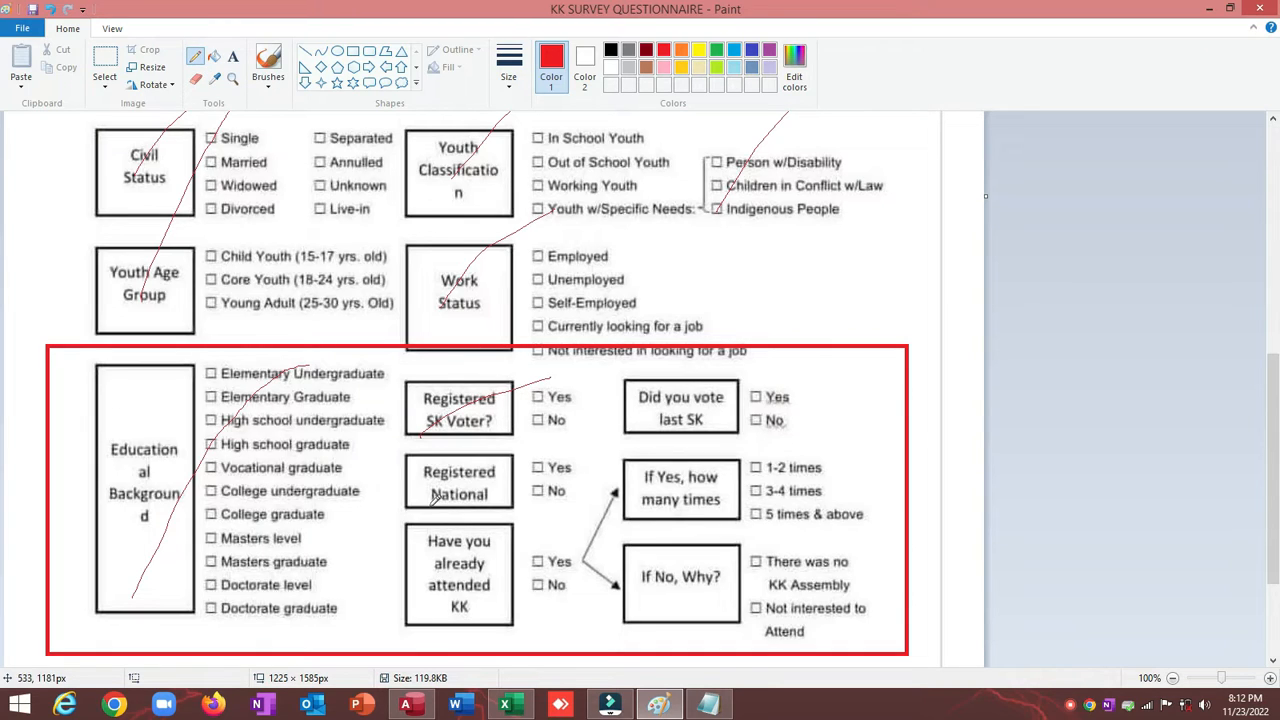
mouse_move(428, 504)
mouse_down()
mouse_move(629, 408)
mouse_move(553, 420)
mouse_up()
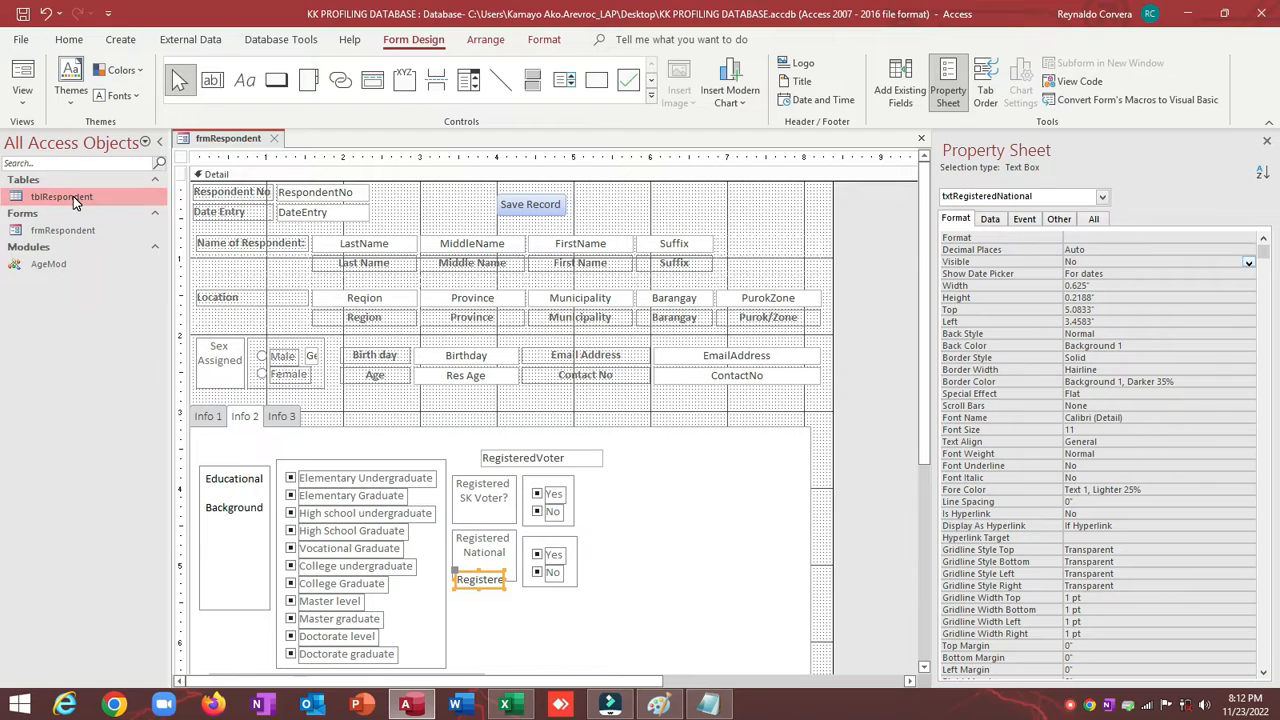
Open tblRespondent in Design view to examine the ATntID and AttendedKK fields, and close the table
right_click(73, 196)
click(130, 234)
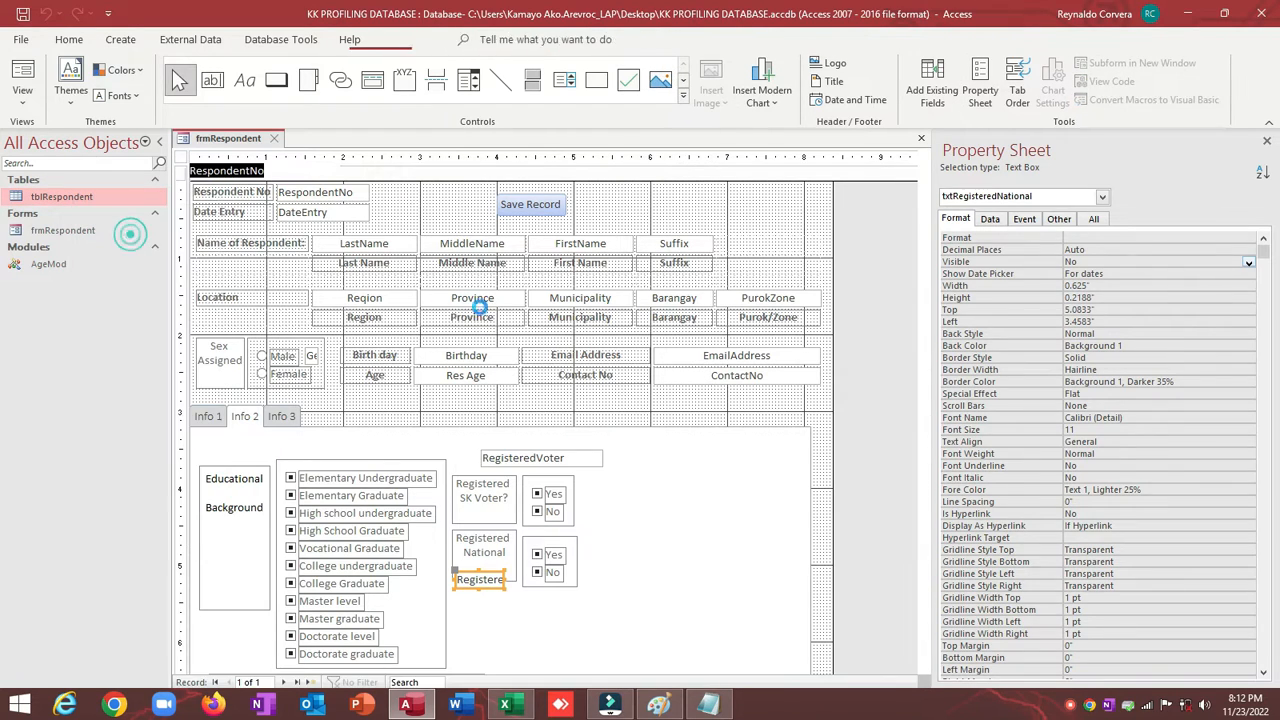
scroll(414, 337, down, 7)
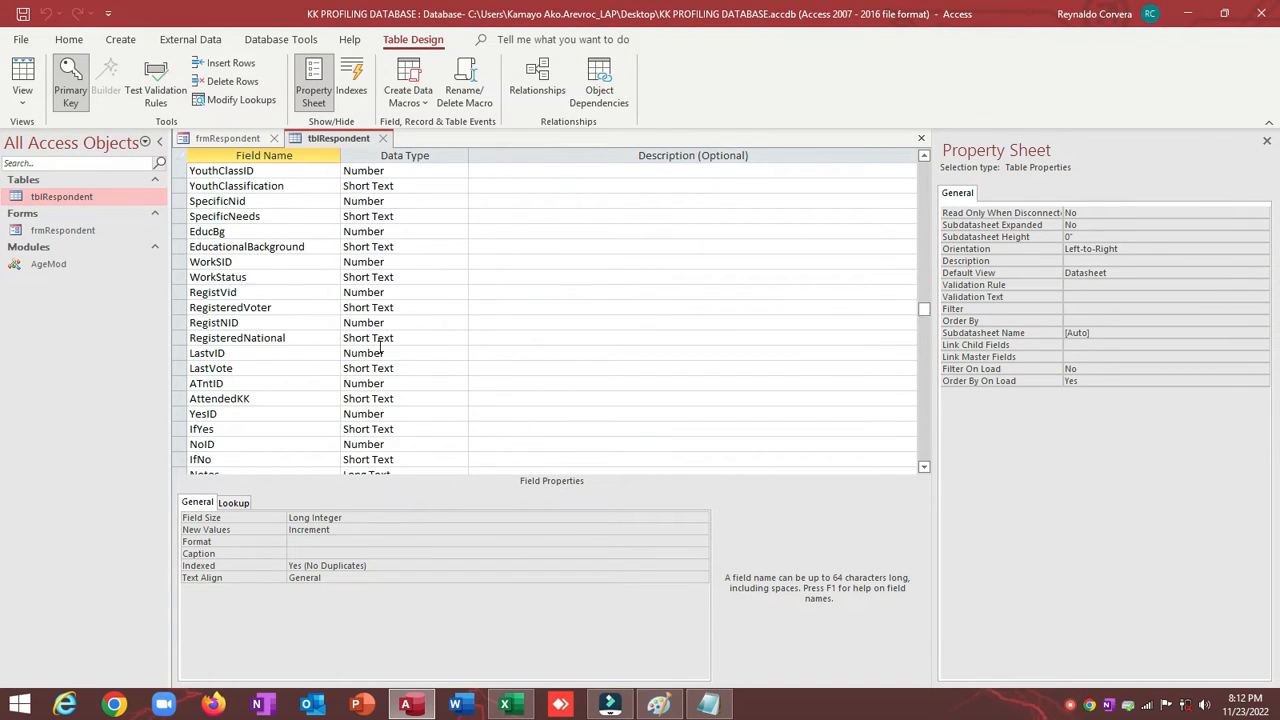
scroll(321, 358, down, 1)
click(281, 350)
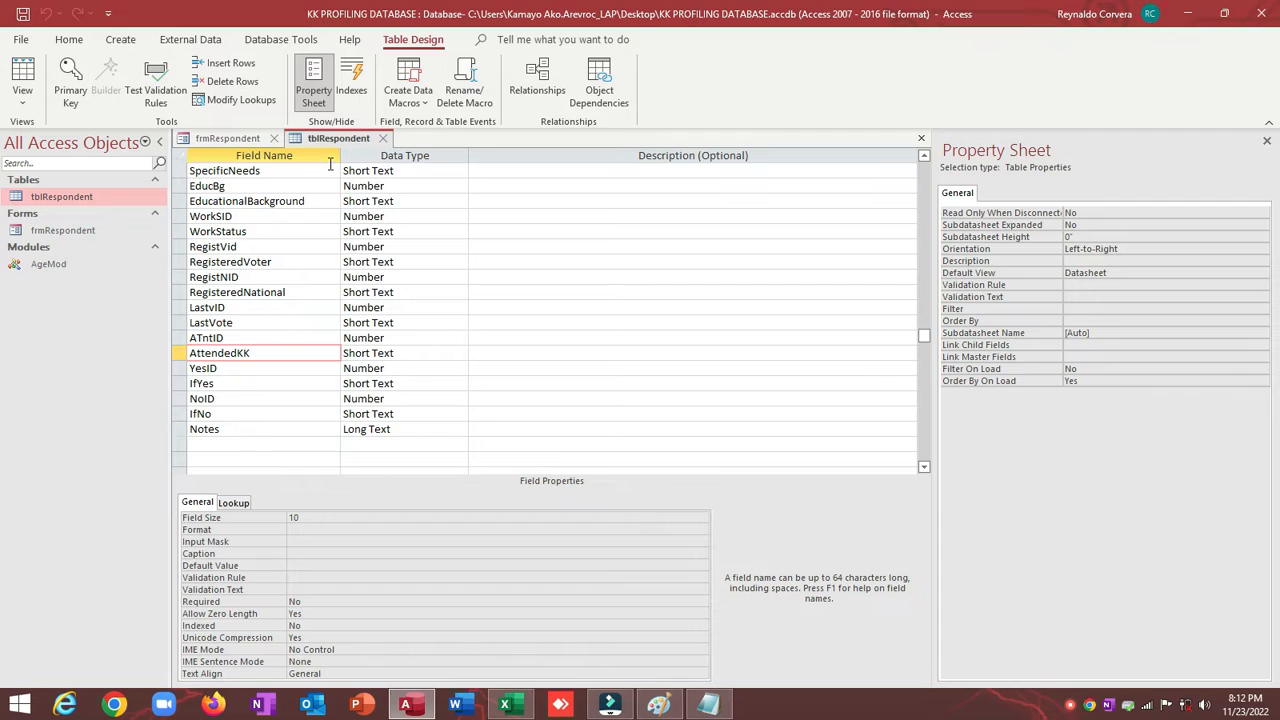
click(388, 140)
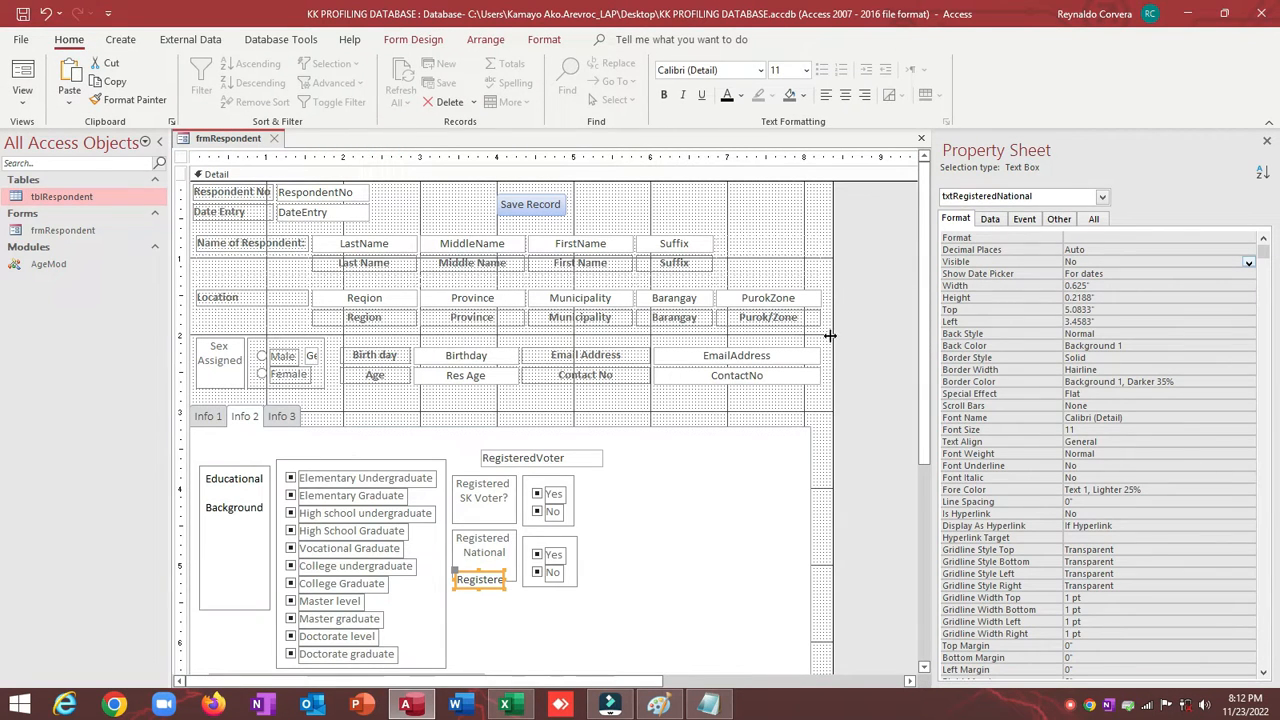
click(755, 412)
click(800, 212)
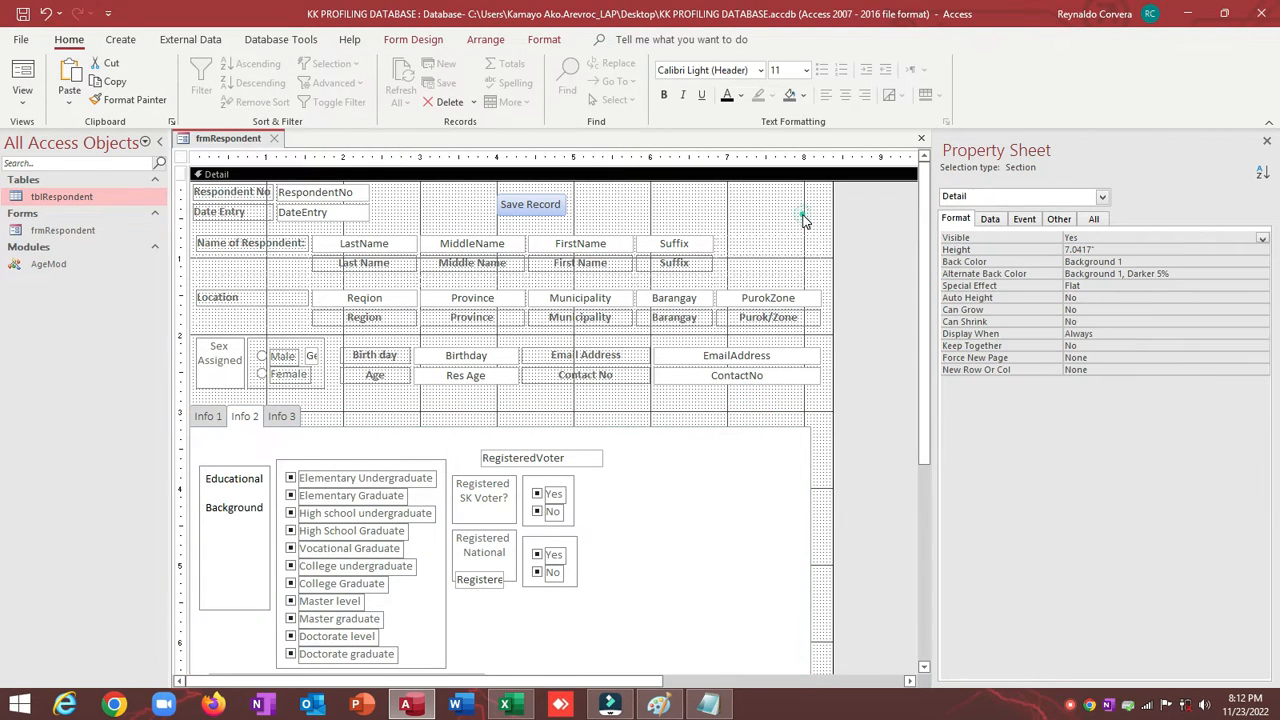
Draw an option group about 1.54" wide and 0.92" high below the Registered National group on the Info 2 page
click(403, 45)
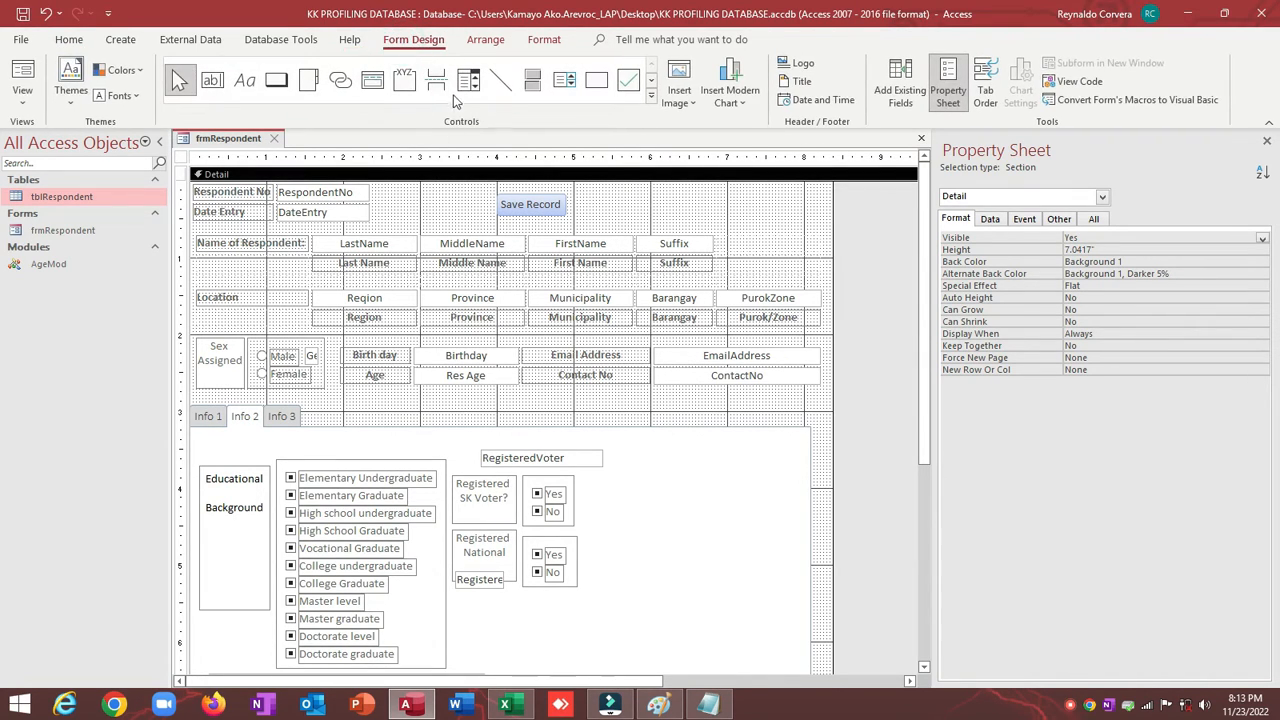
click(414, 88)
scroll(751, 480, down, 2)
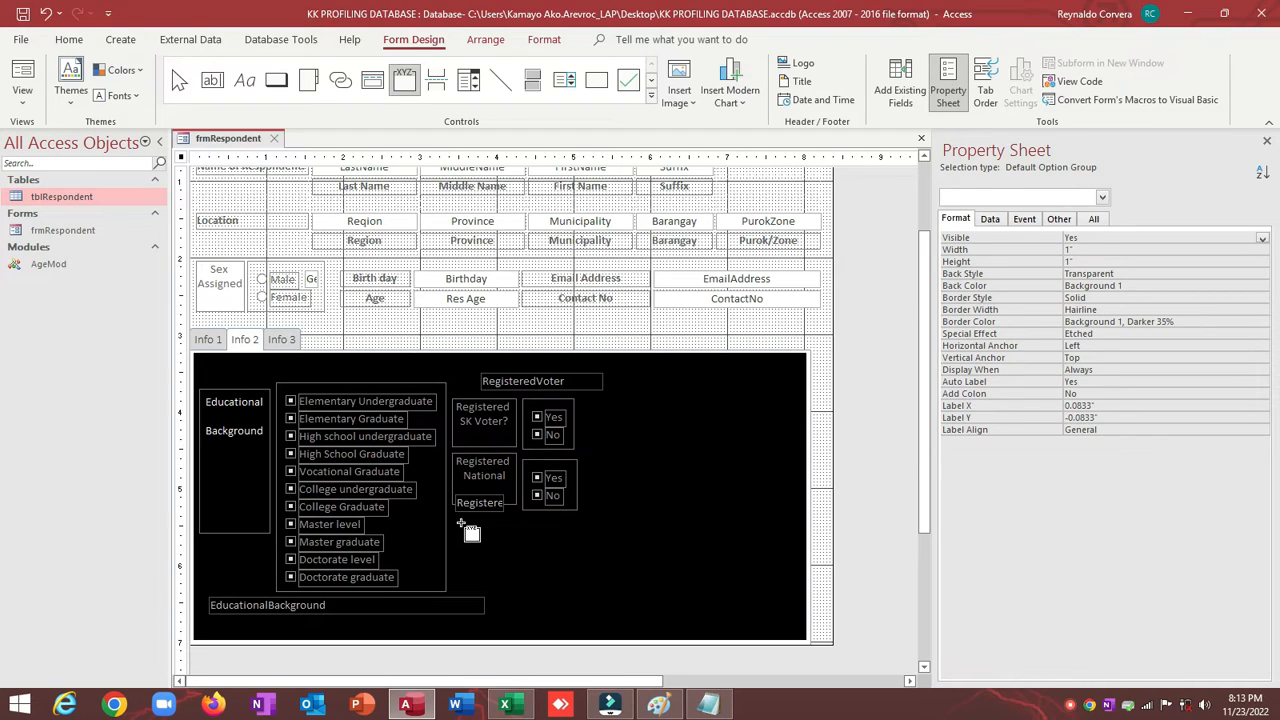
drag(457, 520, 576, 590)
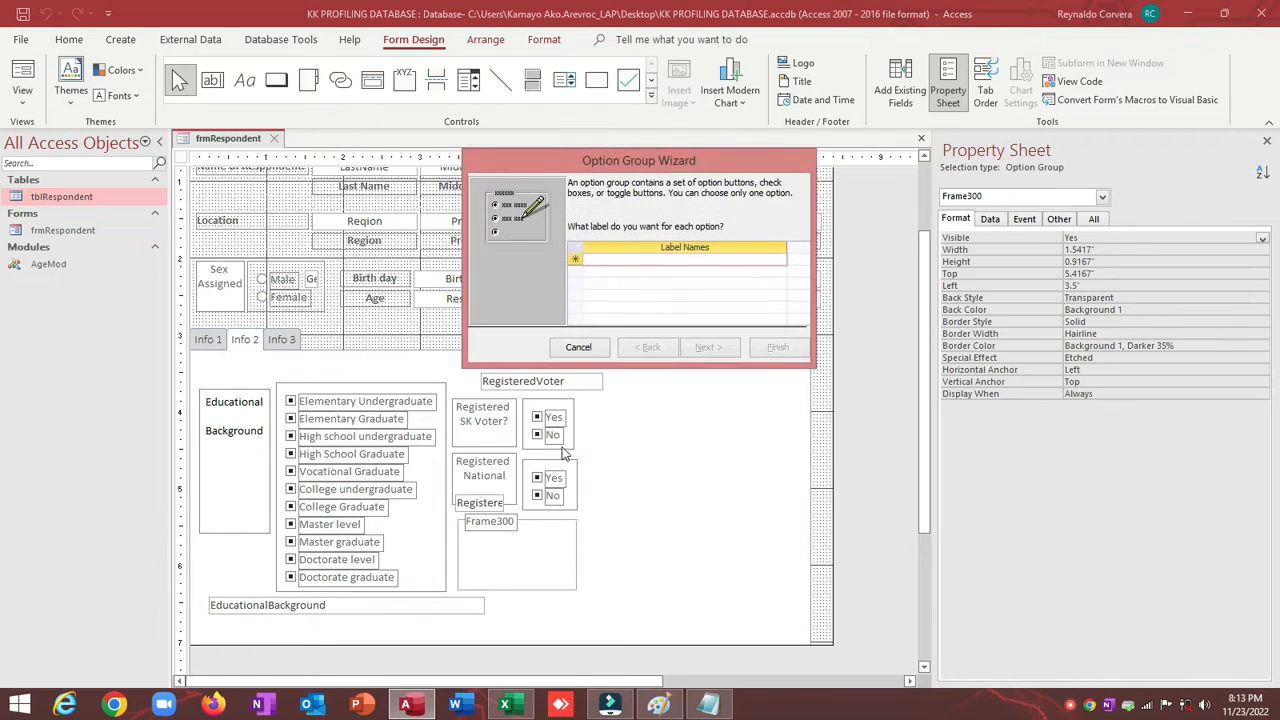
Check the attended KK answers on the Paint questionnaire and enter Yes and No as the option labels in Access
key(alt+Tab)
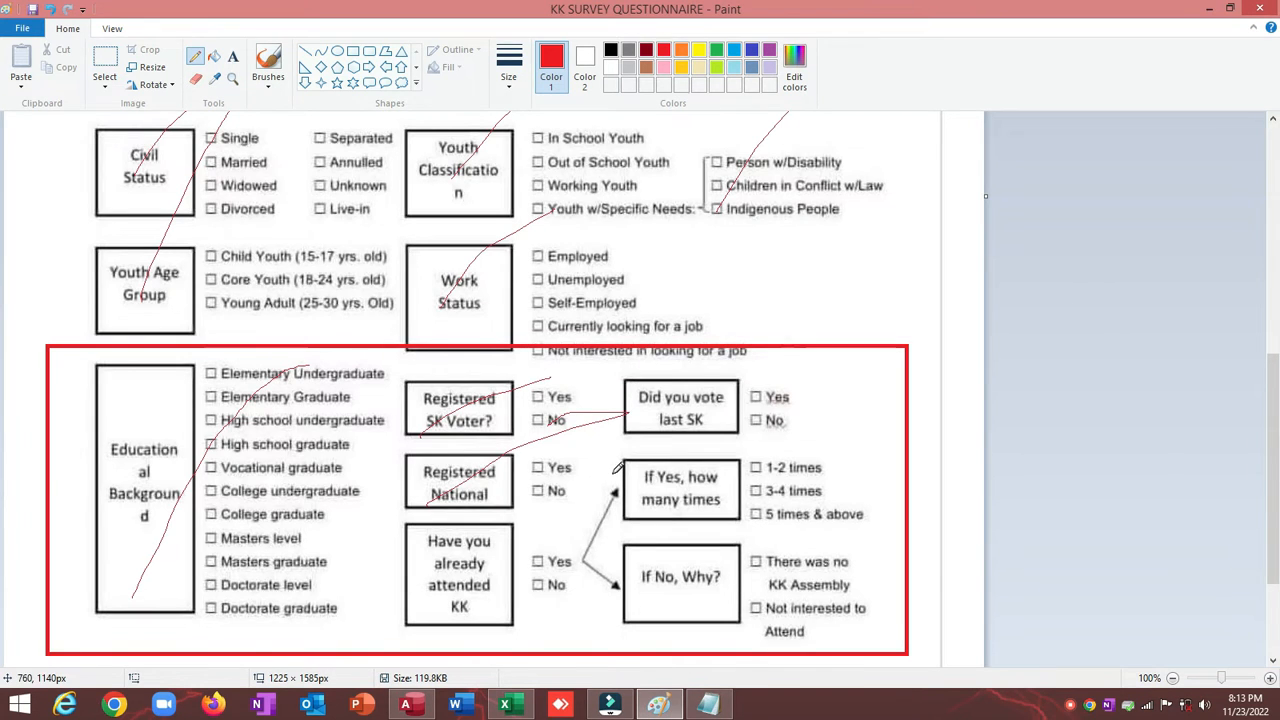
key(alt+Tab)
text(Ye)
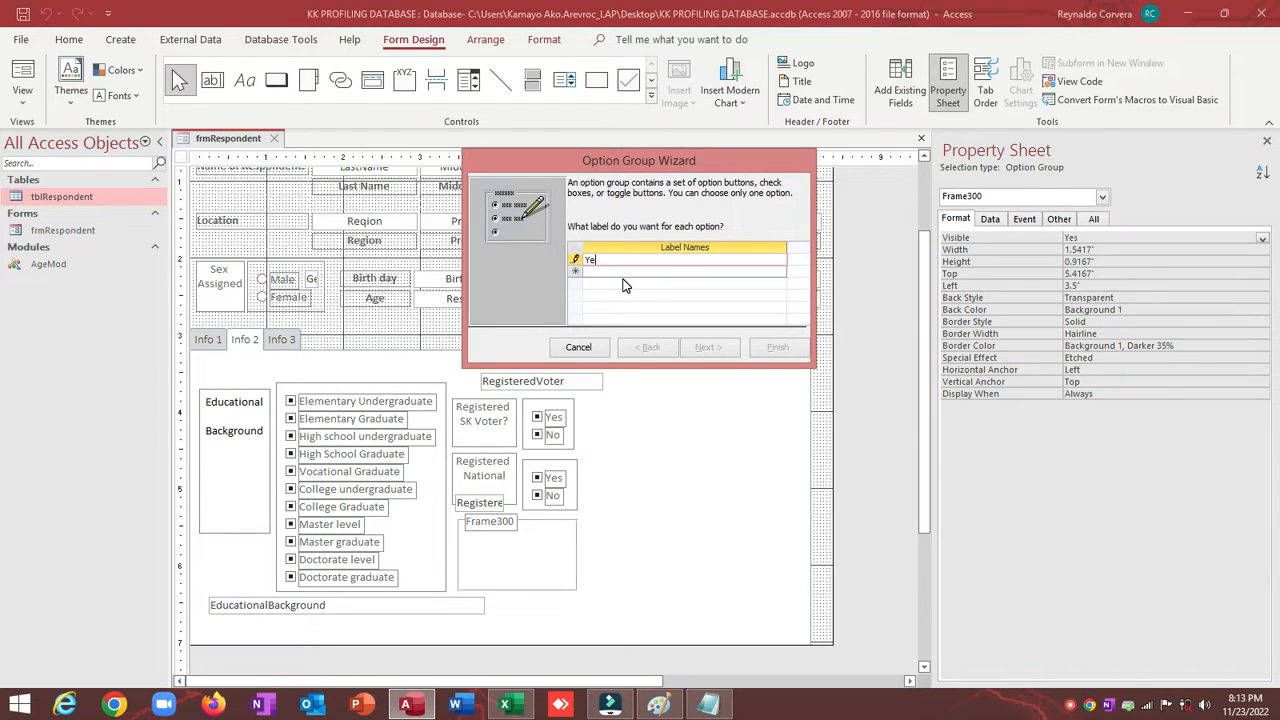
text(s)
key(Tab)
text(No)
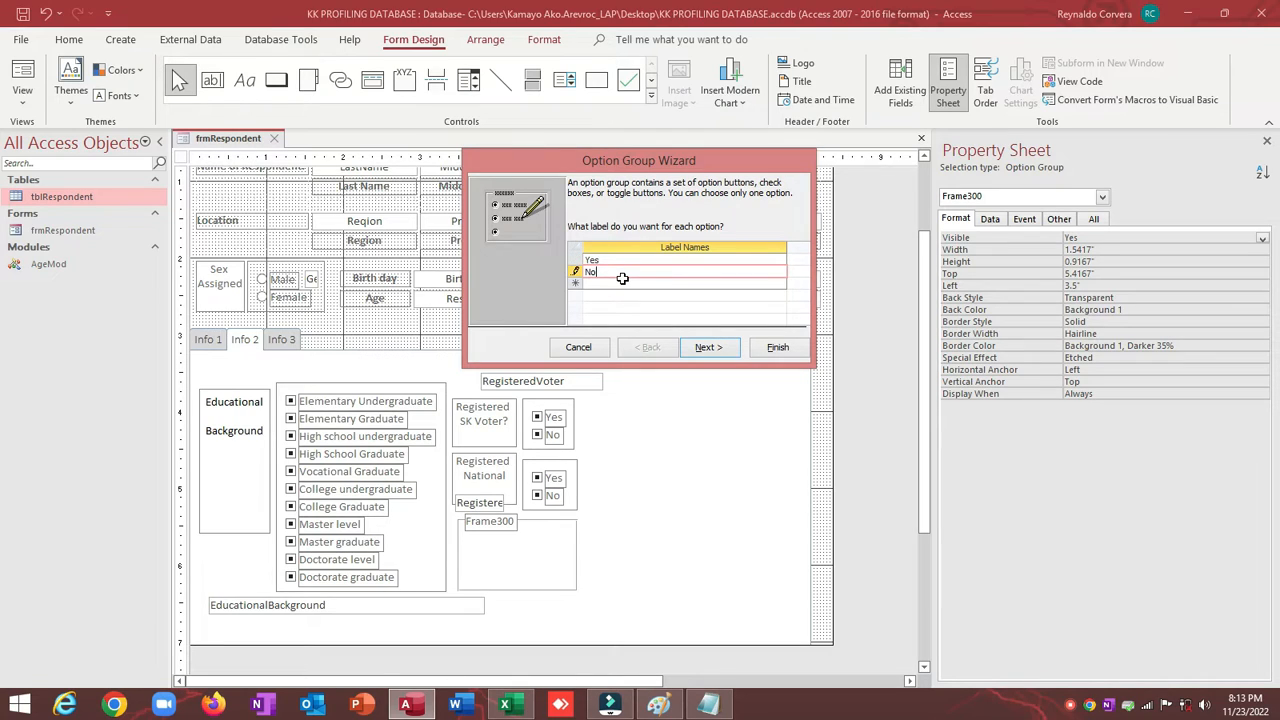
key(Tab)
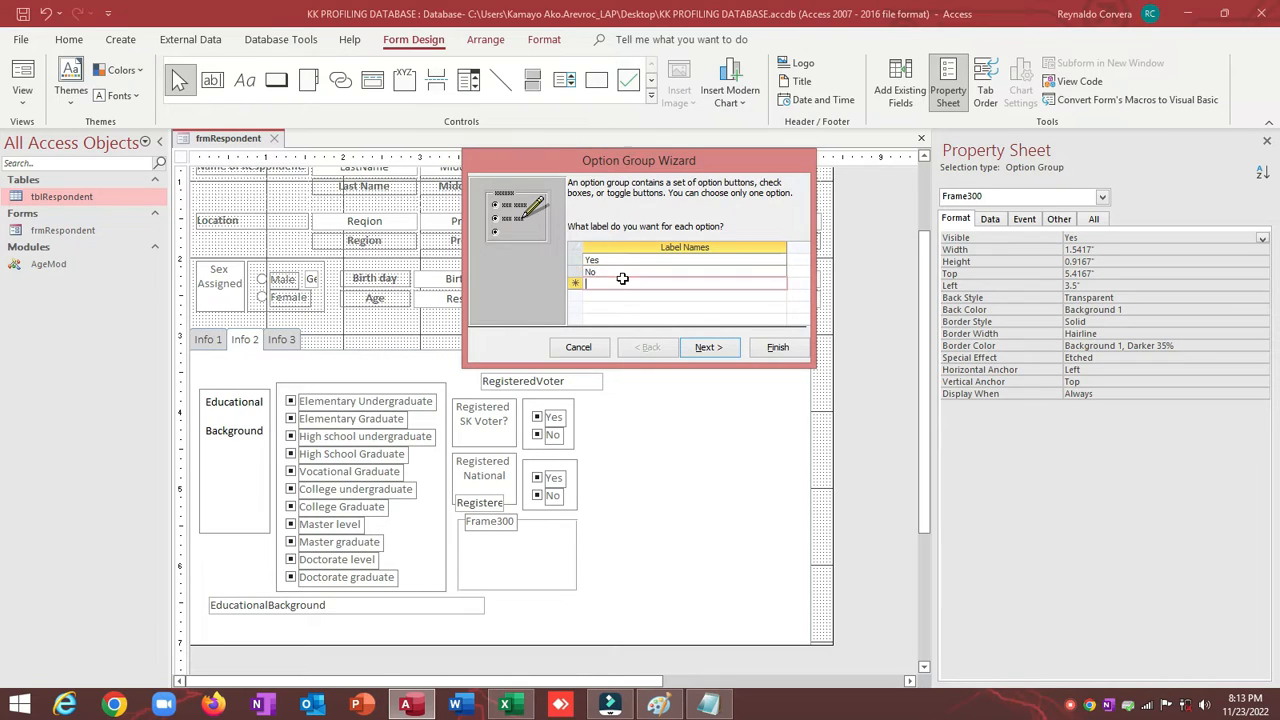
Leave the option group without a default choice and store its value in the ATntID field
click(705, 348)
click(583, 245)
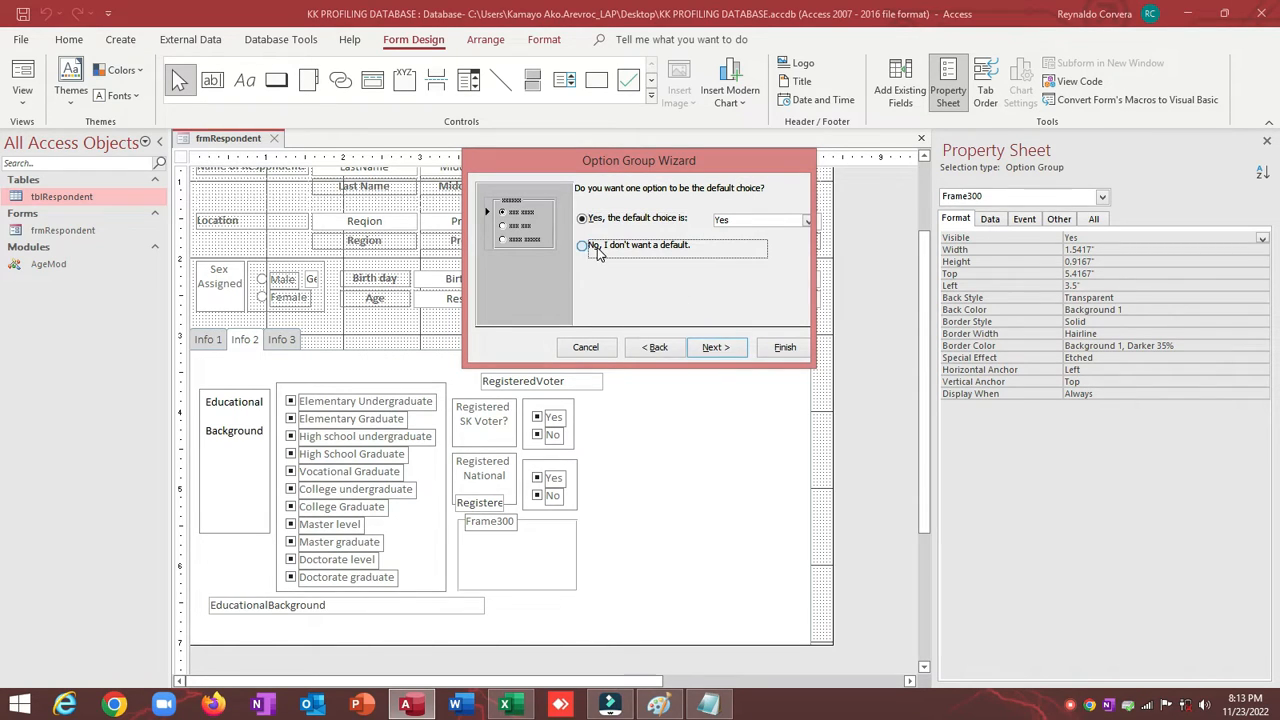
click(717, 351)
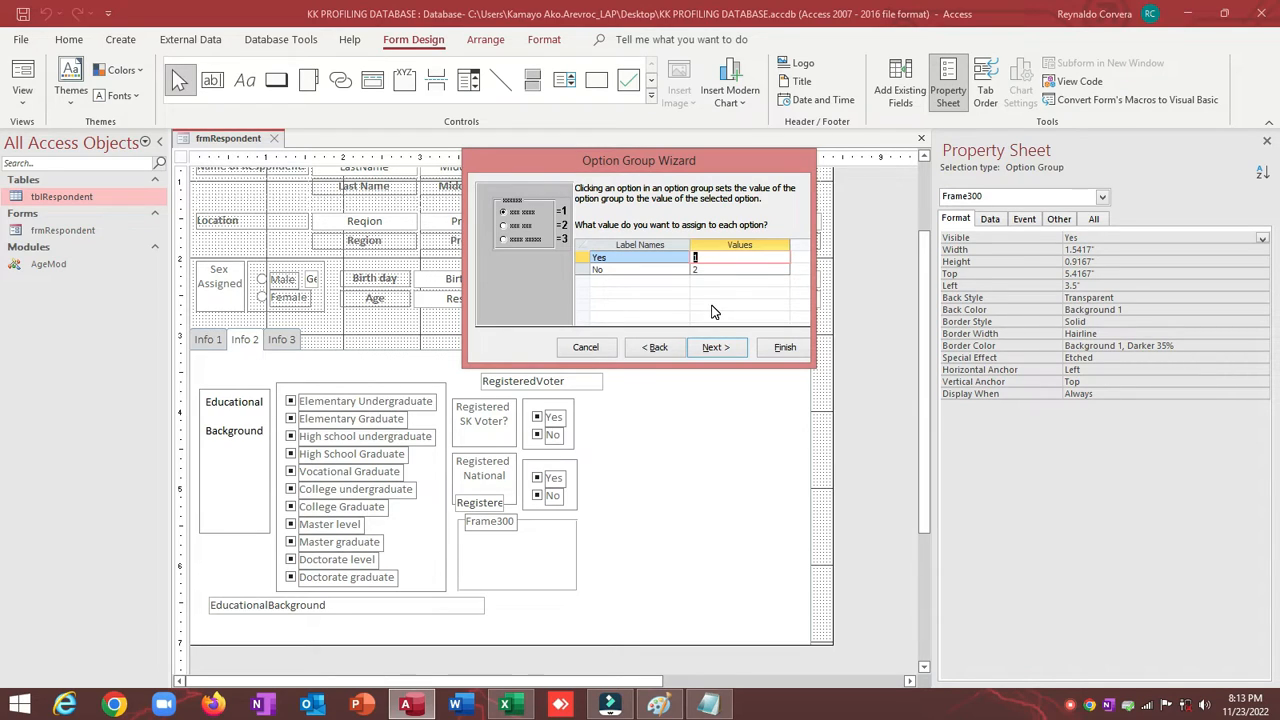
click(715, 347)
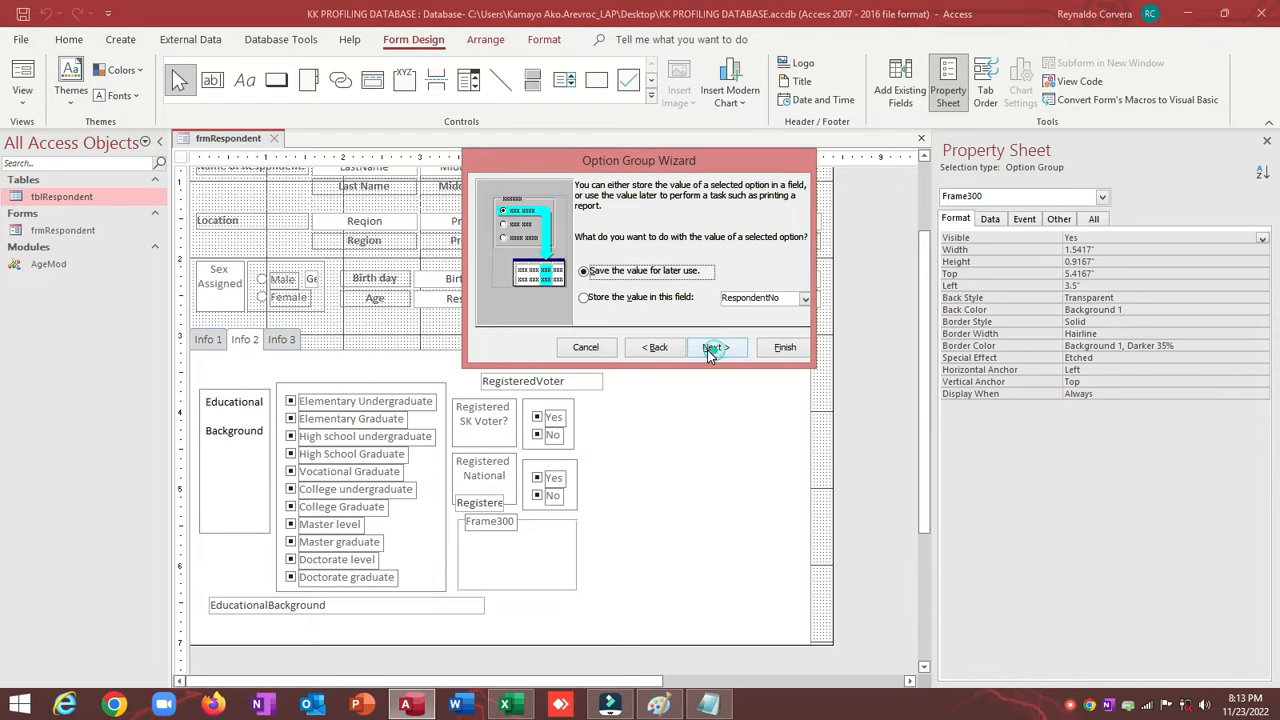
click(584, 297)
click(805, 298)
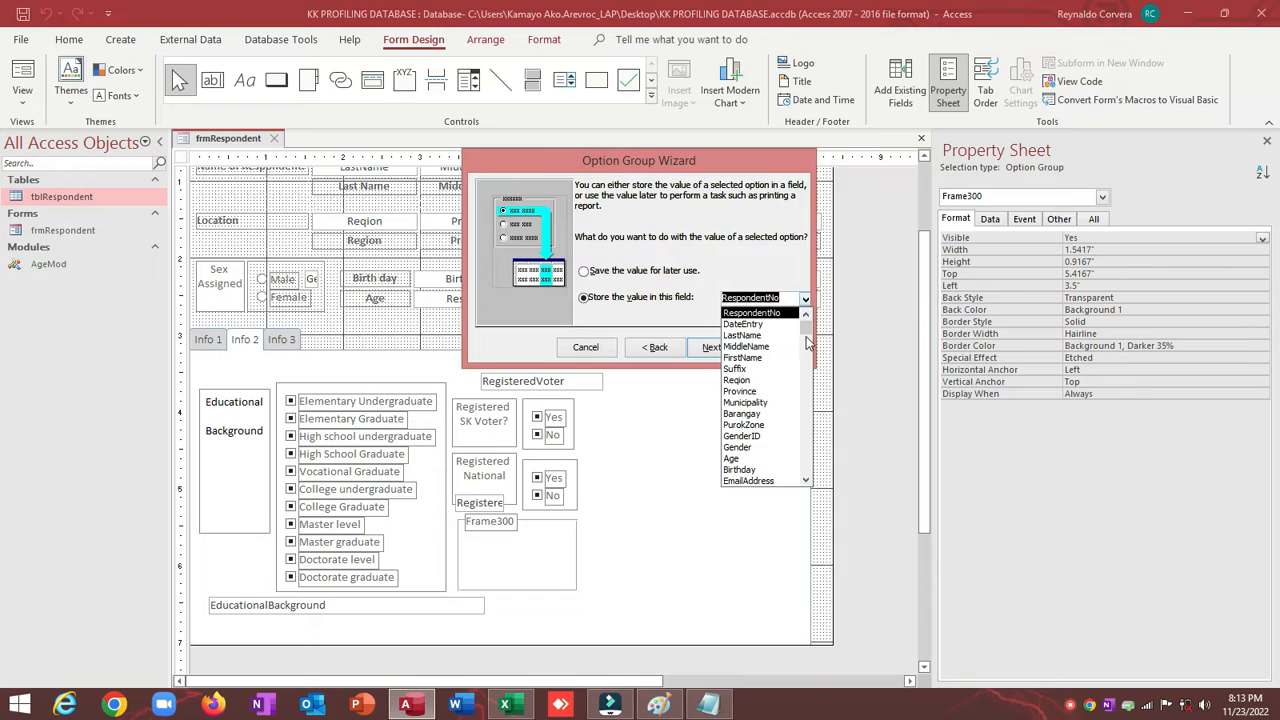
drag(806, 335, 805, 448)
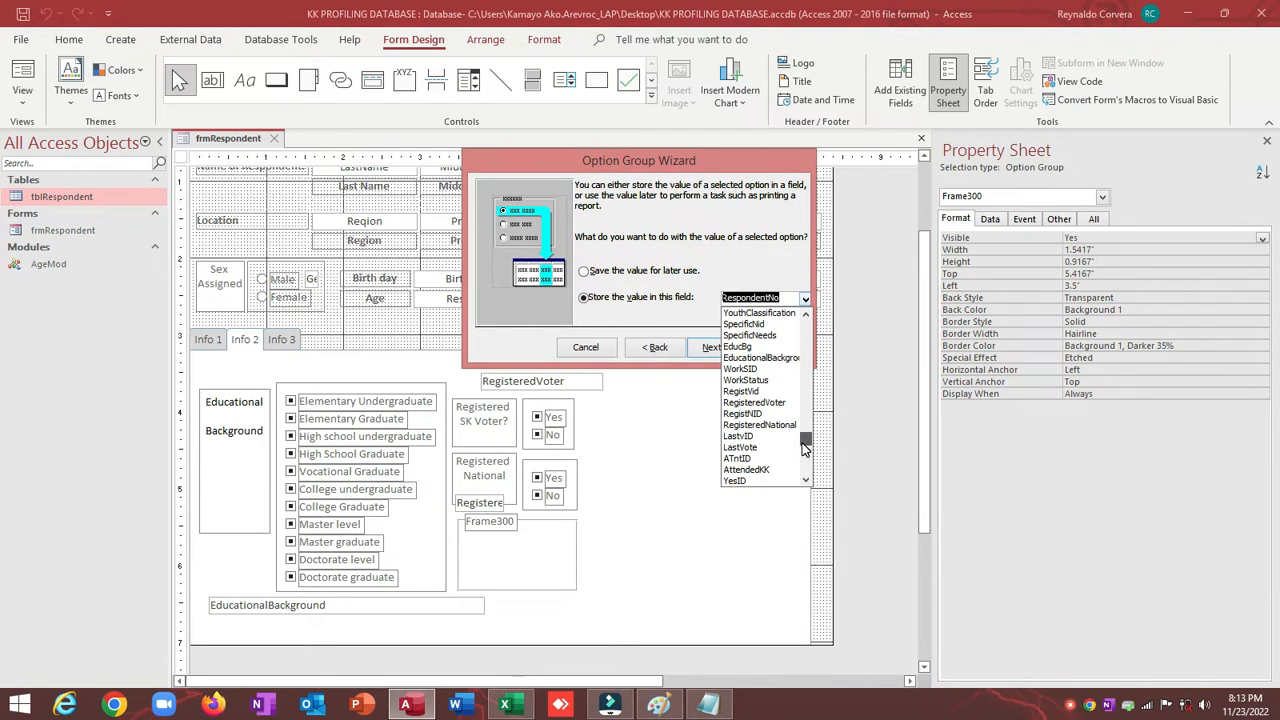
click(763, 460)
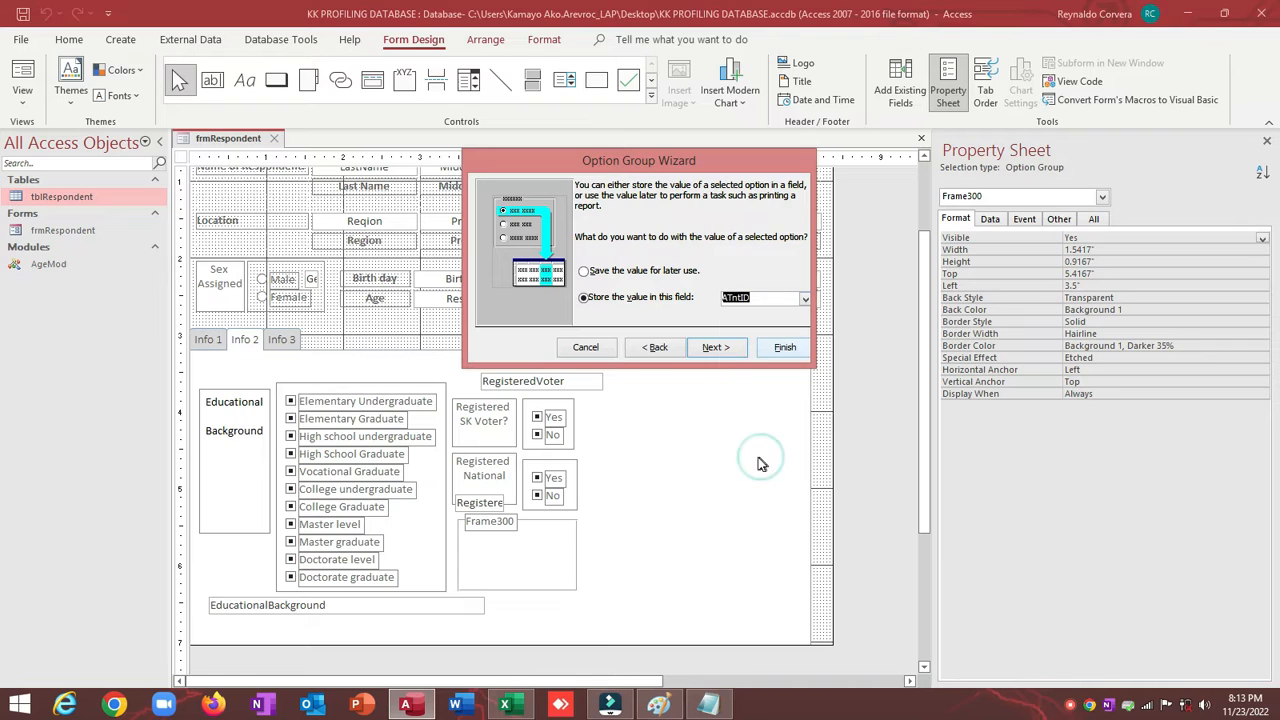
click(713, 347)
Use check boxes for the options and finish the group with the questionnaire's caption "Have you already attended KK?"
click(660, 233)
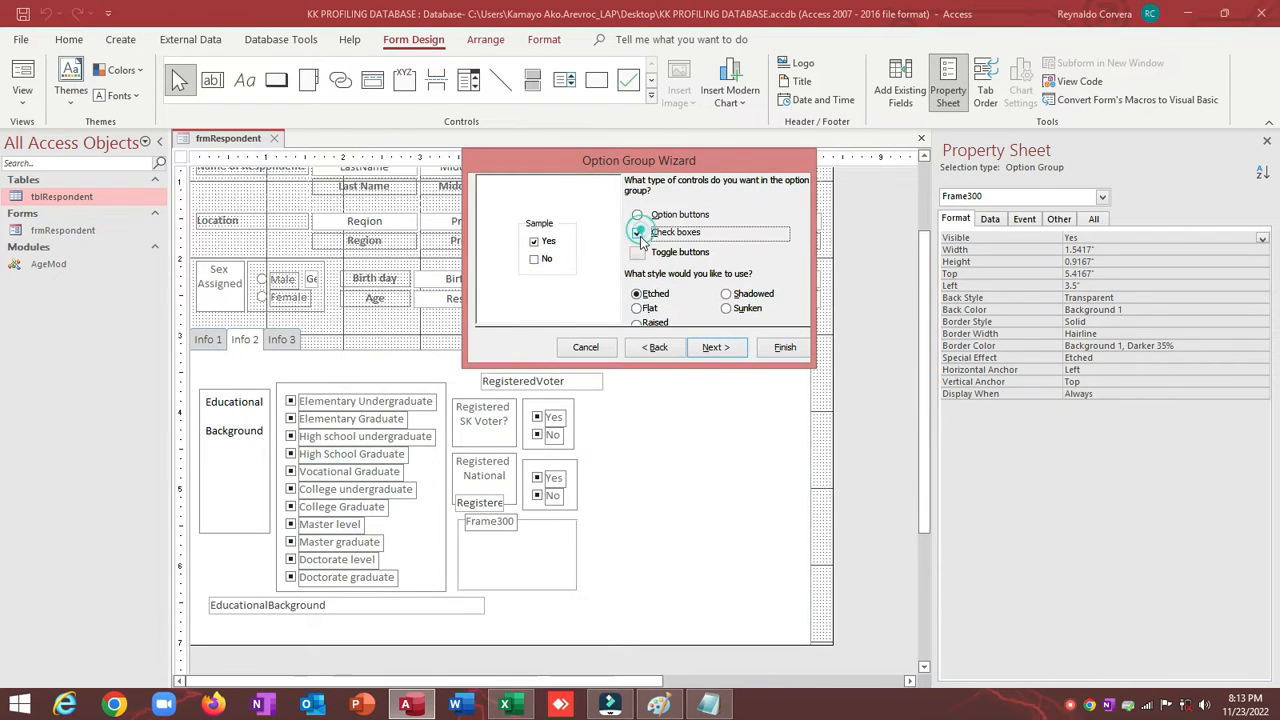
click(713, 347)
key(alt+Tab)
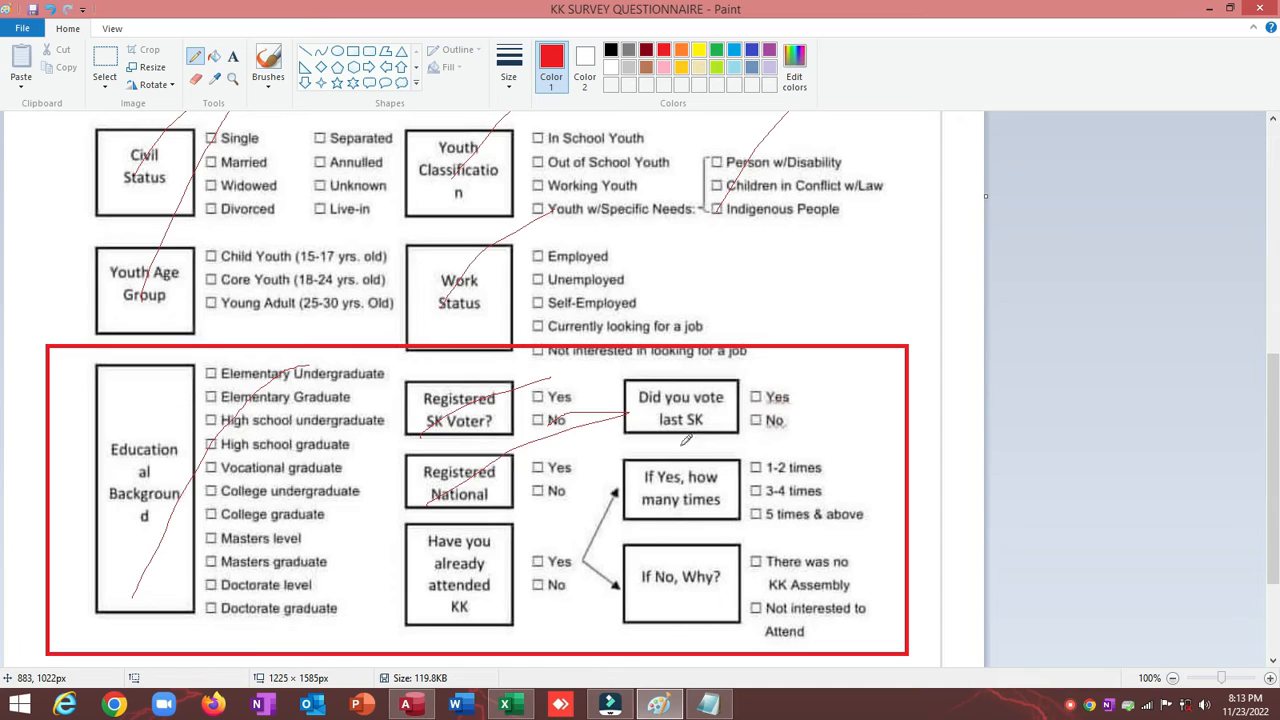
key(alt+Tab)
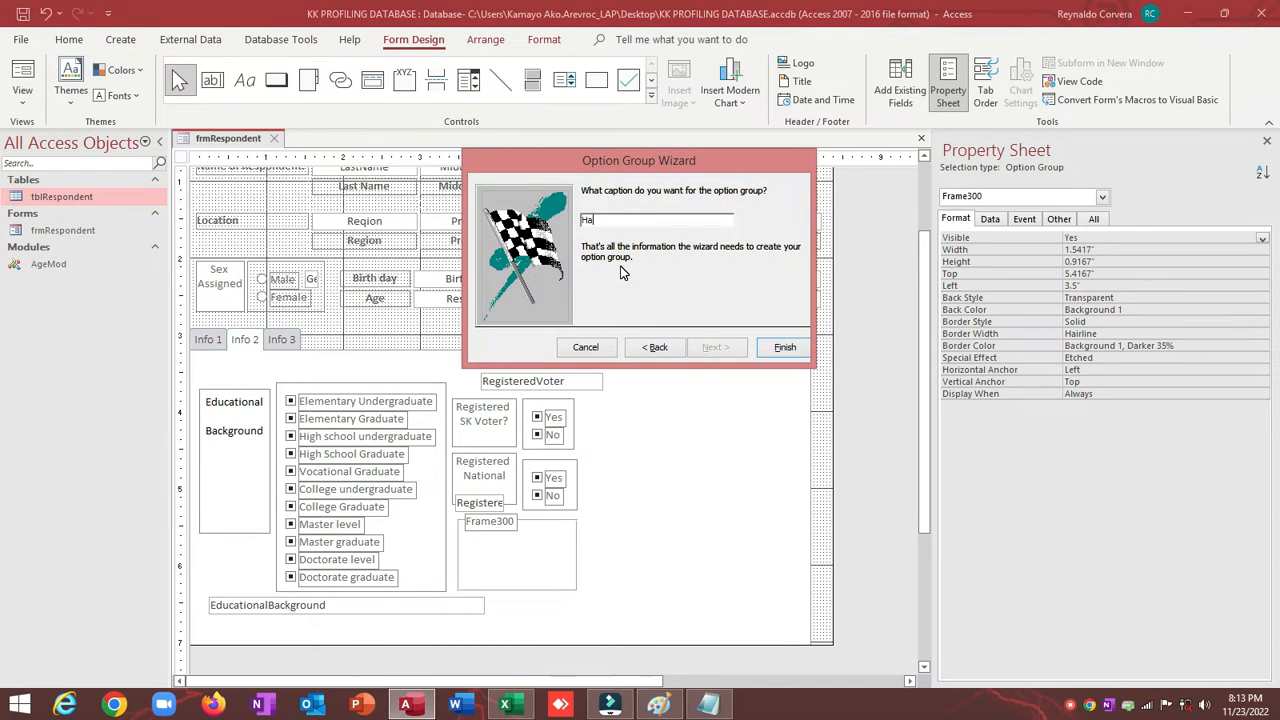
text(Have you already attended KK)
key(alt+Tab)
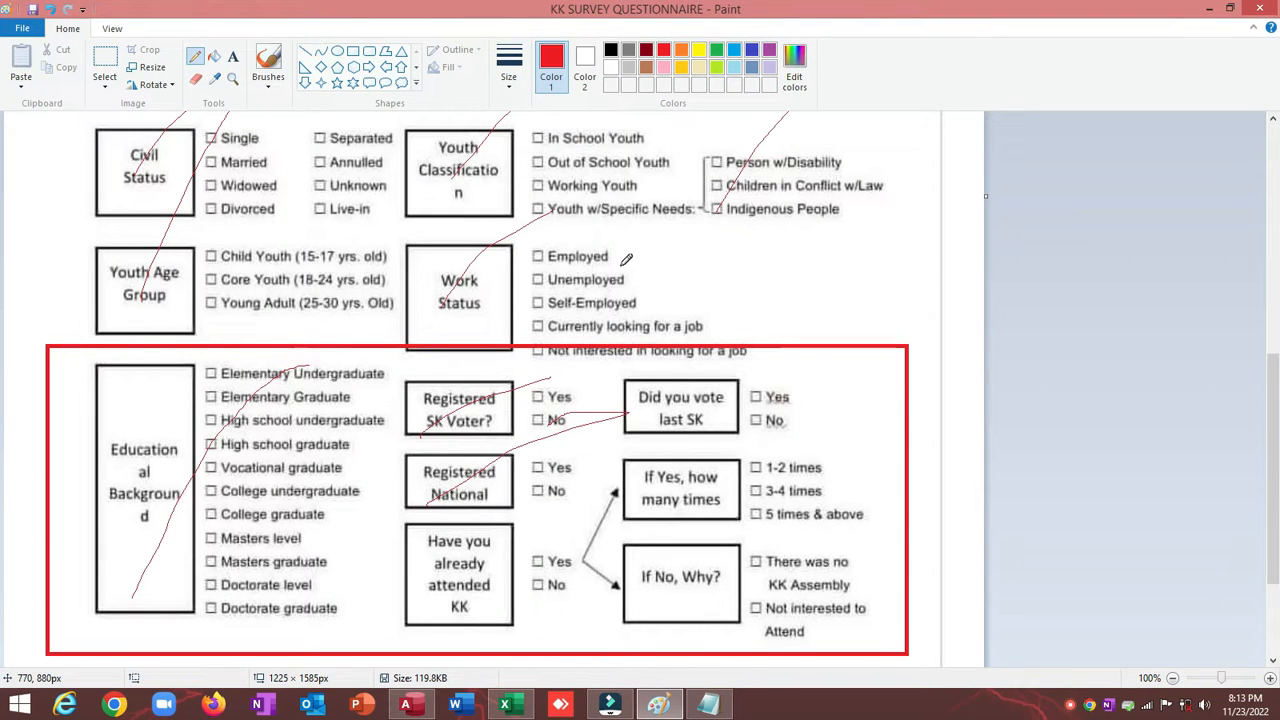
key(alt+Tab)
key(alt+Tab)
key(alt+Tab)
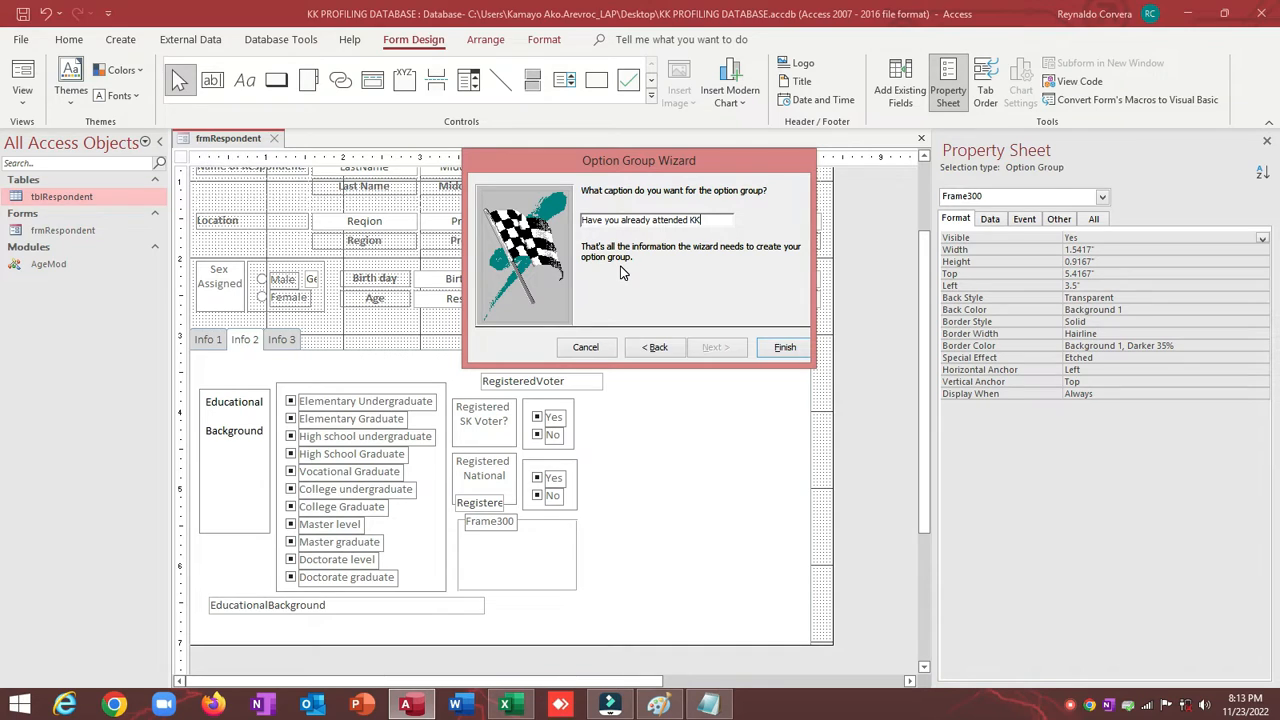
click(780, 349)
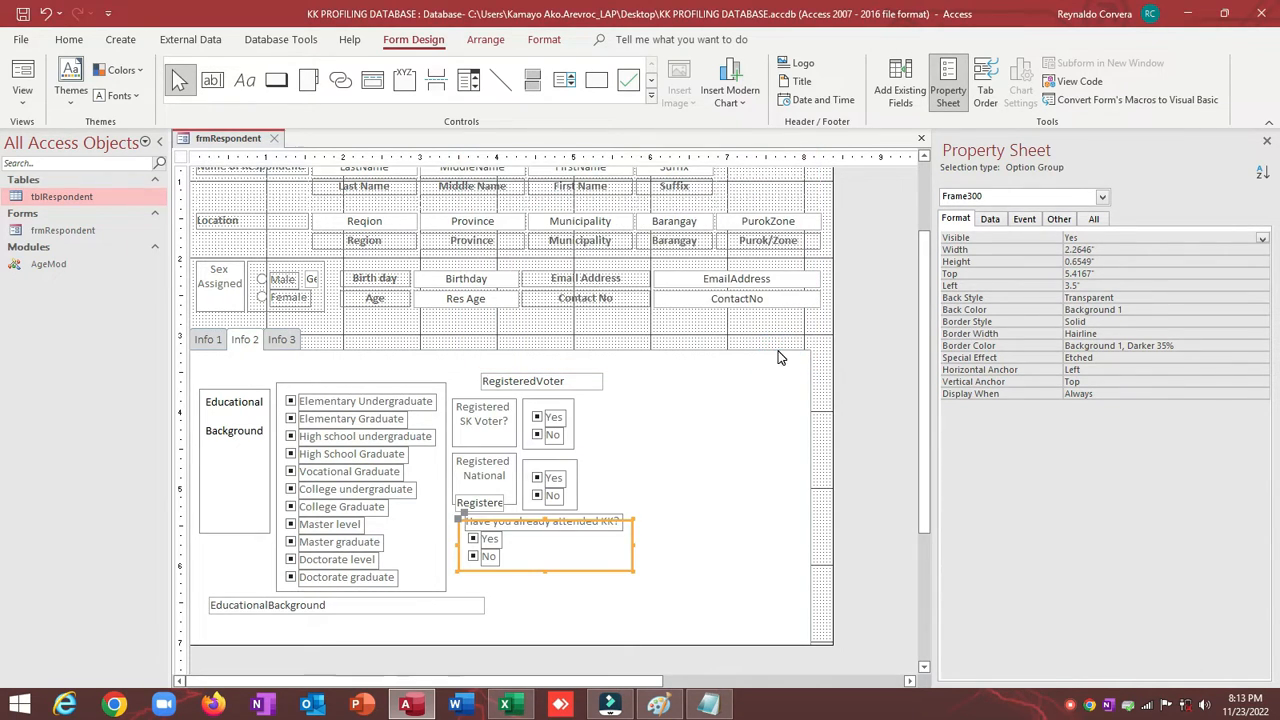
Move the attended KK option group clear to the right and left-align its caption label with the Registered National label
drag(558, 523, 674, 526)
click(600, 523)
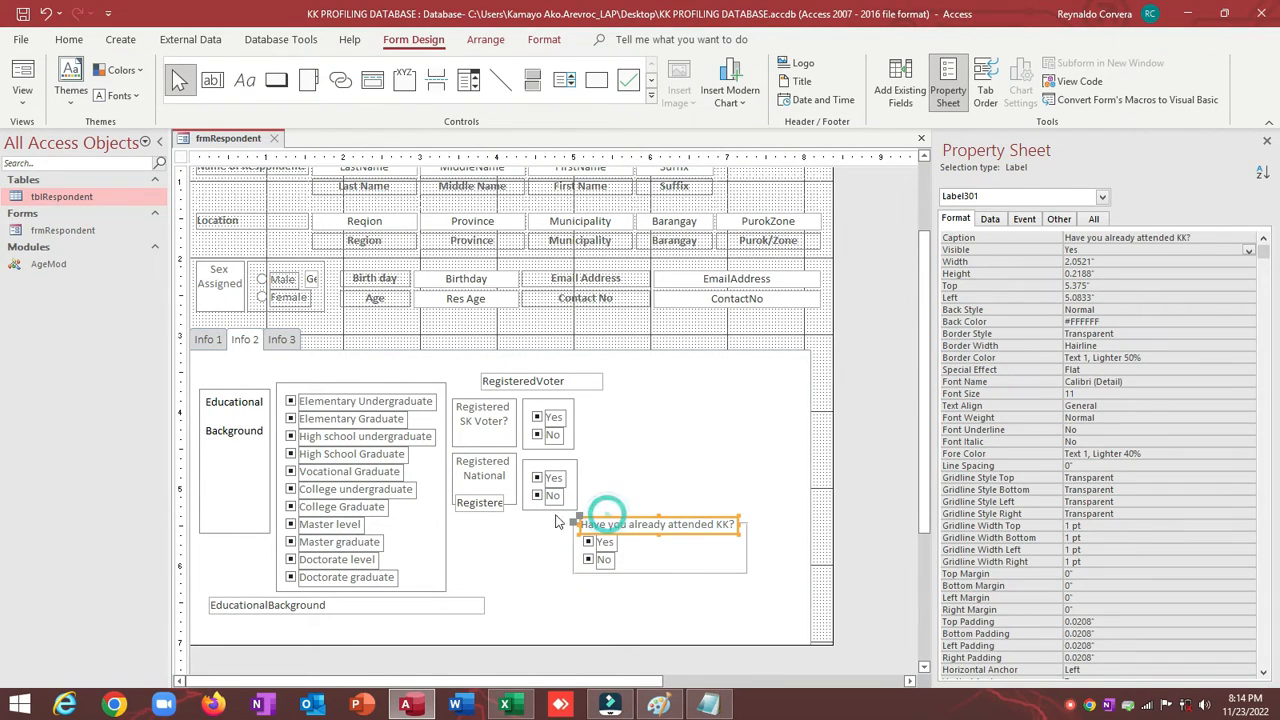
shift+click(492, 503)
click(497, 474)
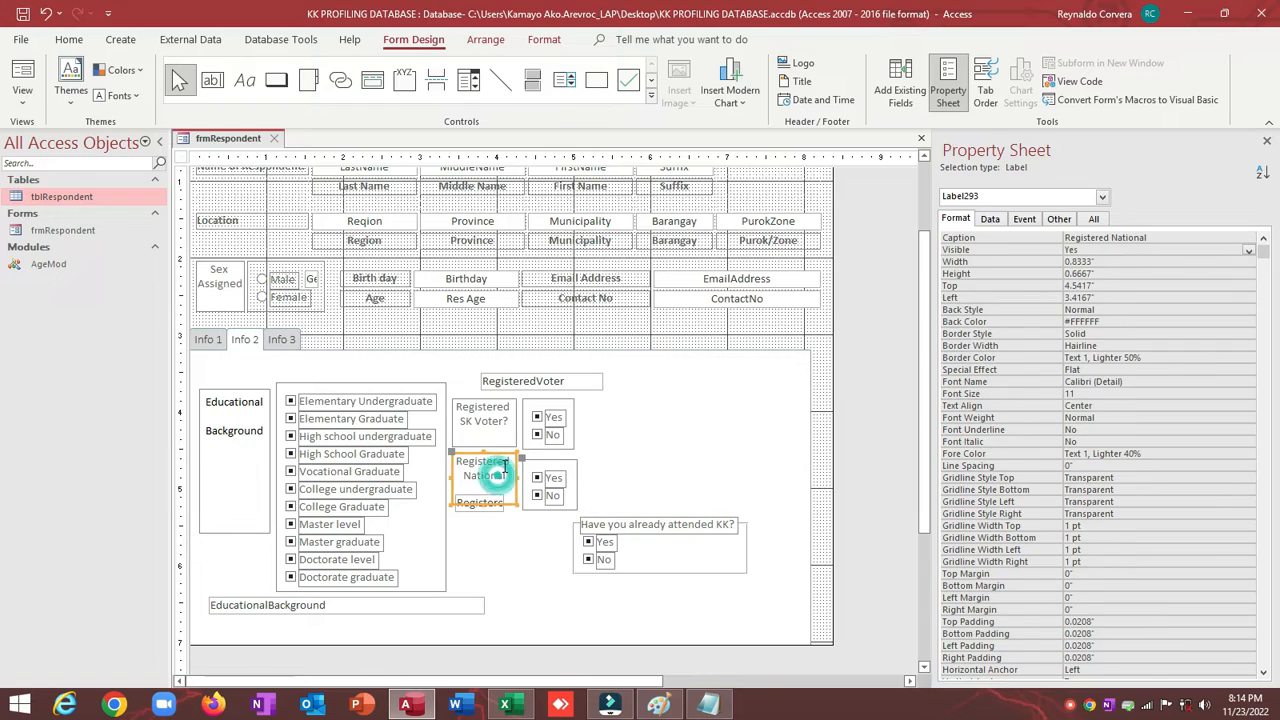
shift+click(586, 524)
right_click(603, 523)
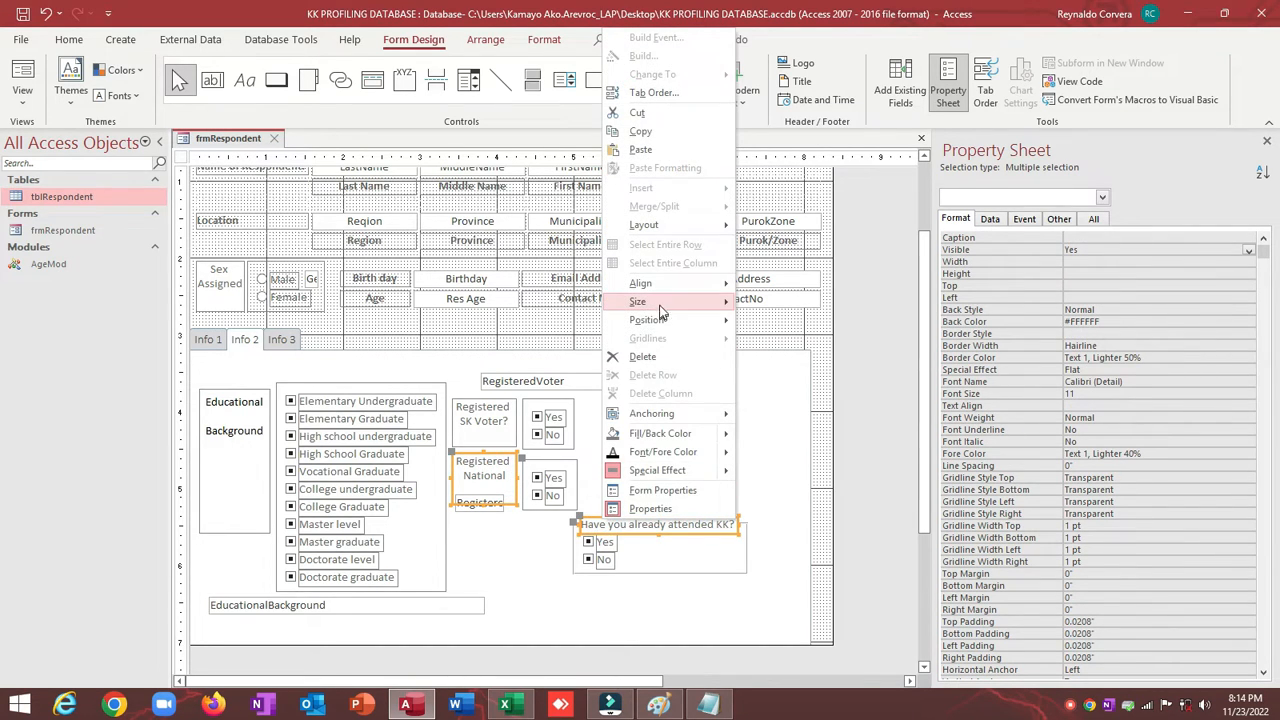
mouse_move(660, 284)
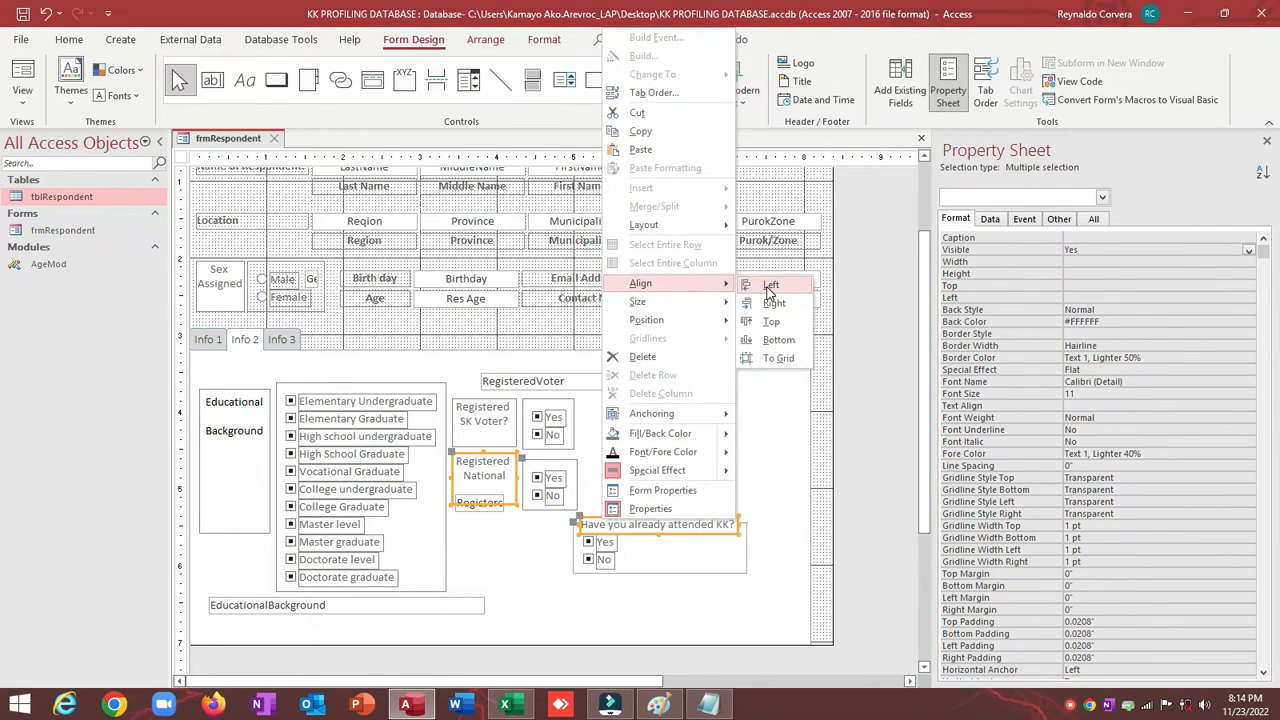
click(769, 284)
Match the attended KK caption label's width to the narrower Registered National label
right_click(500, 458)
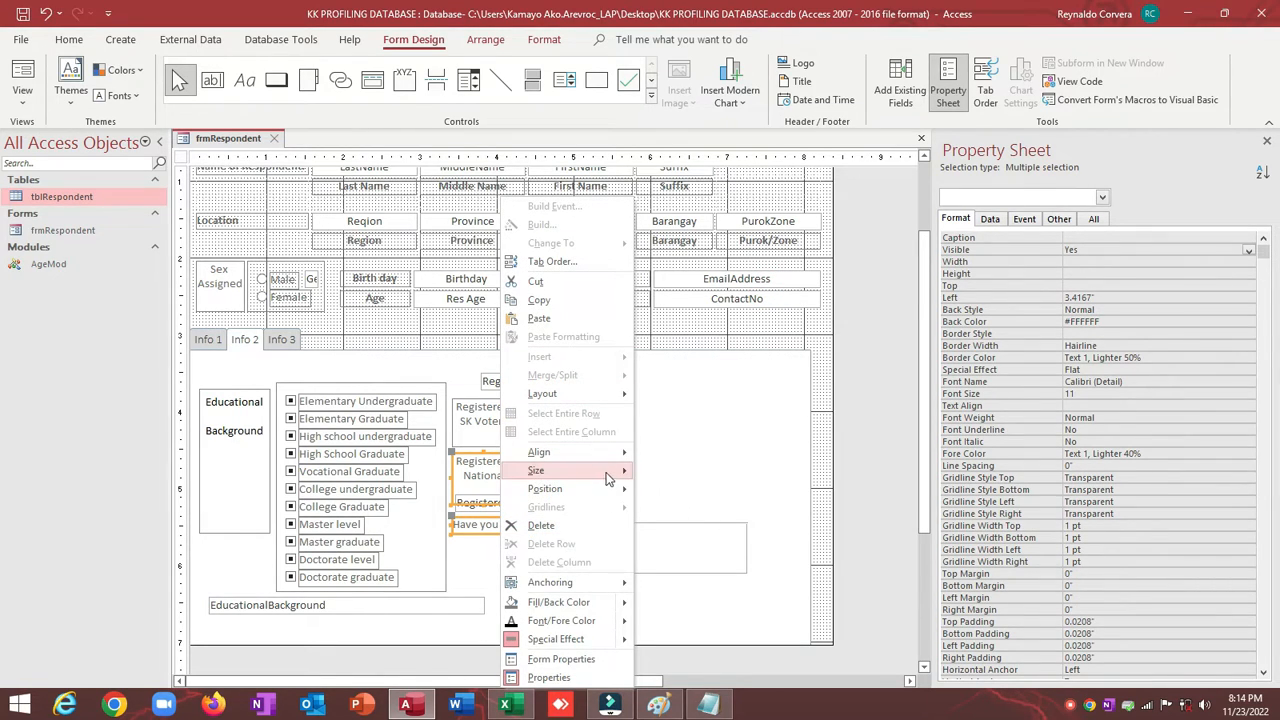
mouse_move(612, 471)
click(690, 566)
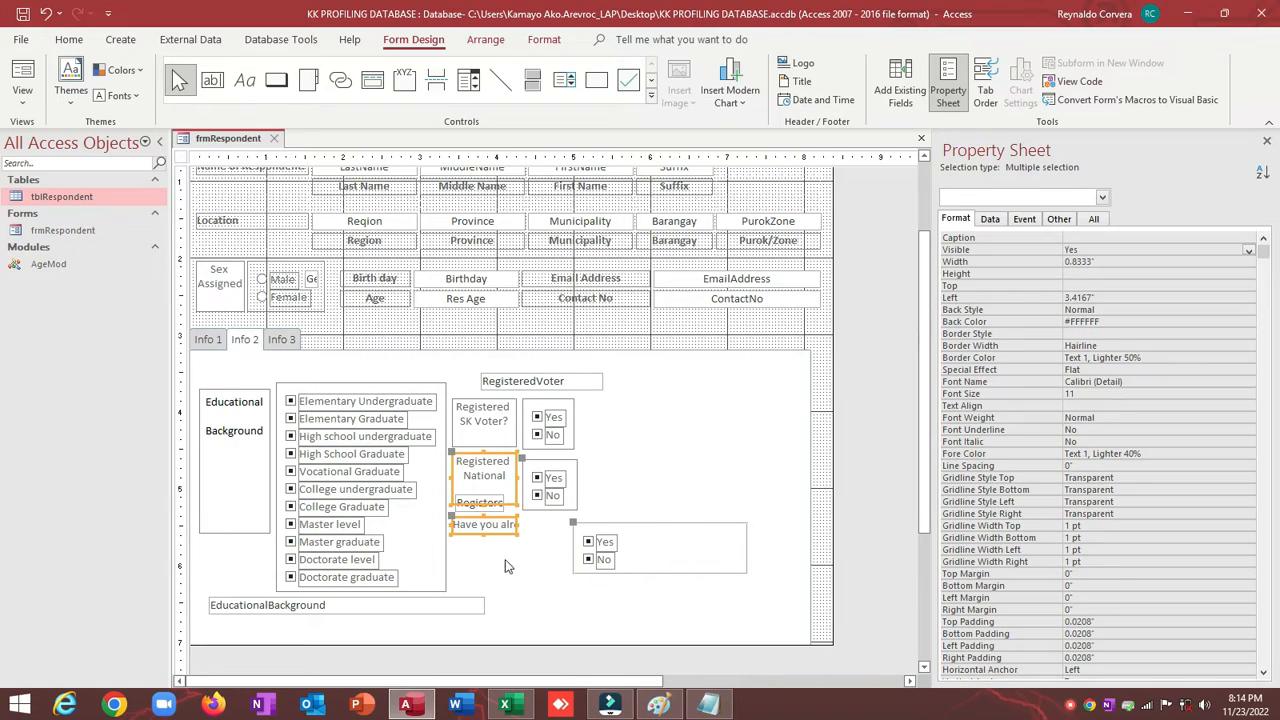
Stretch the attended KK caption label to about 0.92" high and center its text
click(502, 555)
click(494, 531)
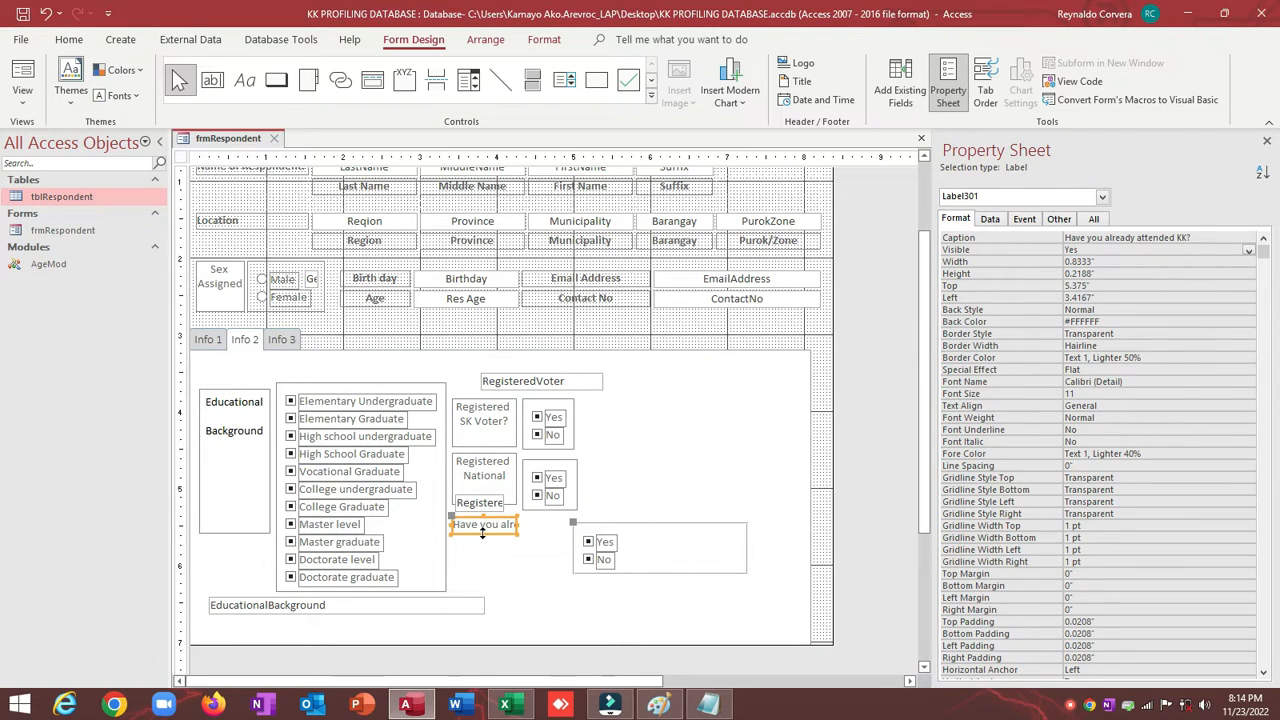
drag(482, 533, 484, 587)
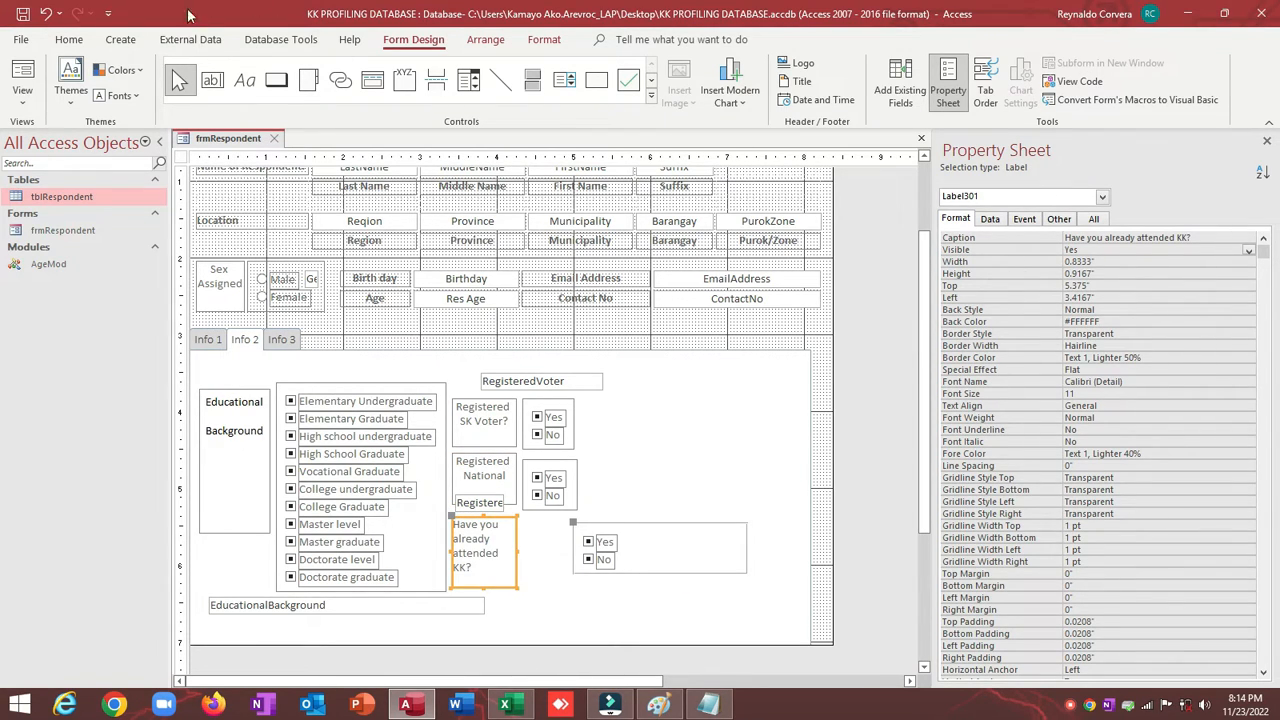
click(68, 39)
click(845, 95)
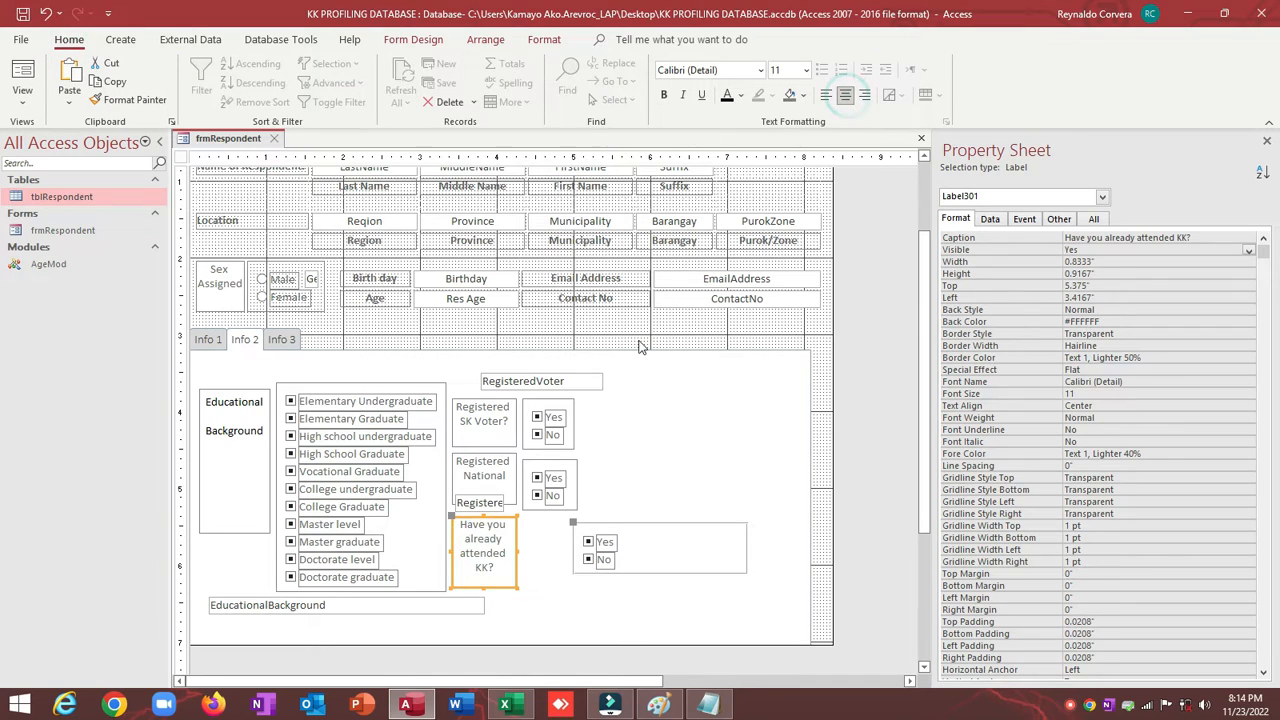
Shift the attended KK option group left so its frame lines up beneath the Registered National choices
click(563, 403)
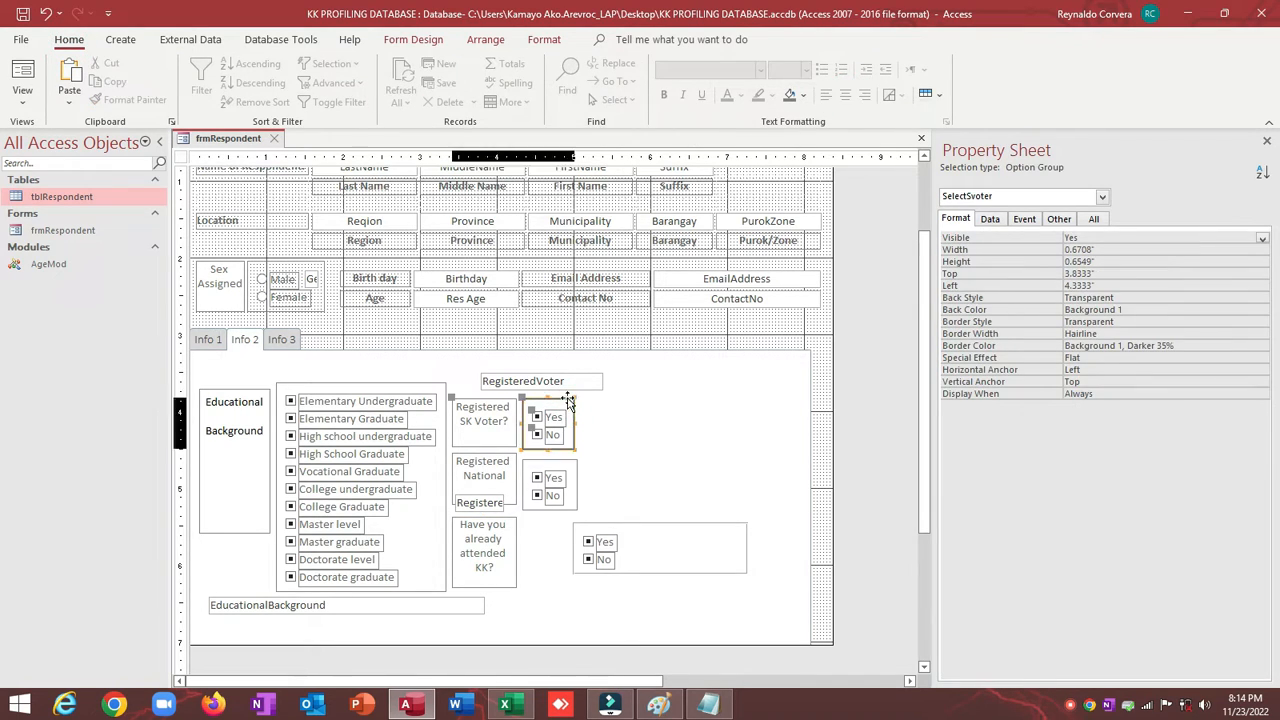
drag(601, 490, 580, 522)
click(600, 480)
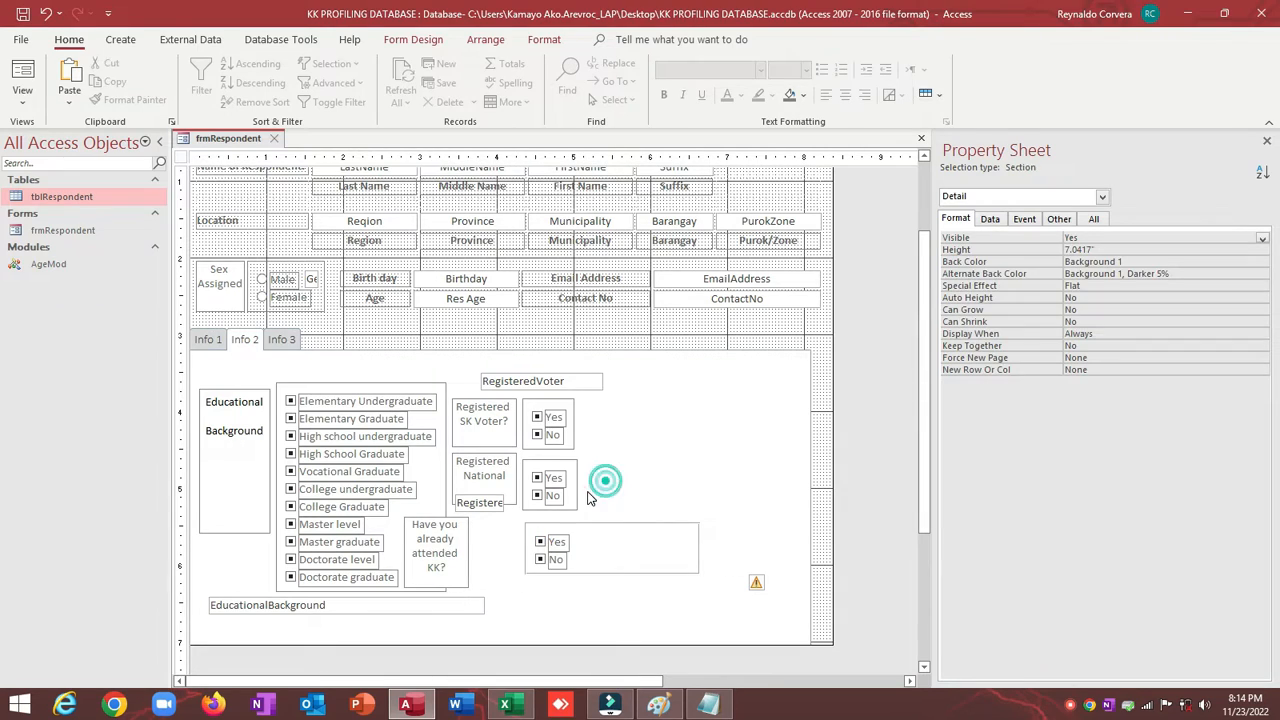
Undo the last leftward move of the attended KK option group and clear the selection
key(ctrl+z)
click(627, 471)
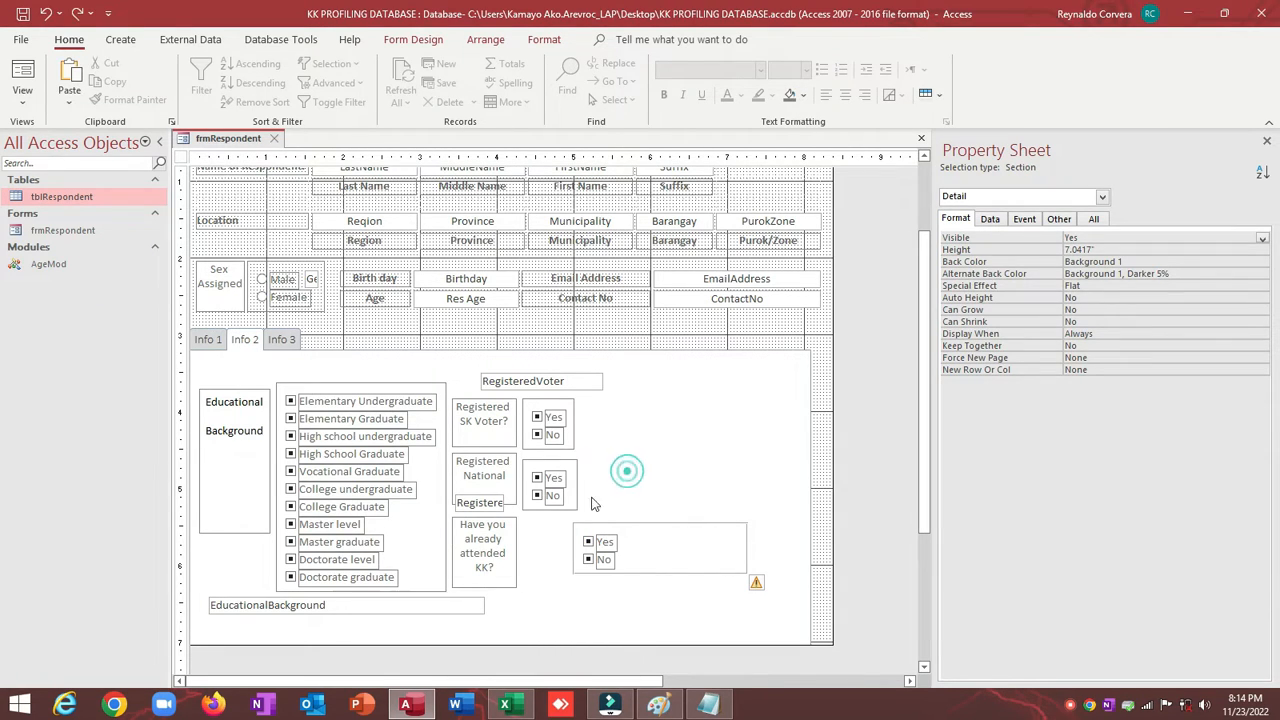
Left-align the three caption labels for SK Voter, National and attended KK, and size them to the narrowest
click(466, 537)
shift+click(507, 446)
shift+click(500, 470)
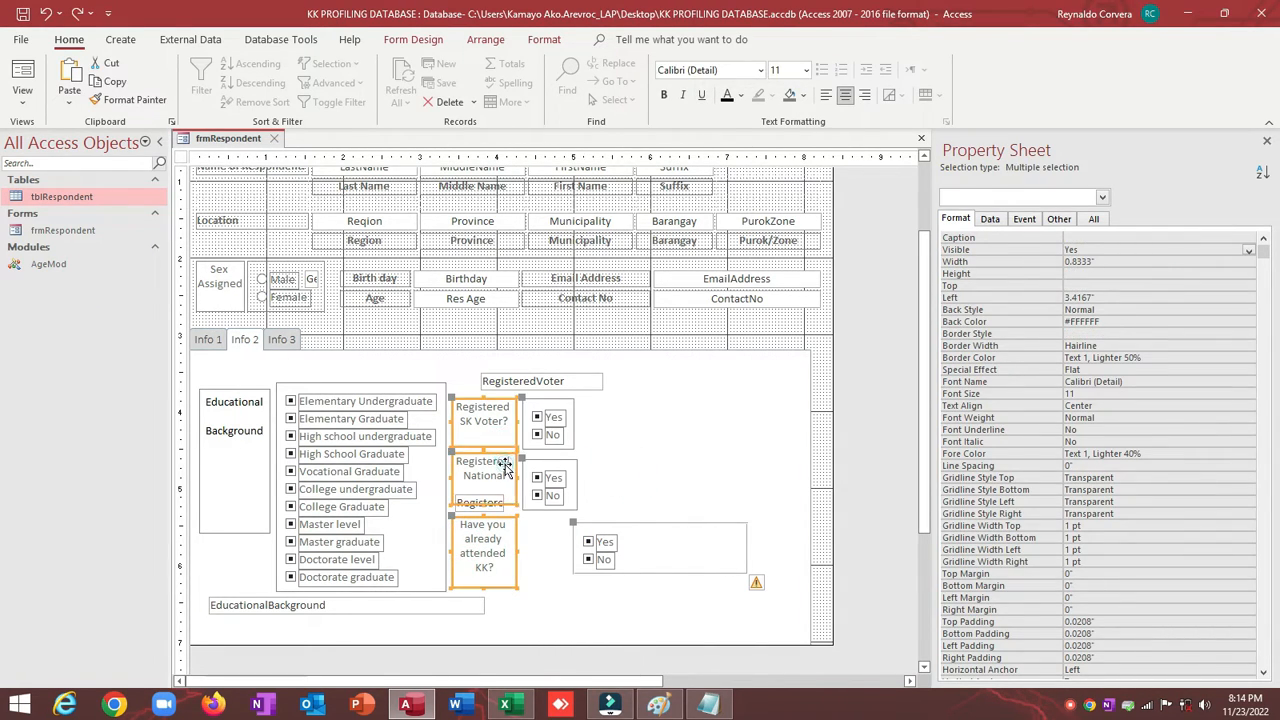
right_click(504, 467)
mouse_move(560, 457)
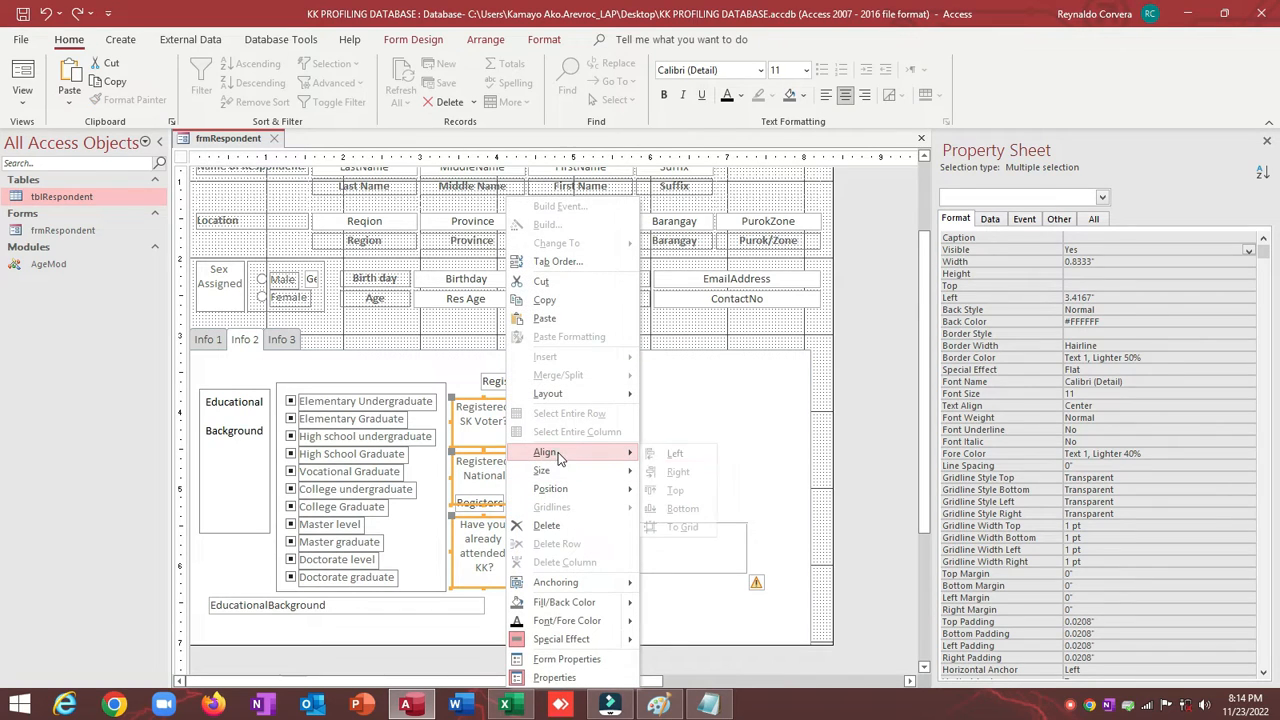
click(670, 453)
right_click(507, 470)
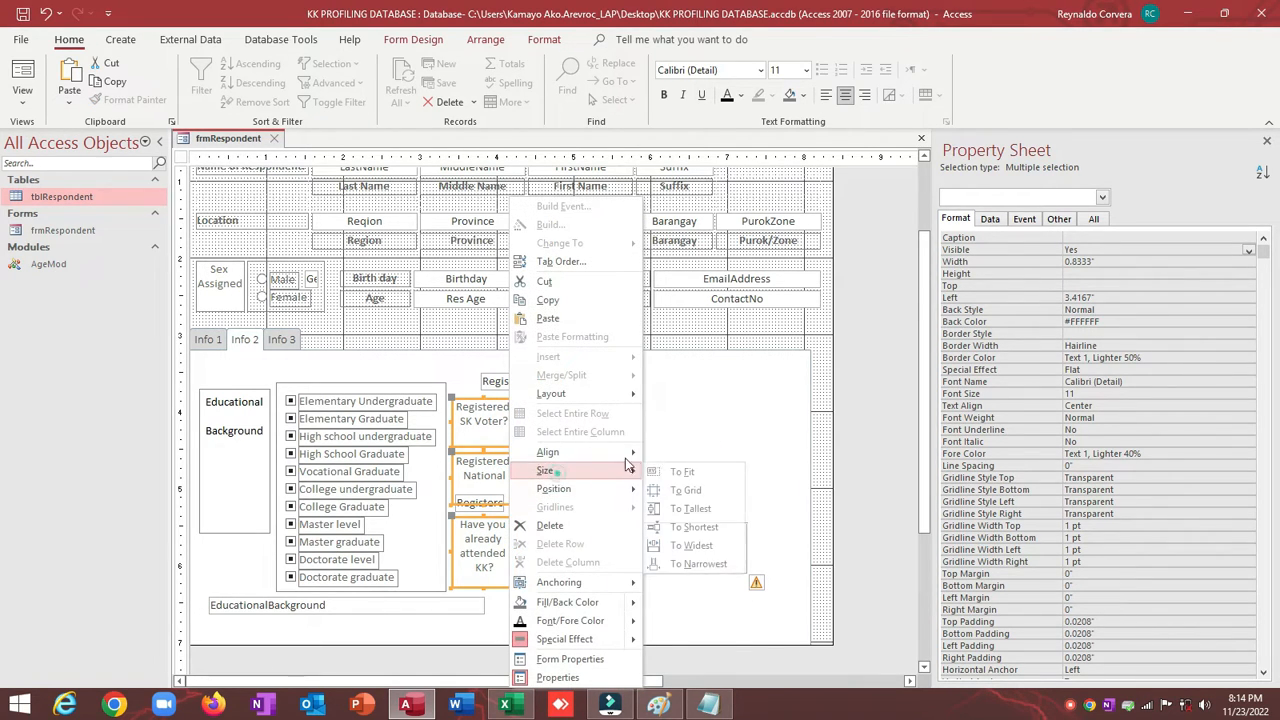
click(675, 563)
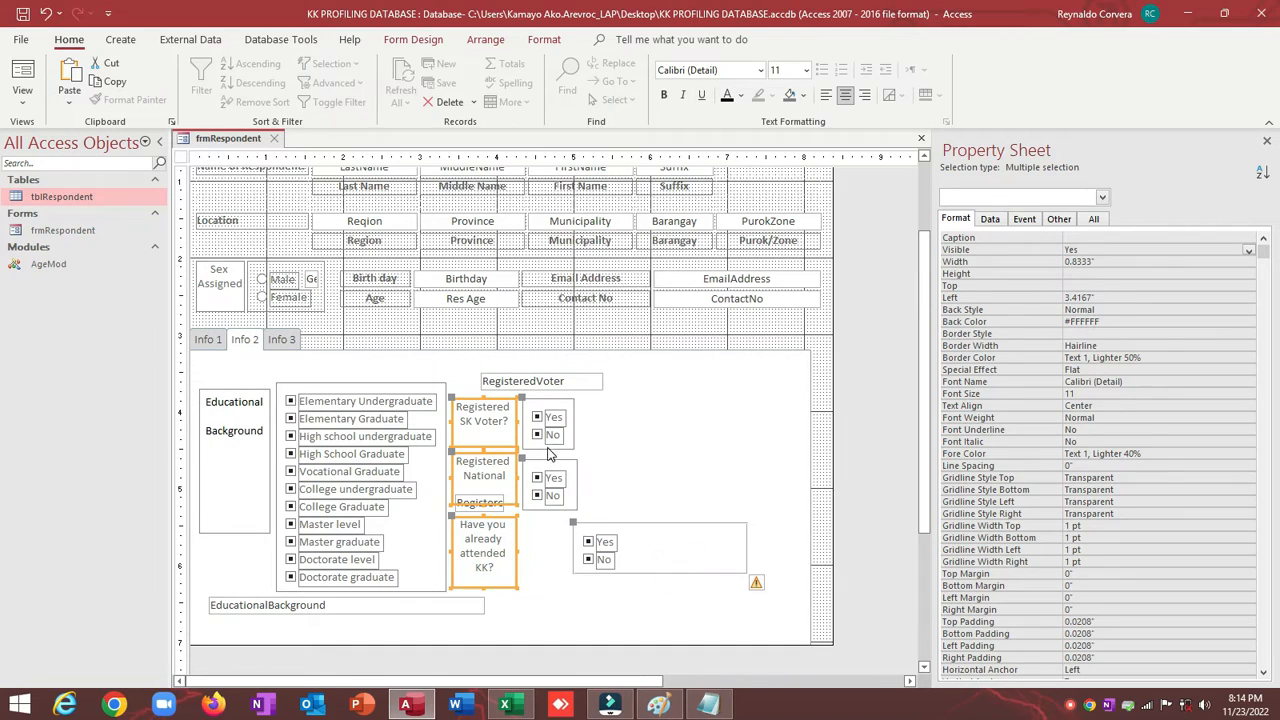
Left-align the attended KK option group frame with the Registered SK Voter and Registered National frames
click(547, 447)
shift+click(572, 462)
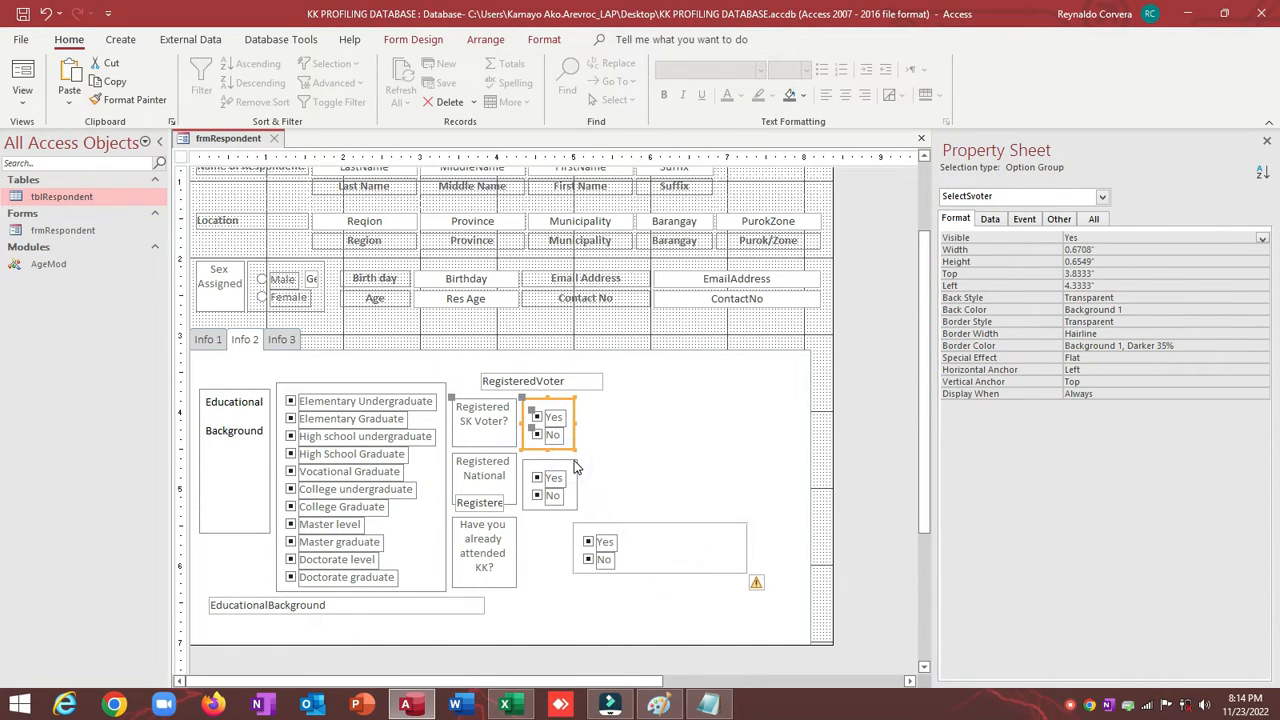
shift+click(621, 525)
right_click(621, 525)
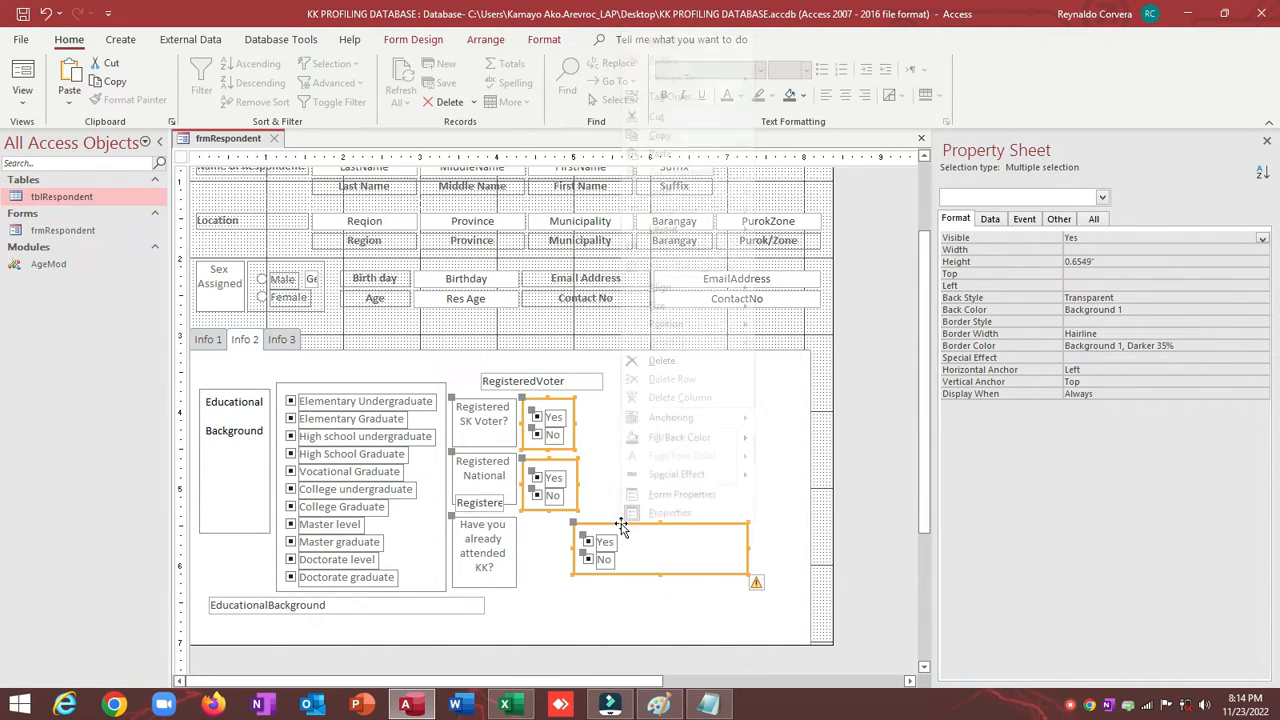
mouse_move(673, 294)
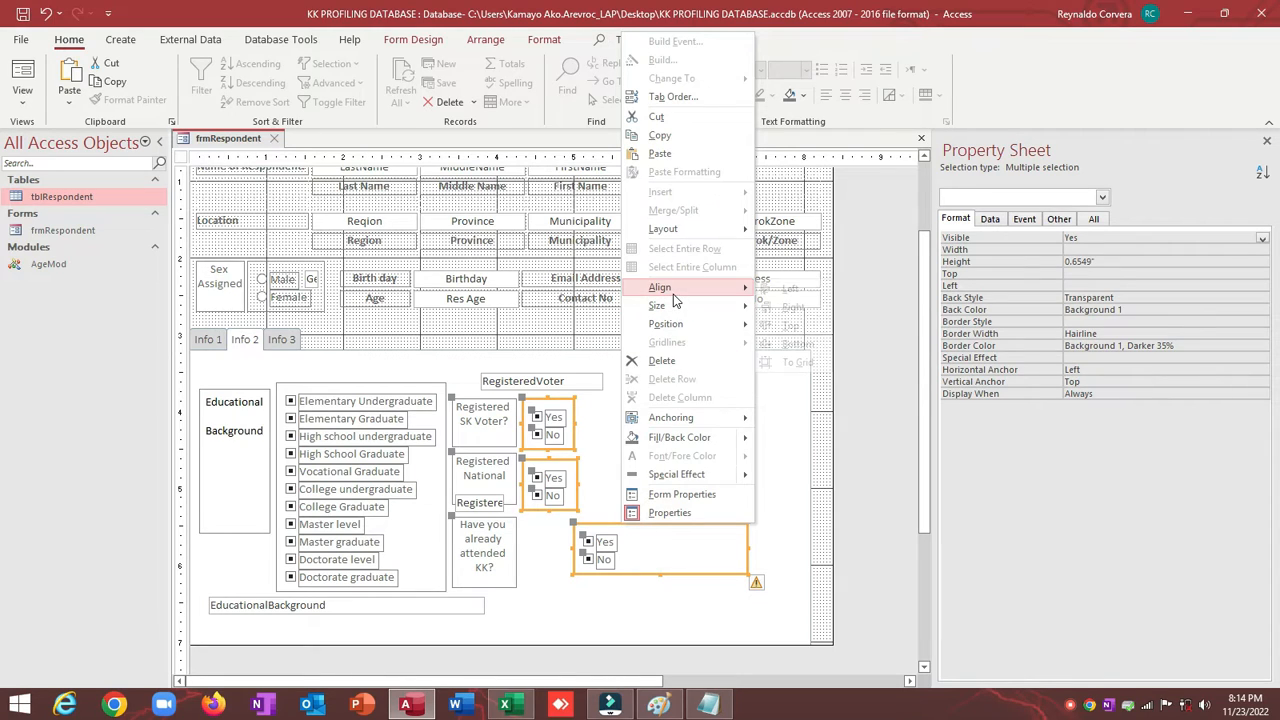
click(790, 289)
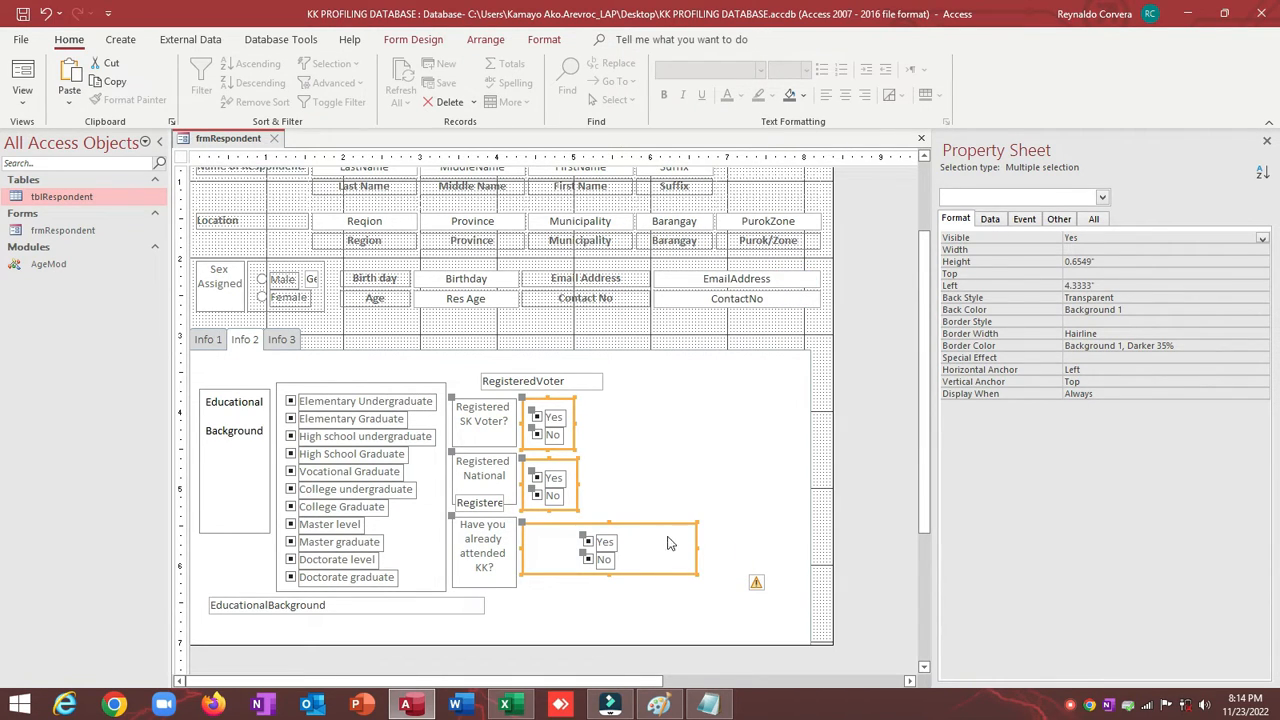
click(651, 450)
Left-align the attended KK group's two check boxes with the Registered National Yes check box
click(537, 478)
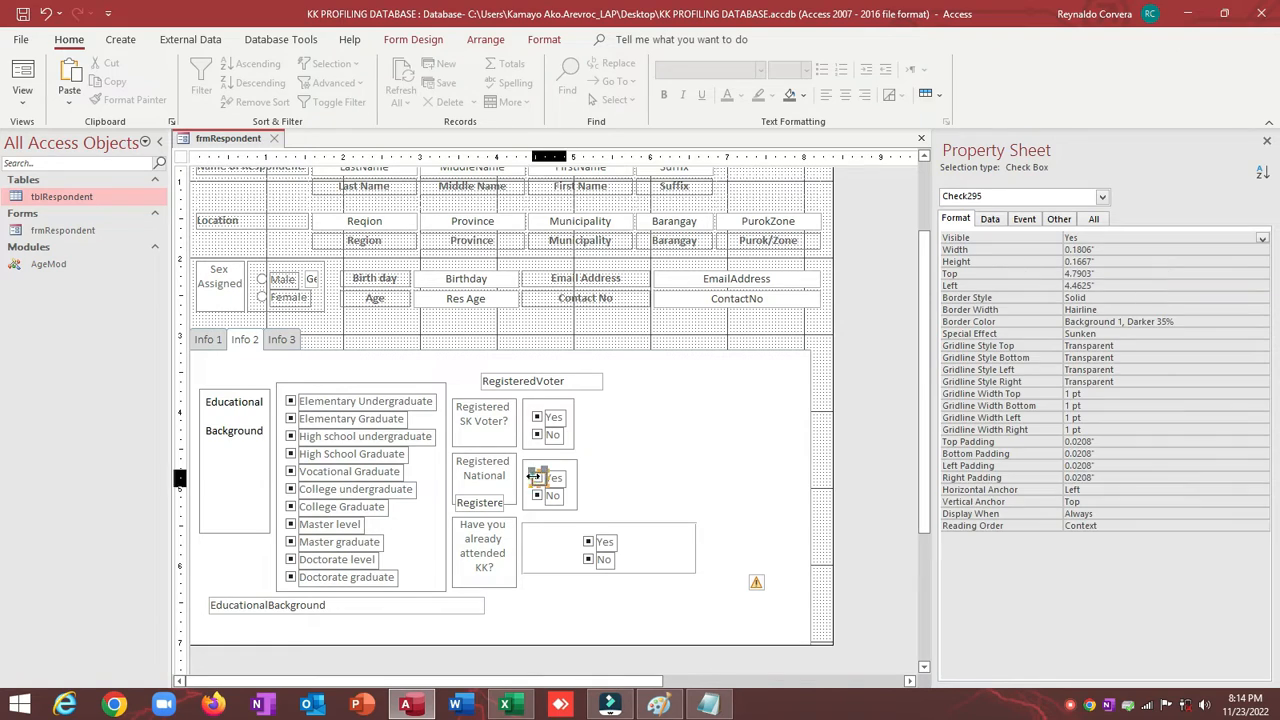
shift+click(594, 543)
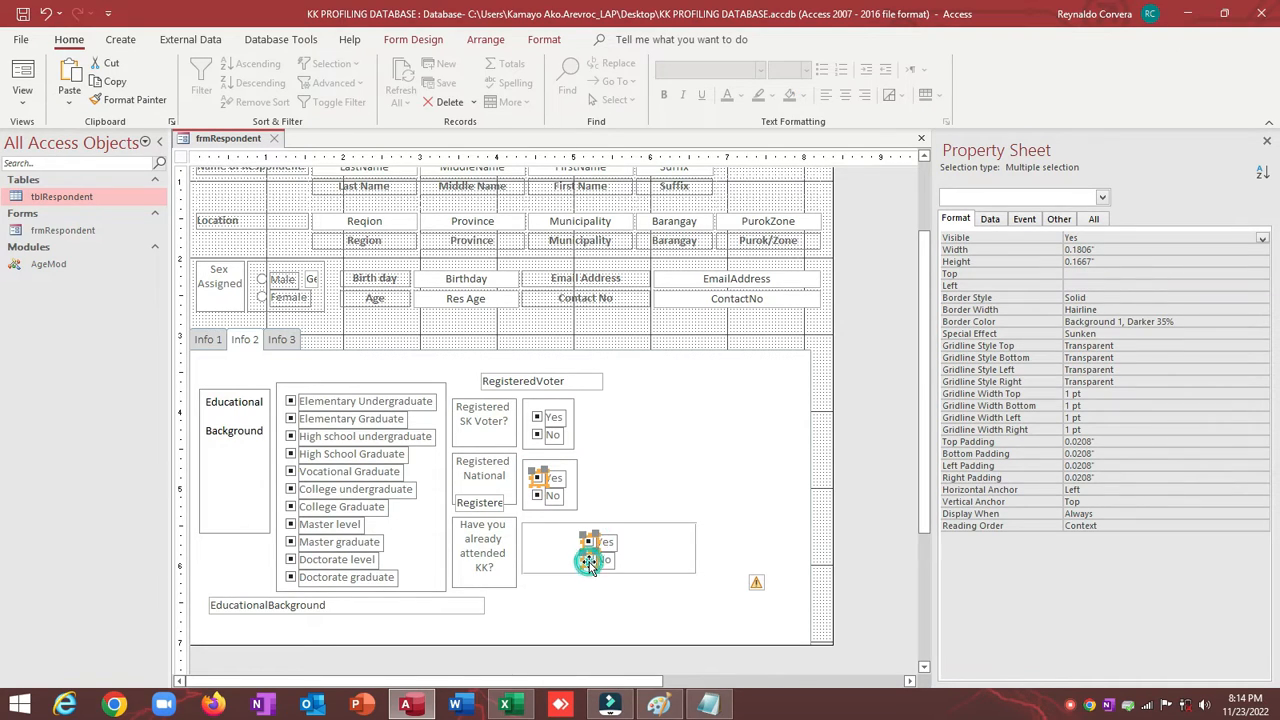
right_click(589, 546)
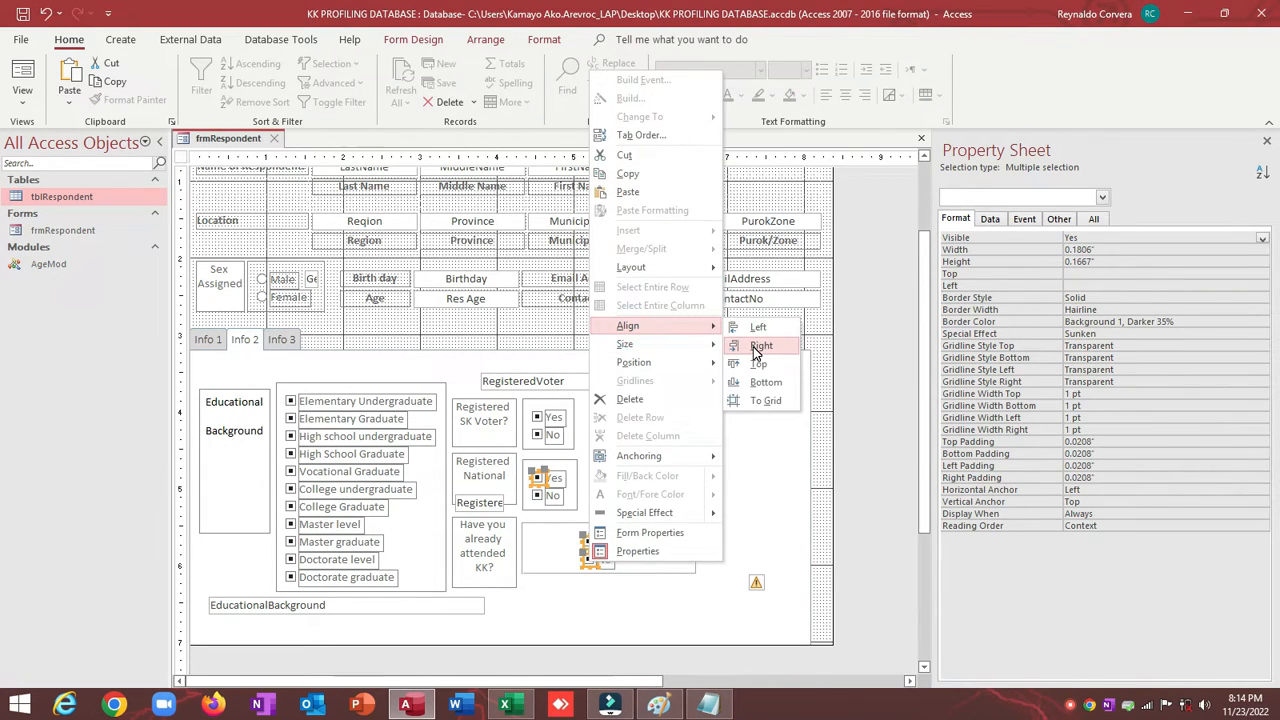
click(752, 345)
key(ctrl+z)
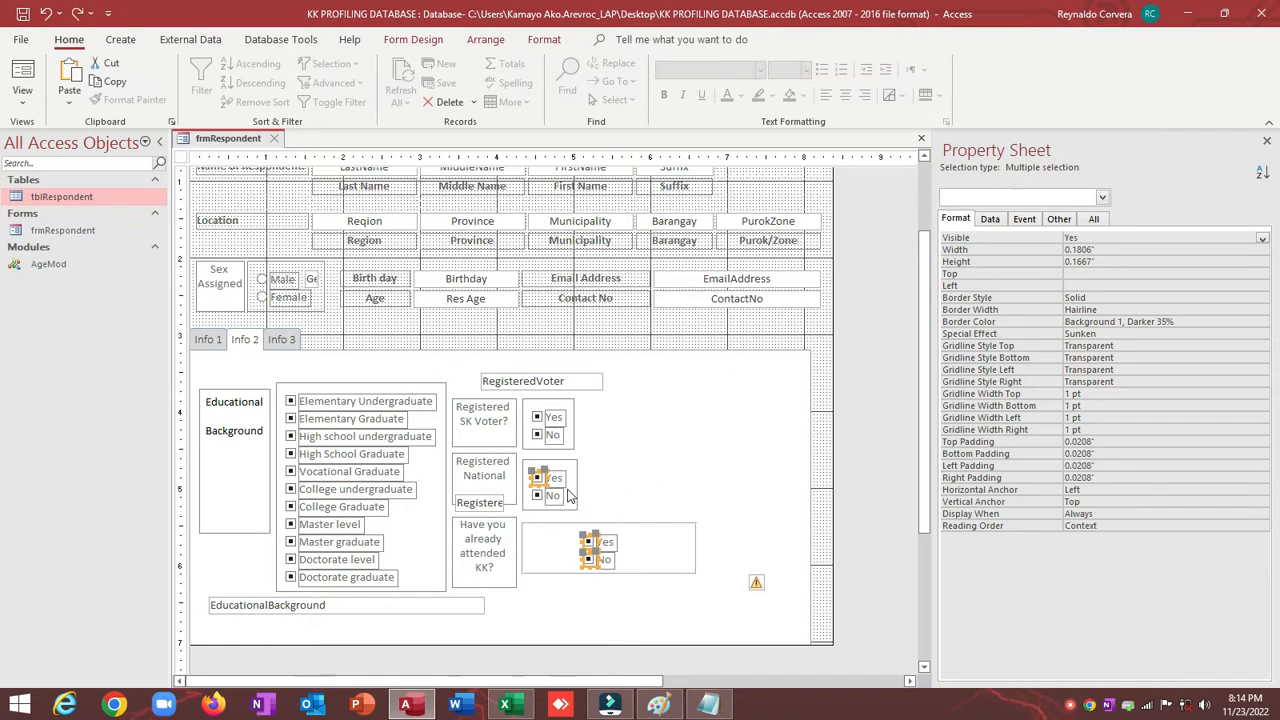
right_click(589, 540)
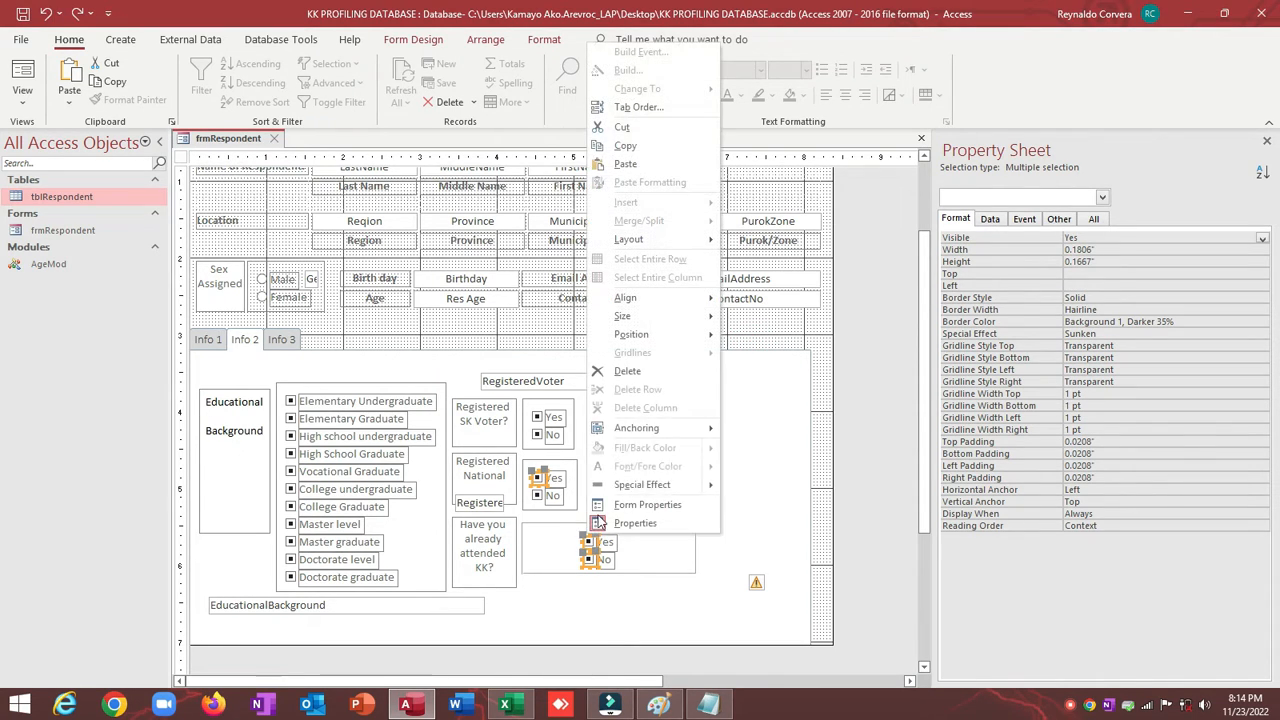
mouse_move(690, 298)
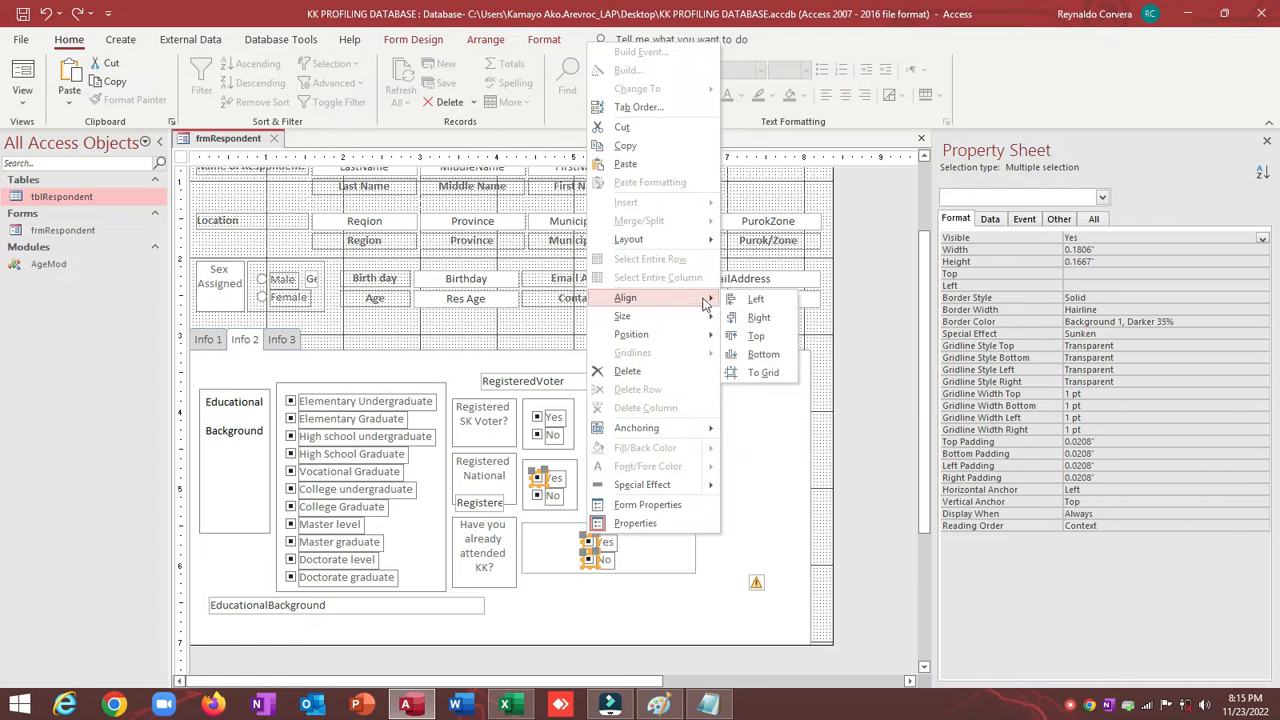
click(742, 300)
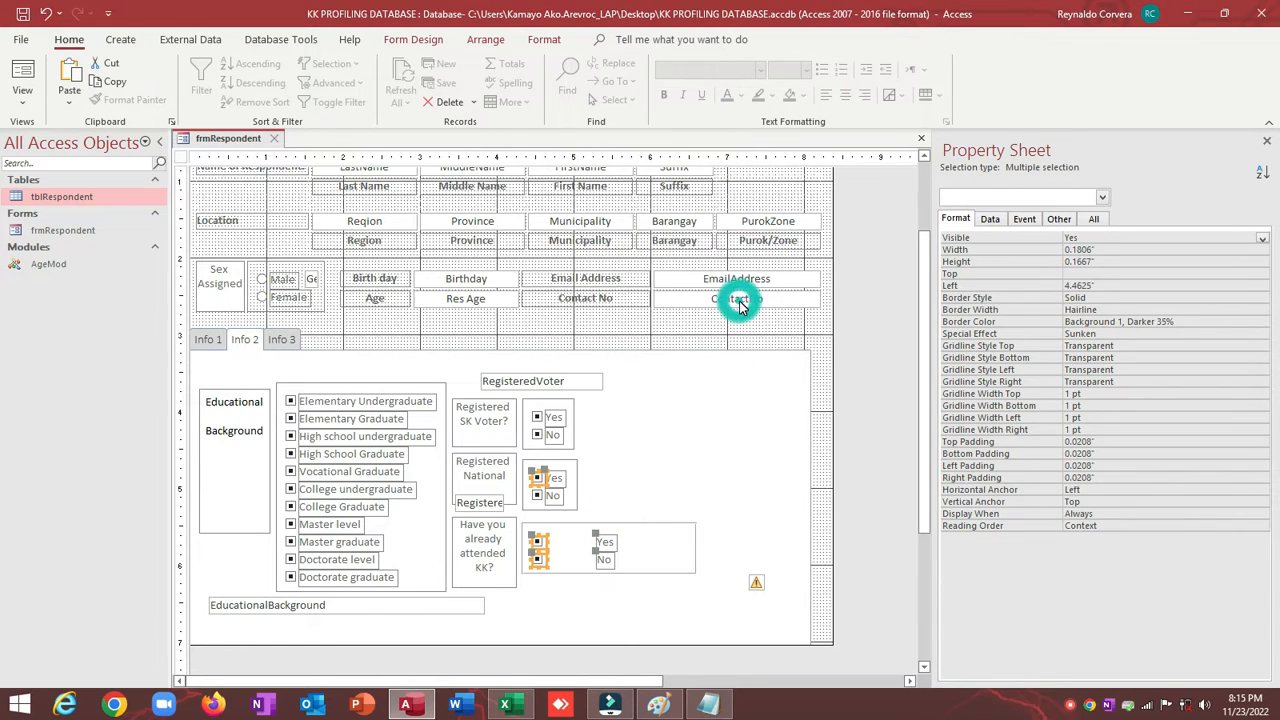
click(641, 447)
Left-align the attended KK group's Yes and No labels with the Registered National No label
click(553, 486)
shift+click(604, 545)
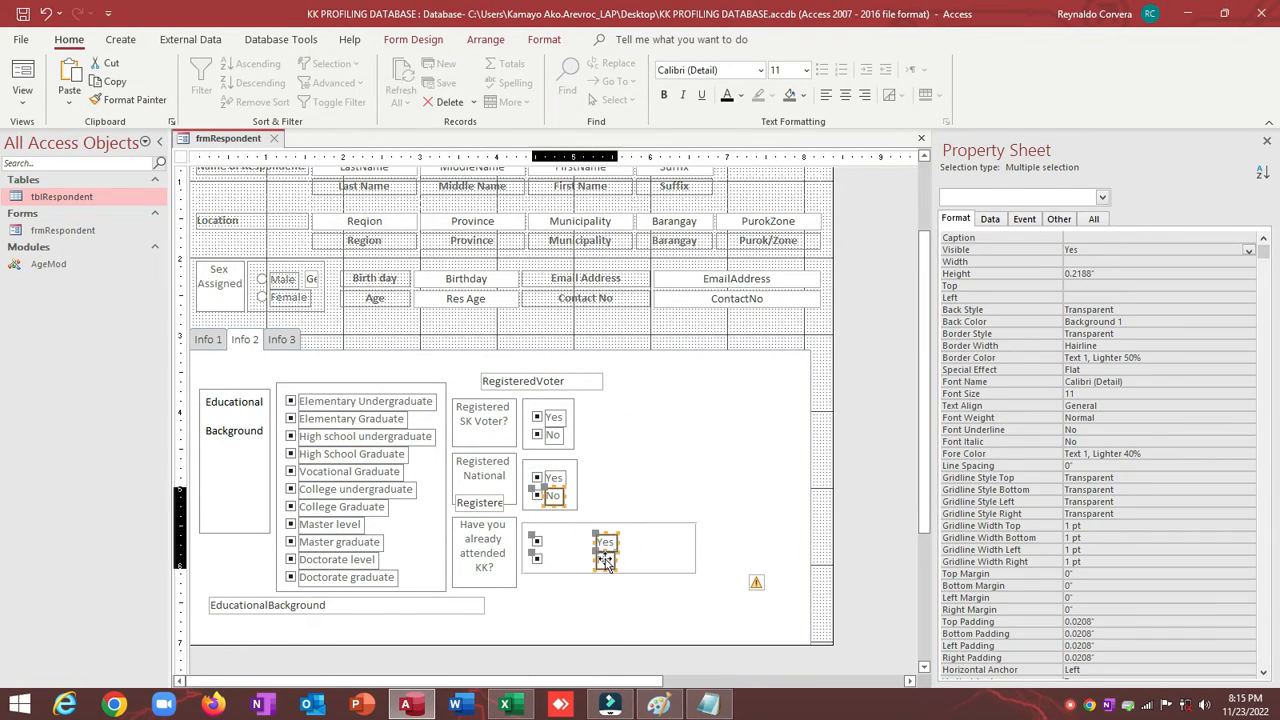
right_click(560, 500)
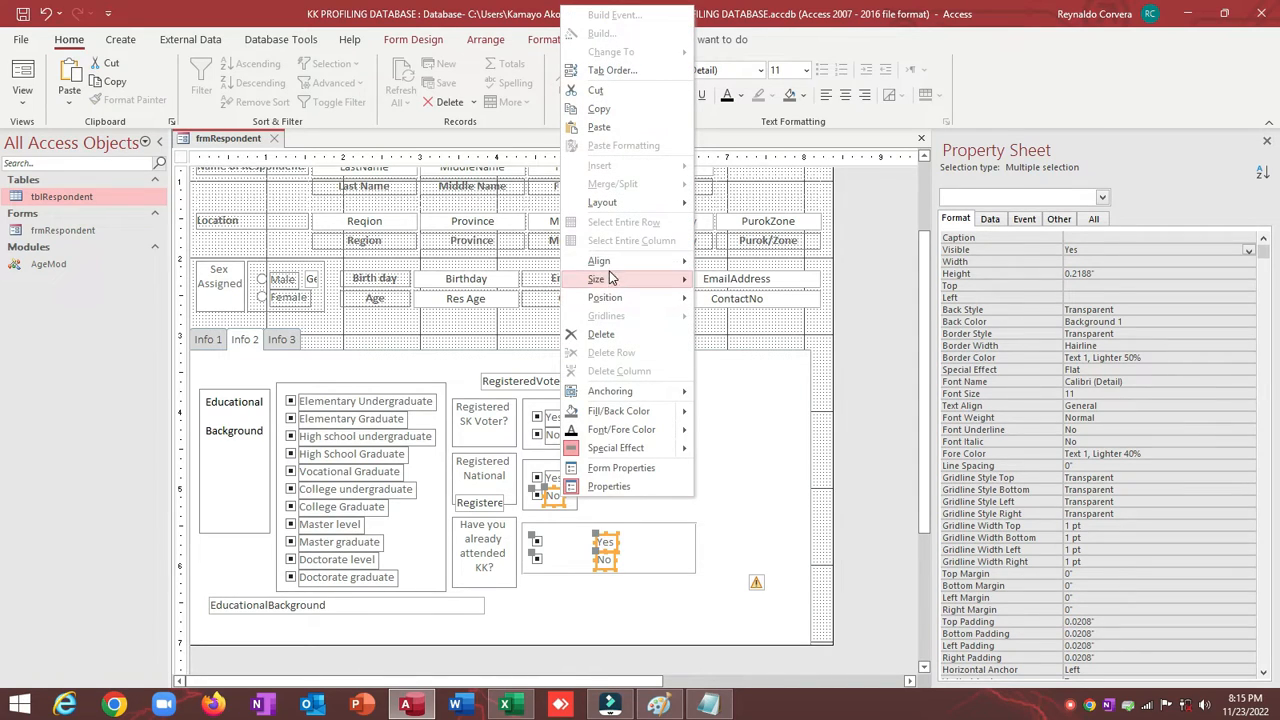
mouse_move(660, 261)
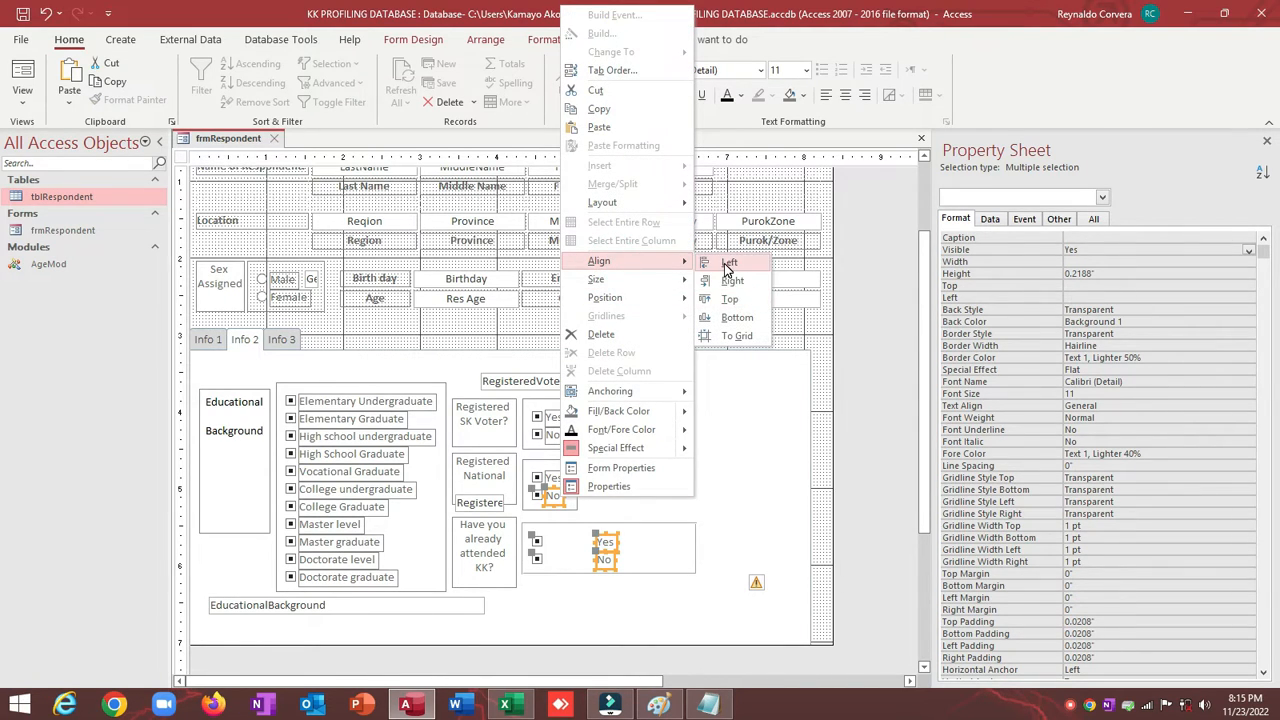
click(729, 262)
Match the attended KK frame's width to the narrower Registered National frame
click(577, 510)
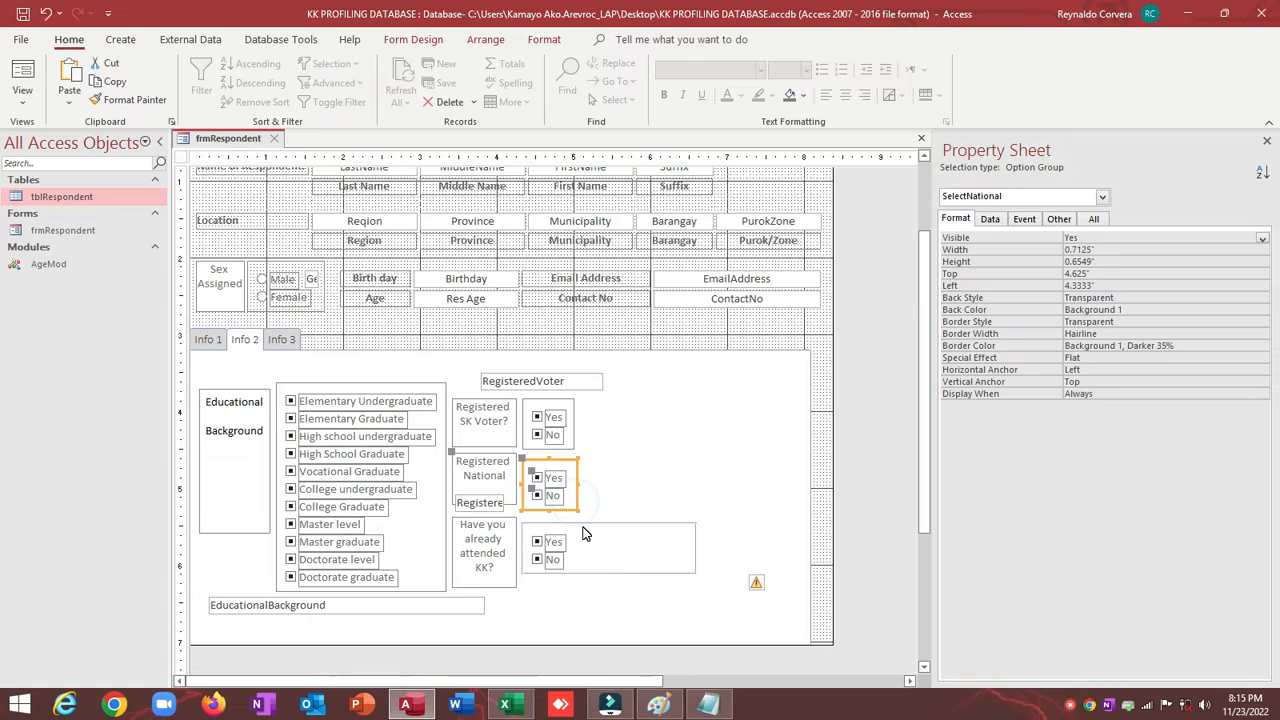
shift+click(585, 530)
right_click(581, 523)
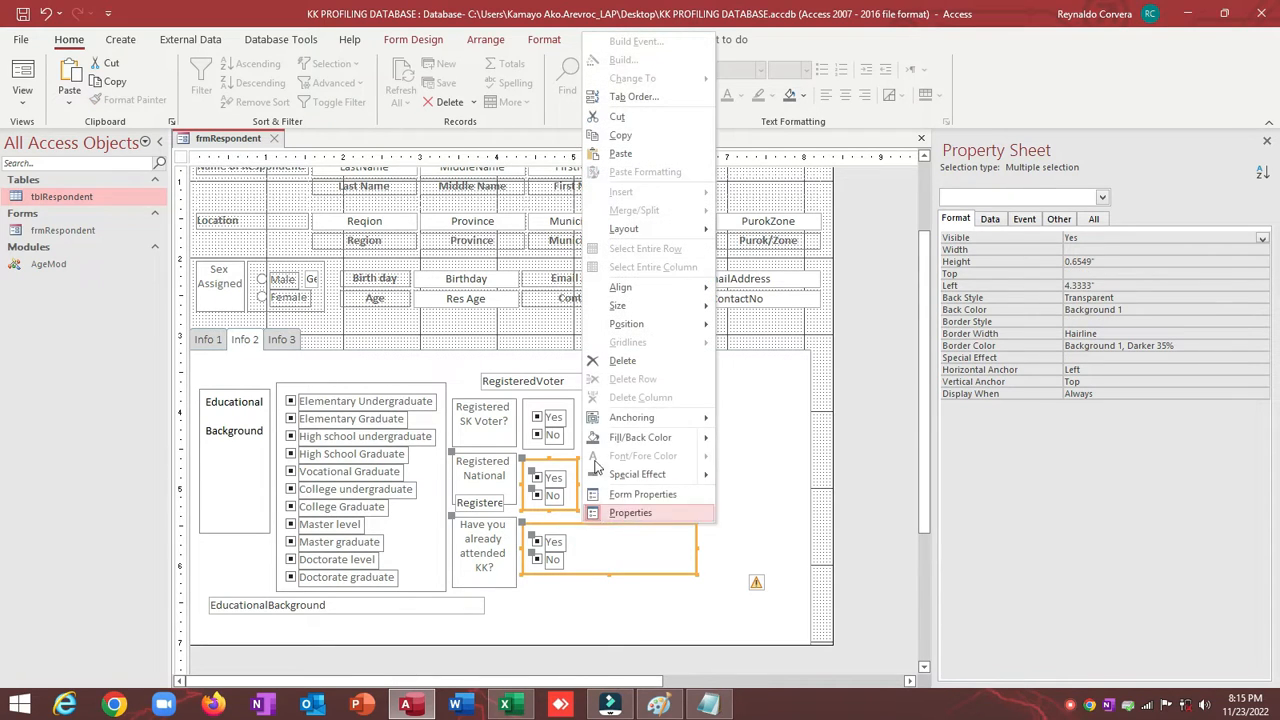
mouse_move(625, 306)
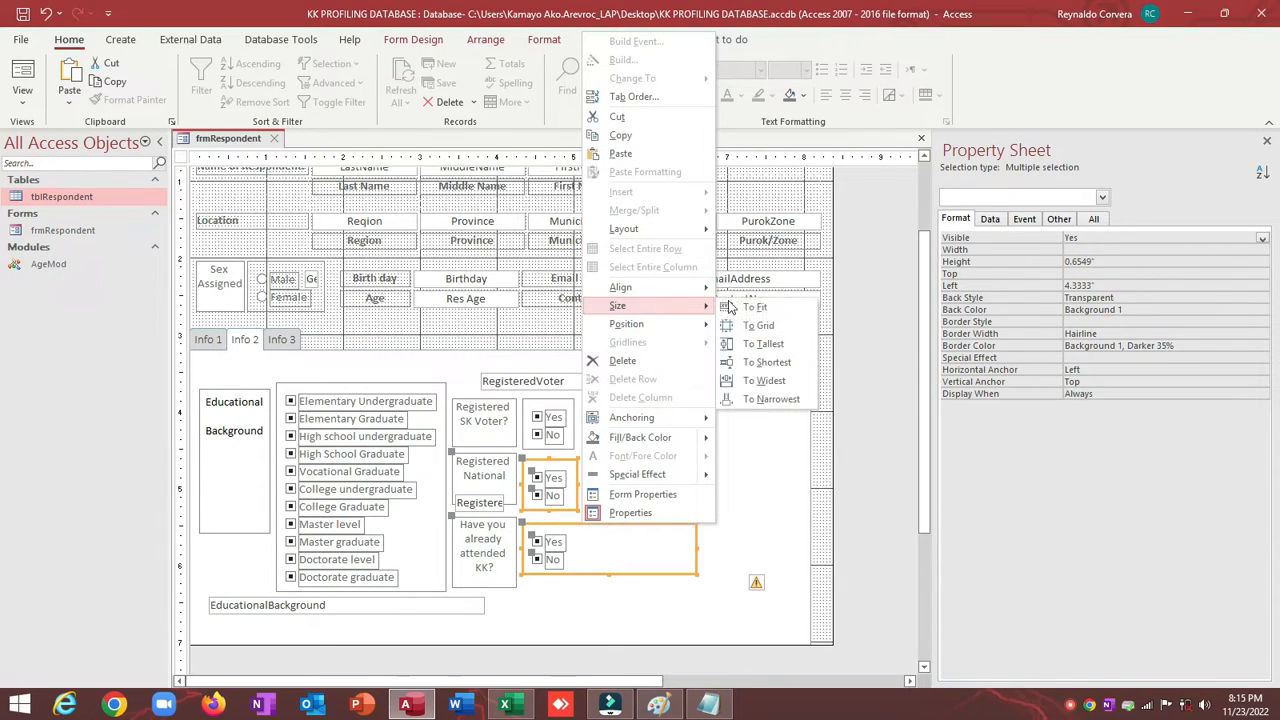
click(757, 400)
click(665, 418)
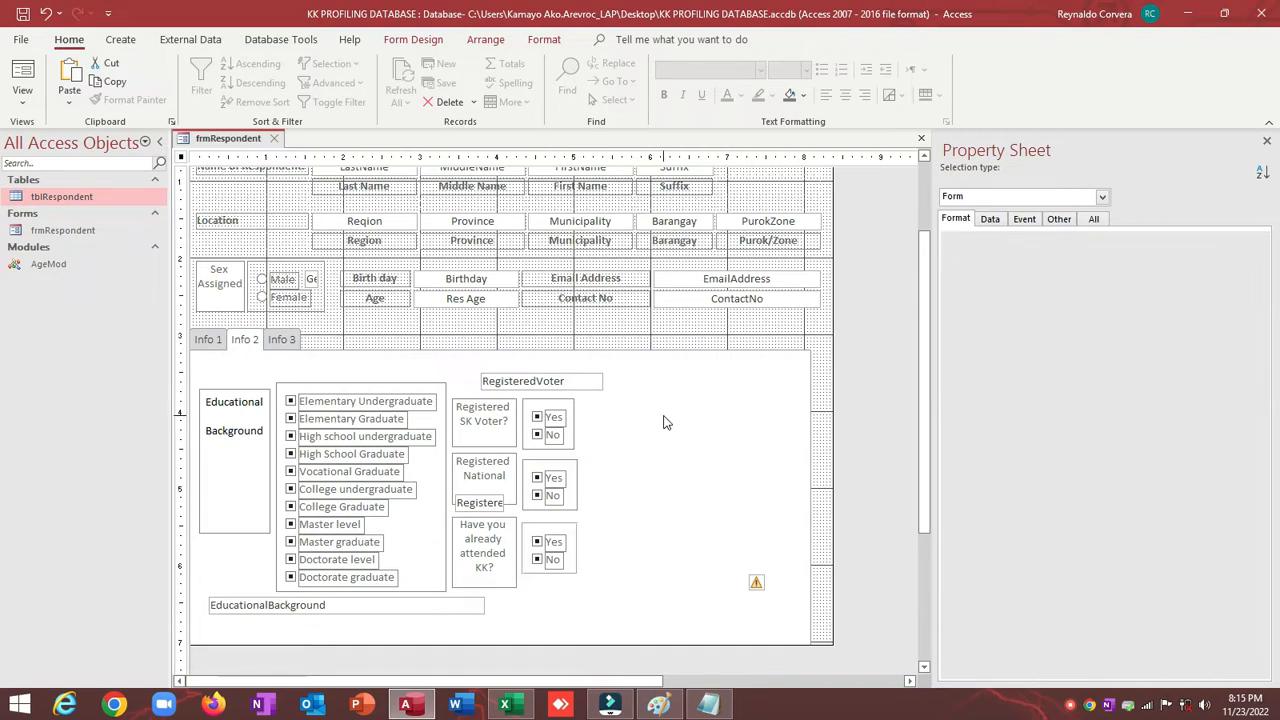
Size all three Yes/No option group frames to the widest of them
click(576, 448)
shift+click(576, 462)
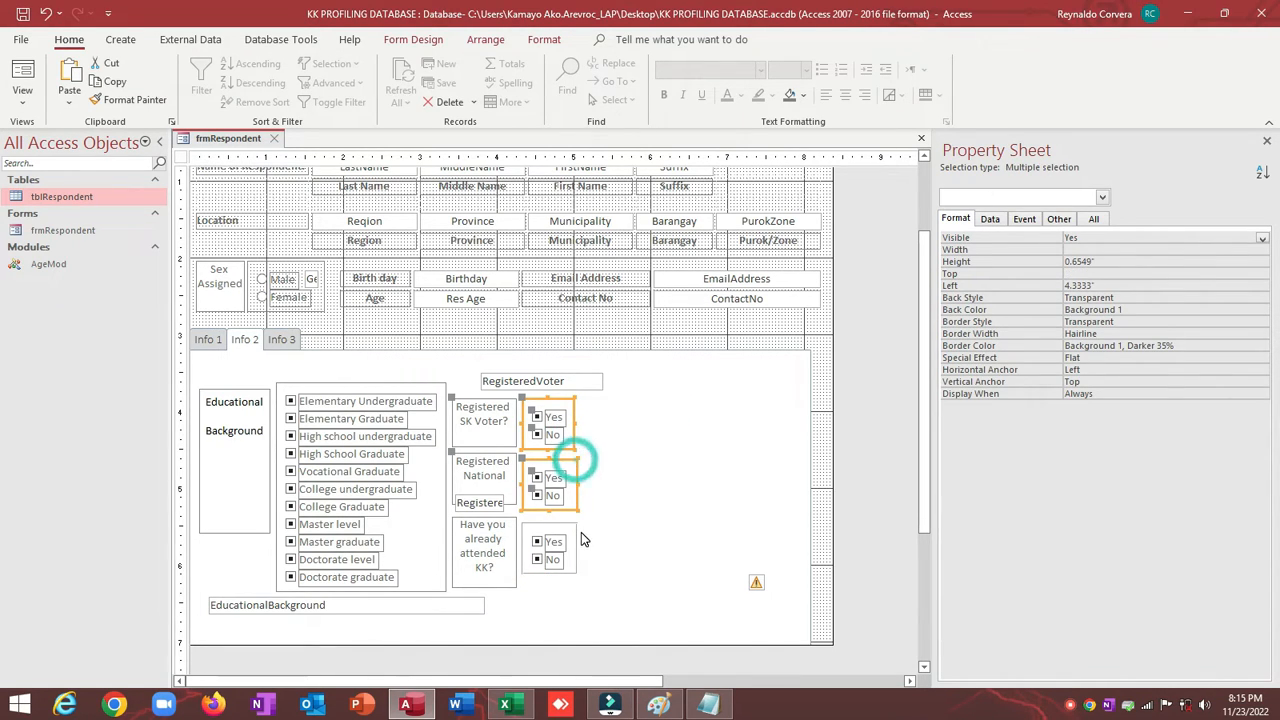
shift+click(576, 528)
right_click(575, 522)
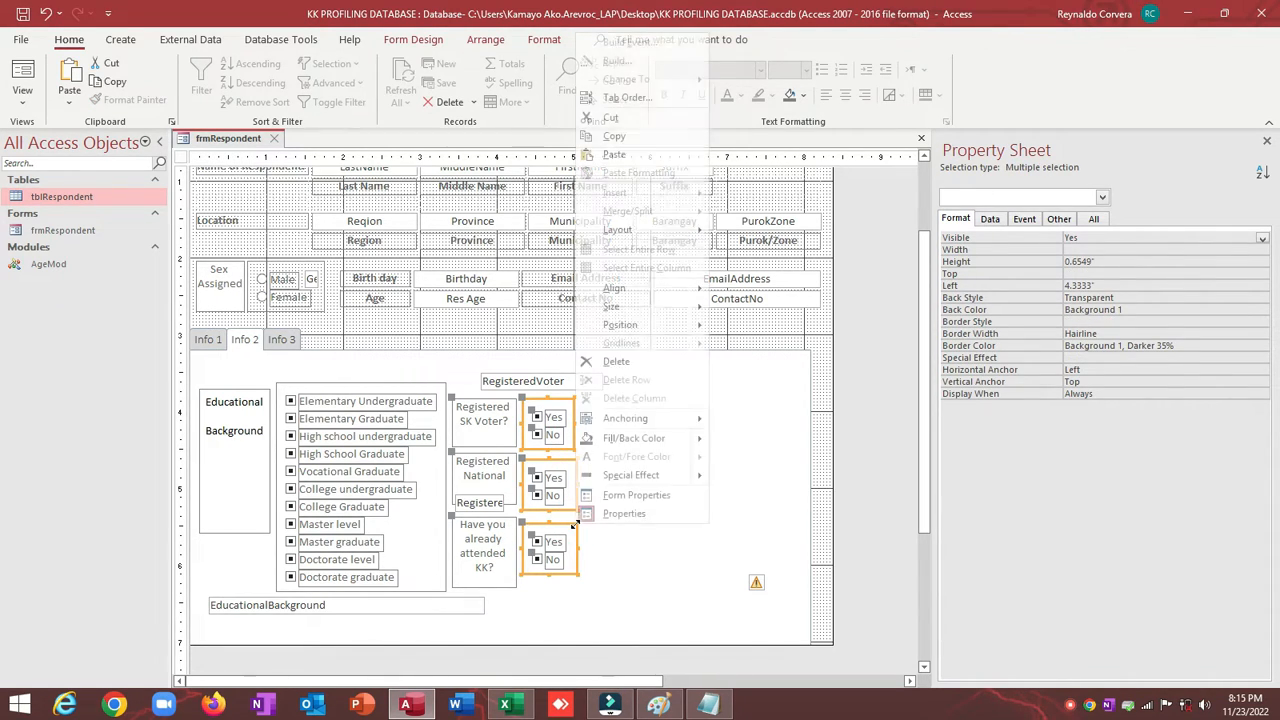
mouse_move(633, 325)
click(765, 382)
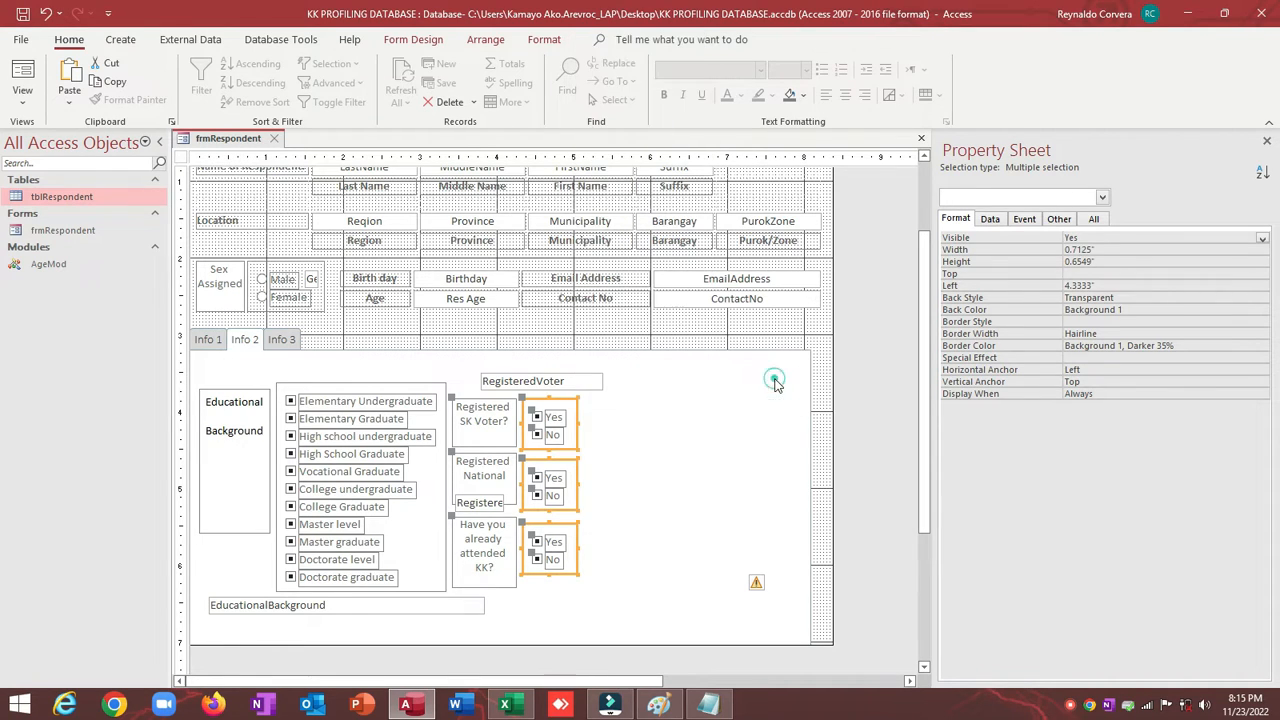
click(823, 333)
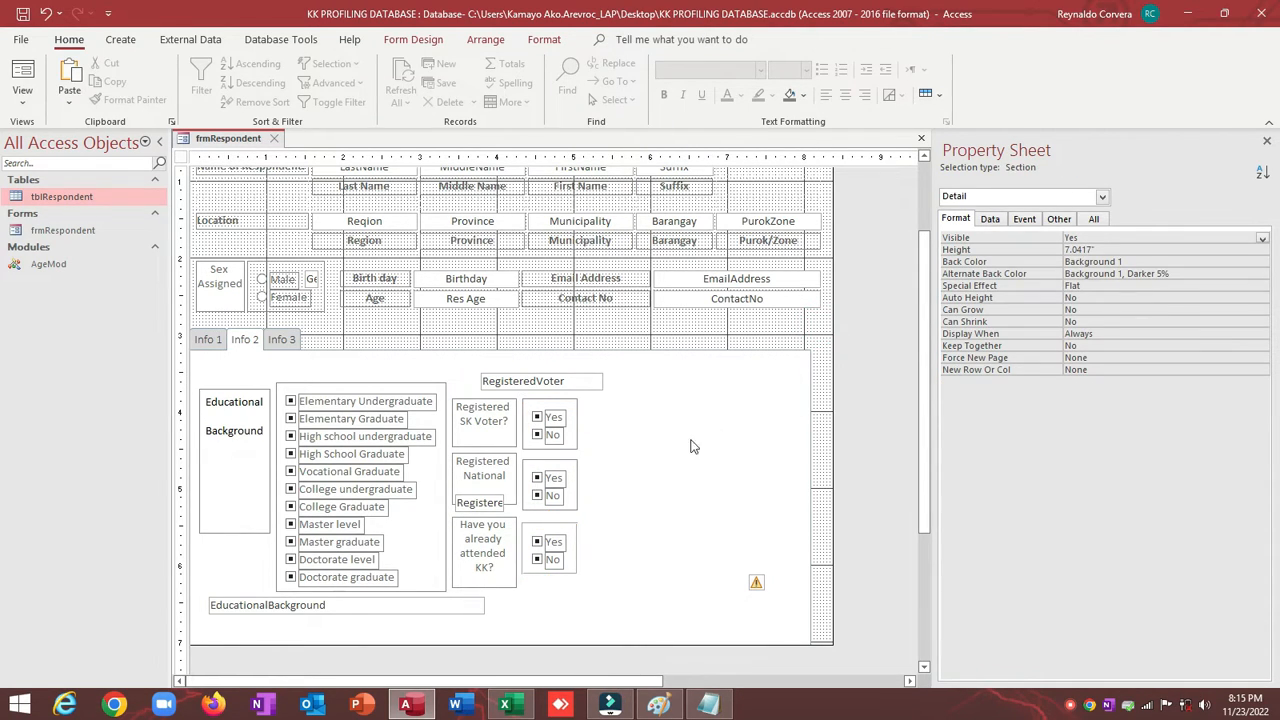
Check the event properties of the Registered National option group
click(481, 546)
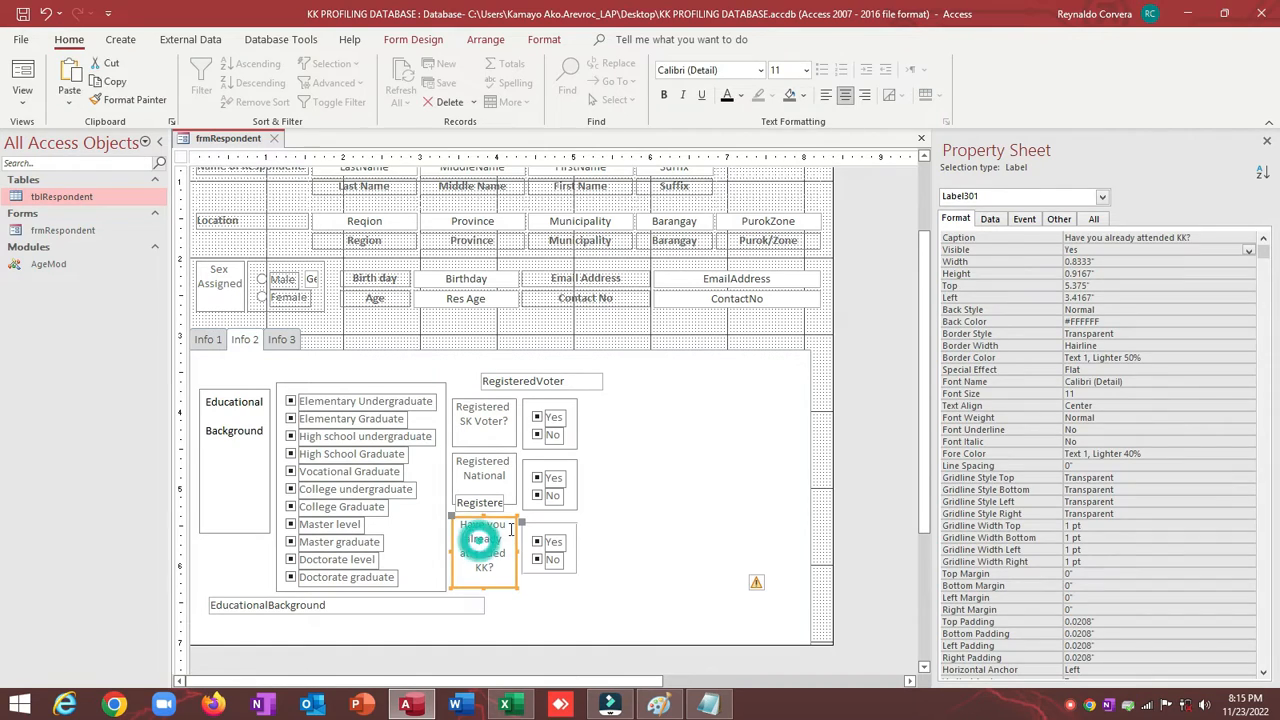
click(540, 474)
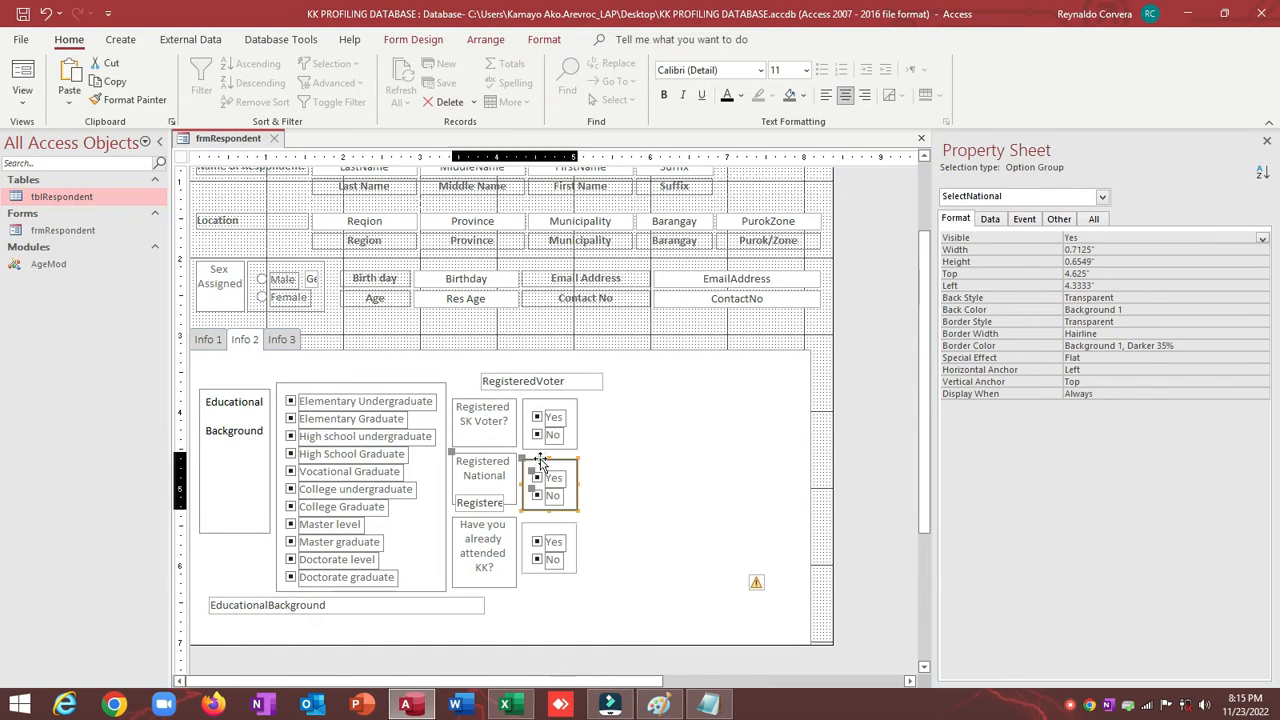
click(1024, 219)
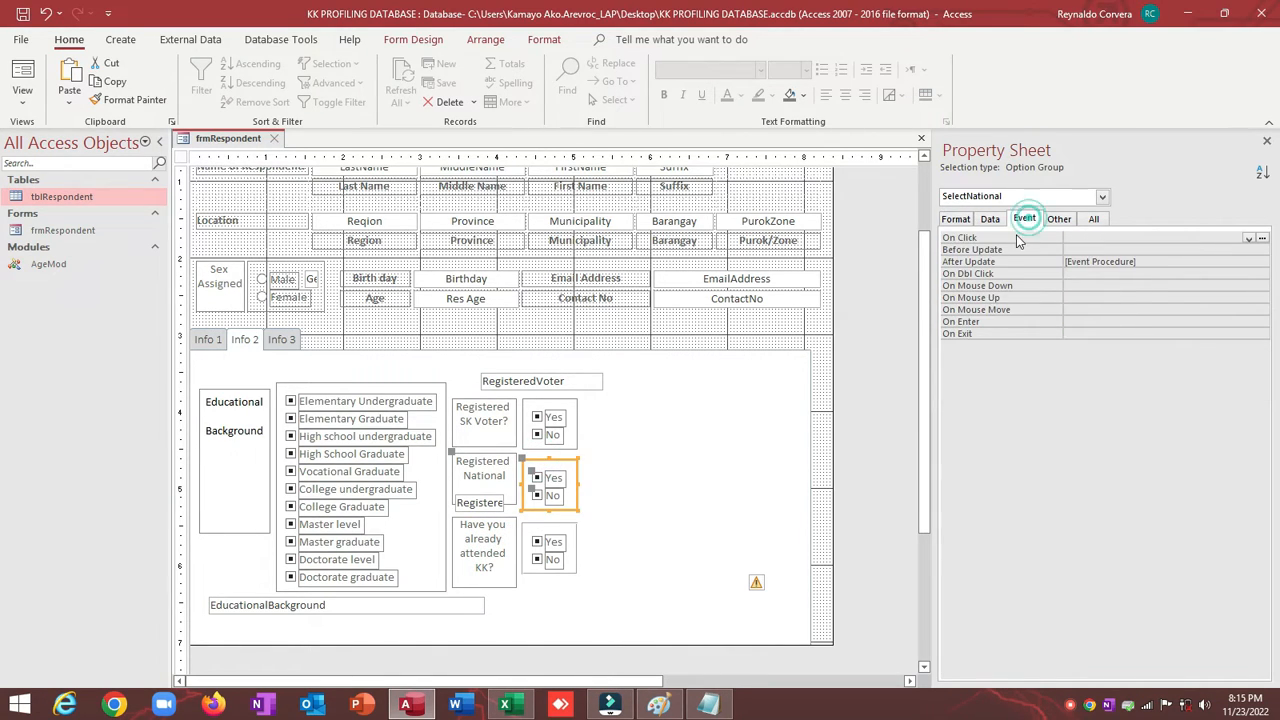
Rename the attended KK option group as SelectKK
click(583, 537)
click(563, 528)
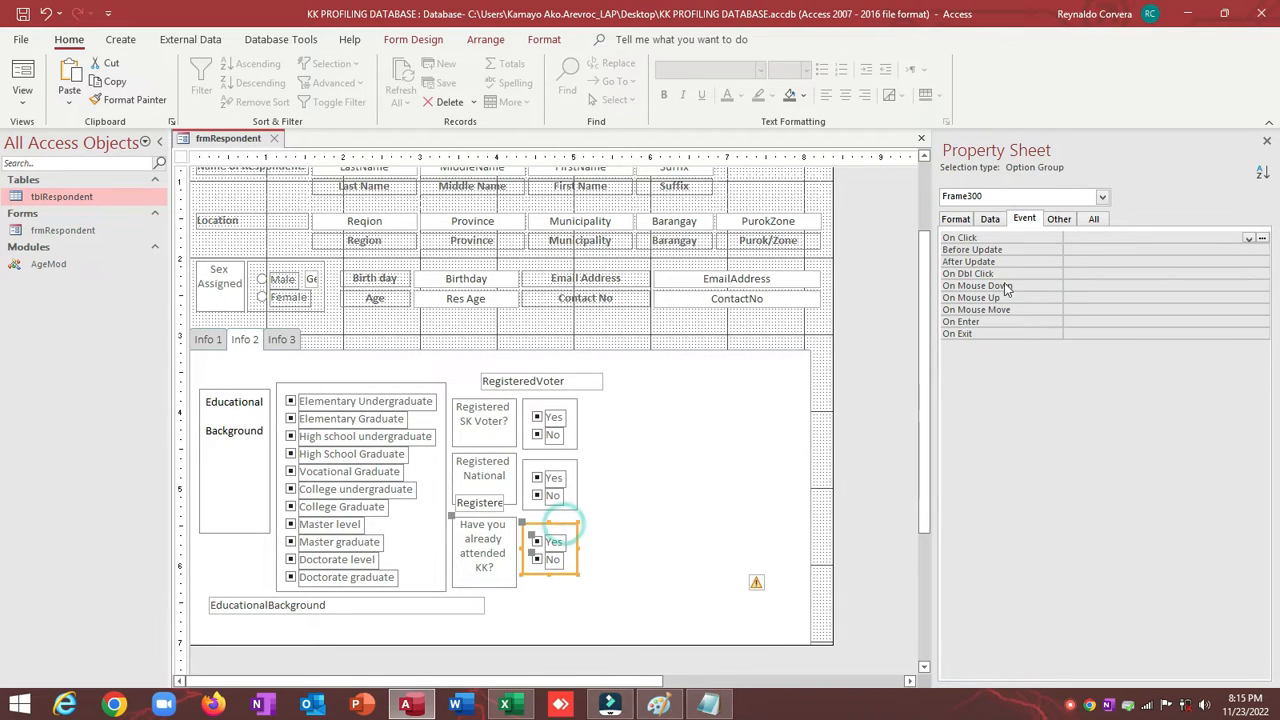
click(1058, 218)
click(1040, 240)
text(s)
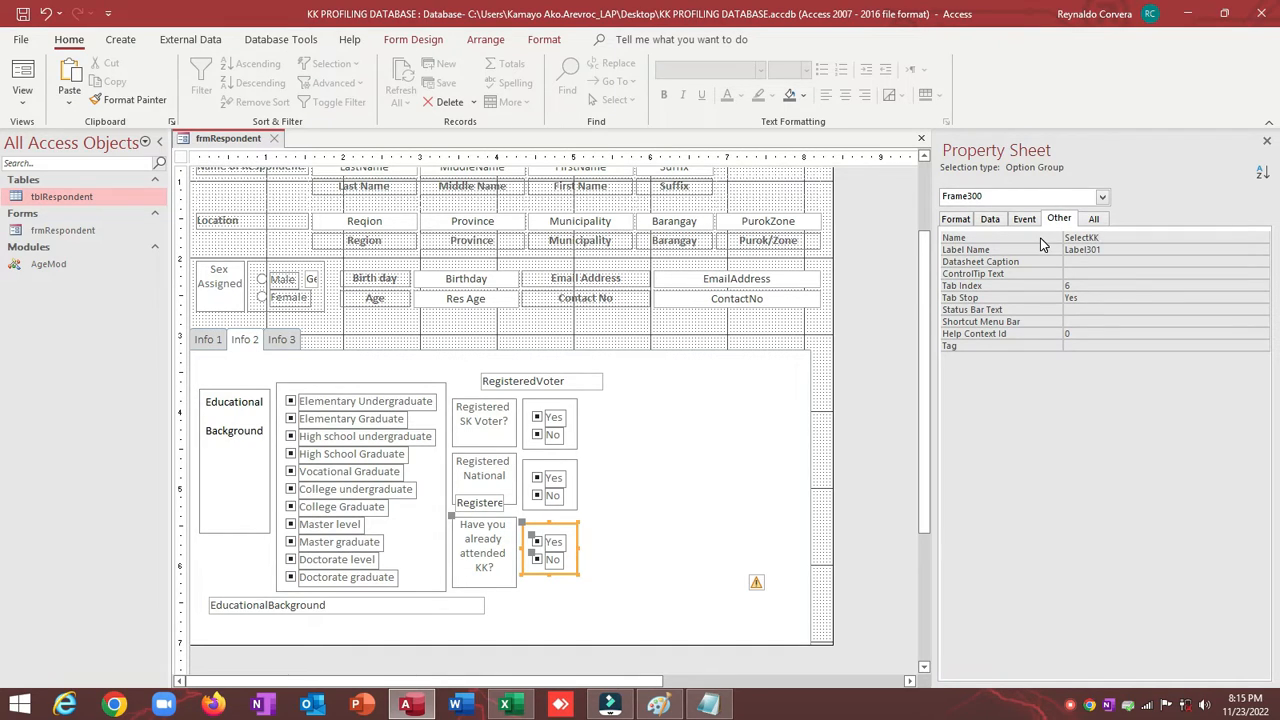
key(Return)
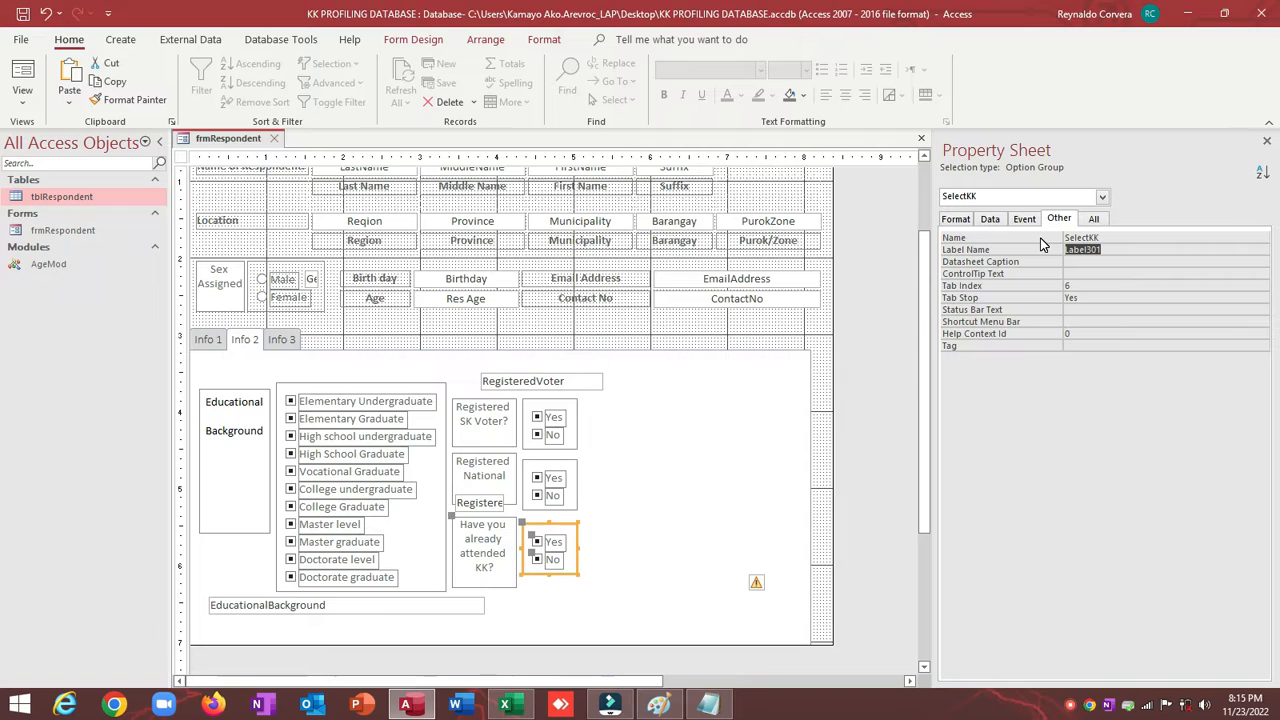
Copy the body of the SelectNational AfterUpdate procedure from the Registered National option group's event code
click(535, 470)
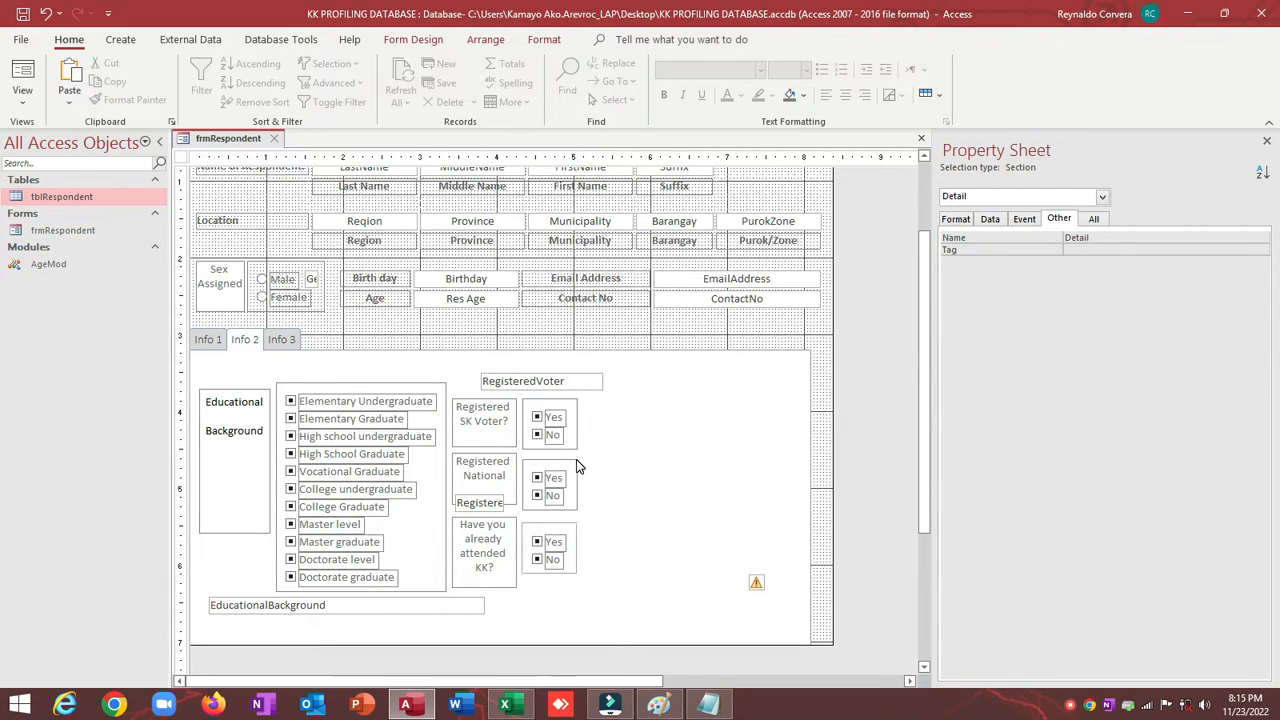
click(576, 459)
click(1024, 218)
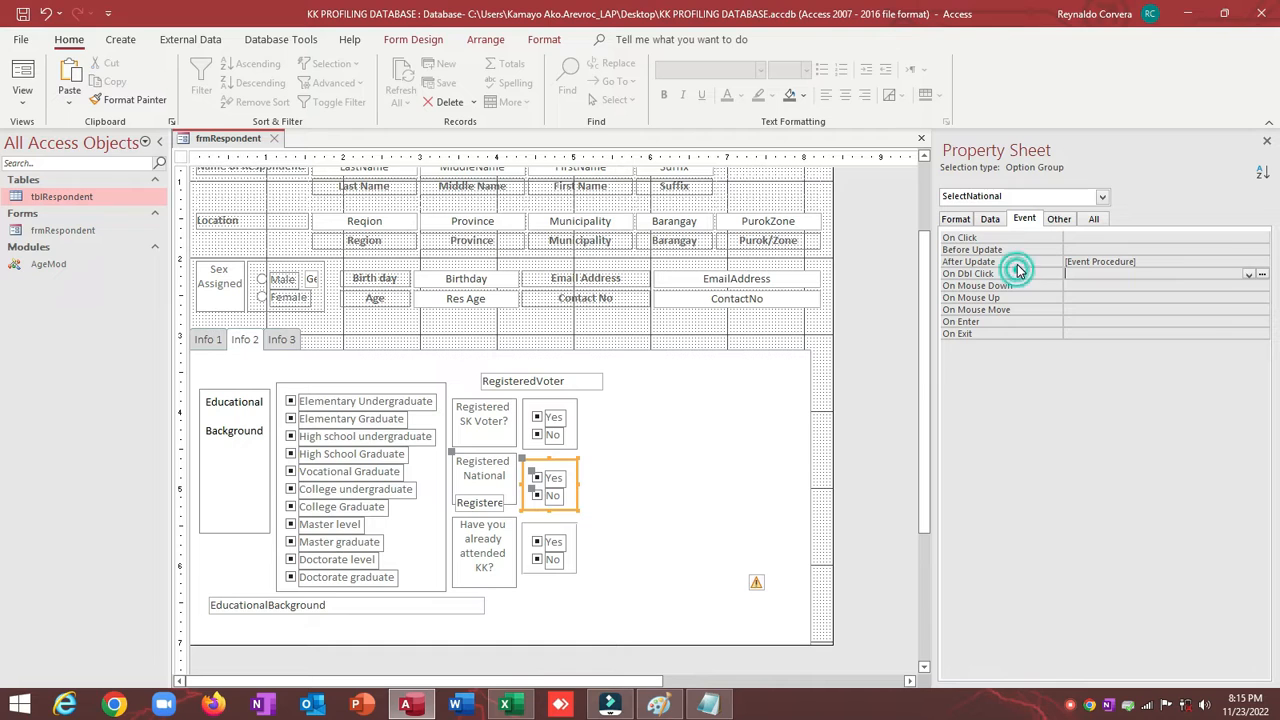
click(1023, 261)
click(1262, 262)
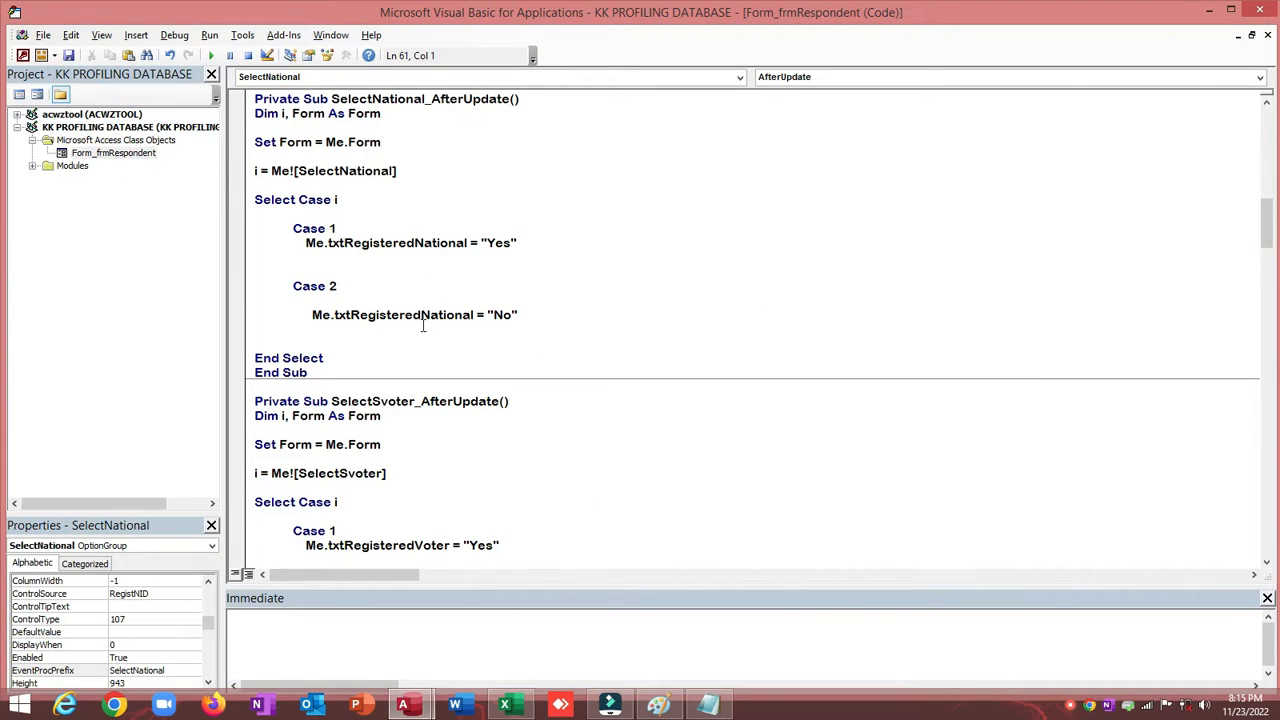
shift+click(332, 364)
key(ctrl+c)
click(1263, 12)
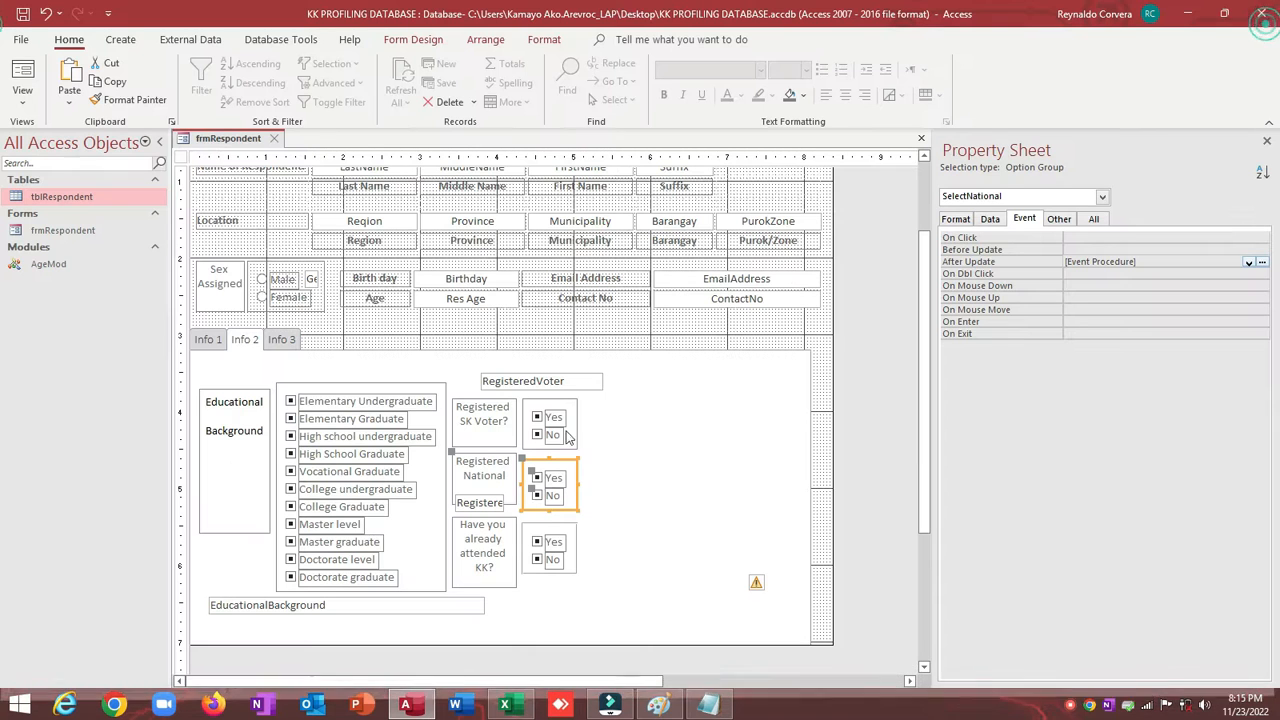
Create an After Update event procedure for the SelectKK option group and paste the copied code into it
click(537, 540)
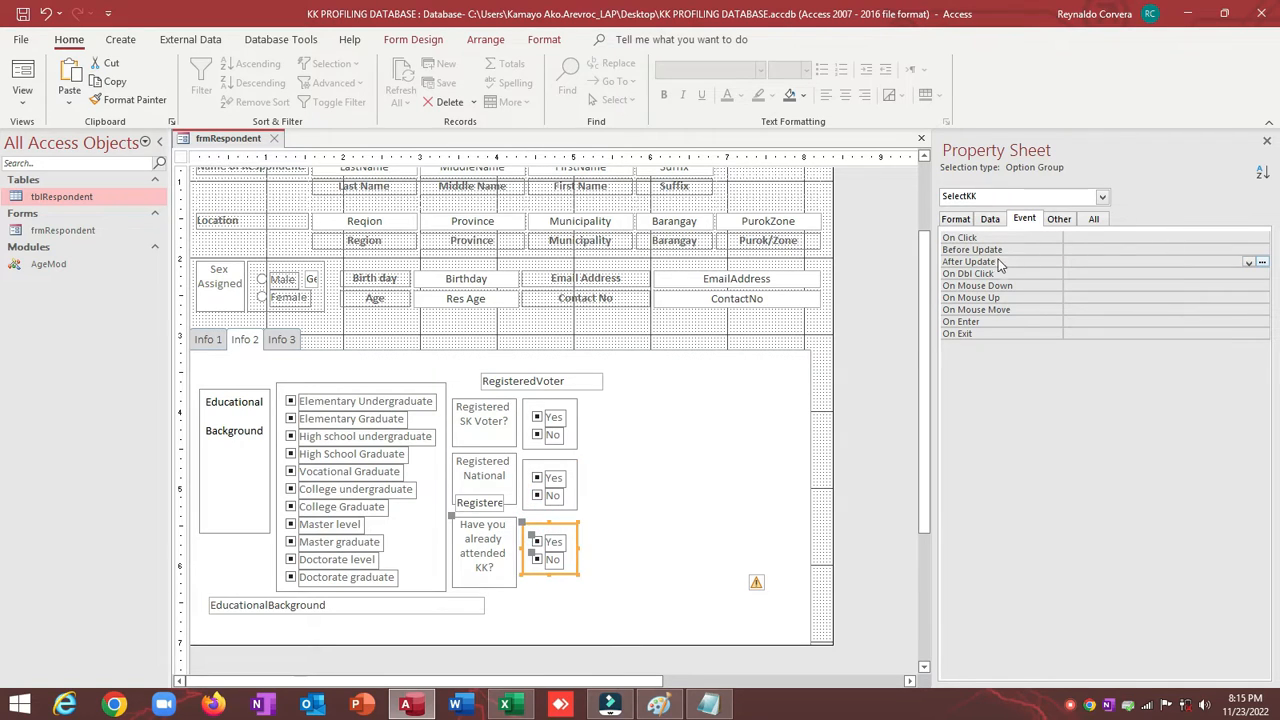
click(1248, 262)
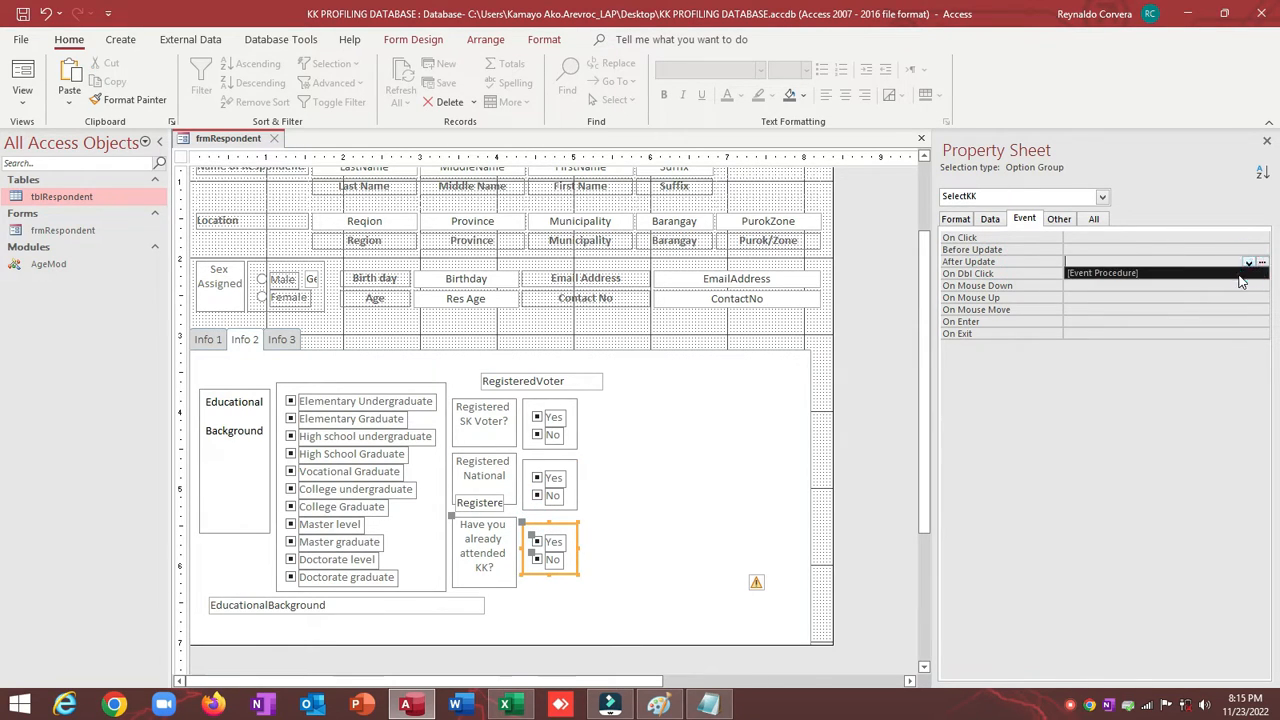
click(1238, 274)
click(1262, 263)
key(ctrl+v)
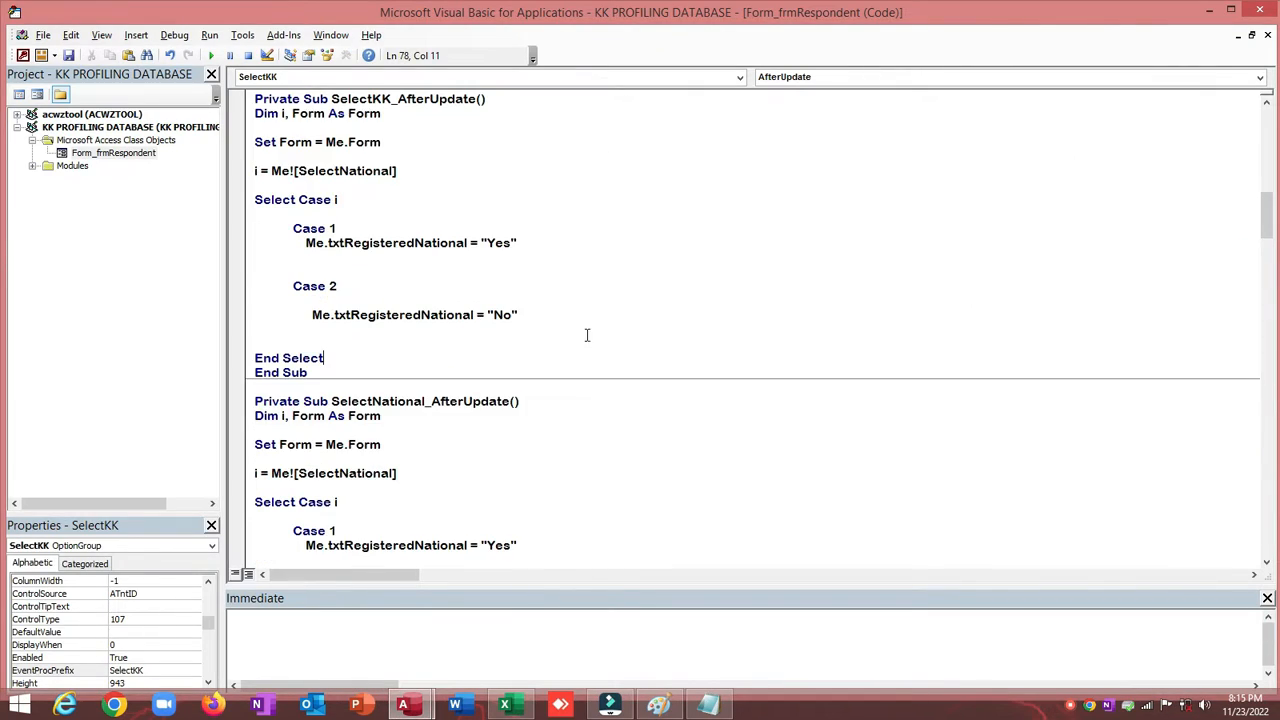
Change the control reference assigned to i in SelectKK_AfterUpdate to SelectKK and return to the form design
drag(333, 98, 381, 99)
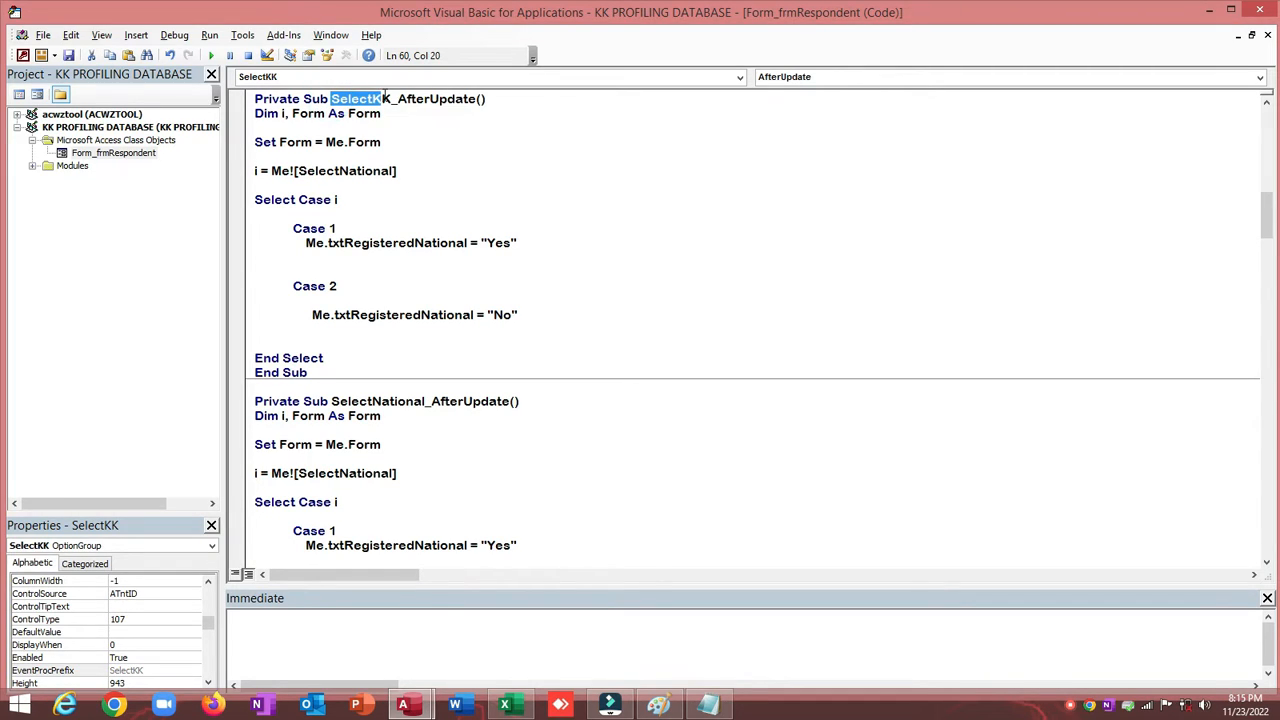
double_click(366, 174)
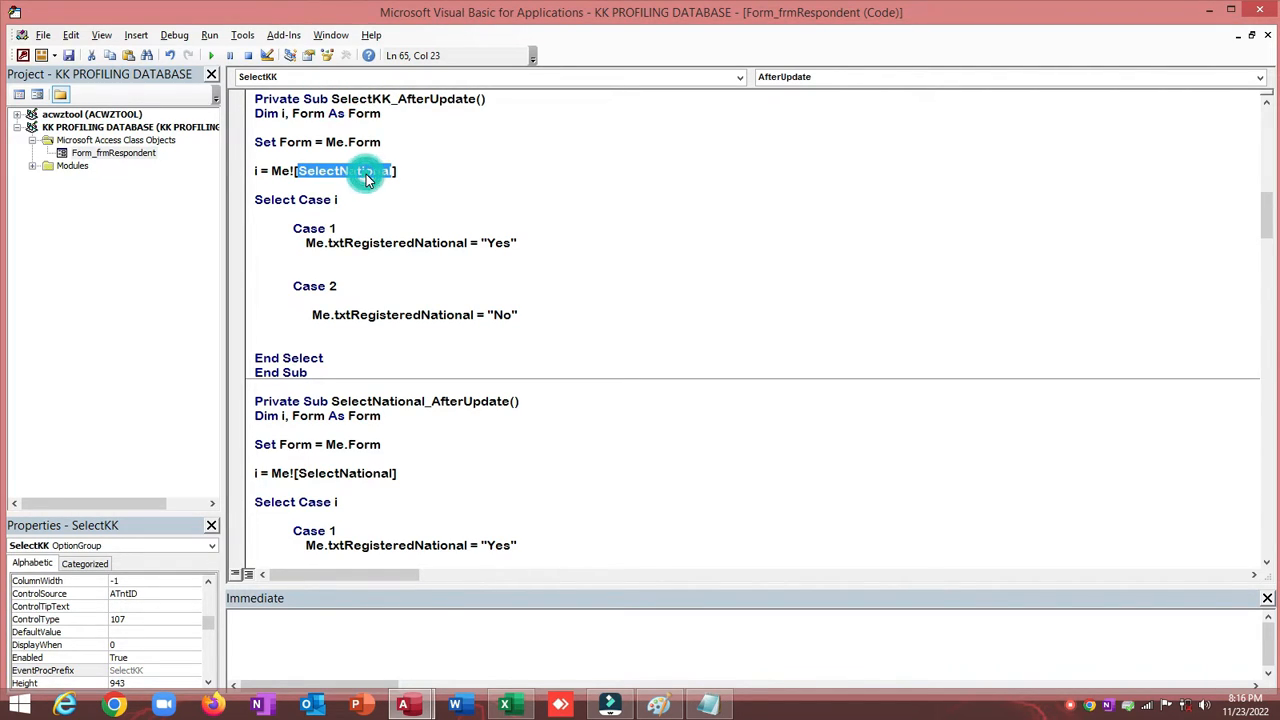
text(SelectKK)
key(alt+F11)
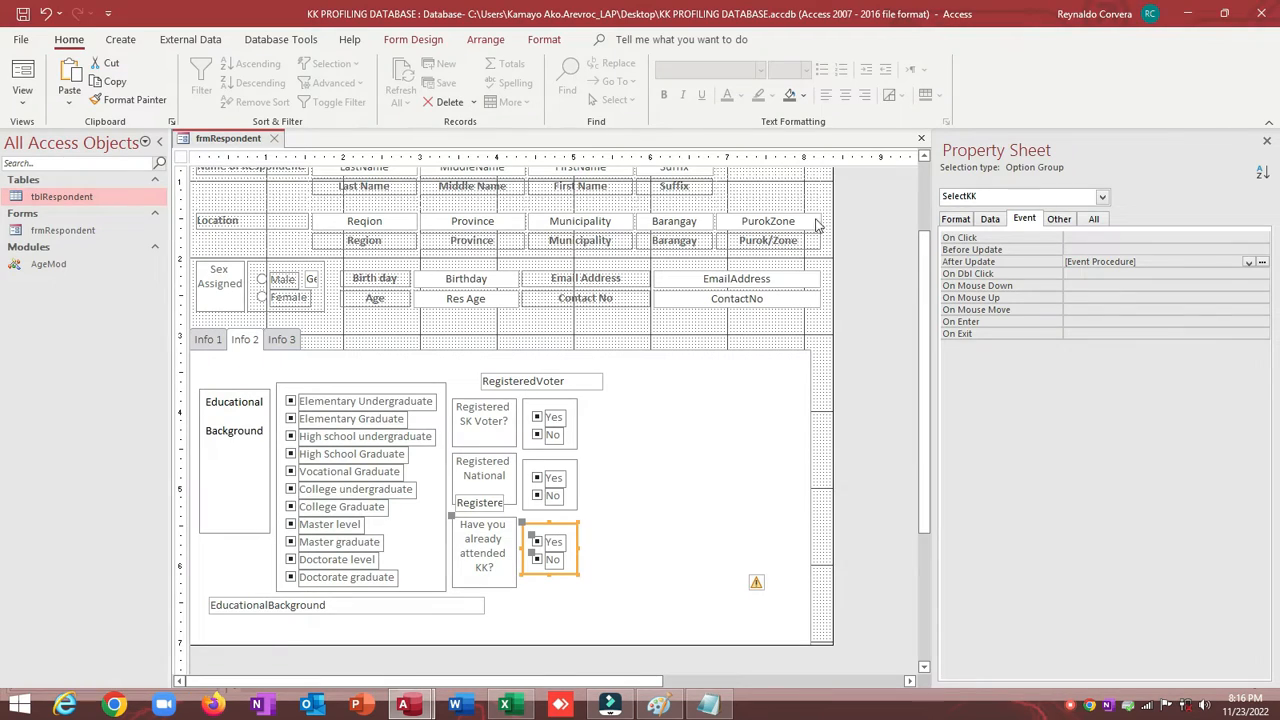
Add the AttendedKK field below the attended KK option group and delete its attached label
click(428, 40)
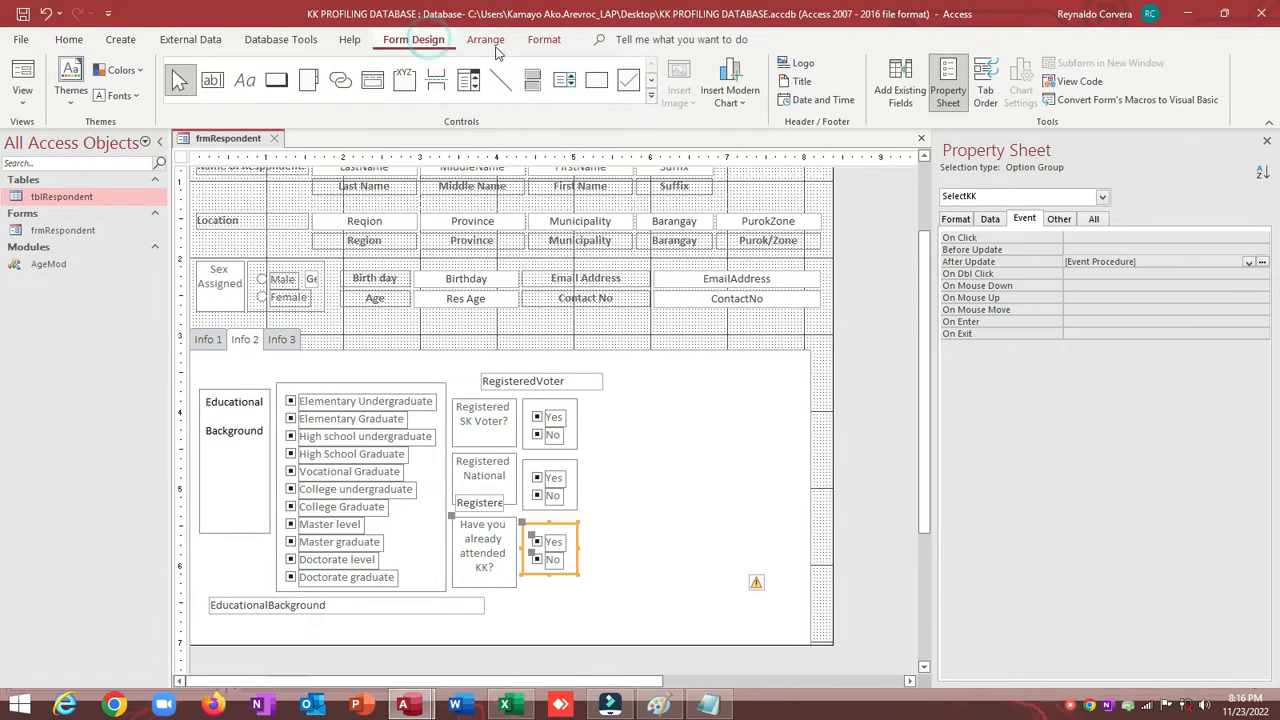
click(882, 91)
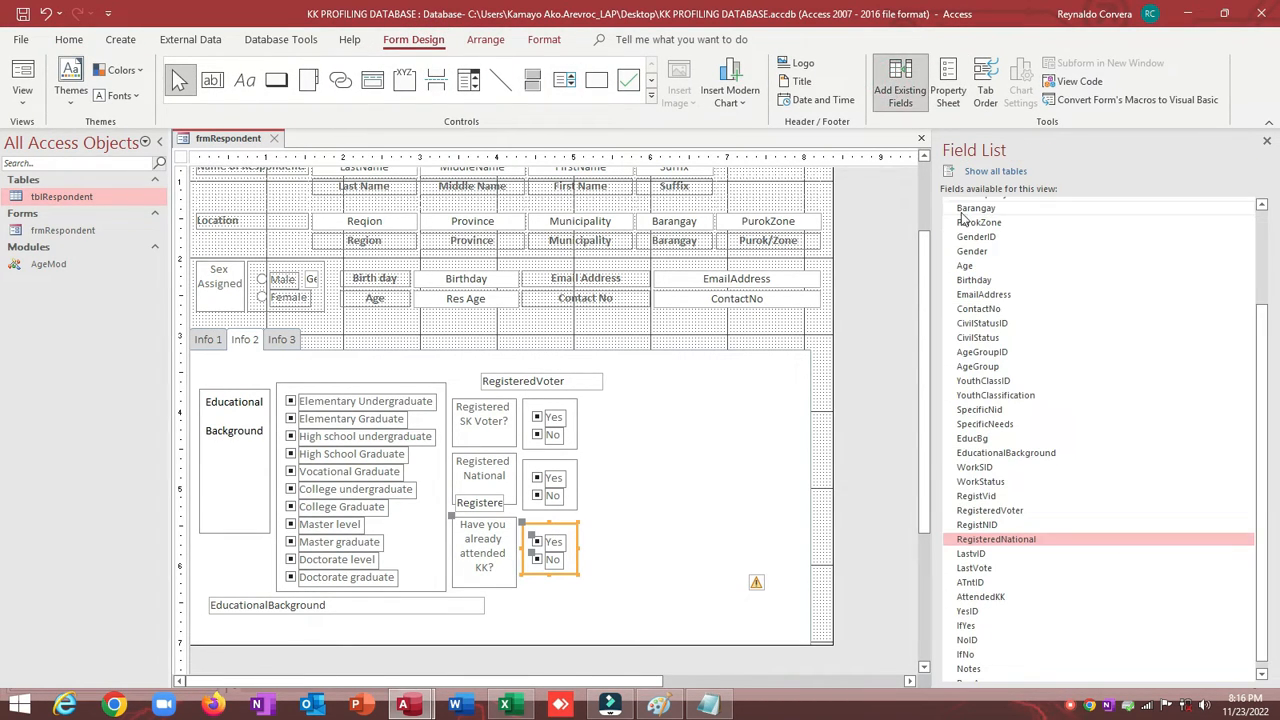
click(772, 318)
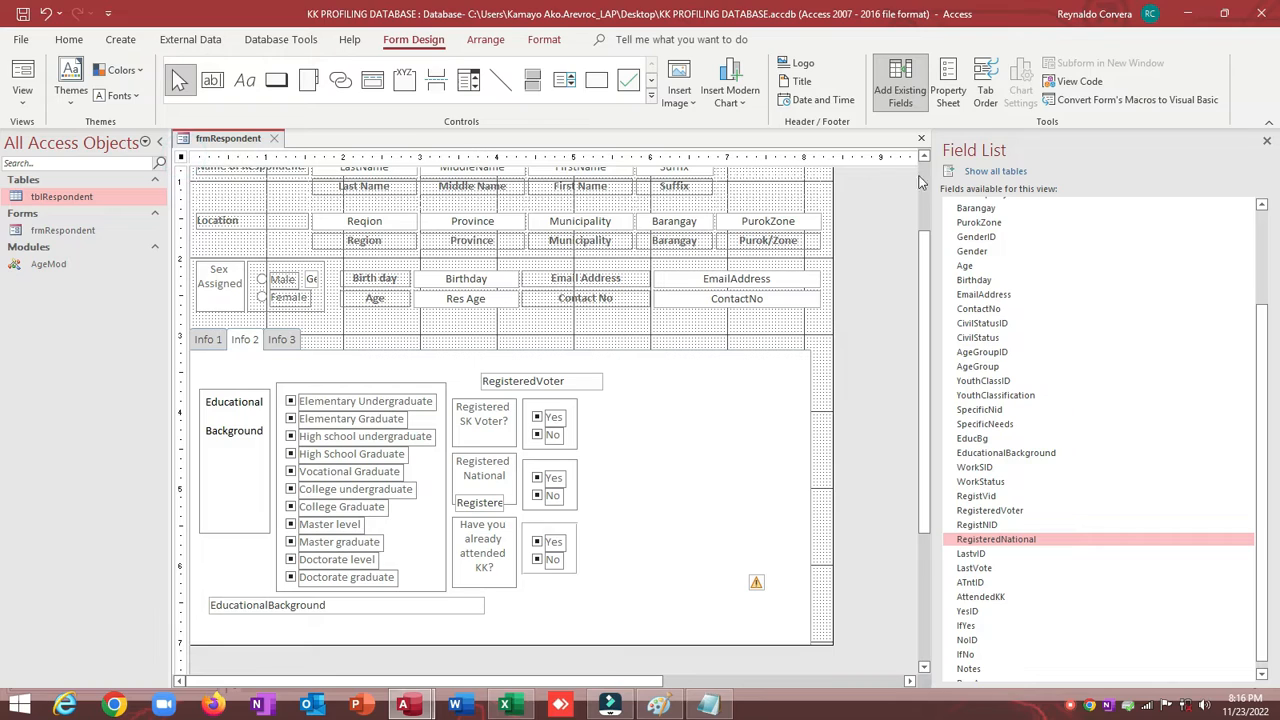
click(948, 88)
click(990, 218)
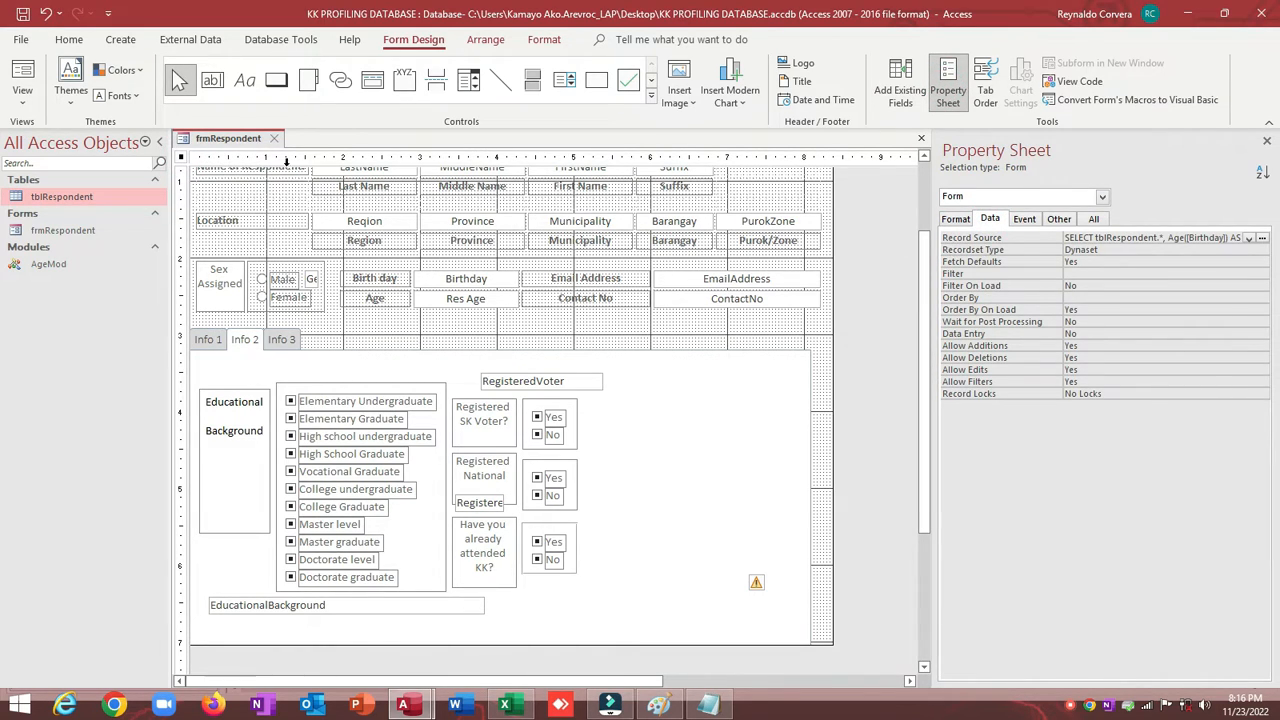
click(185, 159)
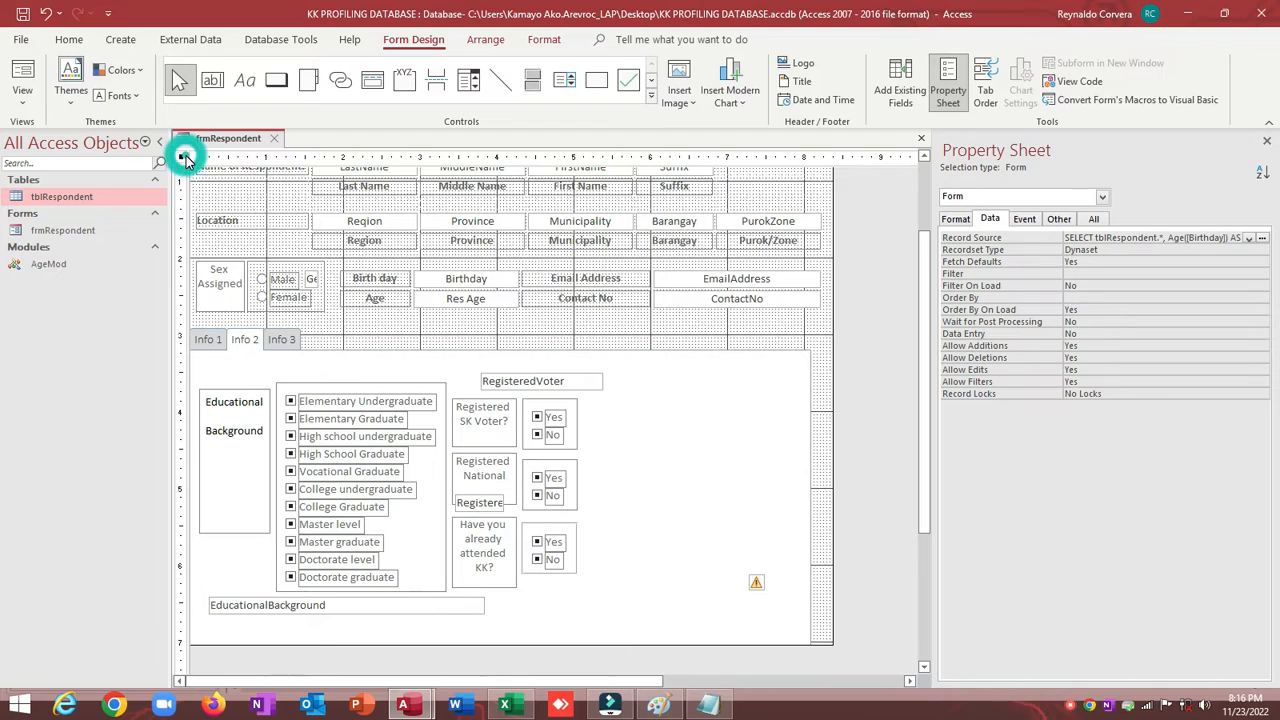
click(903, 84)
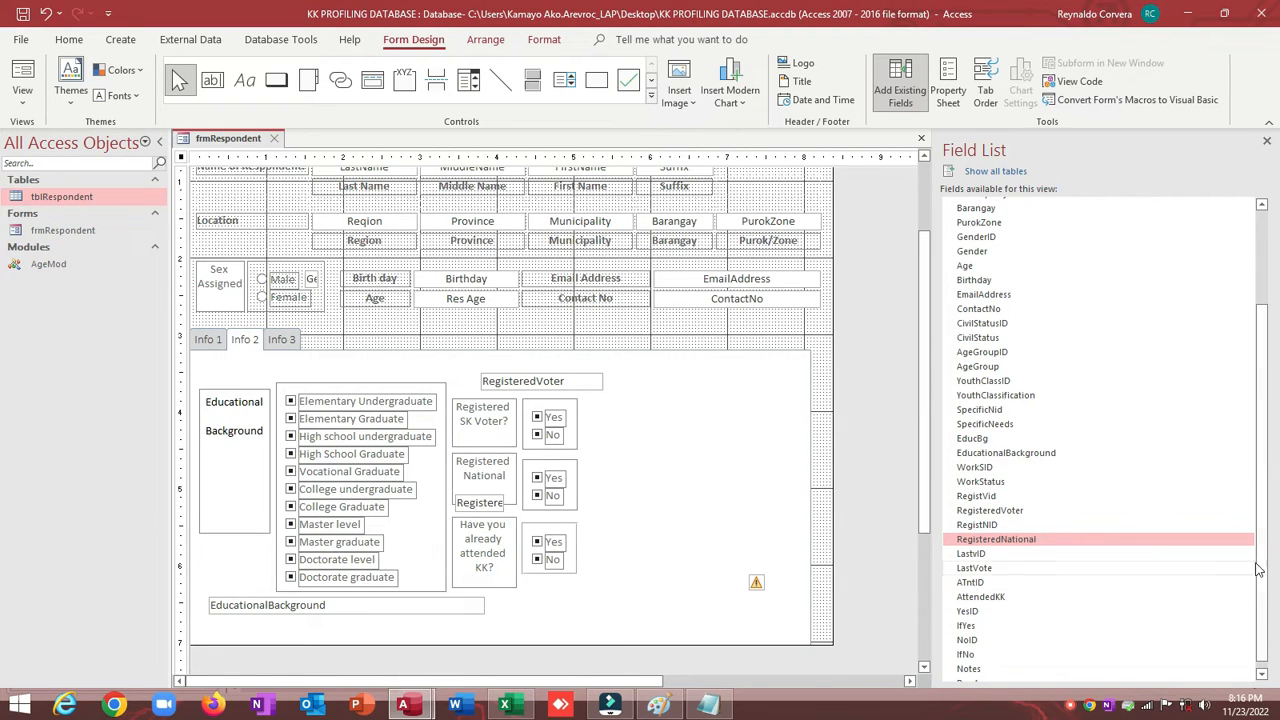
scroll(1262, 566, down, 1)
drag(982, 588, 538, 594)
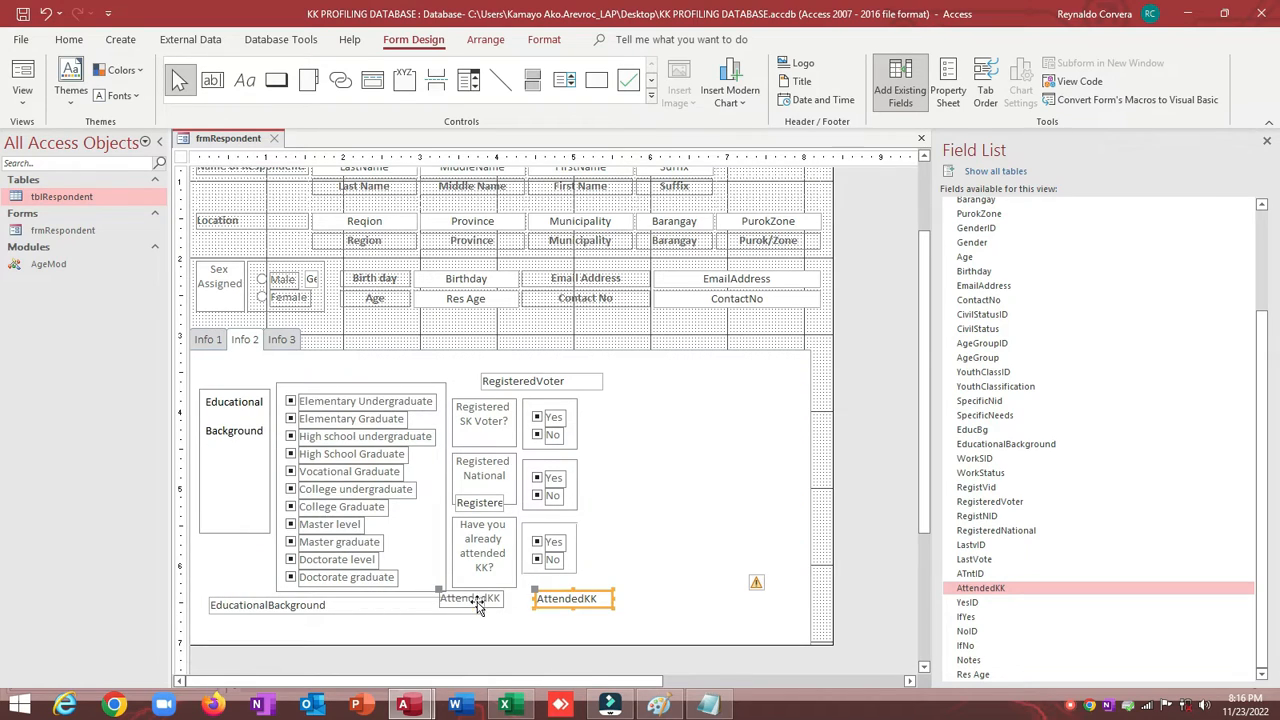
click(478, 600)
key(Delete)
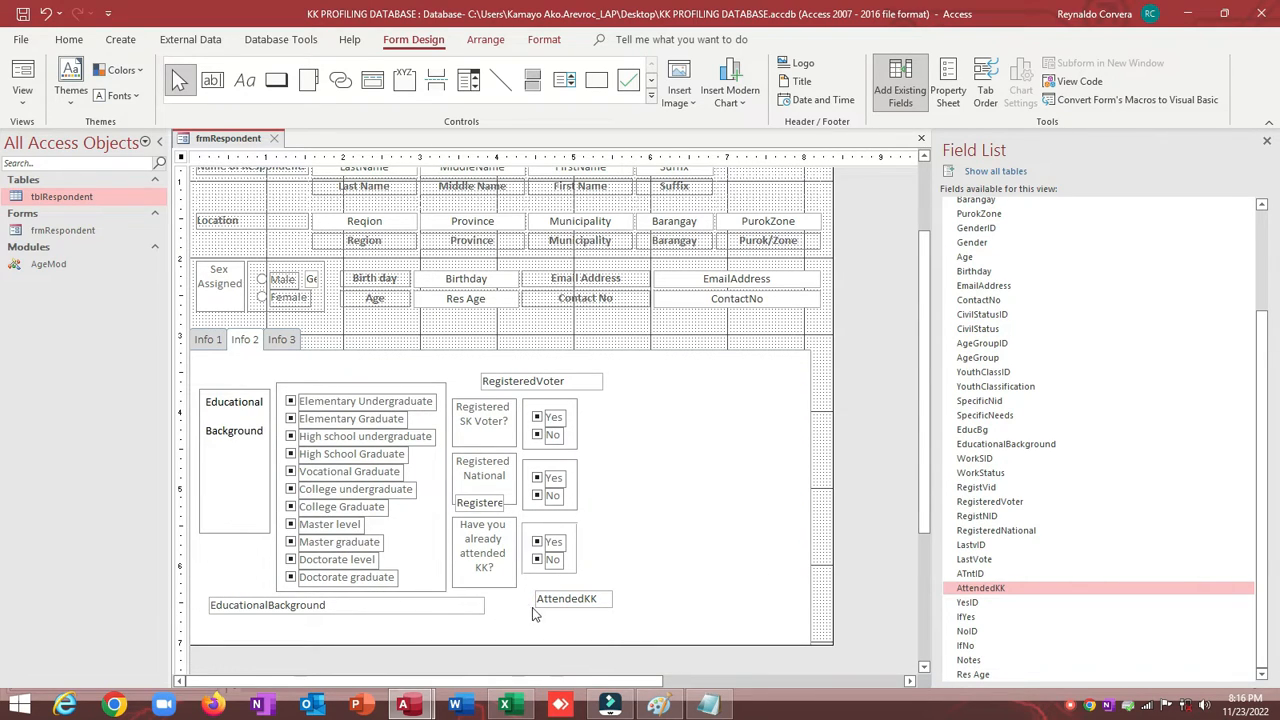
Shorten the EducationalBackground text box to about 0.67 in wide and check its format properties
click(436, 606)
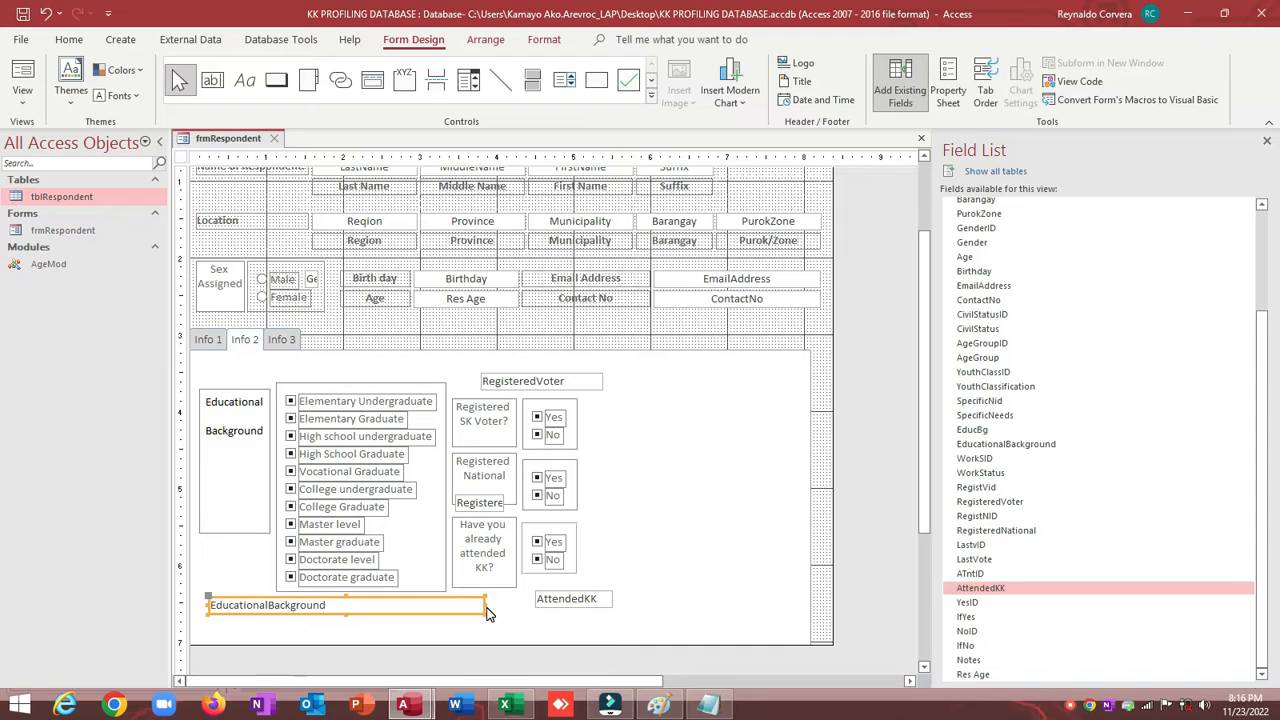
drag(483, 605, 262, 606)
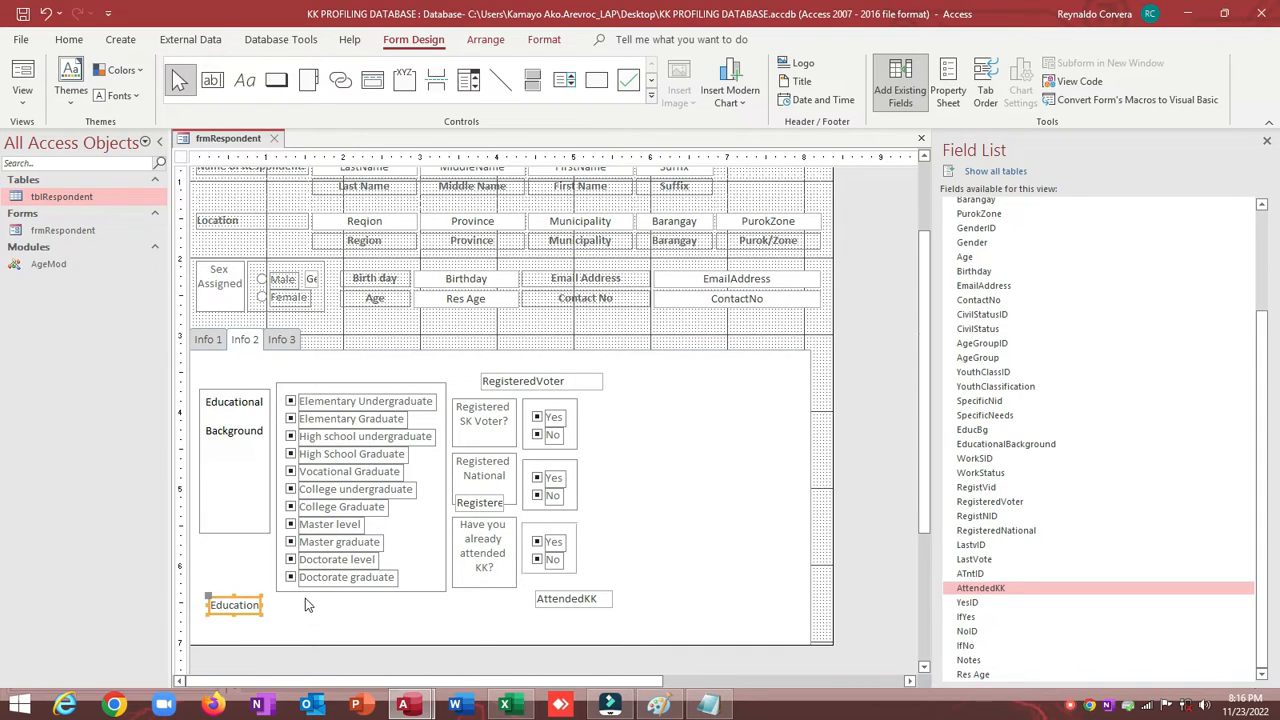
click(962, 98)
click(956, 218)
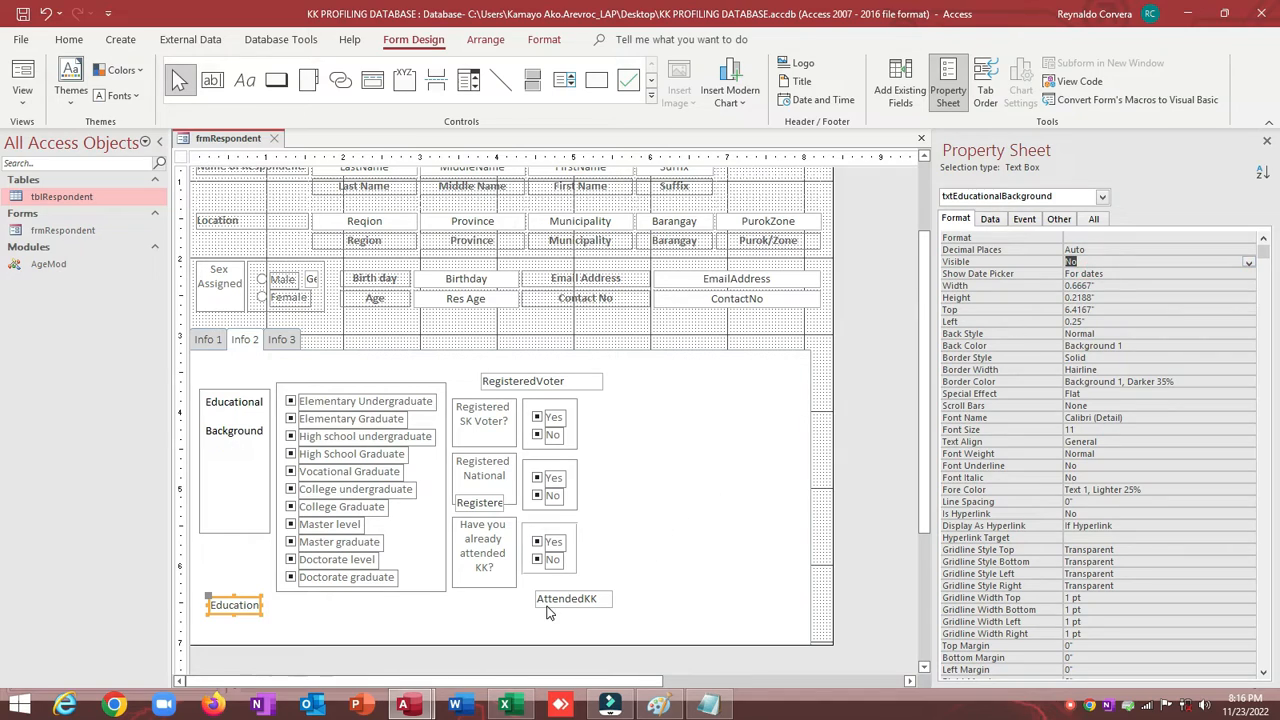
Move the AttendedKK text box under the attended KK question and rename it txtAttendedKK
click(596, 600)
drag(596, 600, 566, 600)
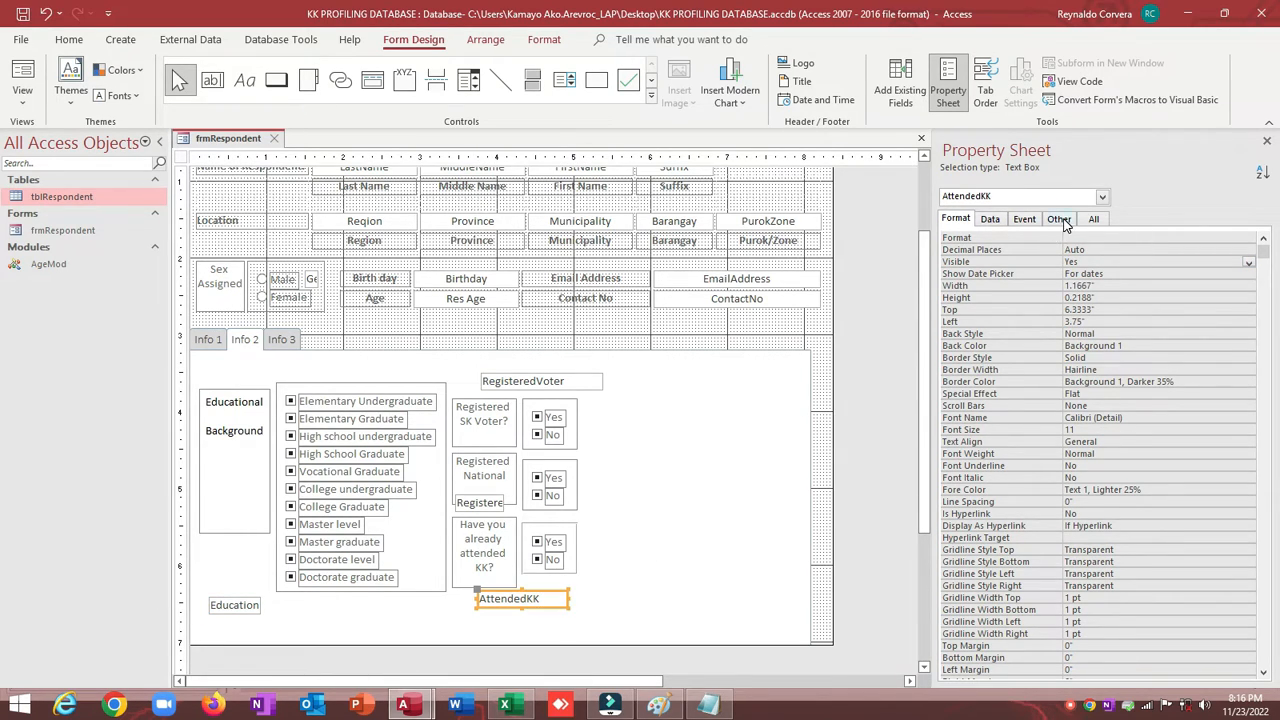
click(1062, 221)
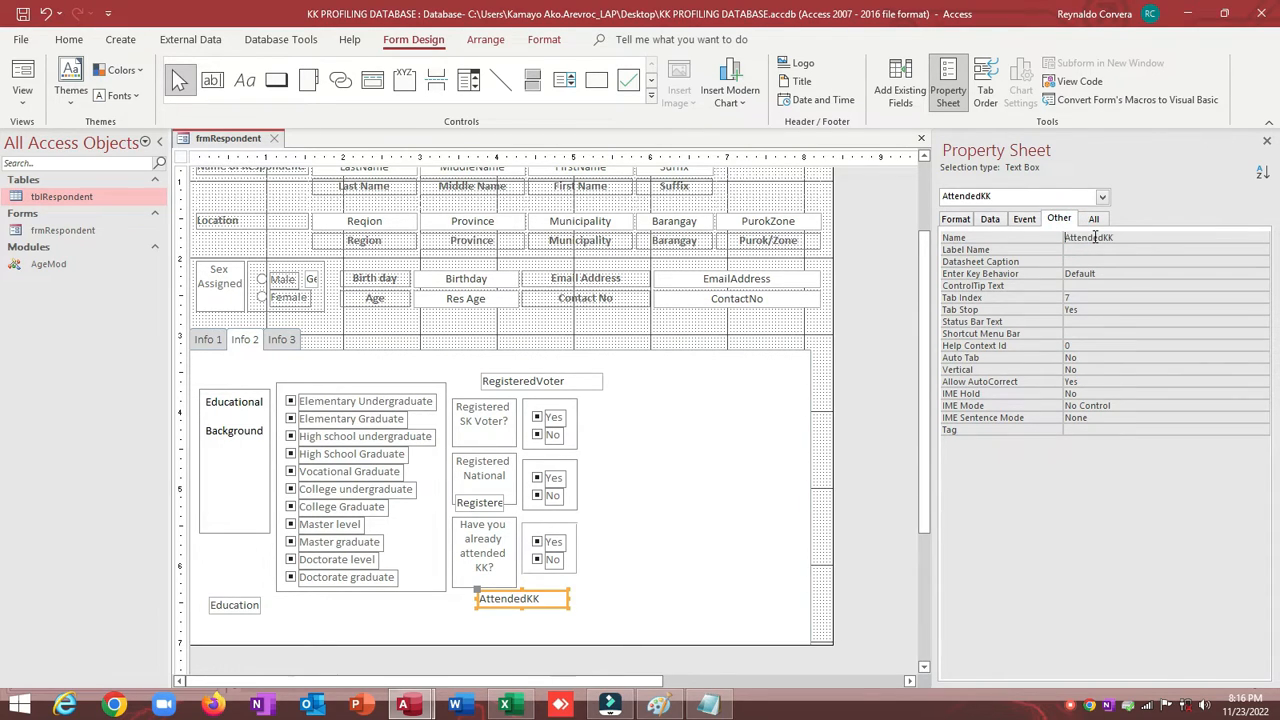
key(BackSpace)
text(T)
key(Return)
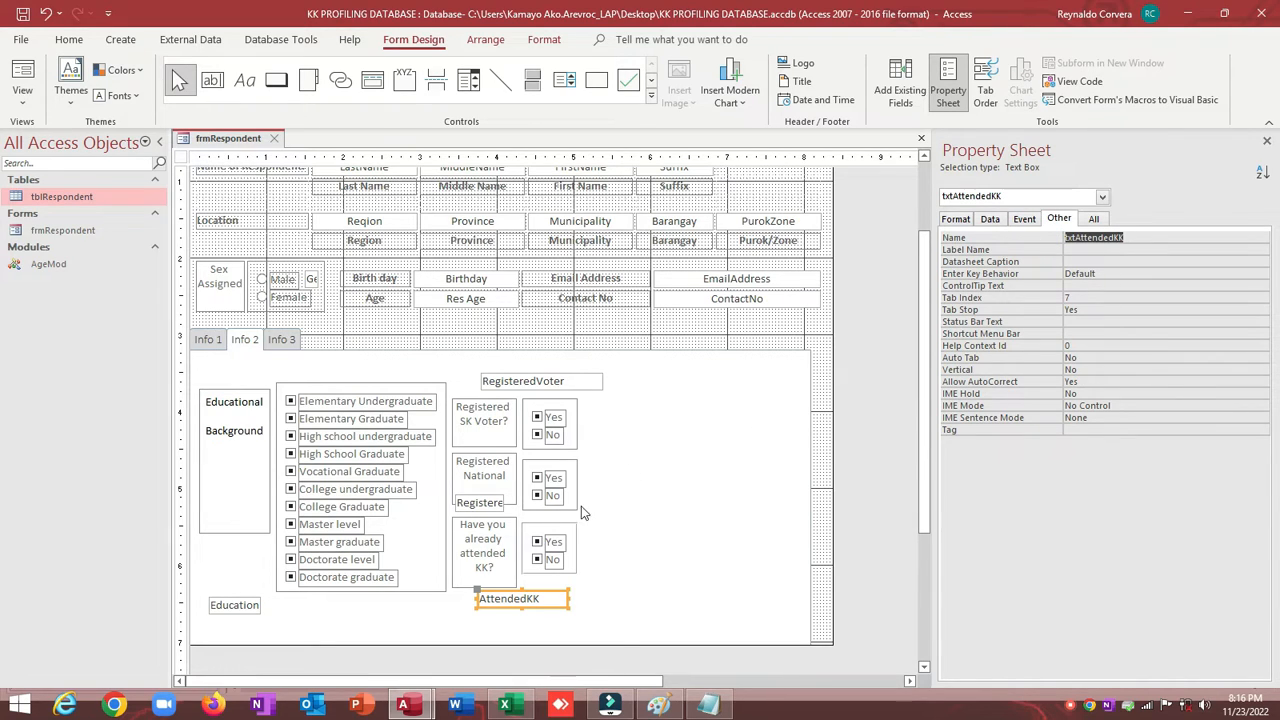
In SelectKK_AfterUpdate, replace txtRegisteredNational with txtAttendedKK in both the Yes and No cases, then close the code editor
click(575, 533)
click(1024, 218)
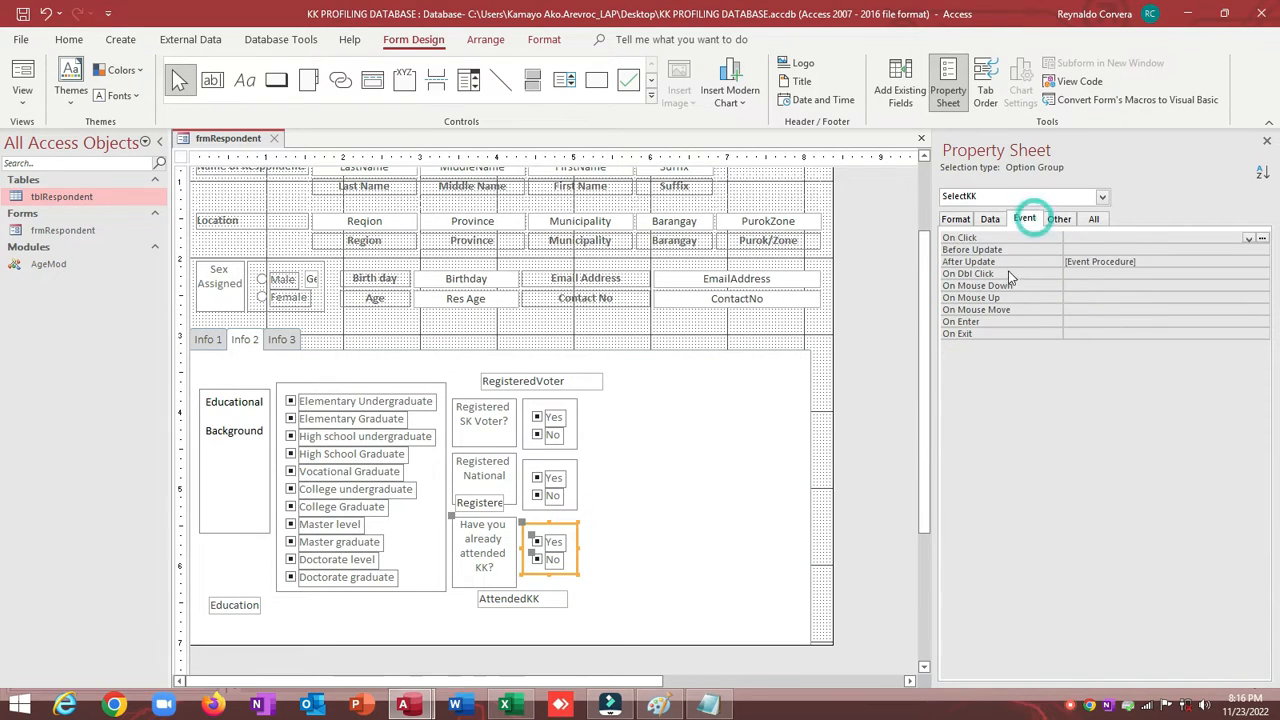
click(1008, 262)
click(1262, 261)
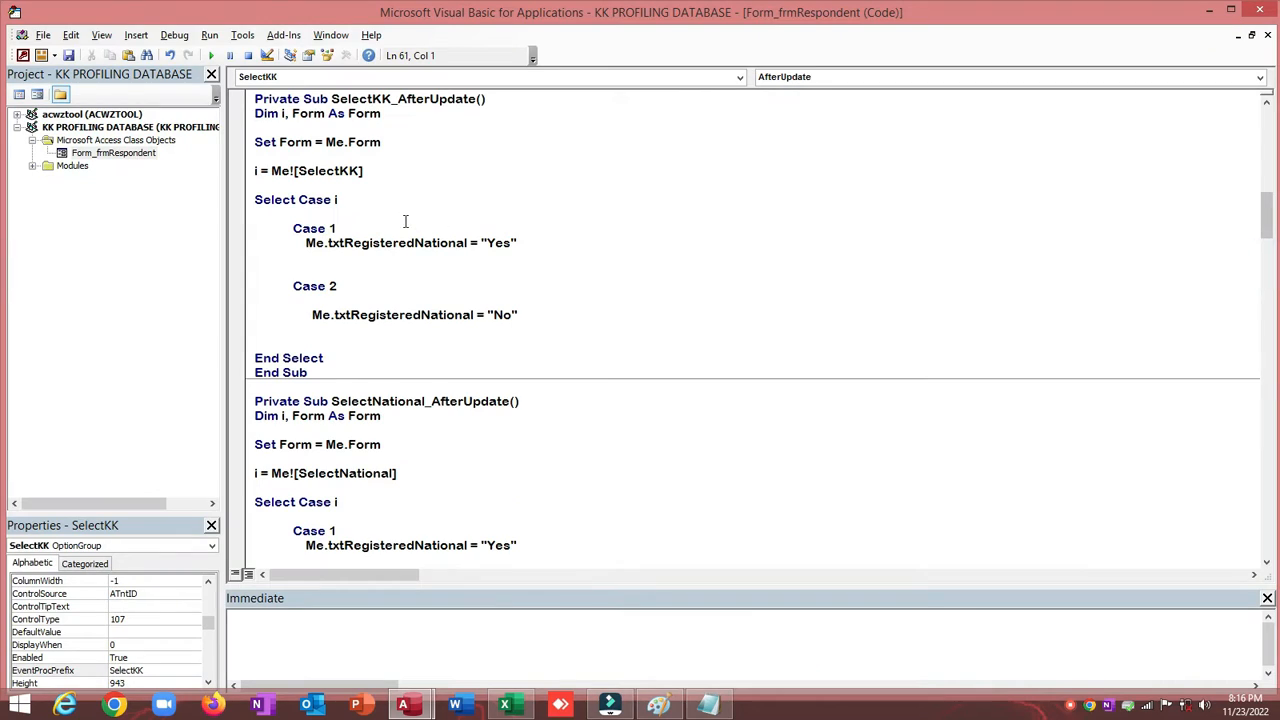
double_click(381, 245)
text(txtAttendedKK)
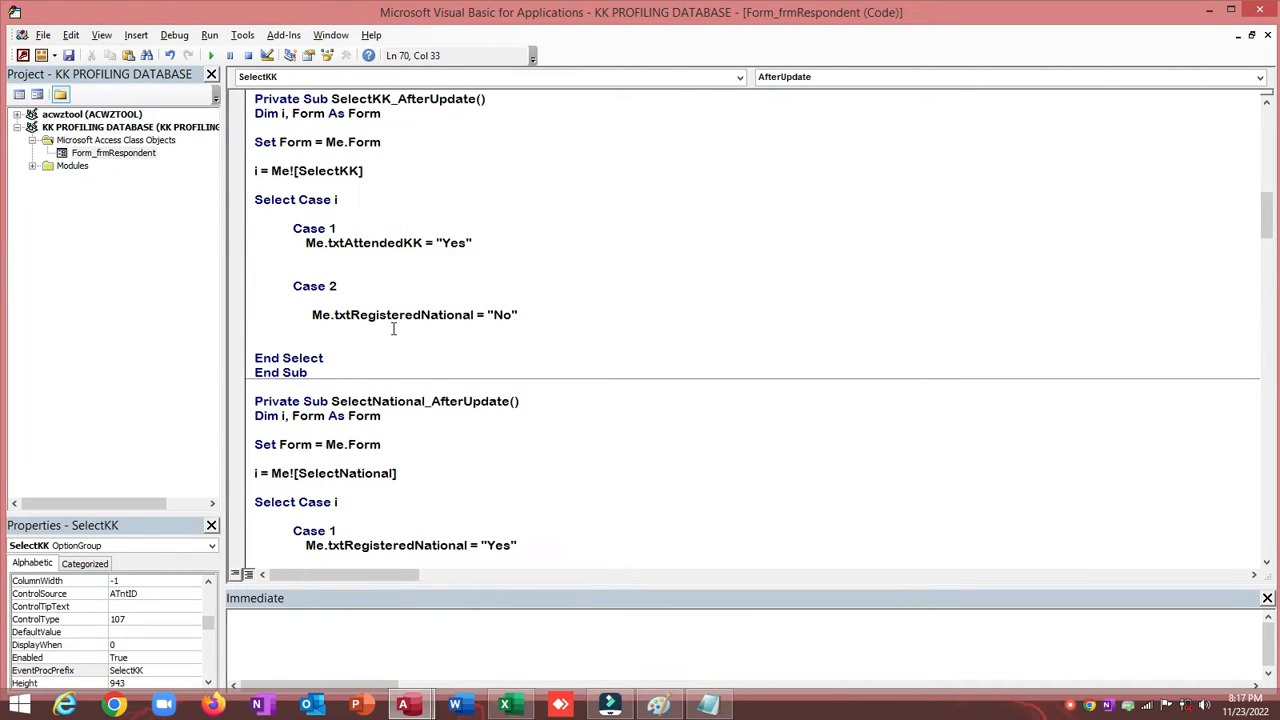
double_click(393, 315)
text(txtAttendedKK)
click(420, 268)
click(1265, 12)
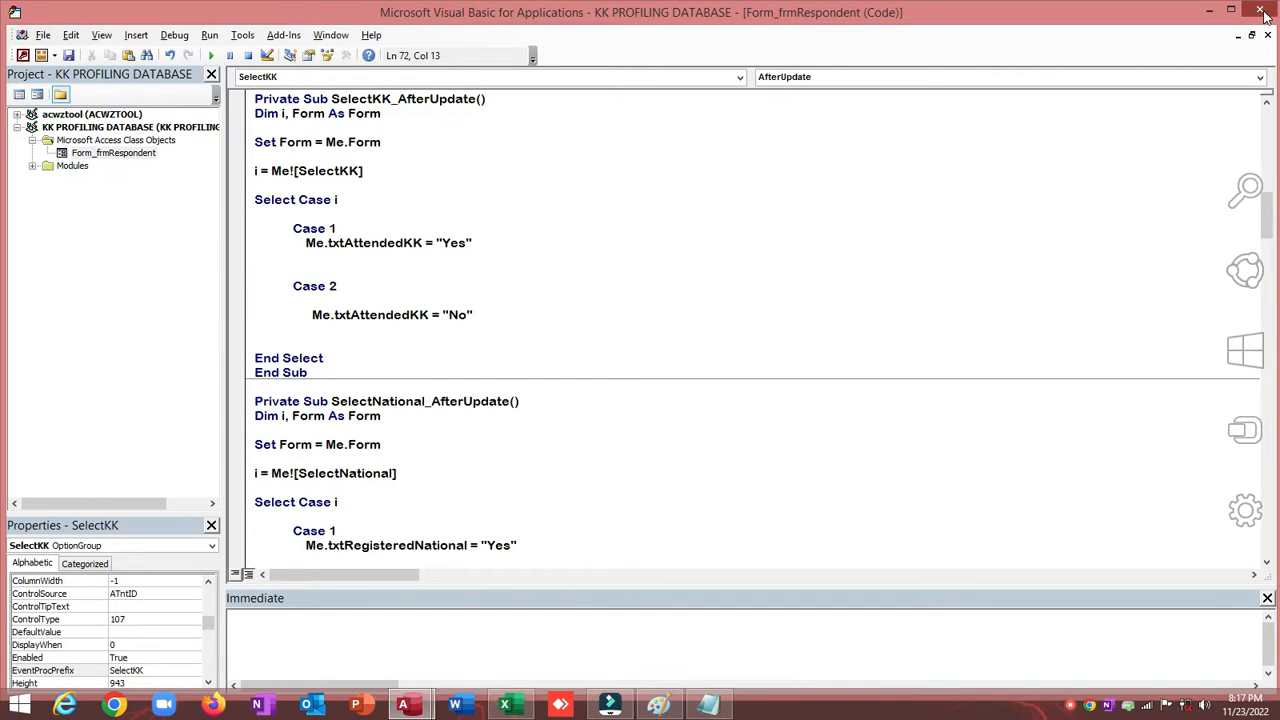
Test the attended KK options on the Info 2 page in Form view by choosing Yes, No and Yes again
click(27, 68)
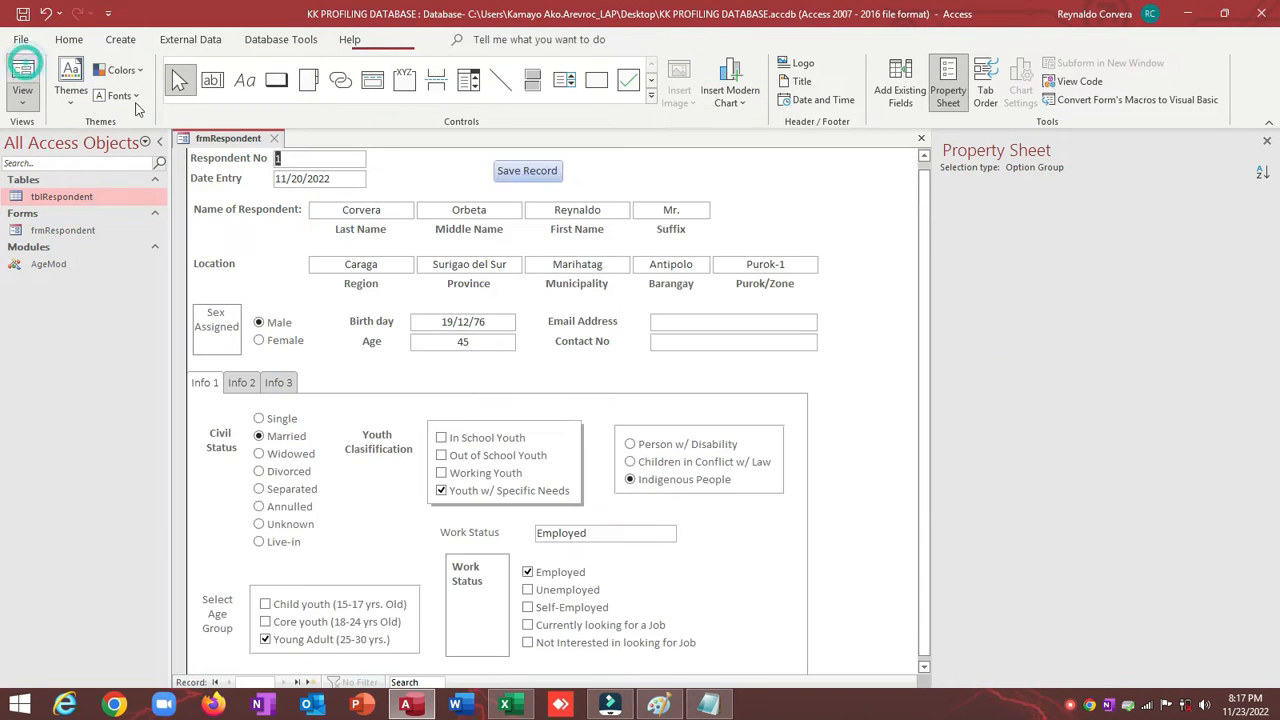
click(242, 382)
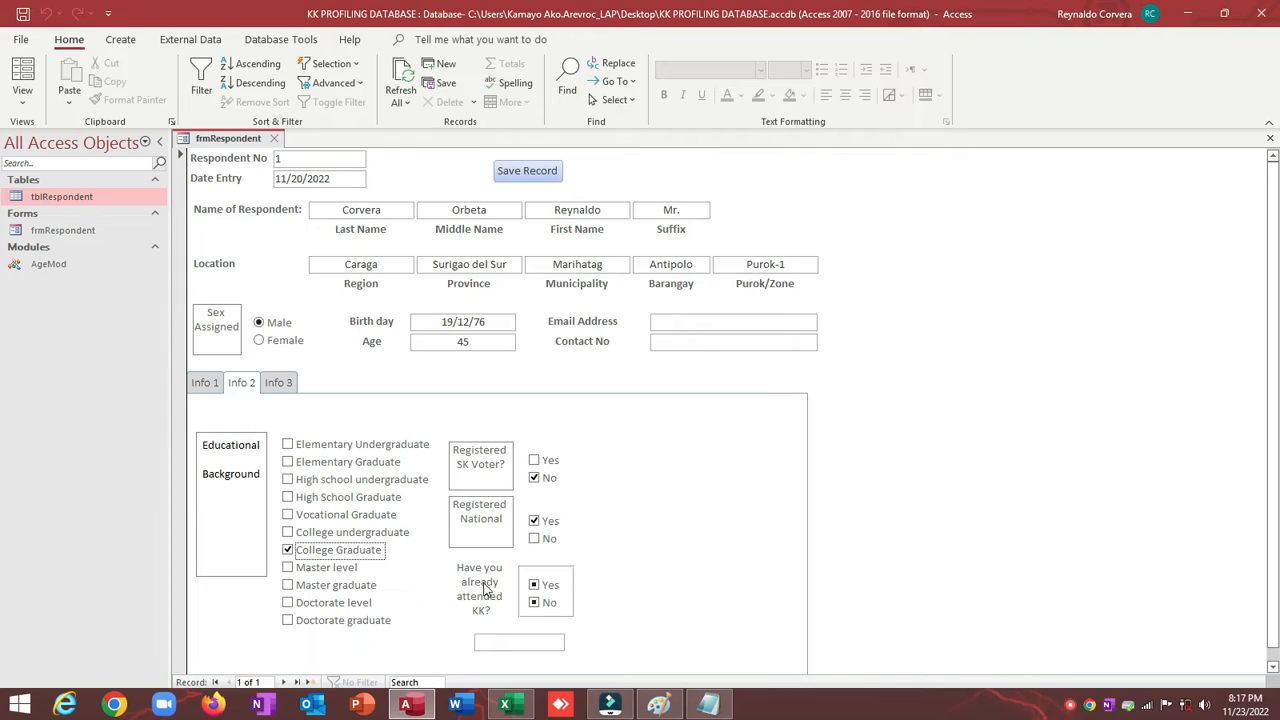
click(535, 586)
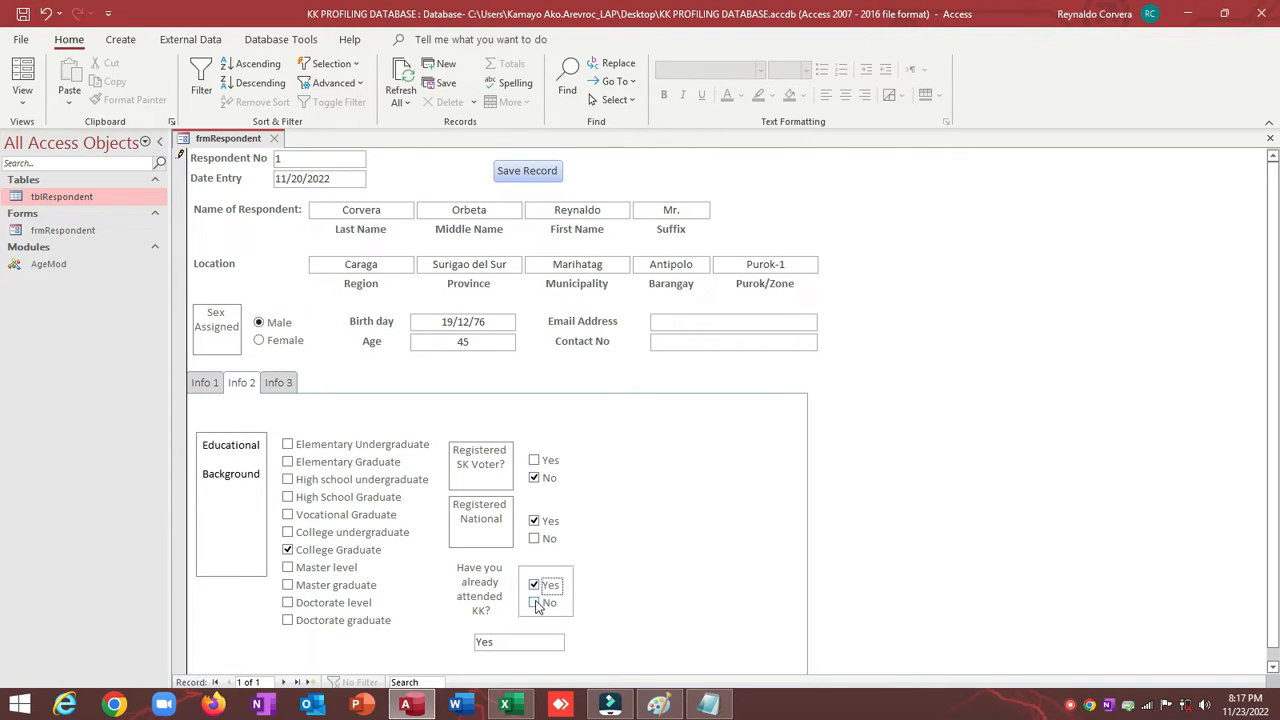
click(534, 601)
click(534, 585)
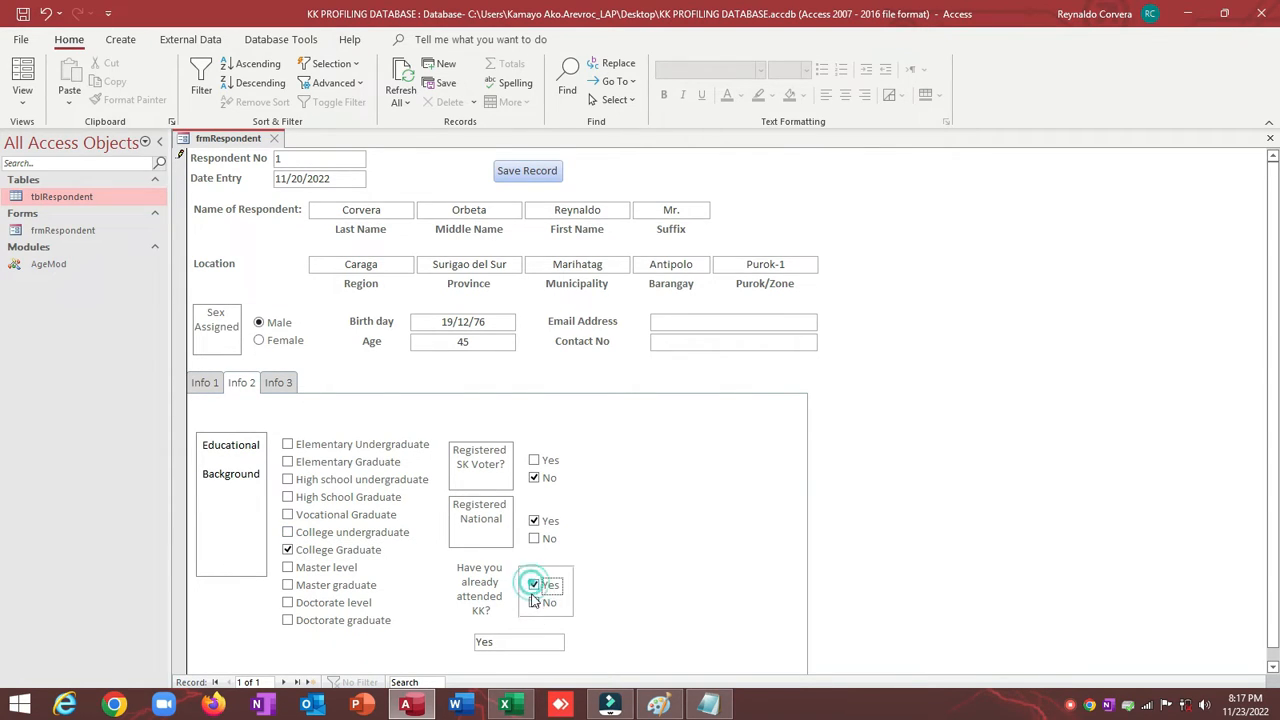
In Design view, move the txtAttendedKK text box up against the attended KK question and set its Visible property to No
right_click(616, 450)
click(662, 502)
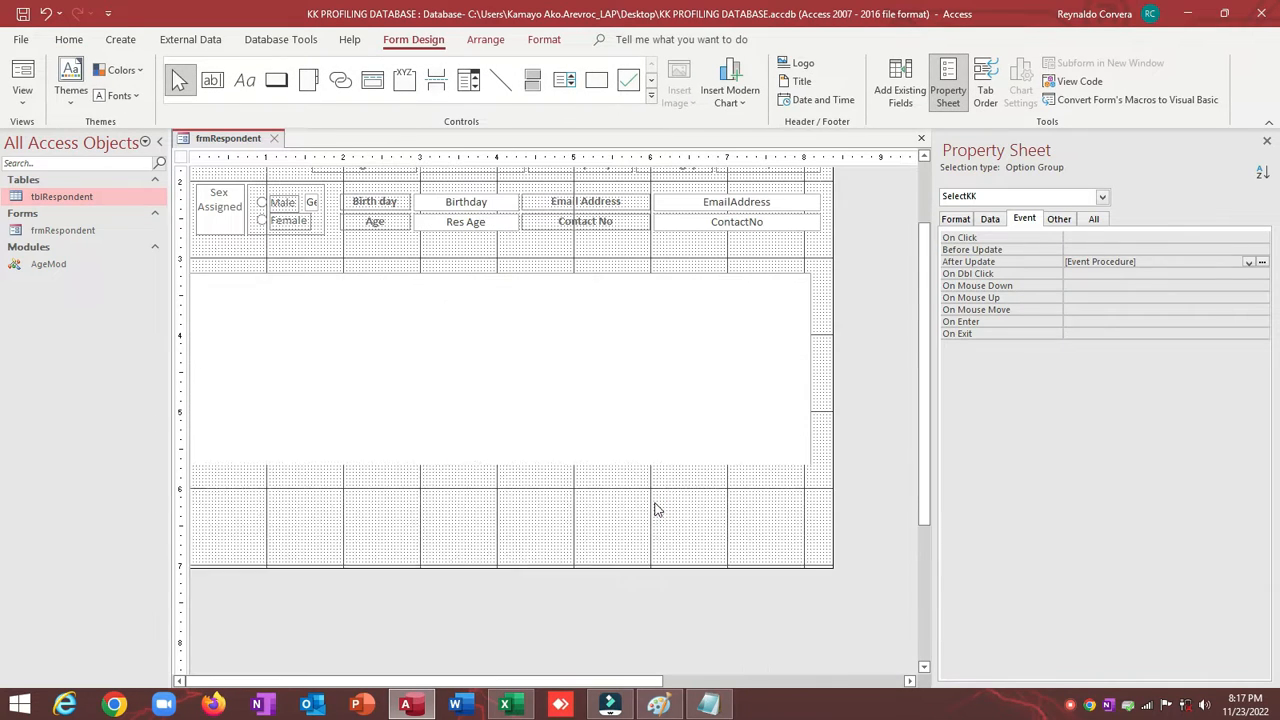
mouse_move(514, 524)
mouse_down()
mouse_move(488, 508)
mouse_move(540, 502)
mouse_move(517, 506)
mouse_up()
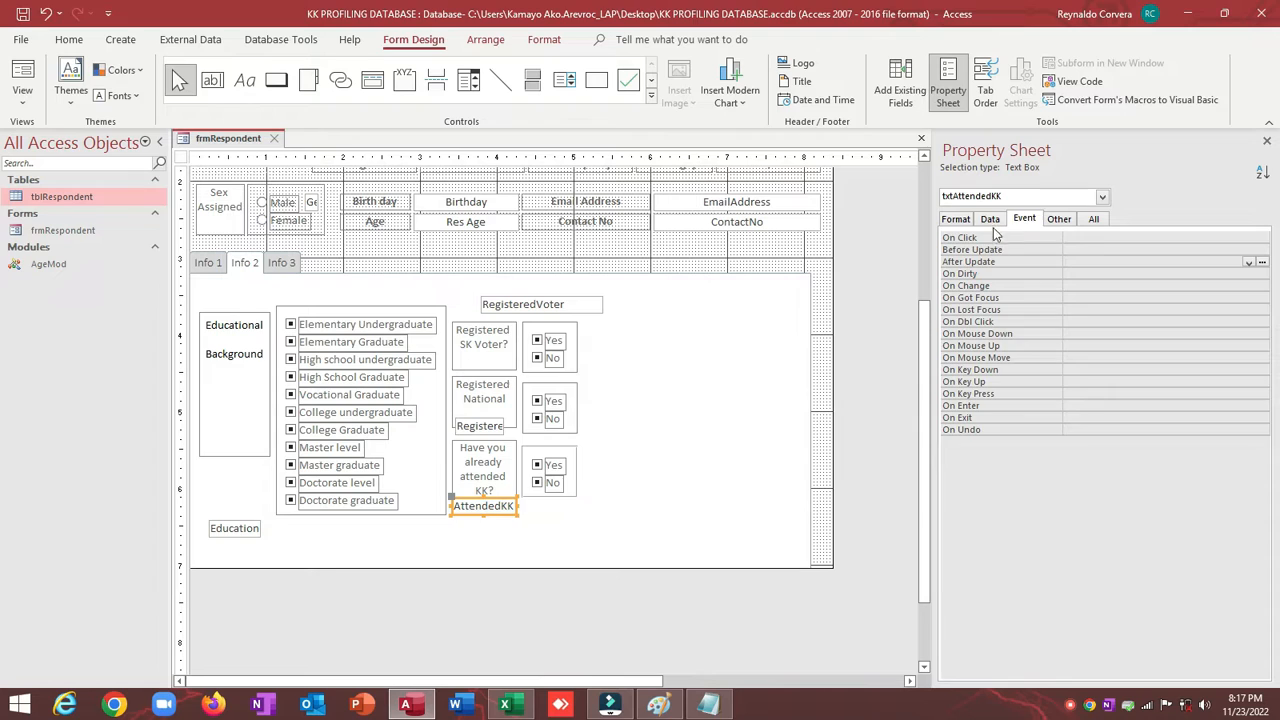
click(990, 219)
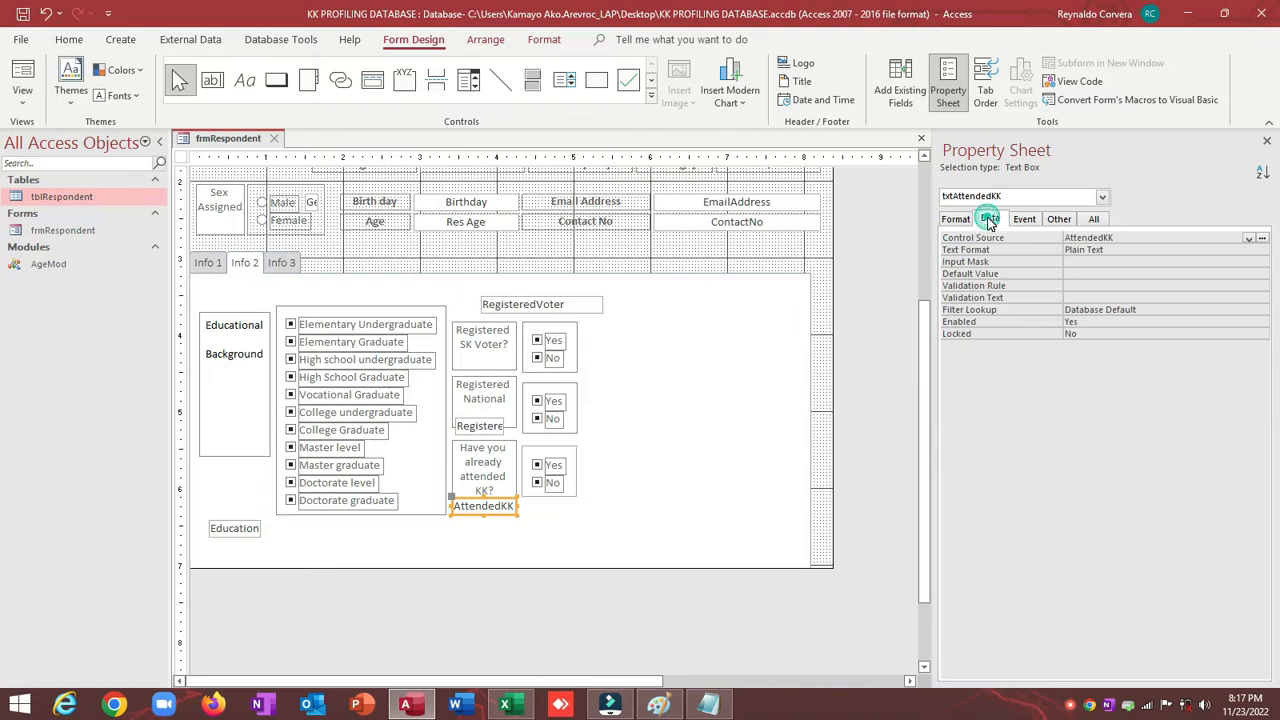
click(962, 218)
double_click(1075, 261)
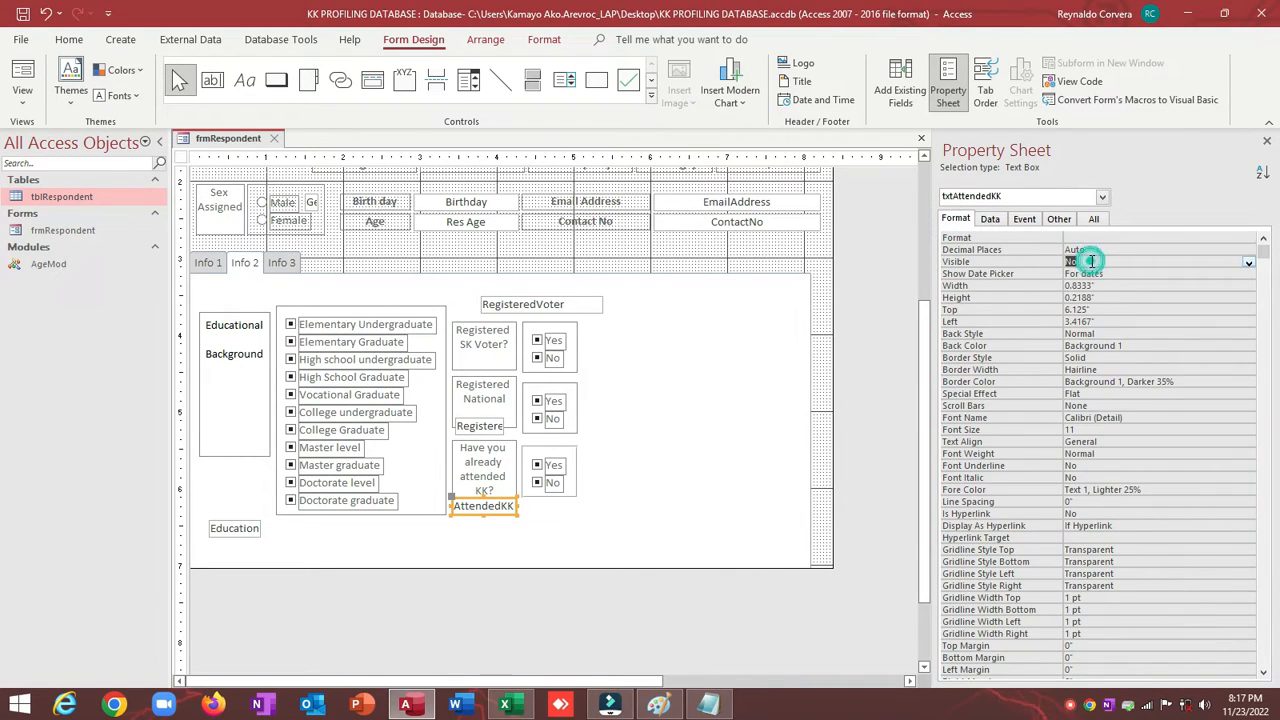
Check the Info 2 page in Form view and return to Design view
click(22, 75)
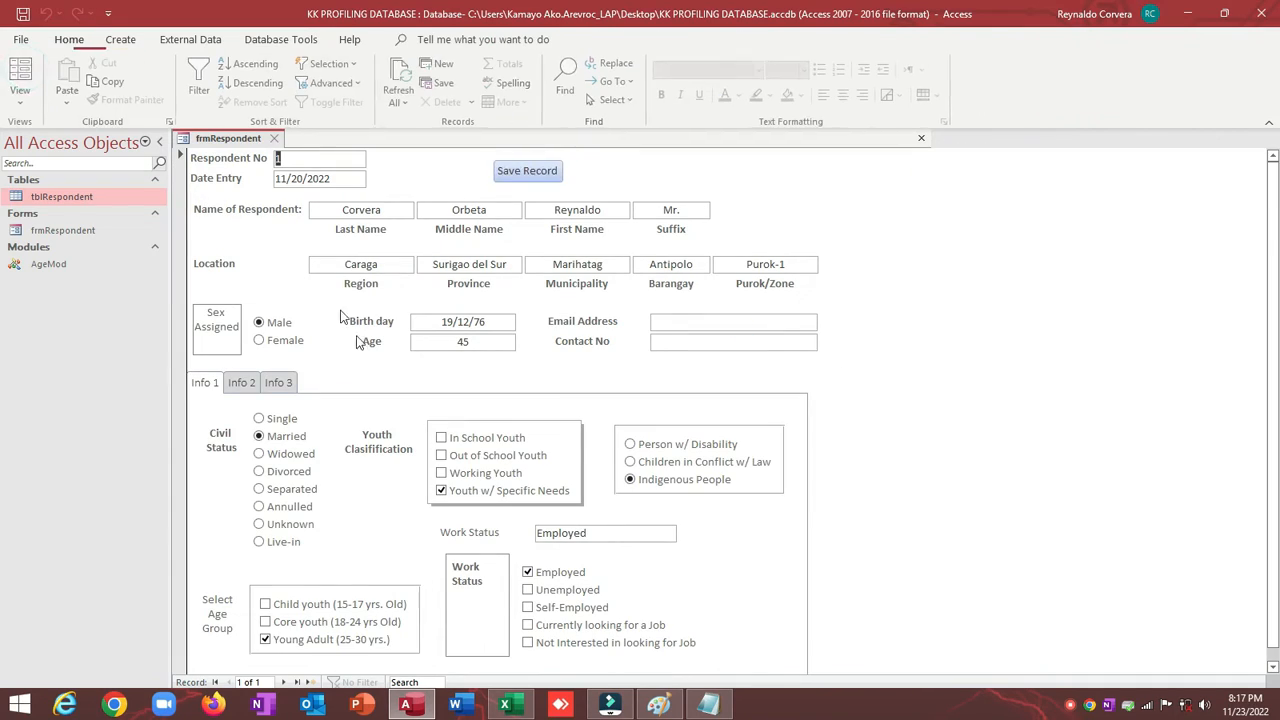
click(242, 381)
right_click(883, 311)
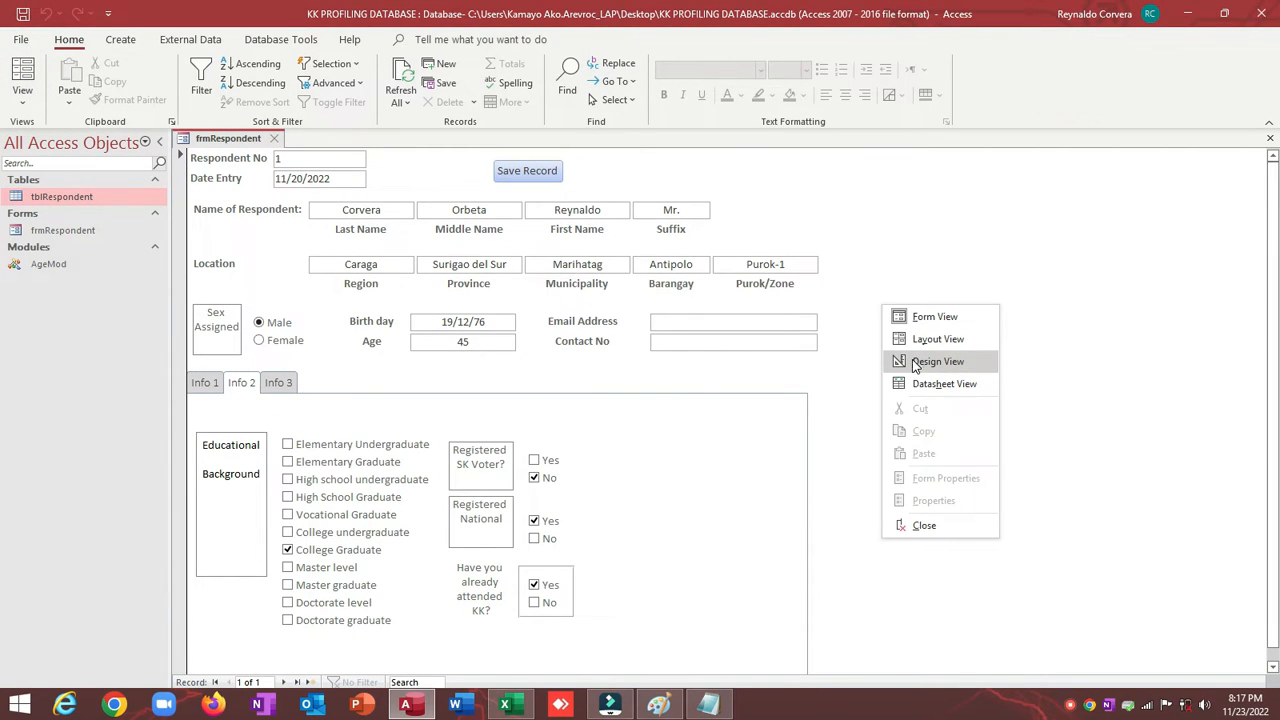
click(936, 361)
scroll(873, 354, down, 5)
Switch to Paint, mark off the attended KK question on the questionnaire with a red pencil stroke, and return to Access
click(652, 705)
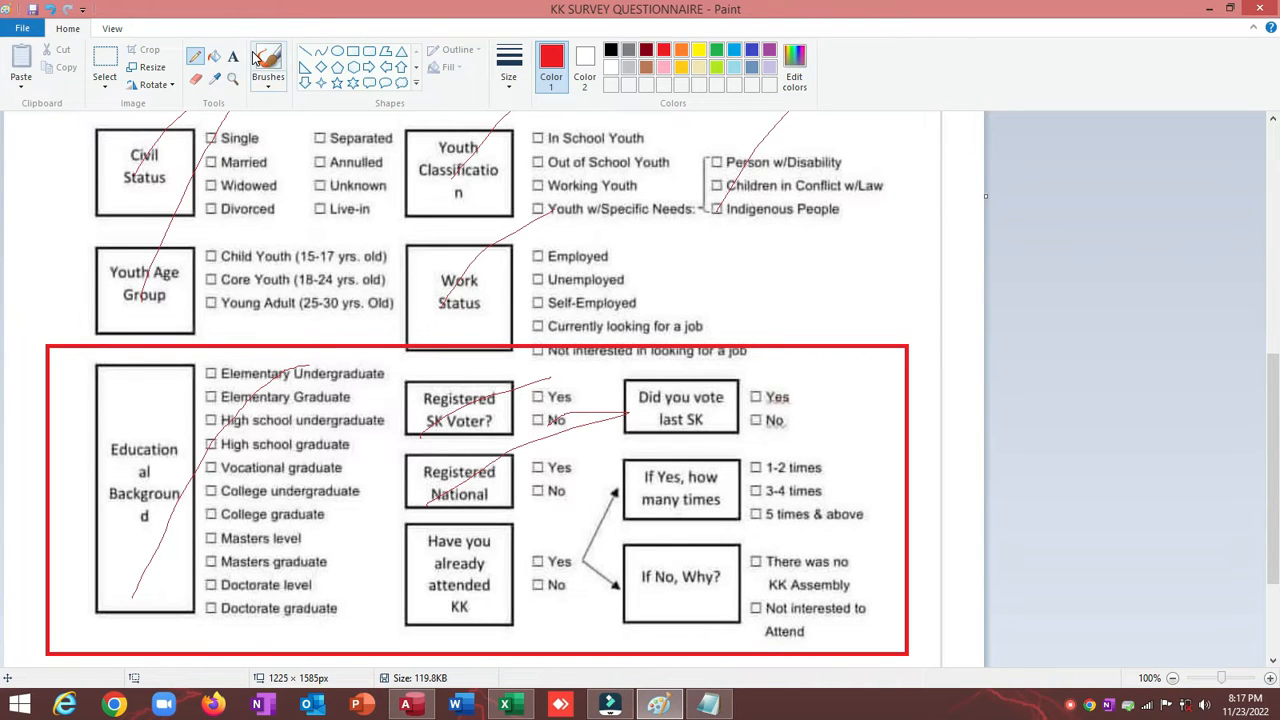
drag(405, 605, 474, 524)
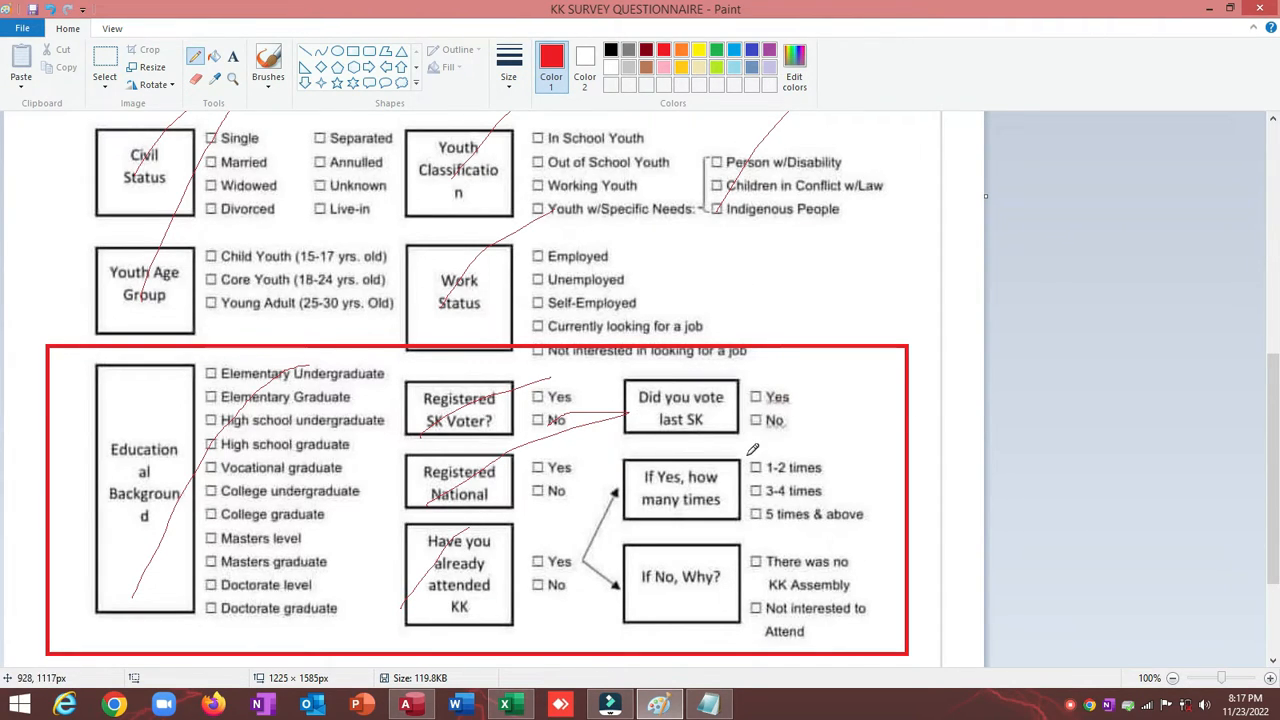
key(alt+Tab)
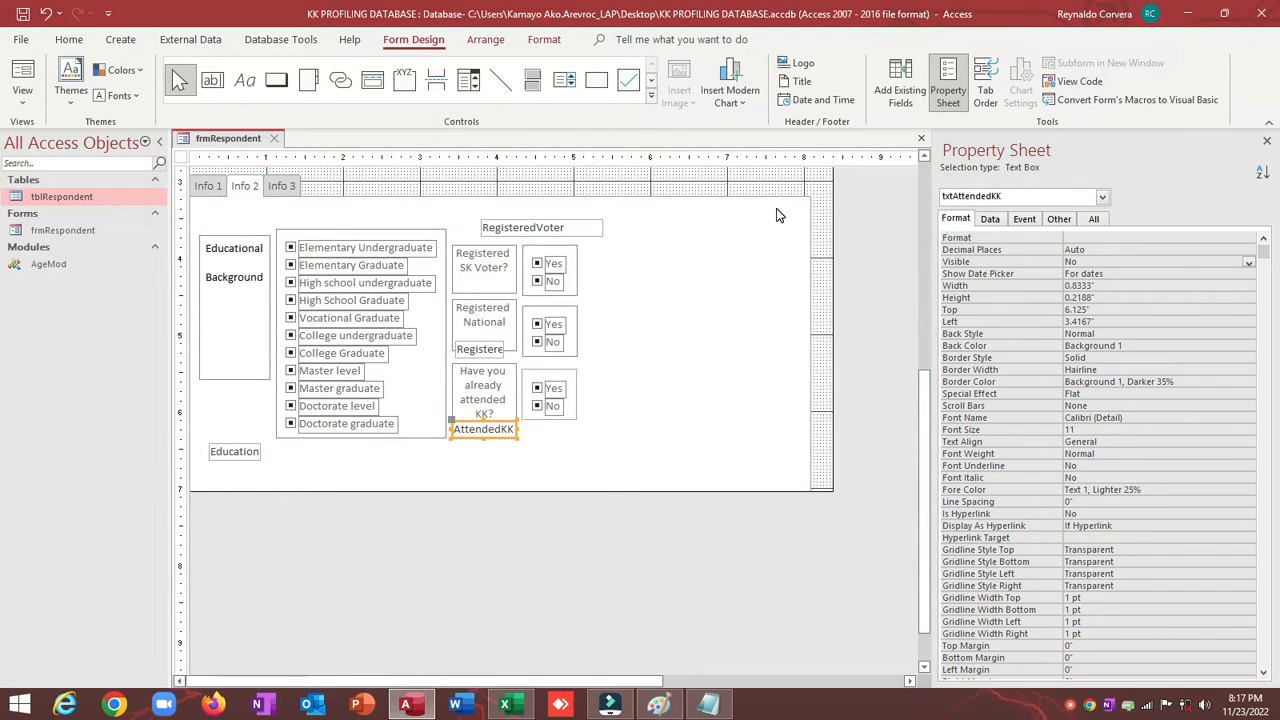
key(alt+Tab)
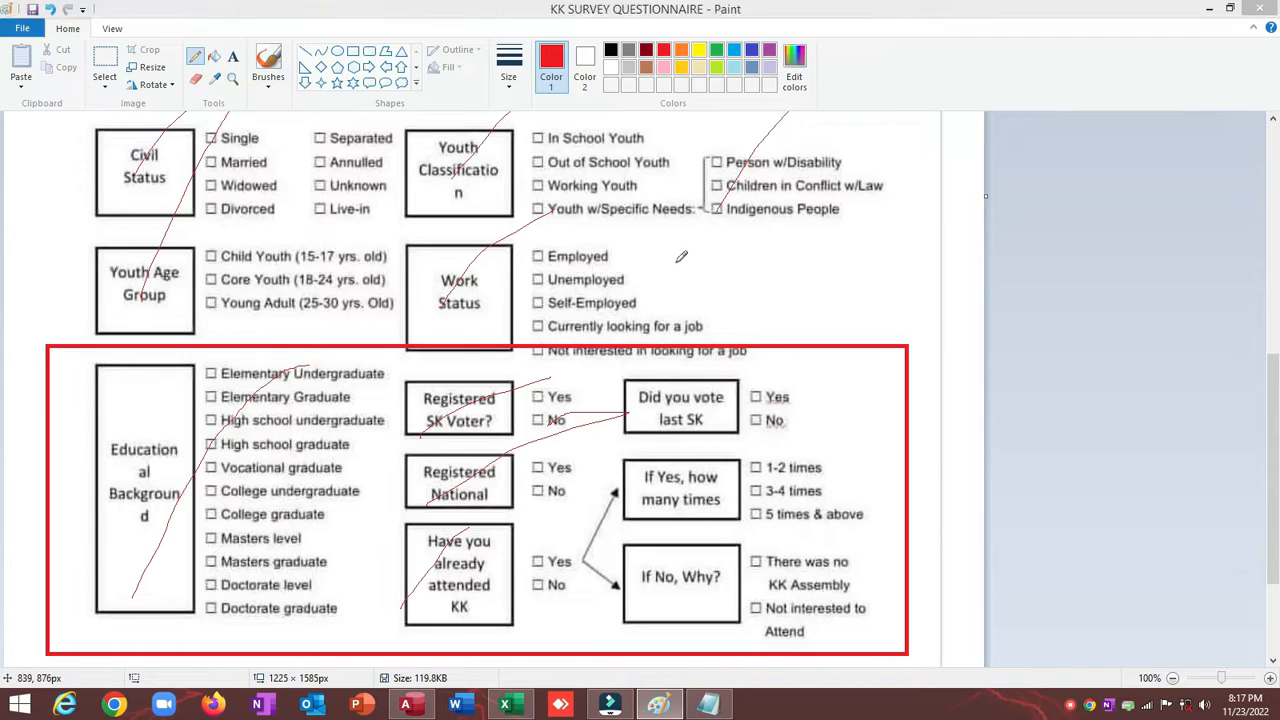
key(alt+Tab)
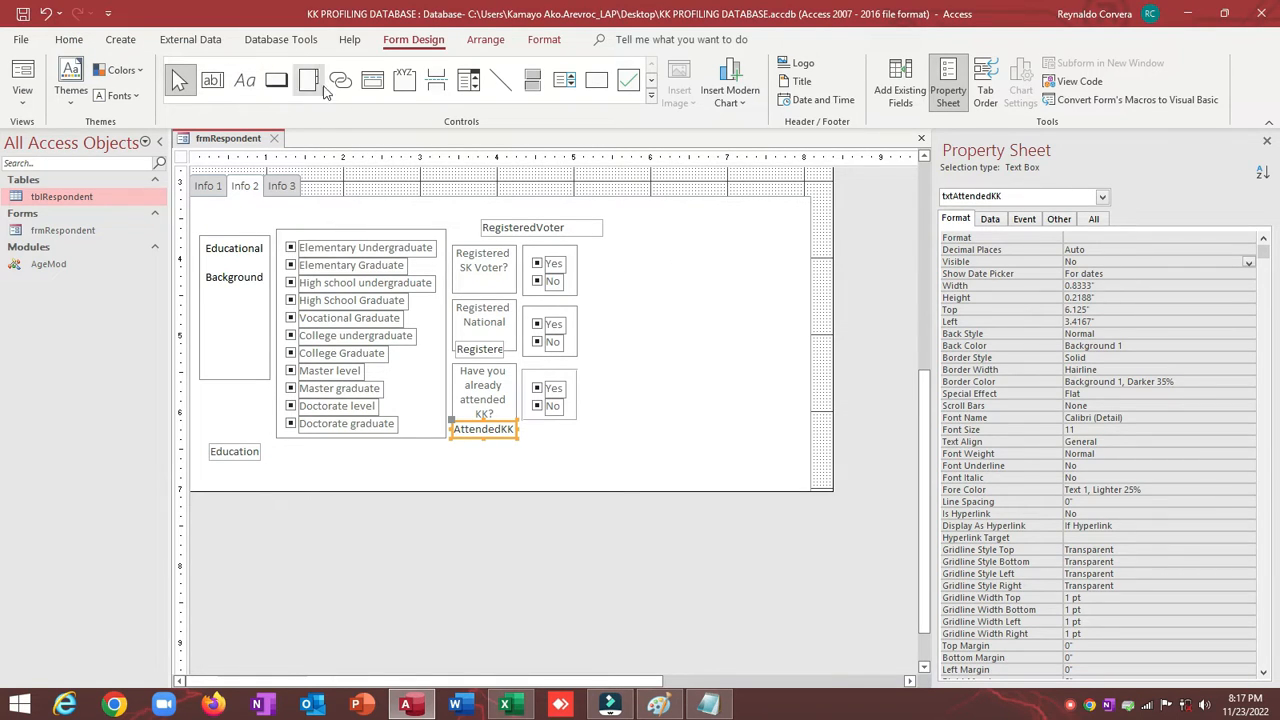
click(372, 80)
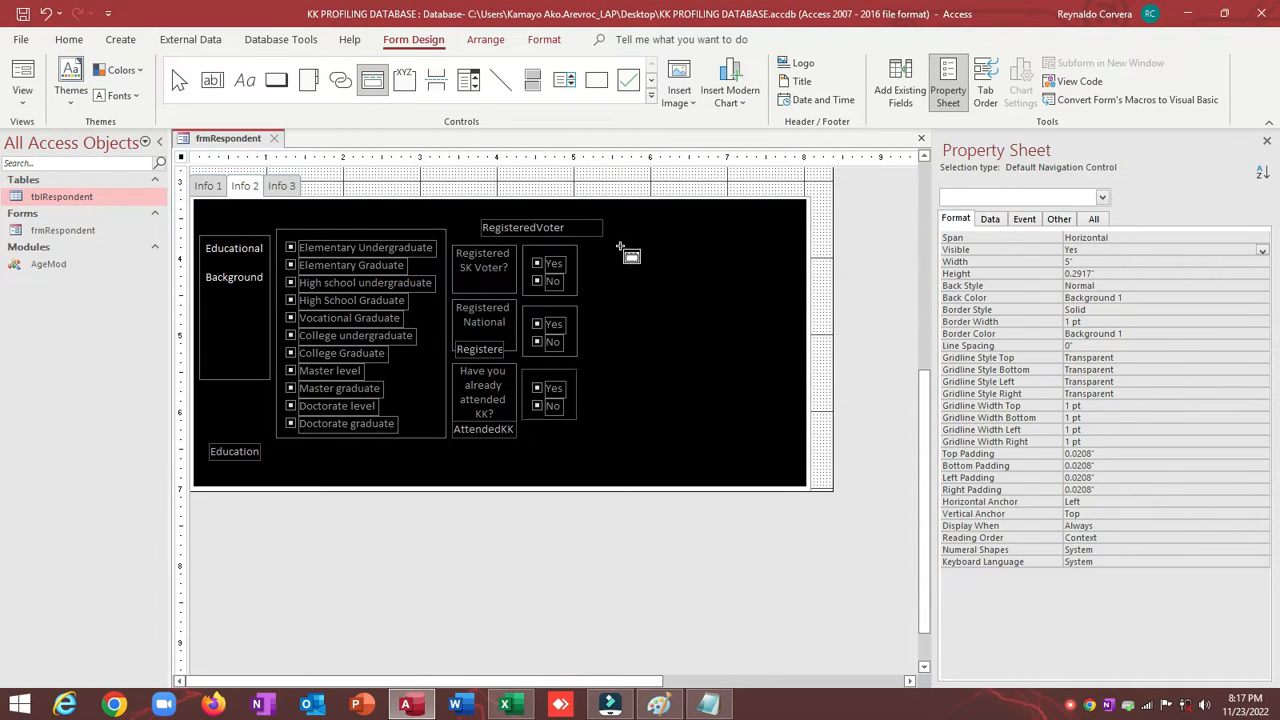
drag(625, 245, 774, 297)
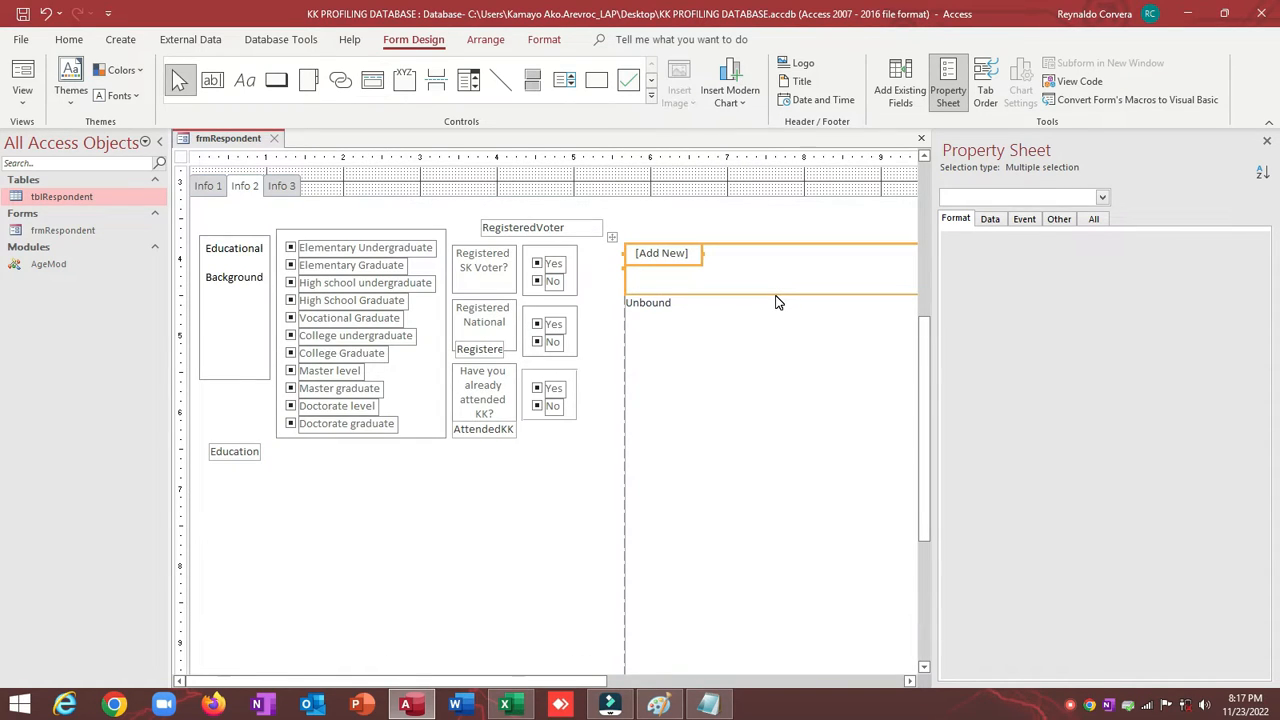
key(ctrl+z)
click(655, 179)
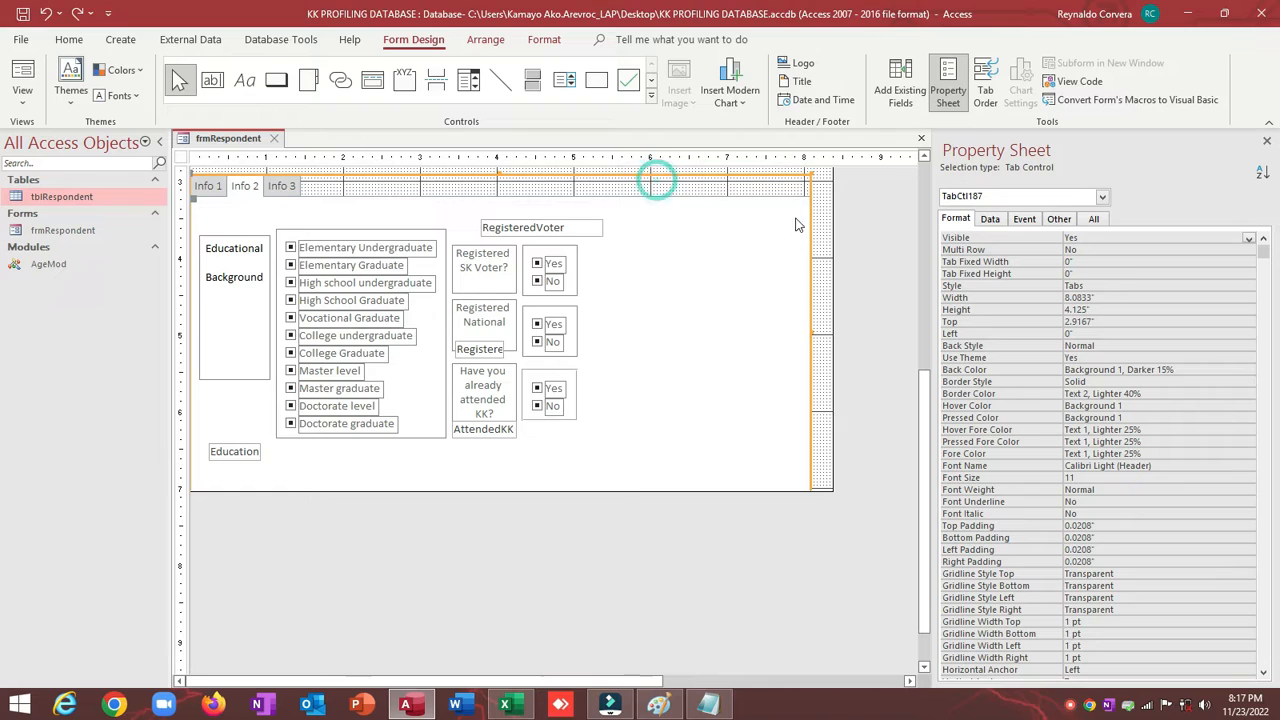
click(869, 214)
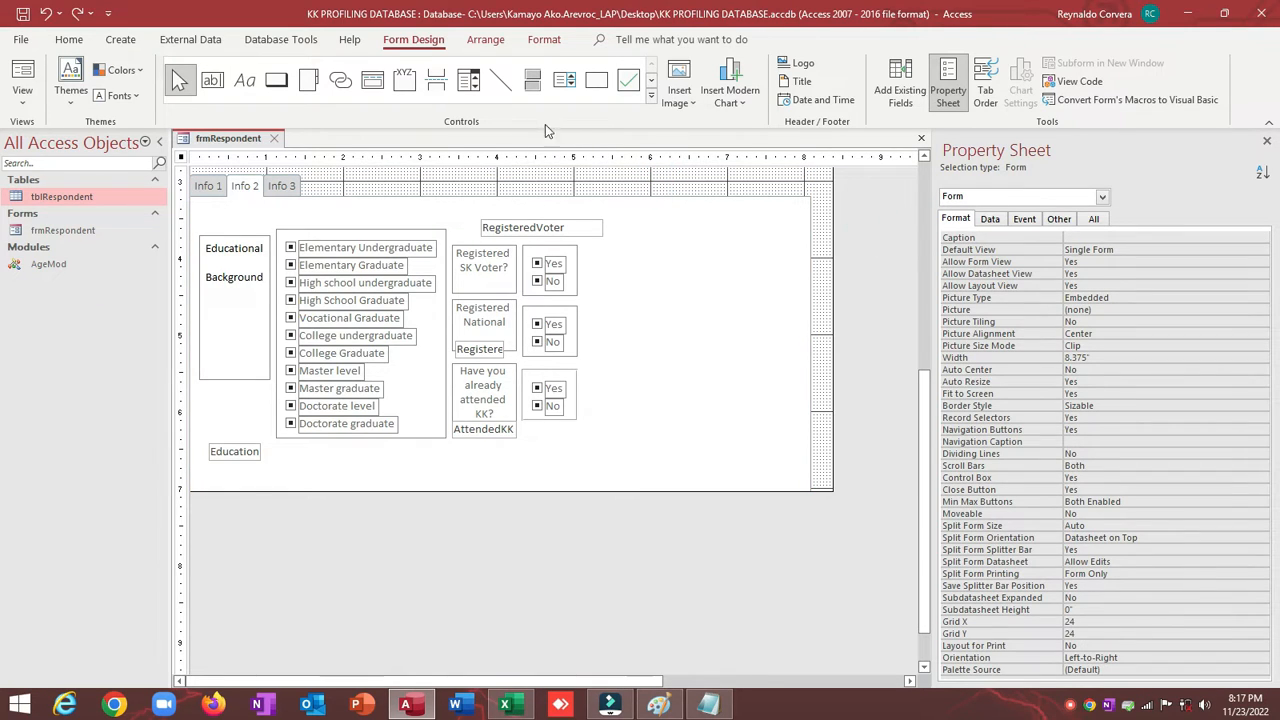
Draw an option group about 1.33 by 0.63 in beside the SK voter options on Info 2, with labels Yes and No
click(404, 80)
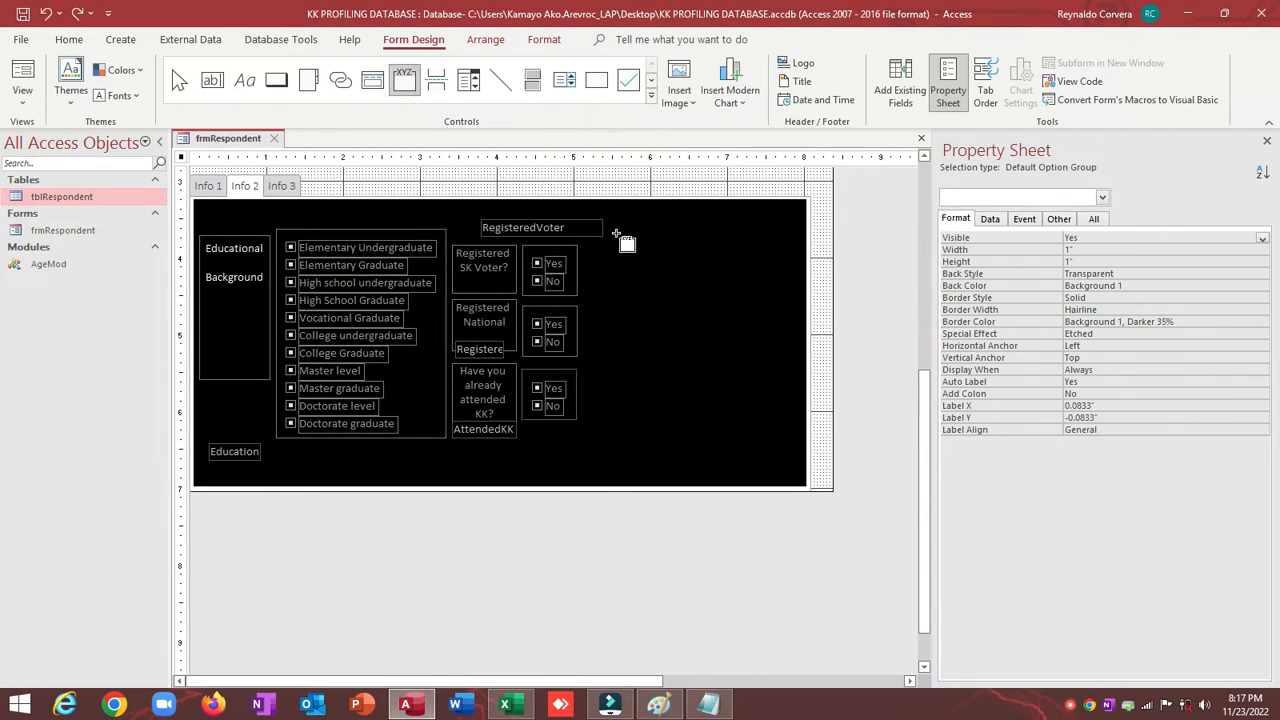
drag(665, 245, 768, 291)
key(alt+Tab)
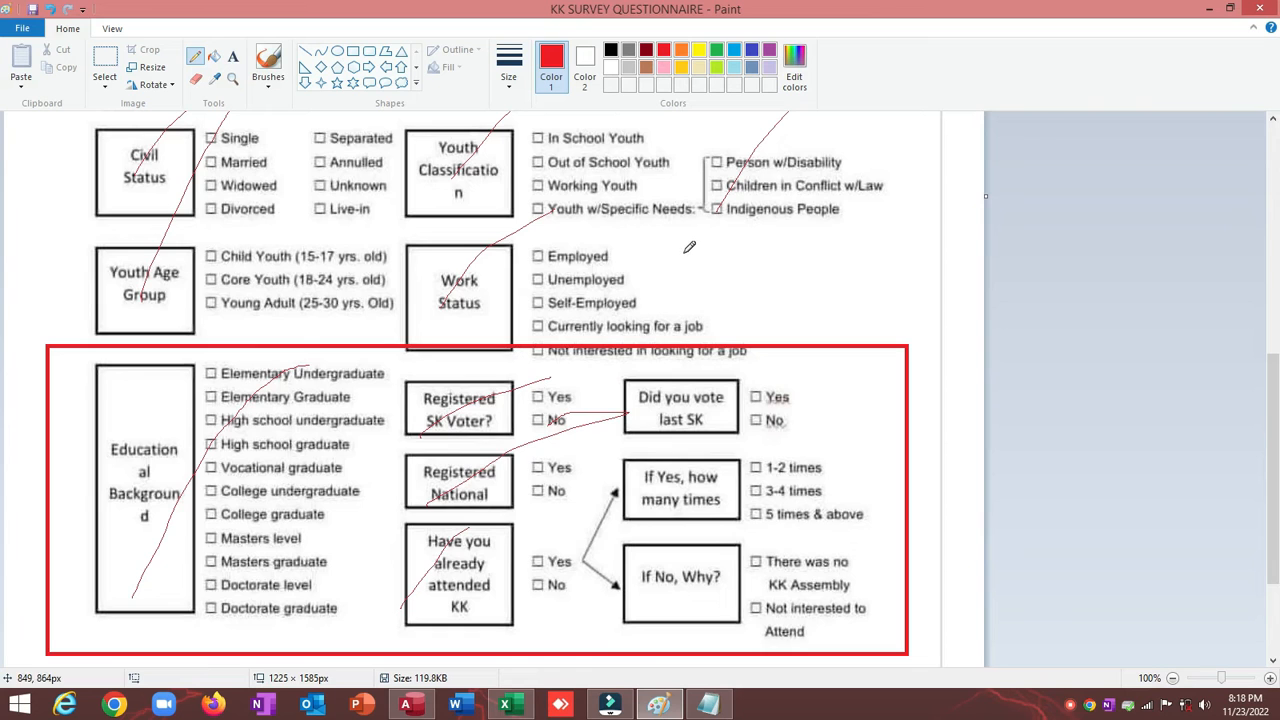
key(alt+Tab)
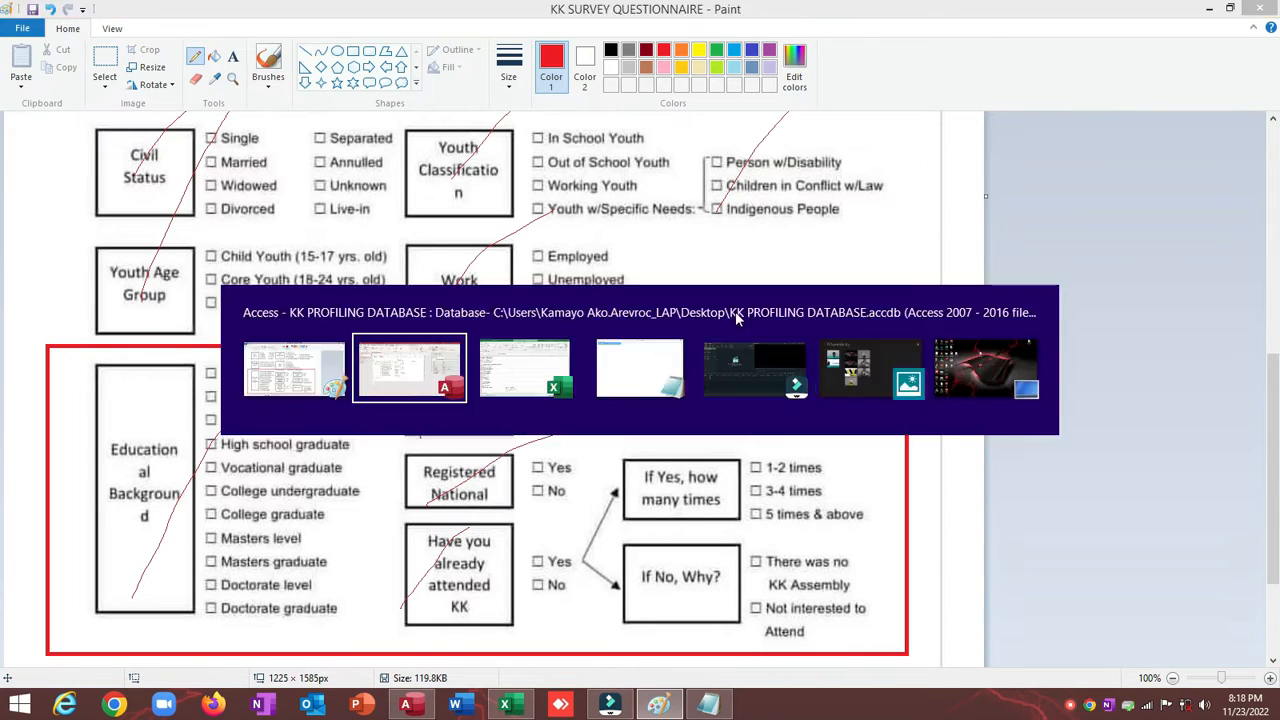
text(Y)
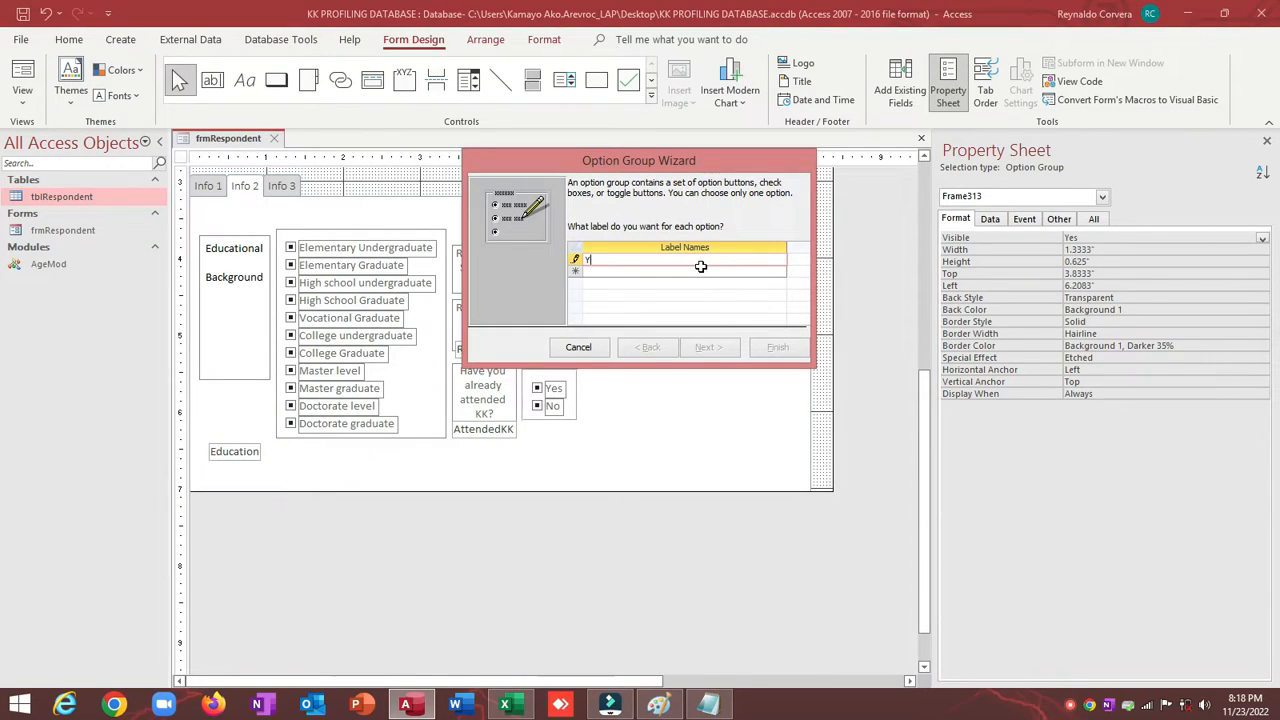
text(es)
key(Return)
text(No)
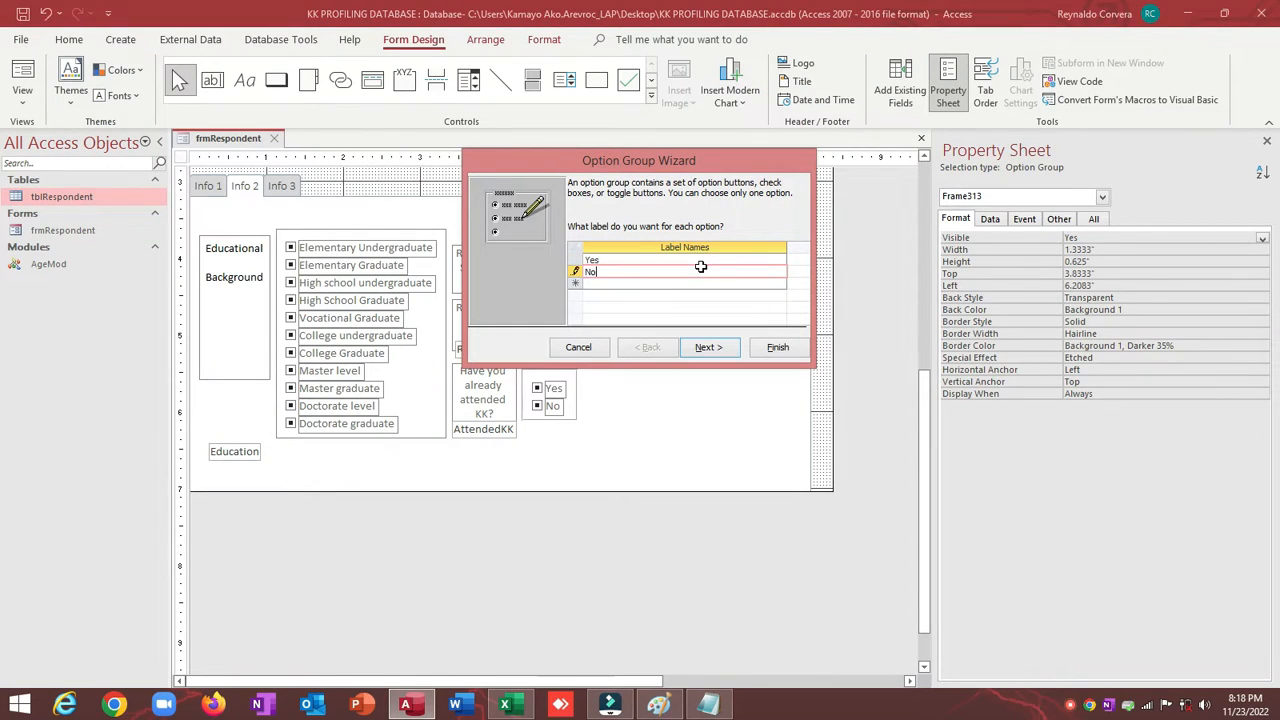
Give the new option group no default choice and accept the values 1 for Yes and 2 for No
click(710, 348)
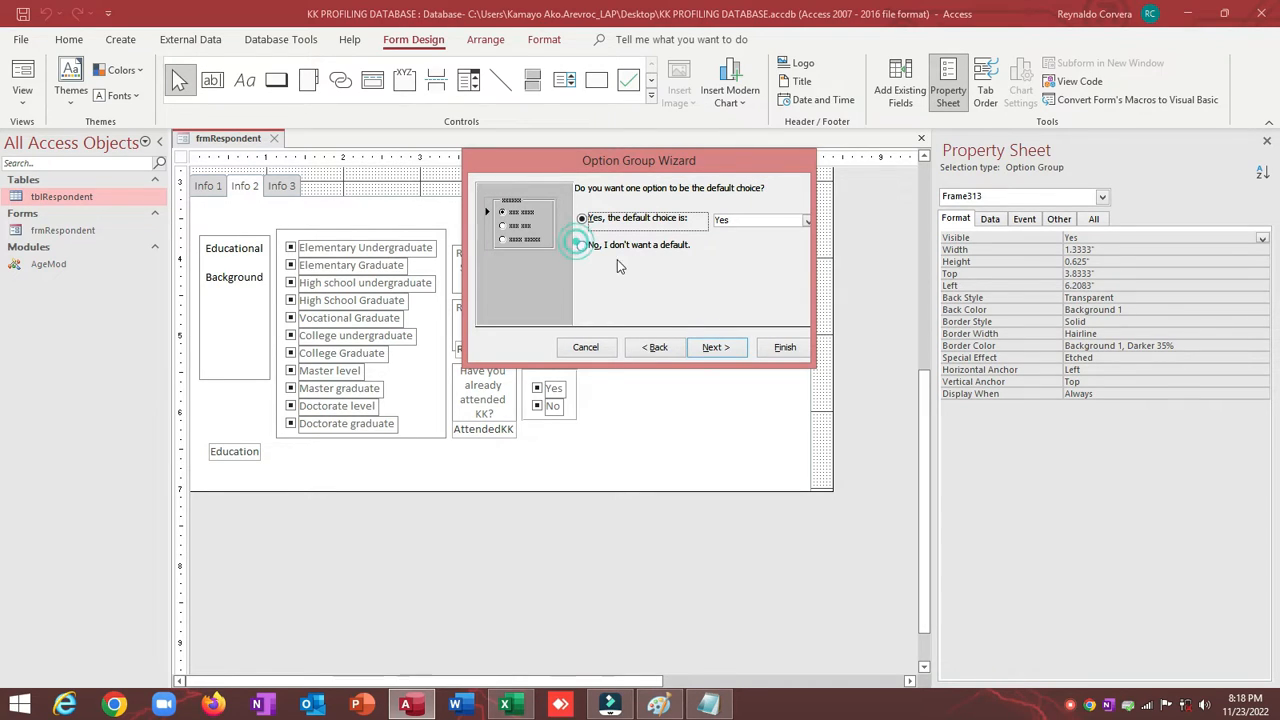
click(584, 246)
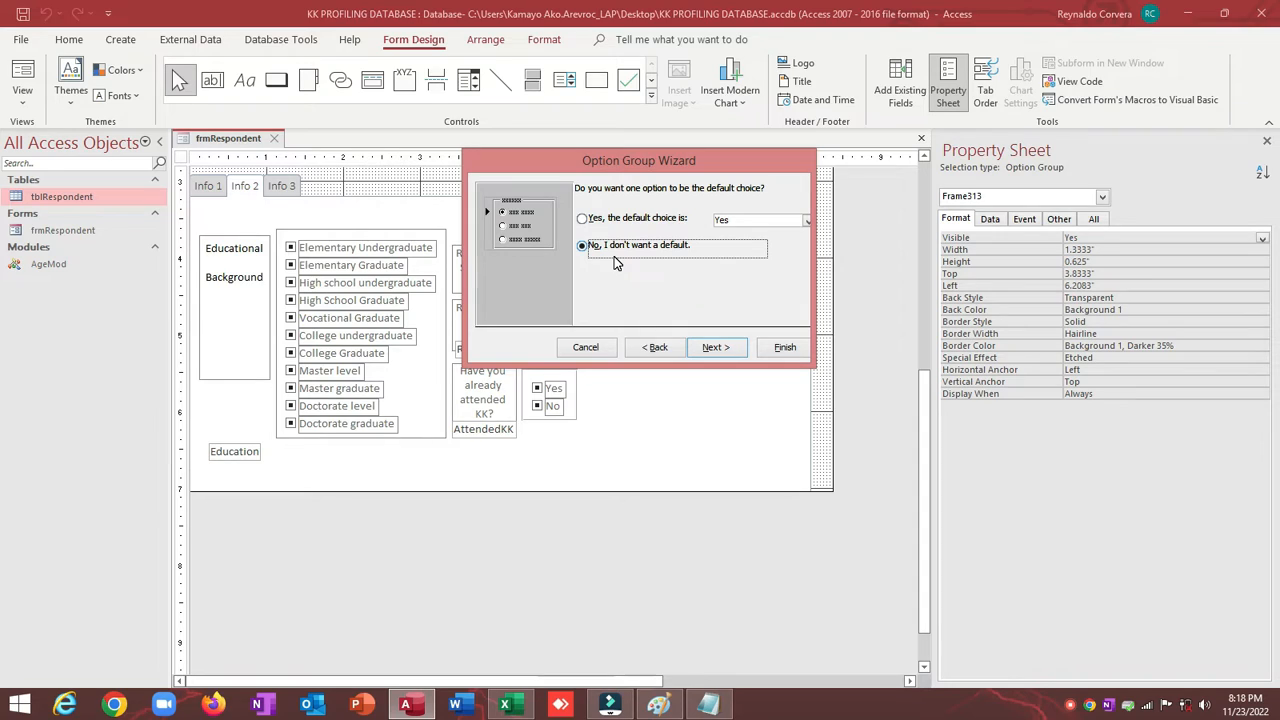
click(715, 349)
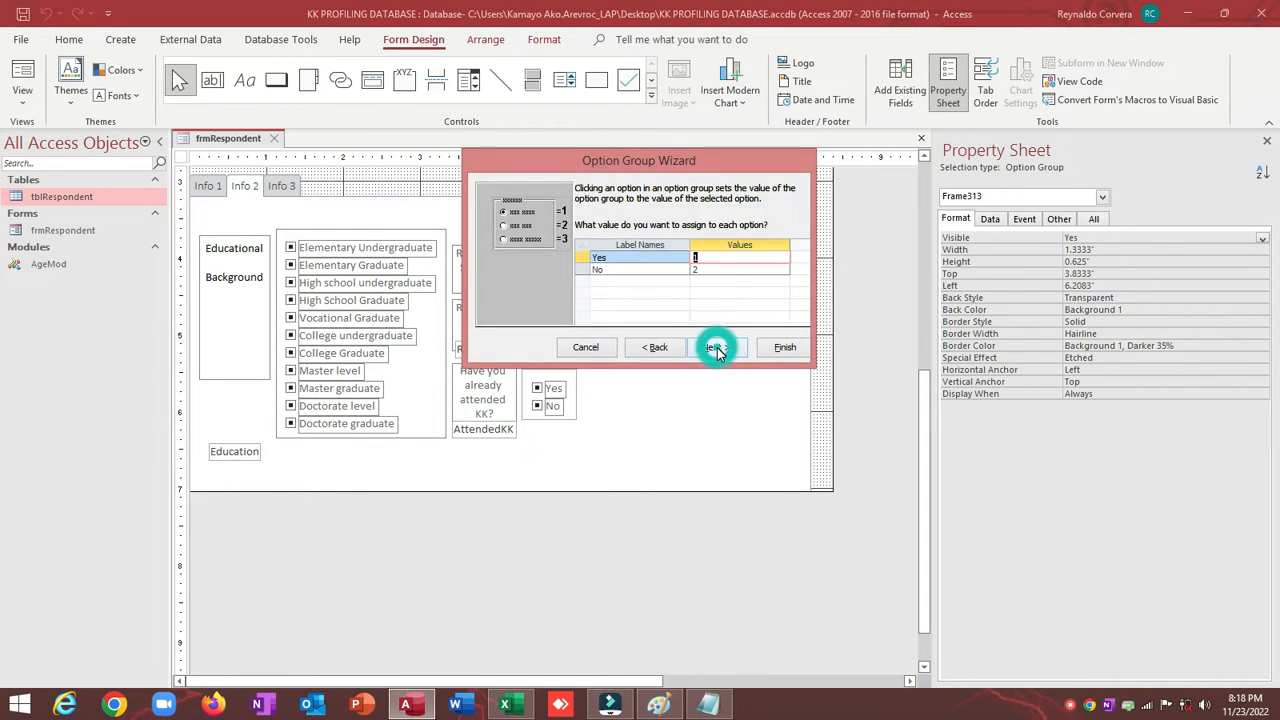
click(714, 347)
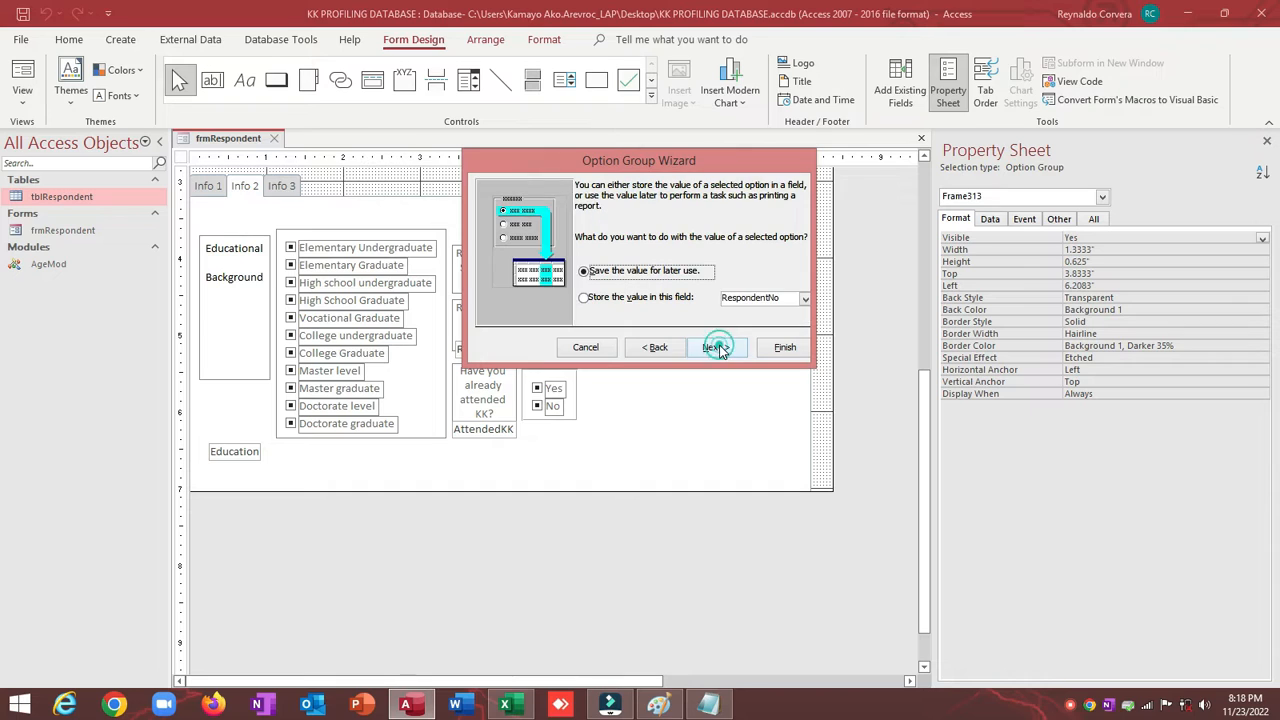
Store the value of the new option group in the LastvID field
click(585, 298)
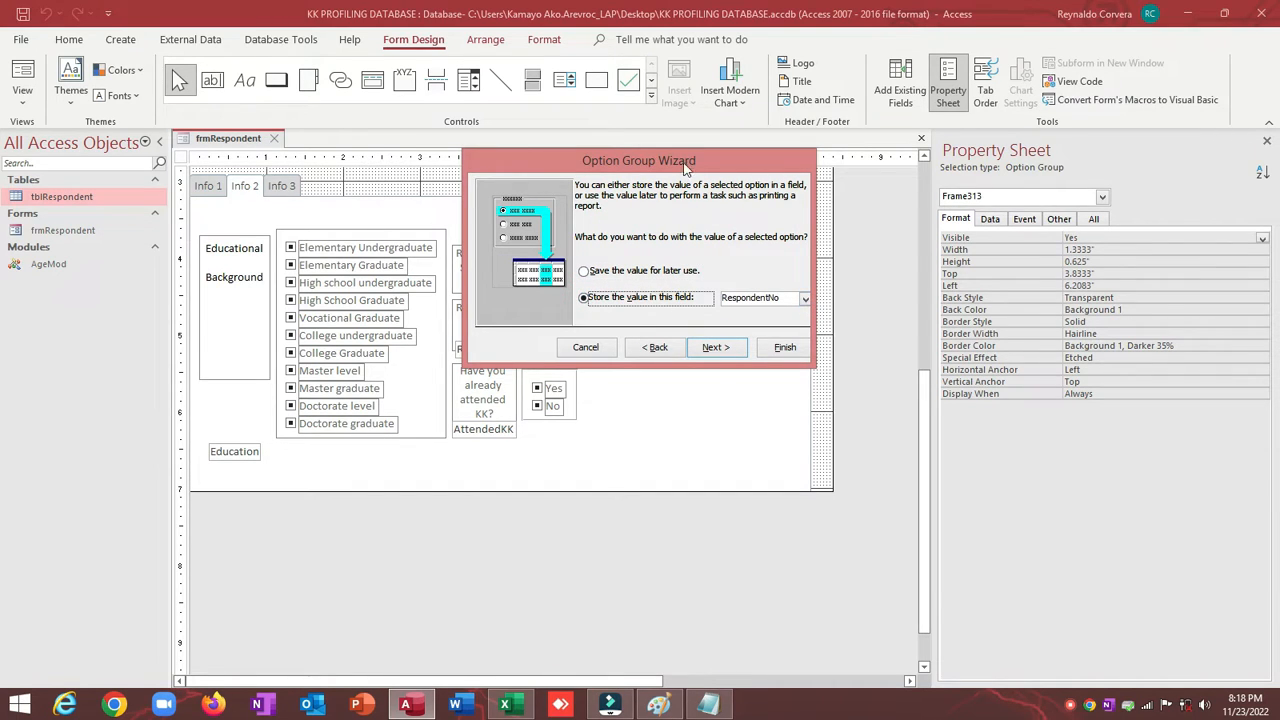
mouse_move(677, 159)
mouse_down()
mouse_move(357, 356)
mouse_move(724, 166)
mouse_up()
click(848, 304)
key(alt+Tab)
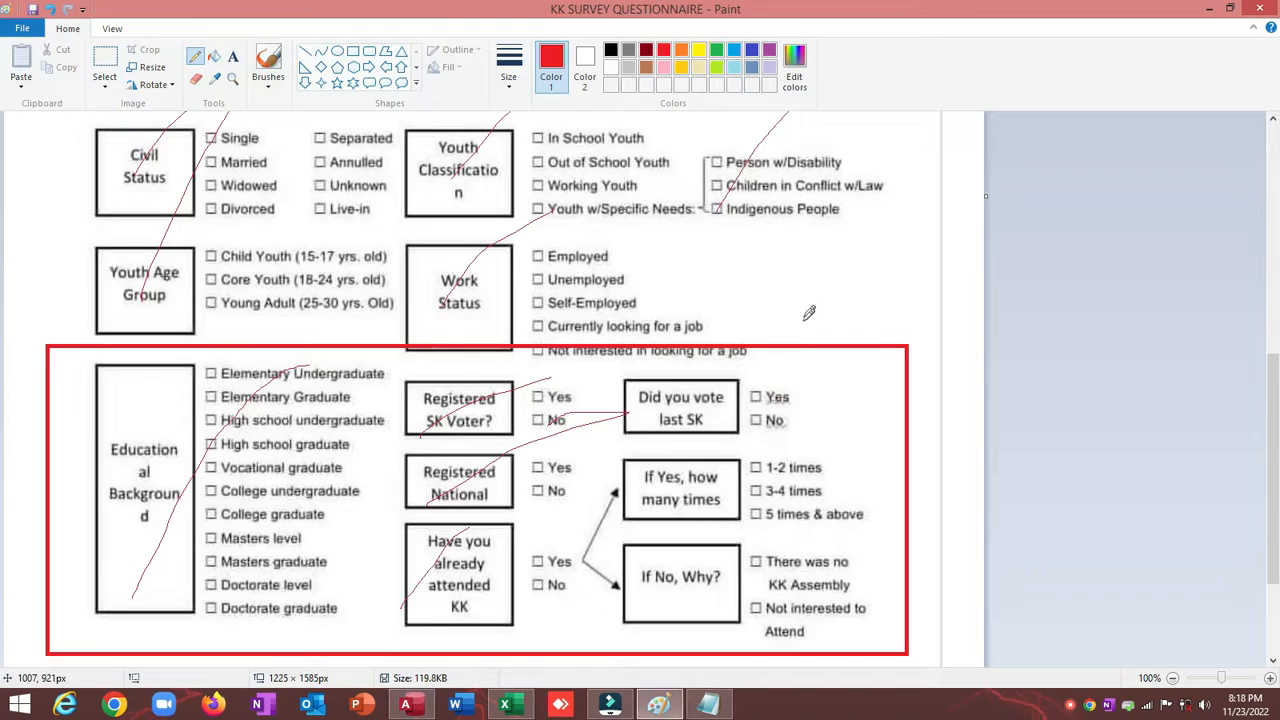
key(alt+Tab)
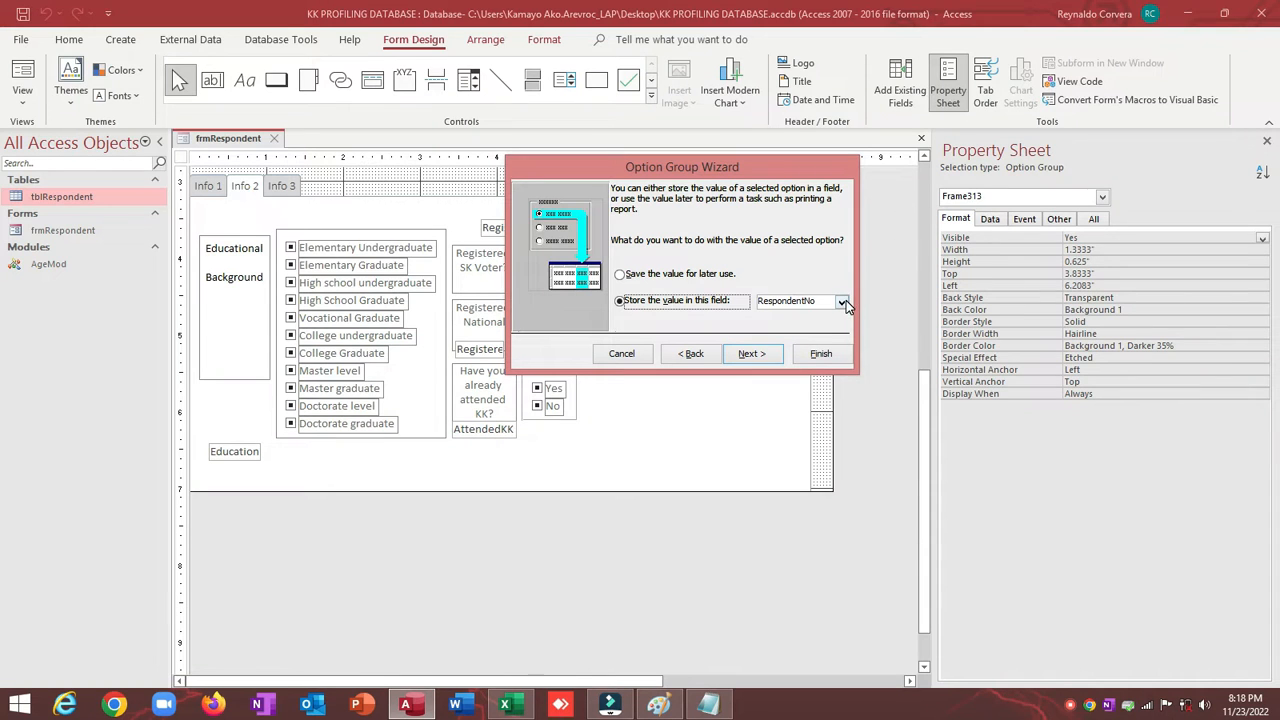
click(846, 304)
drag(843, 332, 843, 457)
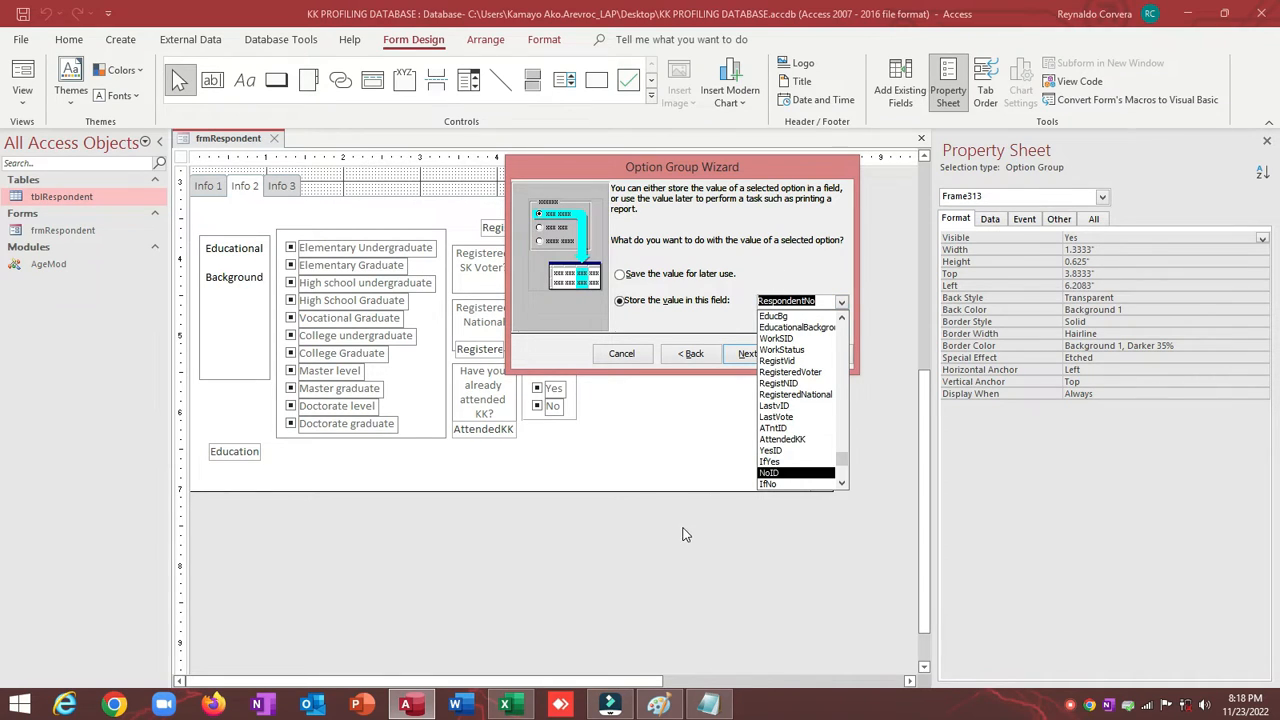
click(788, 406)
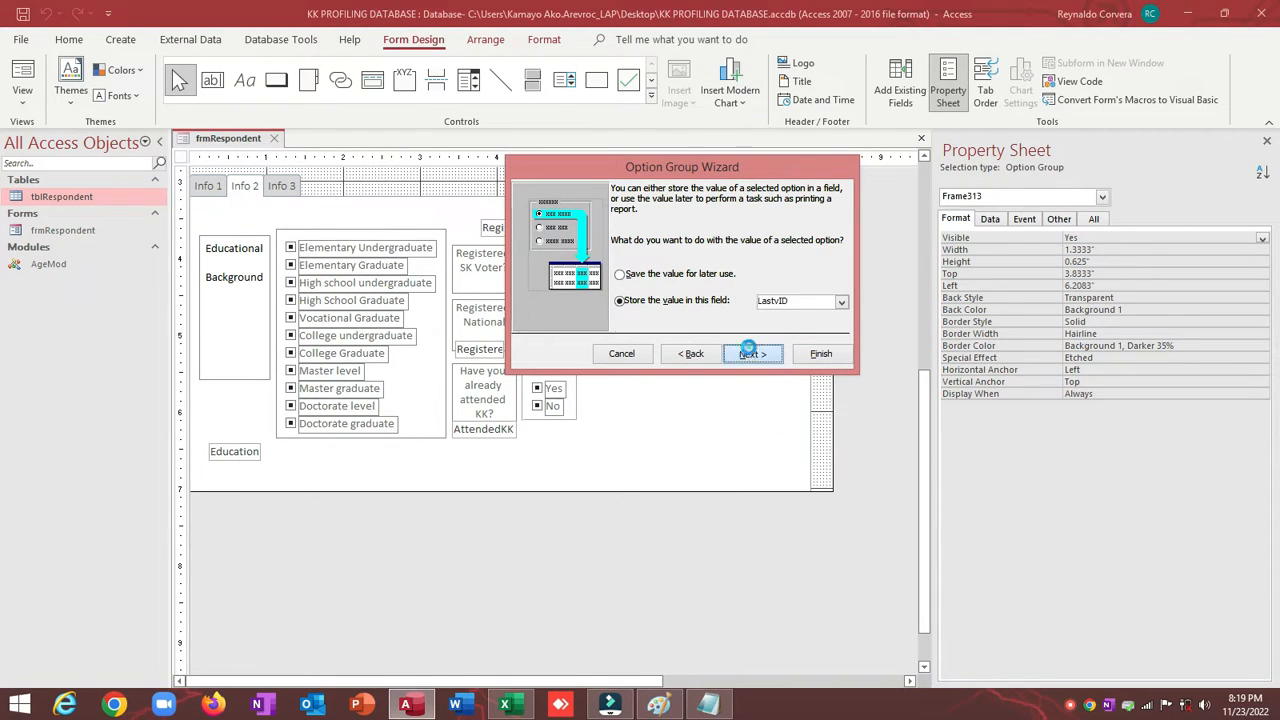
click(755, 354)
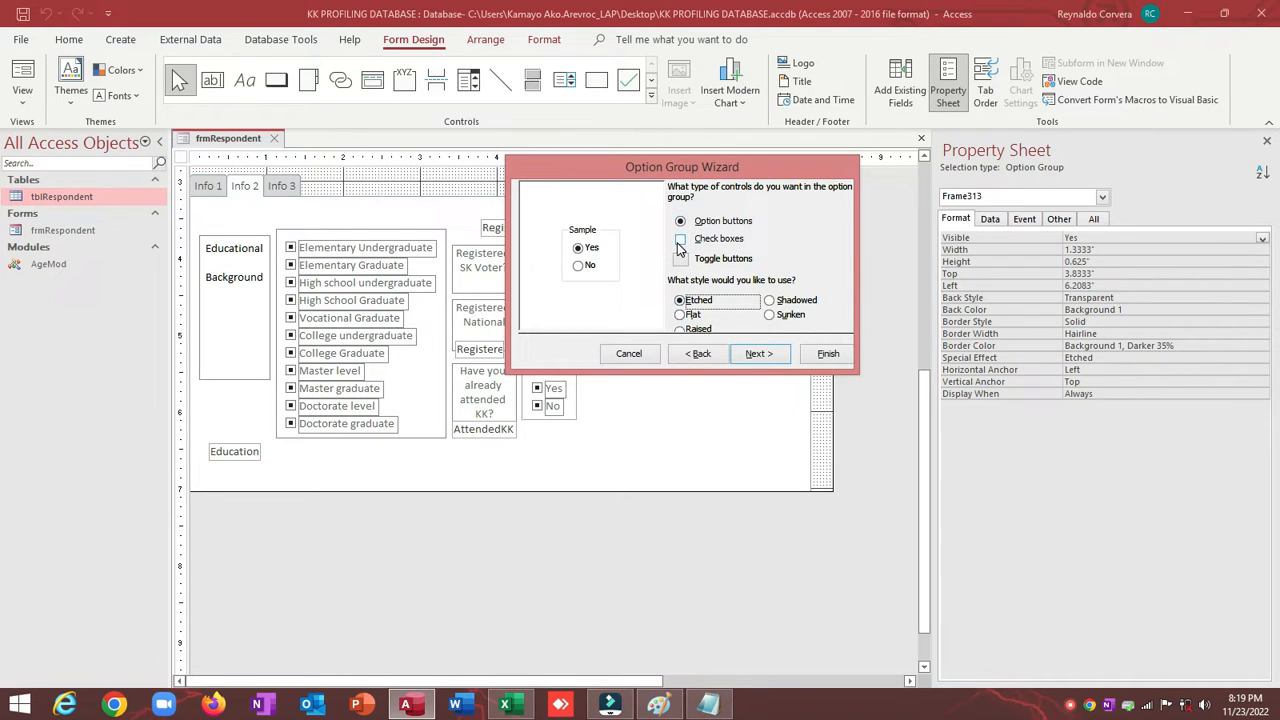
Use check boxes for the option group, caption it "Did you vote last SK" as on the questionnaire, and finish the wizard
click(680, 239)
click(758, 354)
key(alt+Tab)
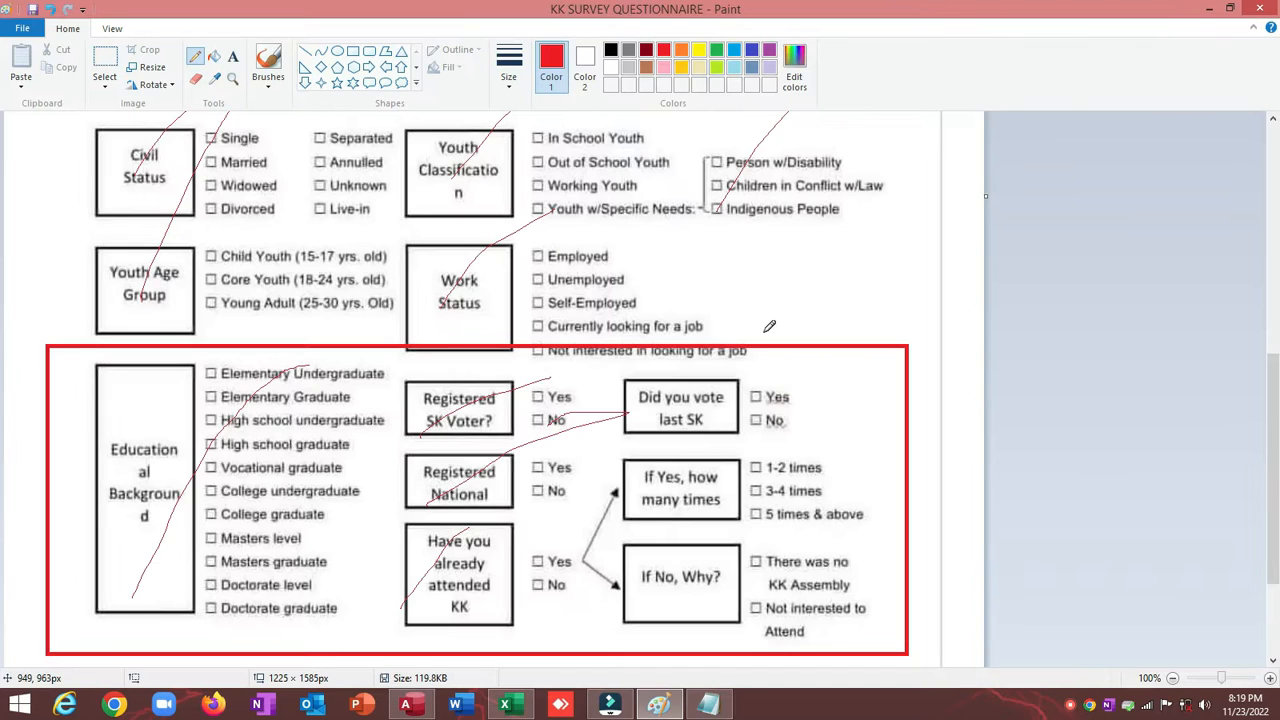
key(alt+Tab)
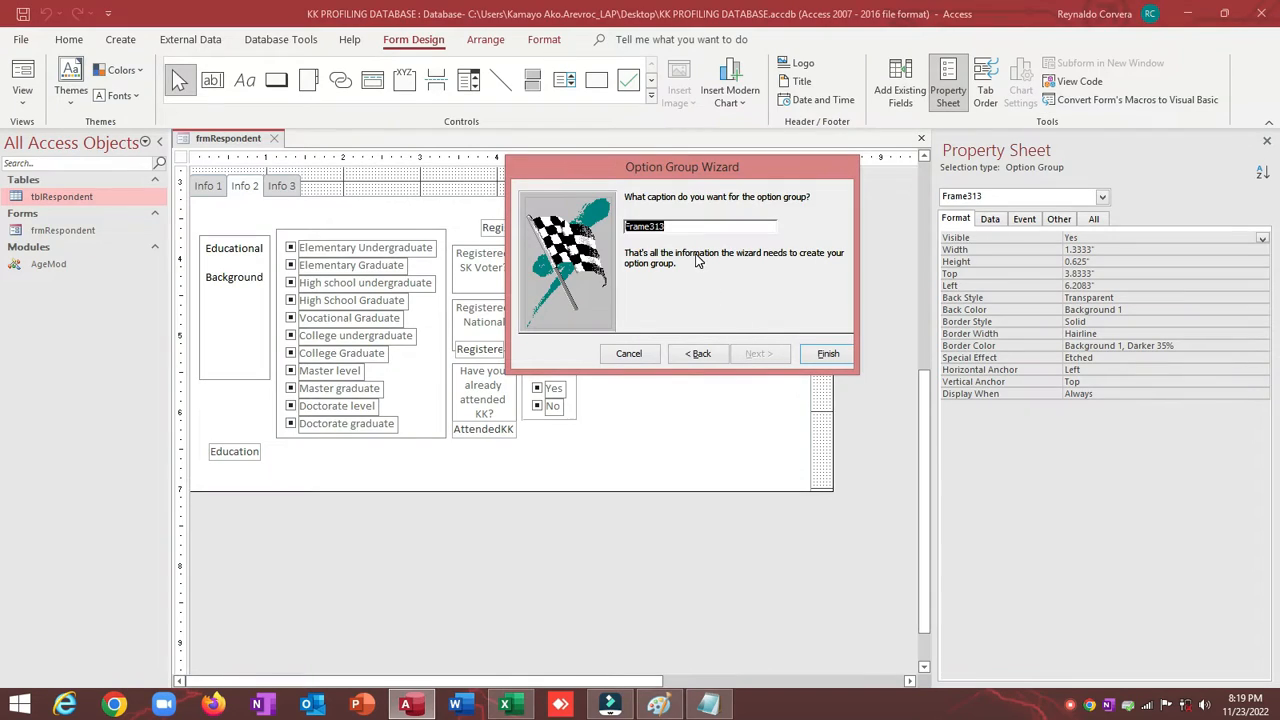
text(D)
text(is)
key(alt+Tab)
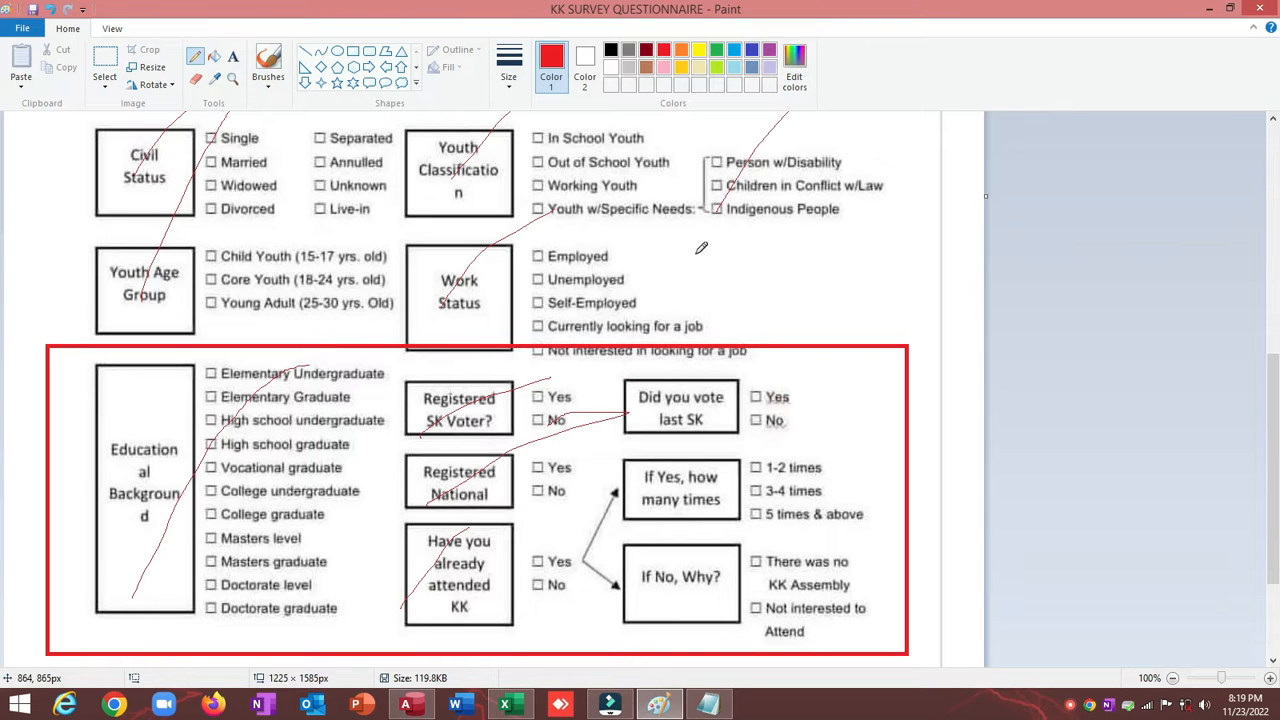
key(alt+Tab)
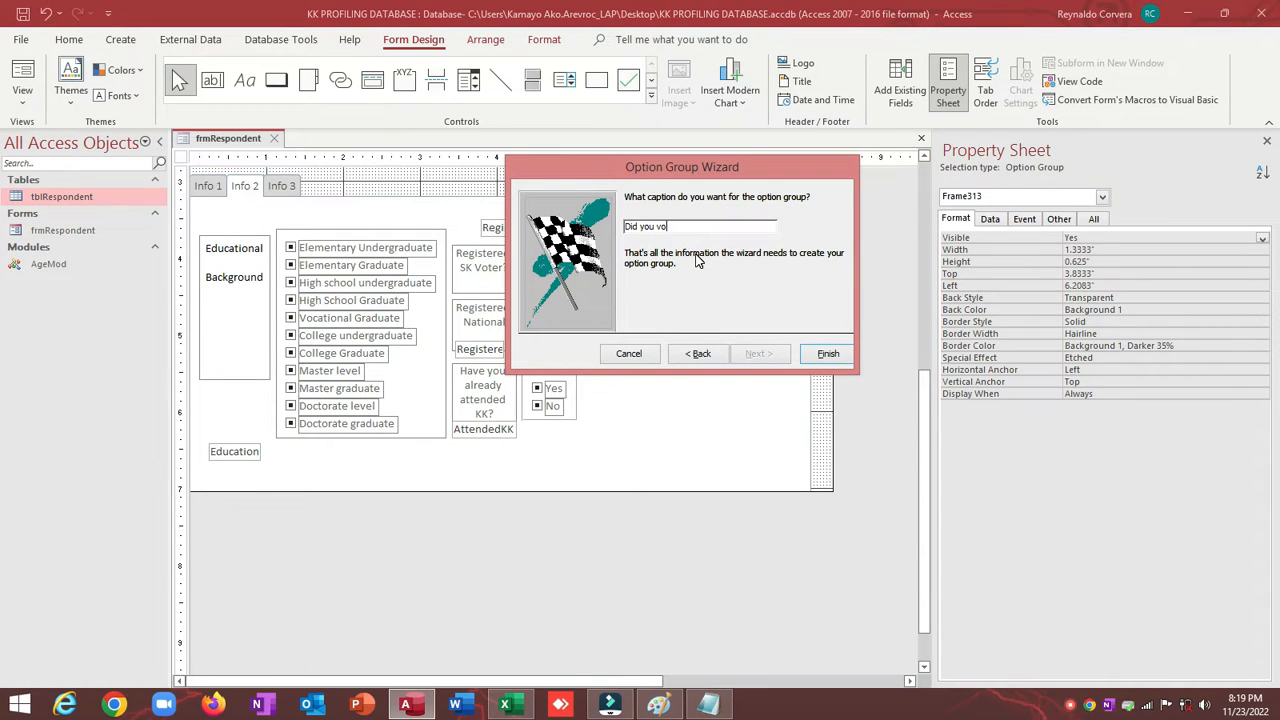
text(vote last SK)
key(alt+Tab)
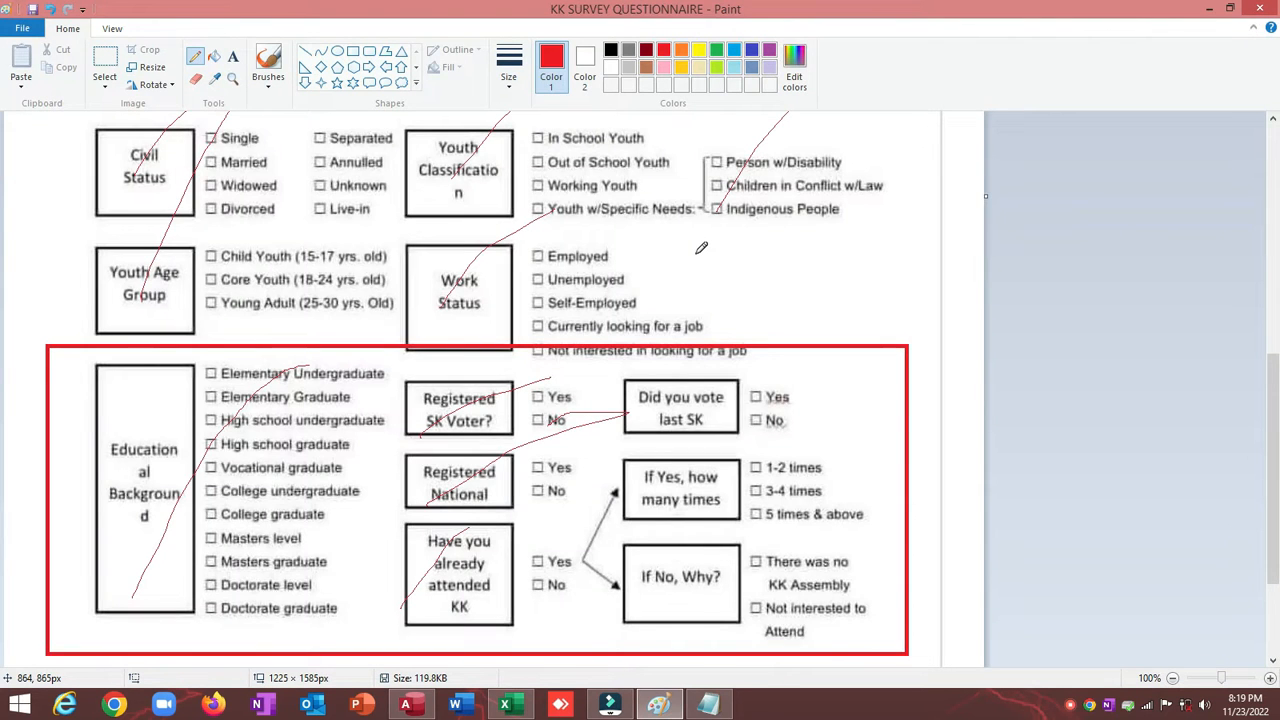
key(alt+Tab)
click(826, 354)
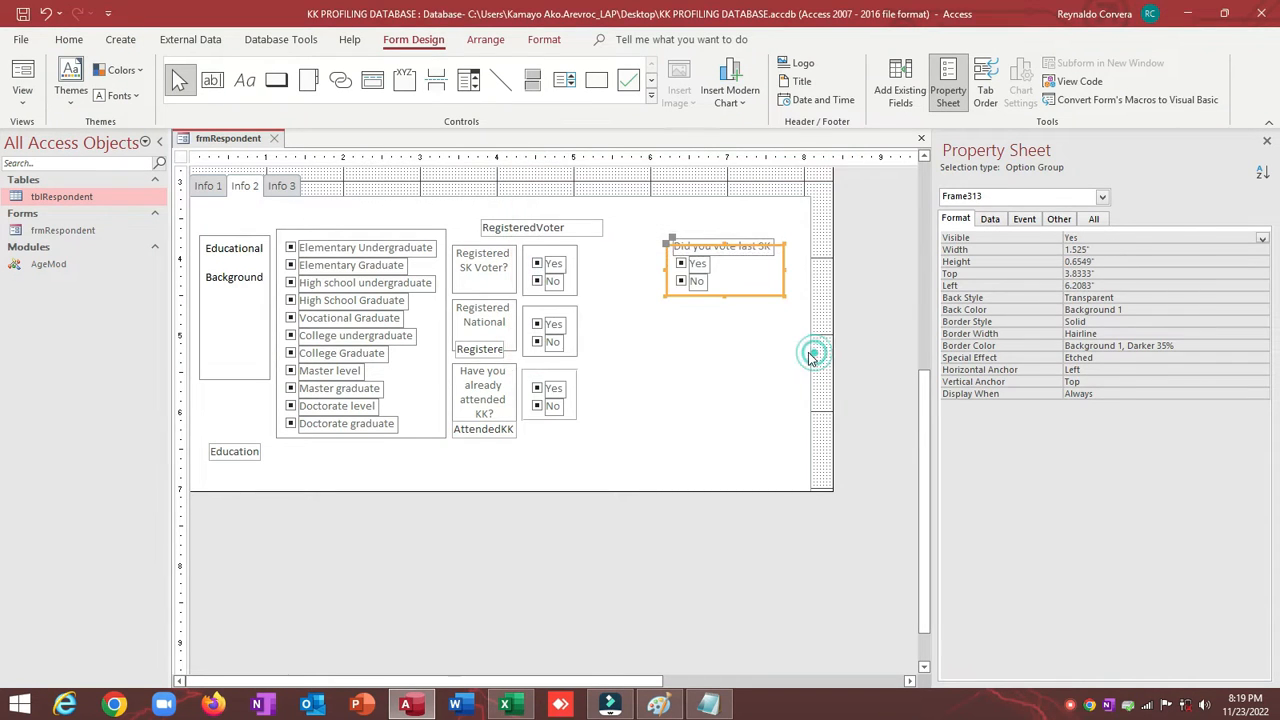
Move the "Did you vote last SK" label to the left of its options and narrow it to about 0.92 in
click(684, 241)
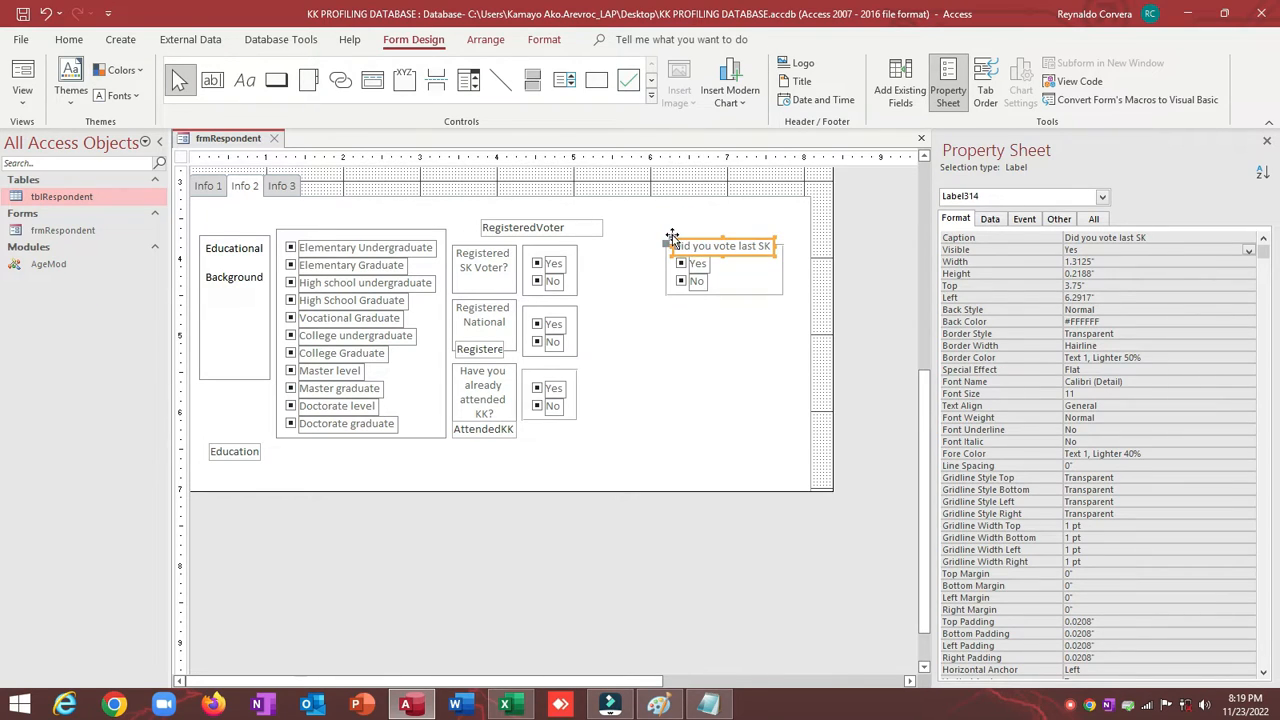
drag(666, 243, 581, 247)
drag(686, 257, 660, 257)
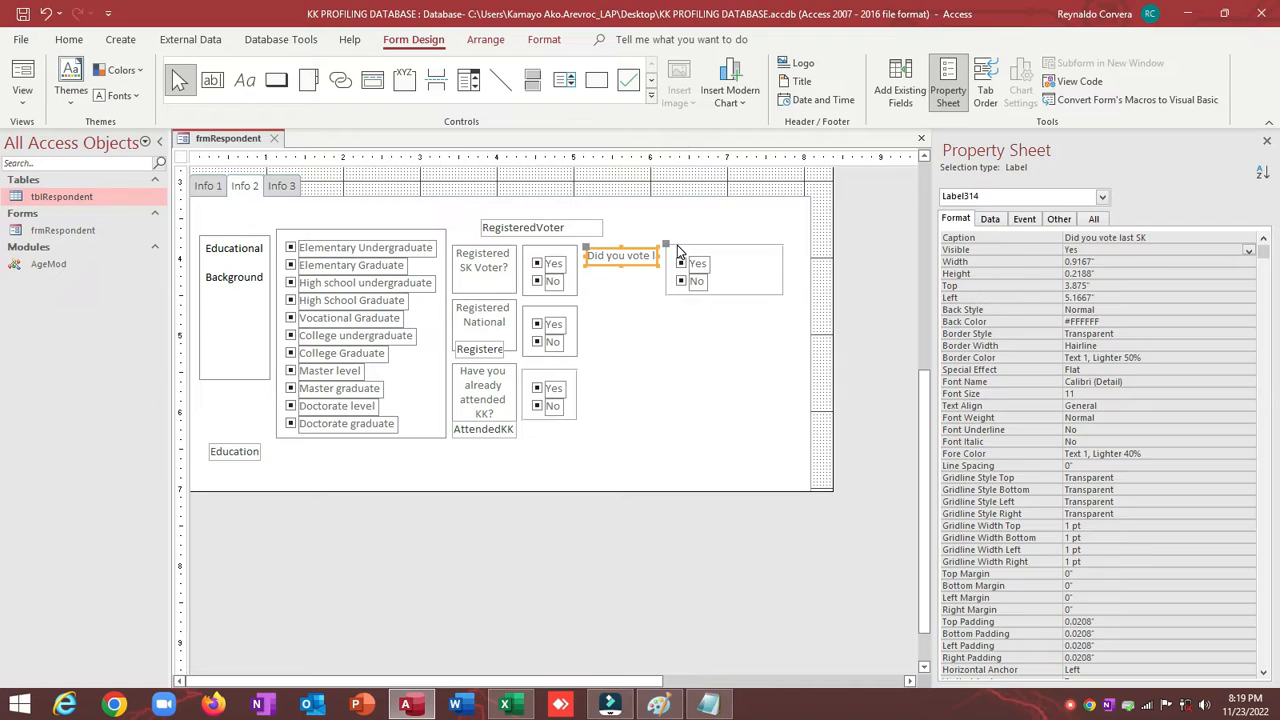
Align the top edges of the "Did you vote last SK" label and its option group
shift+click(674, 251)
right_click(678, 250)
mouse_move(720, 455)
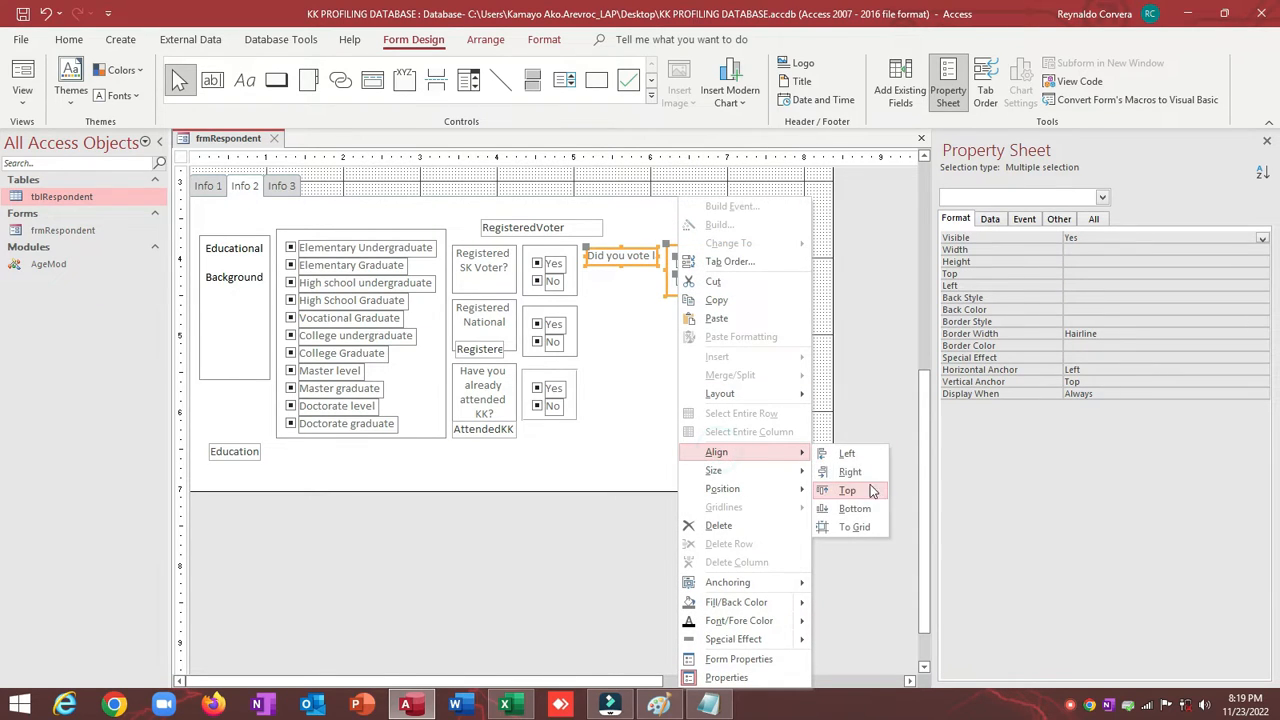
click(848, 490)
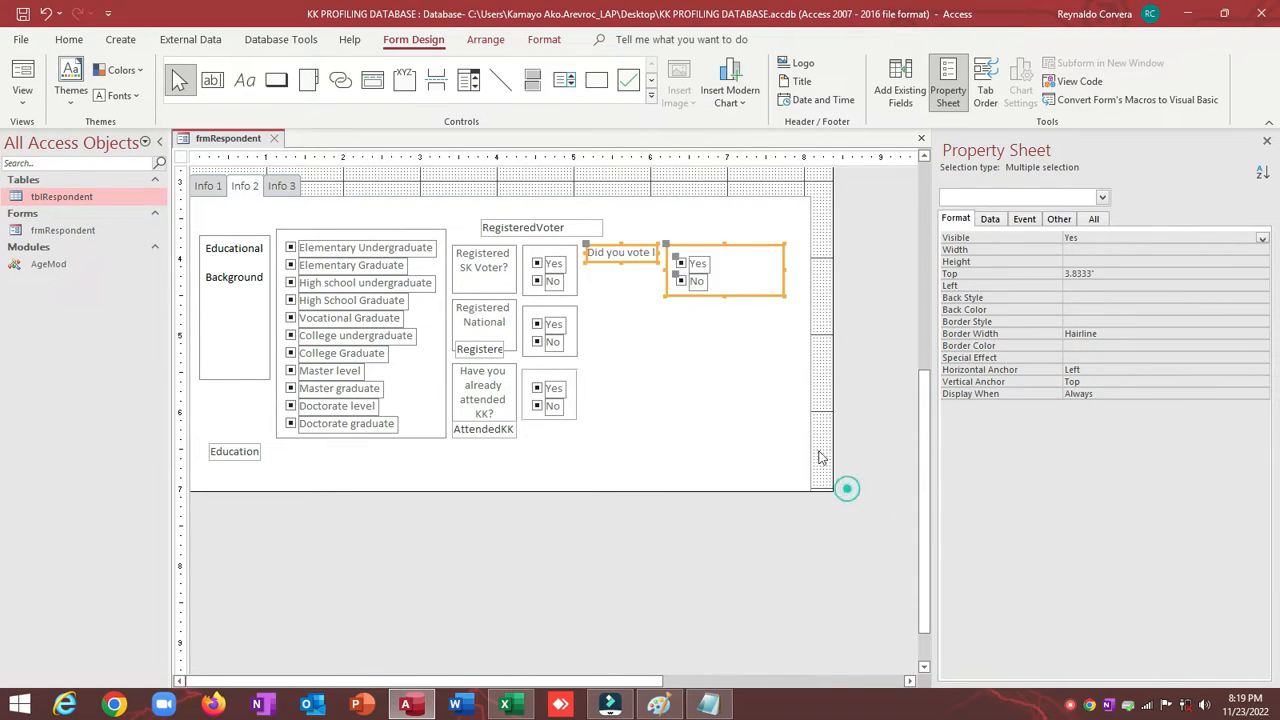
Size the "Did you vote last SK" label and its option group to the tallest, and center the label's text
right_click(637, 262)
mouse_move(695, 470)
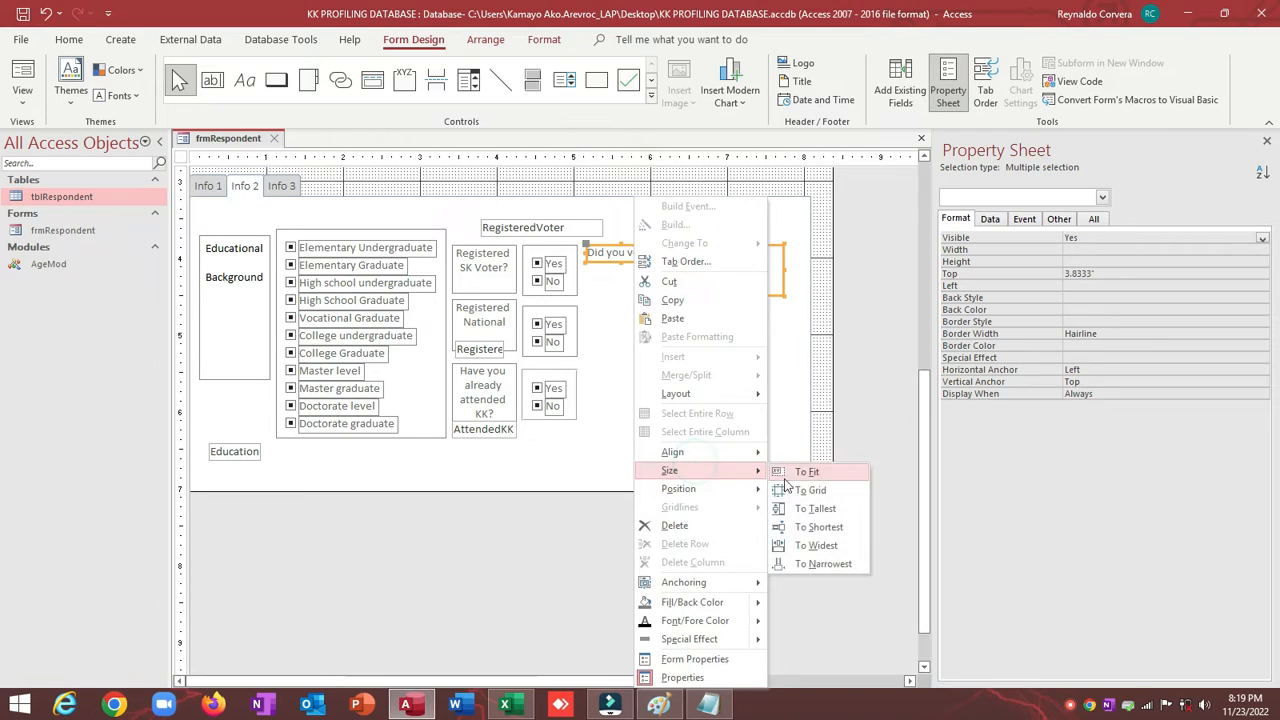
click(815, 509)
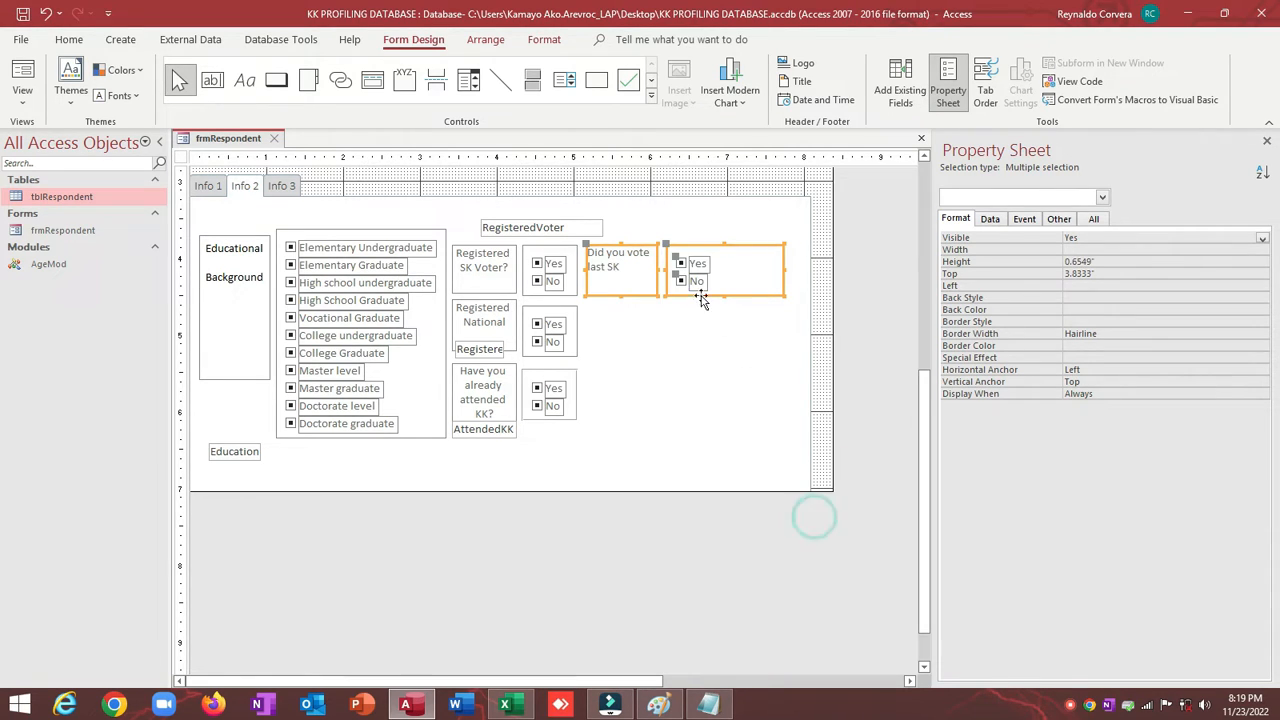
click(680, 305)
click(628, 278)
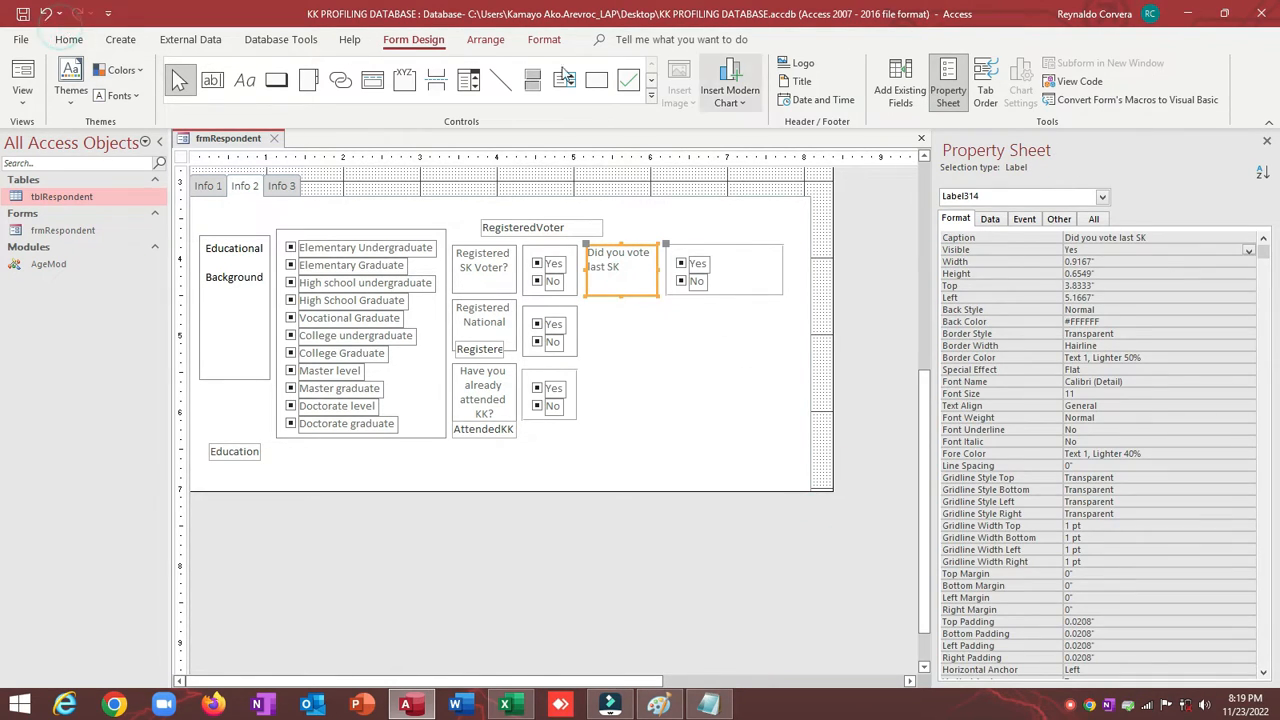
click(68, 39)
click(845, 96)
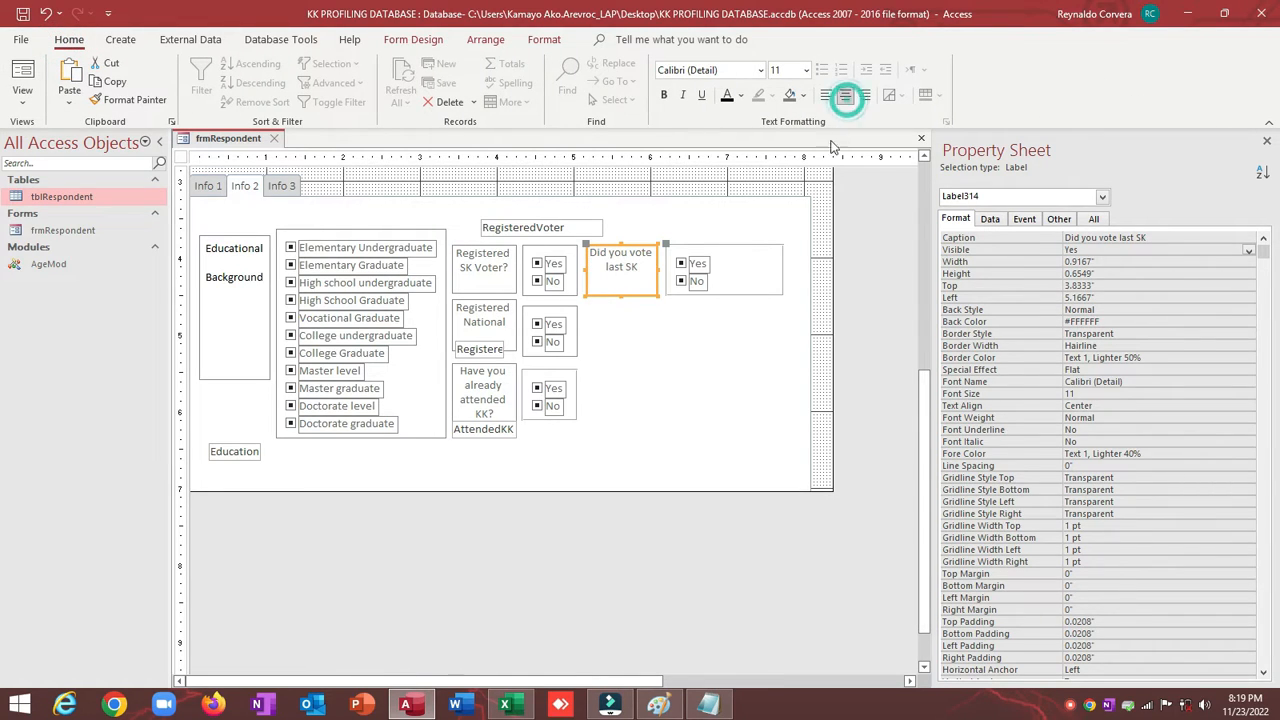
Name the Yes/No option group beside the "Did you vote last SK" label SelectLast
click(709, 250)
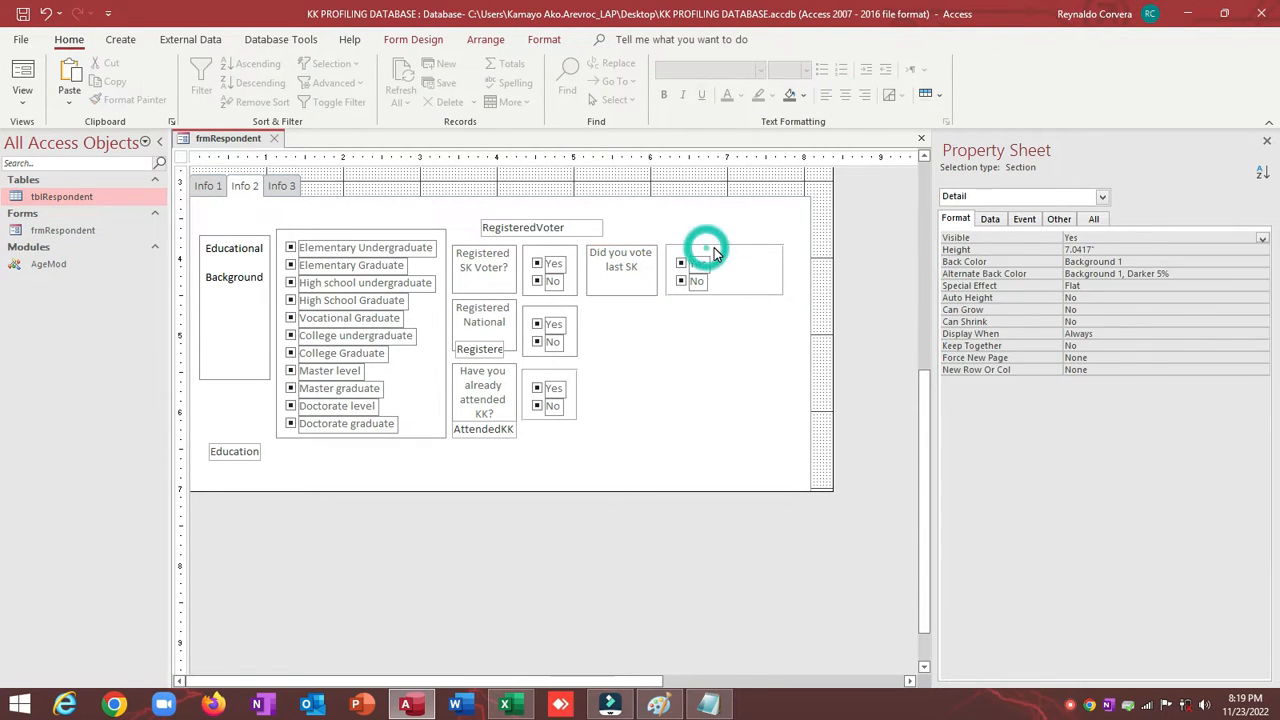
click(718, 249)
click(734, 251)
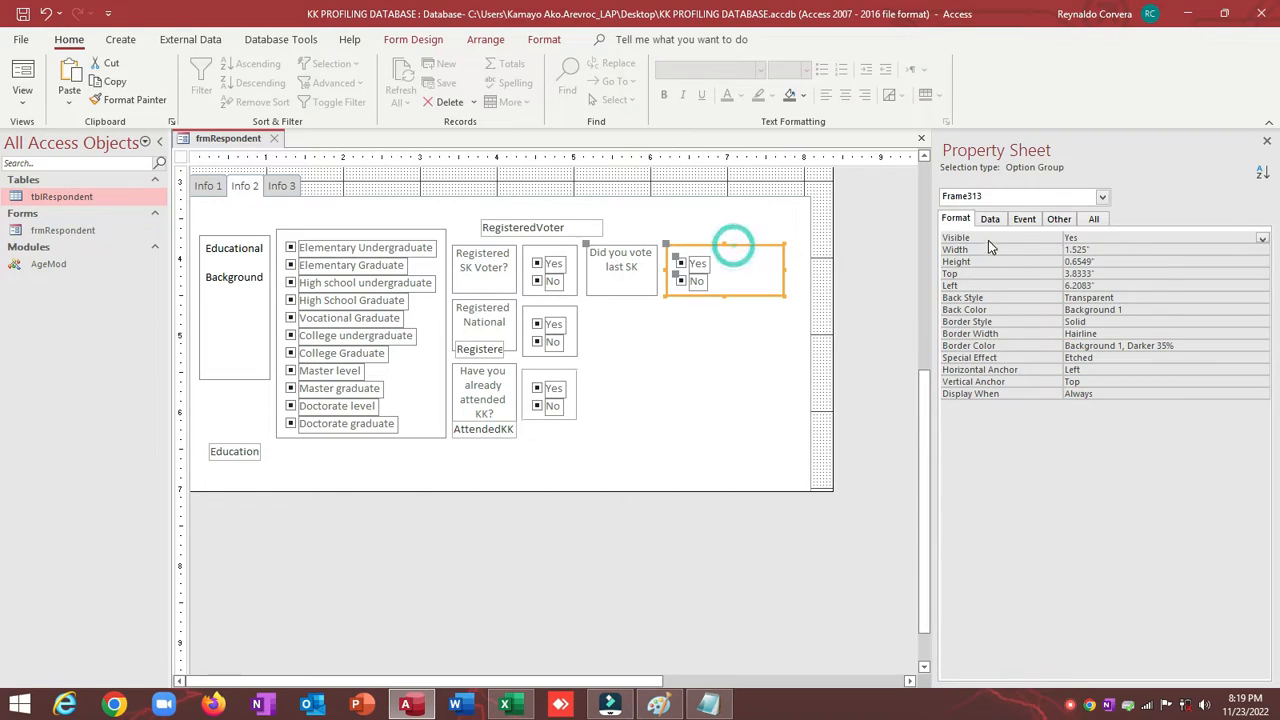
click(1059, 218)
click(1018, 242)
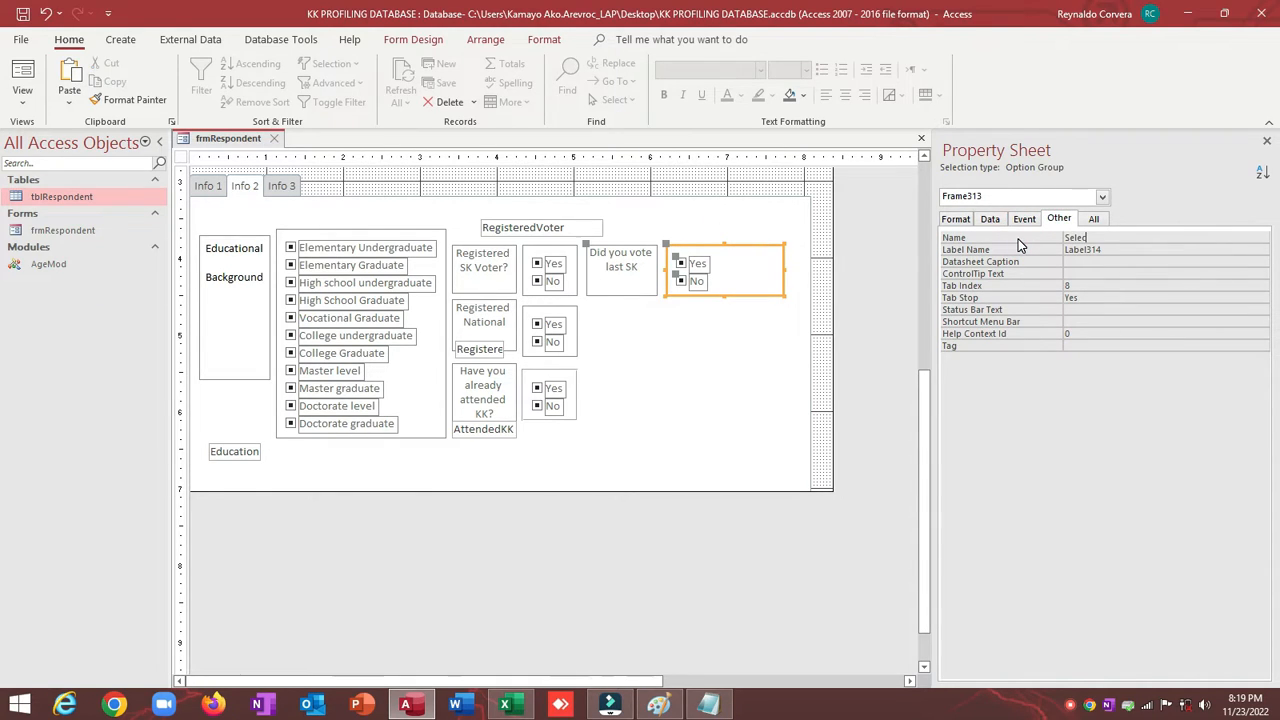
text(SelectLast)
key(Return)
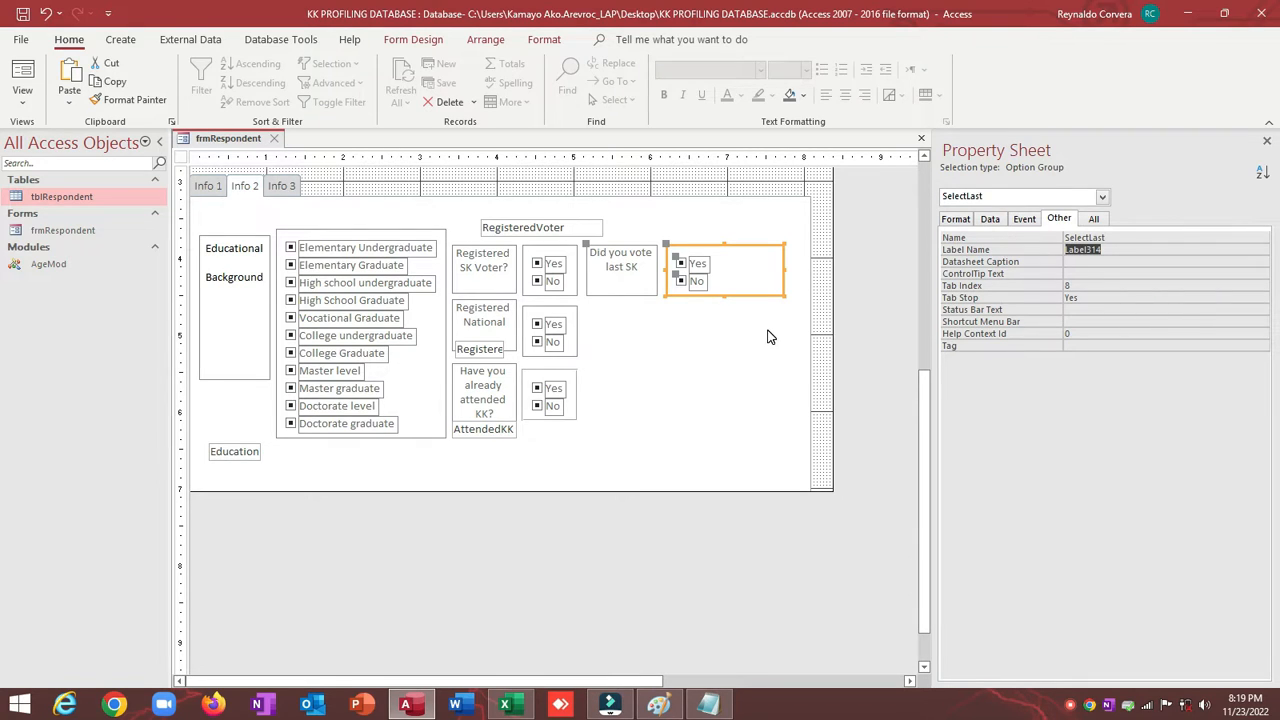
Add the LastVote field above the SelectLast option group, delete its attached label, and widen the text box to about the group's width
click(410, 40)
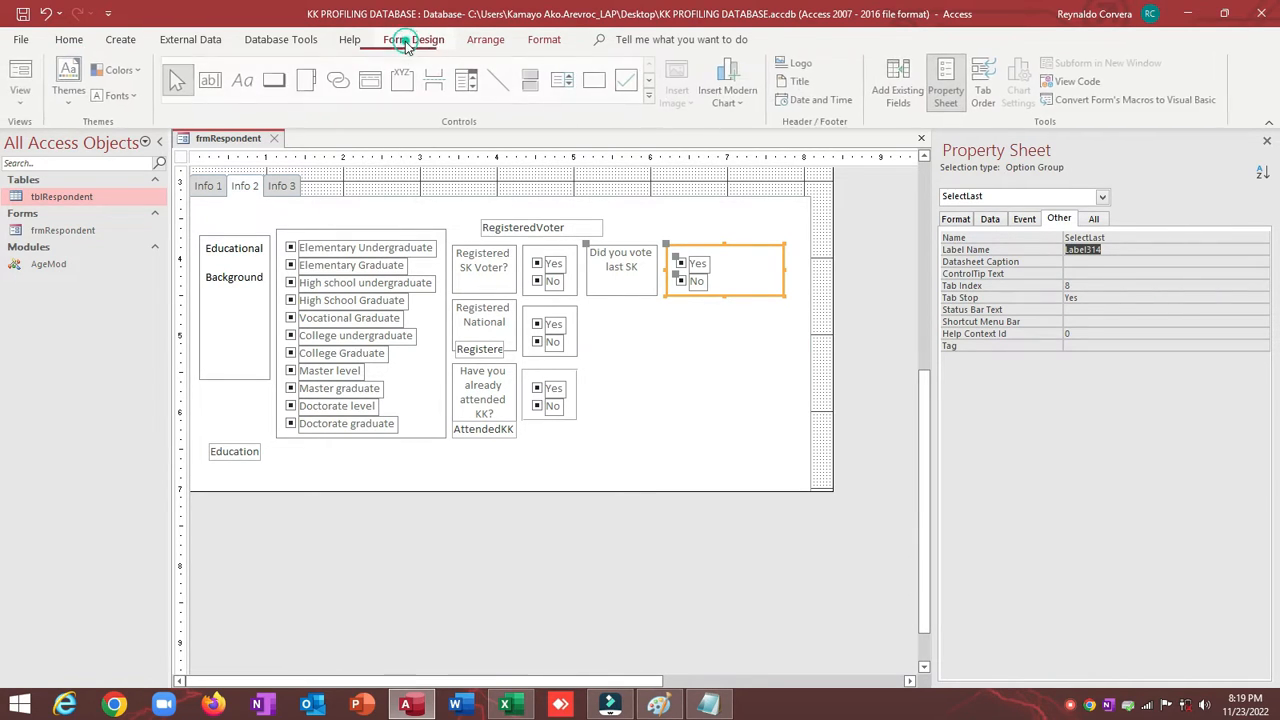
click(900, 82)
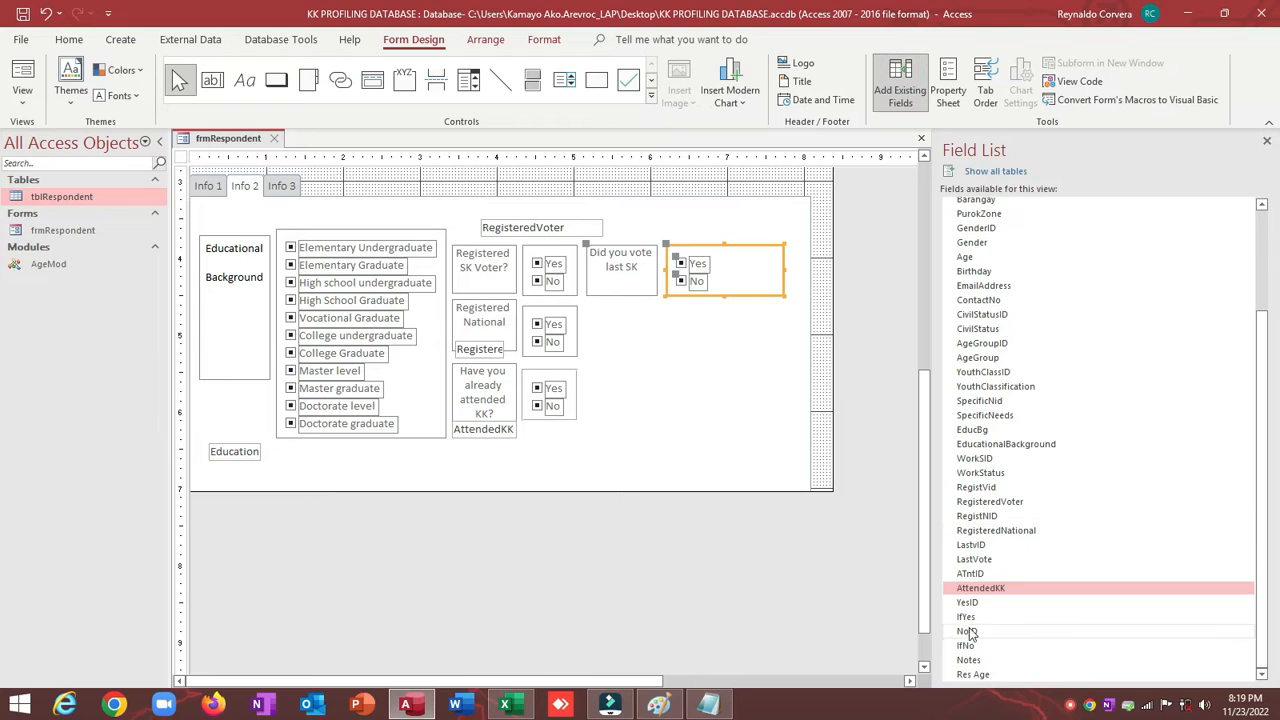
drag(974, 559, 668, 222)
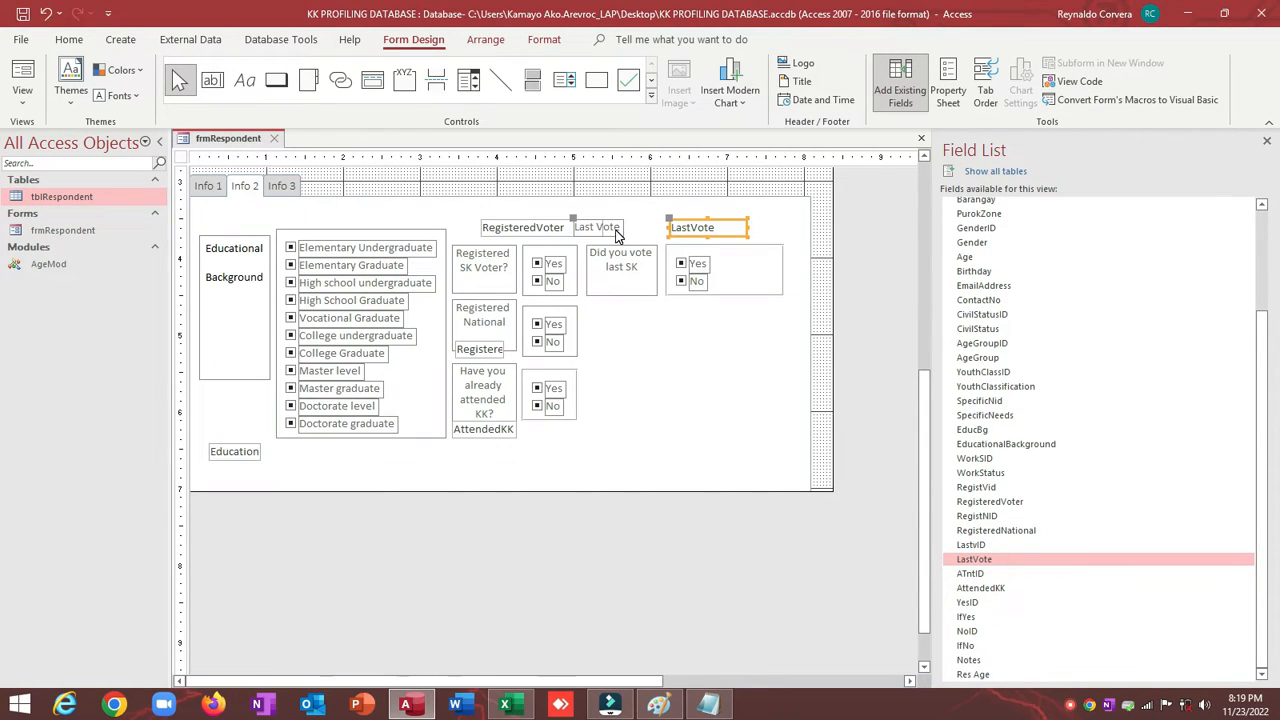
click(612, 228)
key(Delete)
click(685, 229)
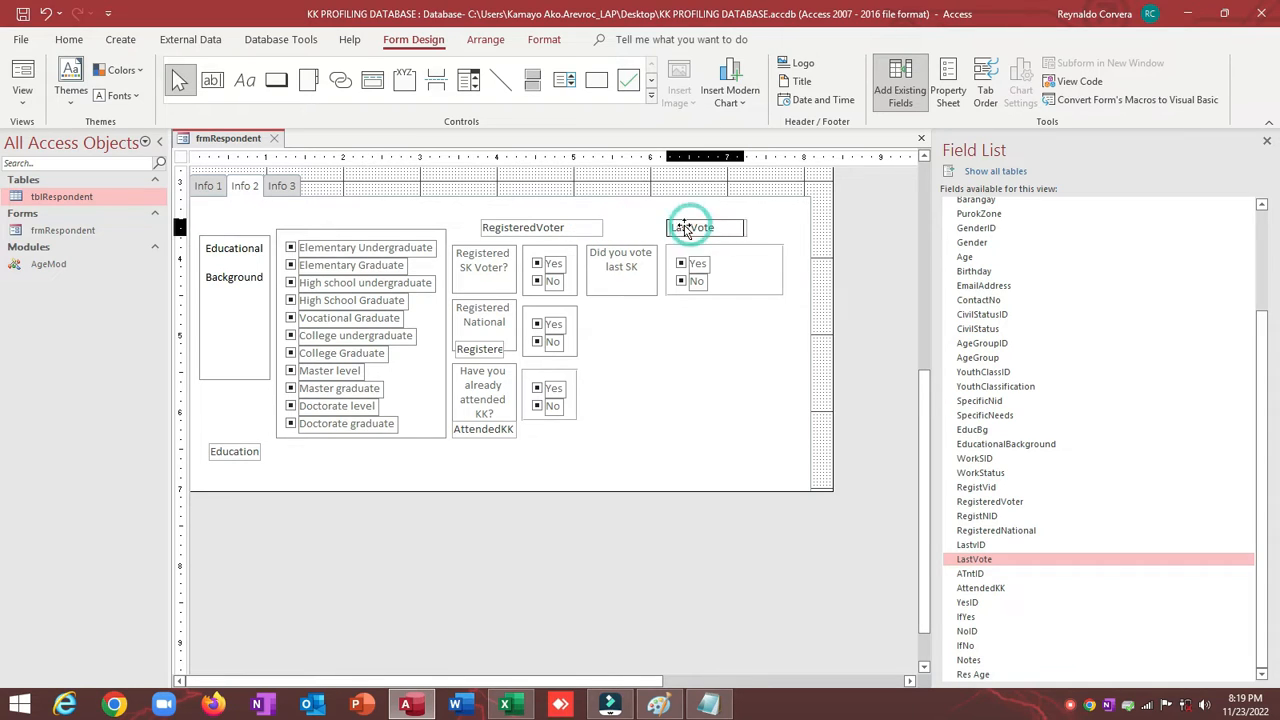
drag(685, 229, 775, 230)
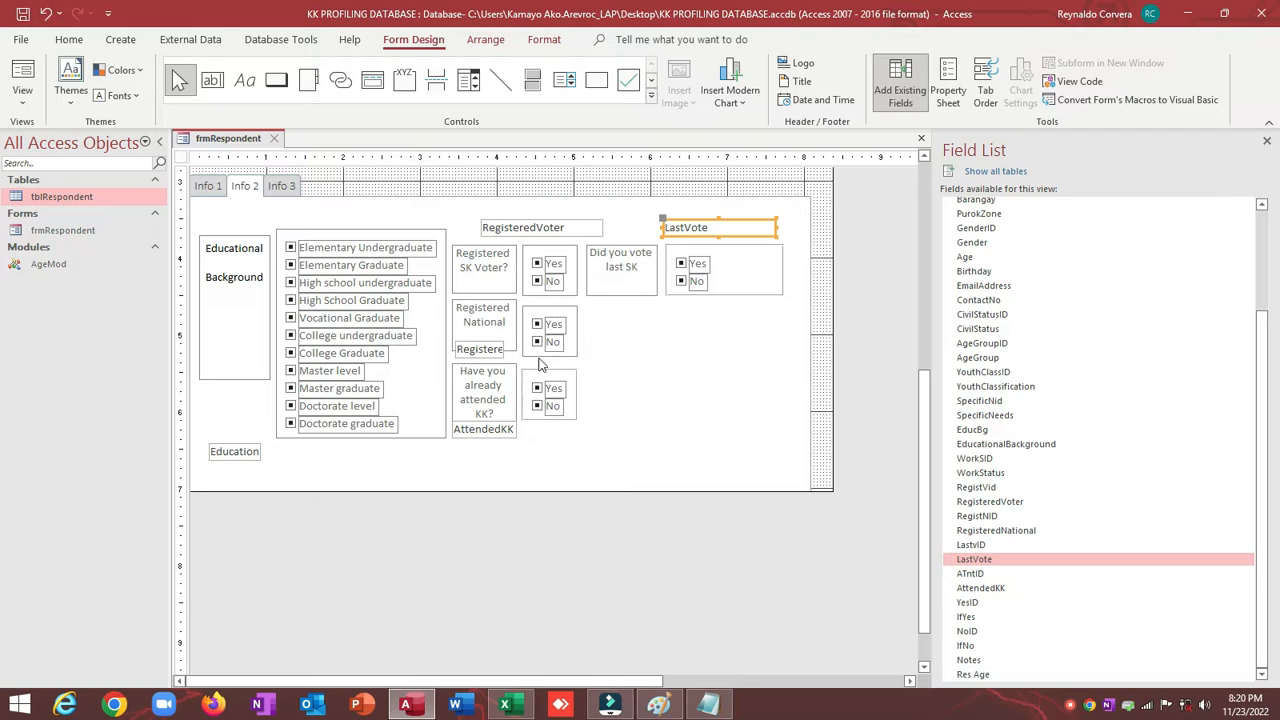
Copy the code inside the SelectNational option group's After Update procedure and return to the form design
double_click(185, 158)
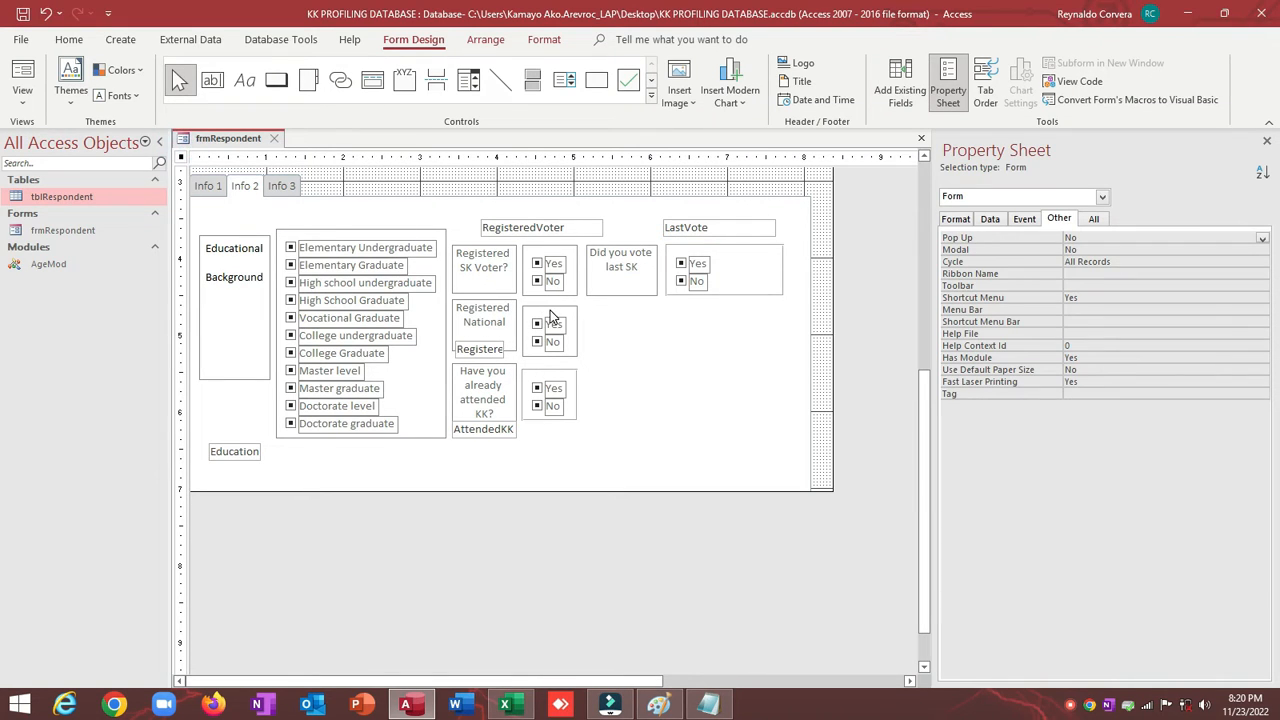
click(550, 305)
click(1024, 218)
double_click(1006, 261)
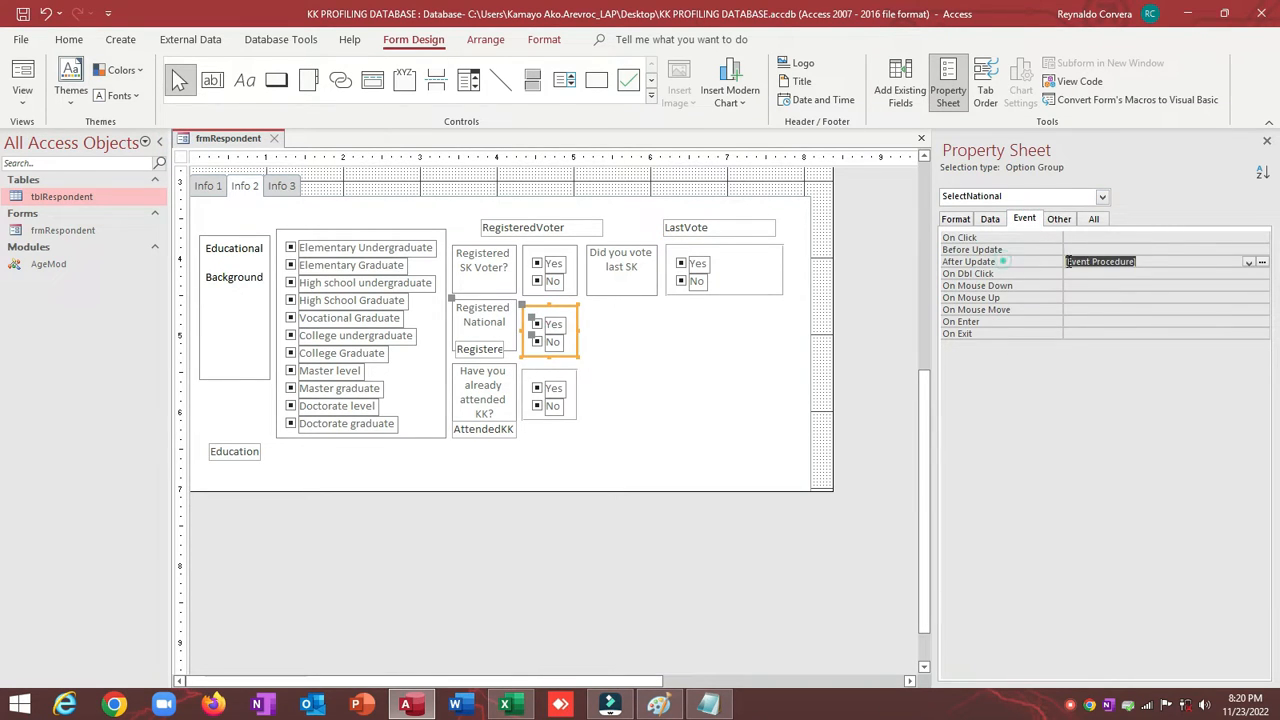
click(1263, 262)
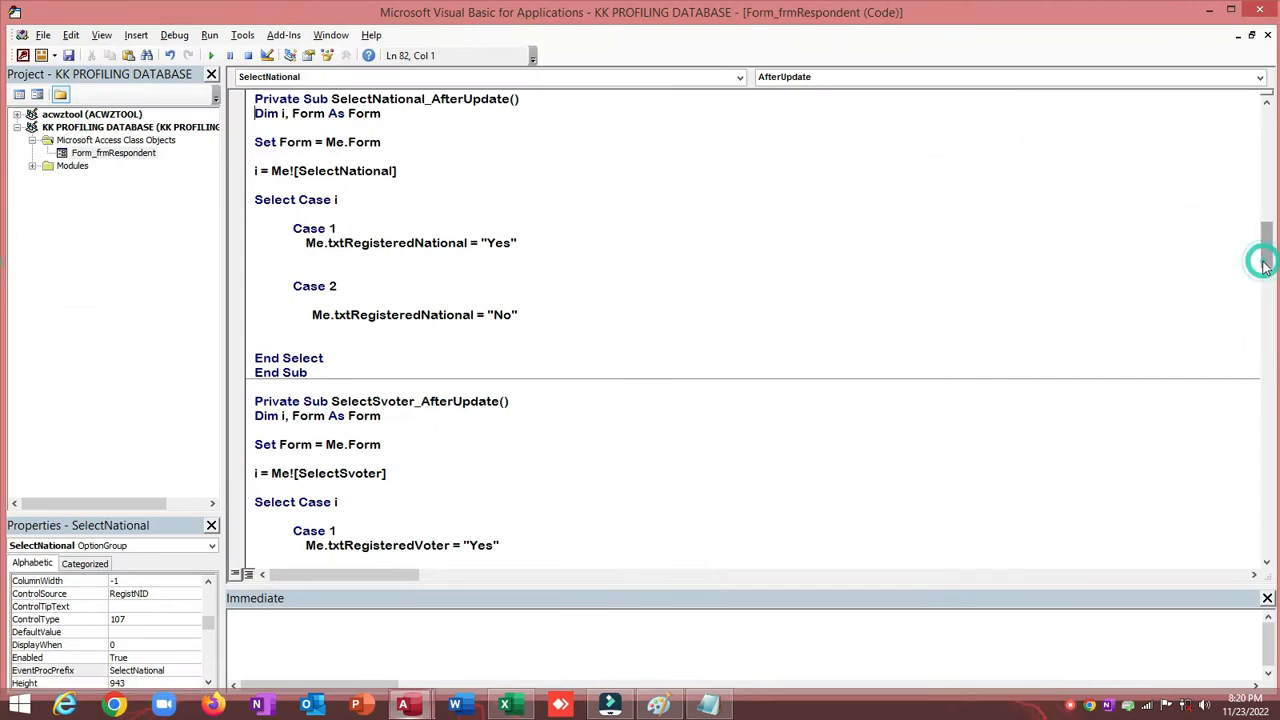
shift+click(328, 362)
key(ctrl+c)
click(41, 56)
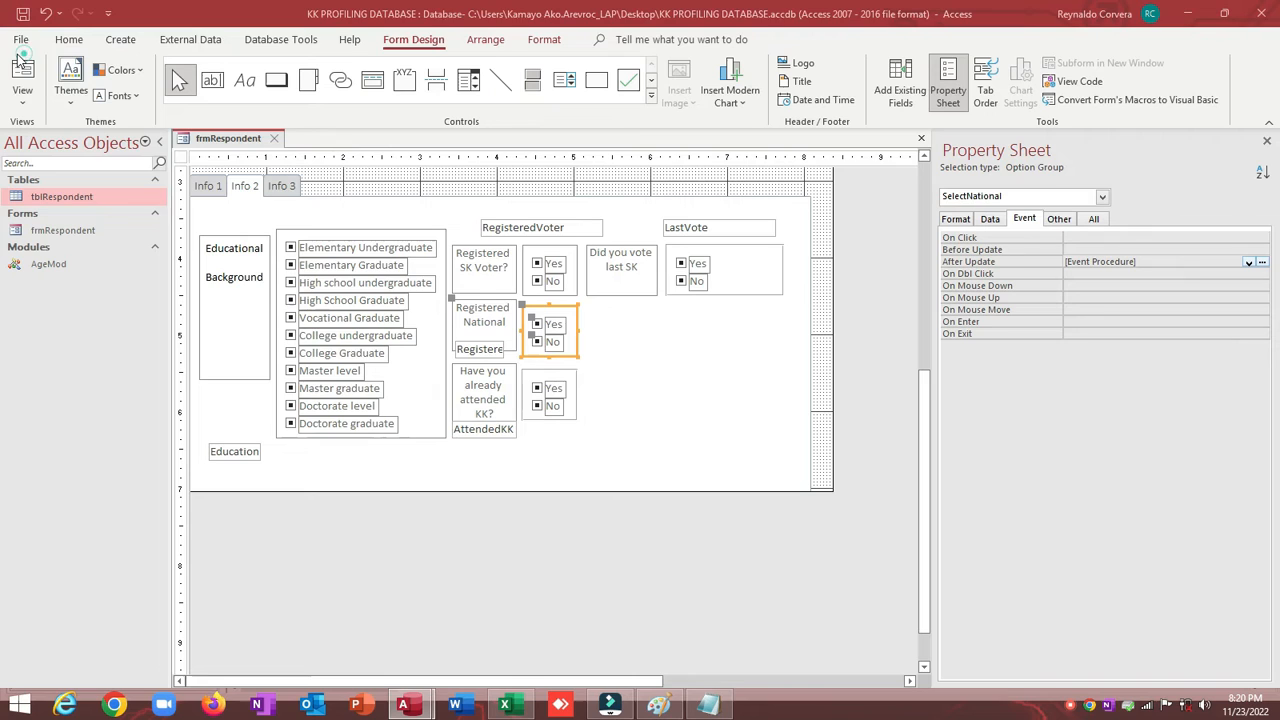
Create an After Update event procedure for the SelectLast option group and paste the copied code into it
click(682, 250)
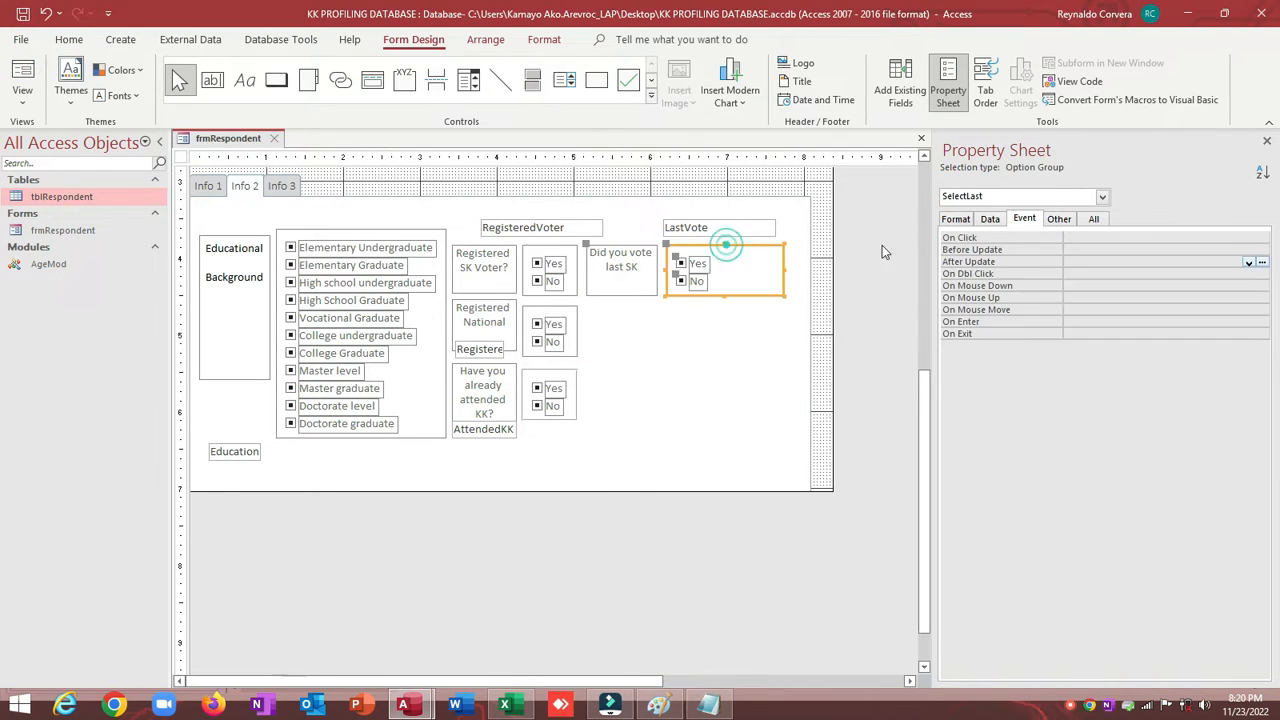
click(1251, 262)
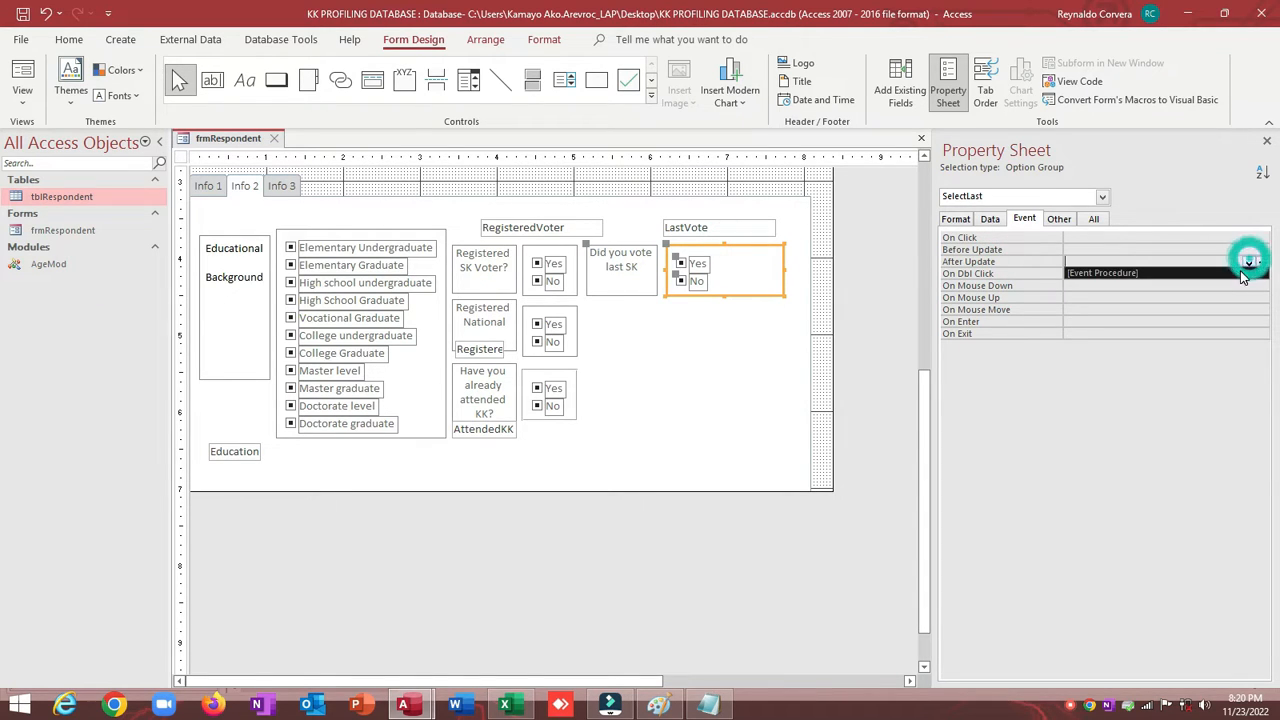
click(1232, 274)
click(1262, 262)
key(ctrl+v)
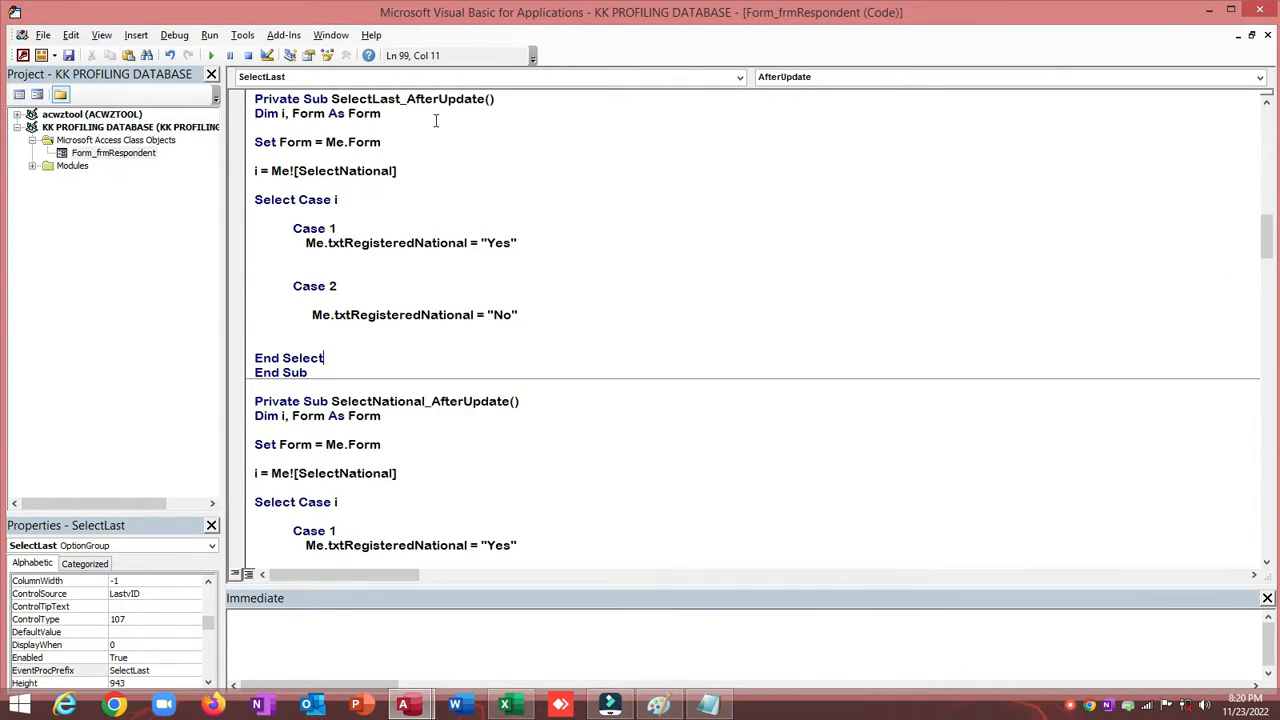
Change the control reference assigned to i in SelectLast_AfterUpdate to SelectLast
drag(332, 99, 398, 99)
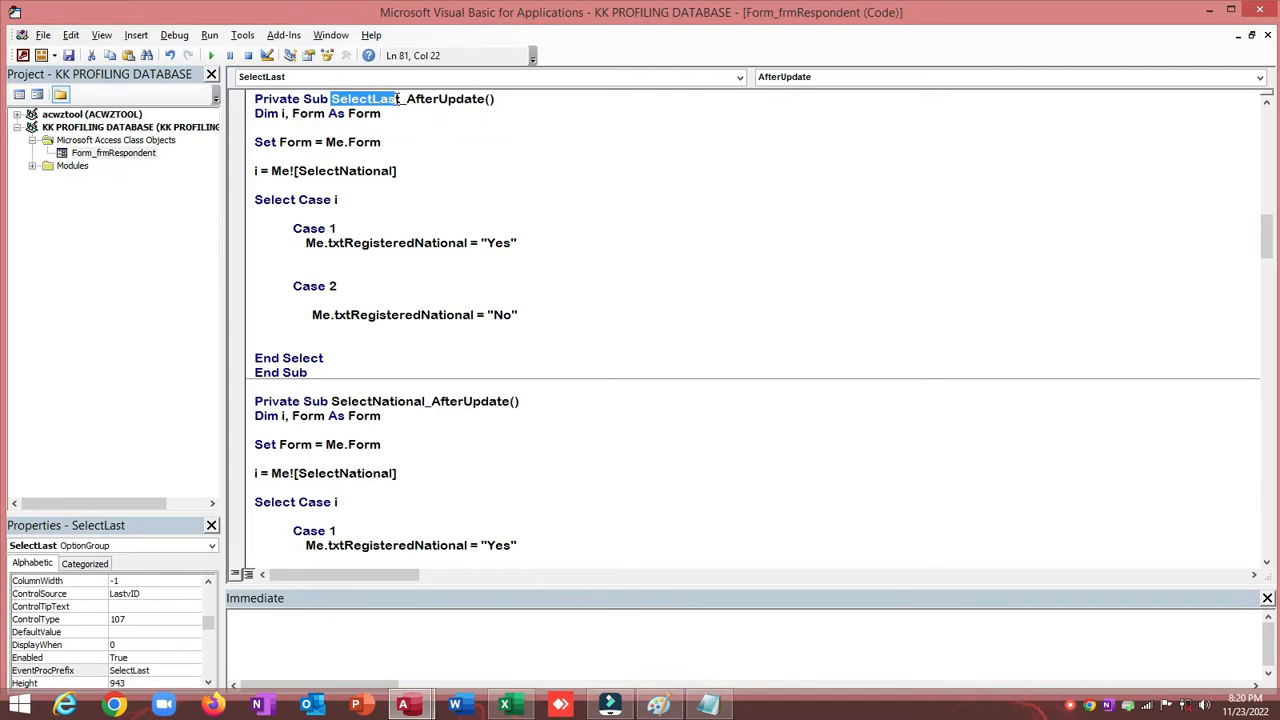
double_click(343, 171)
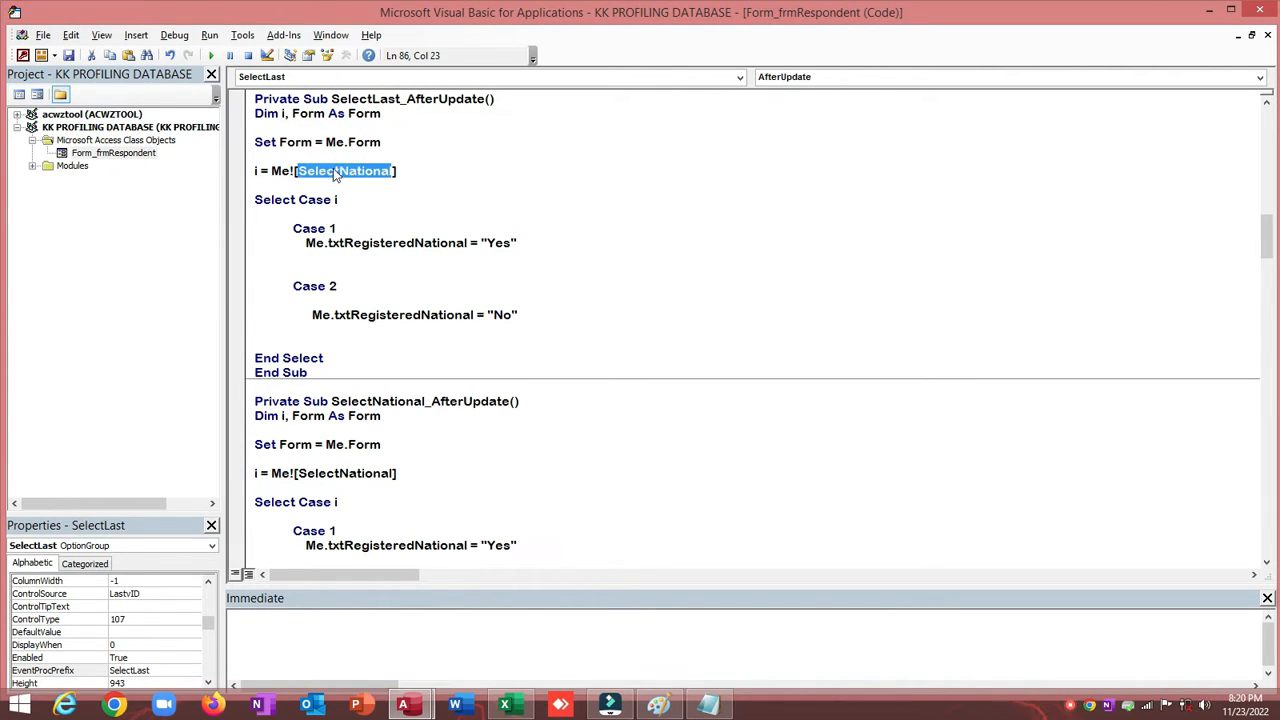
text(SelectLast)
Look up the LastVote text box's name, replace txtRegisteredNational with txtLastVote in both cases of SelectLast_AfterUpdate, and close the code editor
key(alt+F11)
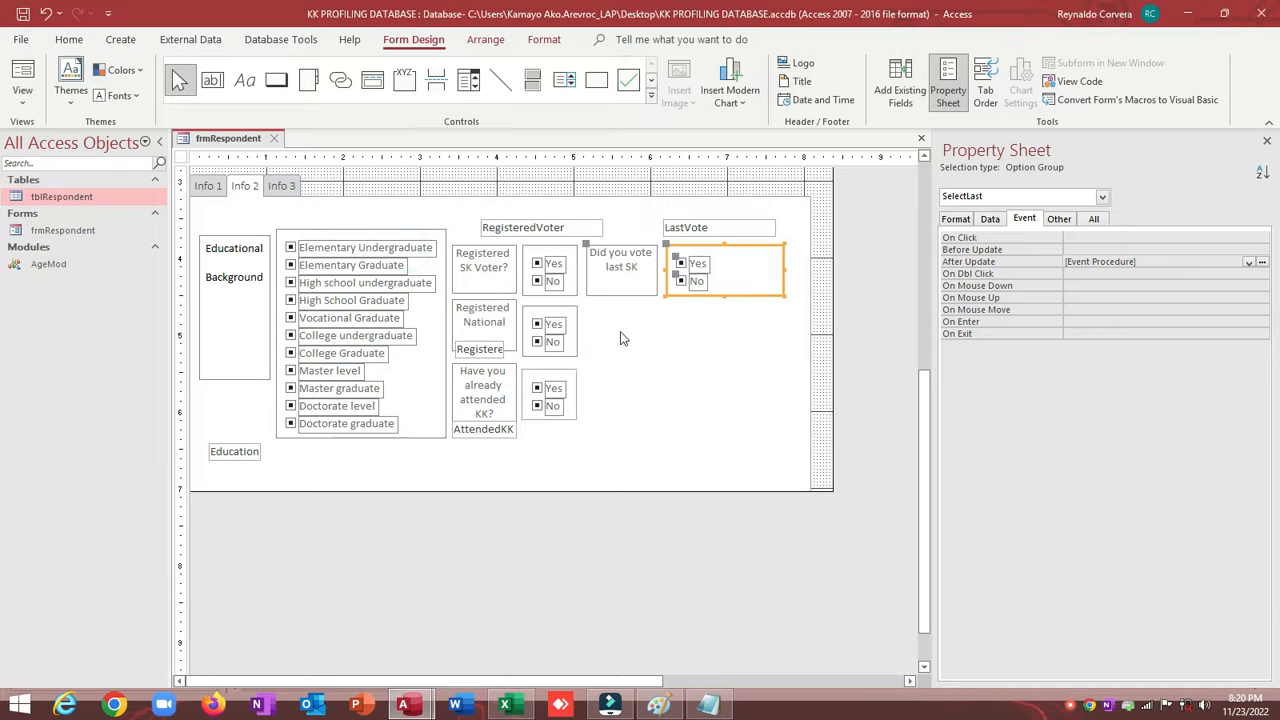
click(690, 228)
click(1059, 218)
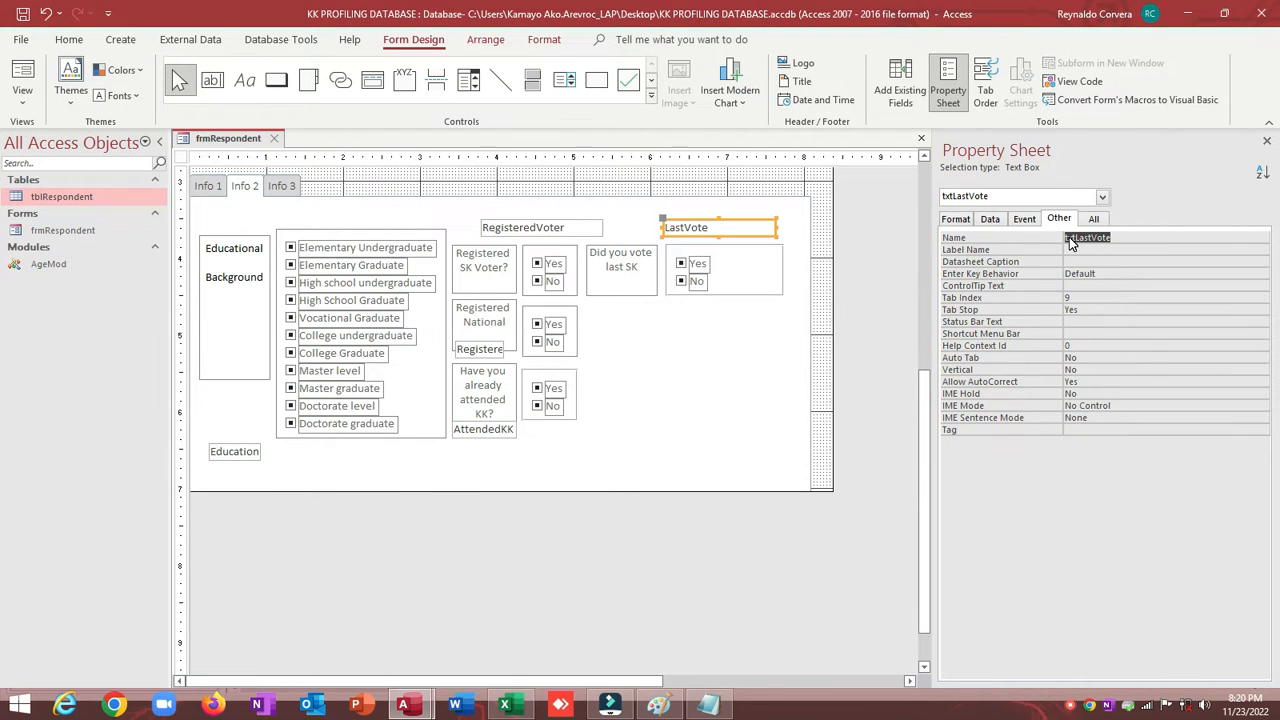
key(alt+F11)
double_click(415, 242)
text(txtLastVote)
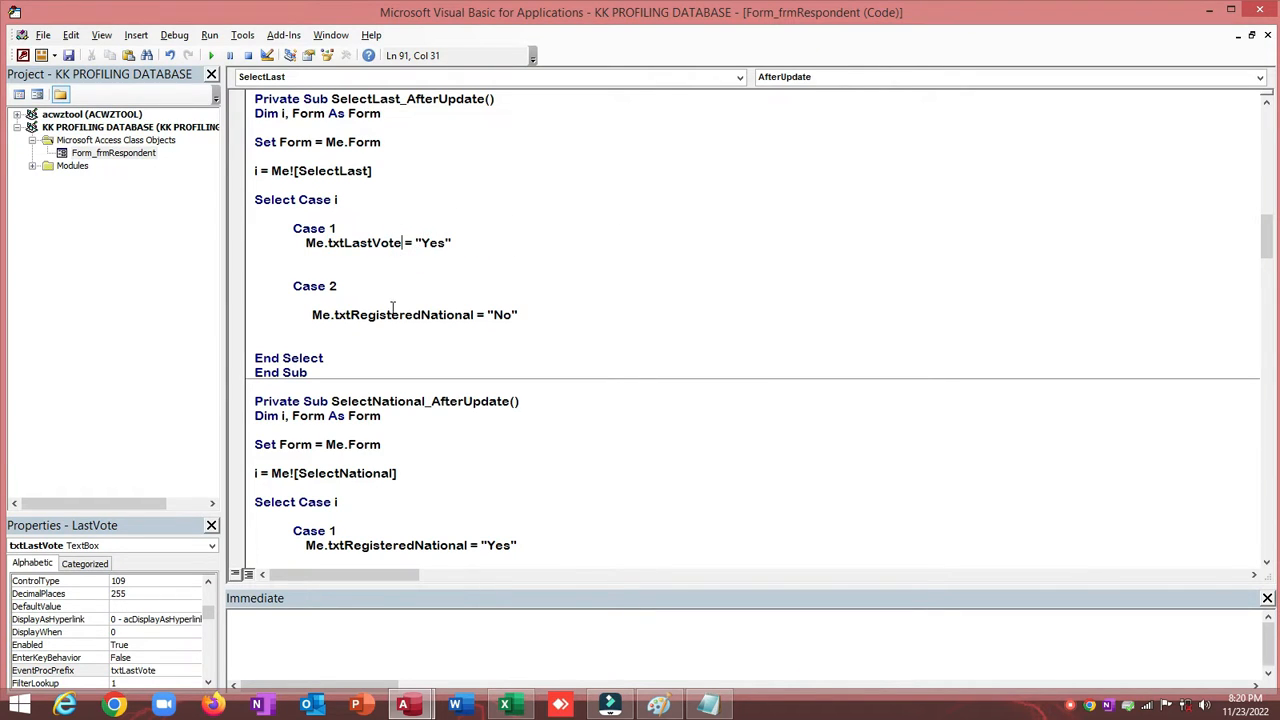
double_click(392, 315)
text(txtLastVote)
click(1268, 18)
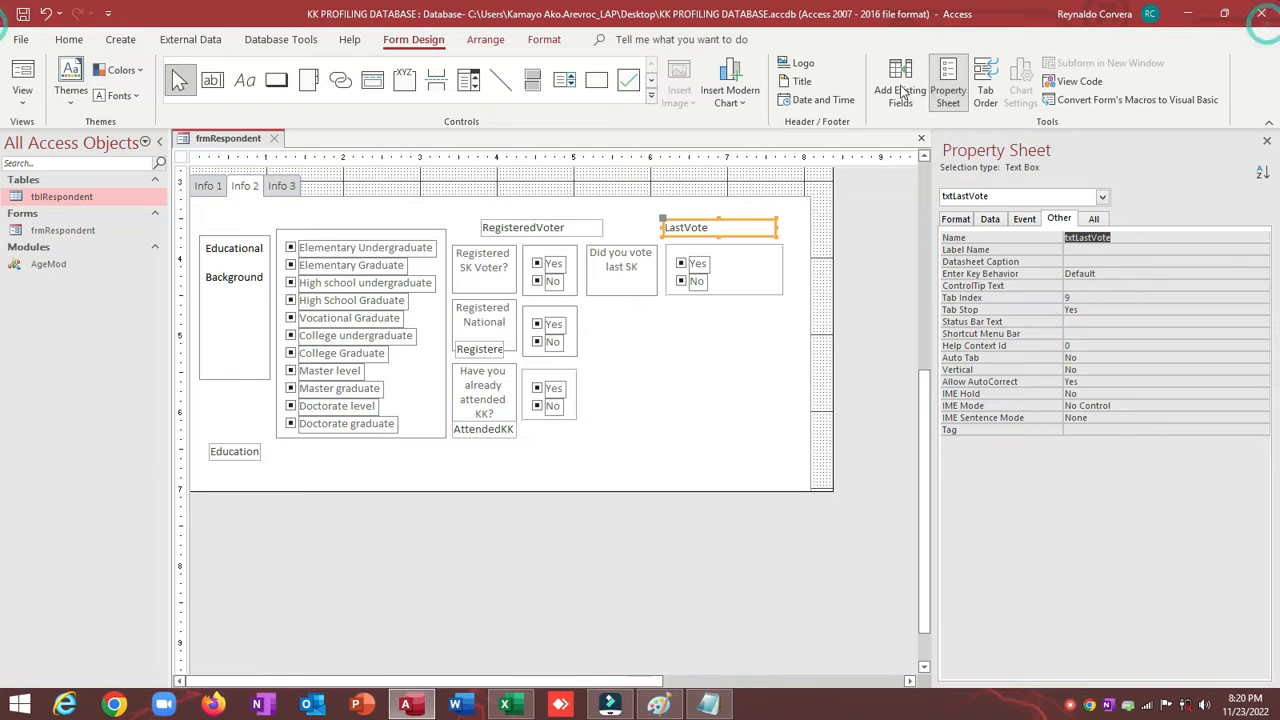
Save the form and test the "Did you vote last SK" options on Info 2 in Form view, ending on Yes
click(22, 18)
click(22, 80)
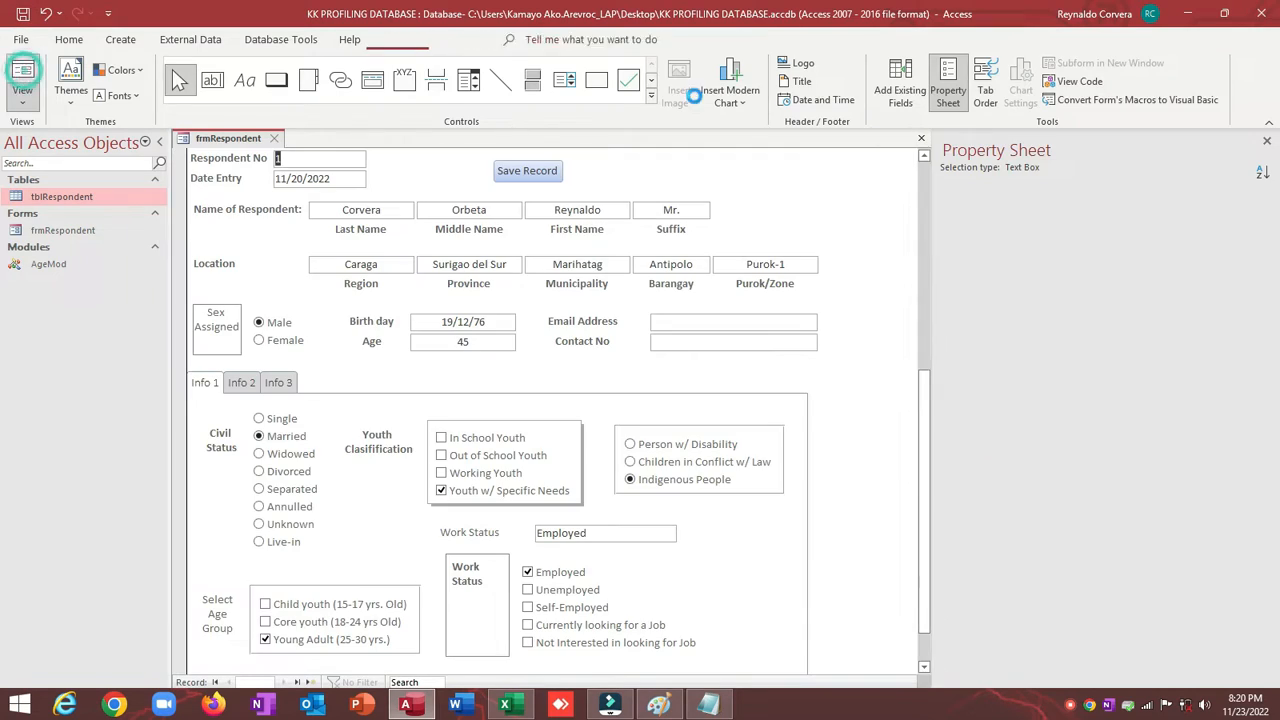
click(245, 384)
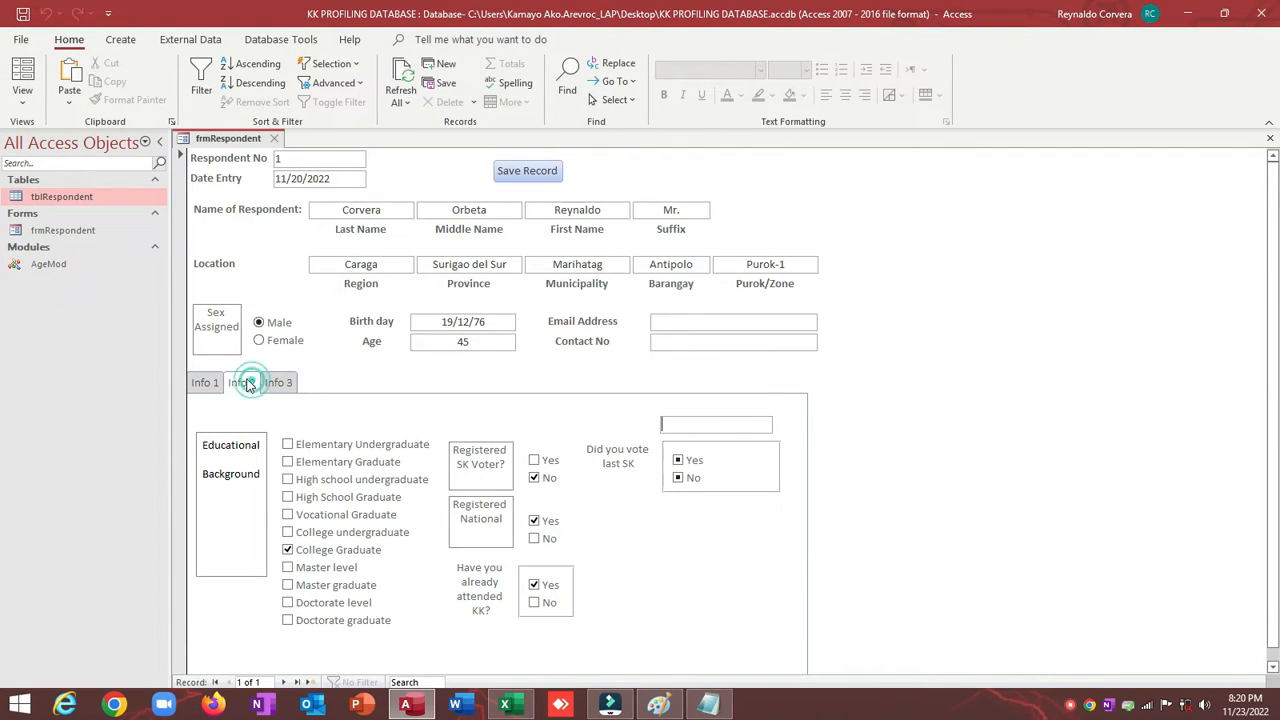
click(677, 461)
click(684, 477)
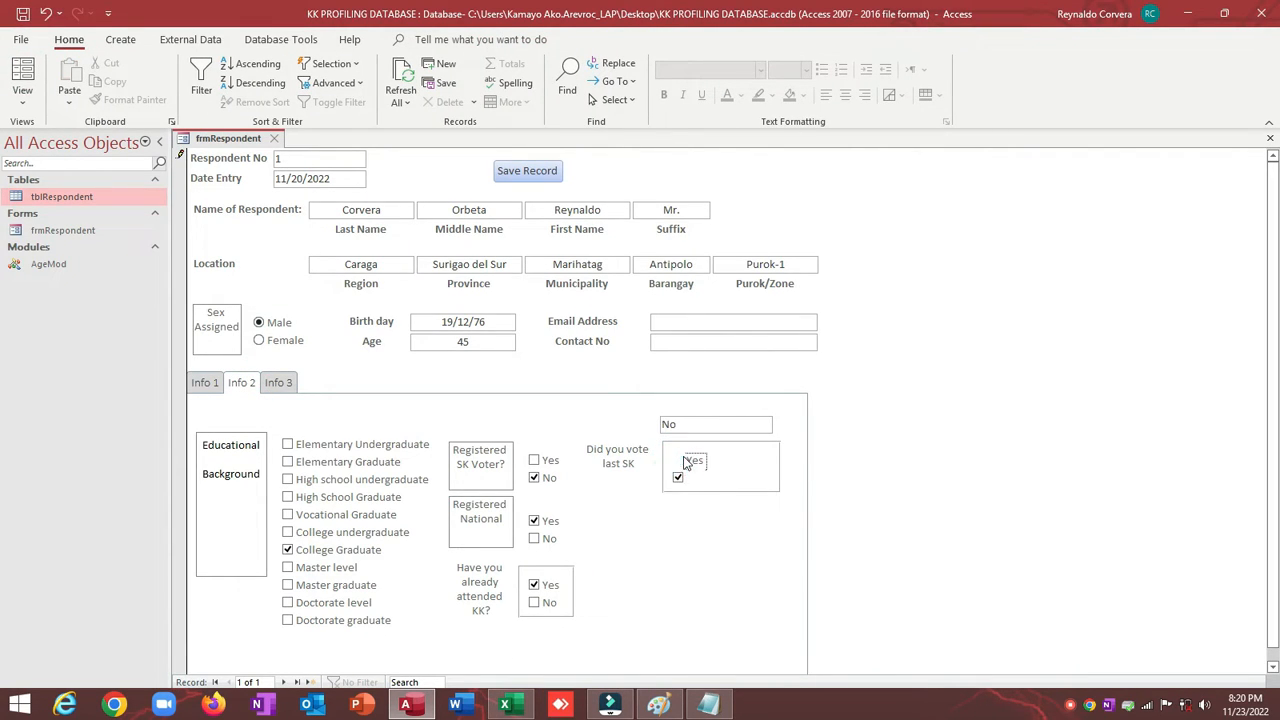
click(686, 460)
click(684, 478)
click(677, 460)
Review the format properties of the "Did you vote last SK" and "Have you already attended KK?" labels in Design view and recheck Info 2 in Form view
right_click(603, 412)
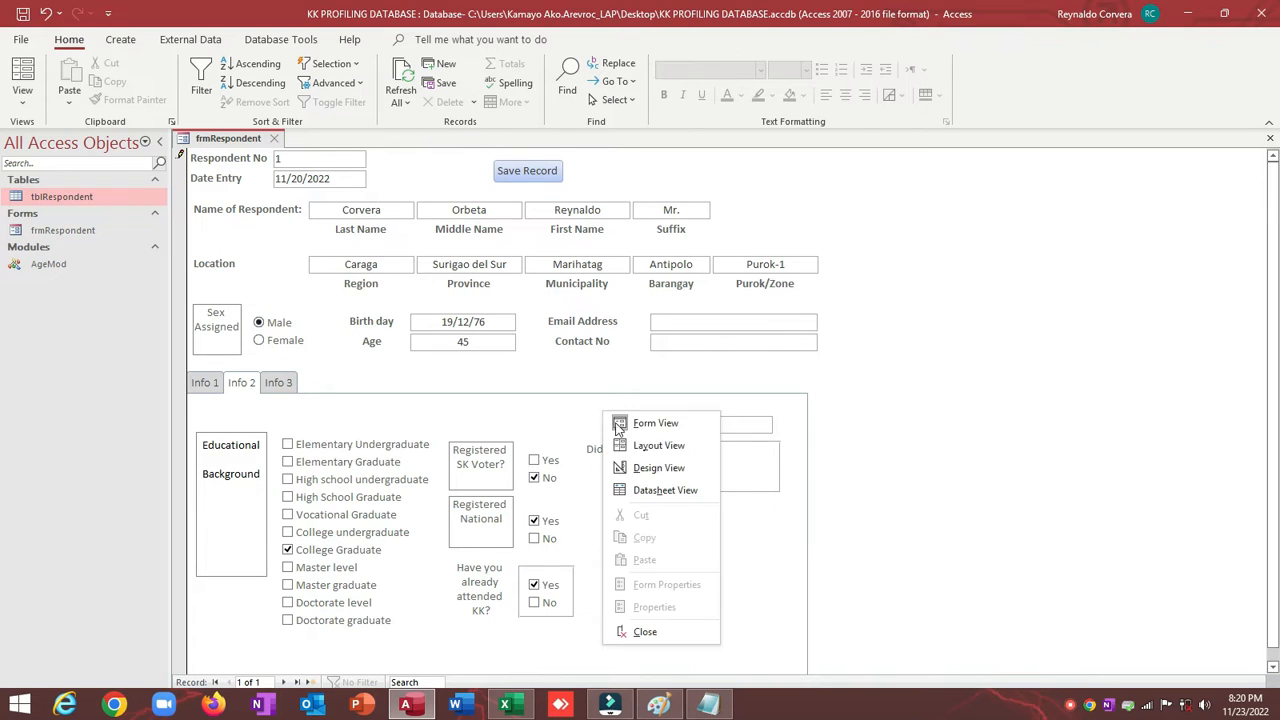
click(648, 468)
click(626, 362)
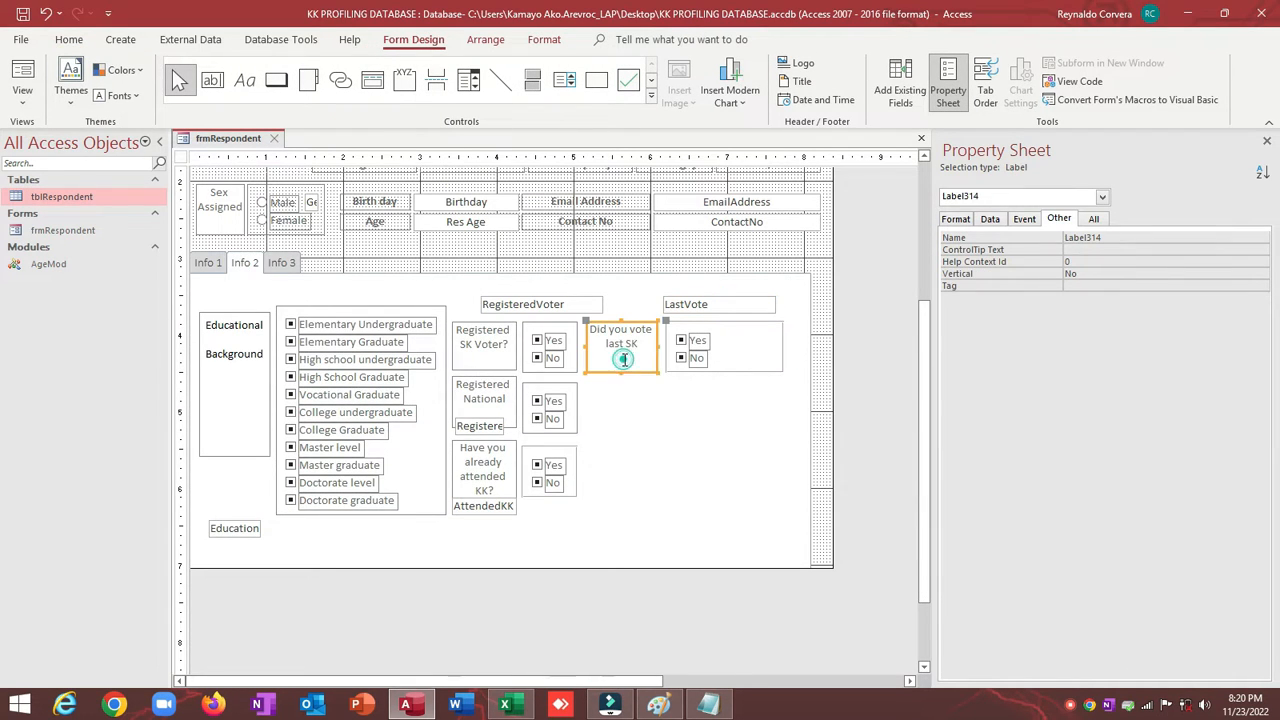
shift+click(470, 482)
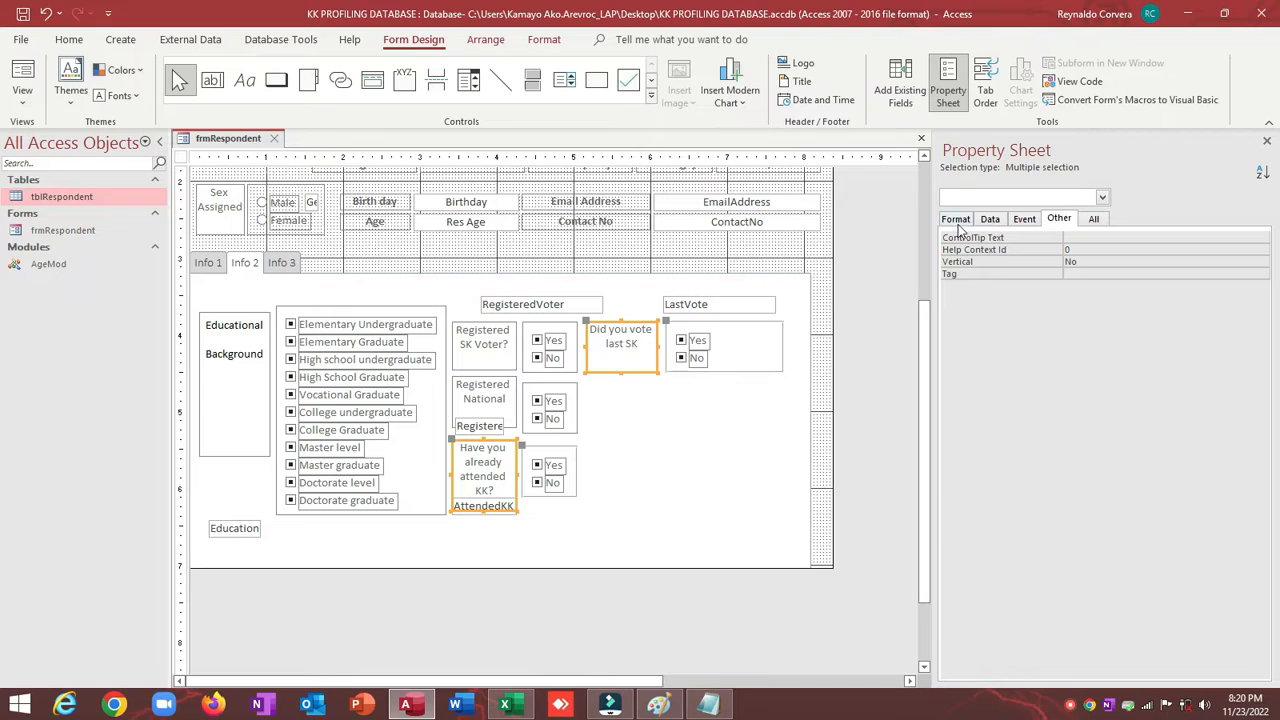
click(956, 222)
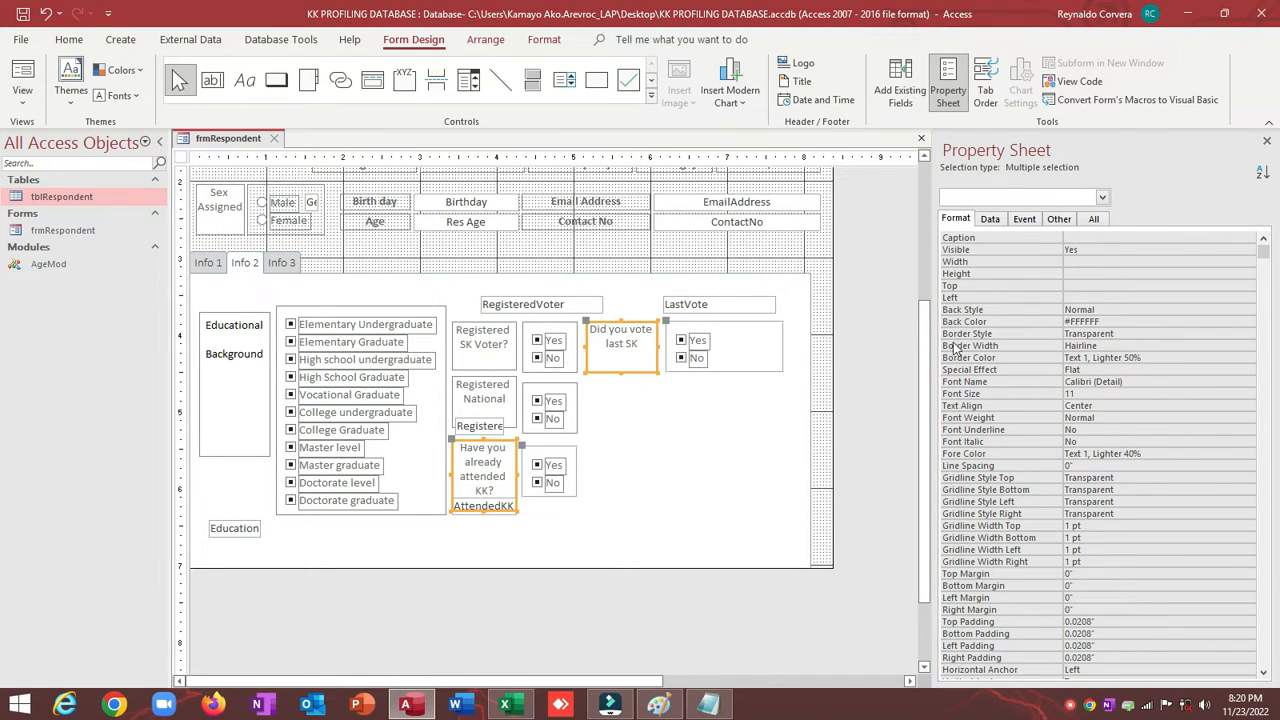
click(22, 74)
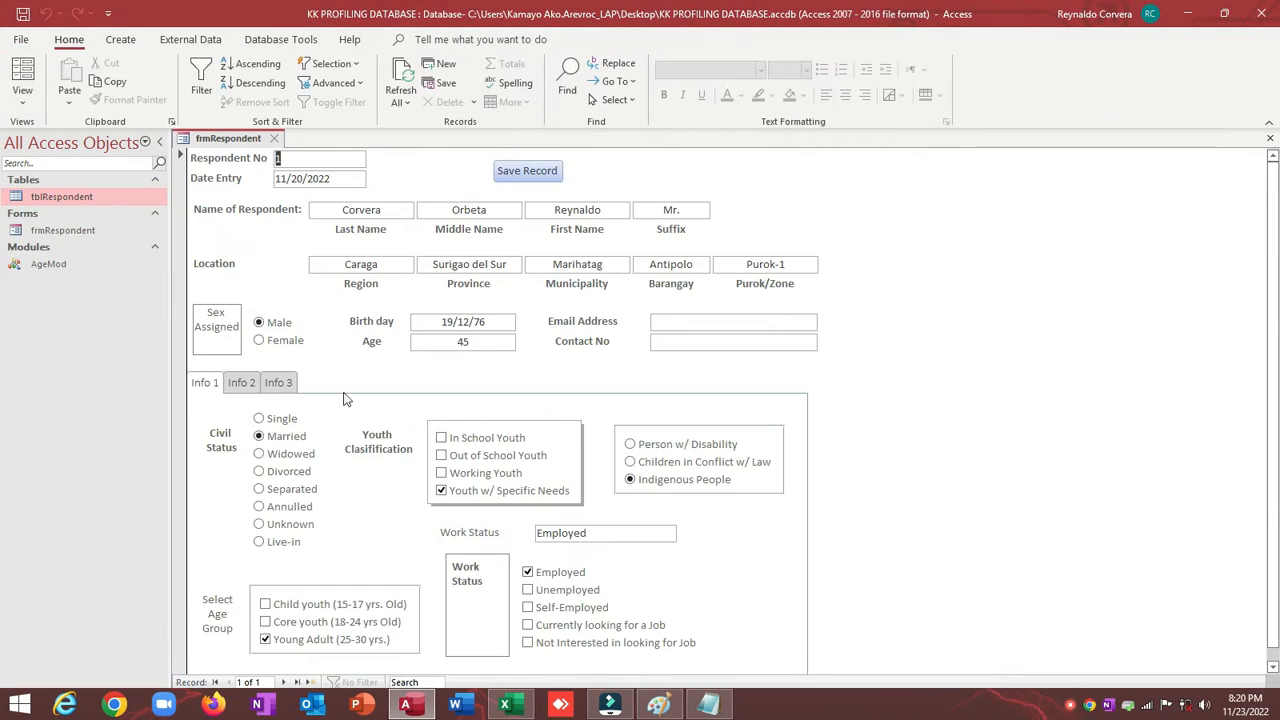
click(241, 382)
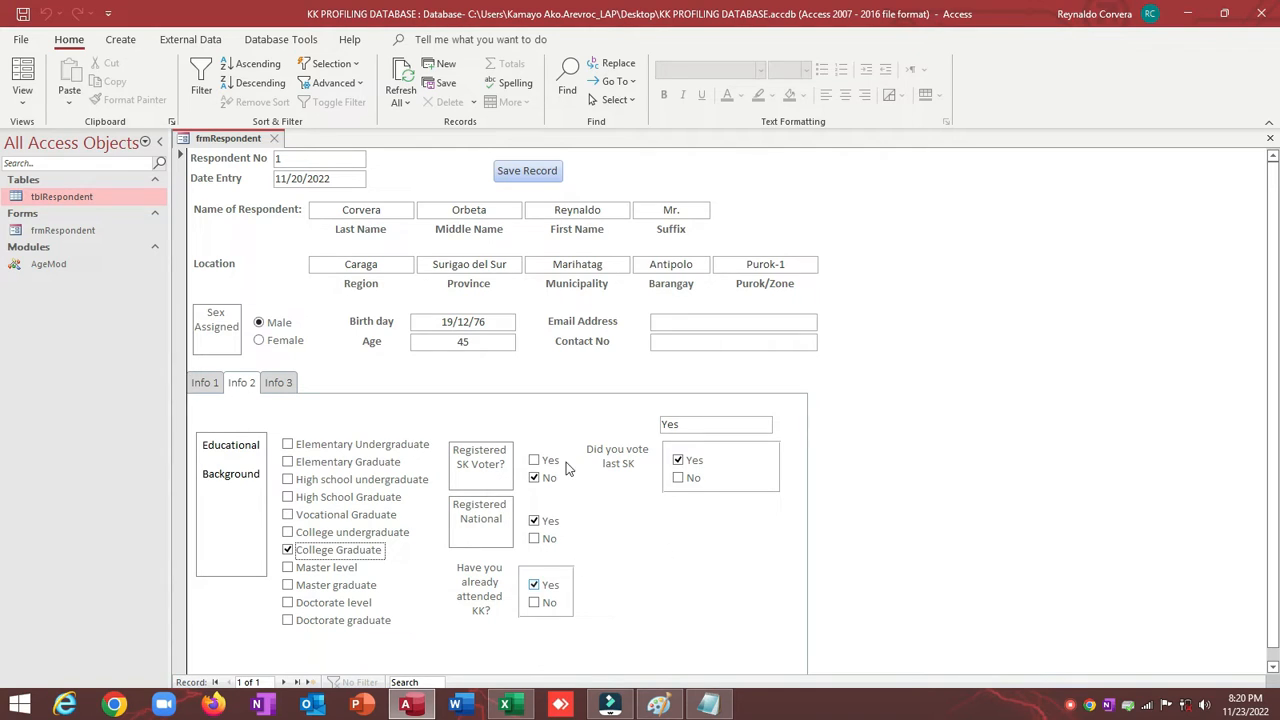
In Design view, set the Border Style of the "Did you vote last SK" Yes/No option group to Transparent
right_click(567, 412)
click(600, 458)
click(714, 304)
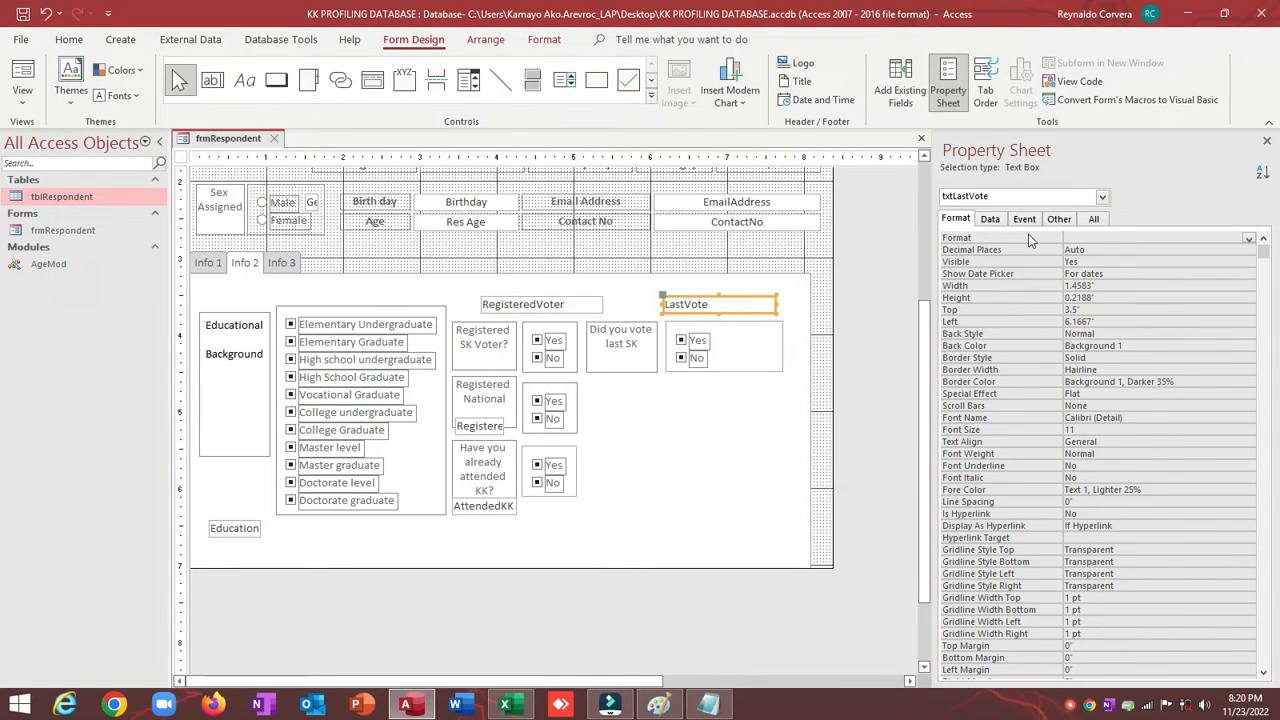
click(990, 218)
click(960, 218)
click(742, 330)
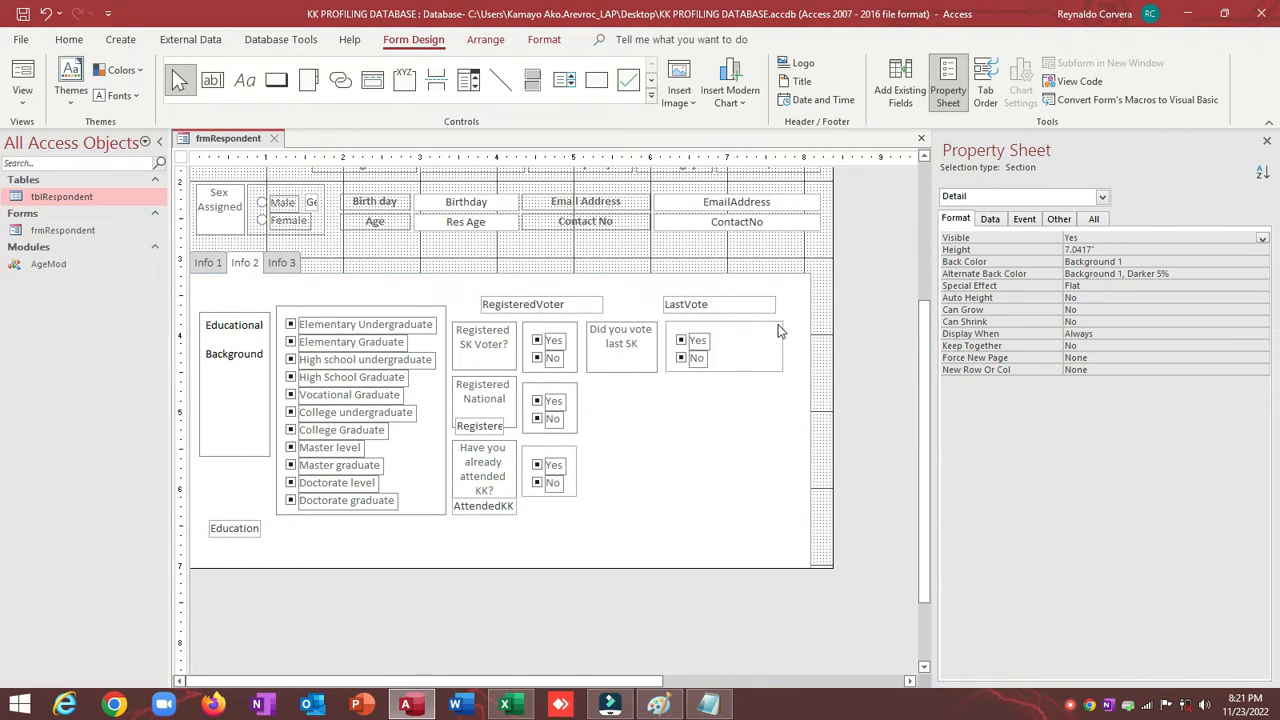
click(780, 331)
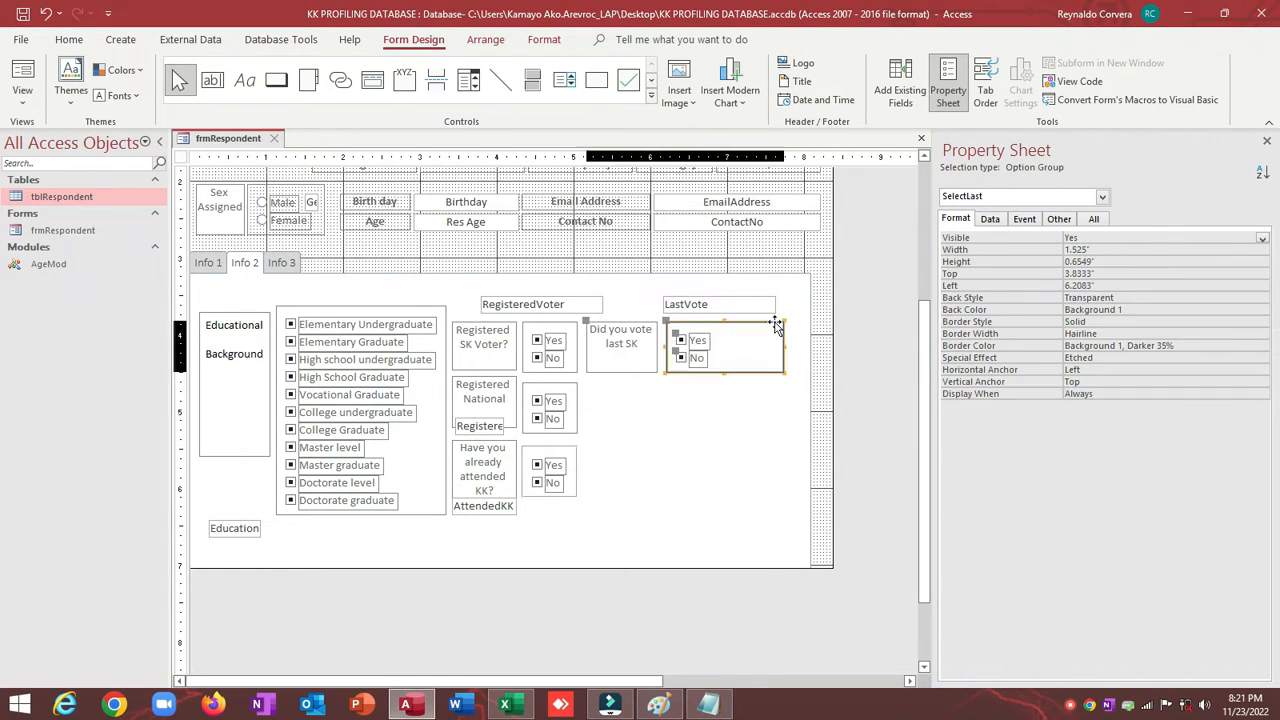
double_click(985, 322)
click(1264, 323)
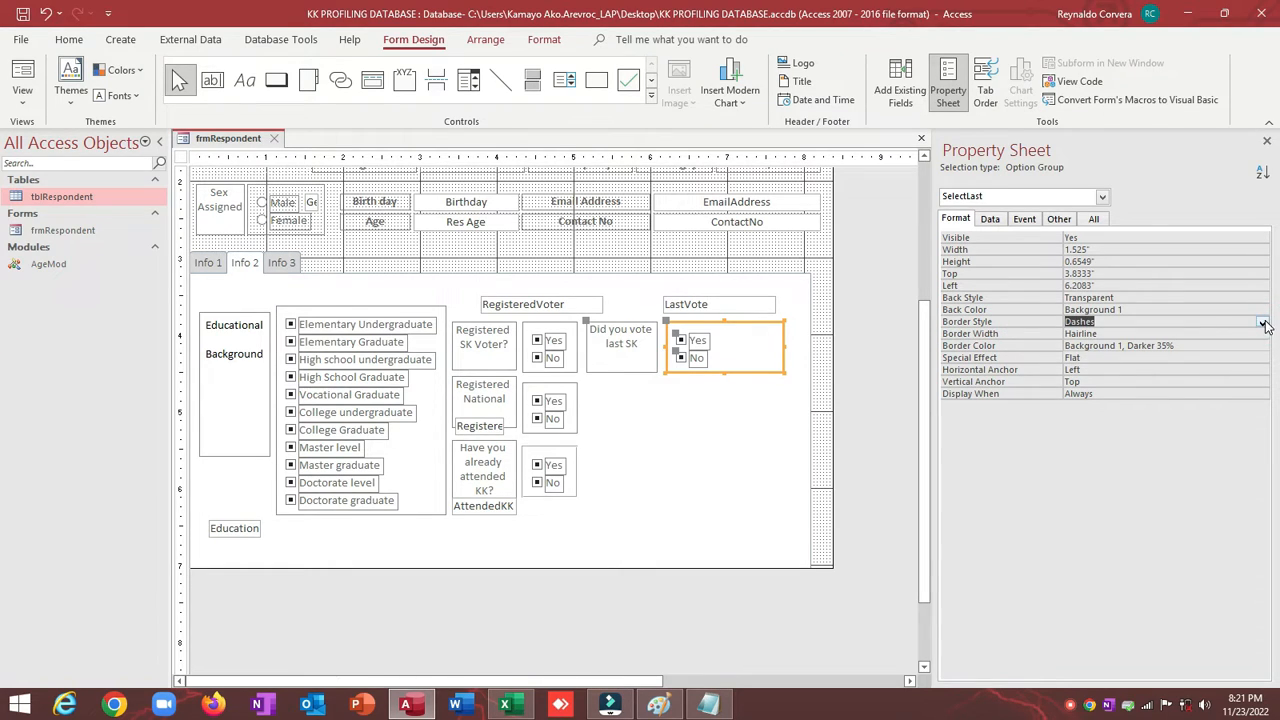
click(1248, 333)
Give the "Did you vote last SK", "Registered National" and "Have you already attended KK?" labels a Solid border style, save, and check Info 2 in Form view
click(610, 360)
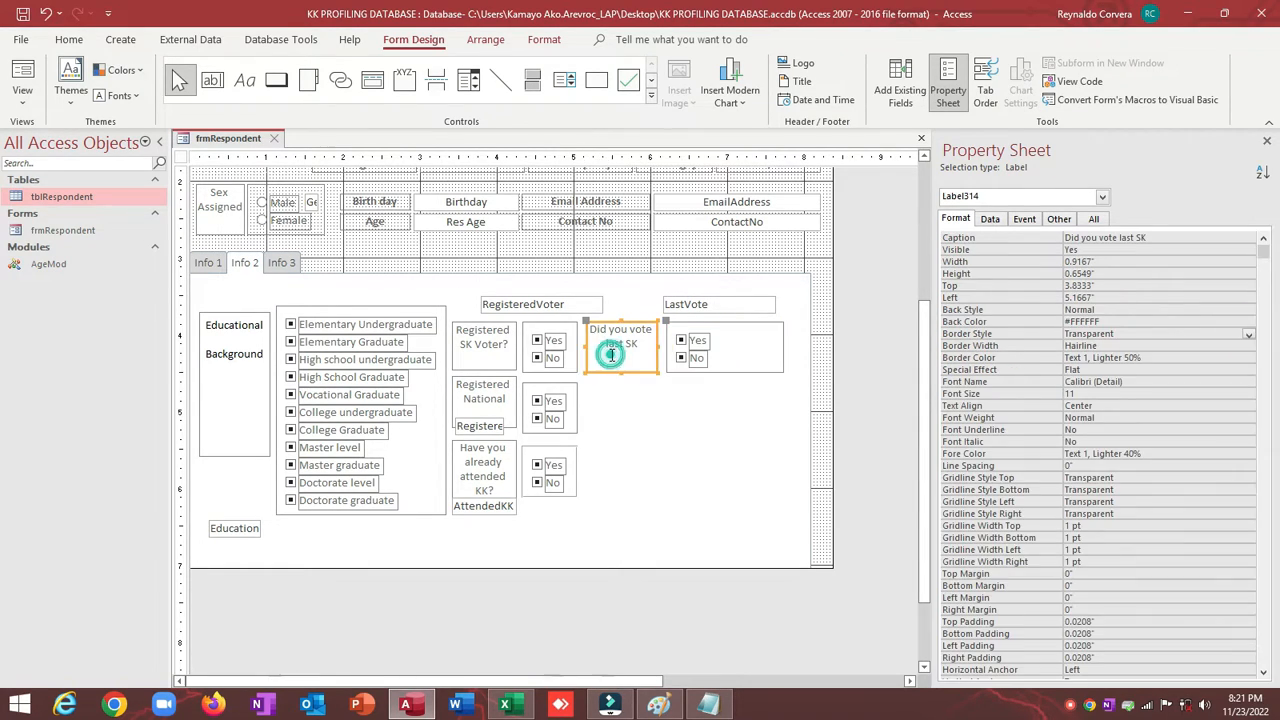
shift+click(497, 393)
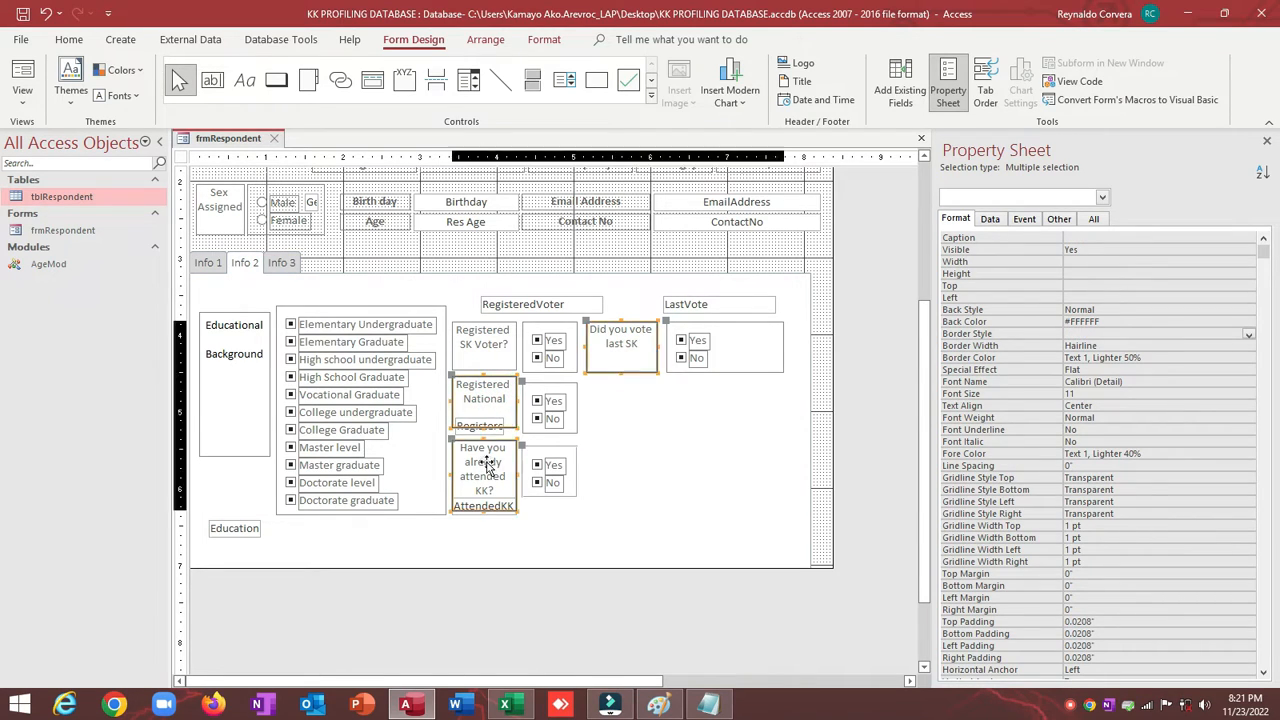
shift+click(490, 466)
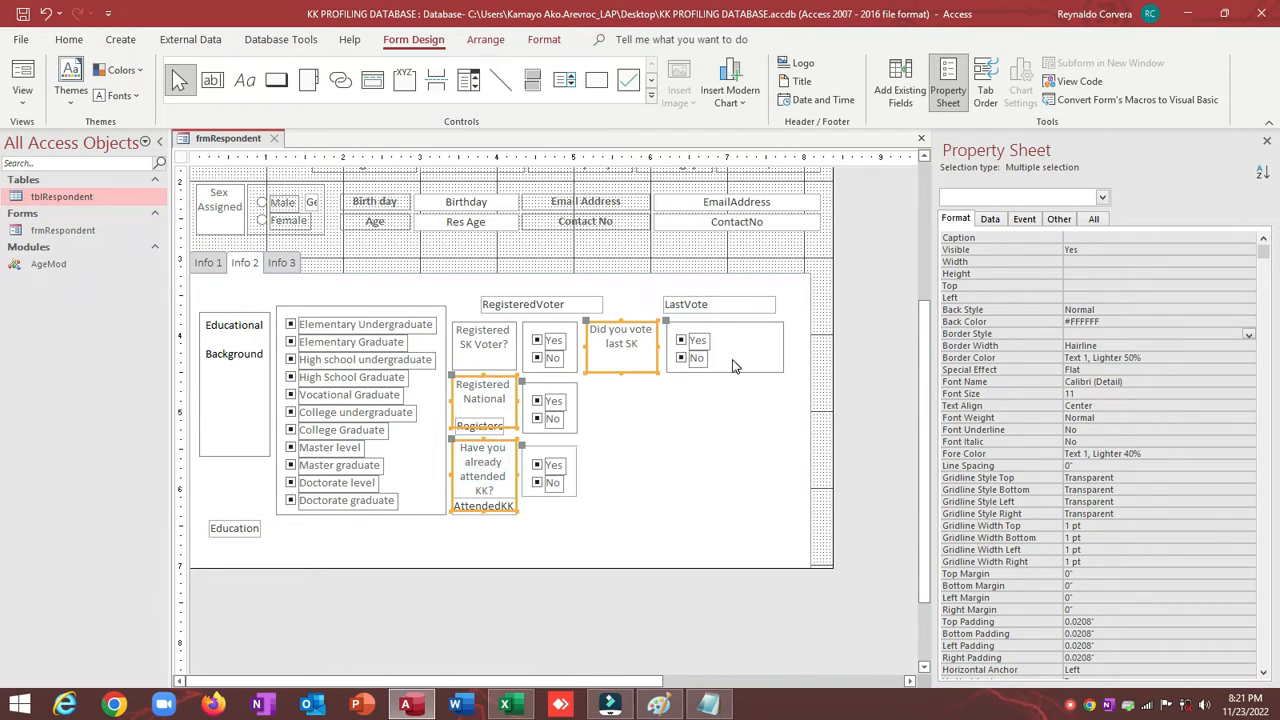
click(1248, 335)
click(1228, 358)
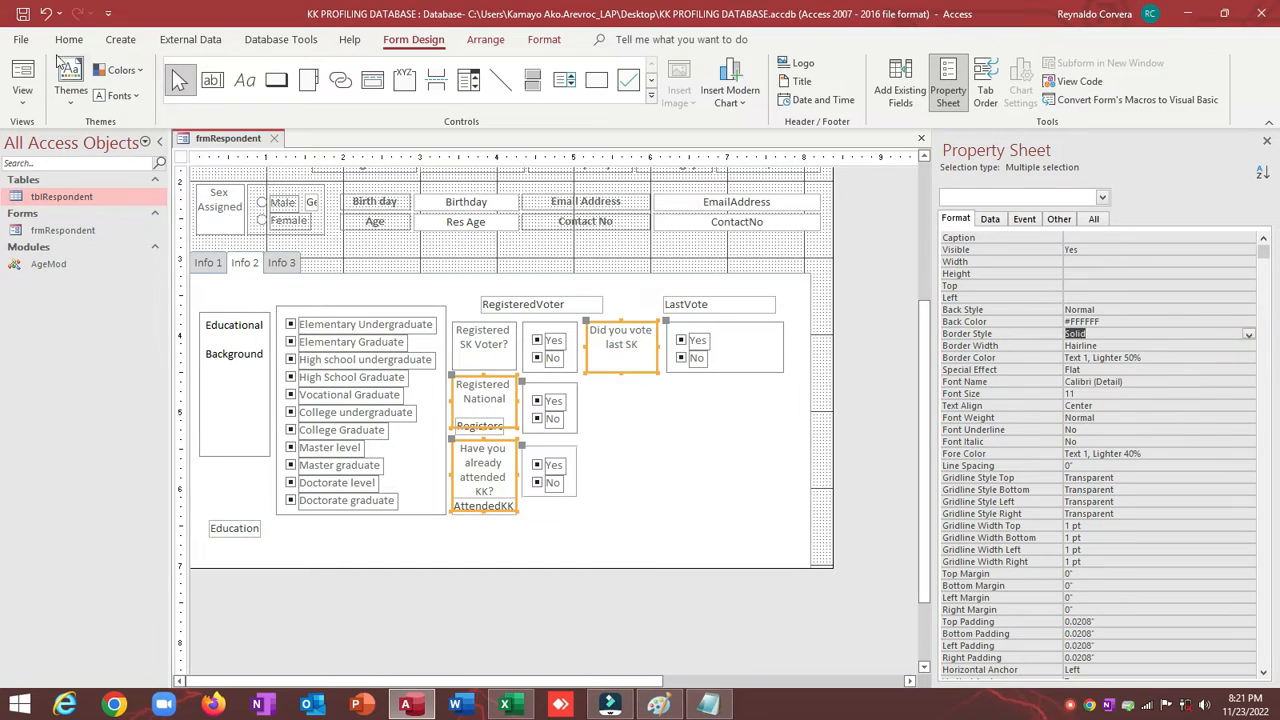
click(25, 20)
click(27, 70)
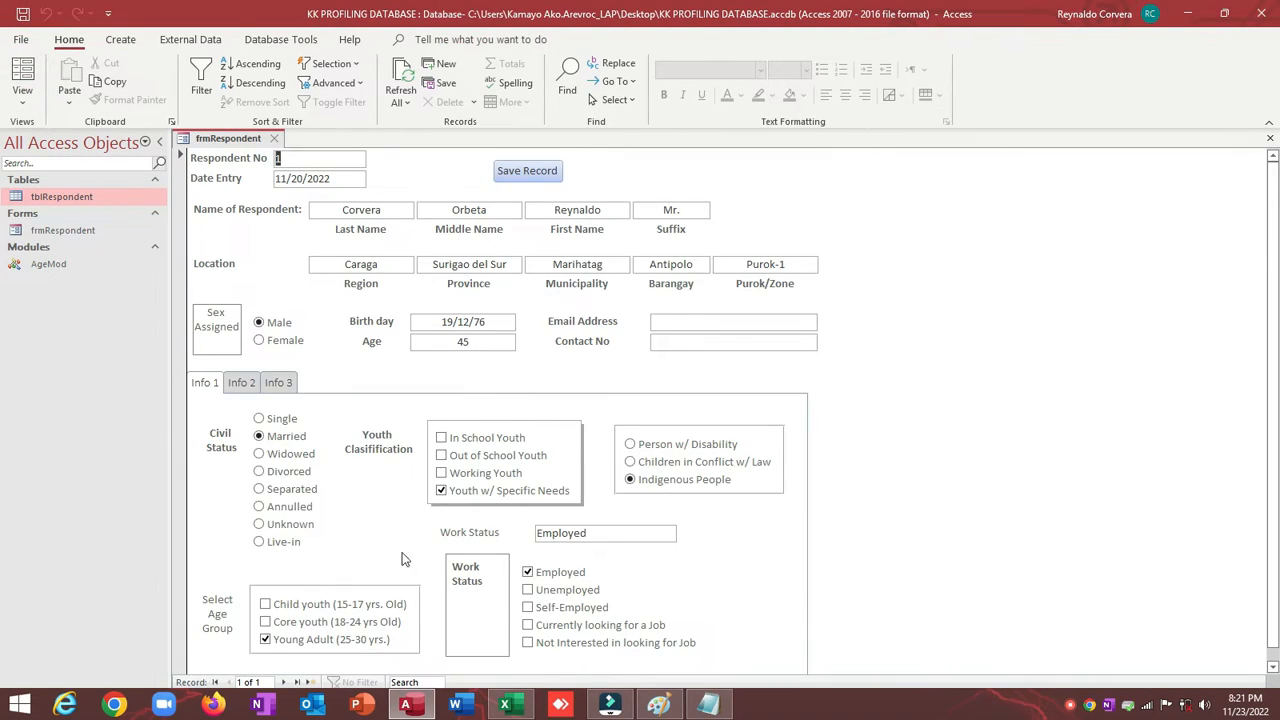
click(236, 383)
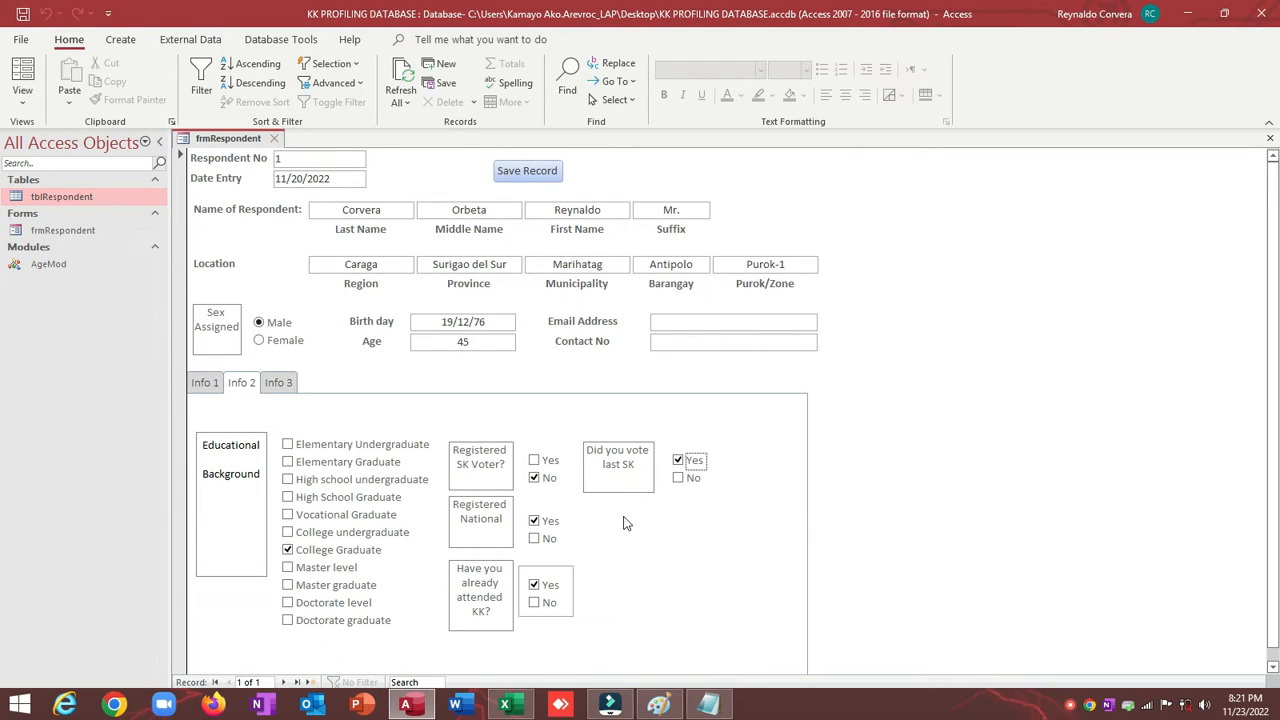
Set the Border Style of the "Have you already attended KK?" option group to Transparent, save the form, and check Info 2 in Form view
right_click(630, 551)
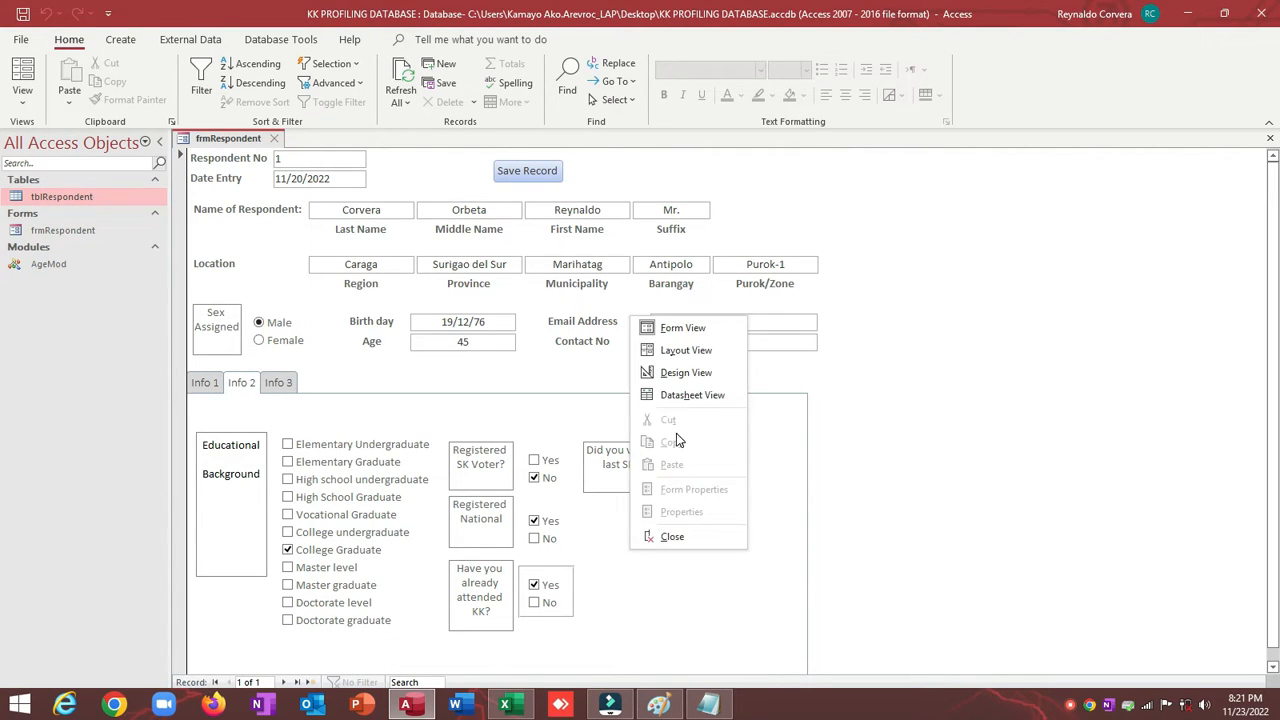
click(657, 371)
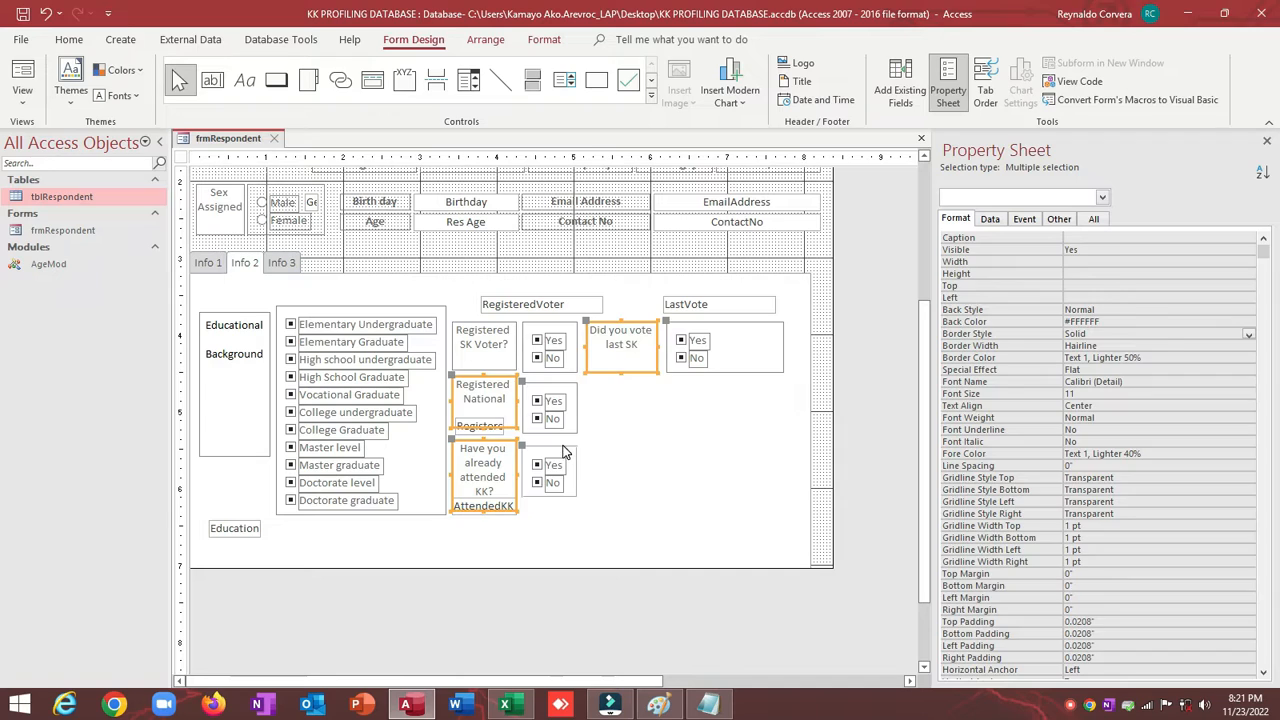
click(563, 452)
click(968, 321)
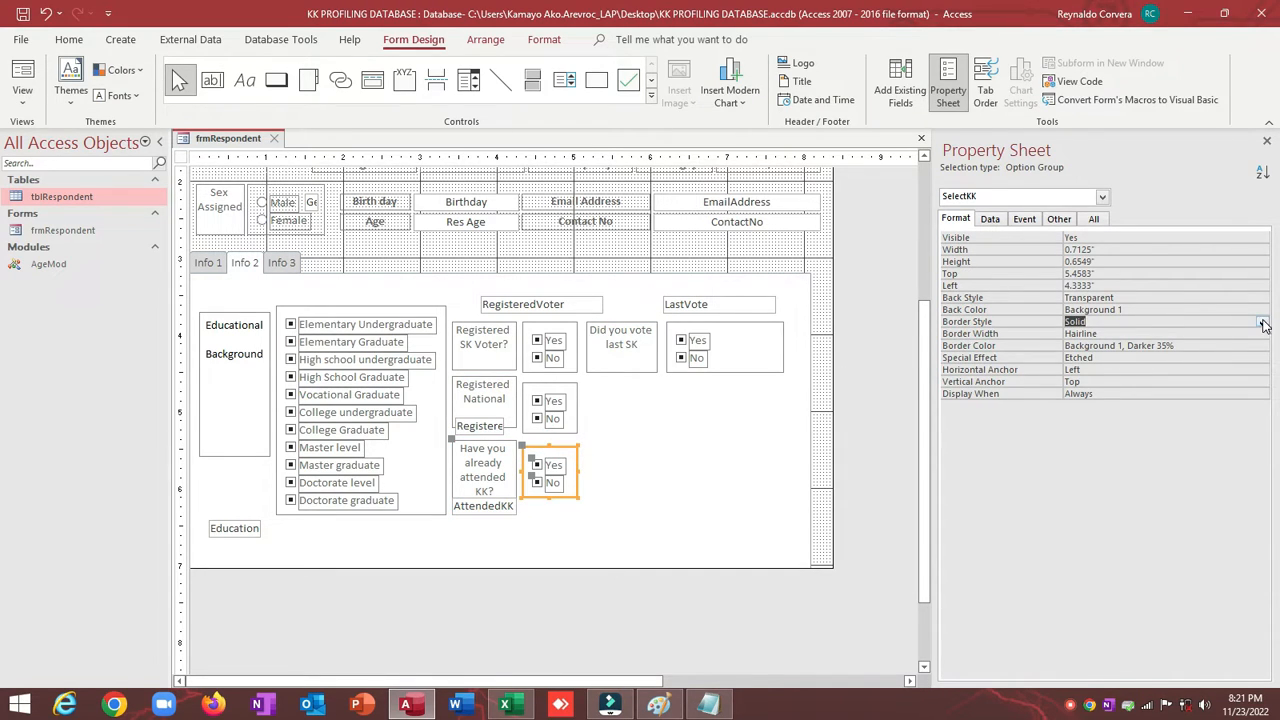
click(1263, 323)
click(1245, 333)
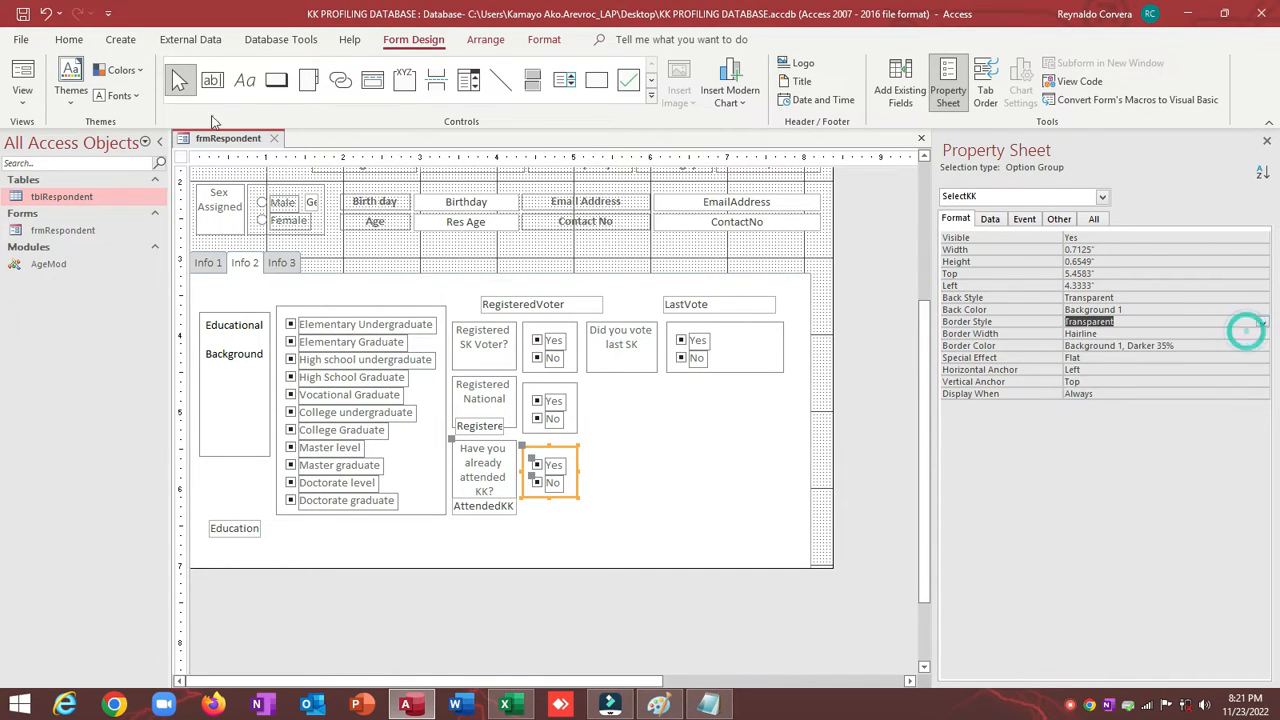
click(22, 16)
click(22, 75)
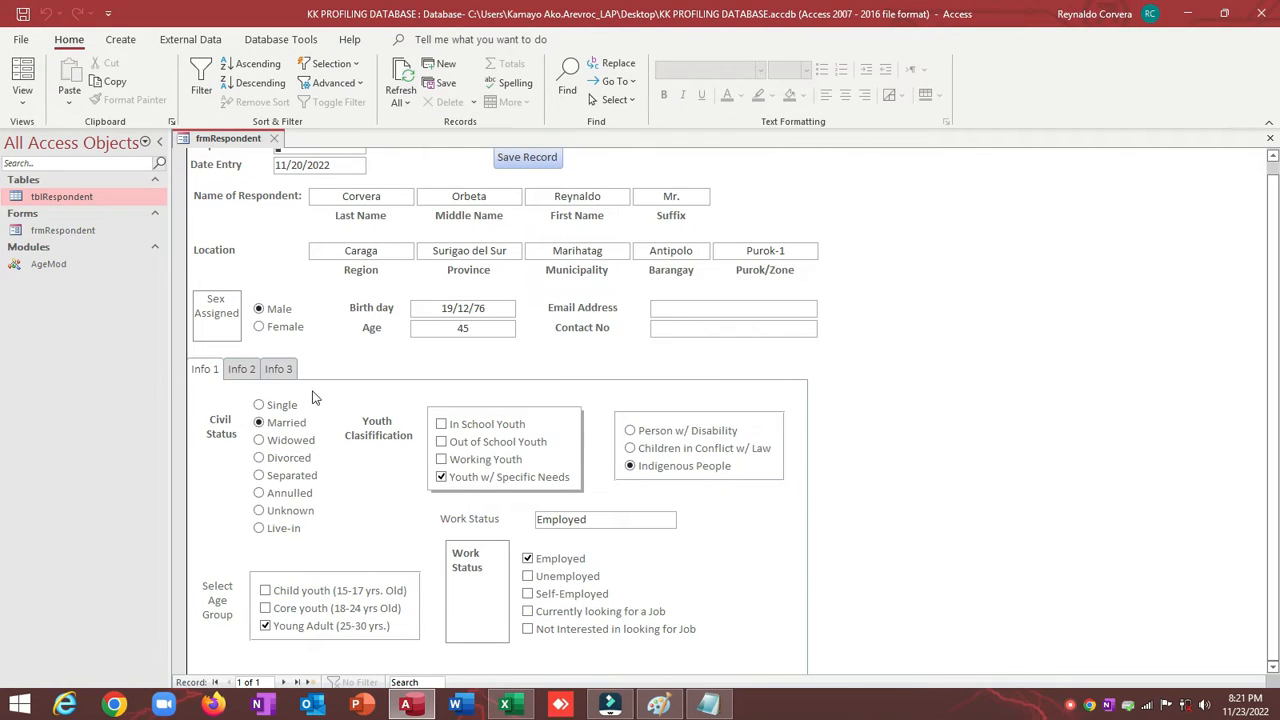
click(249, 370)
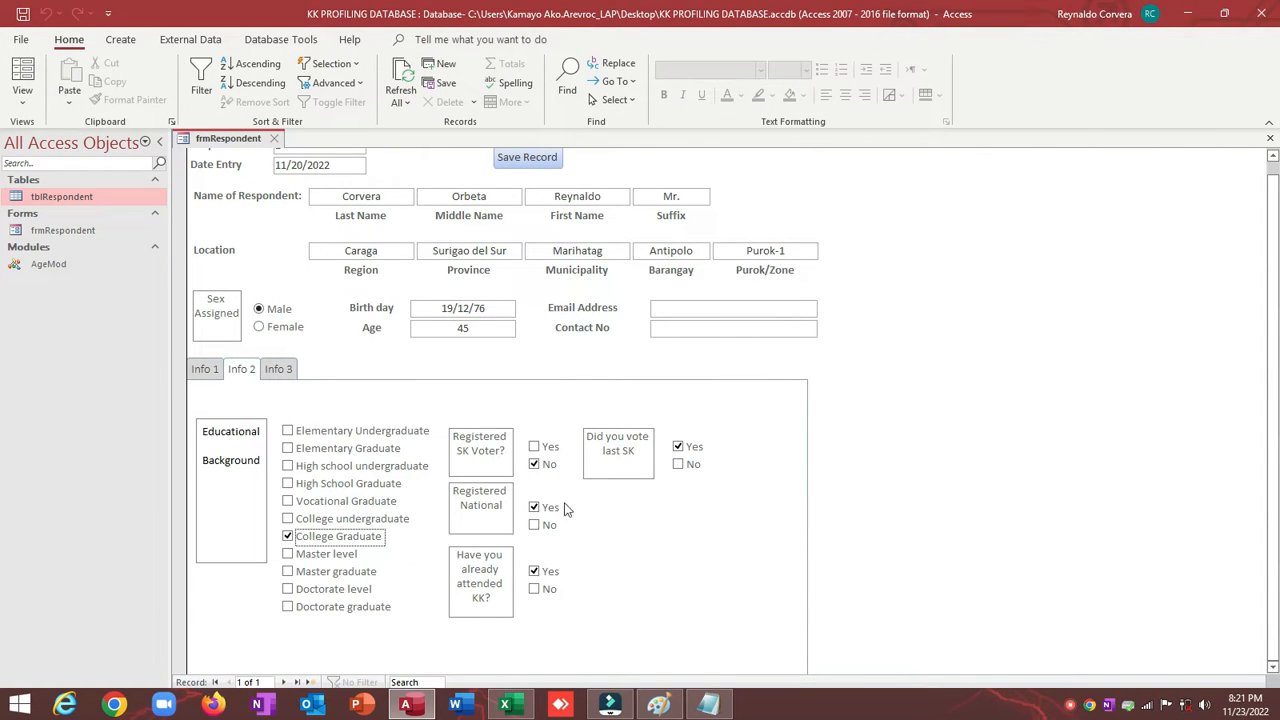
Reopen the form in Design view, strike out "Did you vote last SK" with a red line on the Paint questionnaire, and return to Access
right_click(711, 396)
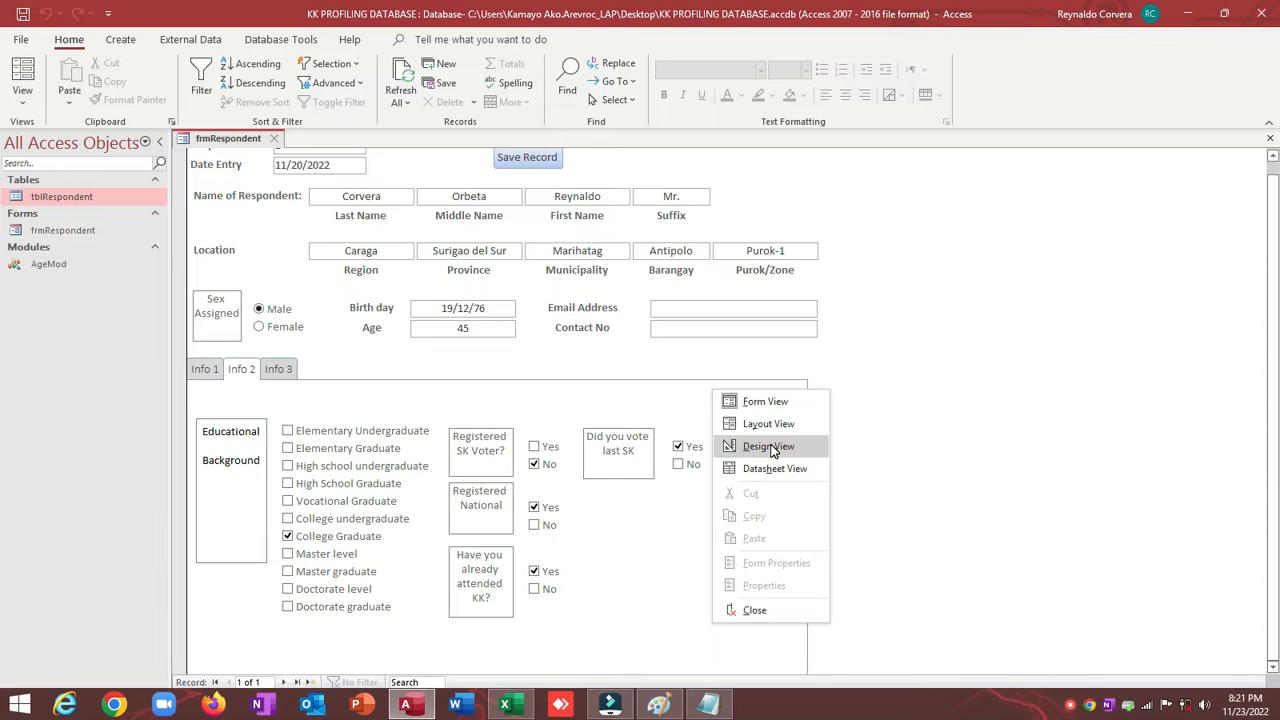
click(768, 446)
scroll(925, 528, down, 5)
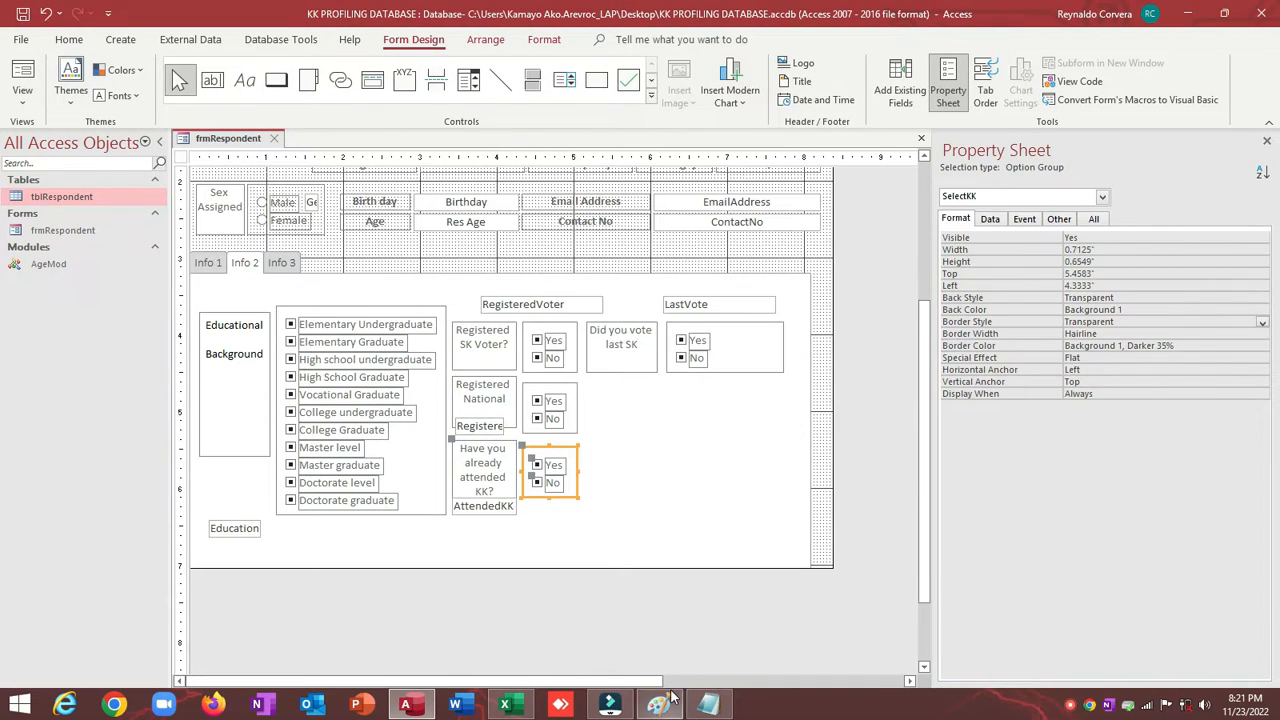
click(659, 705)
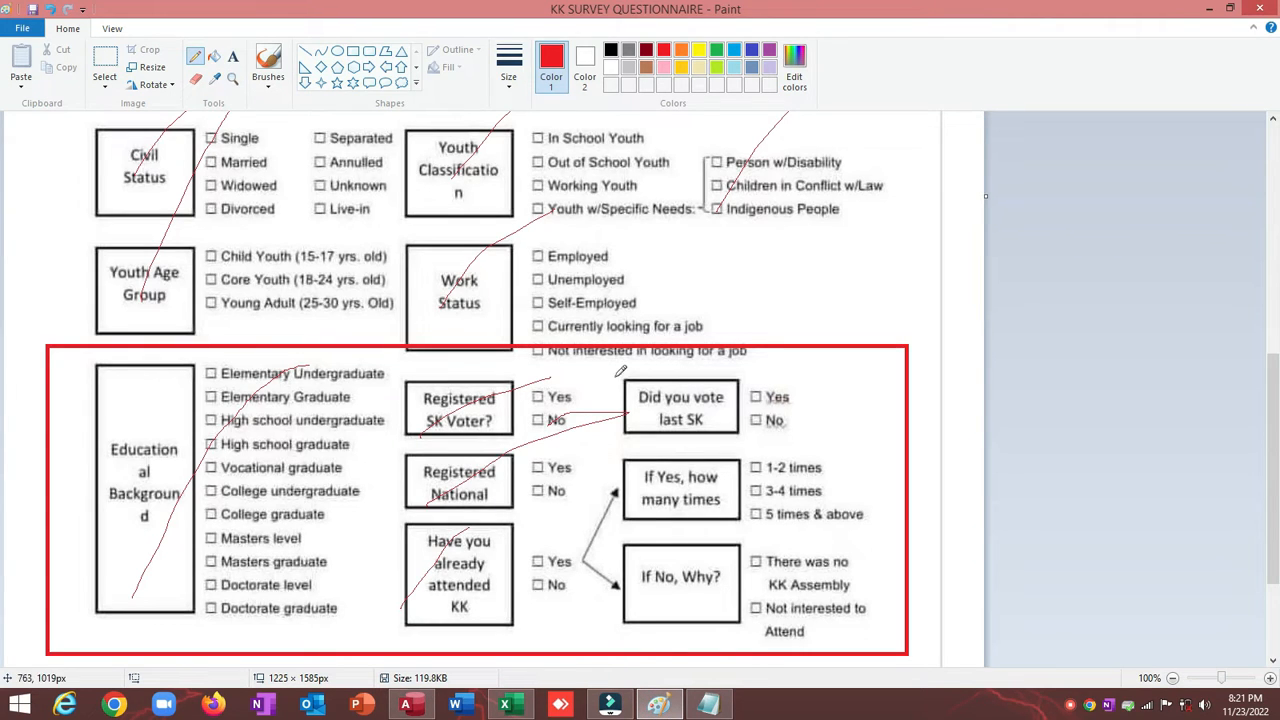
drag(612, 437, 800, 391)
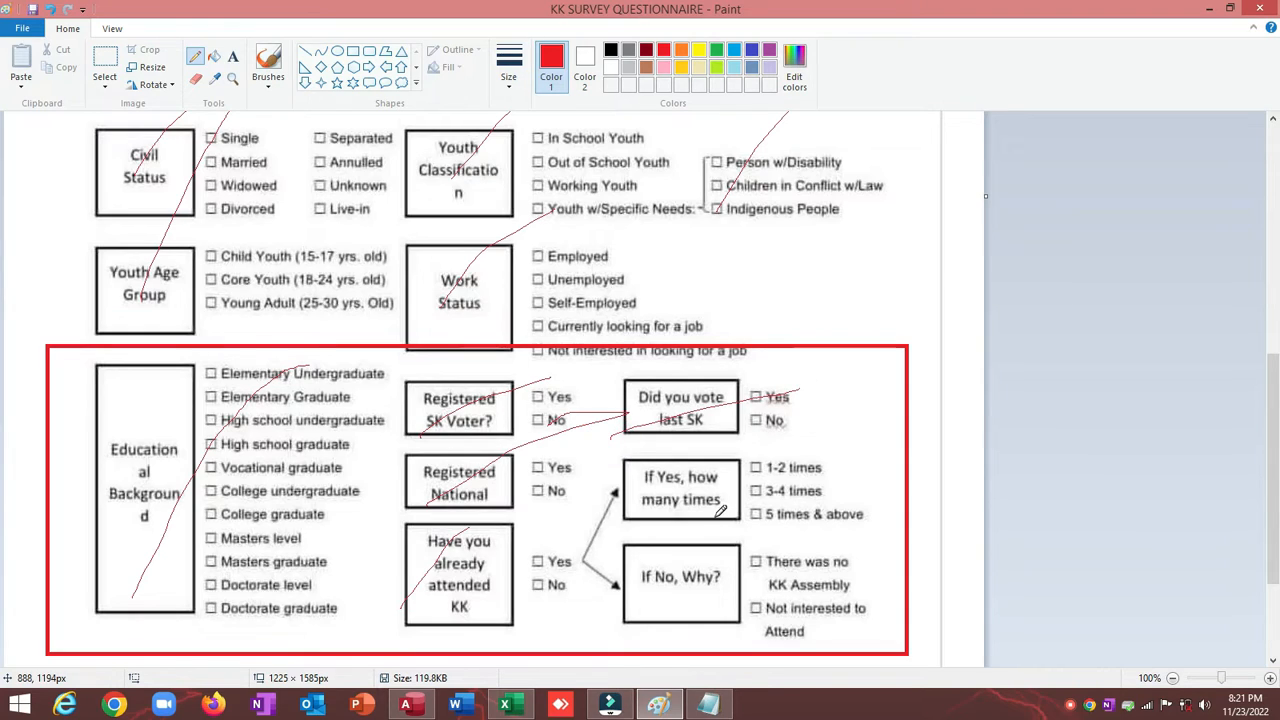
key(alt+Tab)
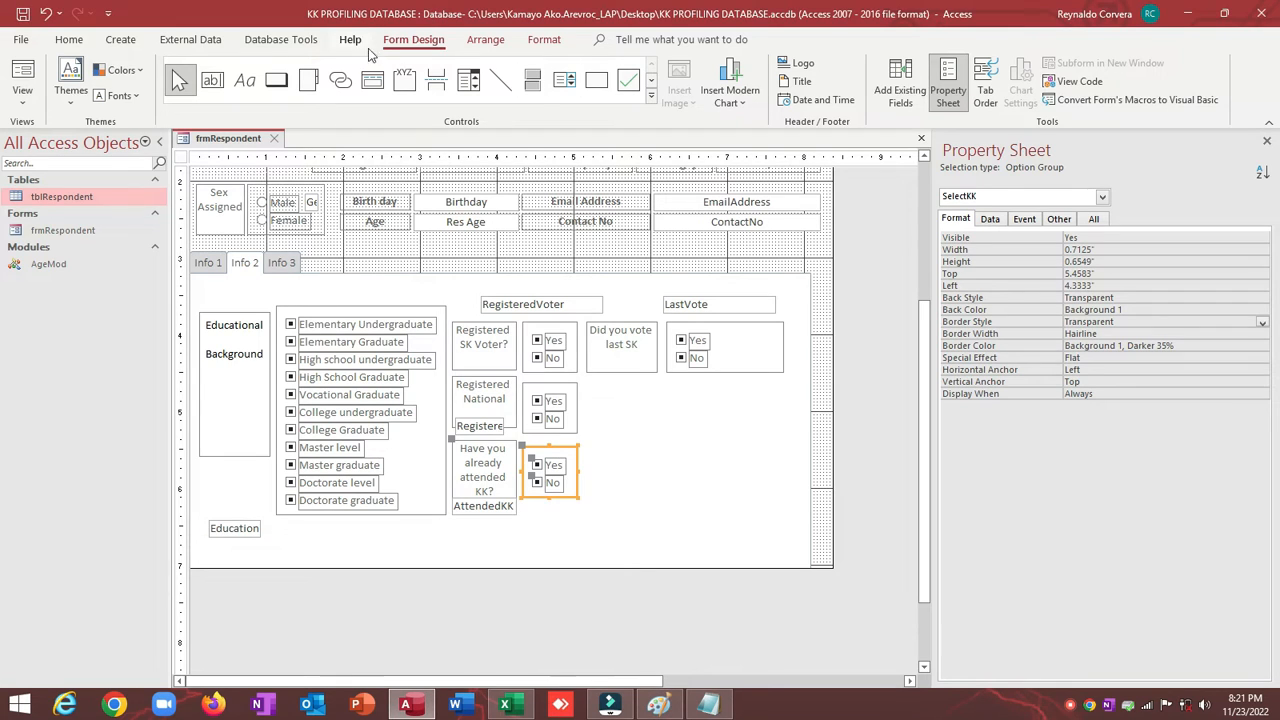
Draw an option group about 1.46 by 0.67 inches below the "Did you vote last SK" options, using check boxes and storing the value in YesID
click(404, 80)
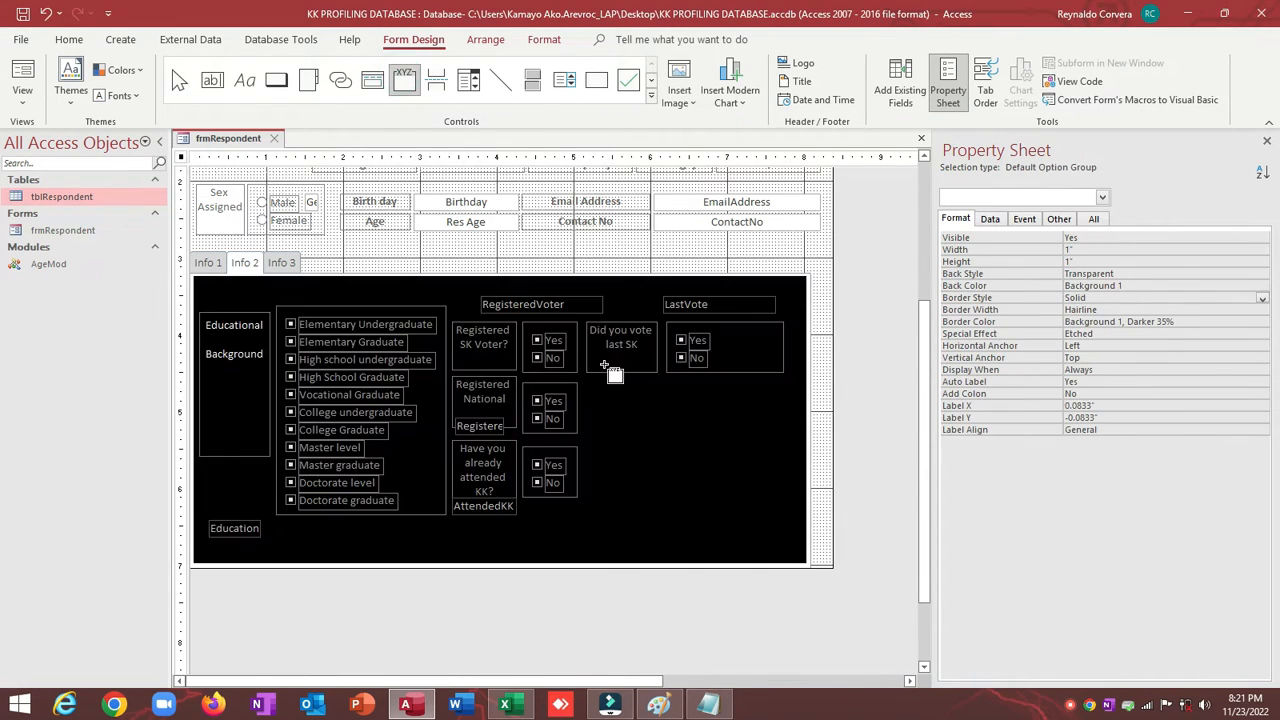
drag(668, 381, 782, 435)
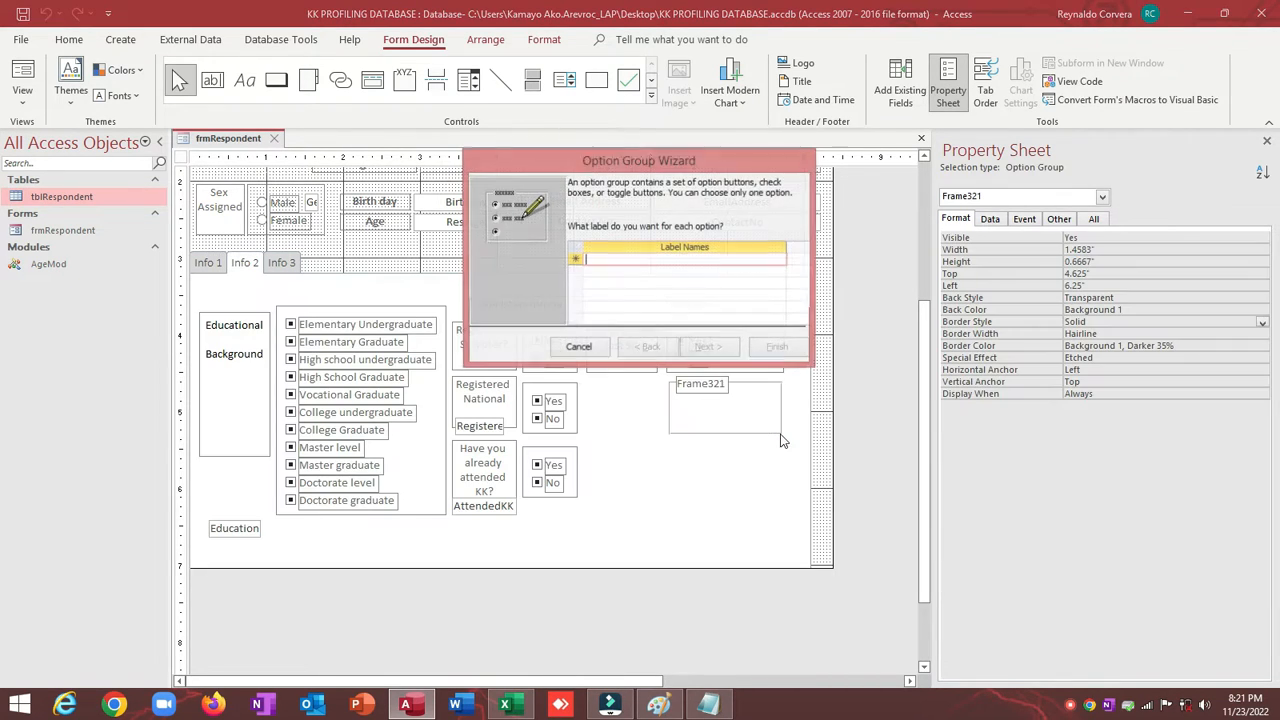
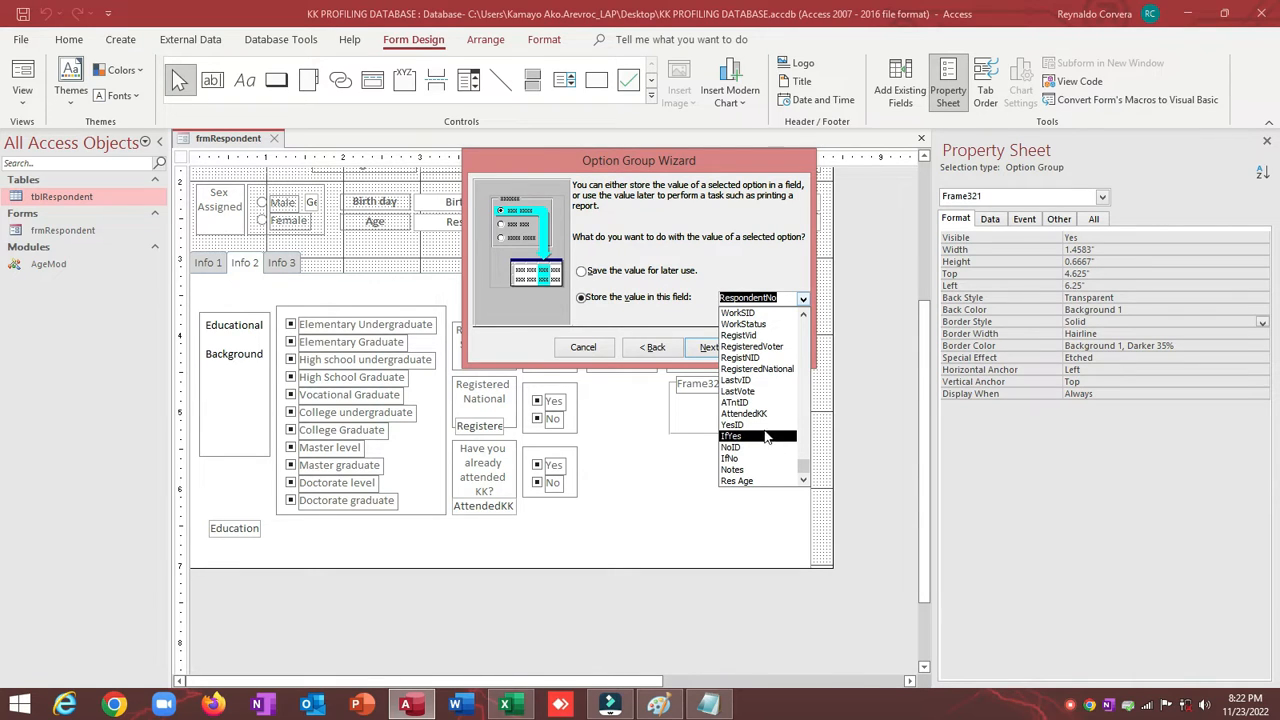
click(765, 437)
key(alt+Tab)
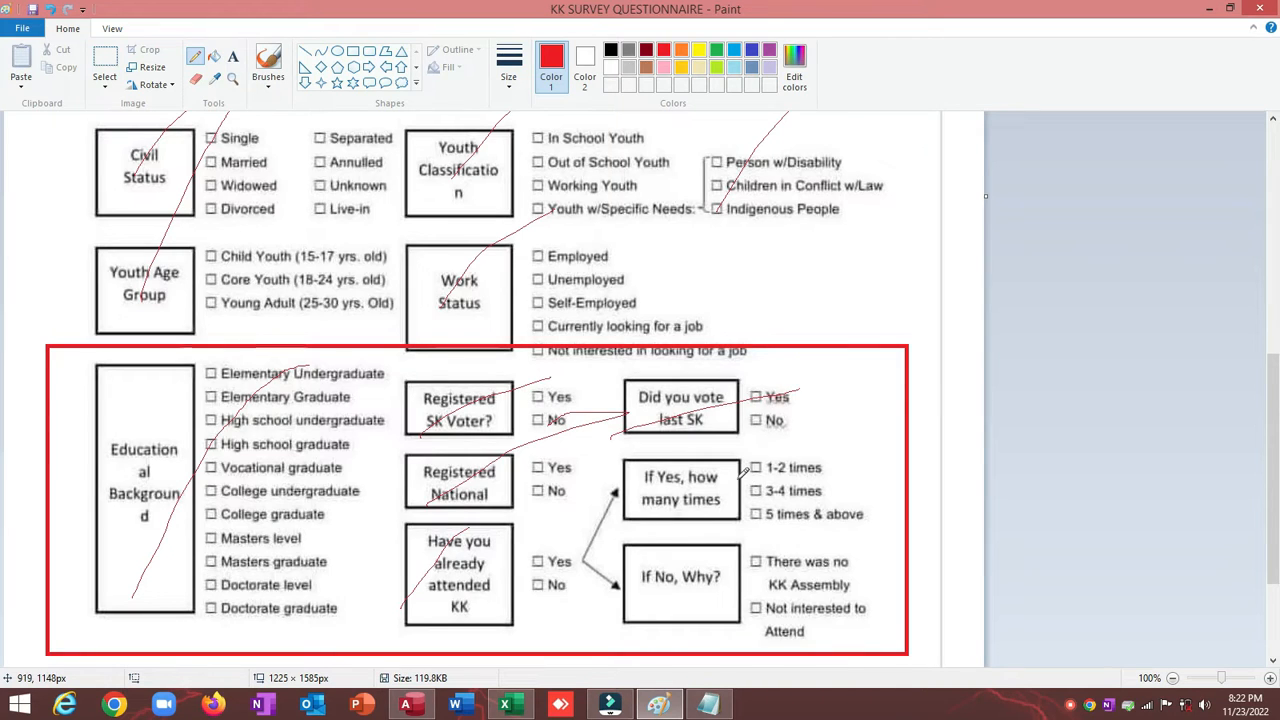
key(alt+Tab)
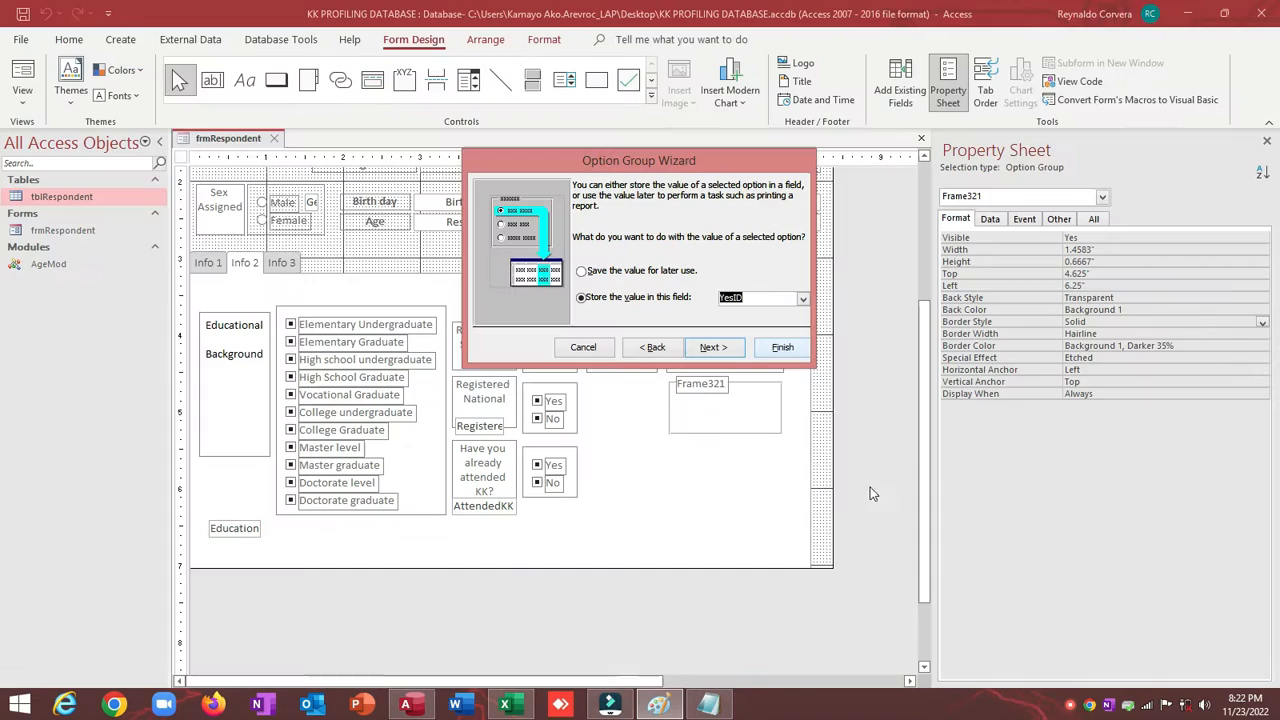
click(728, 350)
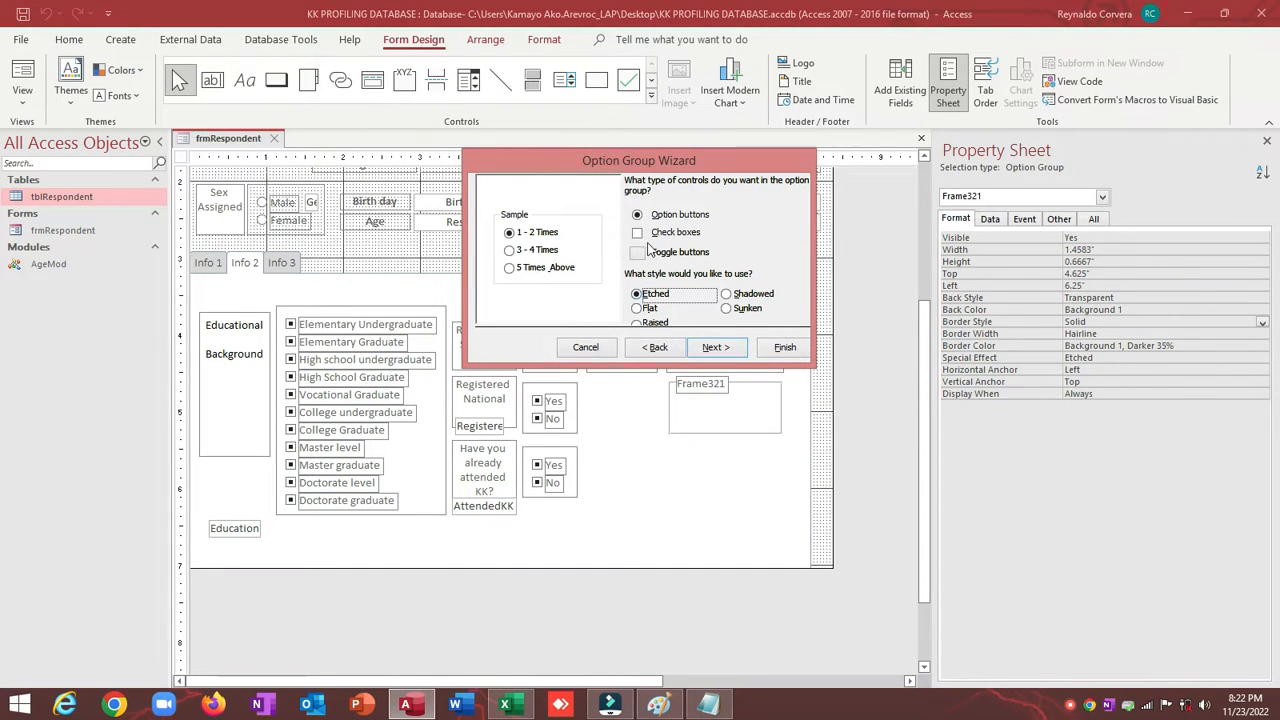
click(640, 232)
click(716, 347)
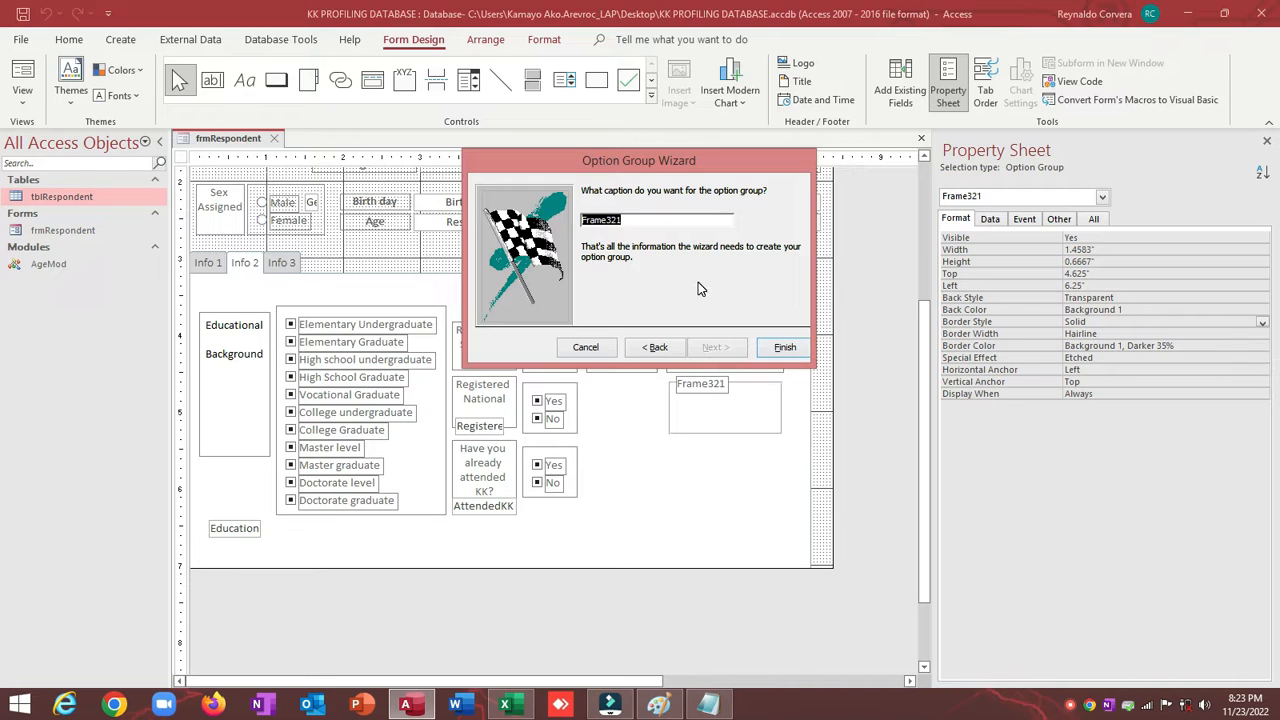
Caption the option group "If yes, how many times" after consulting the Paint questionnaire, finish the wizard, and remove the created group
key(alt+Tab)
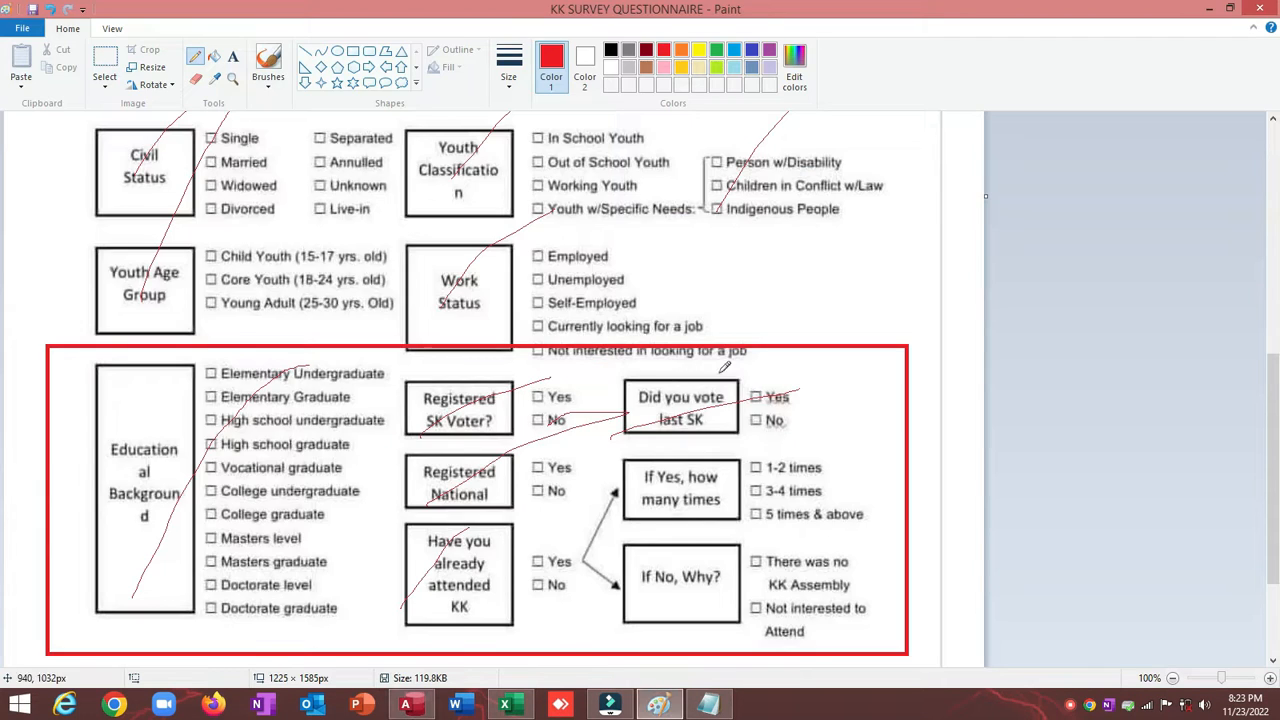
key(alt+Tab)
text(If y)
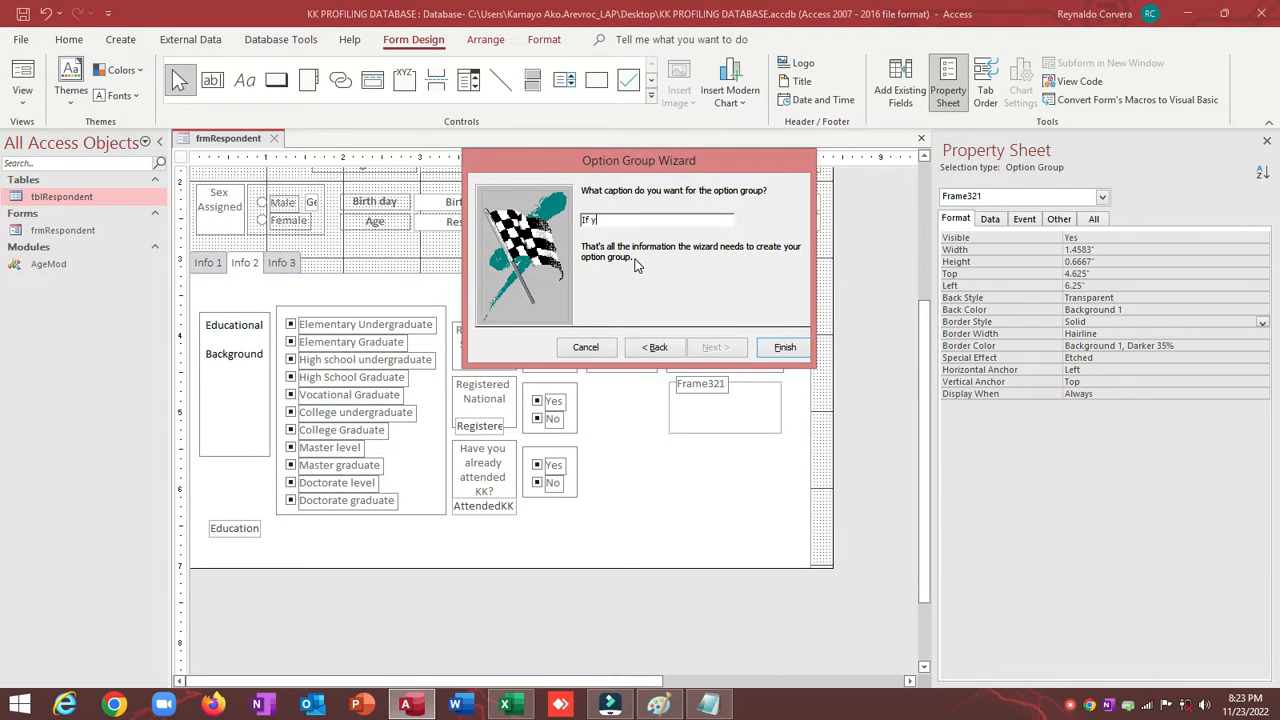
text(es how many times)
key(alt+Tab)
key(alt+Tab)
key(alt+Tab)
key(alt+Tab)
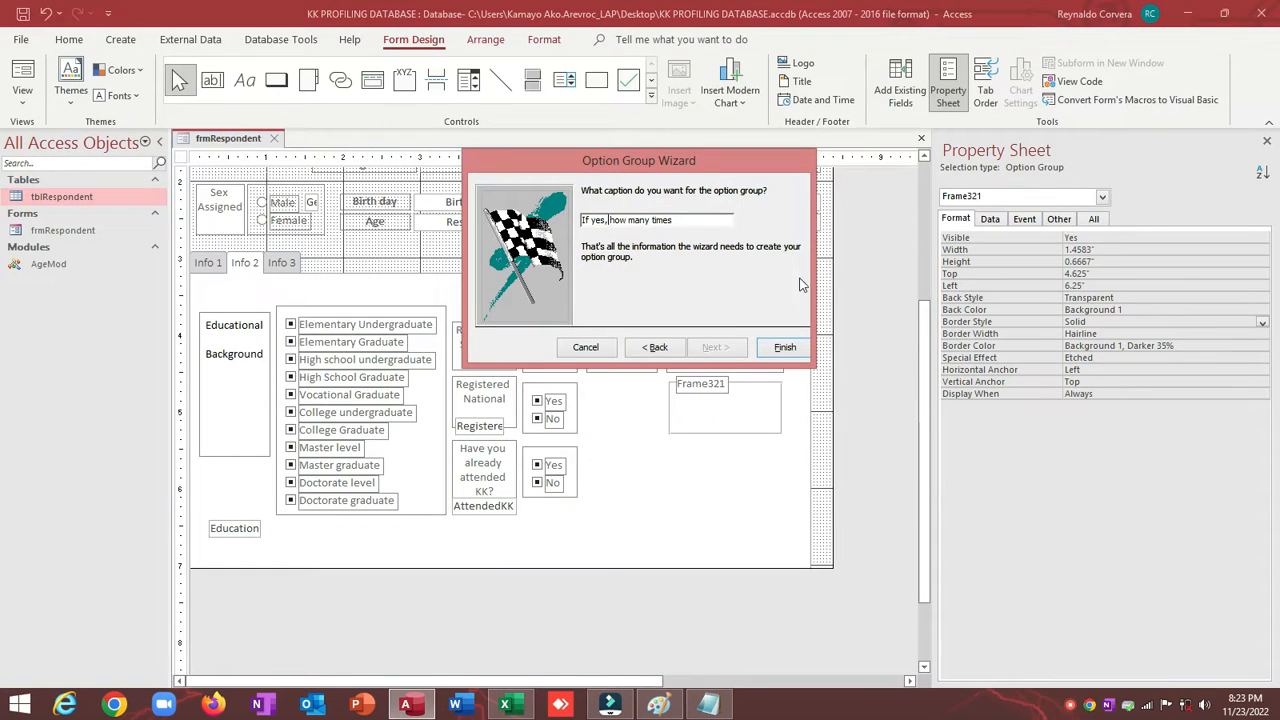
click(782, 348)
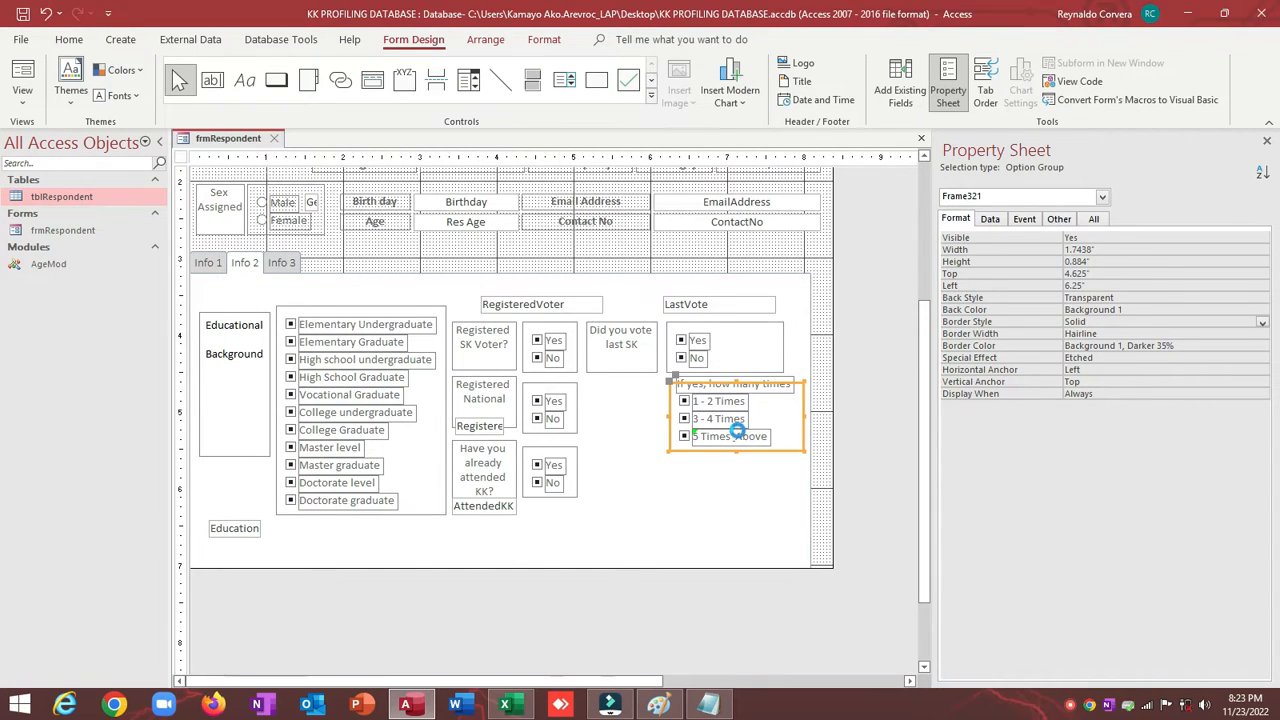
key(Delete)
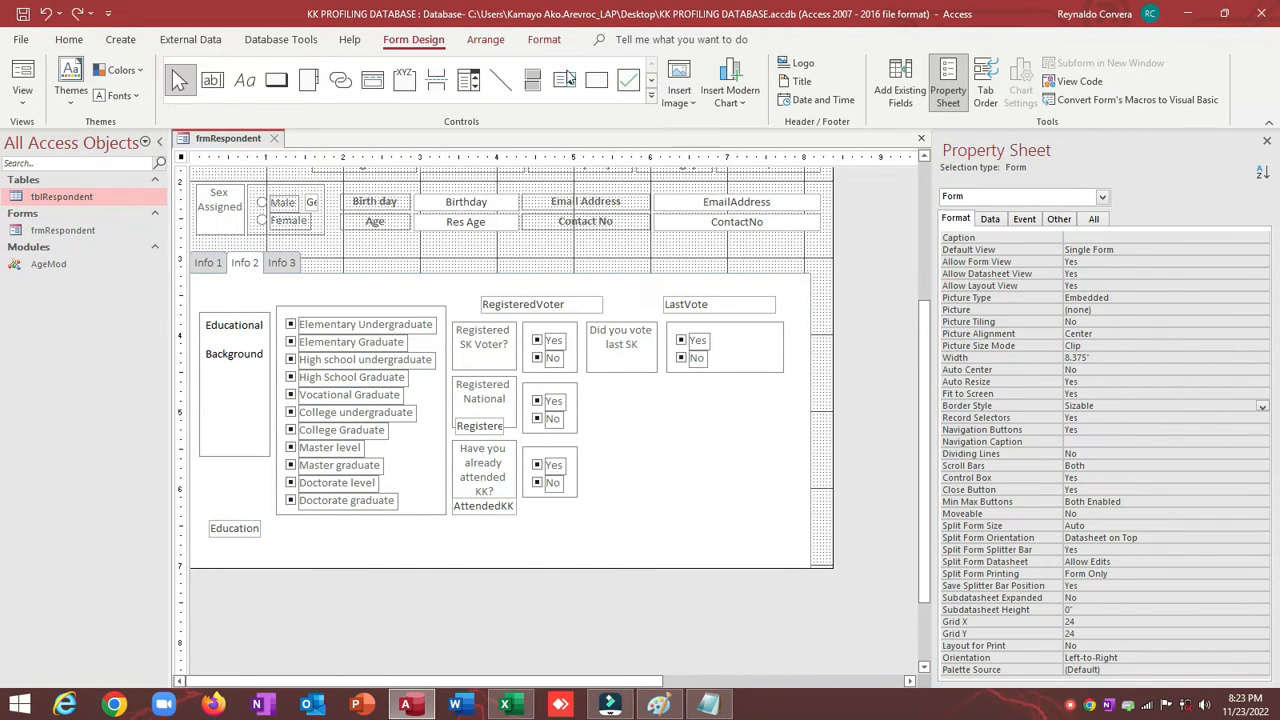
Draw an option group about 1.46 by 0.71 inches below the "Did you vote last SK" options, with "1 -2 Times" as its first option label
click(404, 80)
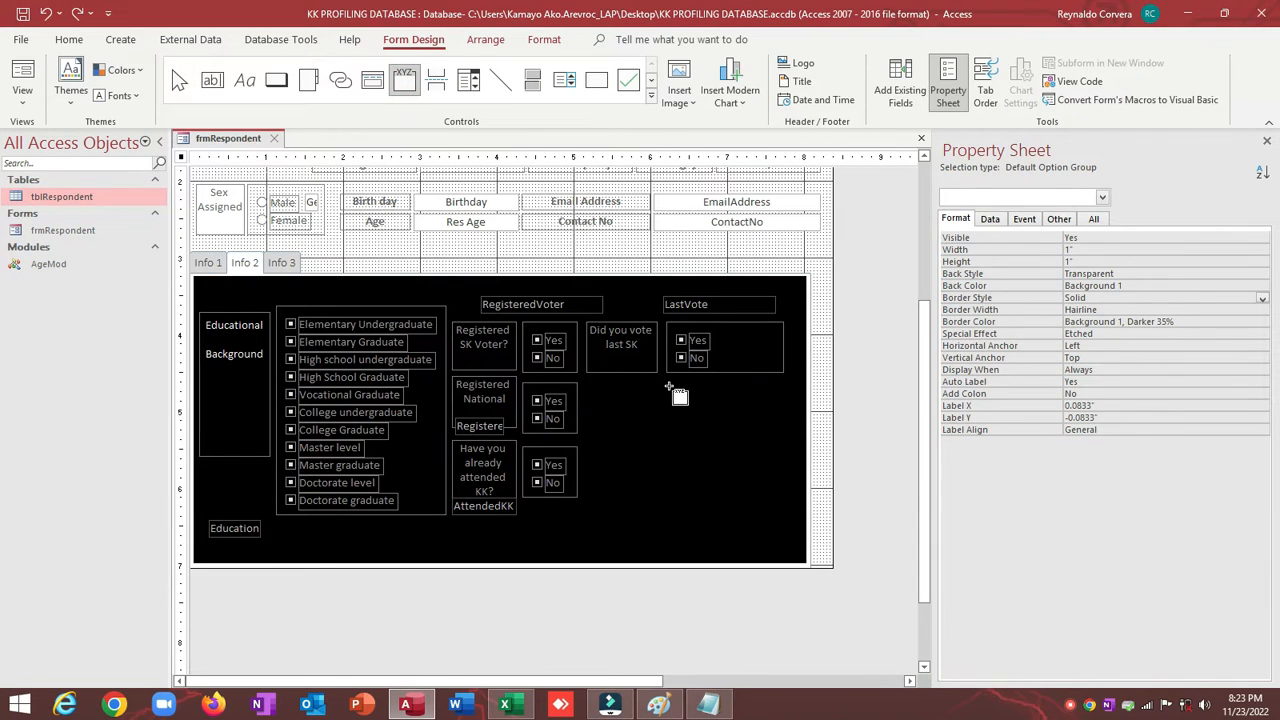
mouse_move(669, 386)
mouse_down()
mouse_move(758, 442)
mouse_move(779, 440)
mouse_up()
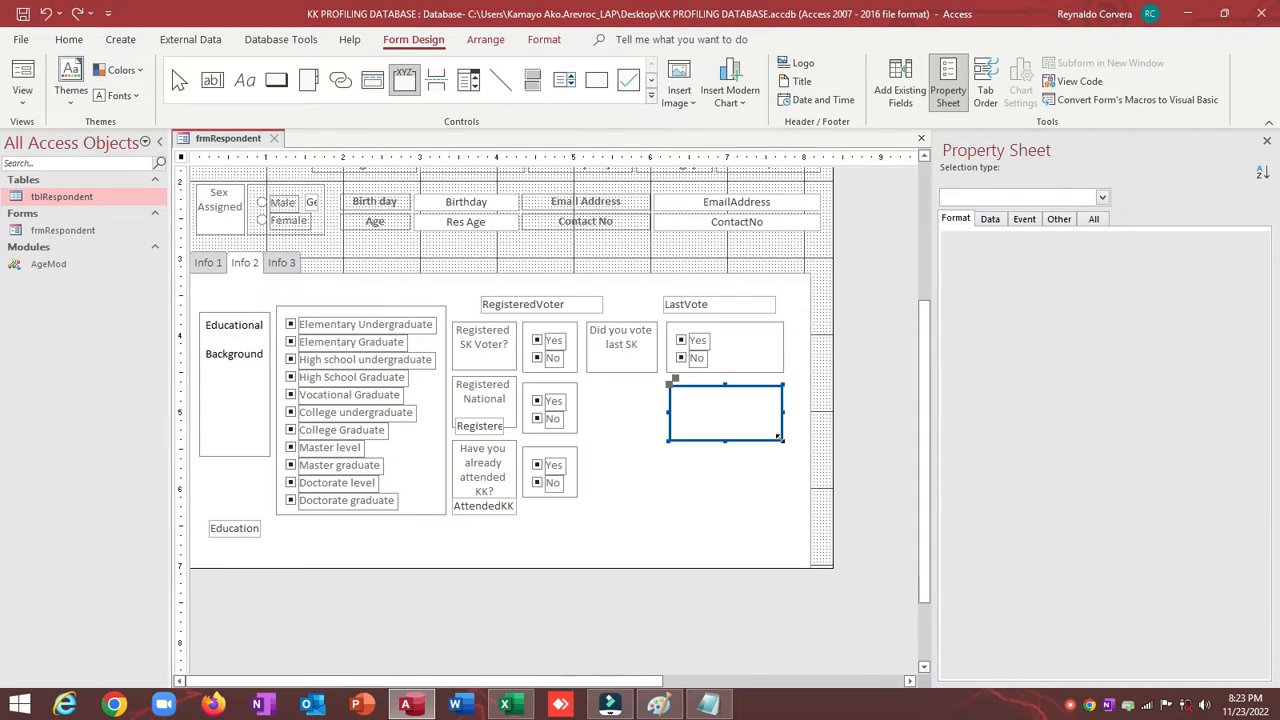
key(alt+Tab)
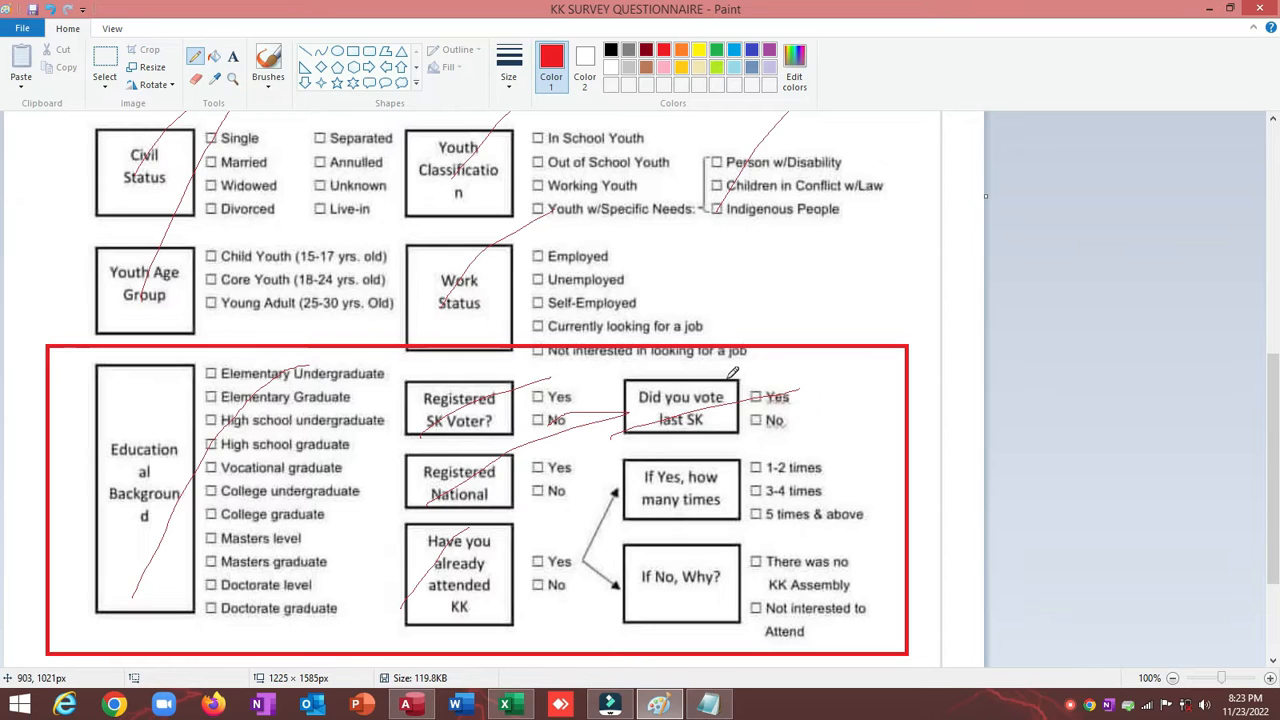
key(alt+Tab)
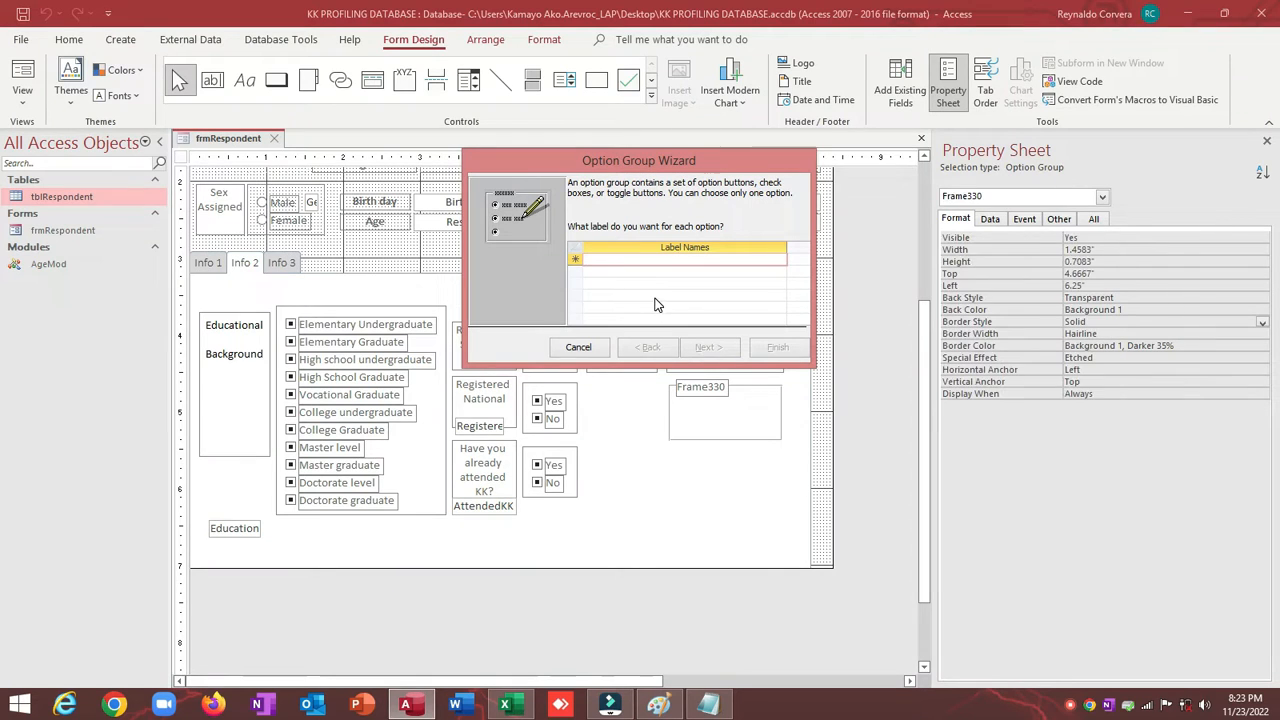
text(1 -2 T)
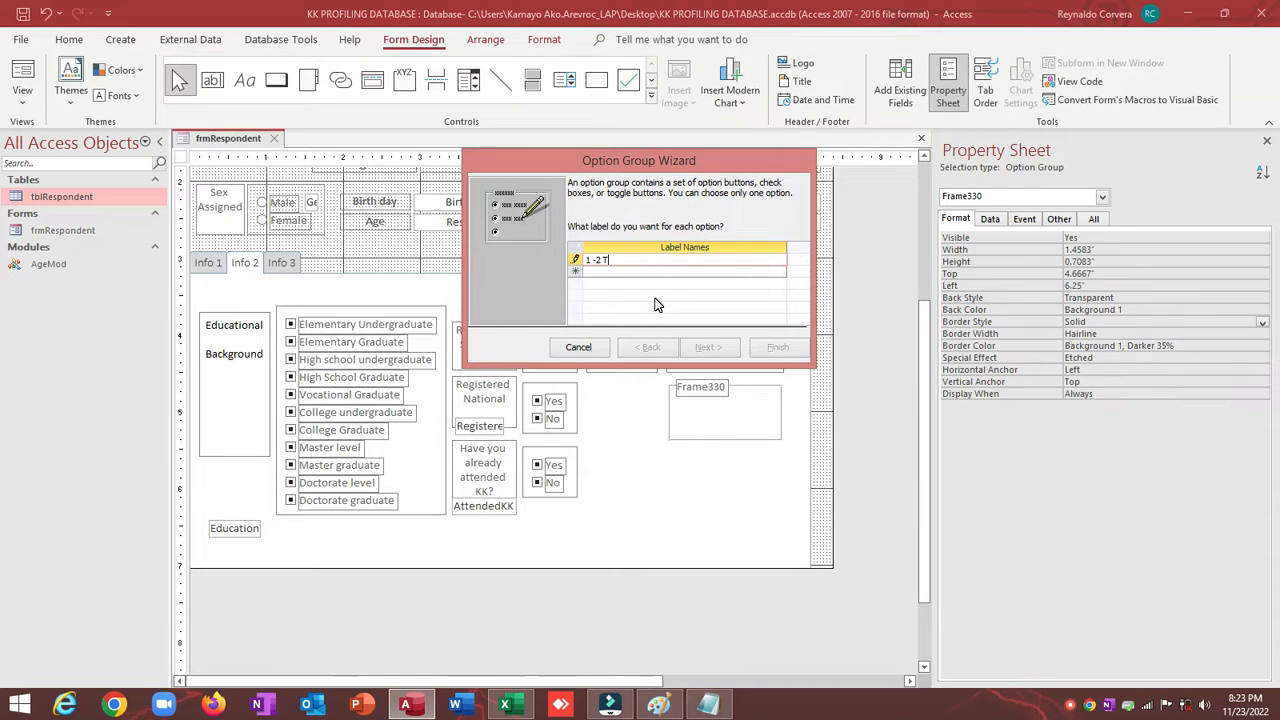
text(imes)
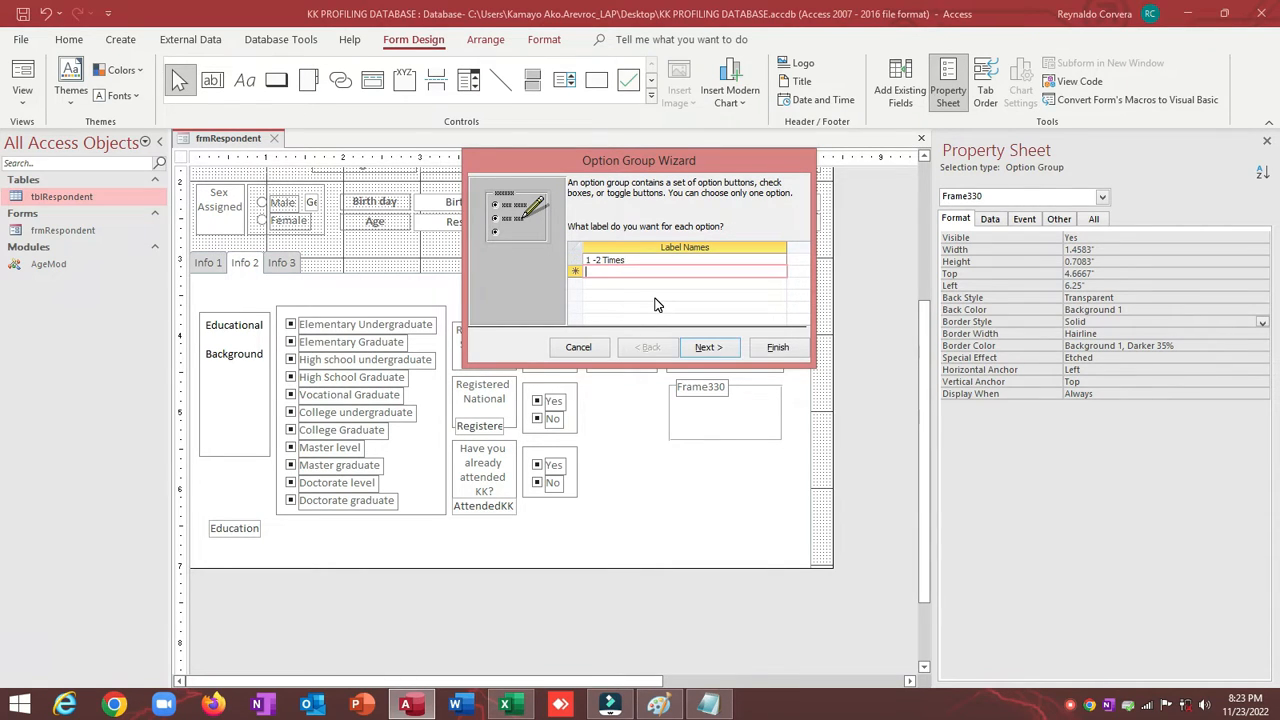
Add the option labels "3 - 4 Times" and "5 Times & Above", checking them against the Paint questionnaire
key(alt+Tab)
key(alt+Tab)
text(3 -)
key(alt+Tab)
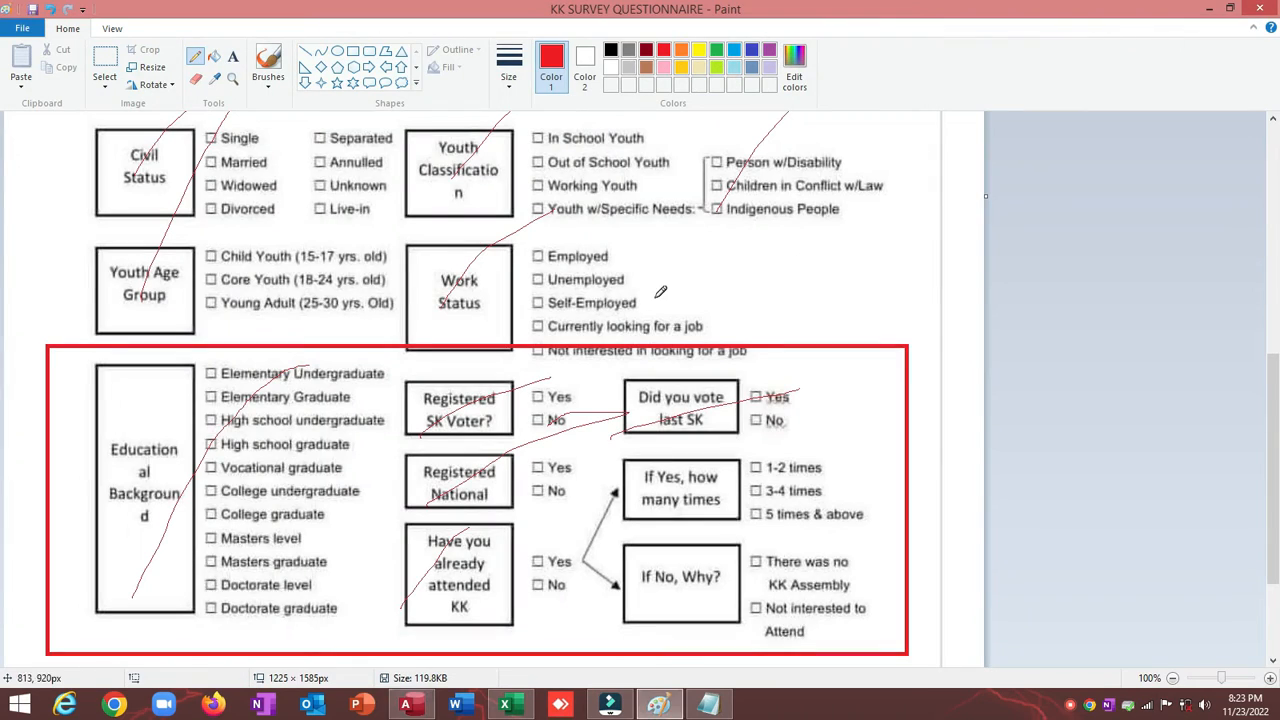
key(alt+Tab)
text(5)
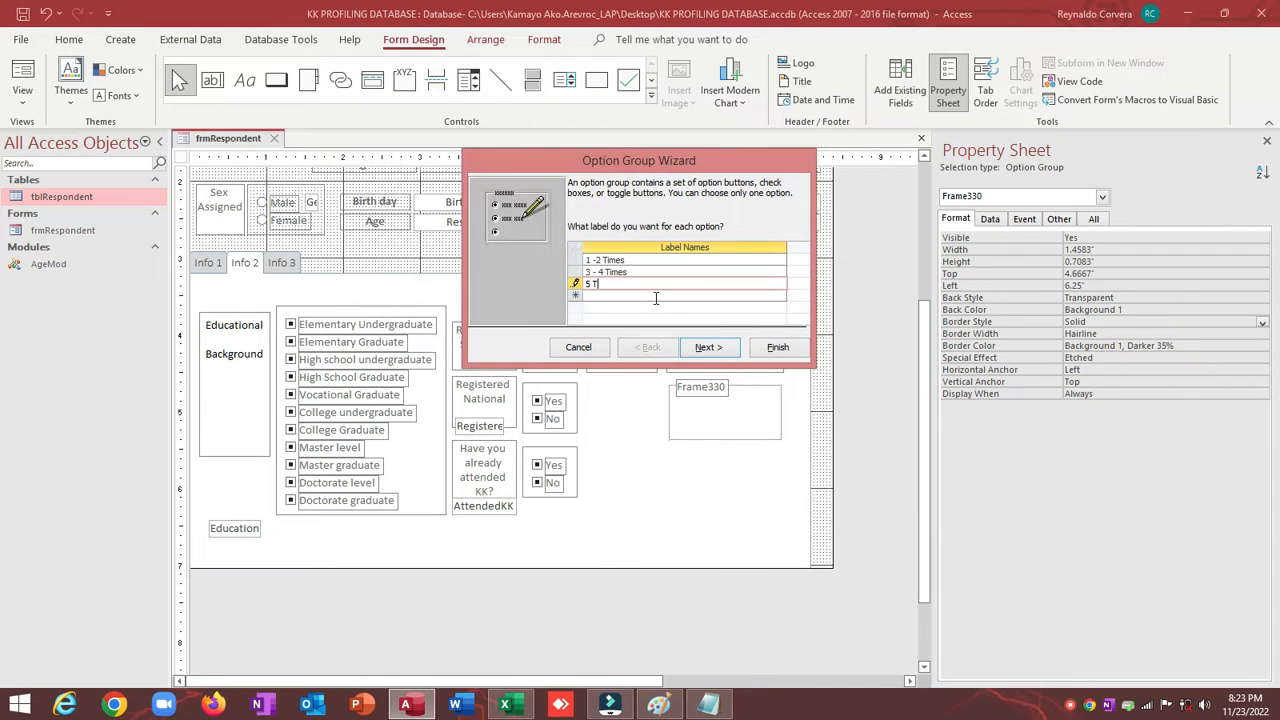
text( Times)
key(alt+Tab)
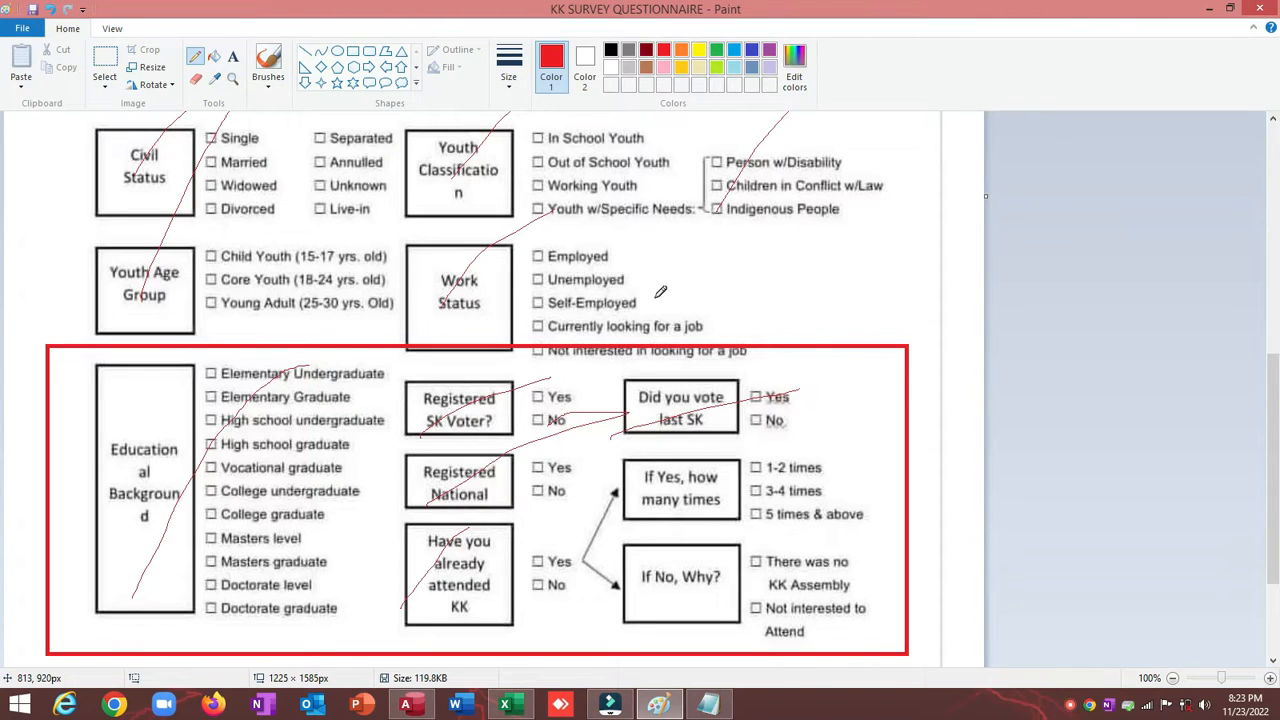
key(alt+Tab)
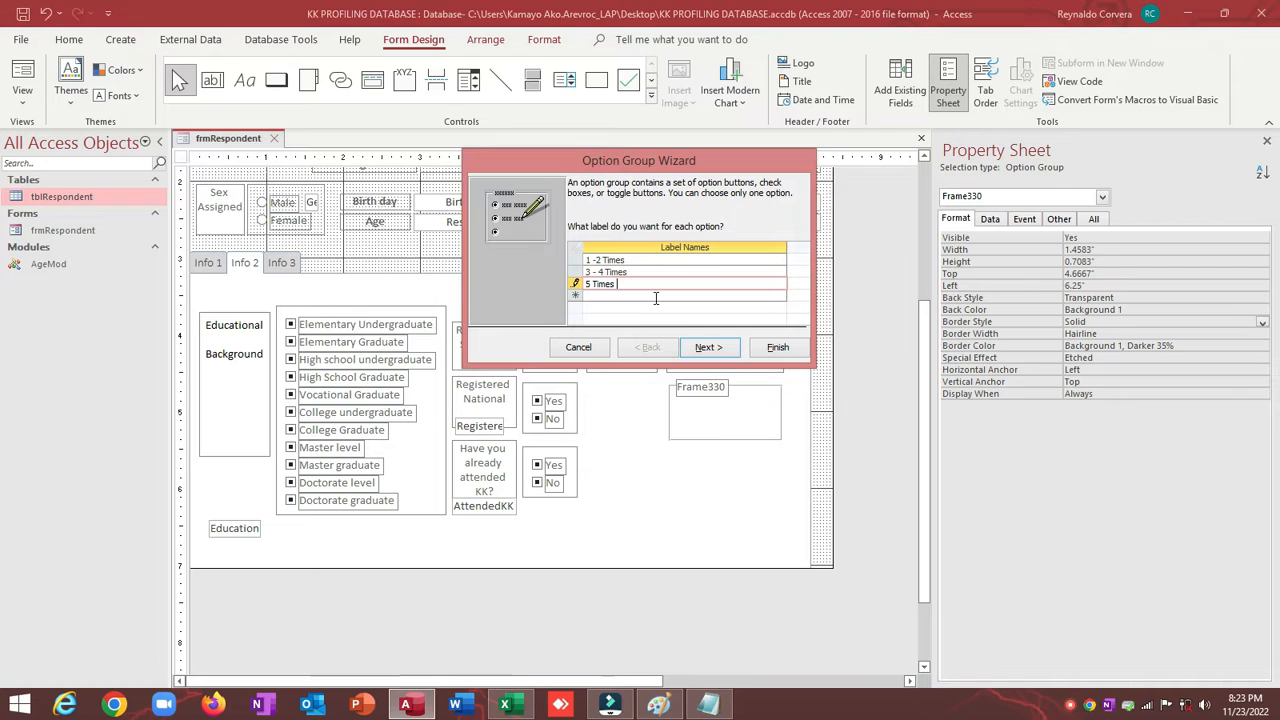
text(& Above)
key(alt+Tab)
key(alt+Tab)
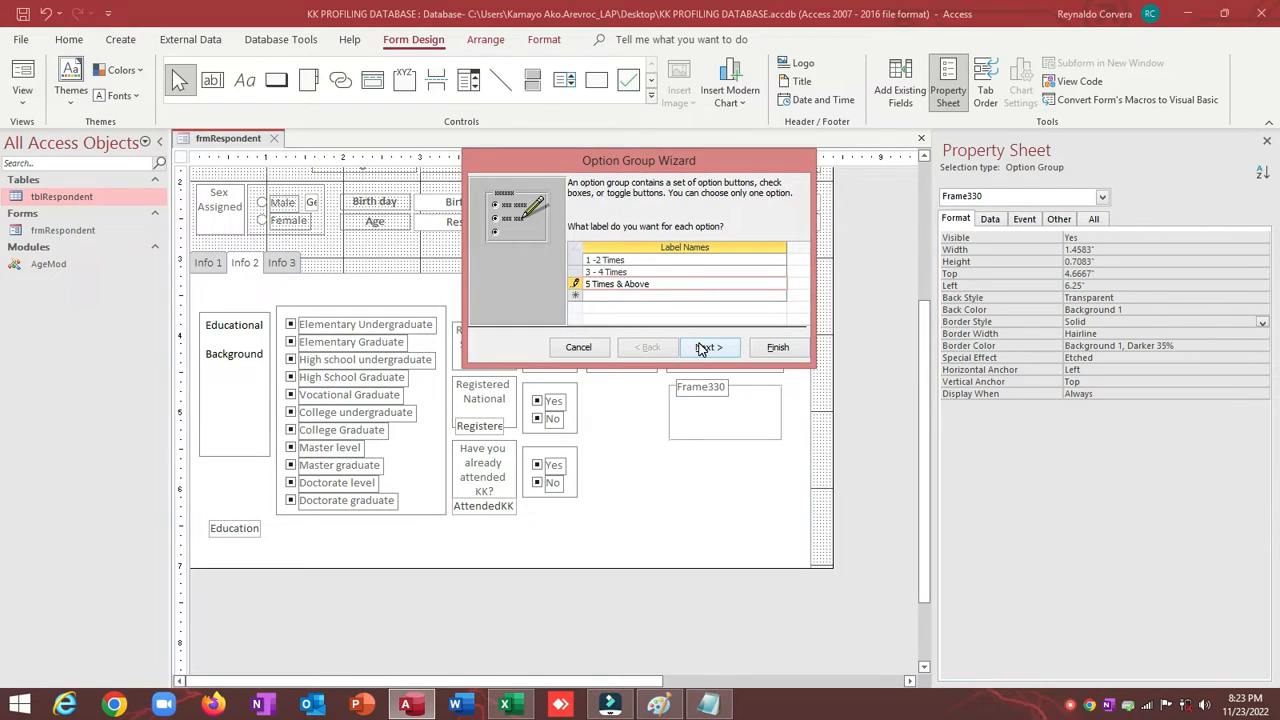
Reword the third option label as "5 Times and Above" after rechecking the questionnaire, and finish the label list
key(alt+Tab)
key(alt+Tab)
click(625, 287)
text(&)
key(BackSpace)
key(BackSpace)
key(BackSpace)
text(an)
click(700, 347)
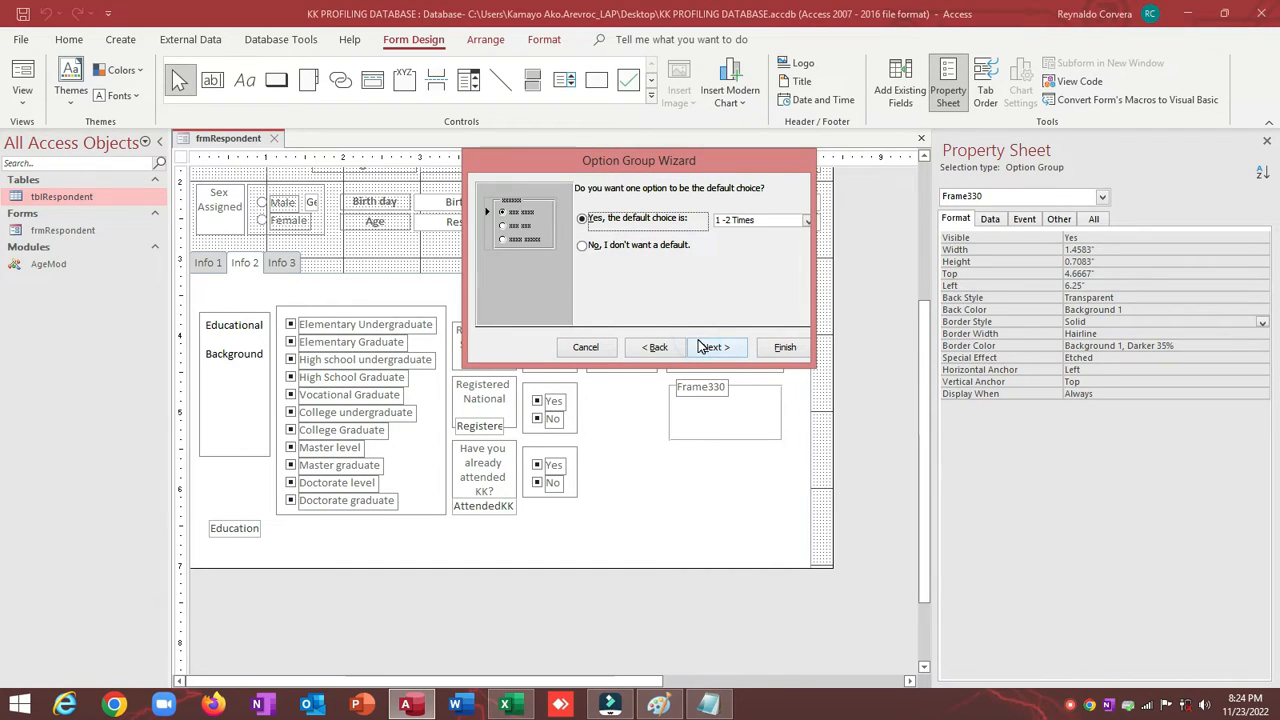
Leave the option group without a default choice and accept the values 1, 2 and 3 for its options
click(584, 245)
click(714, 347)
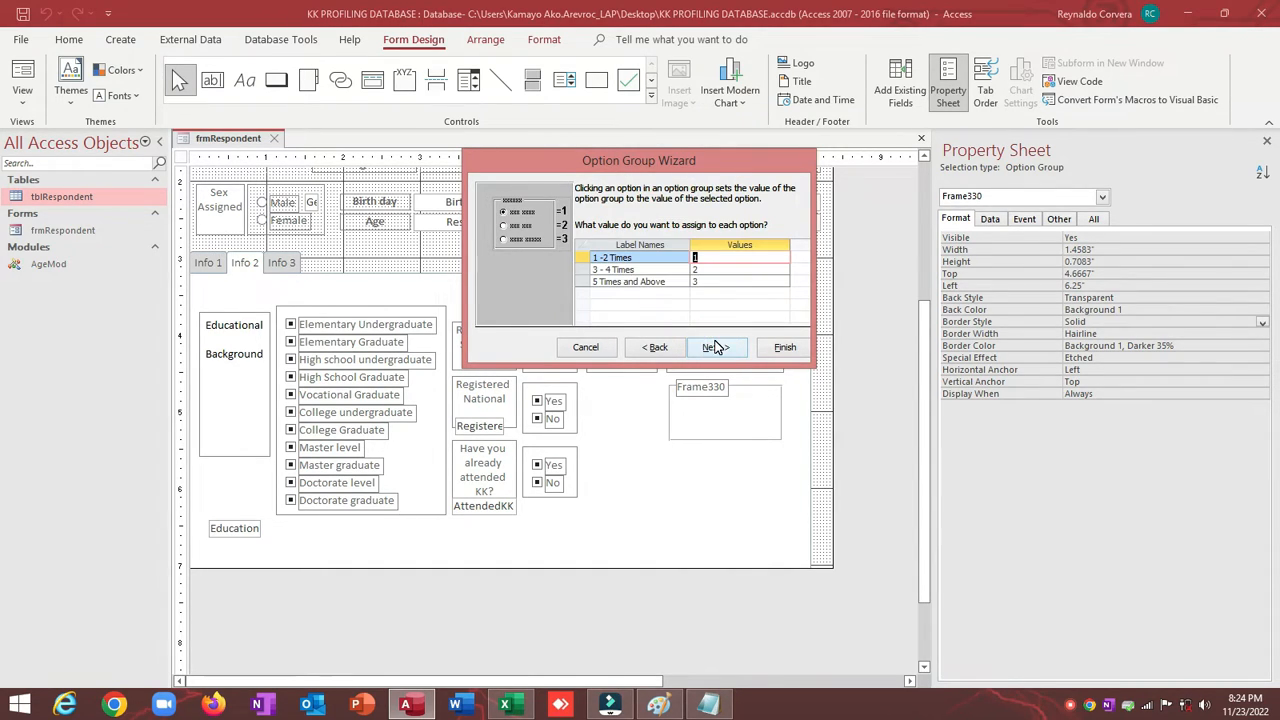
click(716, 350)
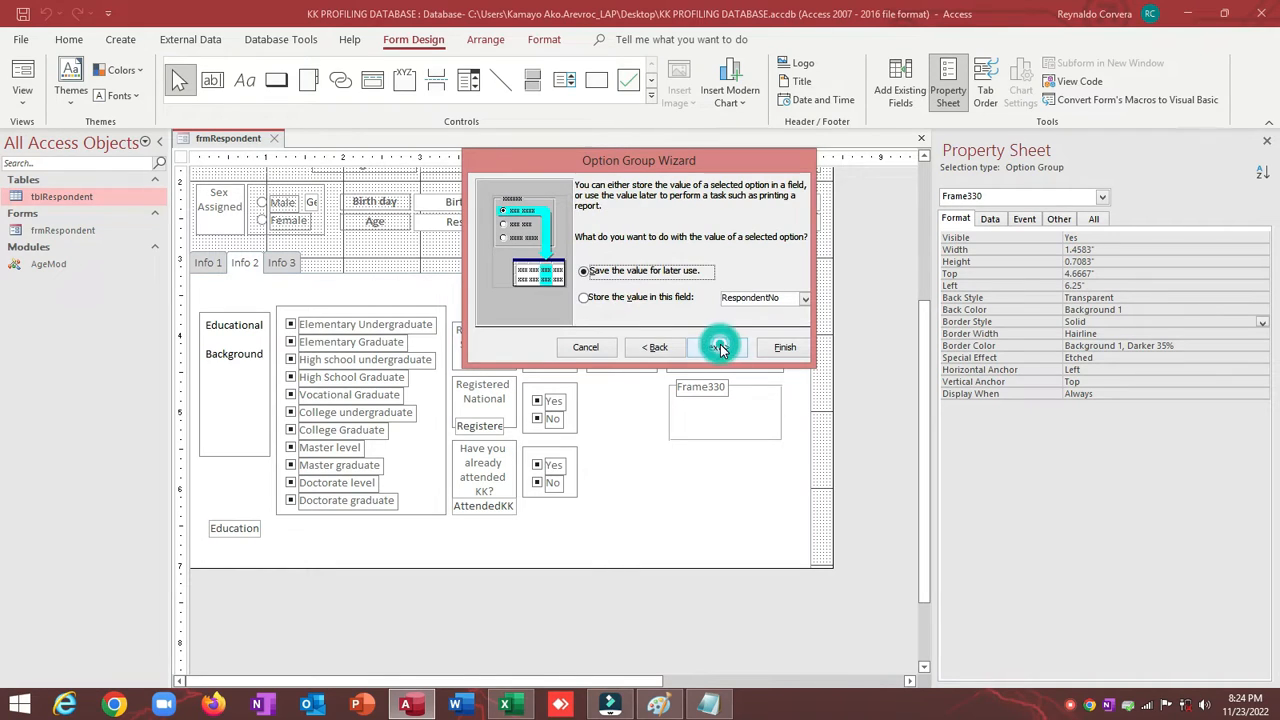
Store the option group's value in the YesID field and use check boxes for its options
click(582, 298)
click(805, 299)
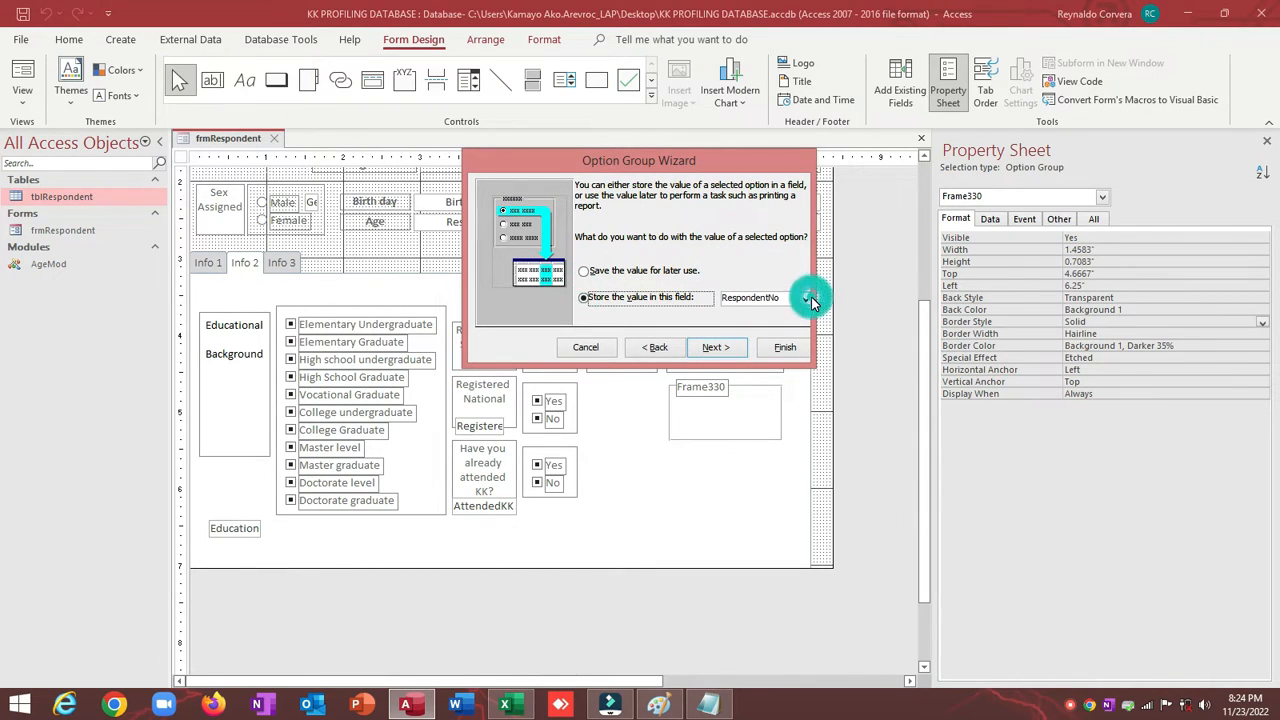
drag(806, 327, 805, 473)
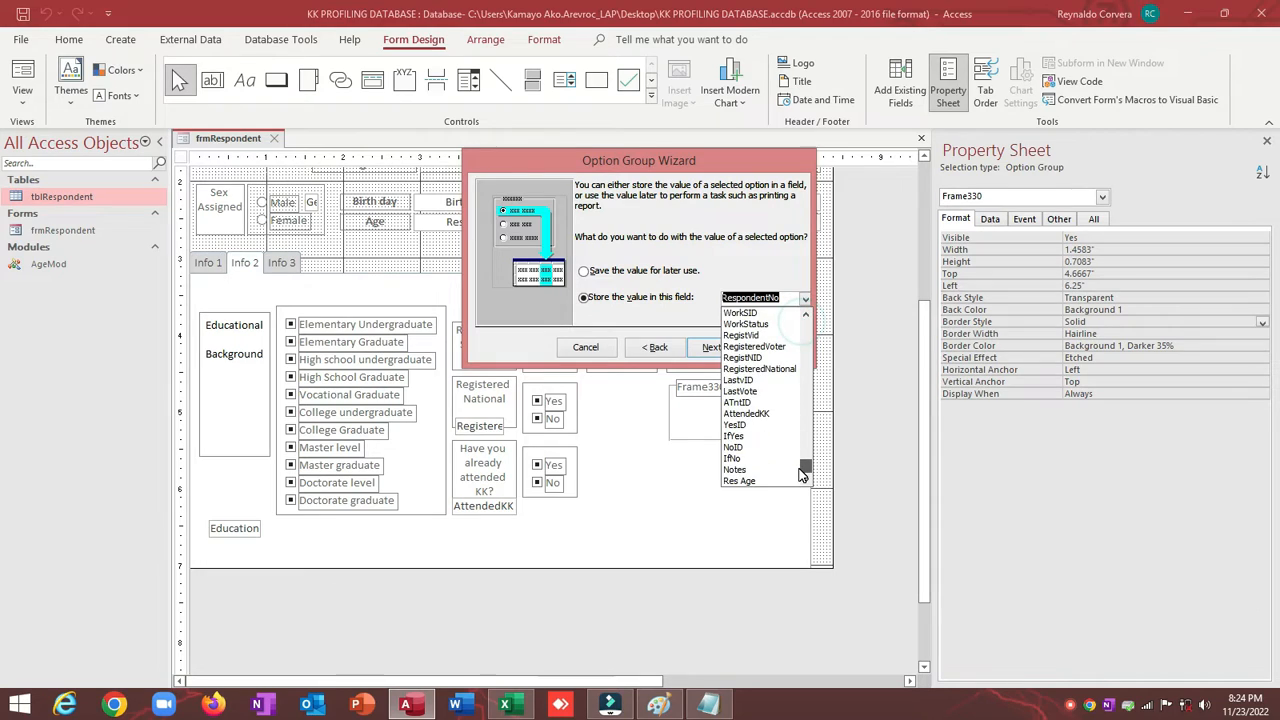
click(738, 426)
click(715, 347)
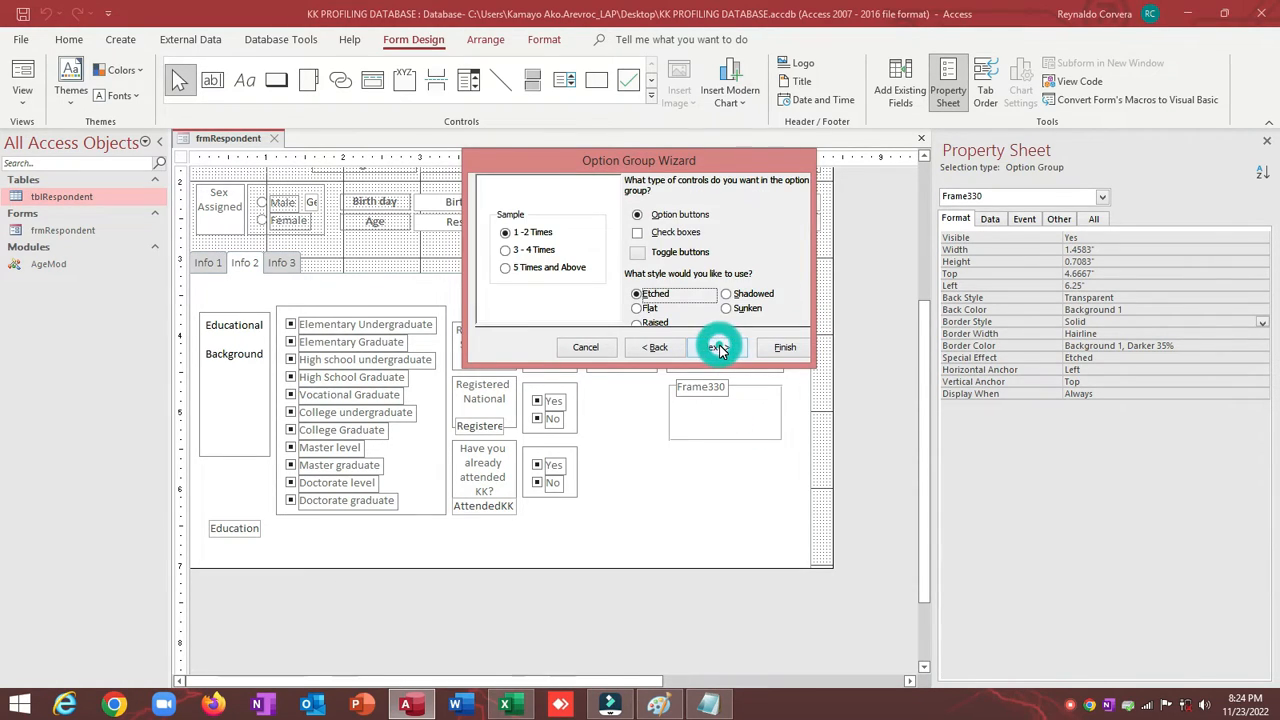
click(645, 232)
click(715, 347)
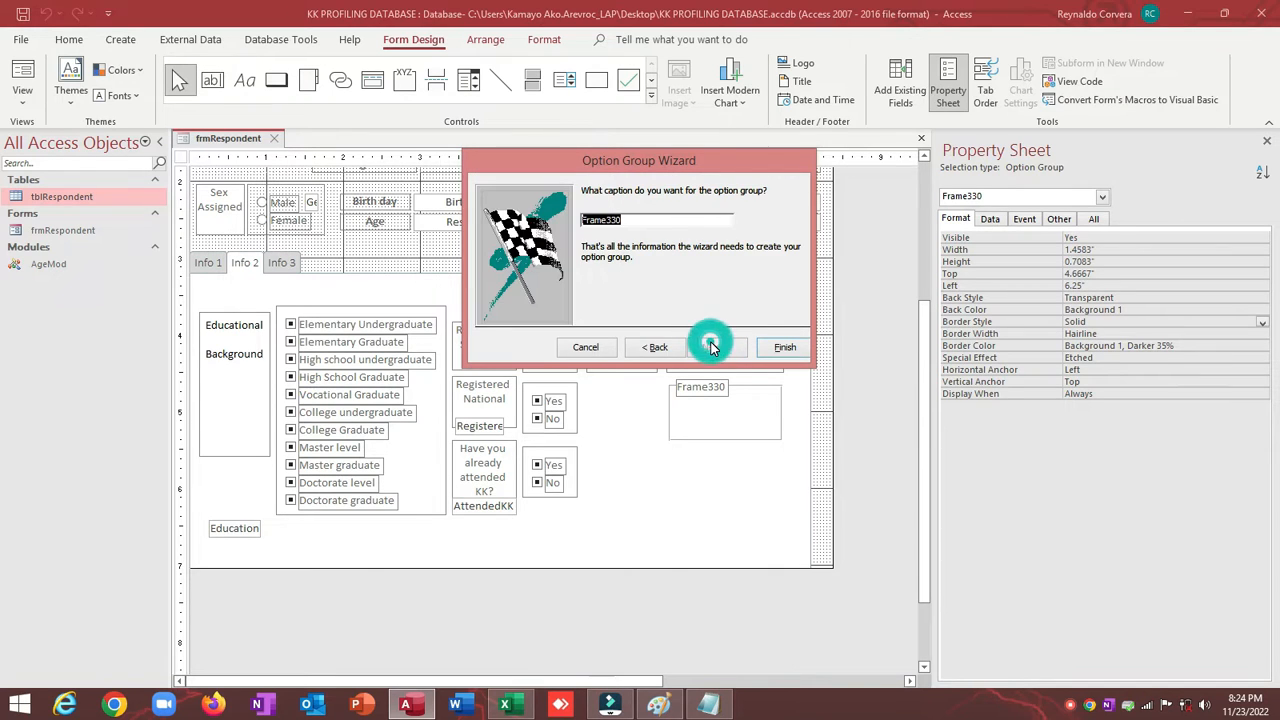
Caption the option group "If Yes, How many times" after consulting the questionnaire, and finish the wizard
key(alt+Tab)
key(alt+Tab)
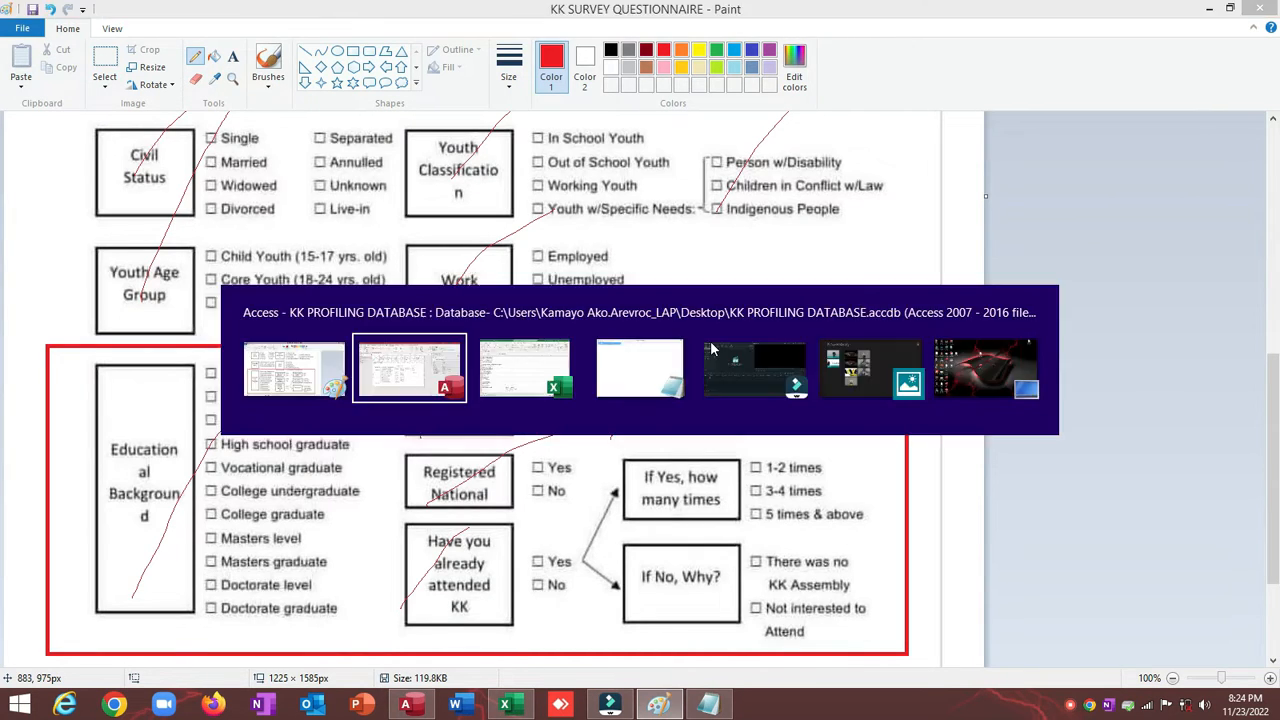
text(E)
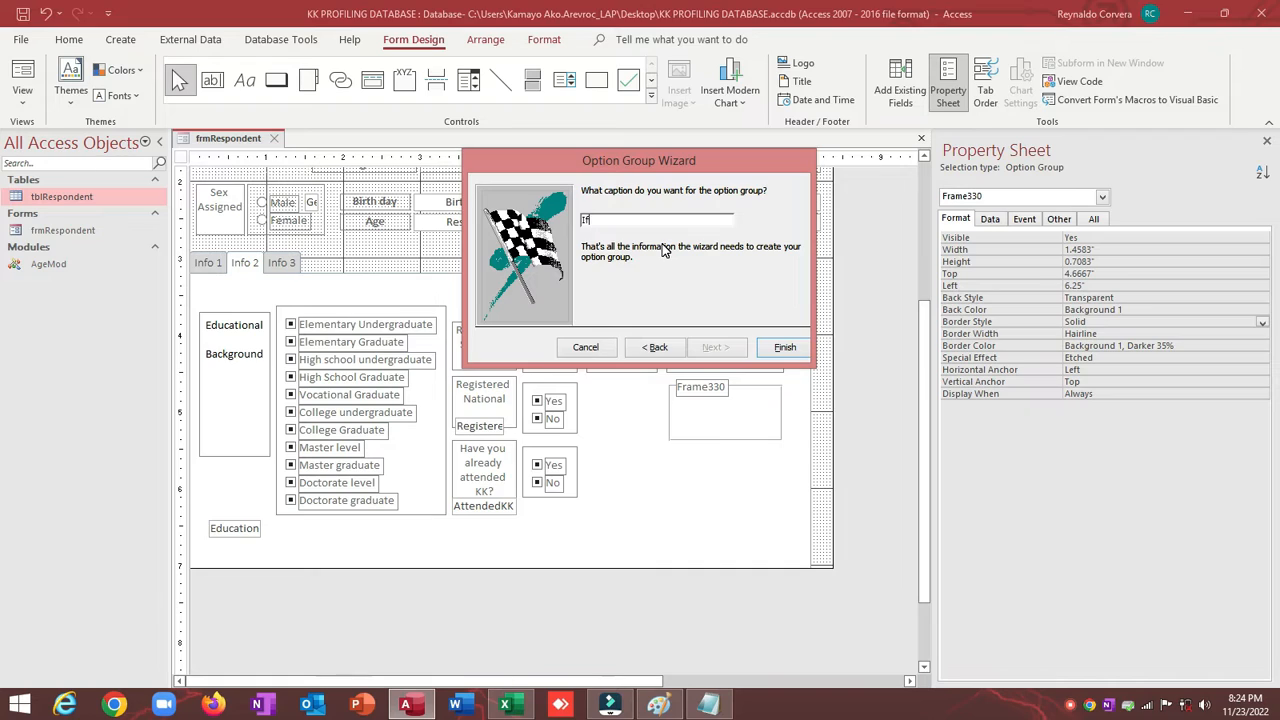
text(f Yes, How many times)
click(784, 347)
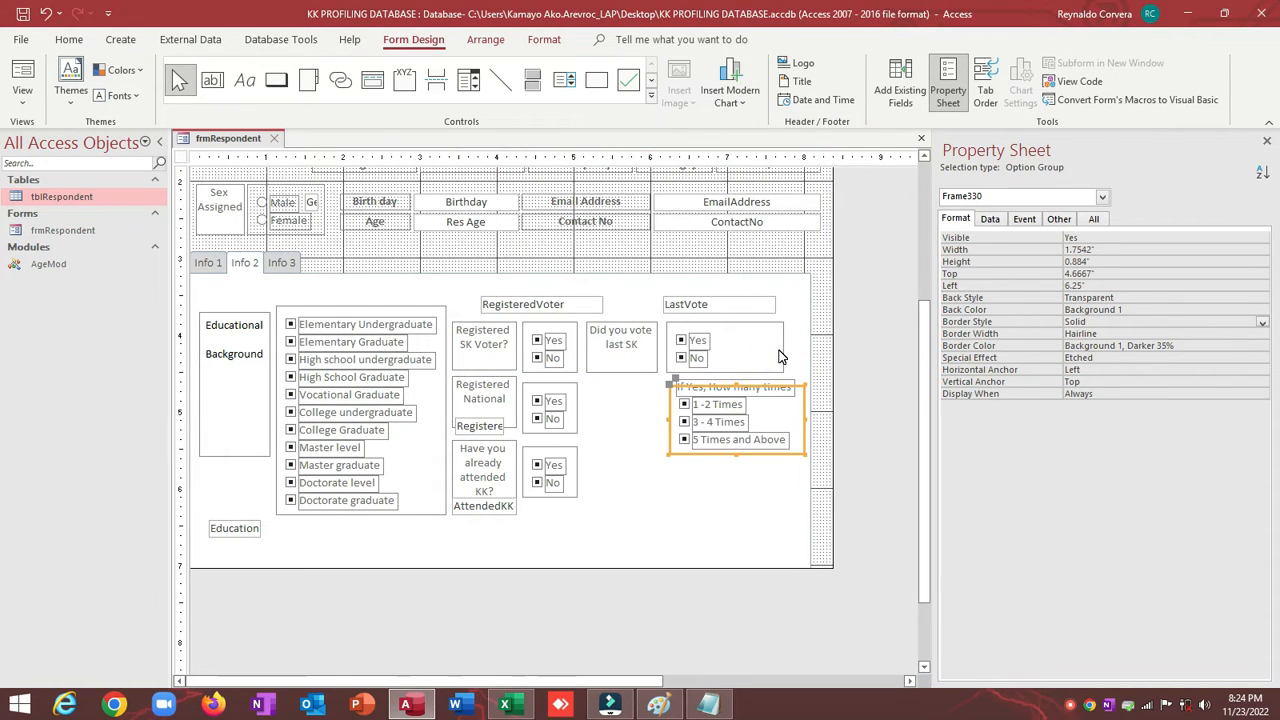
Left-align the "If Yes, How many times" label with the "Did you vote last SK" label and size both to the narrowest
click(742, 387)
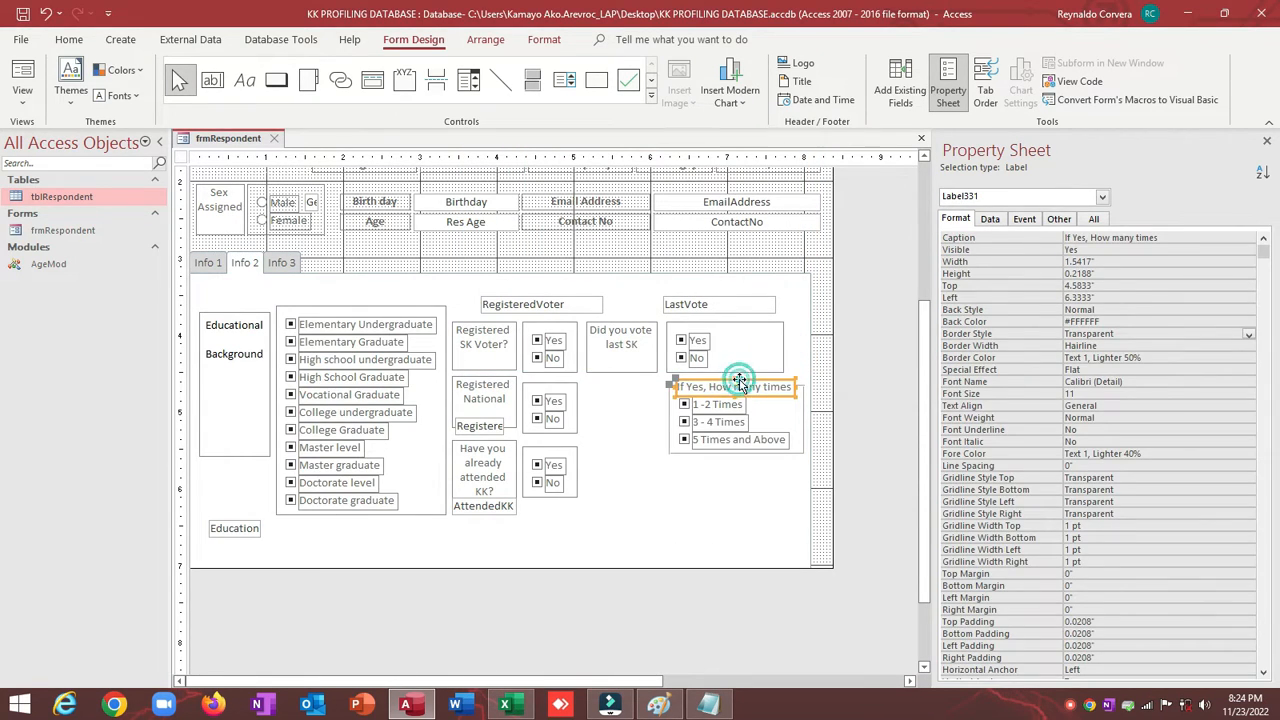
shift+click(618, 374)
right_click(618, 374)
mouse_move(660, 452)
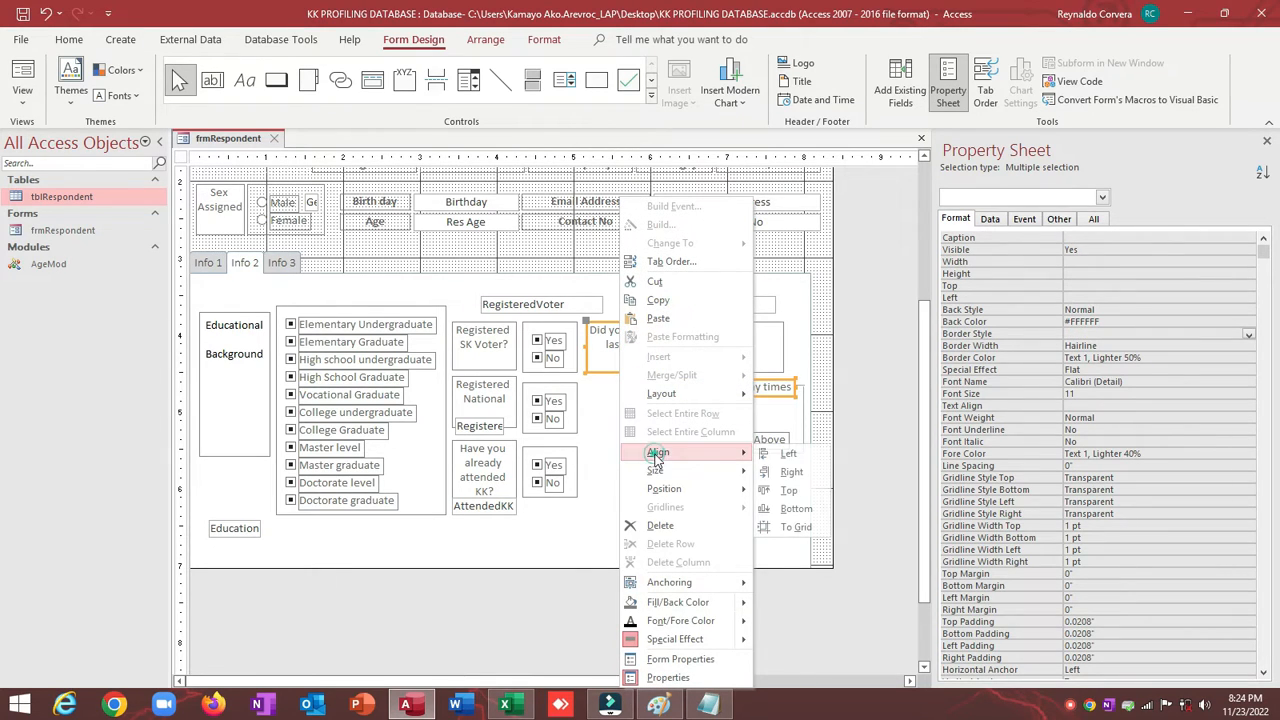
click(790, 454)
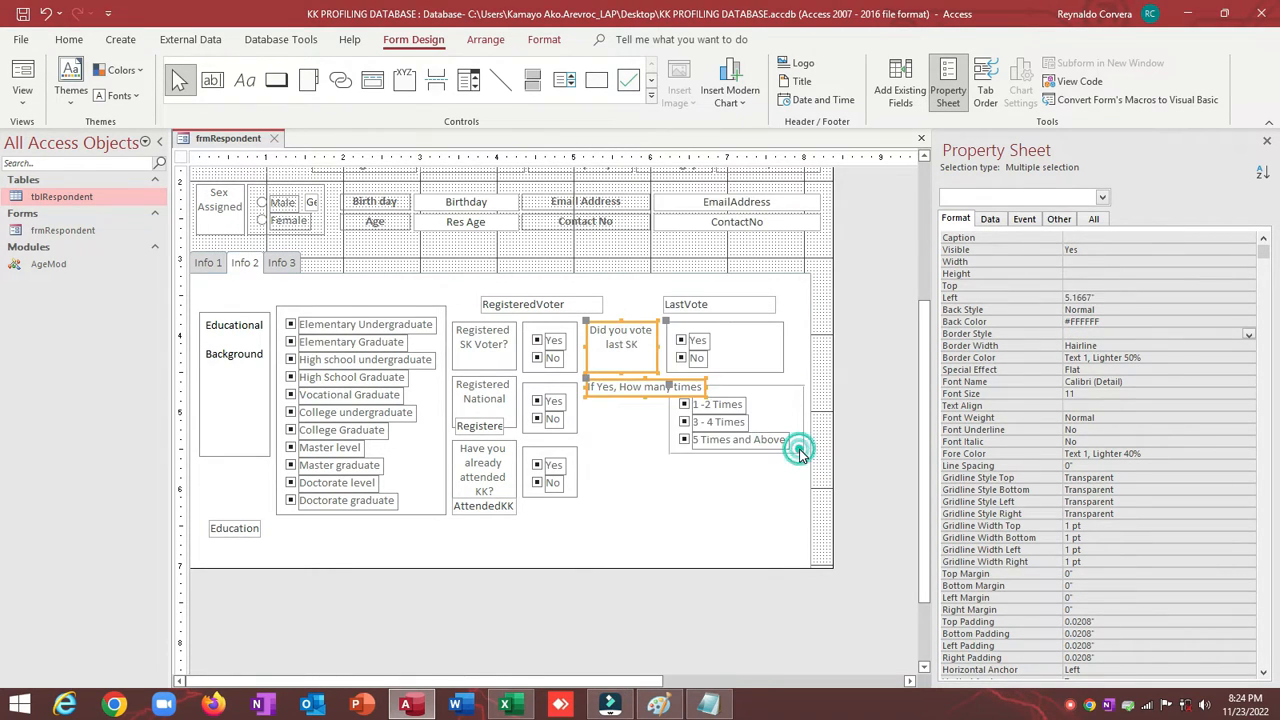
right_click(666, 388)
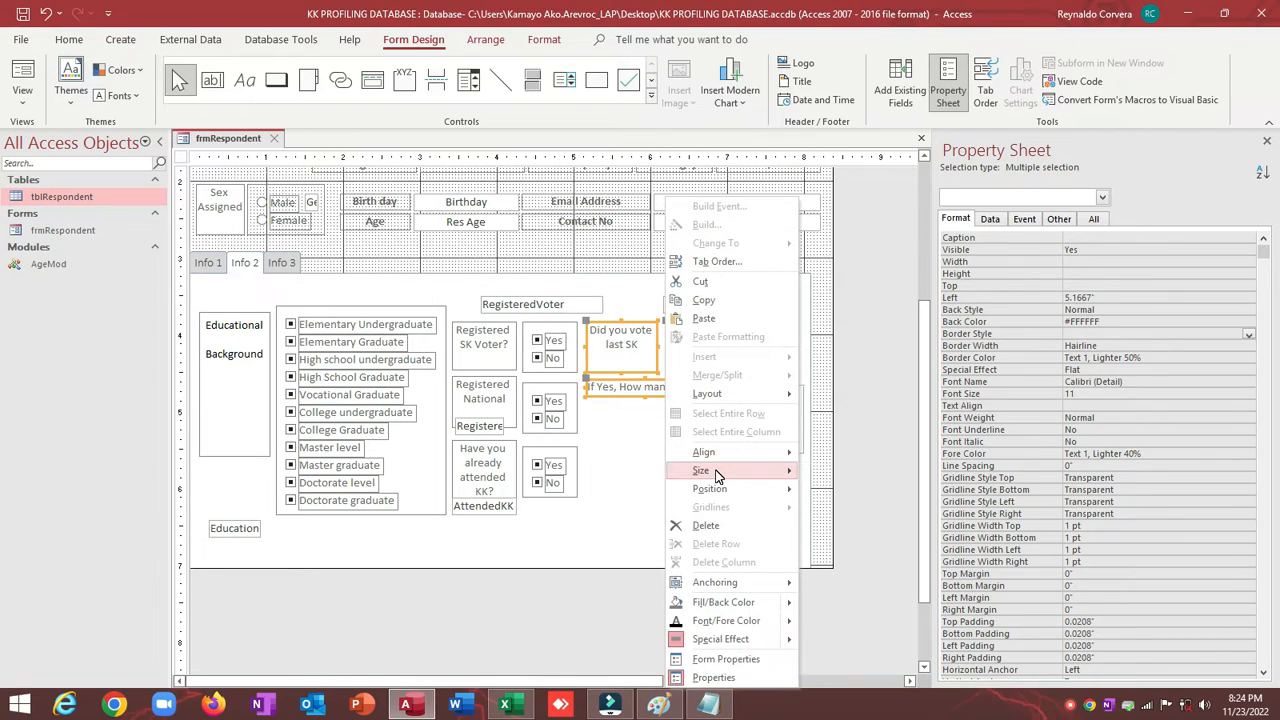
mouse_move(717, 471)
click(870, 562)
click(635, 410)
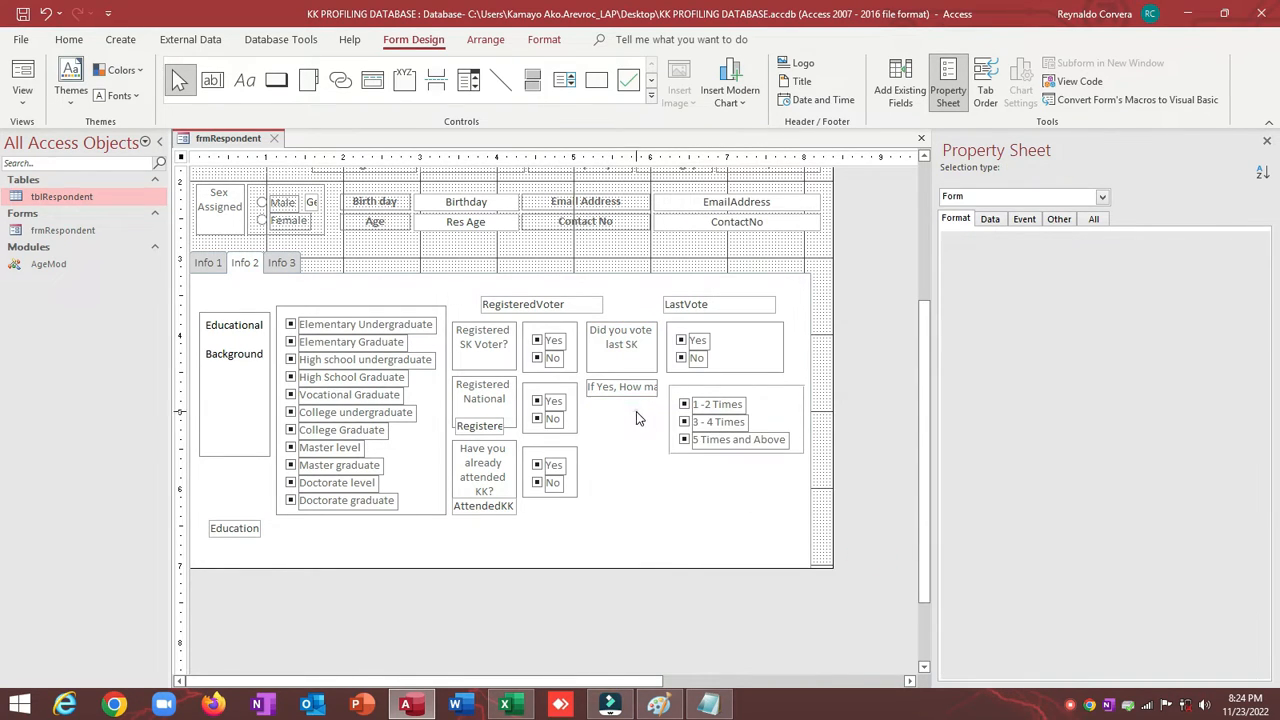
Align the top edge of the "If Yes, How many times" label with the top of its option group
click(624, 390)
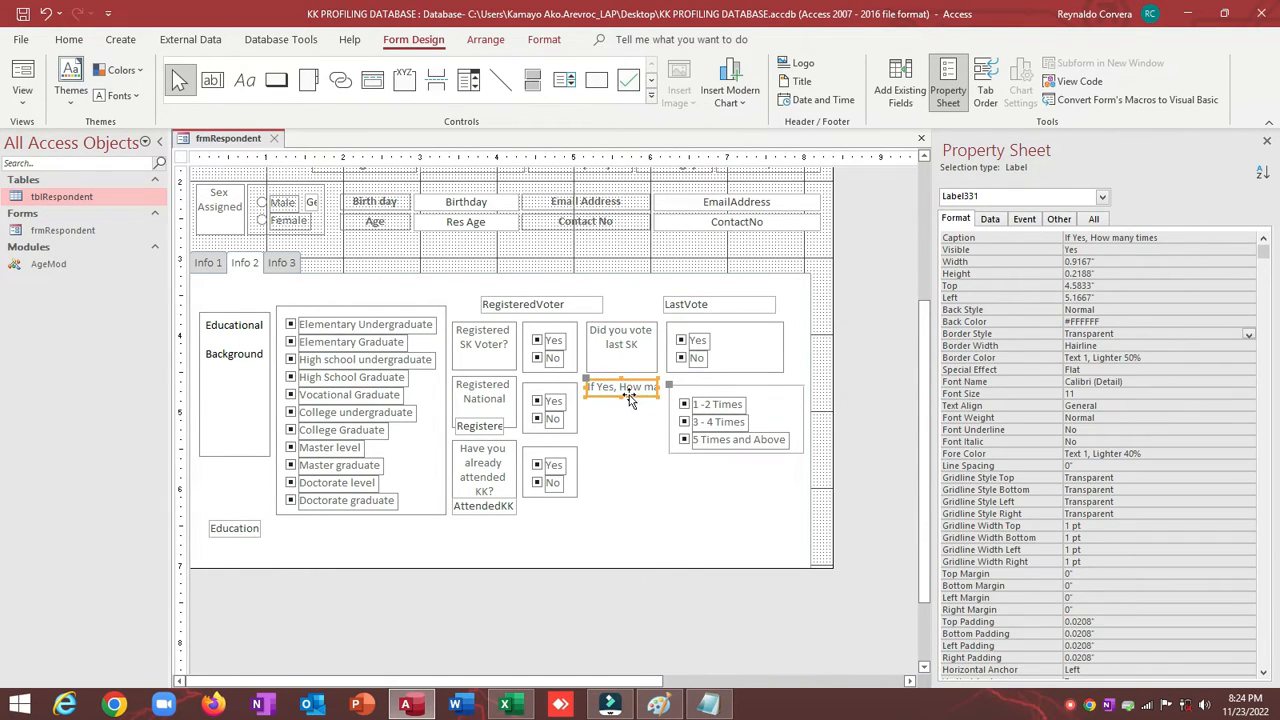
shift+click(678, 452)
right_click(680, 455)
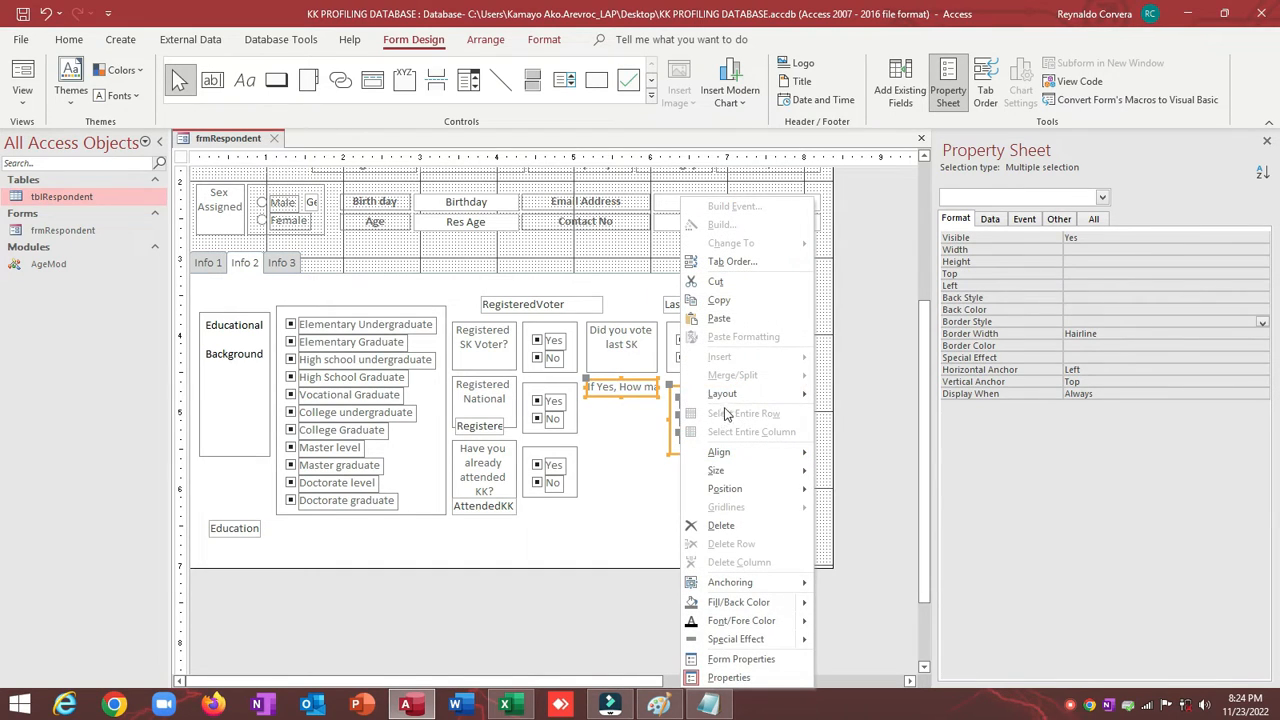
mouse_move(746, 453)
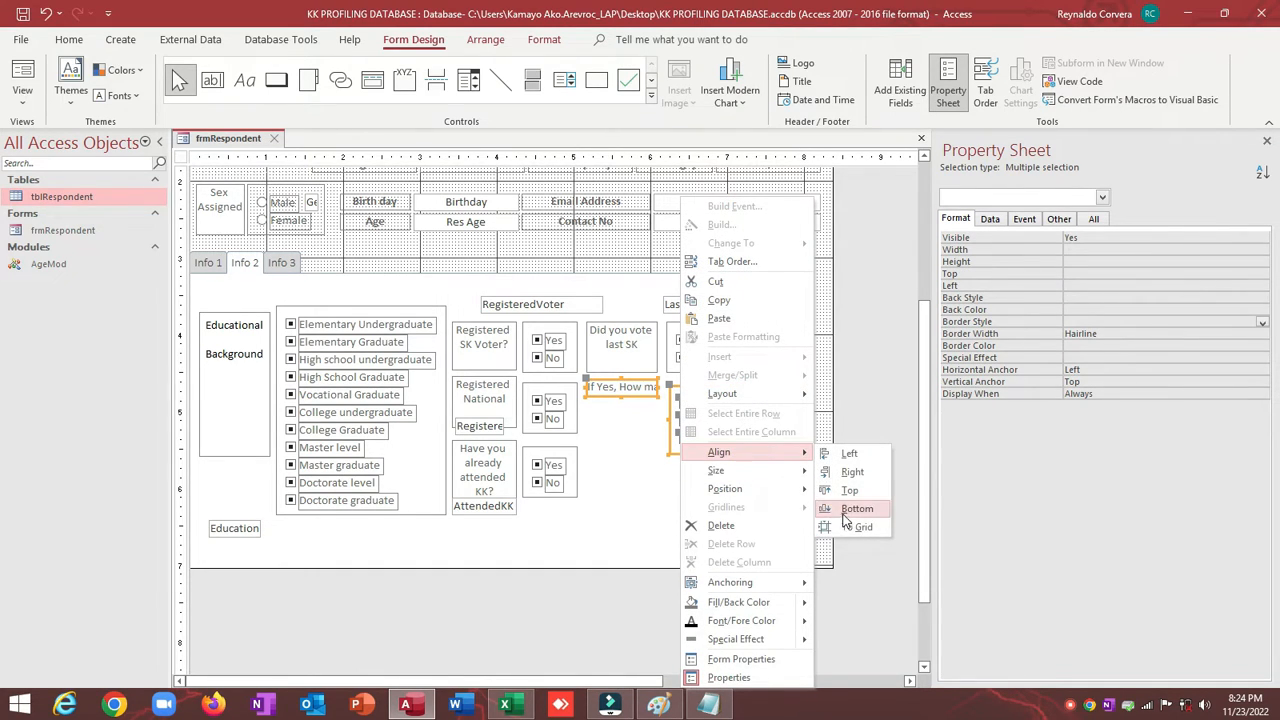
click(850, 514)
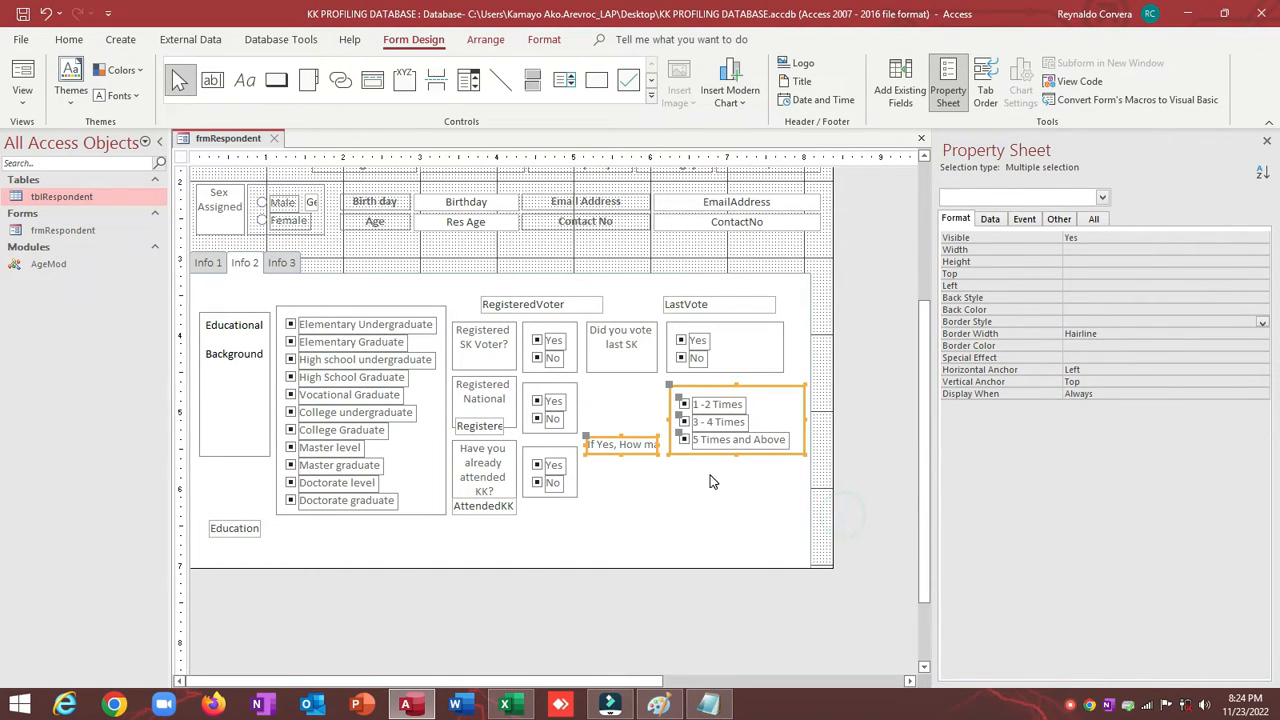
right_click(626, 444)
mouse_move(687, 453)
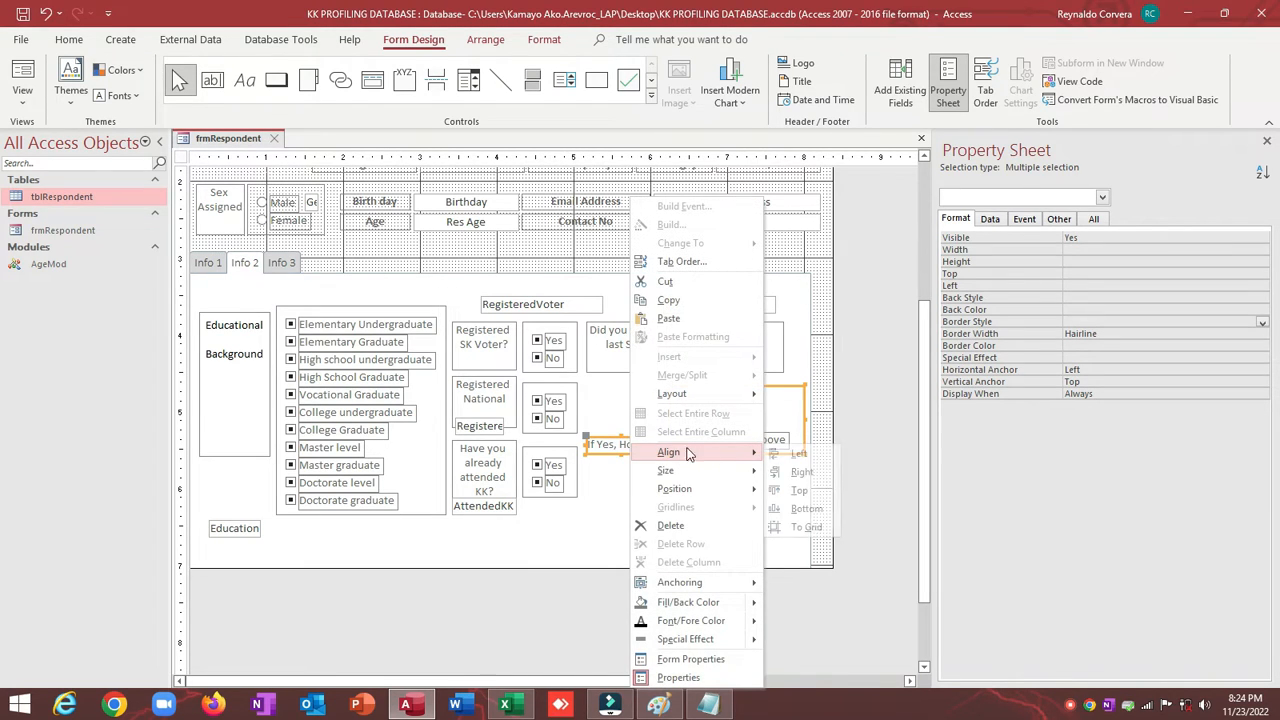
click(798, 490)
Size the "If Yes, How many times" label to the same height as its option group
right_click(654, 402)
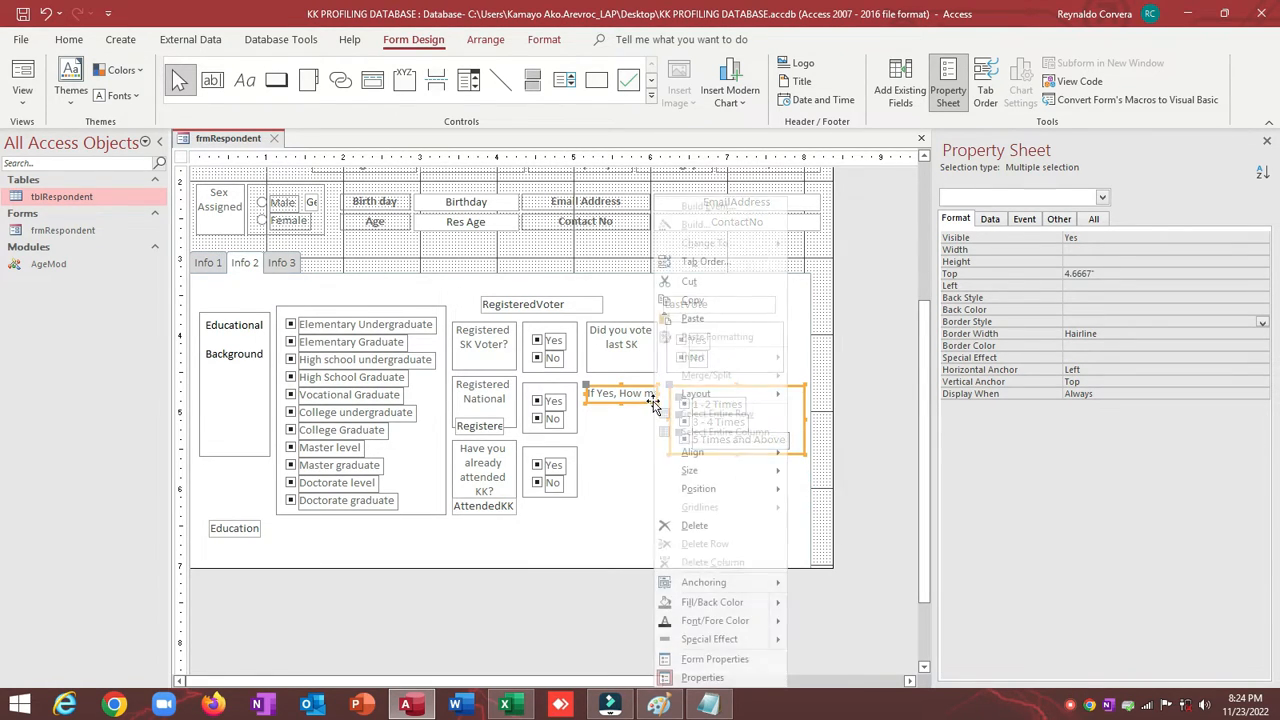
mouse_move(690, 470)
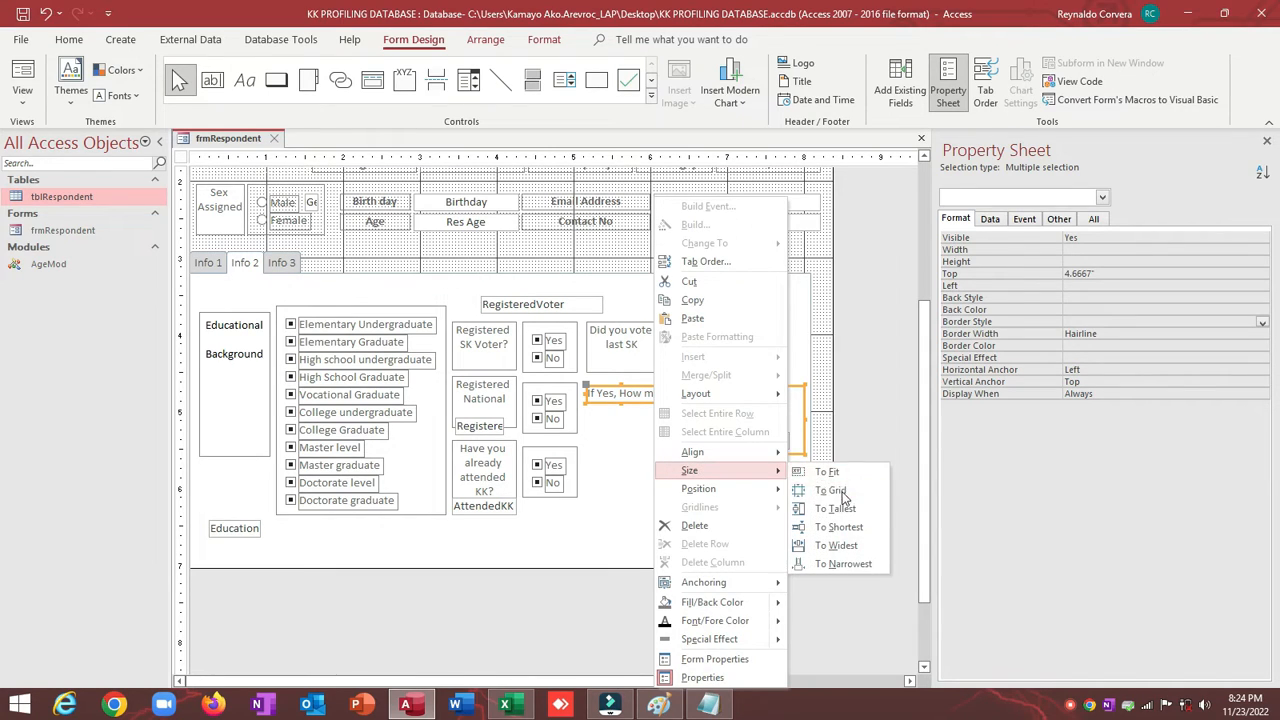
click(843, 492)
Name the "If Yes, How many times" option group SelectYes
click(762, 397)
click(762, 397)
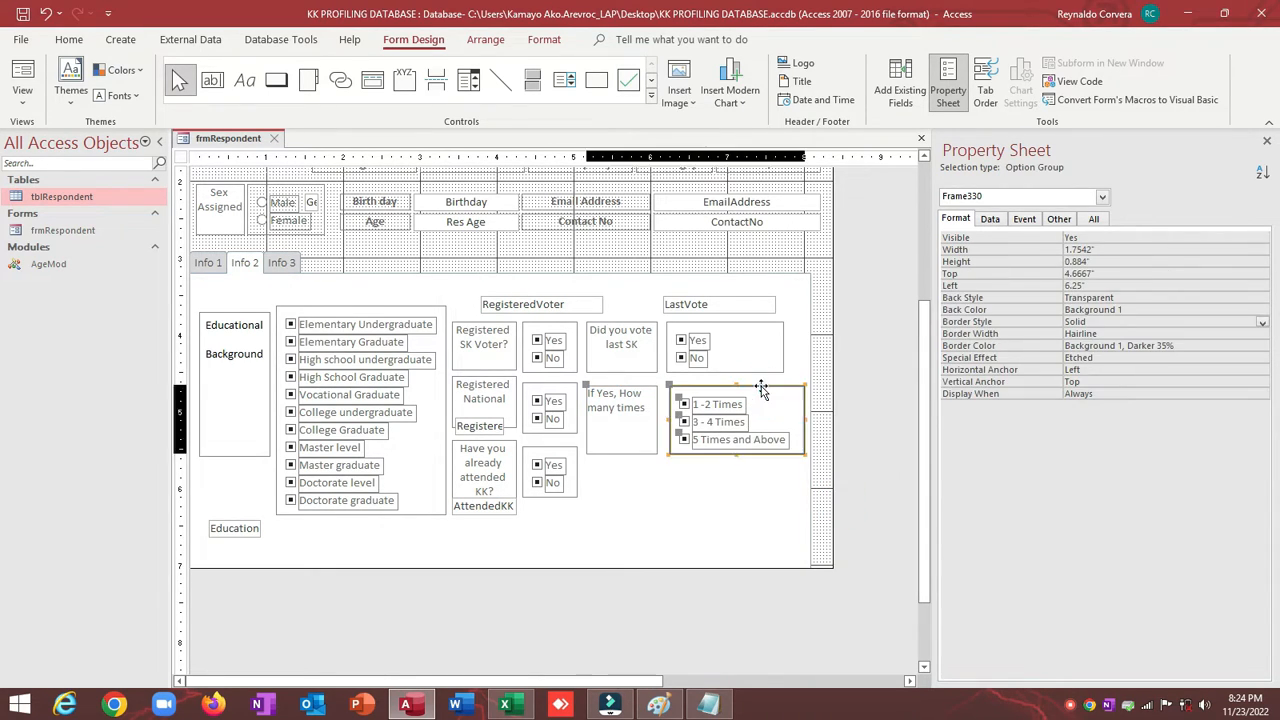
click(1058, 218)
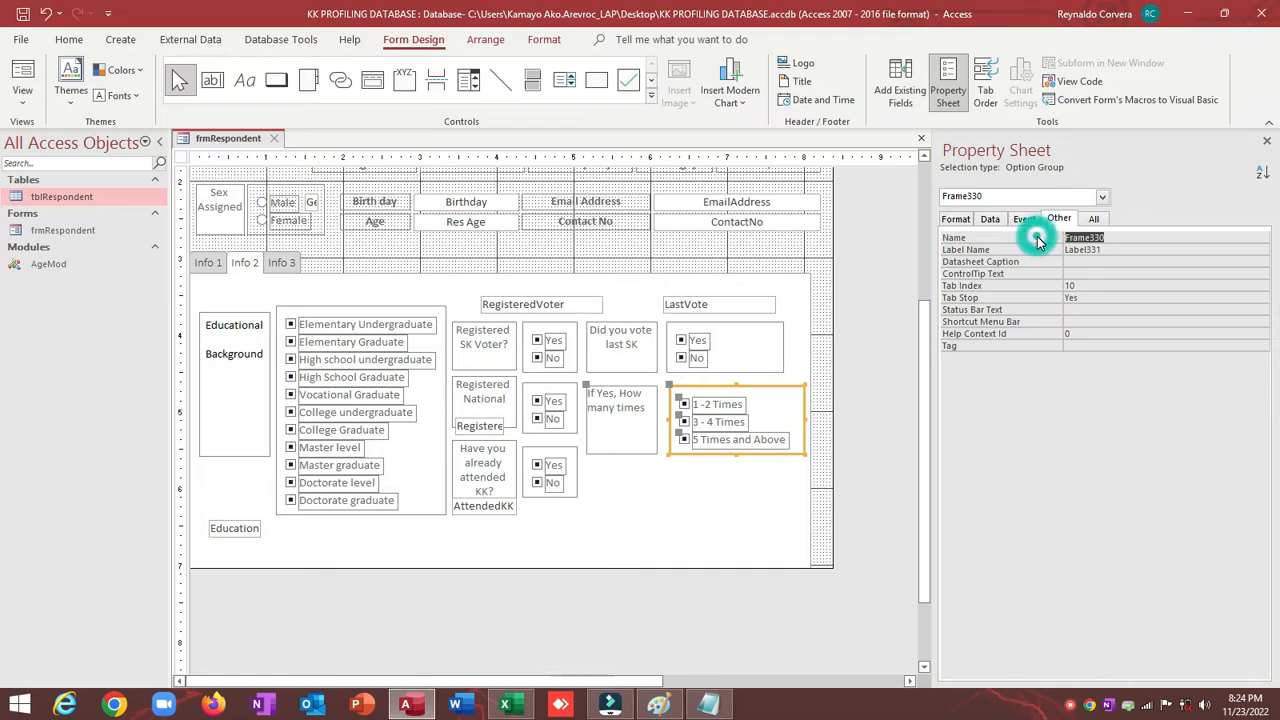
text(SElectYes)
key(Return)
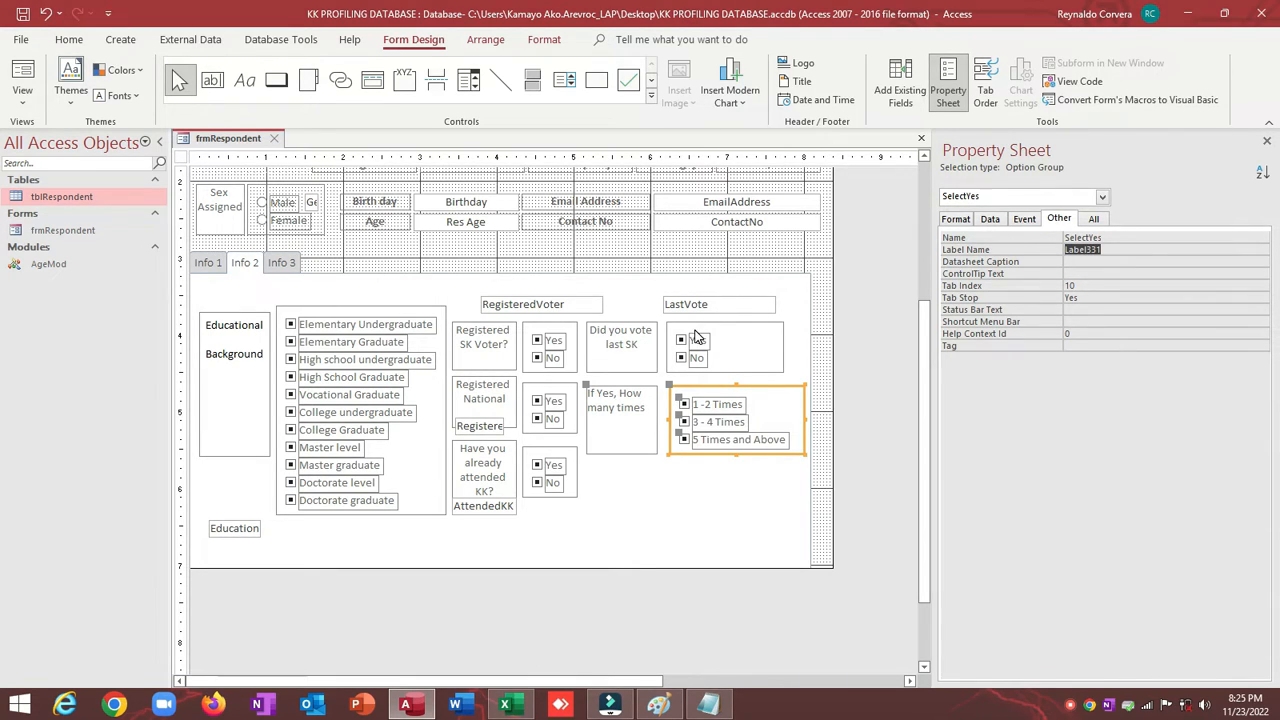
Copy the body of the SelectAgeGroup After Update procedure from the age group options on the Info 1 page
click(208, 262)
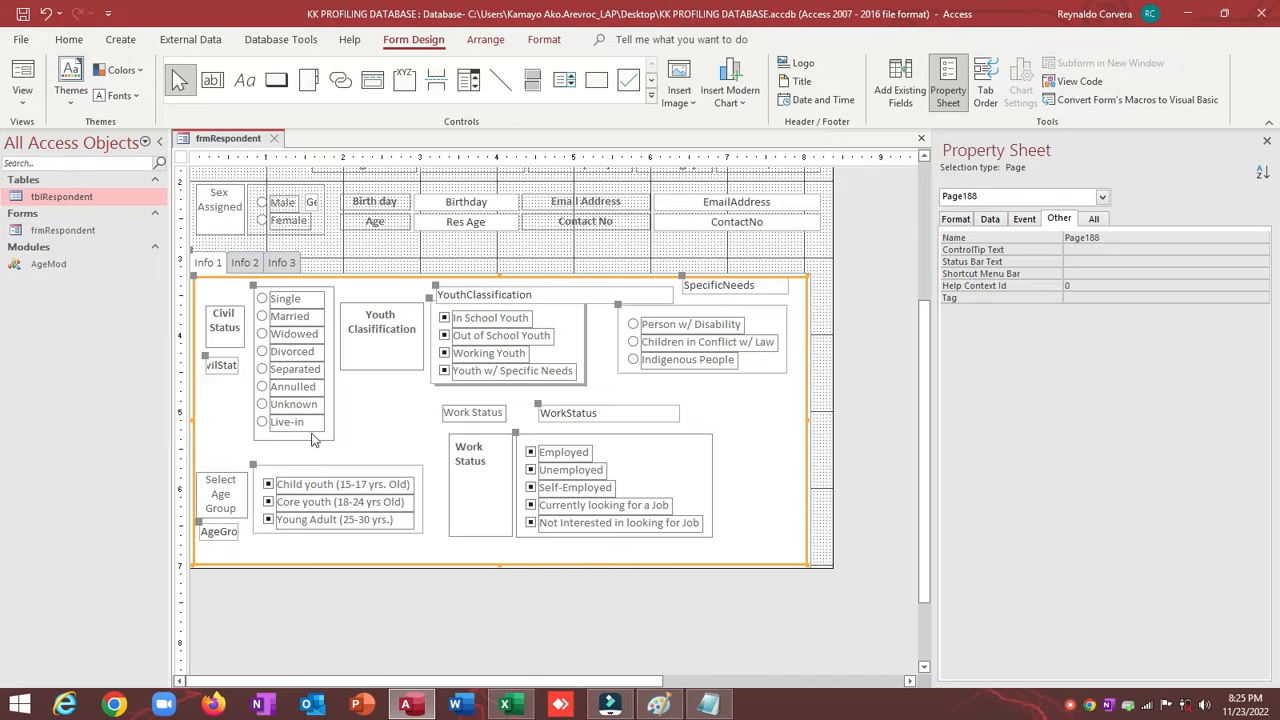
click(303, 472)
click(1023, 218)
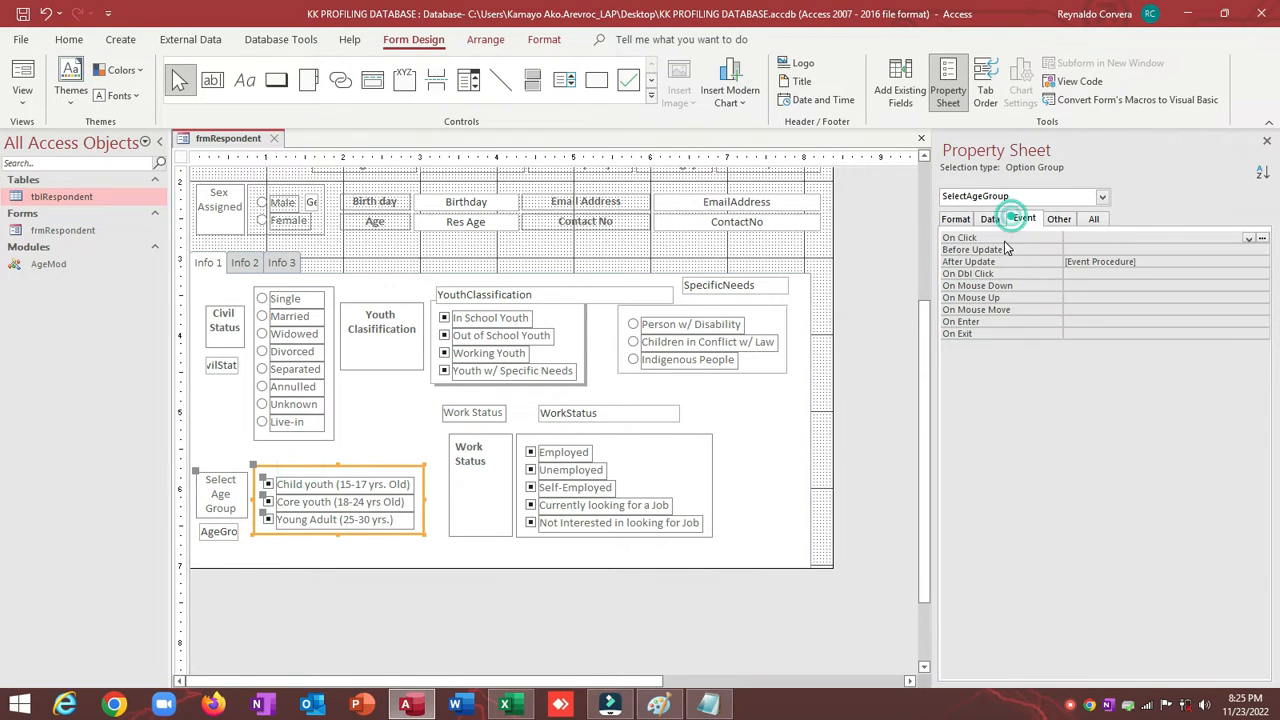
click(1005, 261)
click(1263, 262)
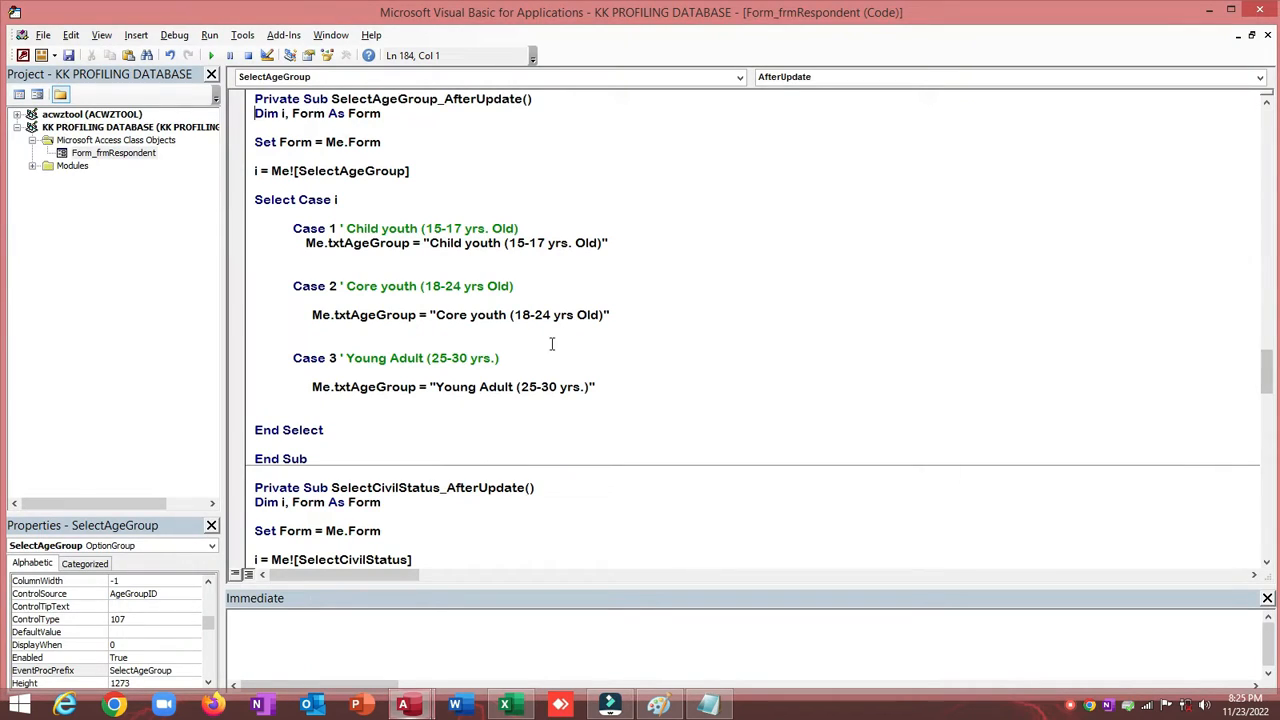
shift+click(351, 436)
key(ctrl+c)
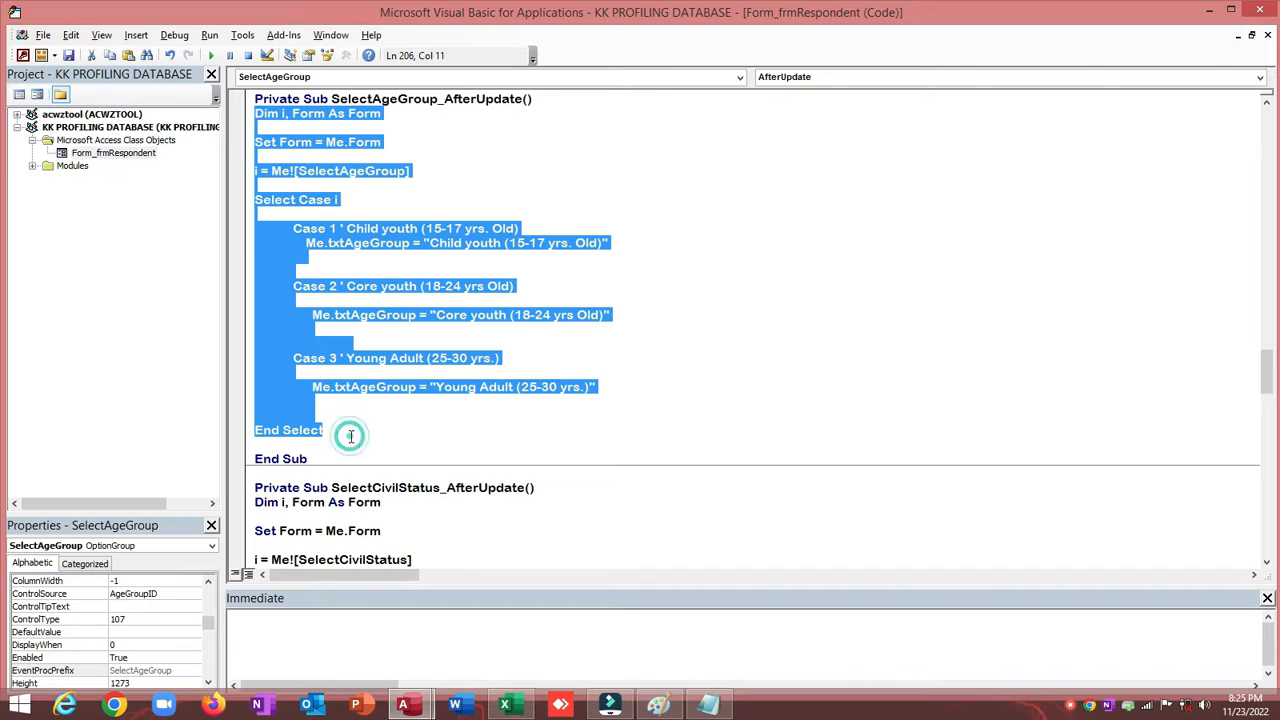
click(1259, 10)
Create an After Update event procedure for the SelectYes option group on Info 2 and paste the copied code into it
click(246, 263)
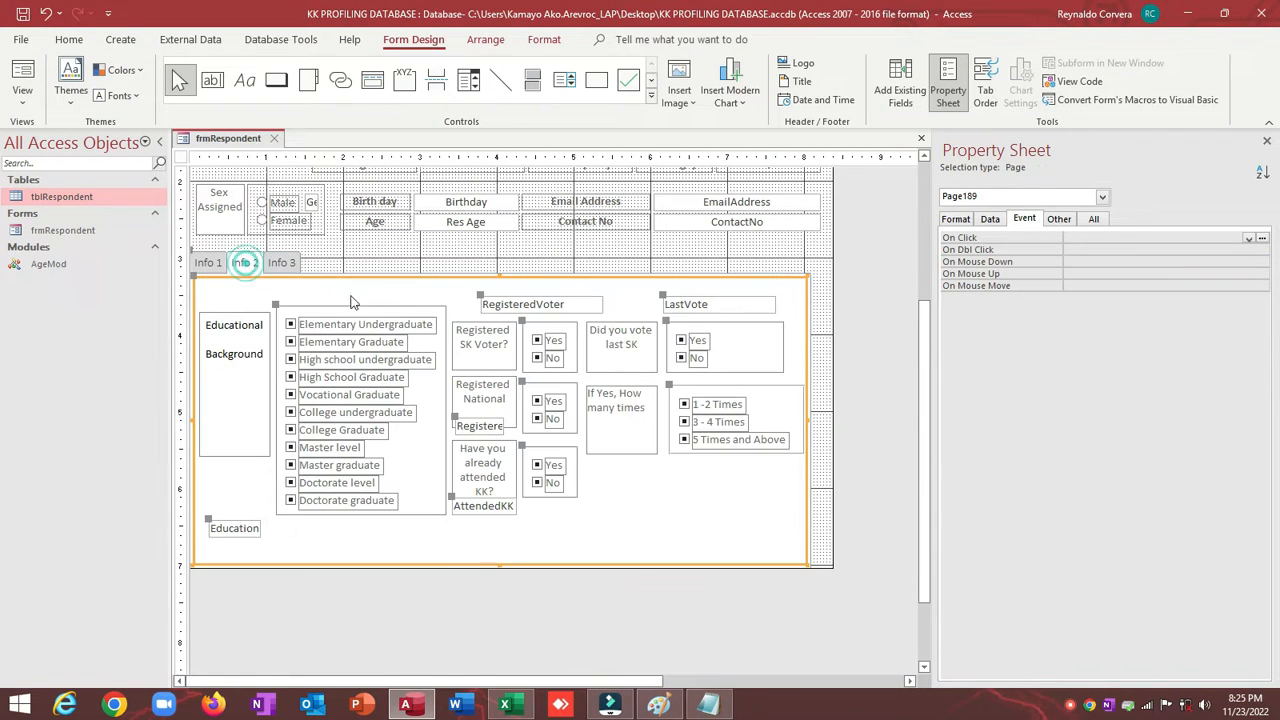
click(710, 388)
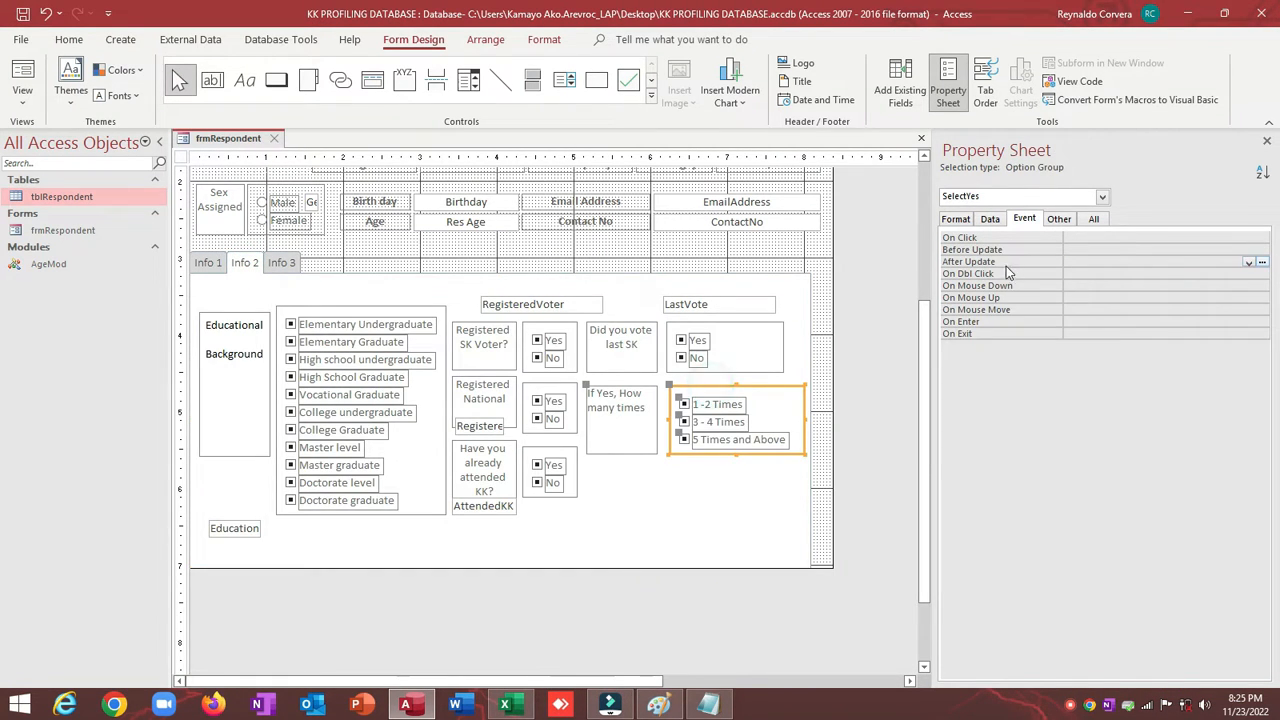
click(1066, 220)
click(1024, 219)
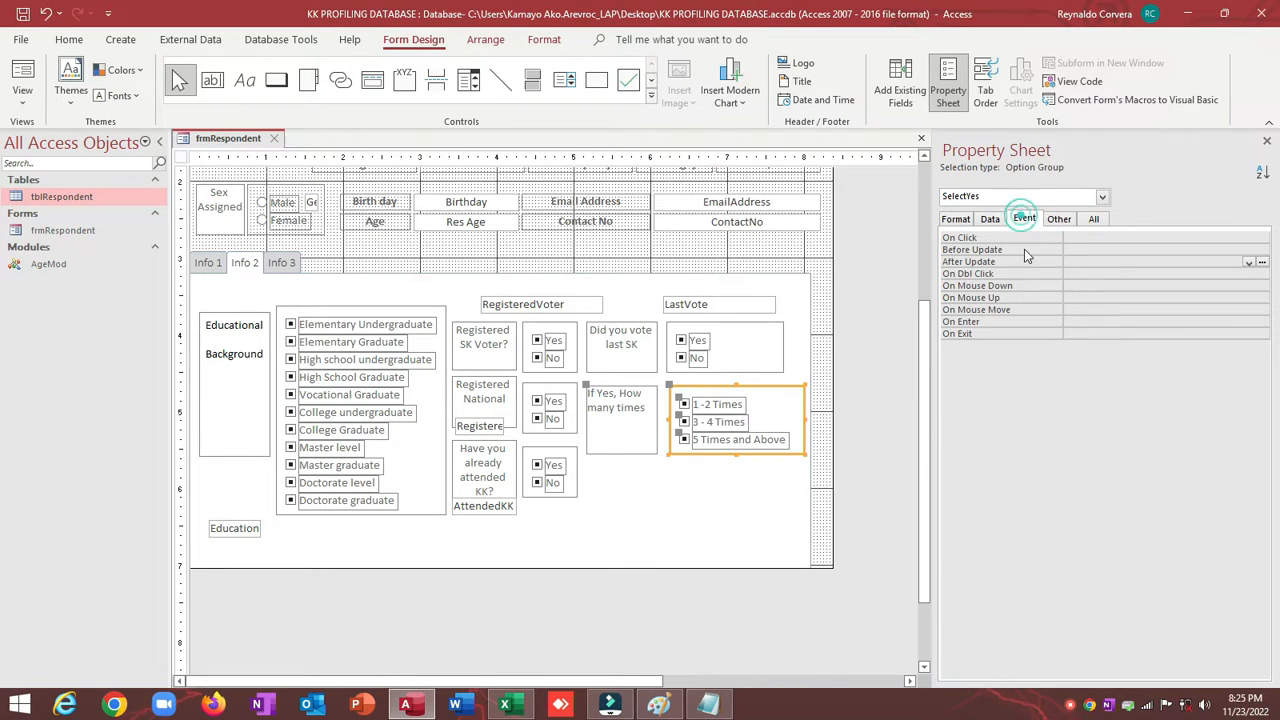
click(1248, 262)
click(1242, 272)
click(1262, 262)
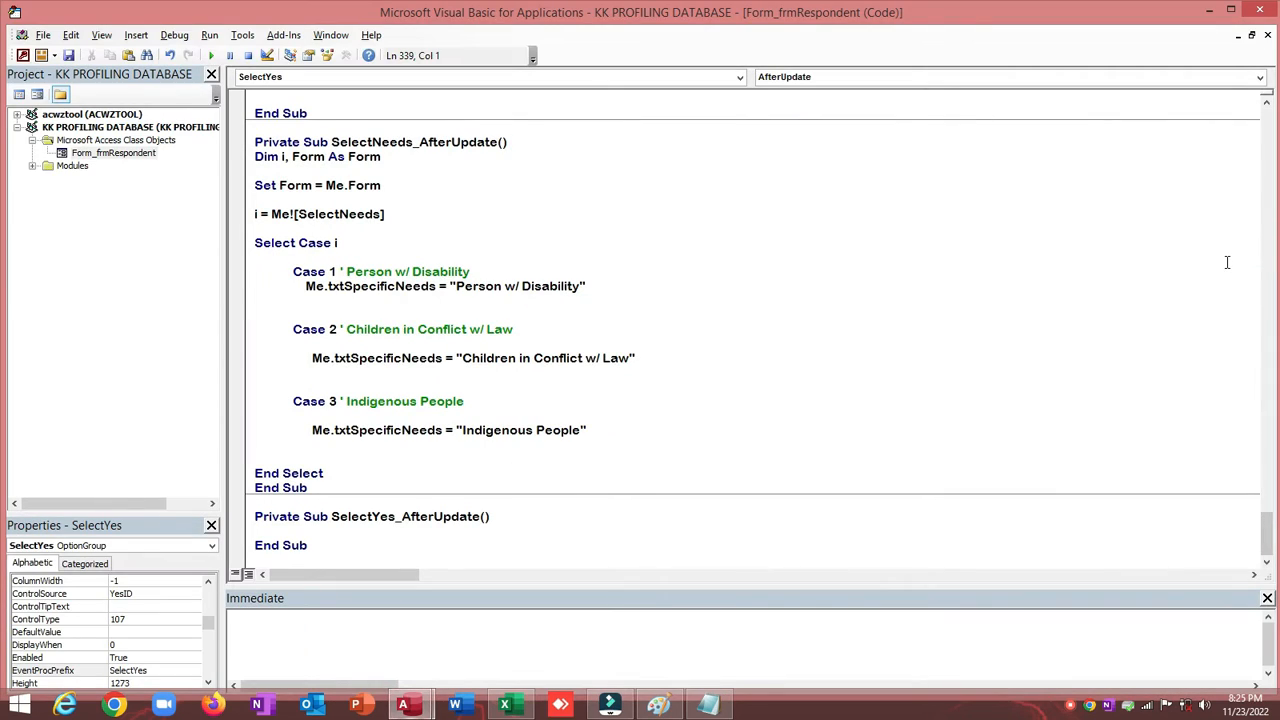
key(ctrl+v)
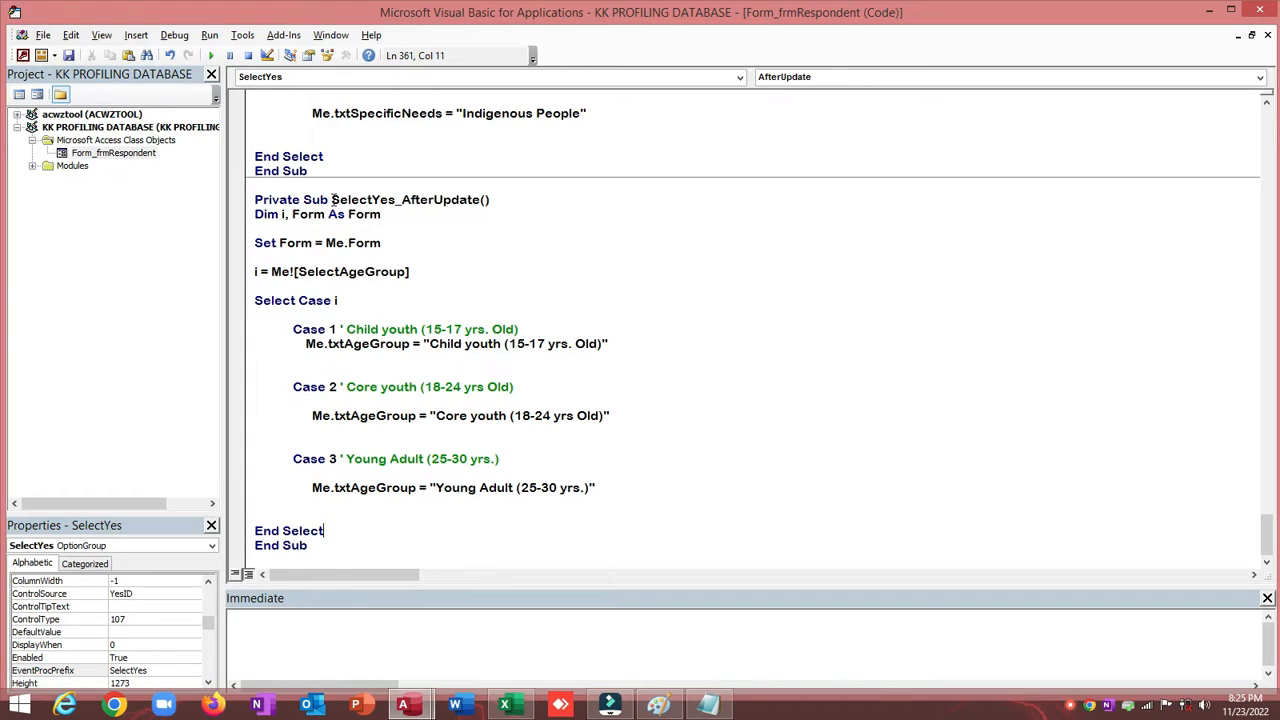
Change the control reference assigned to i in the SelectYes procedure to SelectYes
drag(331, 199, 390, 203)
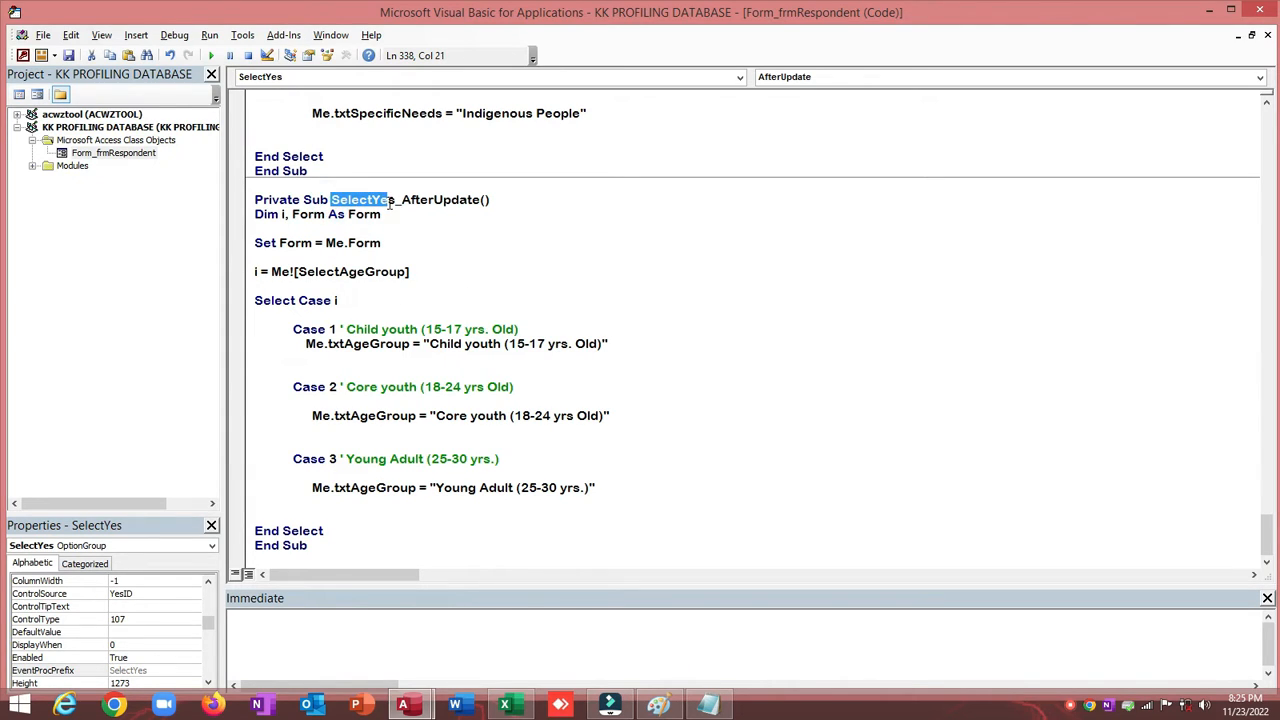
double_click(364, 271)
text(SelectYes)
Delete the age group comments after Case 1, Case 2 and Case 3 in the SelectYes procedure
drag(340, 329, 533, 328)
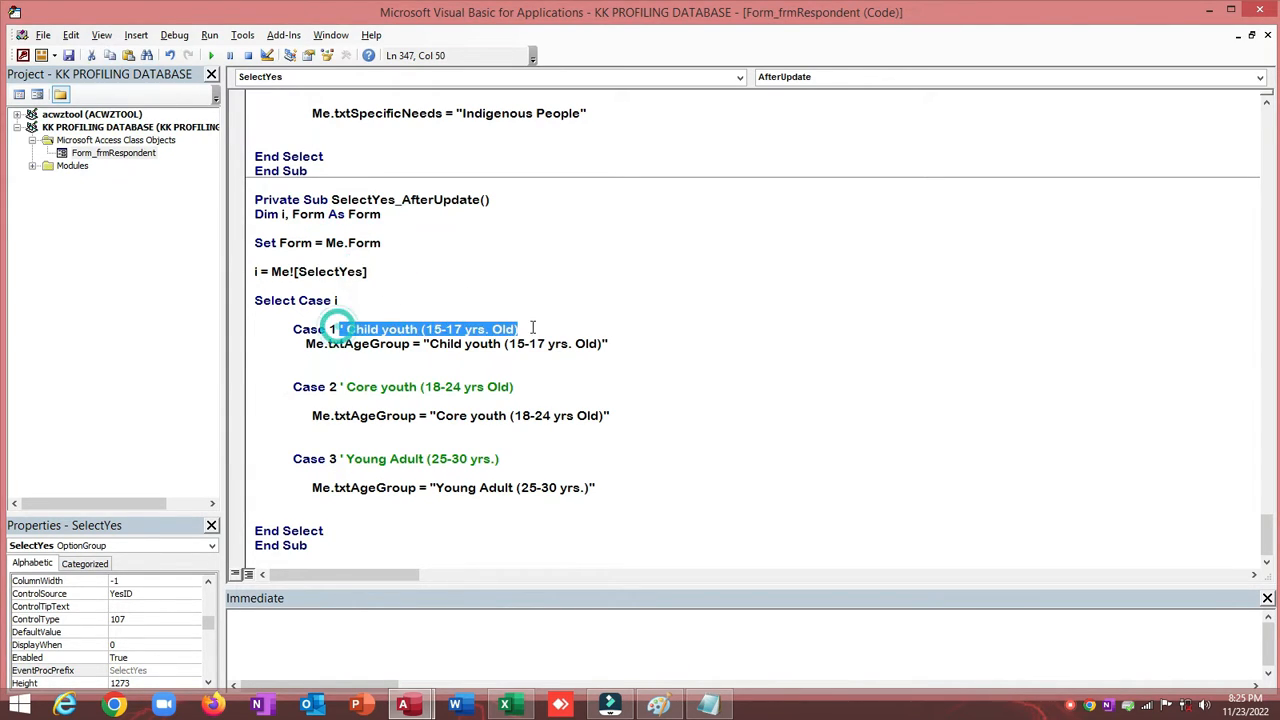
key(Delete)
drag(340, 386, 514, 389)
key(Delete)
drag(340, 457, 500, 458)
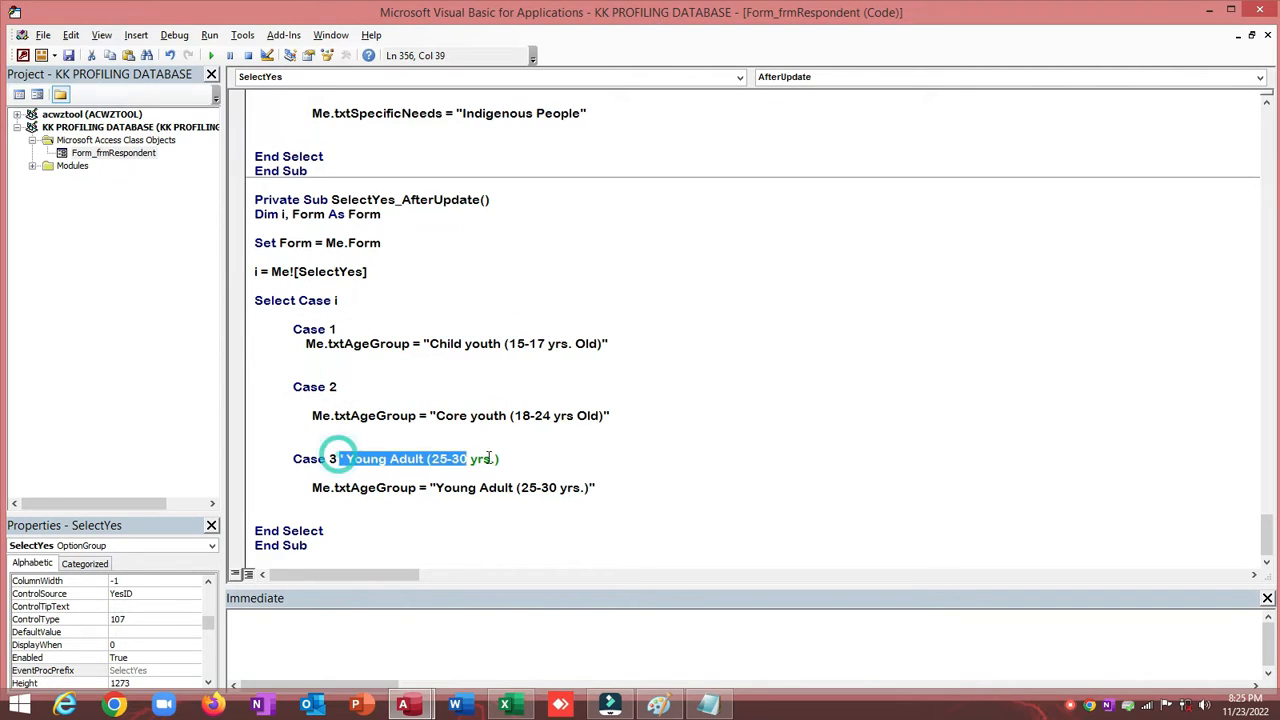
key(Delete)
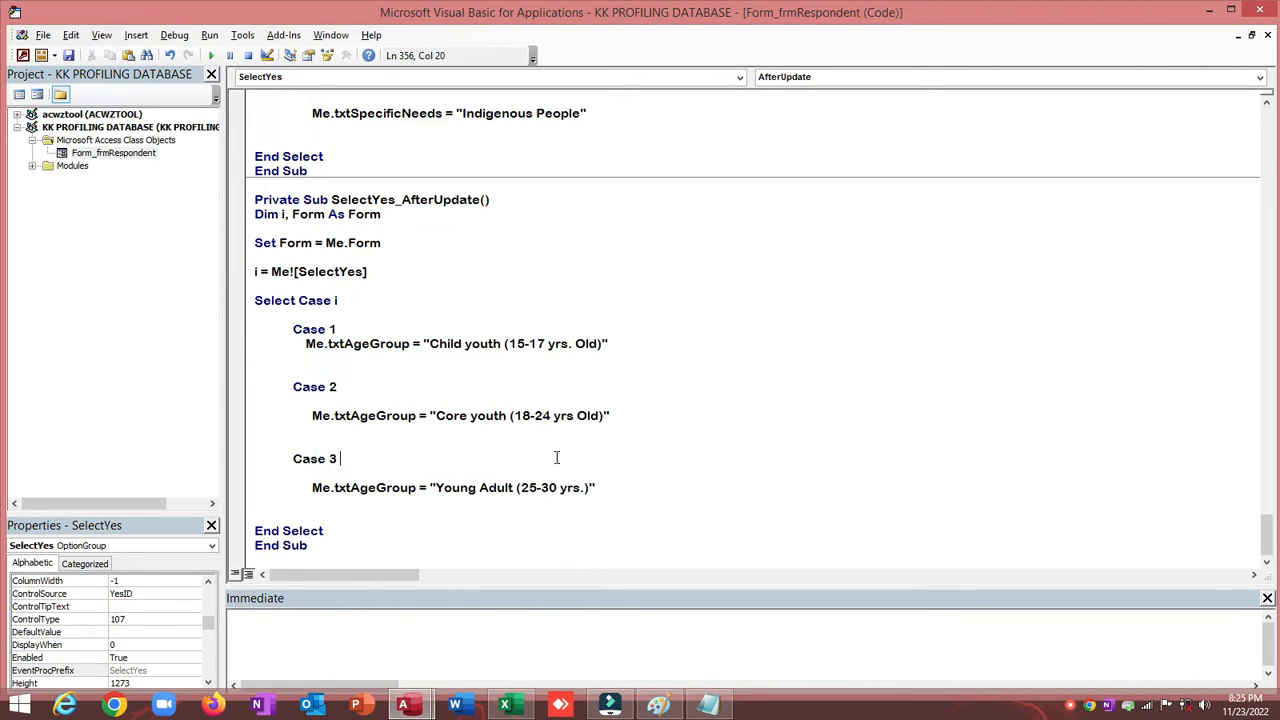
Add the IfYes field below the "If Yes, How many times" caption on the form and delete its attached label
click(23, 56)
click(906, 80)
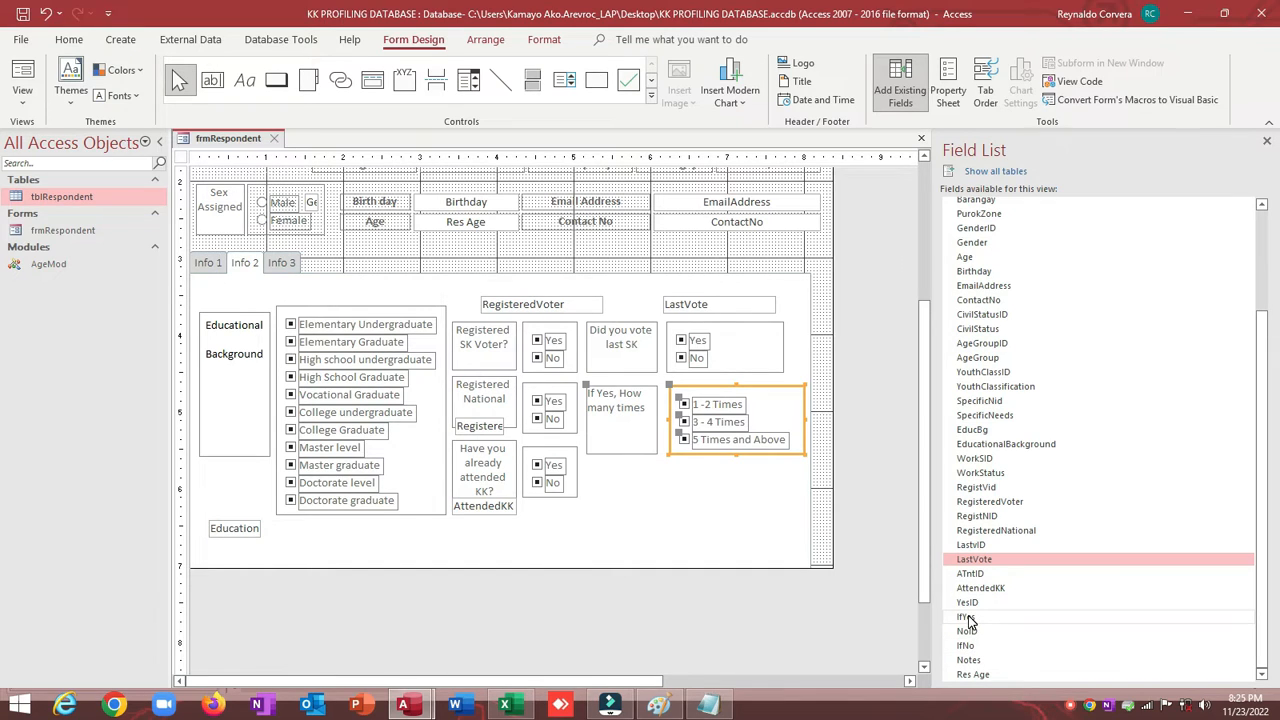
drag(968, 616, 620, 440)
click(581, 465)
key(Delete)
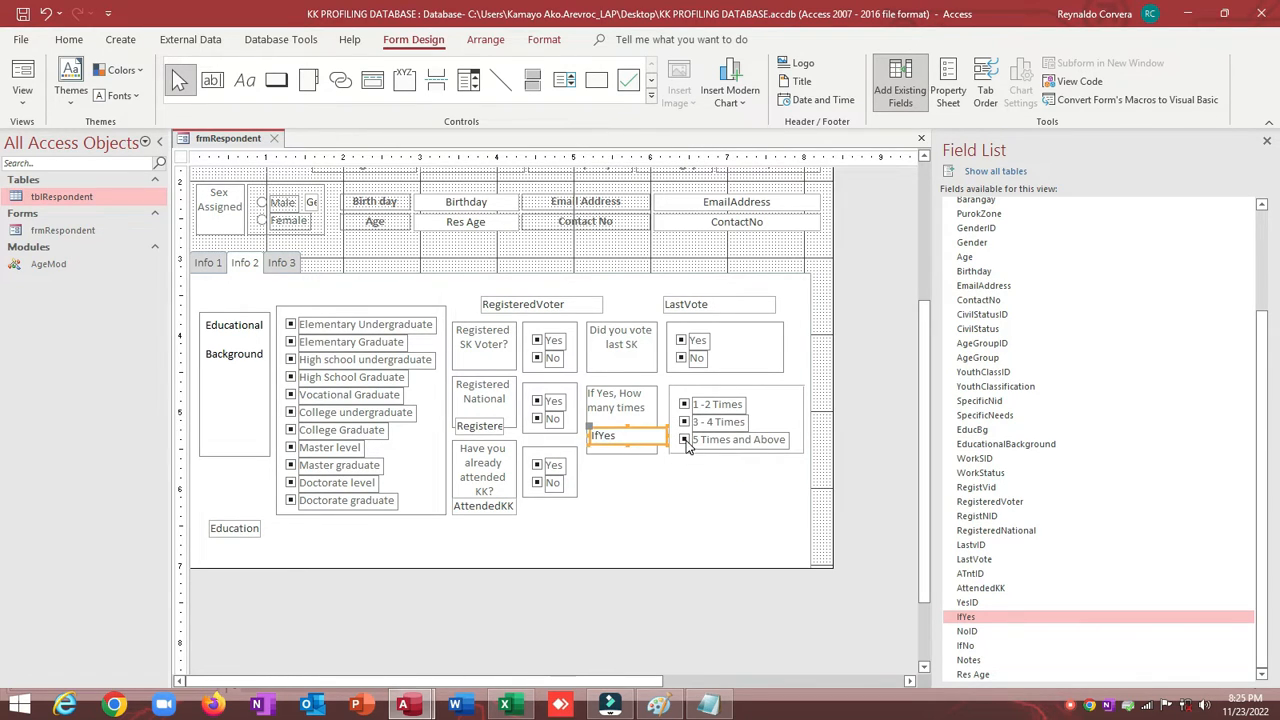
Rename the IfYes text box to txtIfYes
double_click(617, 437)
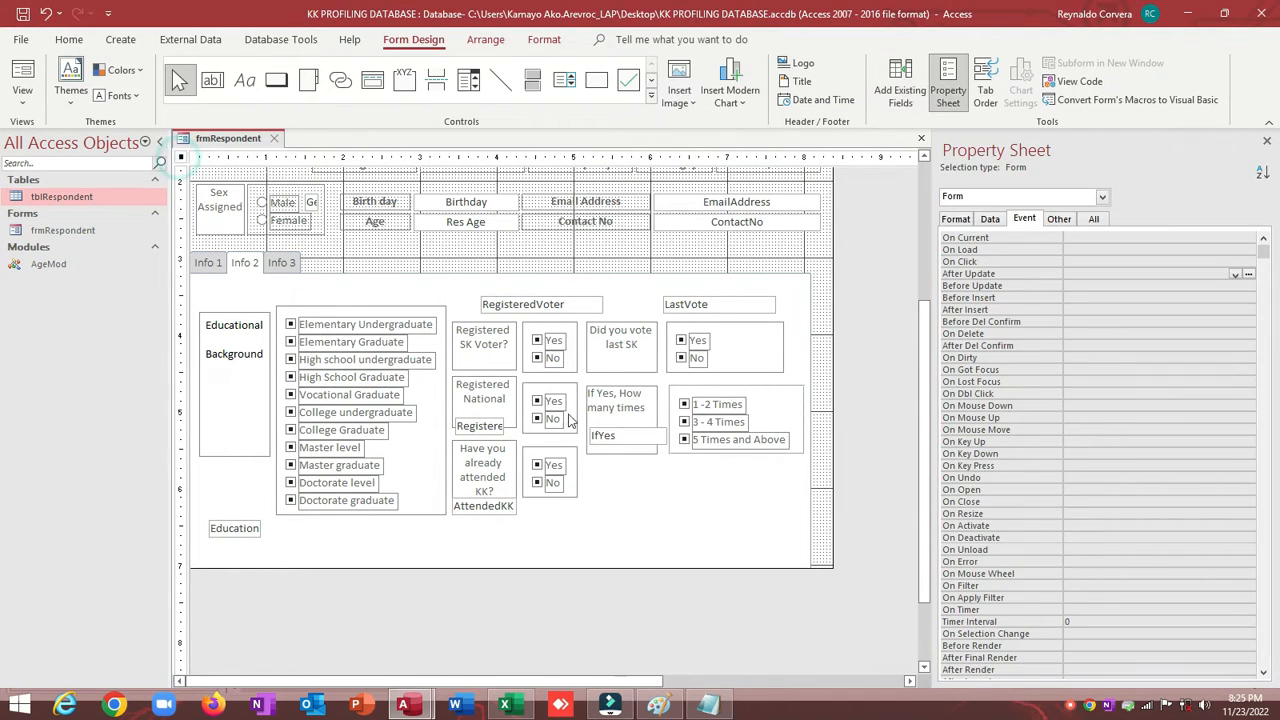
click(1060, 219)
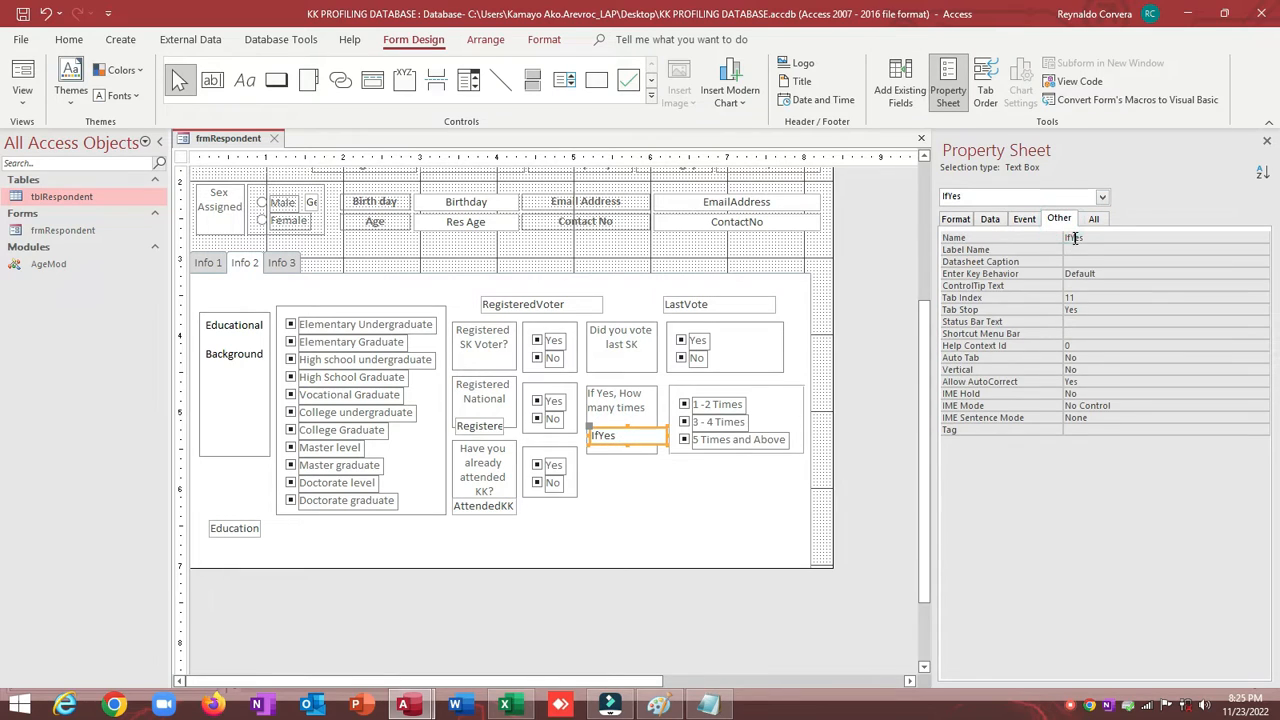
click(1073, 237)
Replace txtAgeGroup with txtIfYes in all three cases of the SelectYes After Update procedure
click(742, 388)
click(1025, 219)
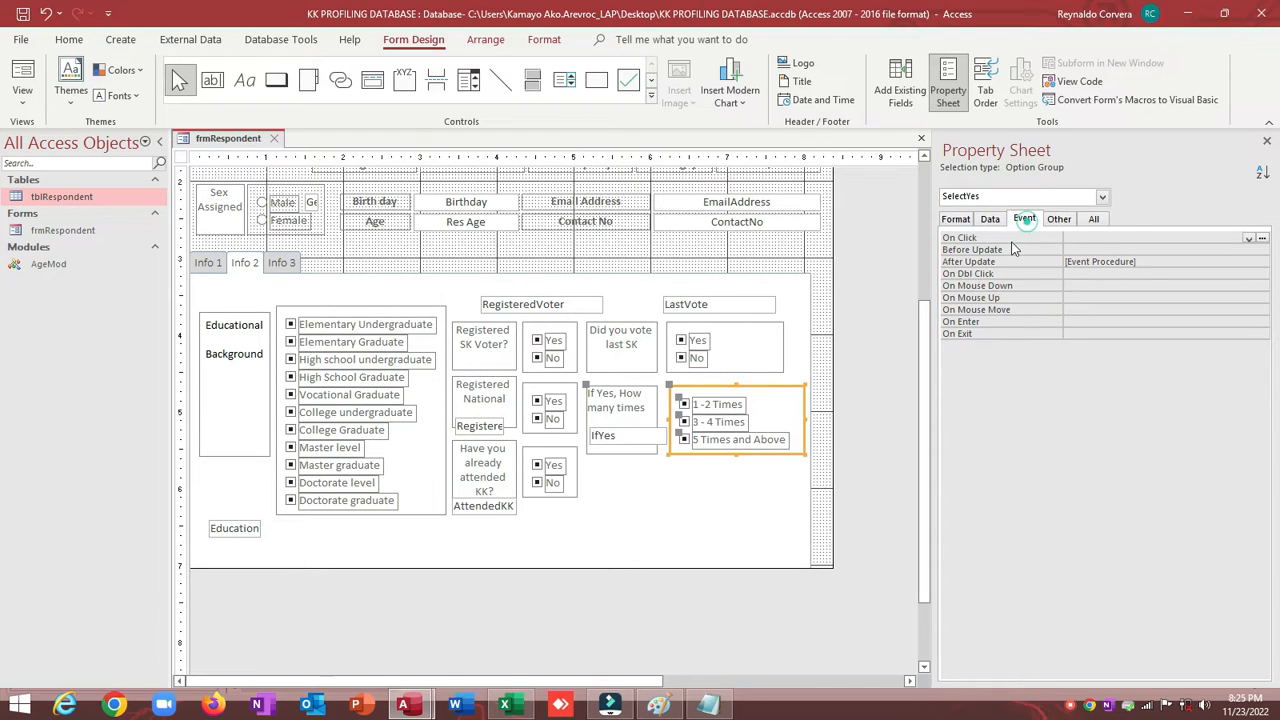
click(1010, 263)
click(1262, 262)
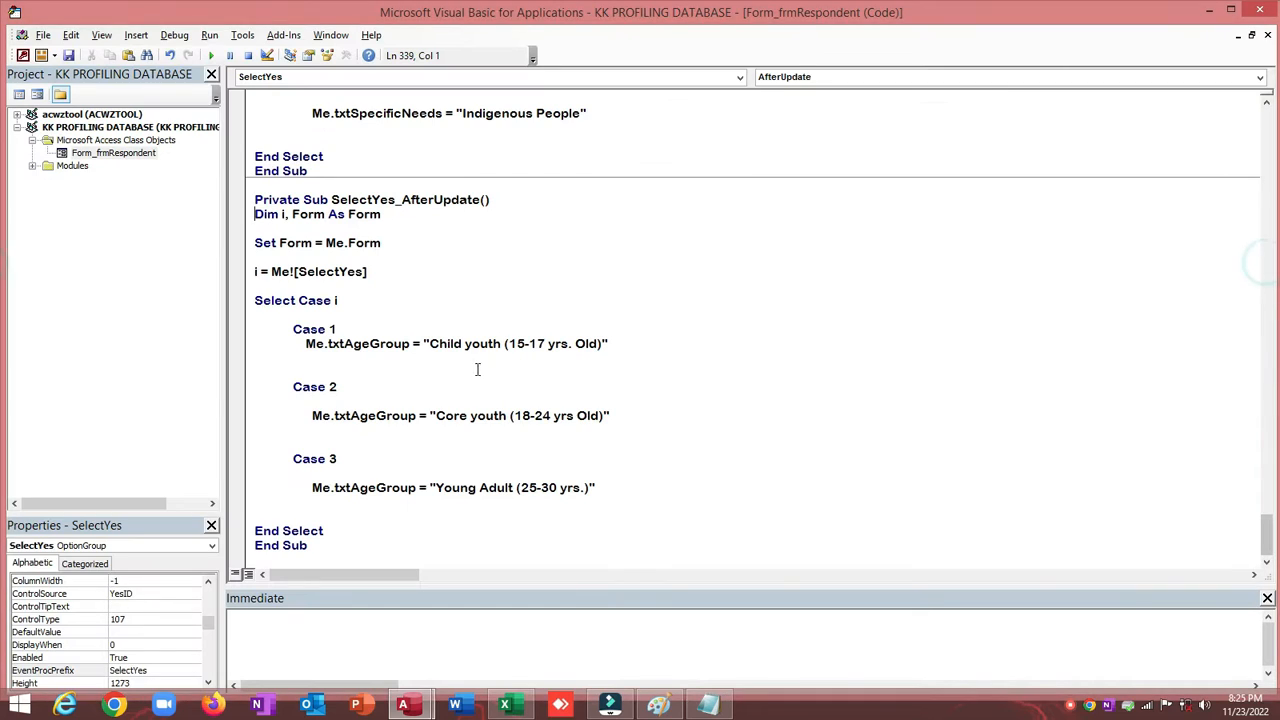
double_click(372, 344)
text(txtIfYes)
double_click(368, 416)
text(txtIfYes)
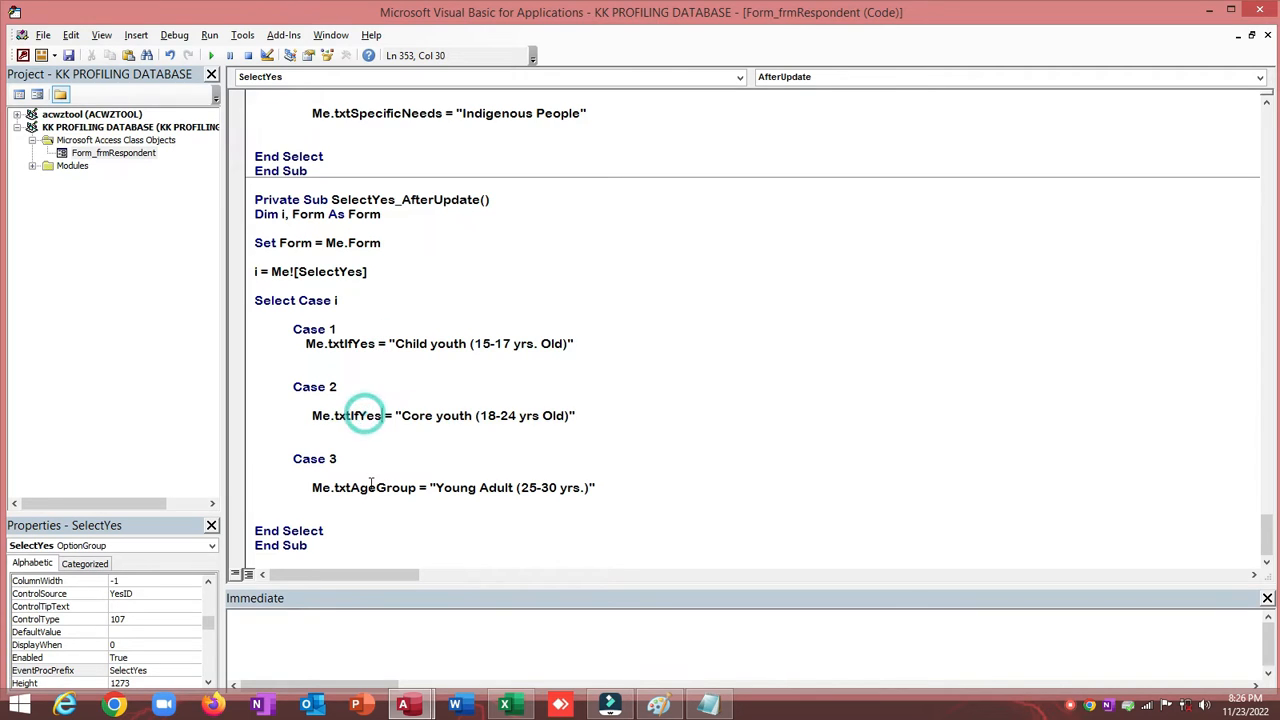
double_click(366, 488)
text(txtIfYes)
key(alt+F11)
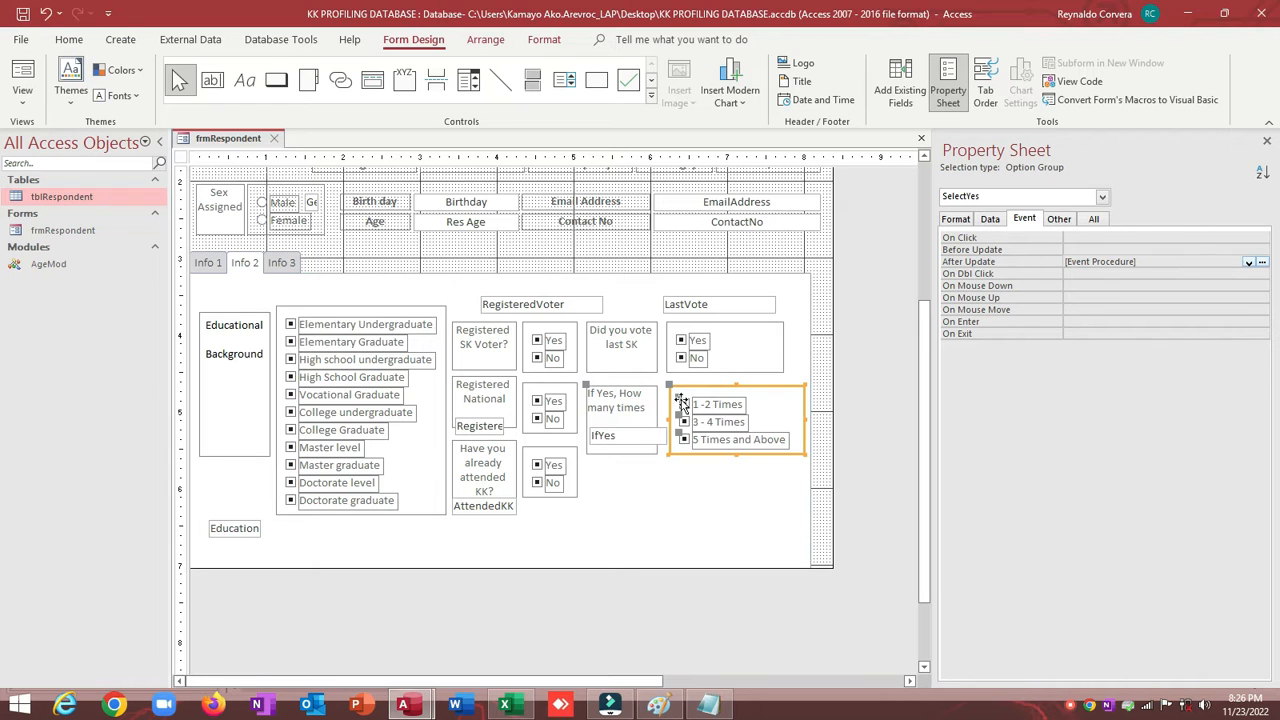
Replace the Case 1 text in the SelectYes procedure with the first option's caption, "1 -2 Times"
click(720, 404)
click(1058, 218)
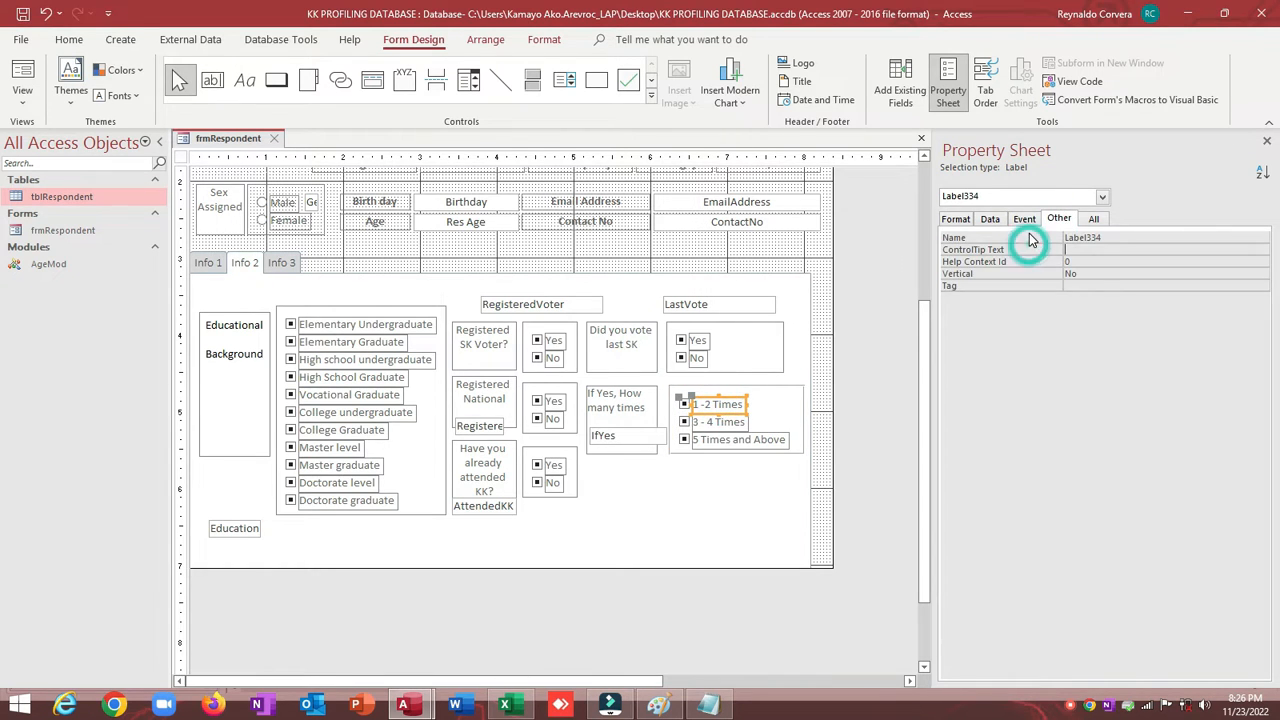
click(955, 218)
key(alt+Tab)
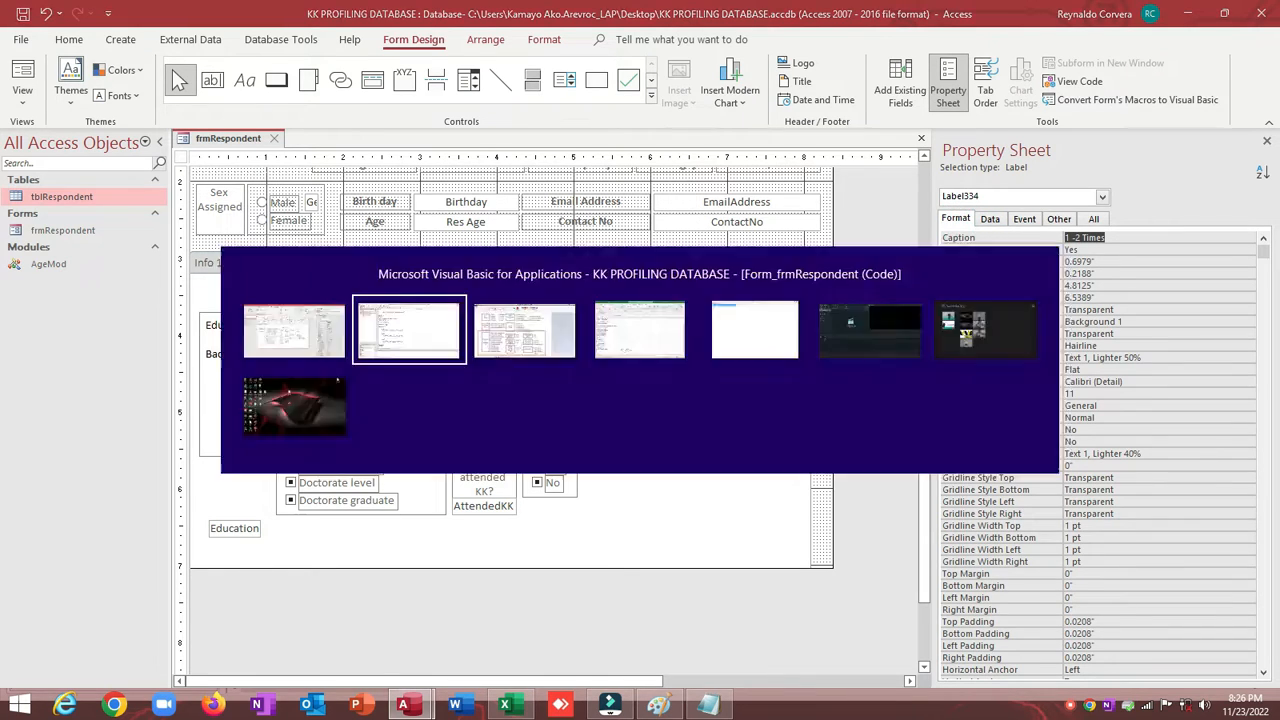
drag(394, 343, 568, 343)
key(alt+F11)
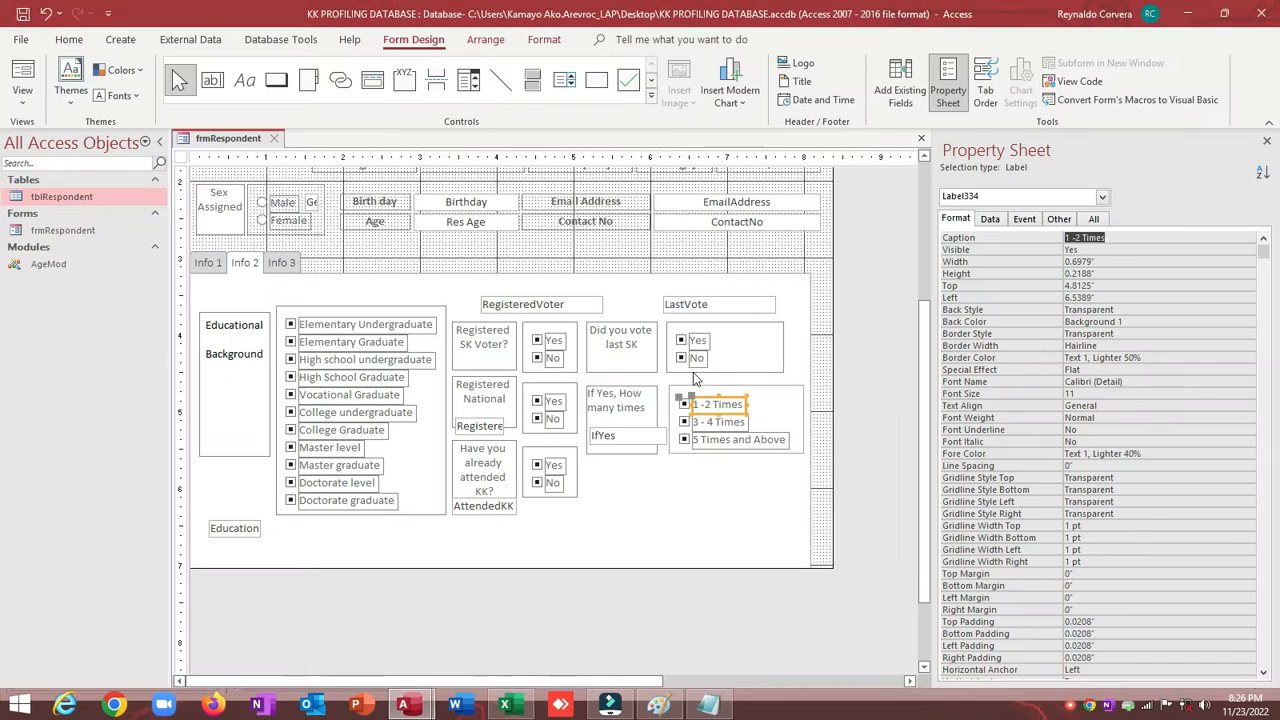
Replace the Case 2 text in the SelectYes procedure with the second option's caption, "3 - 4 Times"
click(718, 421)
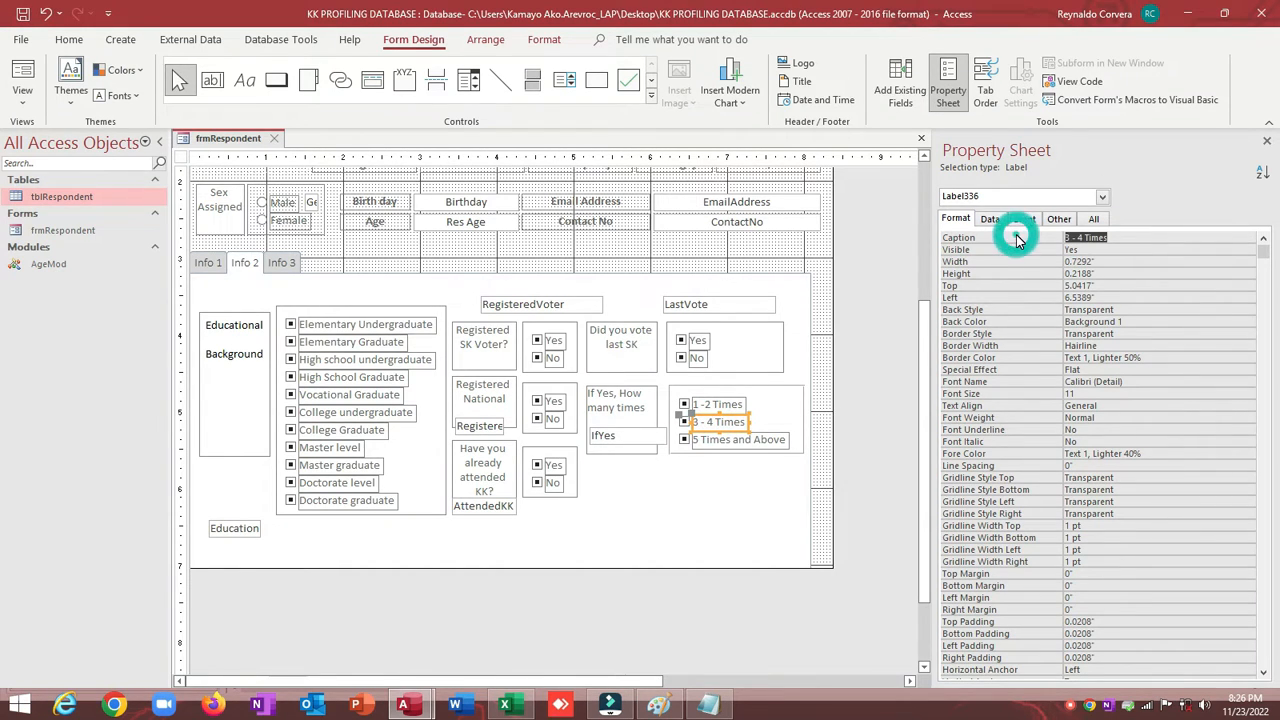
key(alt+F11)
drag(403, 421, 568, 421)
text(3 - 4 Times)
key(alt+F11)
Replace the Case 3 text in the SelectYes procedure with the third option's caption, "5 Times and Above"
click(768, 443)
click(1025, 239)
key(ctrl+c)
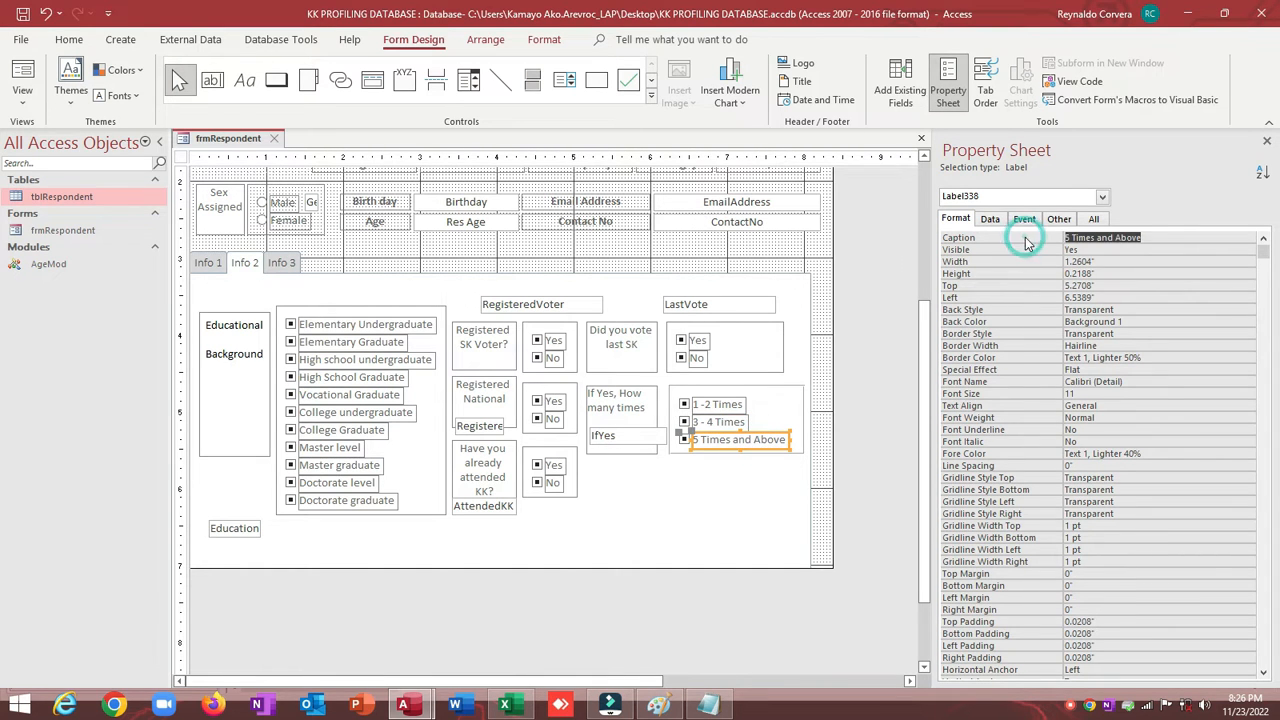
key(alt+F11)
drag(400, 487, 527, 487)
key(ctrl+v)
click(565, 422)
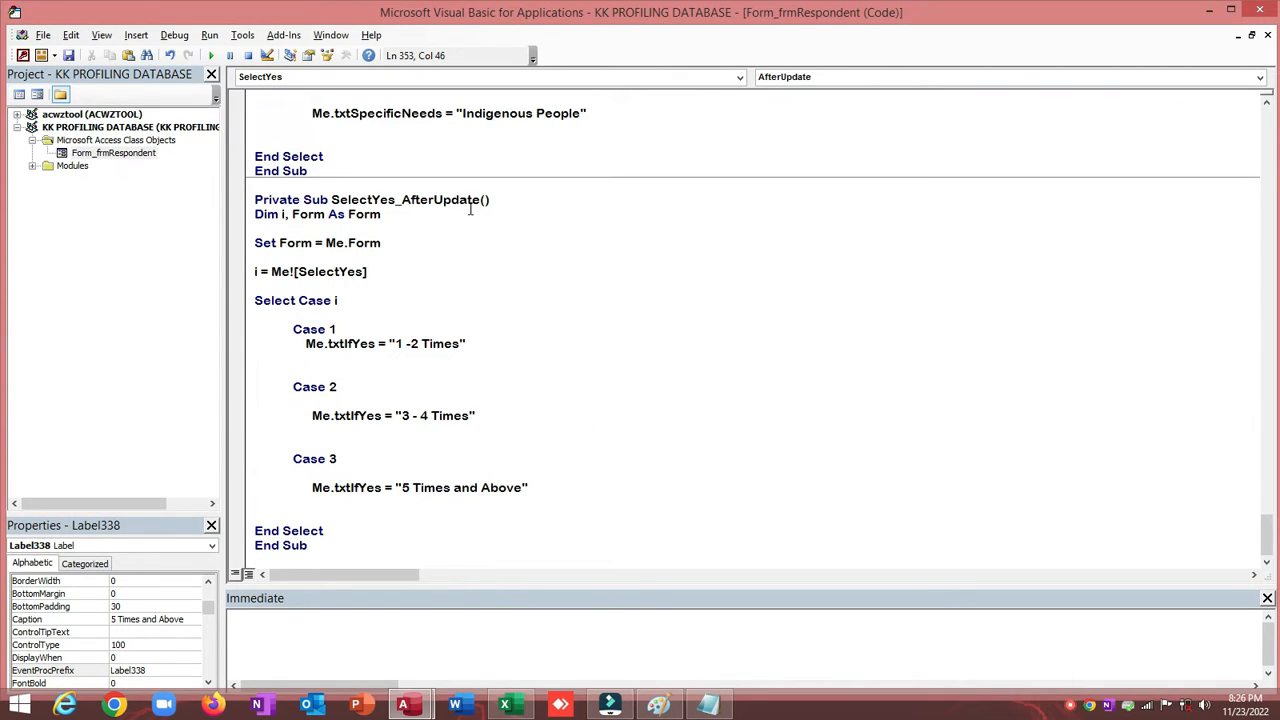
Show the form in Form View and test the "If Yes, How many times" options on Info 2, ending on "5 Times and Above"
click(1209, 9)
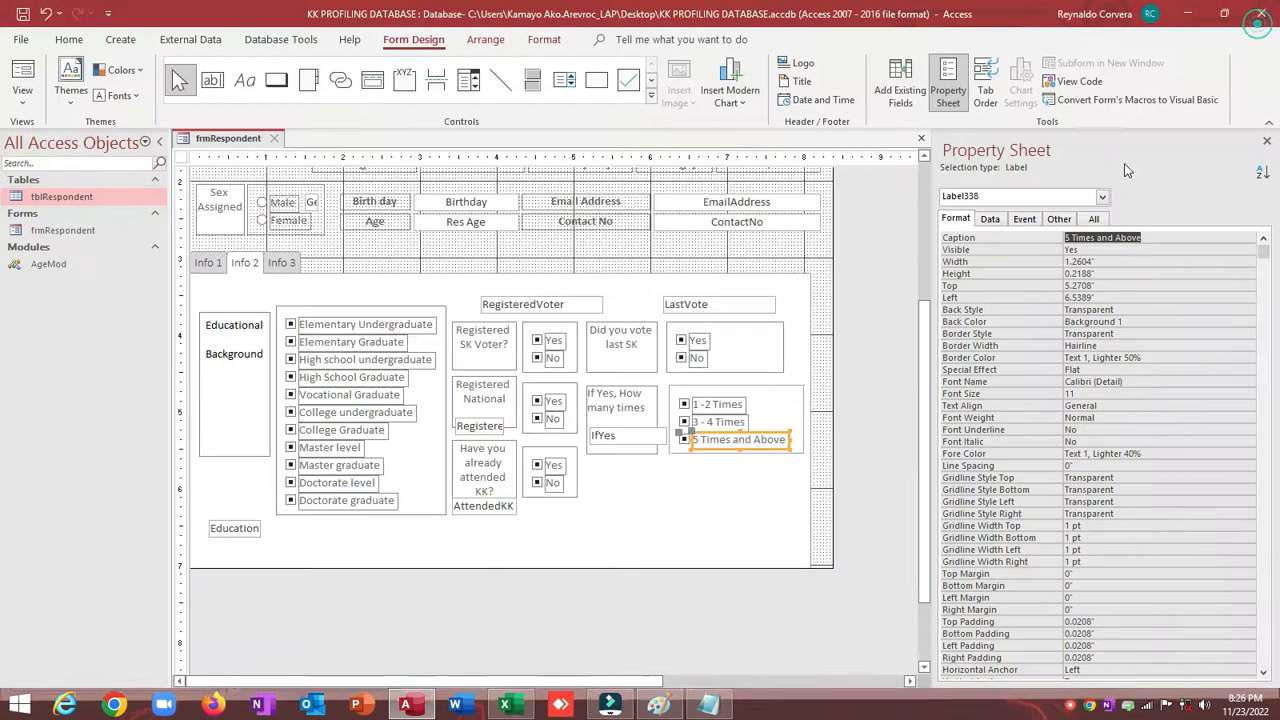
click(22, 78)
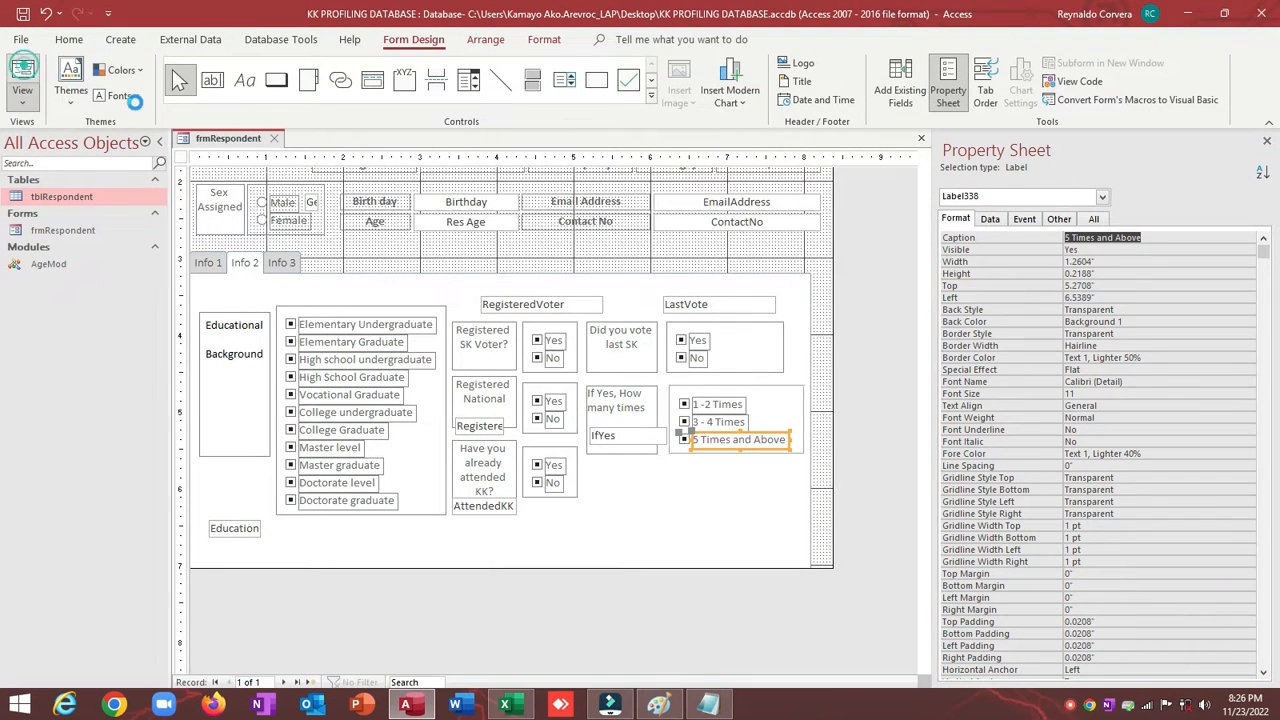
click(240, 384)
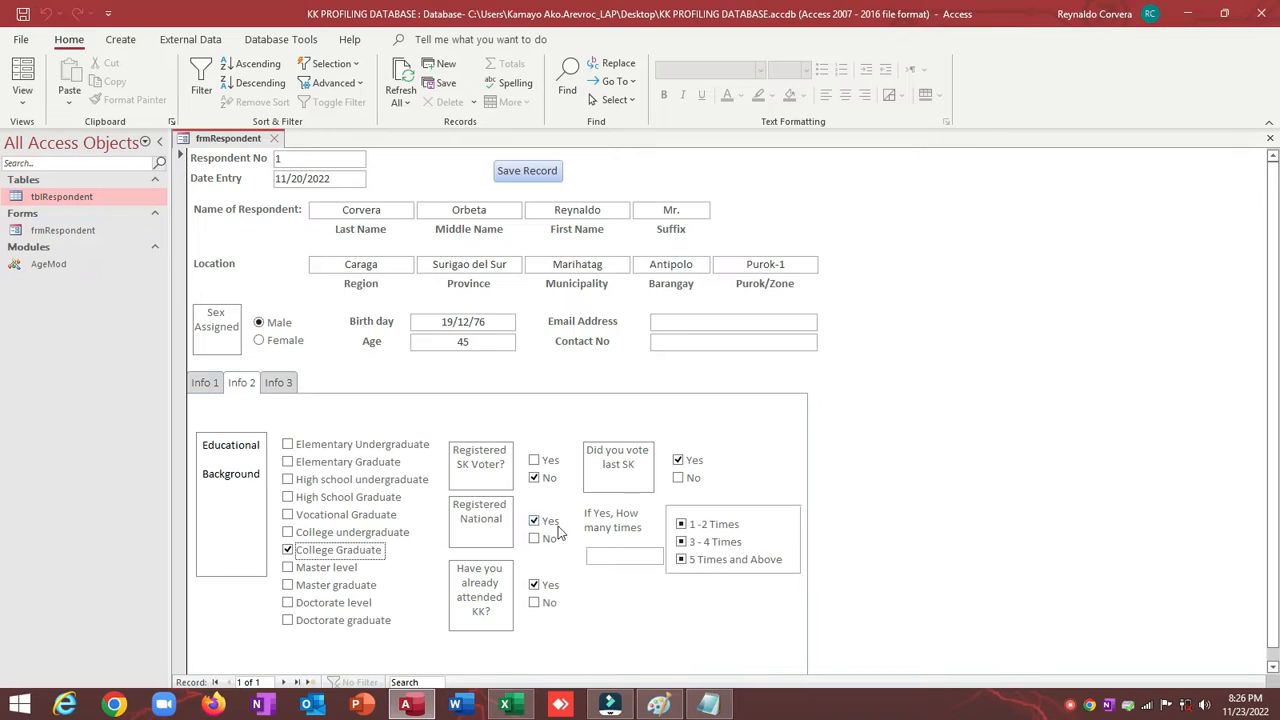
click(682, 525)
click(681, 541)
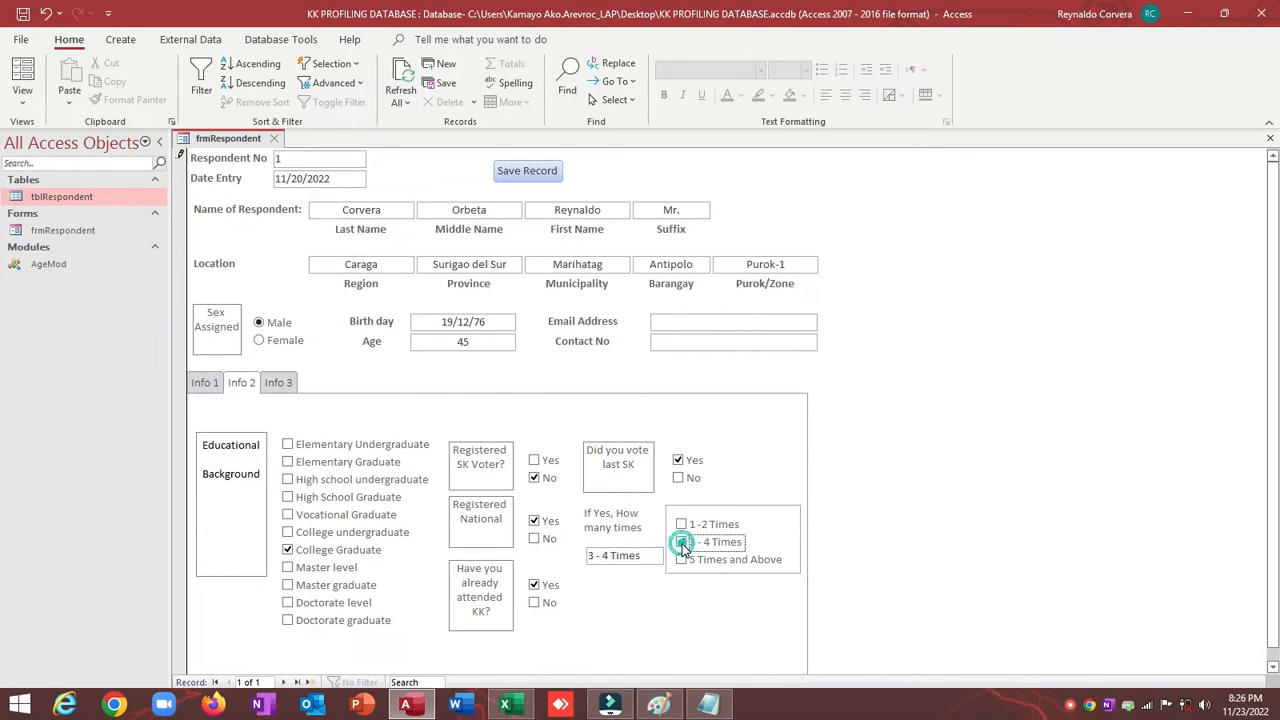
click(682, 561)
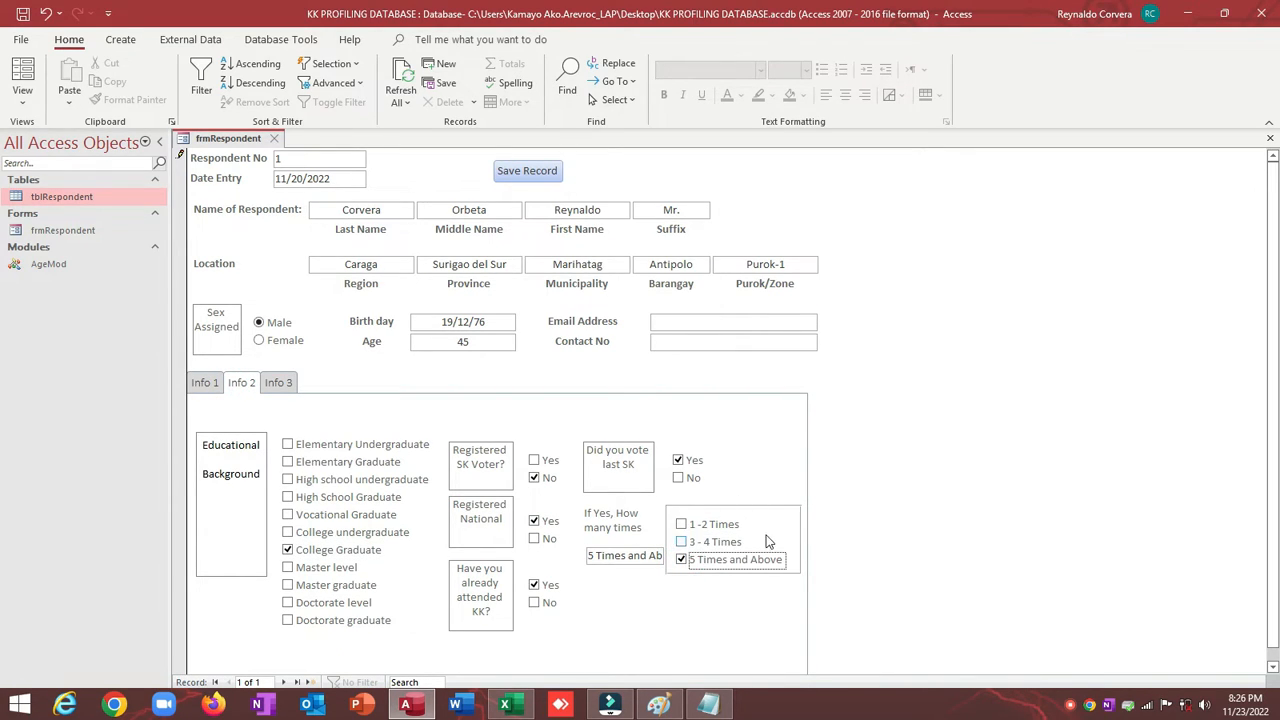
In Design View, narrow the IfYes text box on Info 2 to about 0.75 inch wide and make it invisible
click(684, 525)
right_click(718, 453)
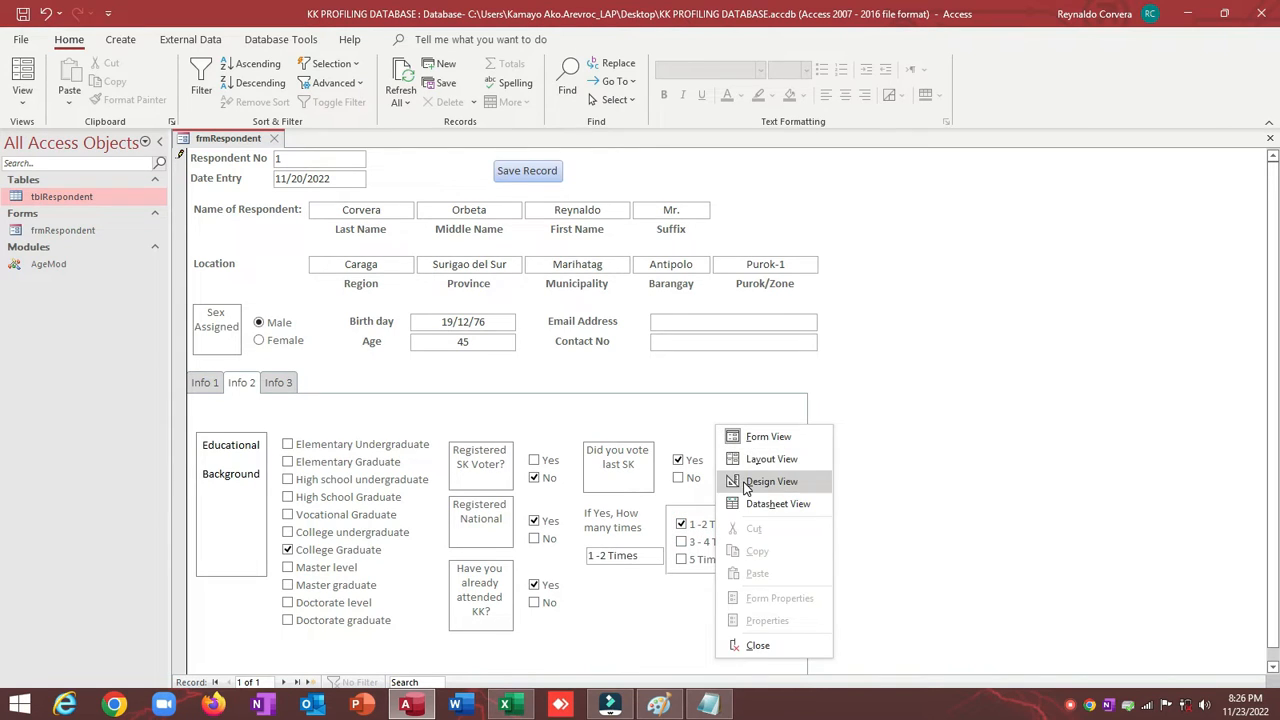
click(742, 480)
click(625, 515)
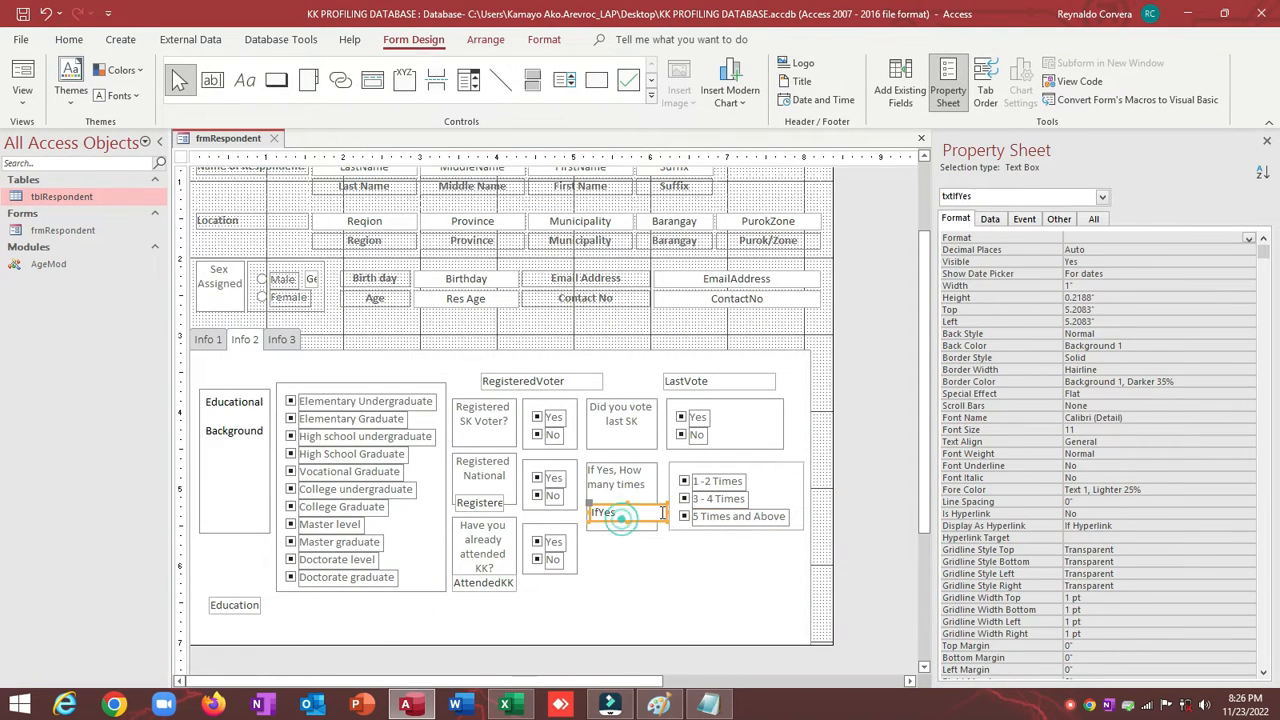
drag(664, 512, 648, 514)
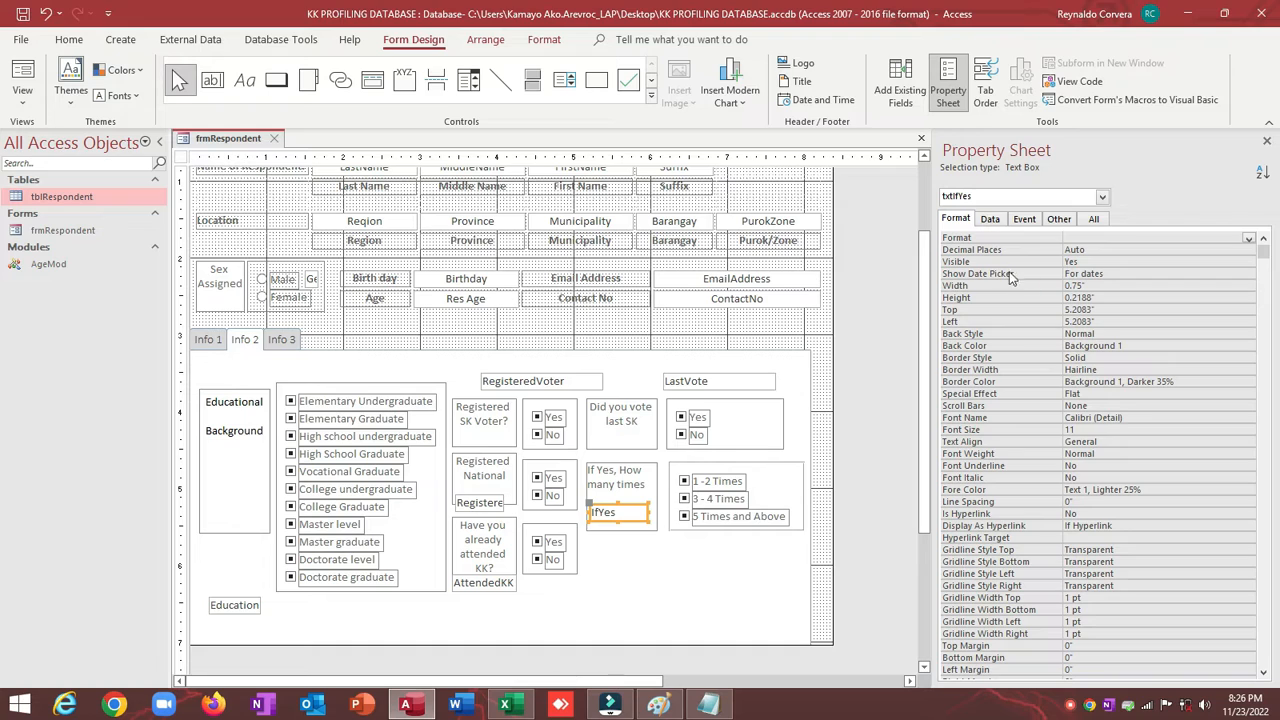
double_click(993, 264)
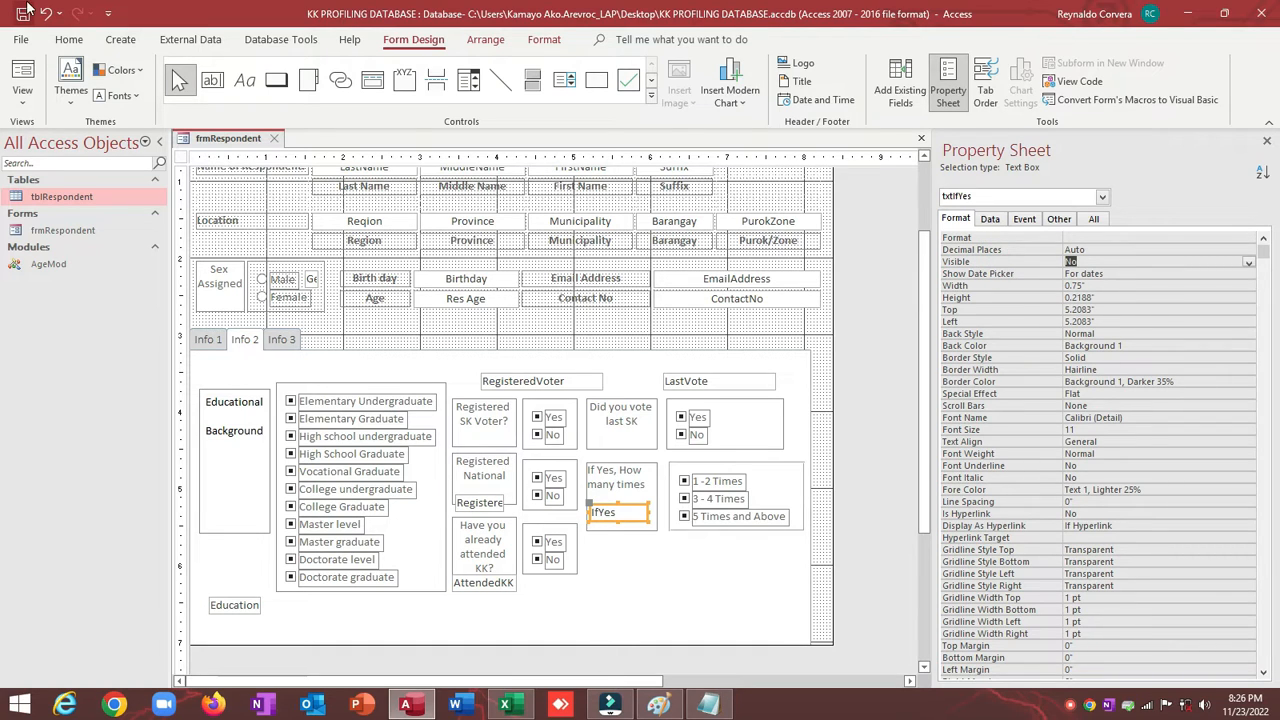
Strike a red line through the "If Yes, how many times" block in the Paint questionnaire and return to the Access form
click(656, 707)
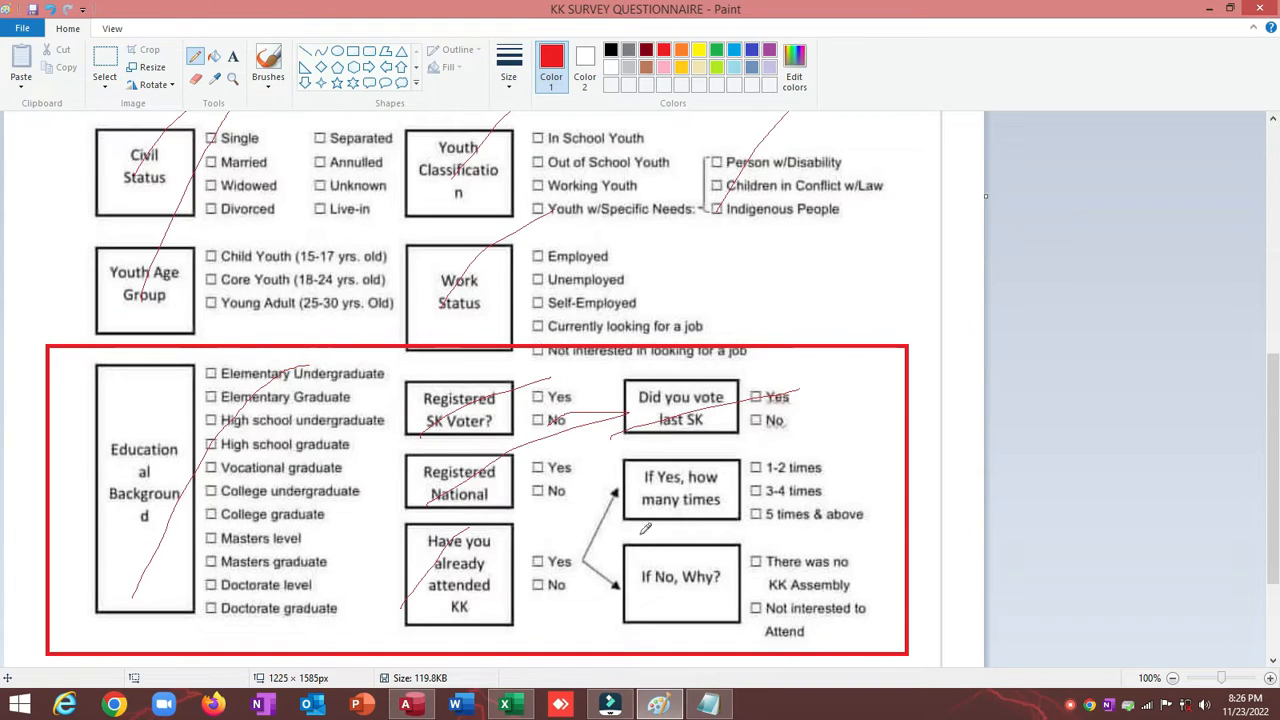
drag(598, 522, 812, 450)
key(alt+Tab)
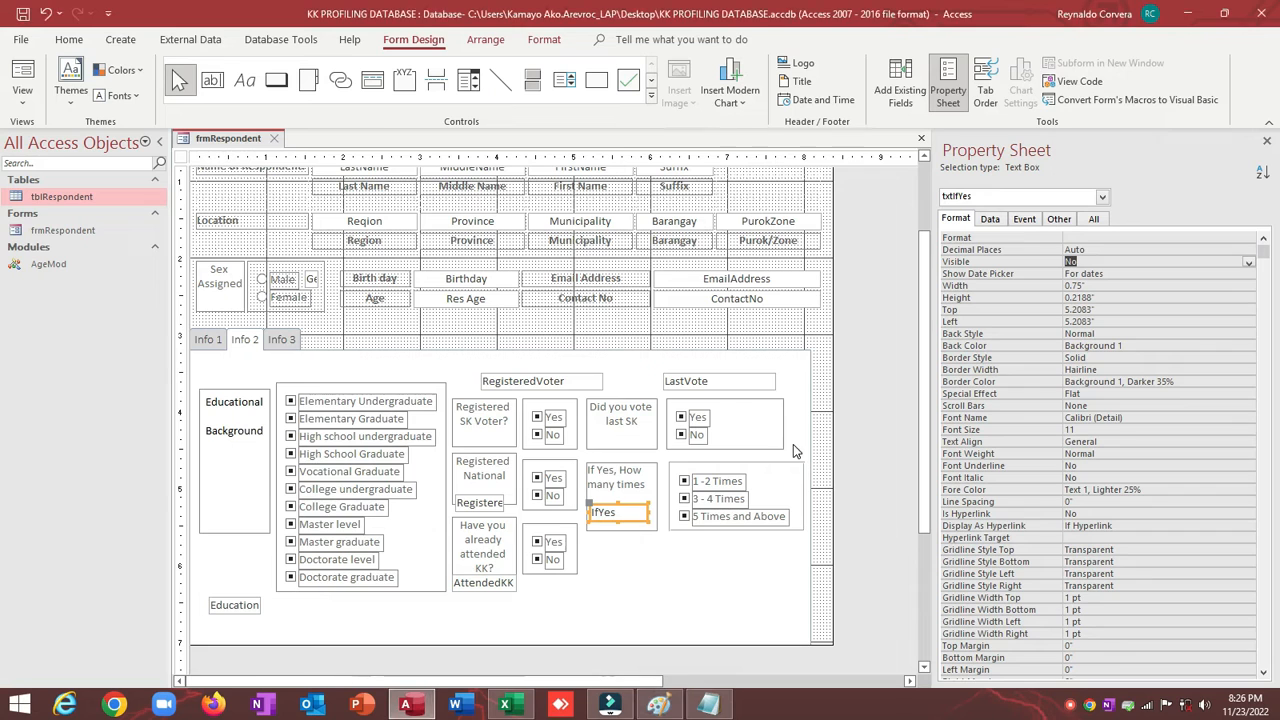
Draw an option group about 1.63 by 0.83 inches below the "1 -2 Times" group on the Info 2 tab
click(763, 340)
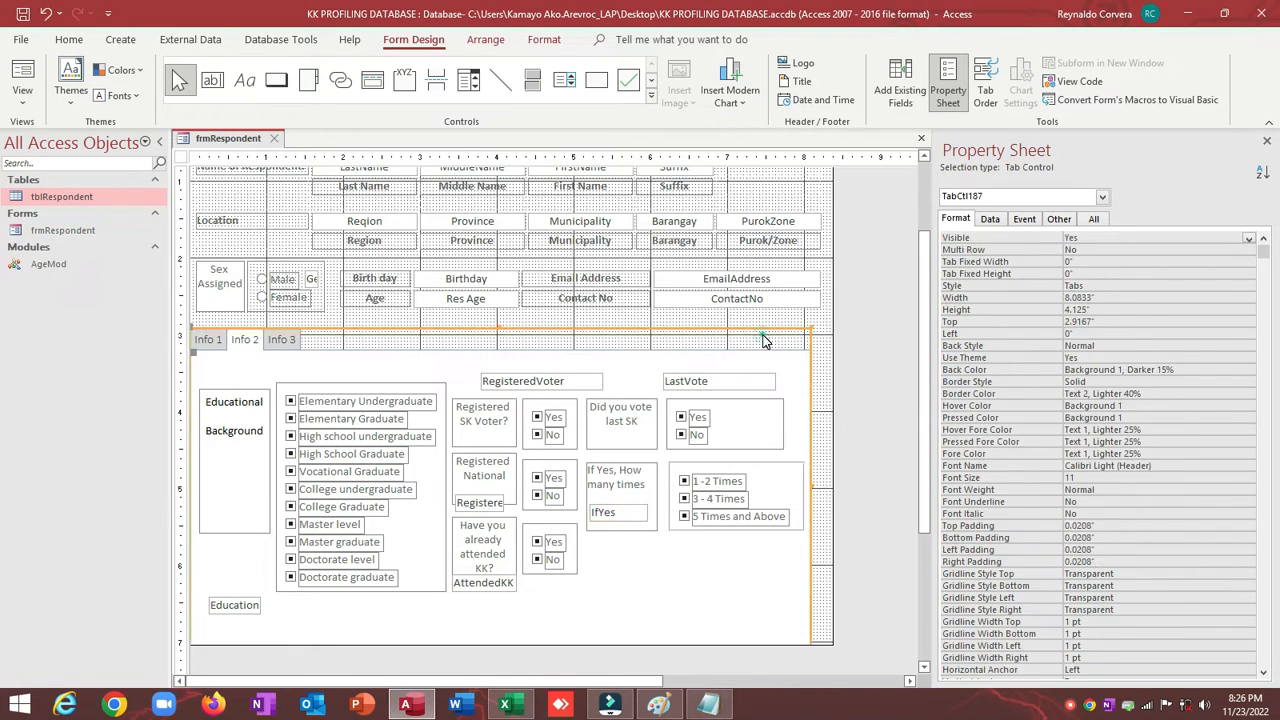
click(400, 82)
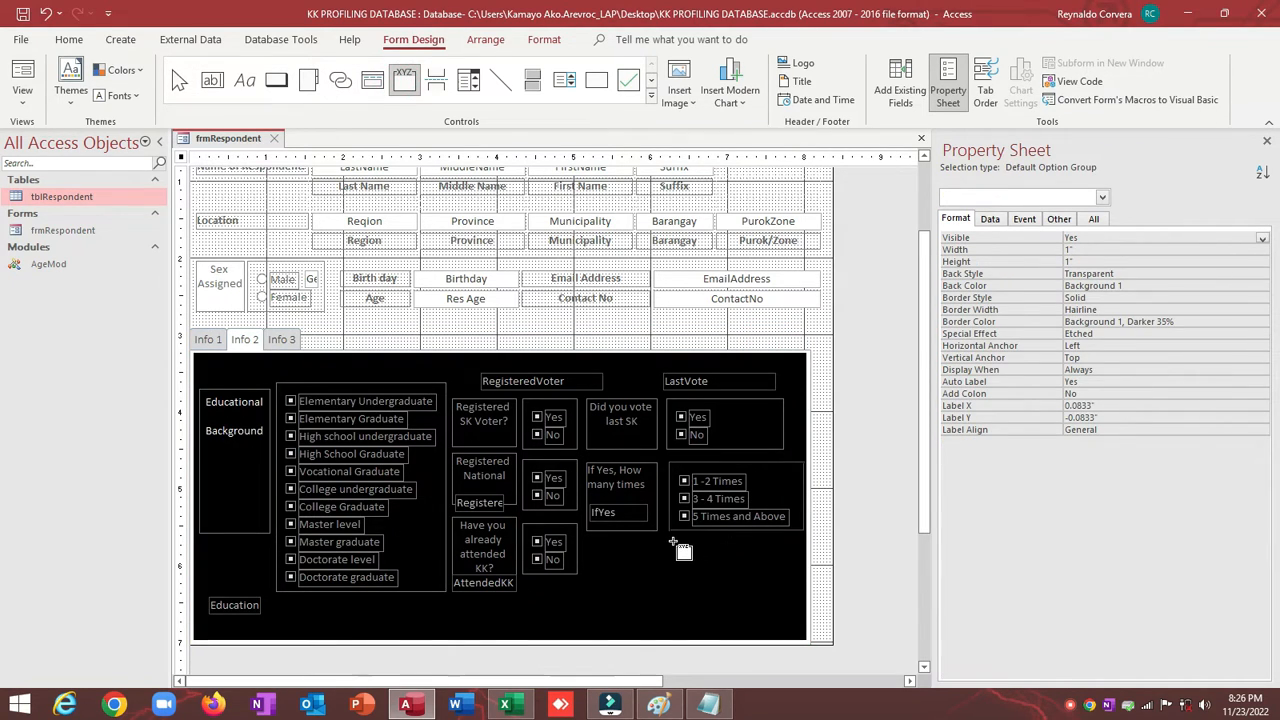
mouse_move(673, 543)
mouse_down()
mouse_move(803, 619)
mouse_move(795, 605)
mouse_up()
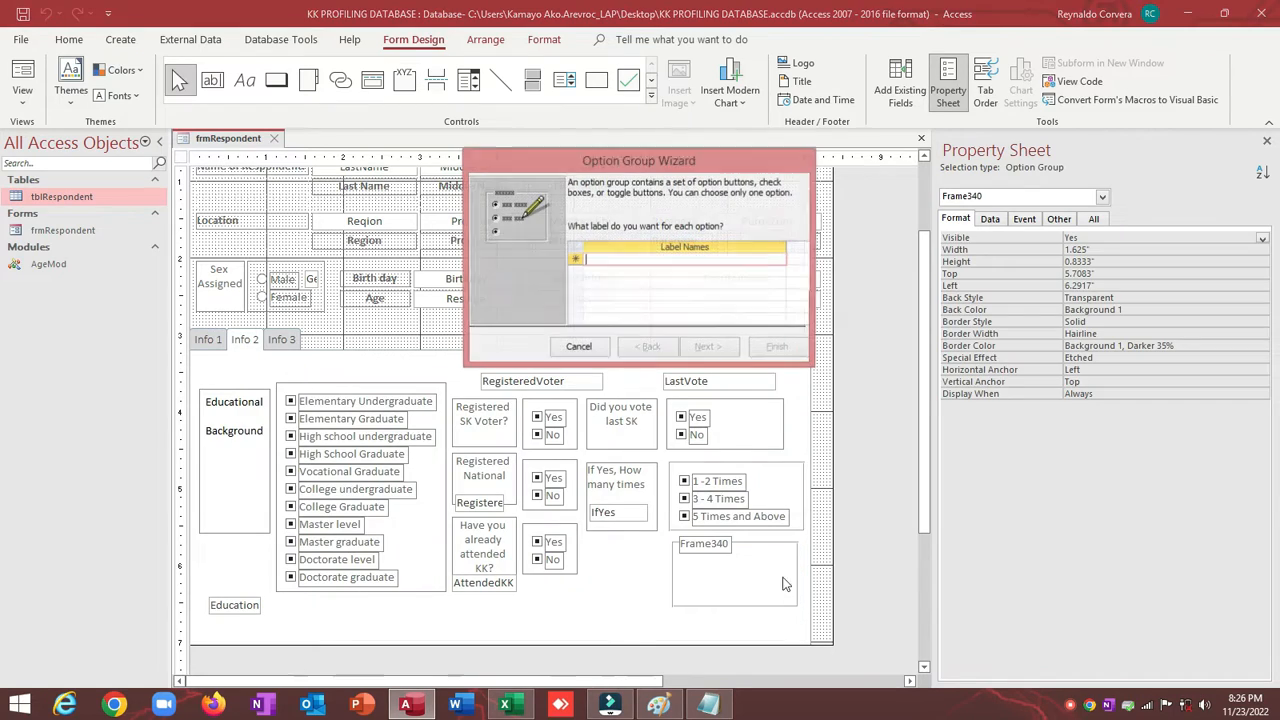
Enter "There was no KK Assembly" as the option group's first label, following the questionnaire
key(alt+Tab)
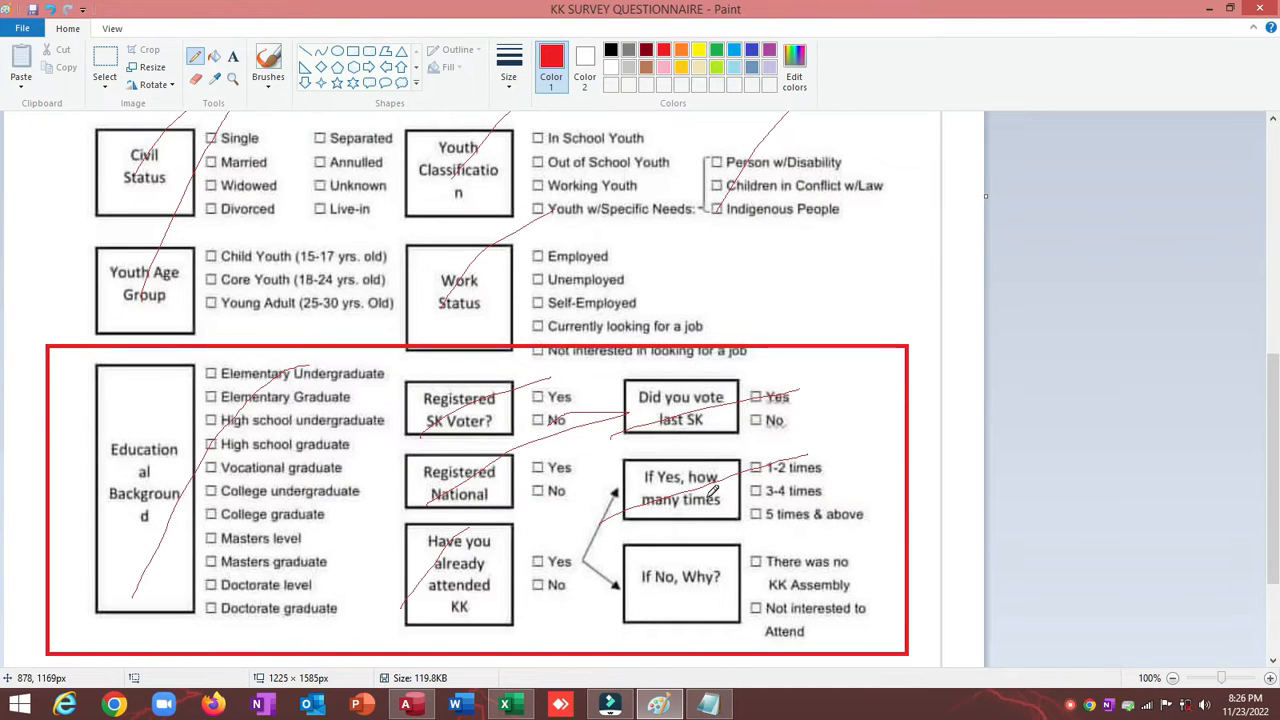
key(alt)
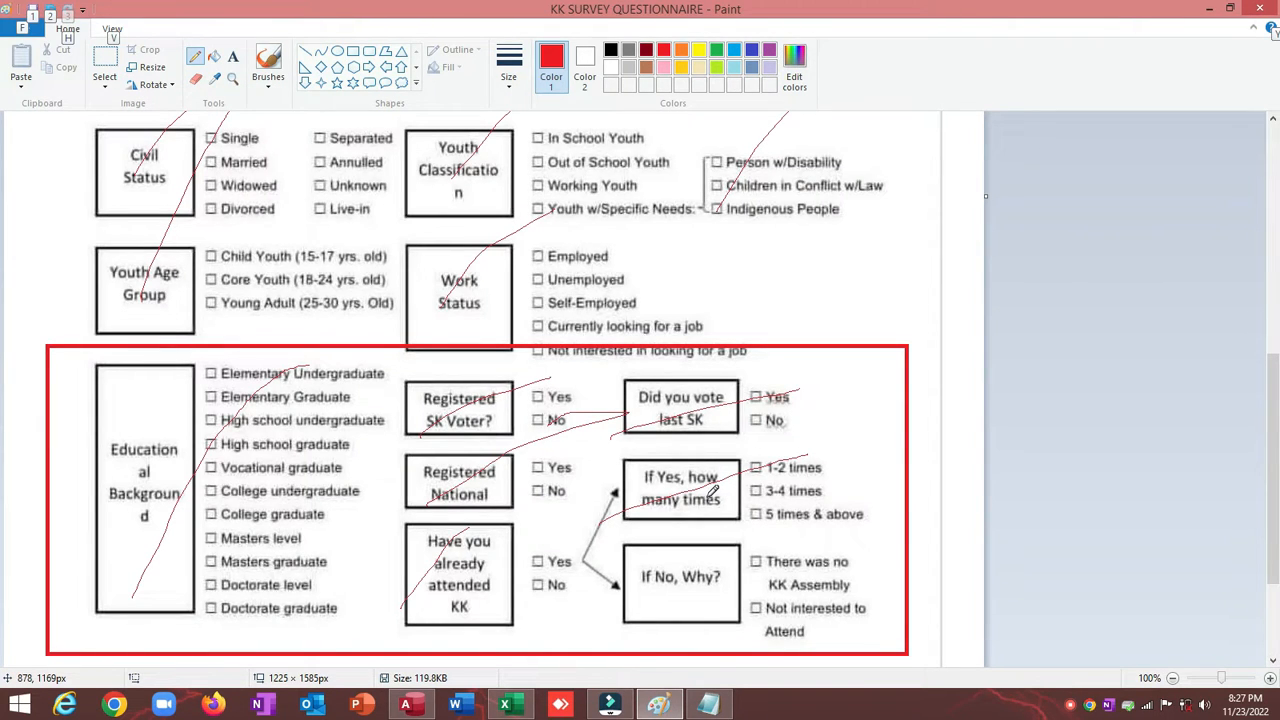
key(alt+Tab)
text(T)
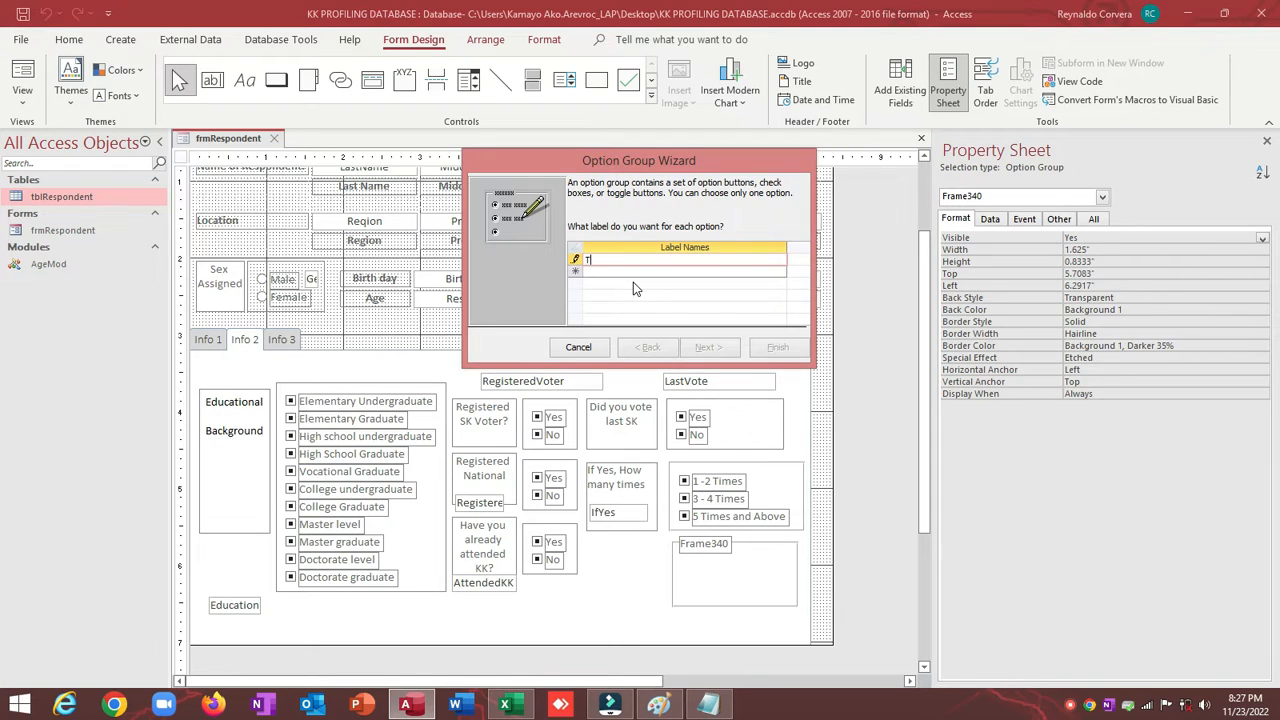
text(here was no KK Assembly)
Enter "Not intered to attend" as the option group's second label, checking the wording against the questionnaire
key(alt+Tab)
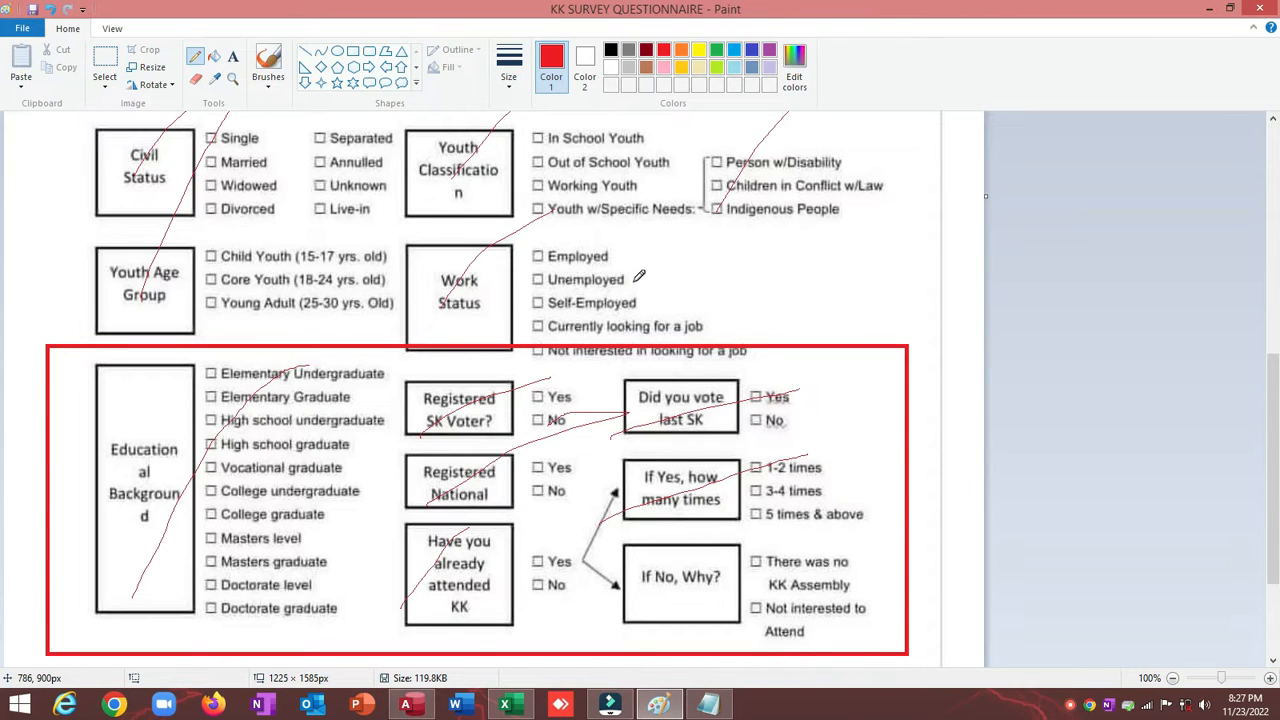
key(alt+Tab)
text(No)
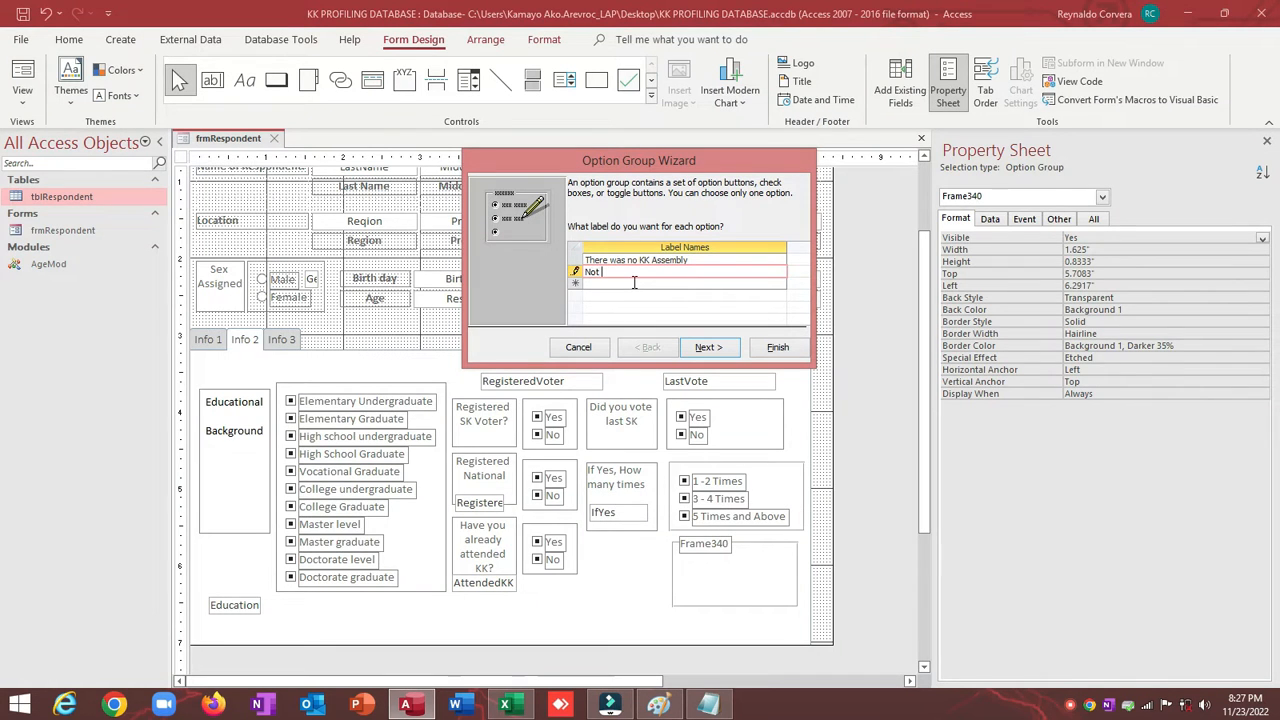
text(t)
key(alt+Tab)
key(alt+Tab)
text(in)
key(alt+Tab)
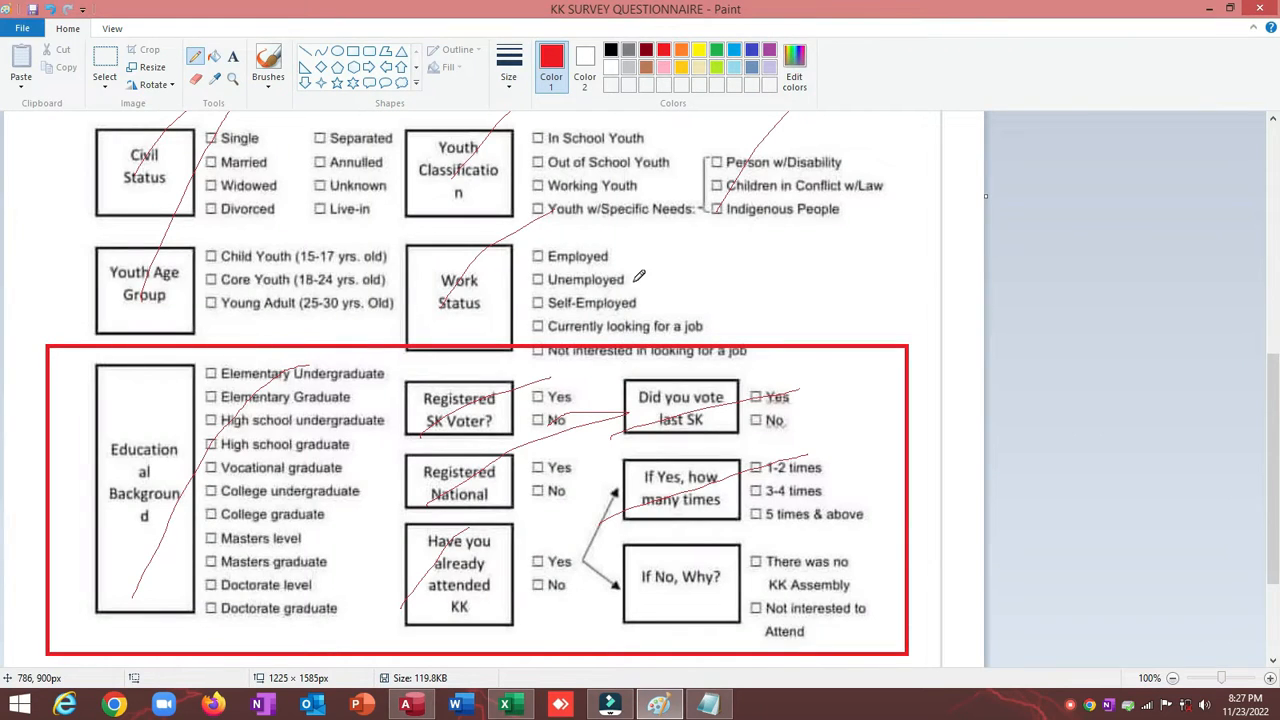
key(alt+Tab)
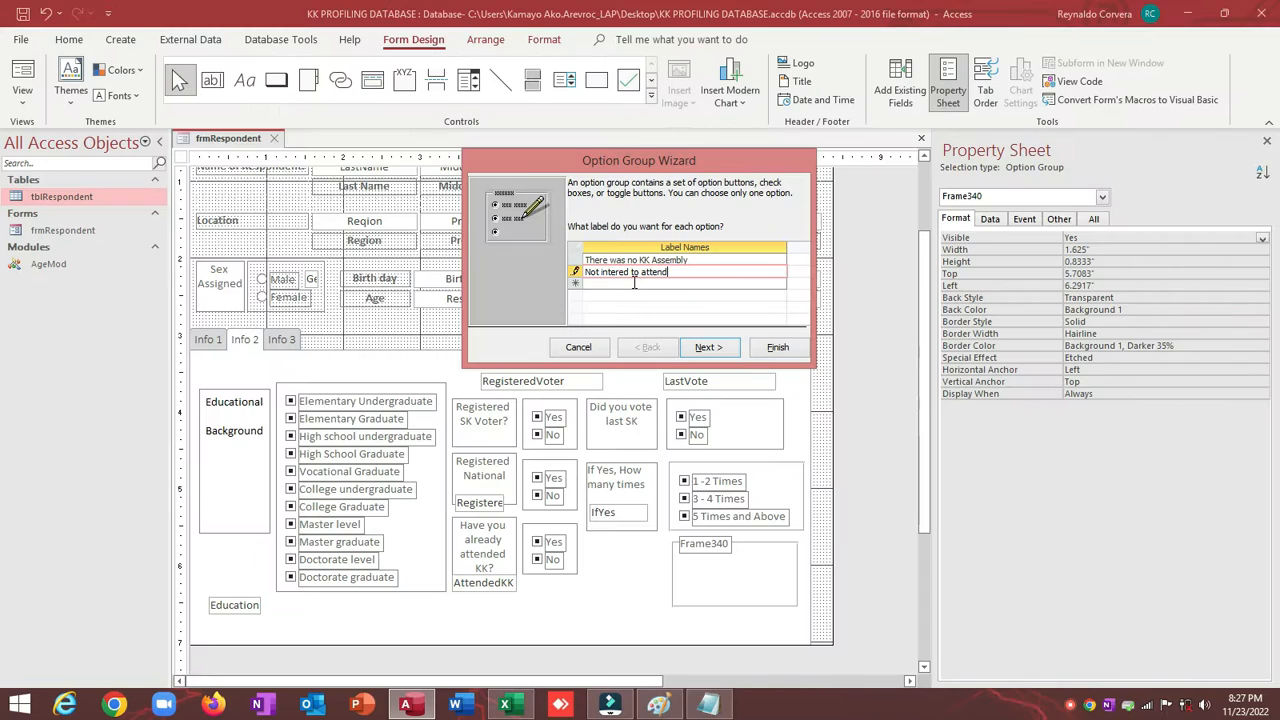
Give the option group no default choice and store its selected value in the NoID field
click(708, 347)
click(630, 245)
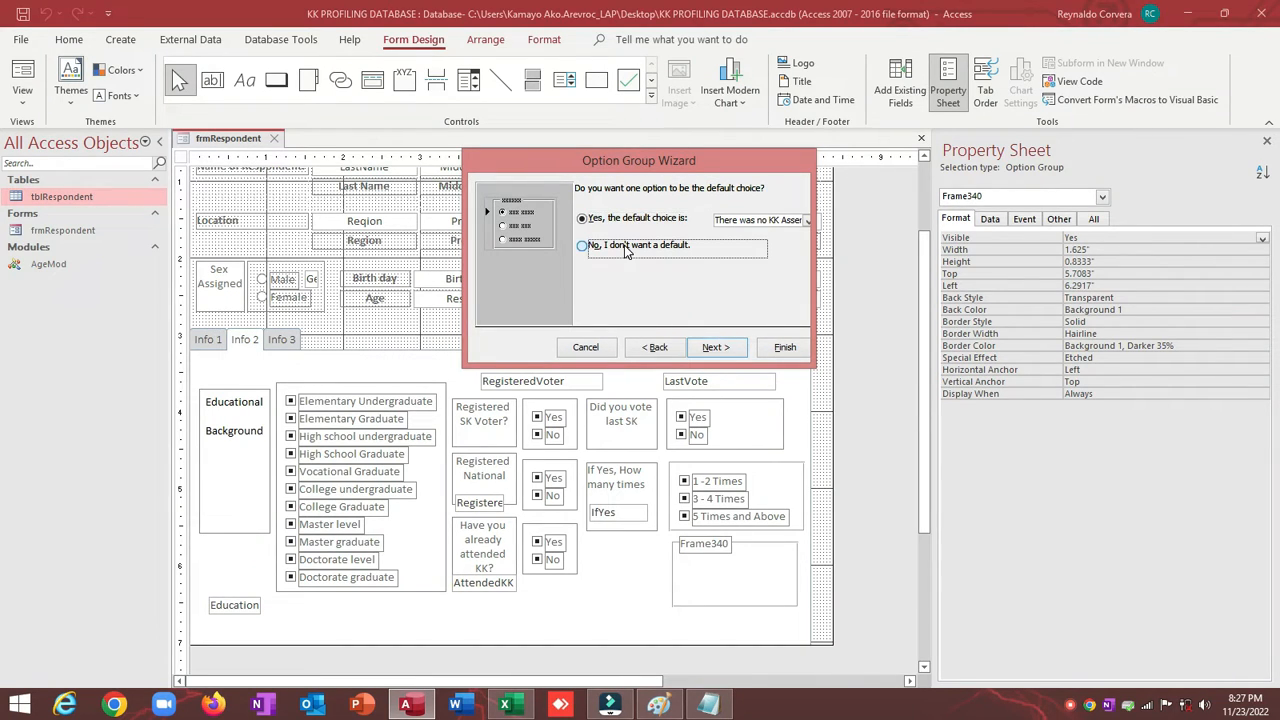
click(708, 347)
click(708, 347)
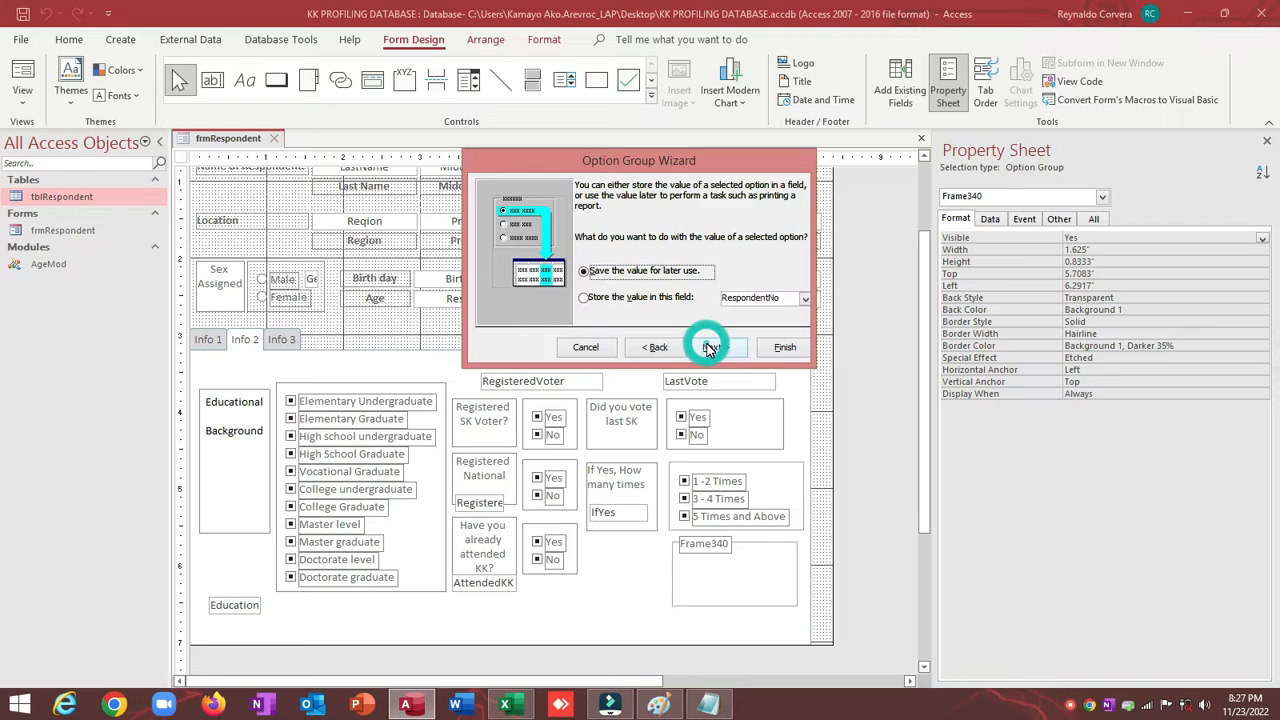
click(641, 298)
click(805, 298)
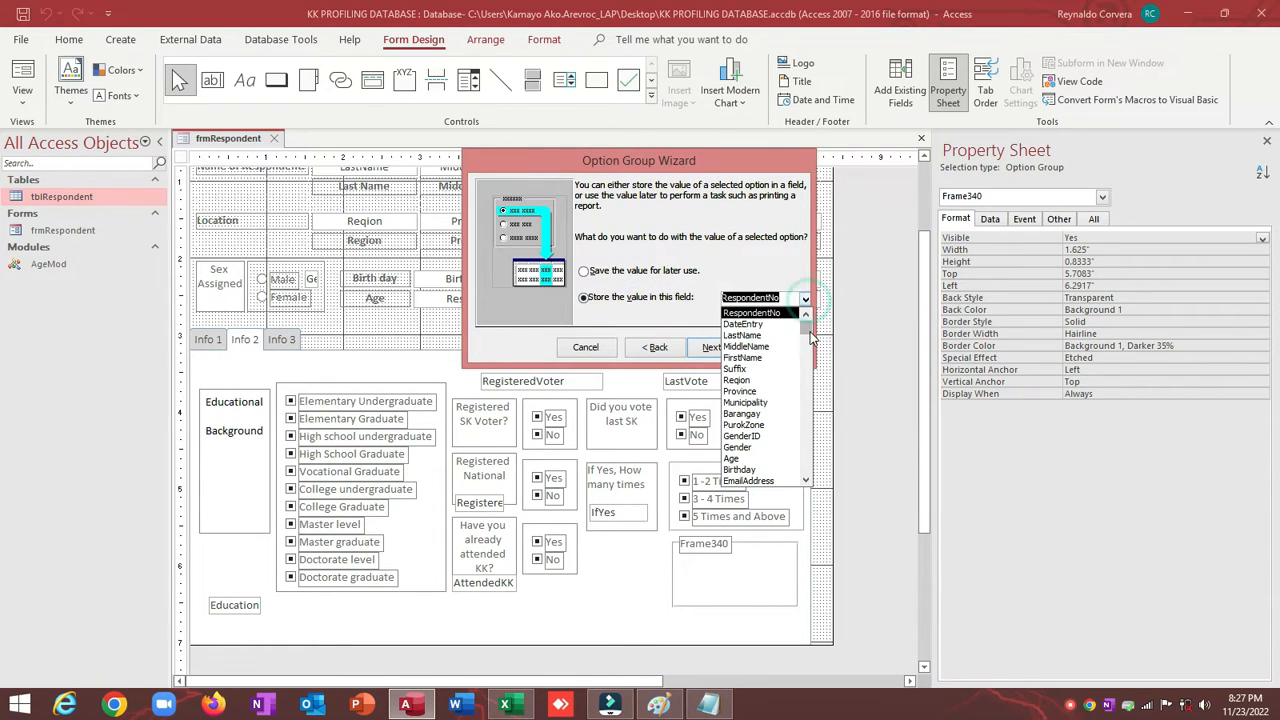
drag(808, 332, 808, 470)
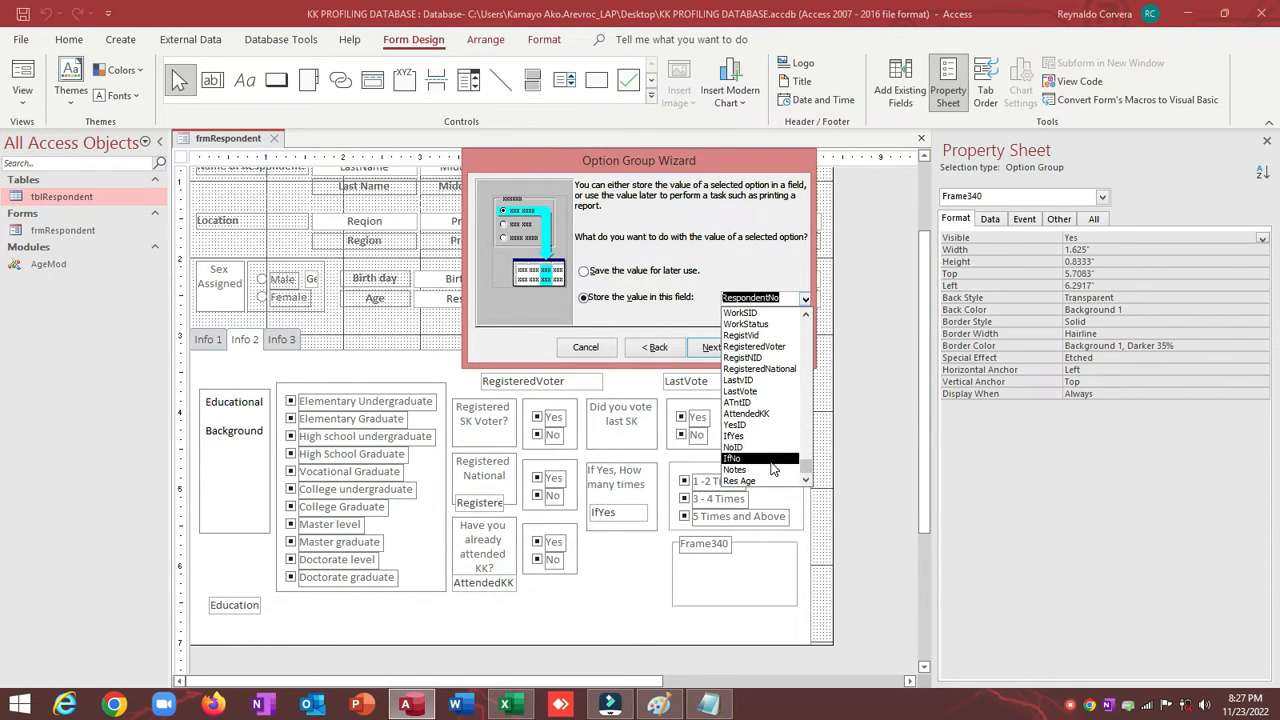
click(744, 451)
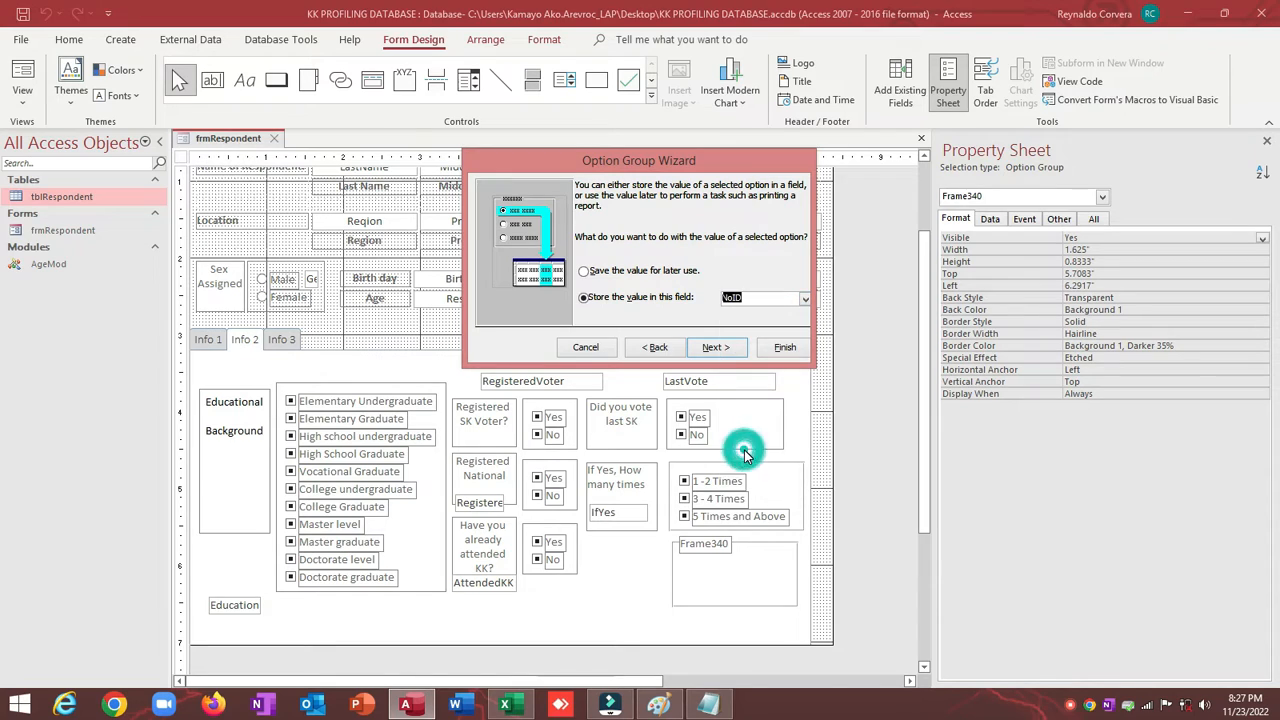
Use check boxes for the options, caption the group "If no, Why?" as in the questionnaire, and finish the wizard
click(720, 347)
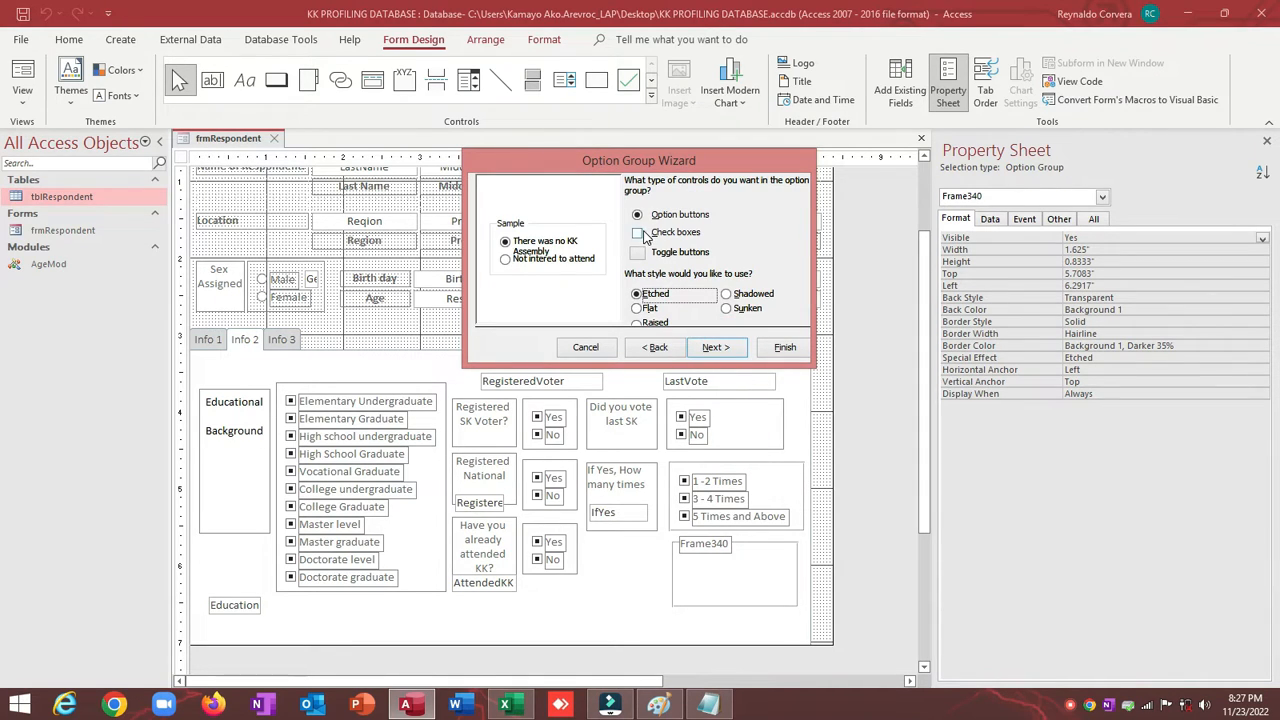
click(640, 233)
click(716, 347)
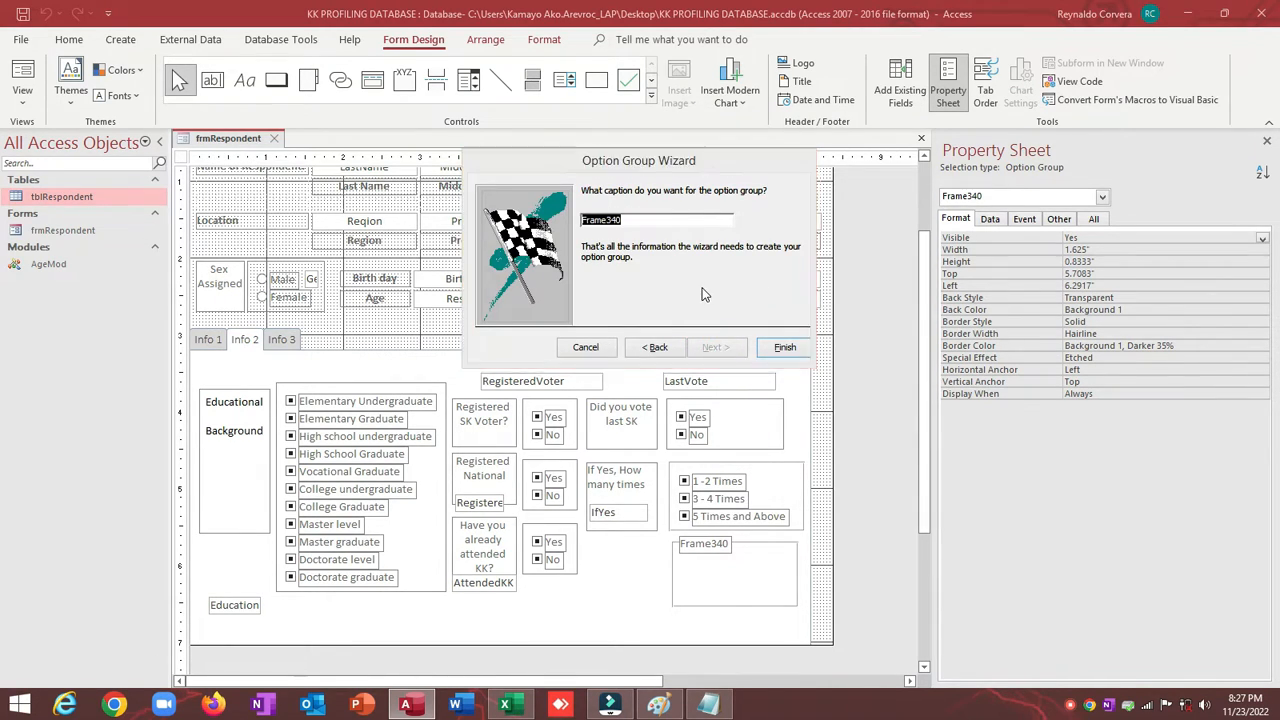
key(alt+Tab)
key(alt+Tab)
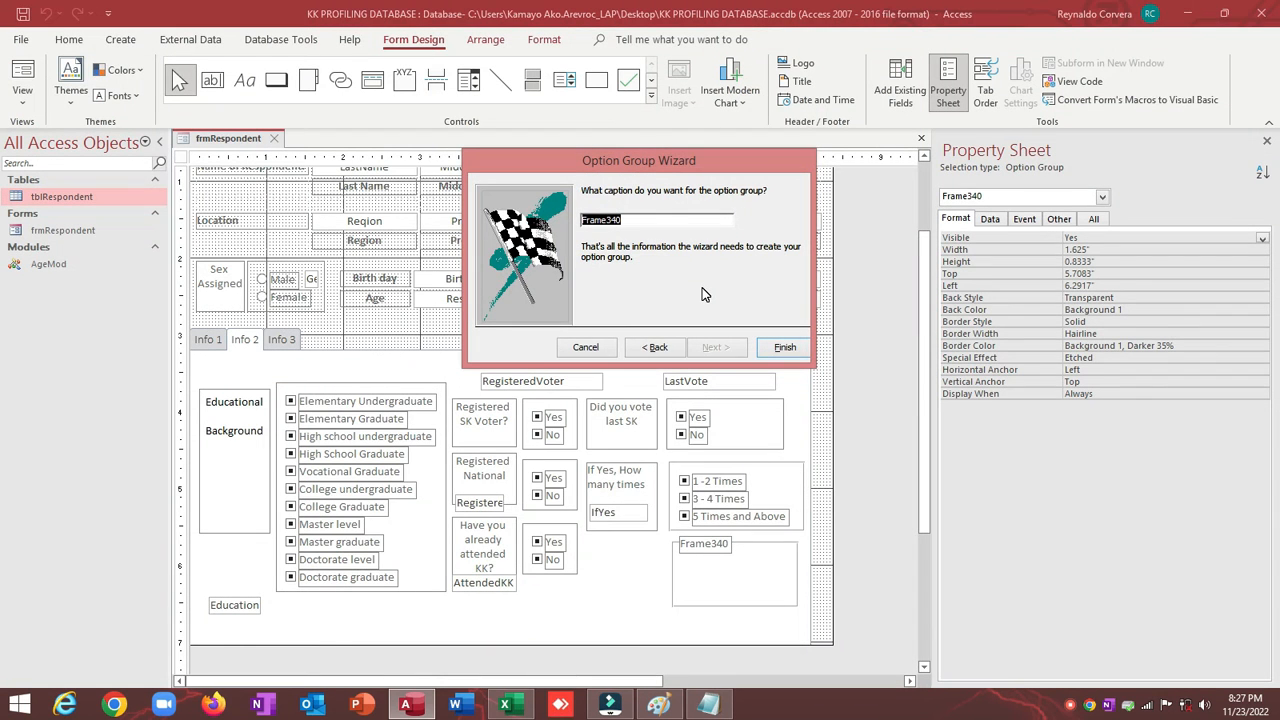
key(BackSpace)
text(If no)
key(alt+Tab)
key(alt+Tab)
text(, Why?)
click(781, 348)
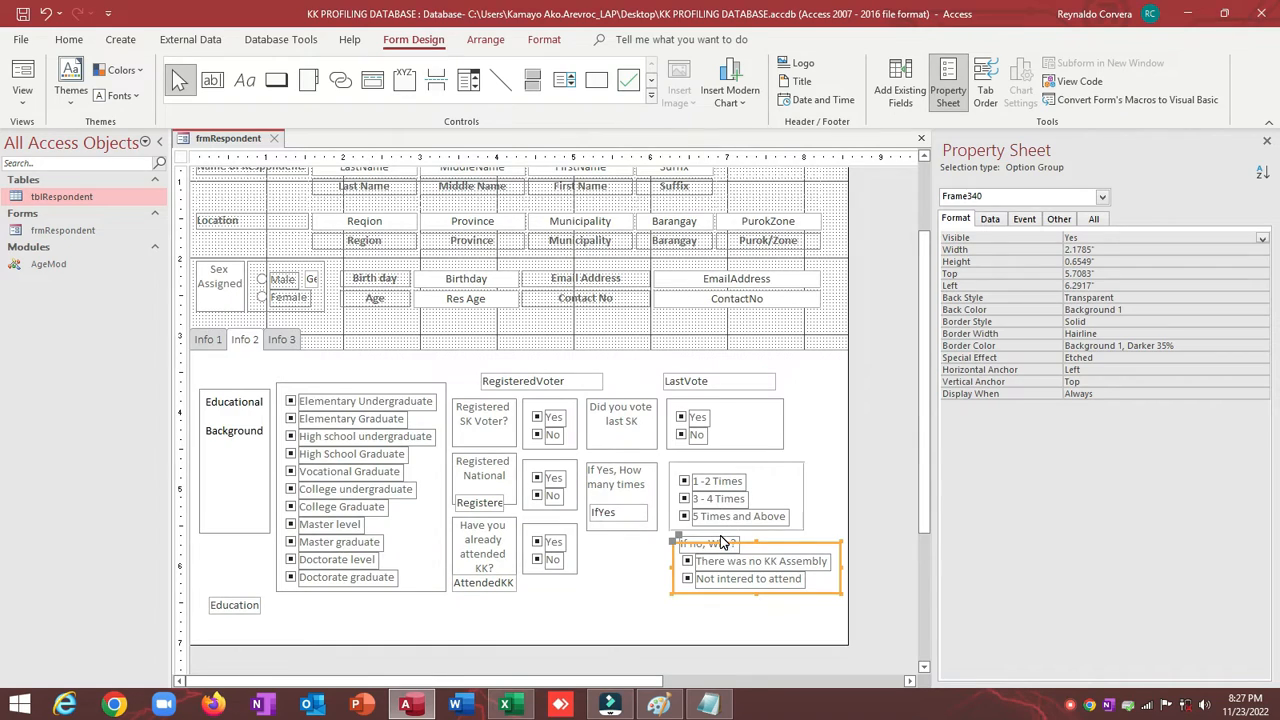
Left-align the "If no, Why?" label with the "If Yes, How many times" label and size both to the widest
click(720, 538)
shift+click(623, 530)
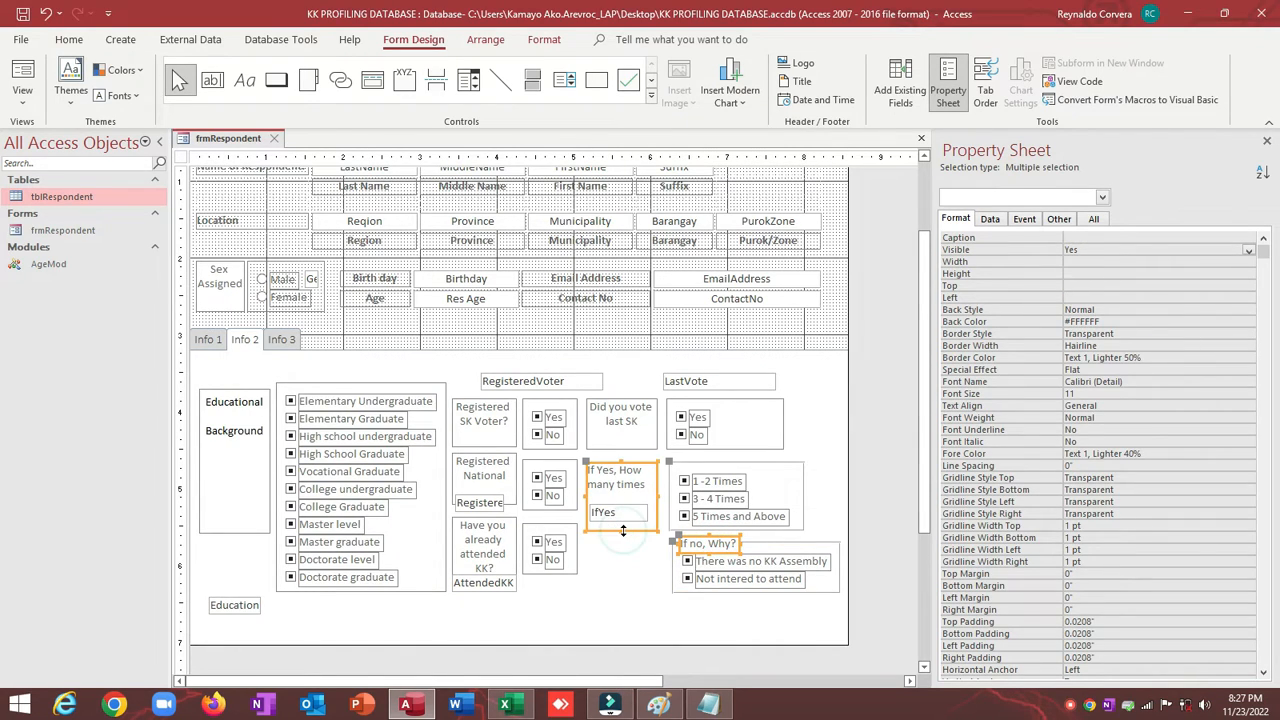
right_click(623, 530)
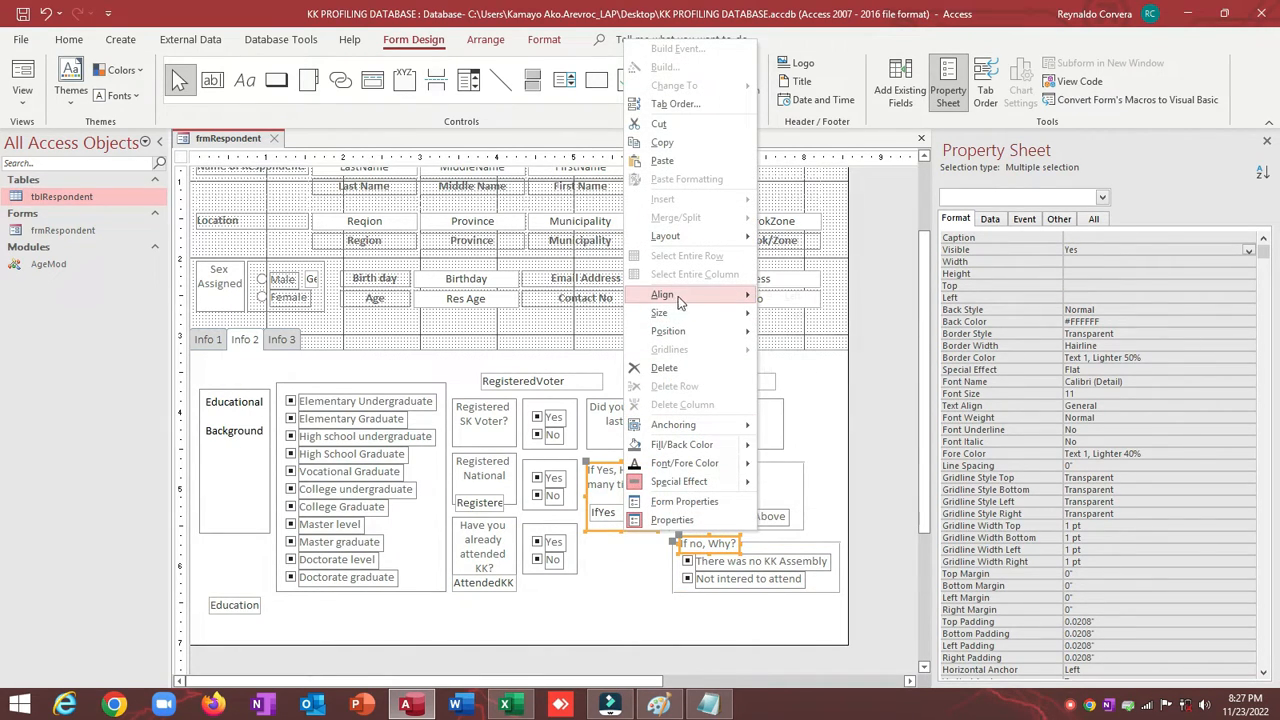
mouse_move(678, 300)
click(773, 296)
right_click(627, 545)
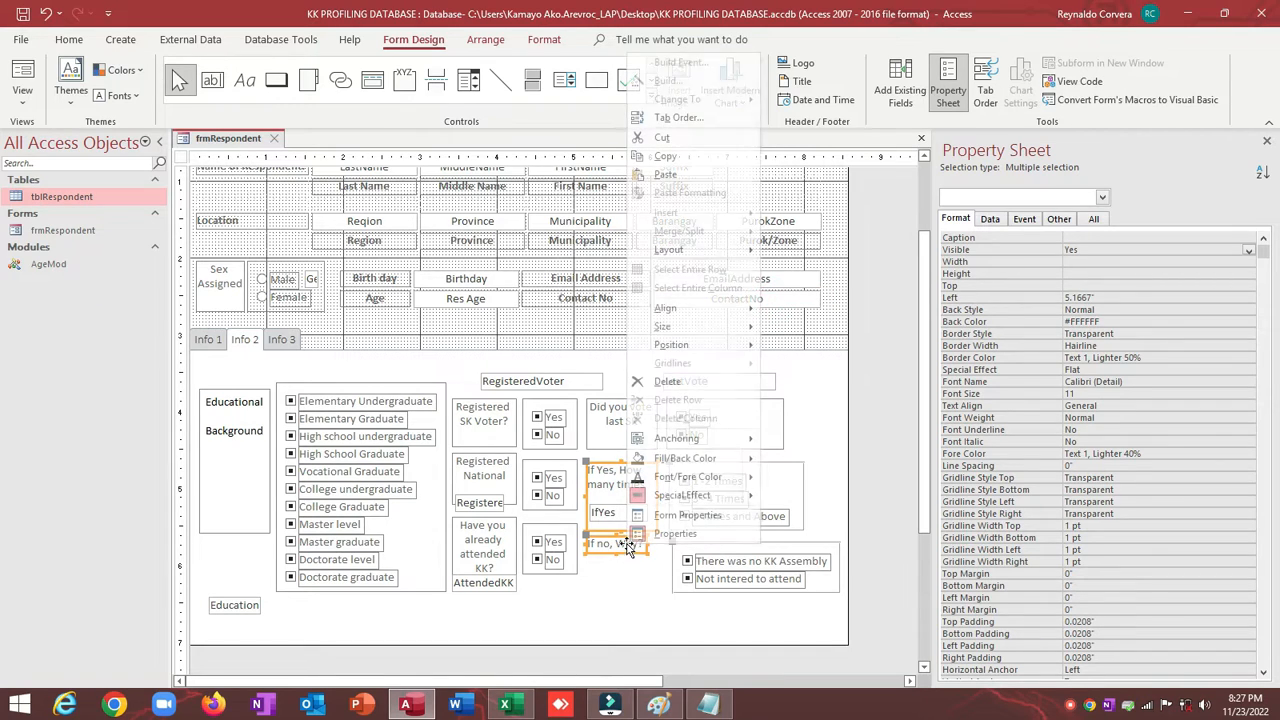
mouse_move(690, 326)
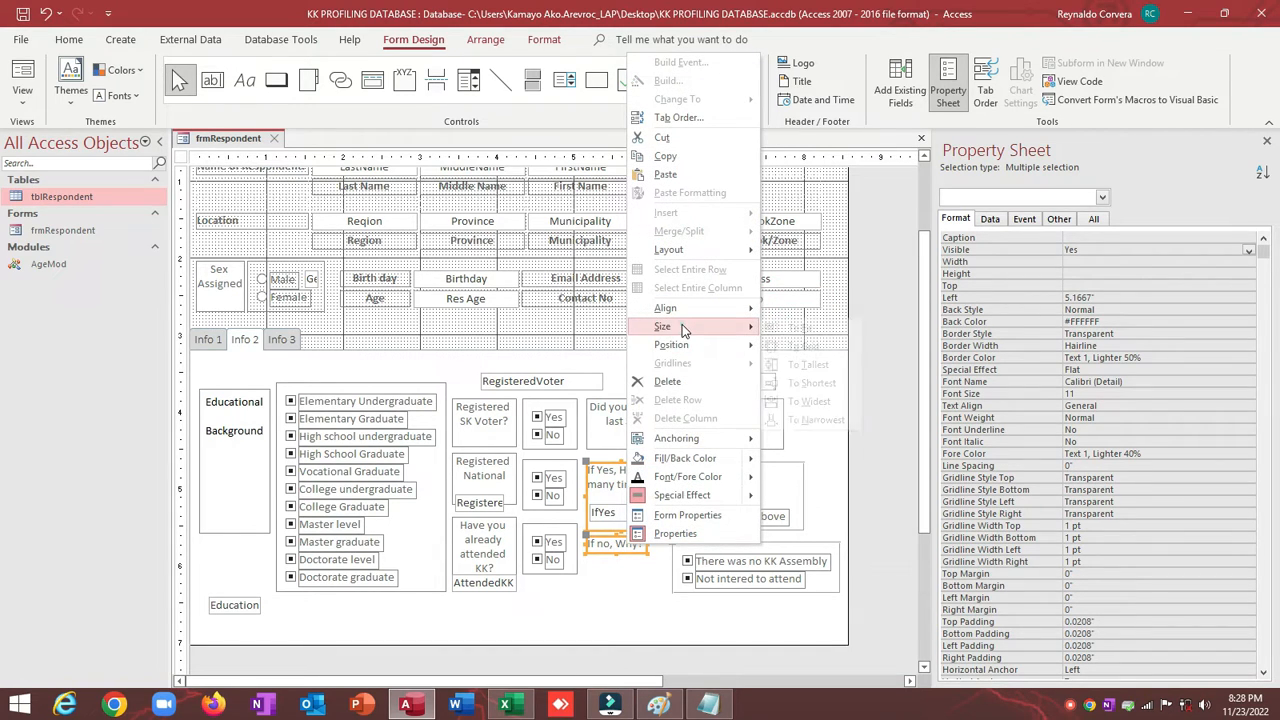
click(823, 420)
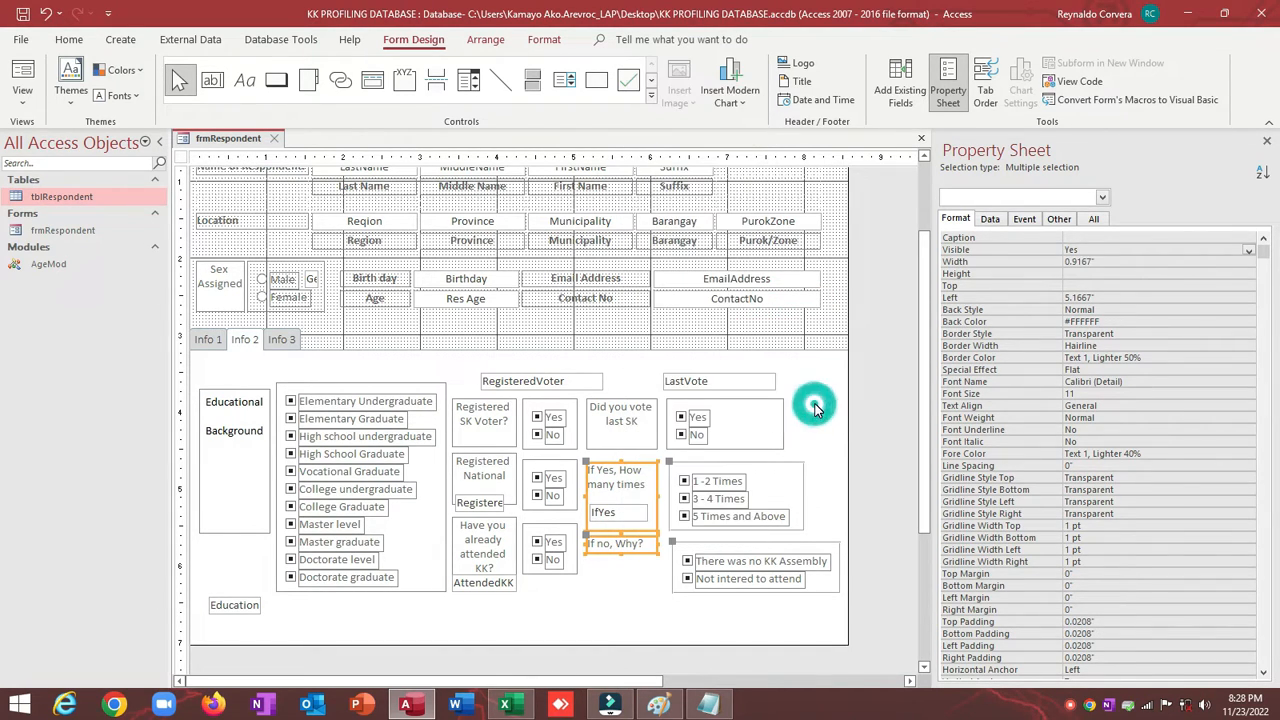
Align the "If no, Why?" label with the top edge of its check-box option group
shift+click(690, 590)
right_click(647, 550)
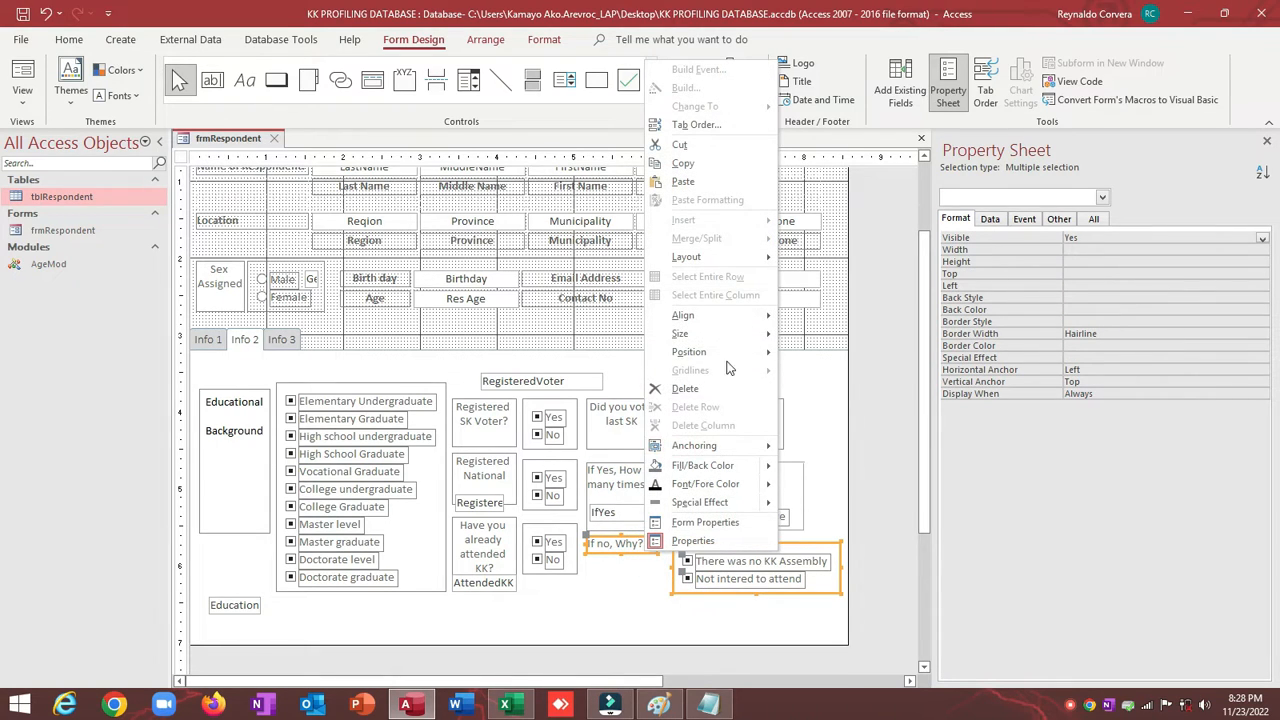
mouse_move(729, 320)
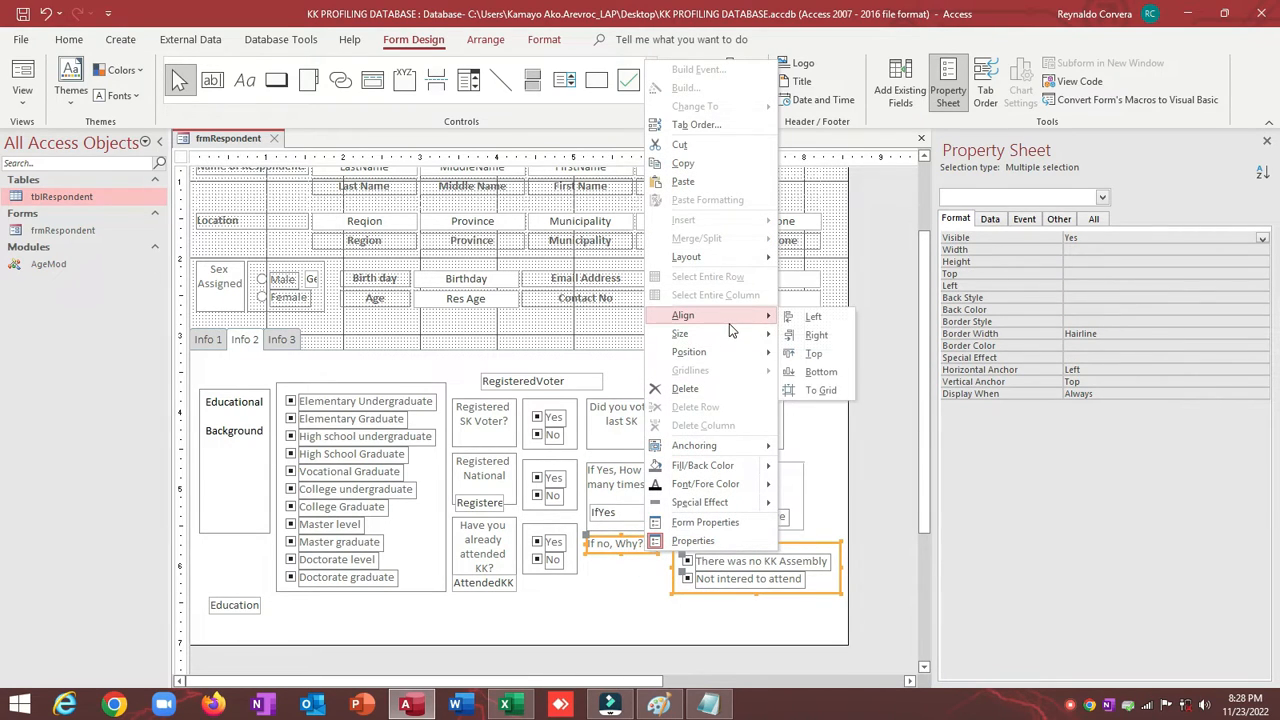
click(814, 372)
right_click(683, 546)
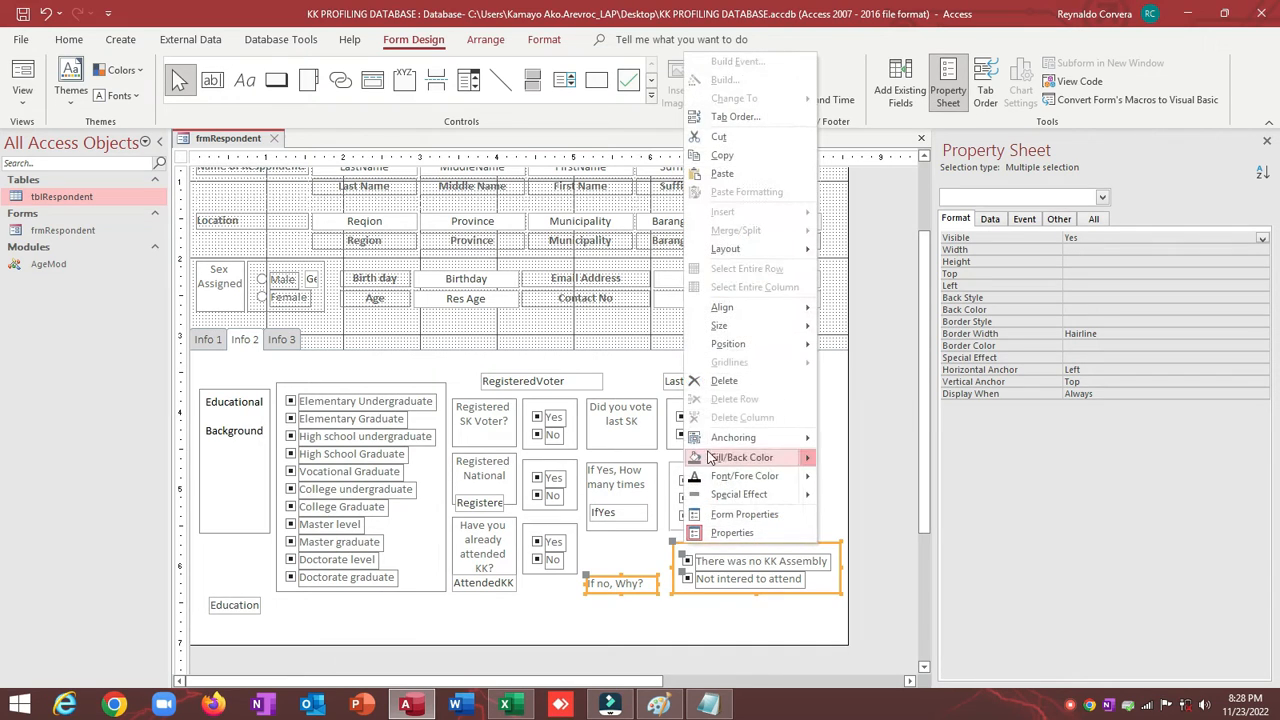
mouse_move(754, 313)
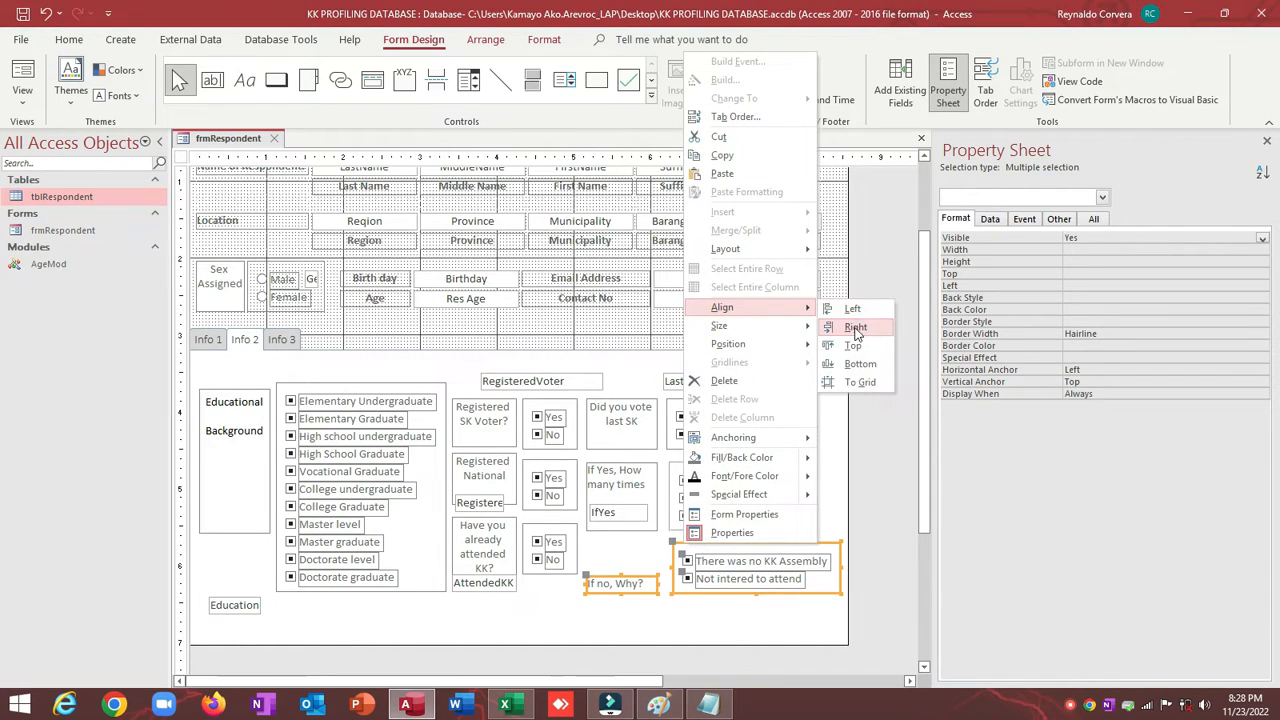
click(853, 348)
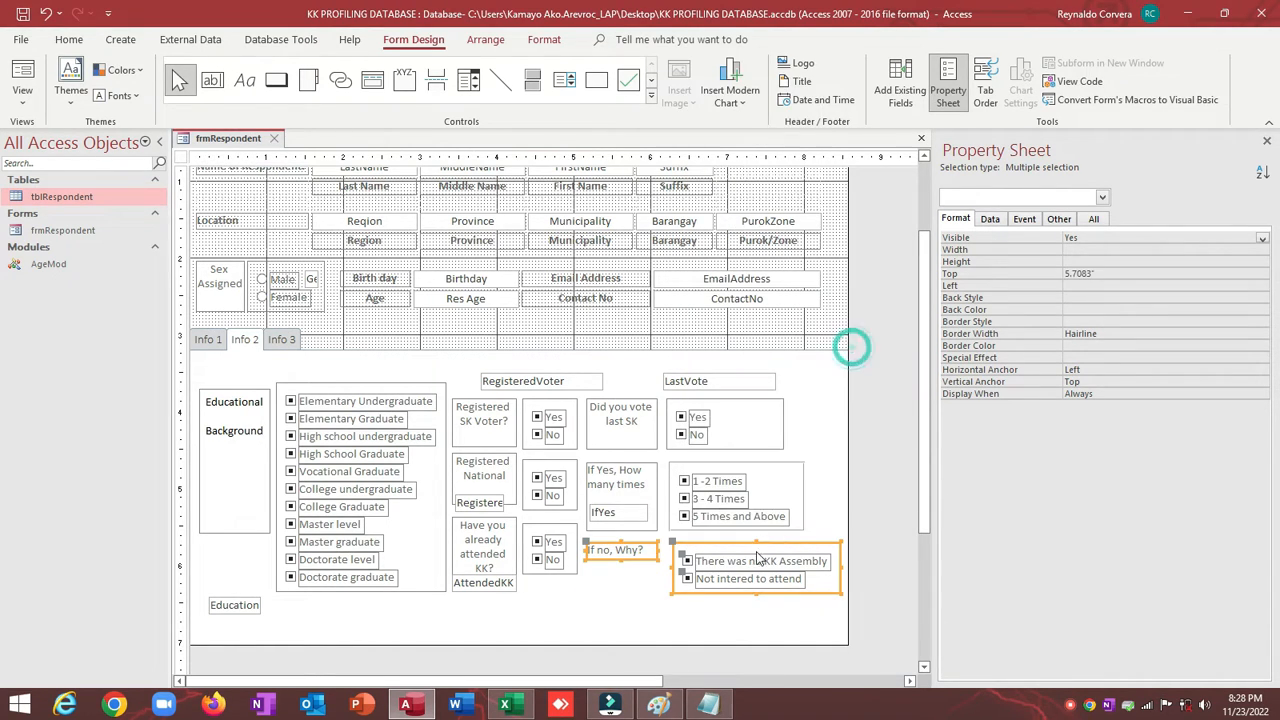
Size the "If no, Why?" label and its check-box option group to the tallest
right_click(651, 553)
mouse_move(697, 338)
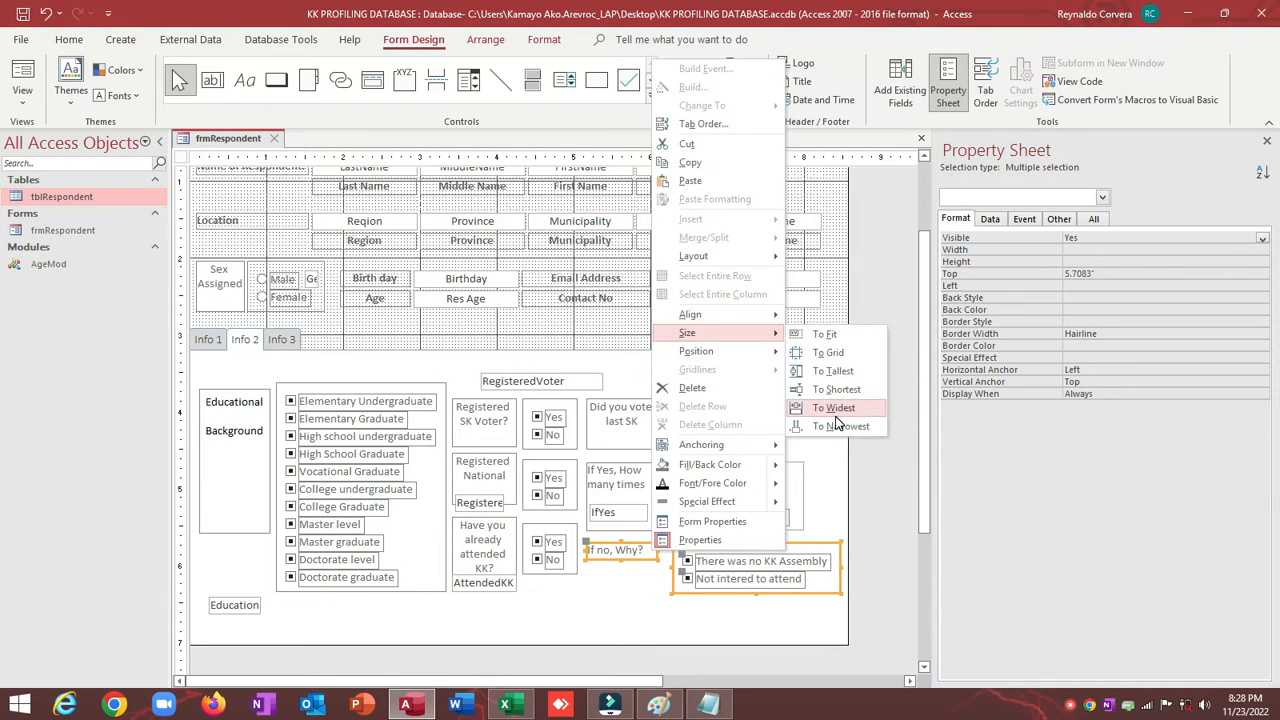
click(833, 370)
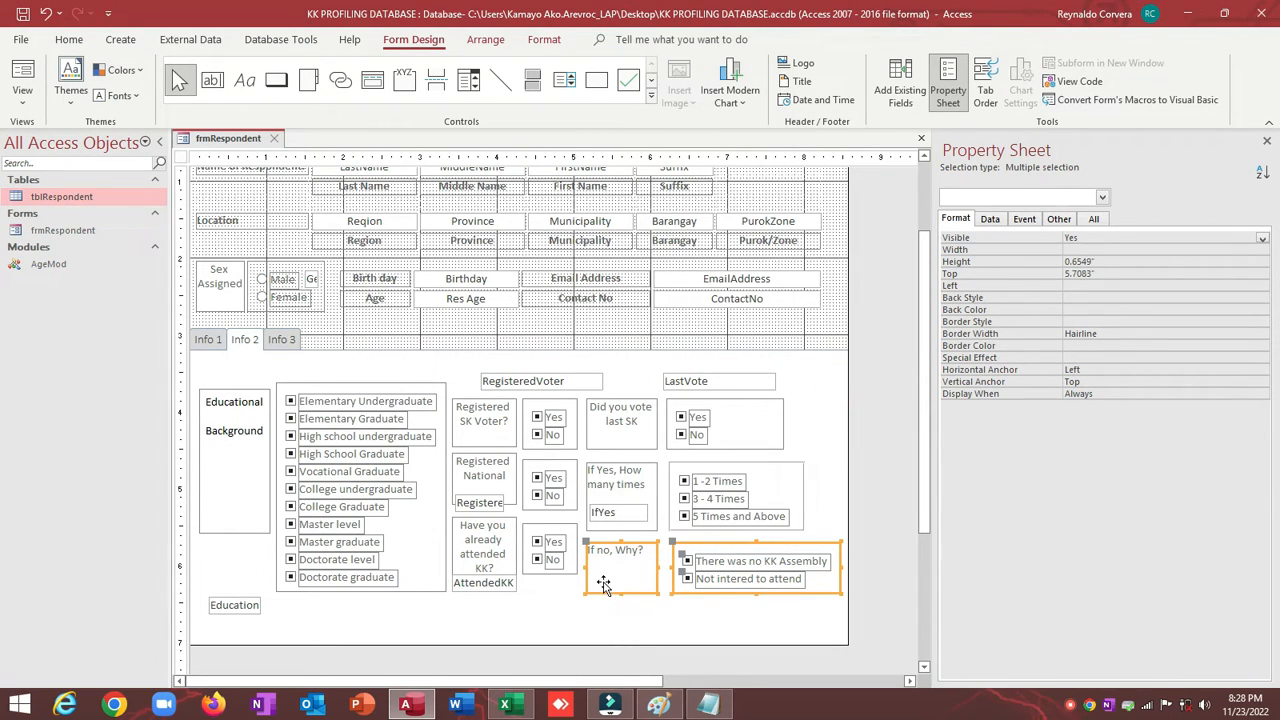
click(632, 602)
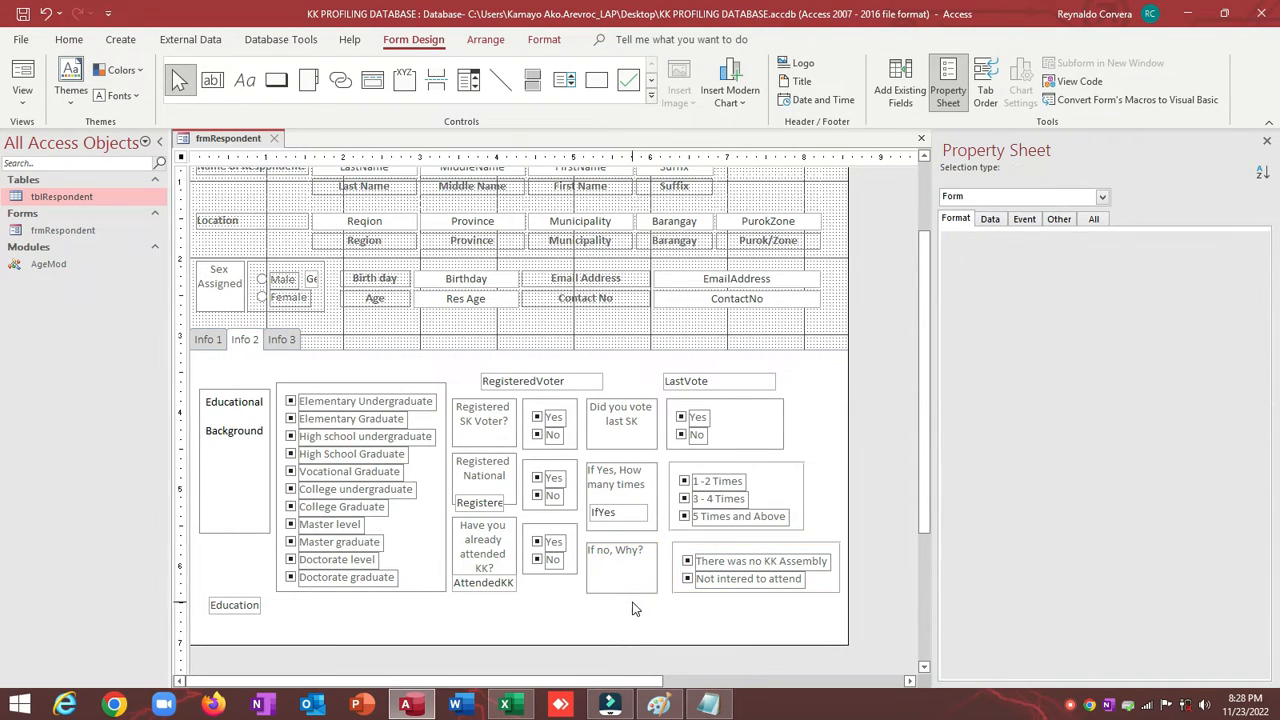
Set the border style of the "If Yes" and "If no" check-box option groups to Transparent
click(713, 529)
shift+click(700, 548)
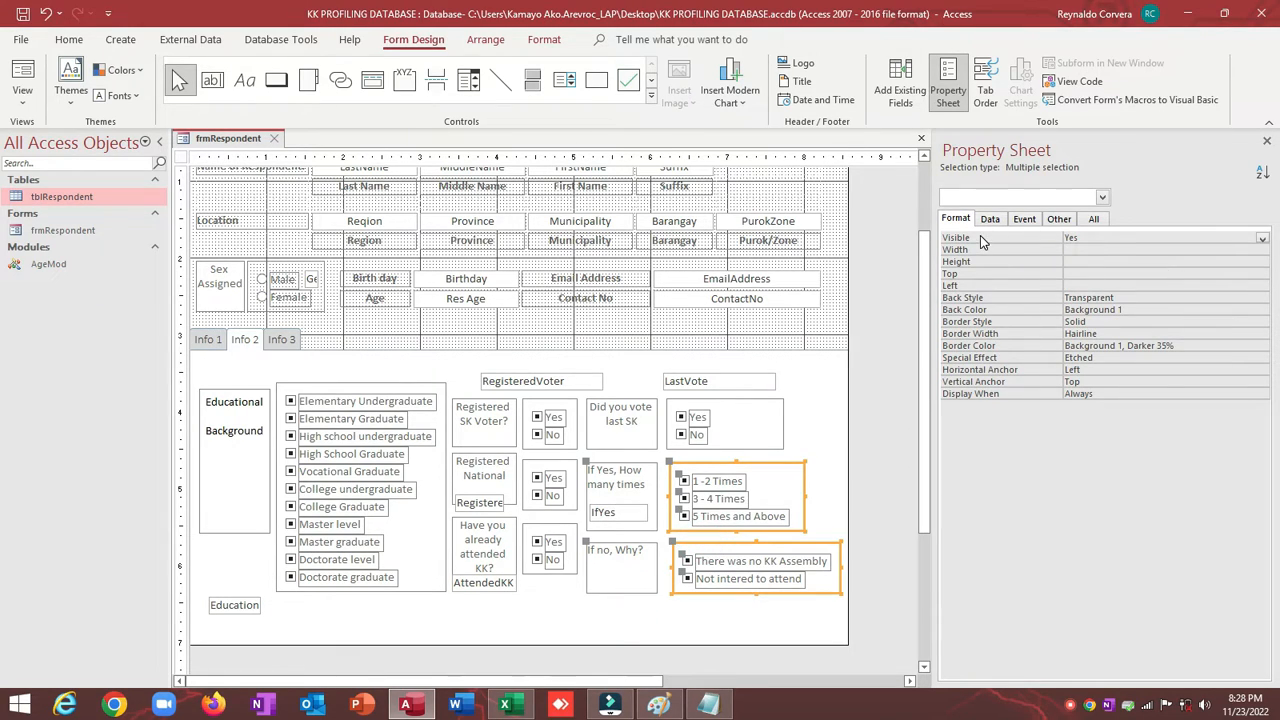
click(962, 321)
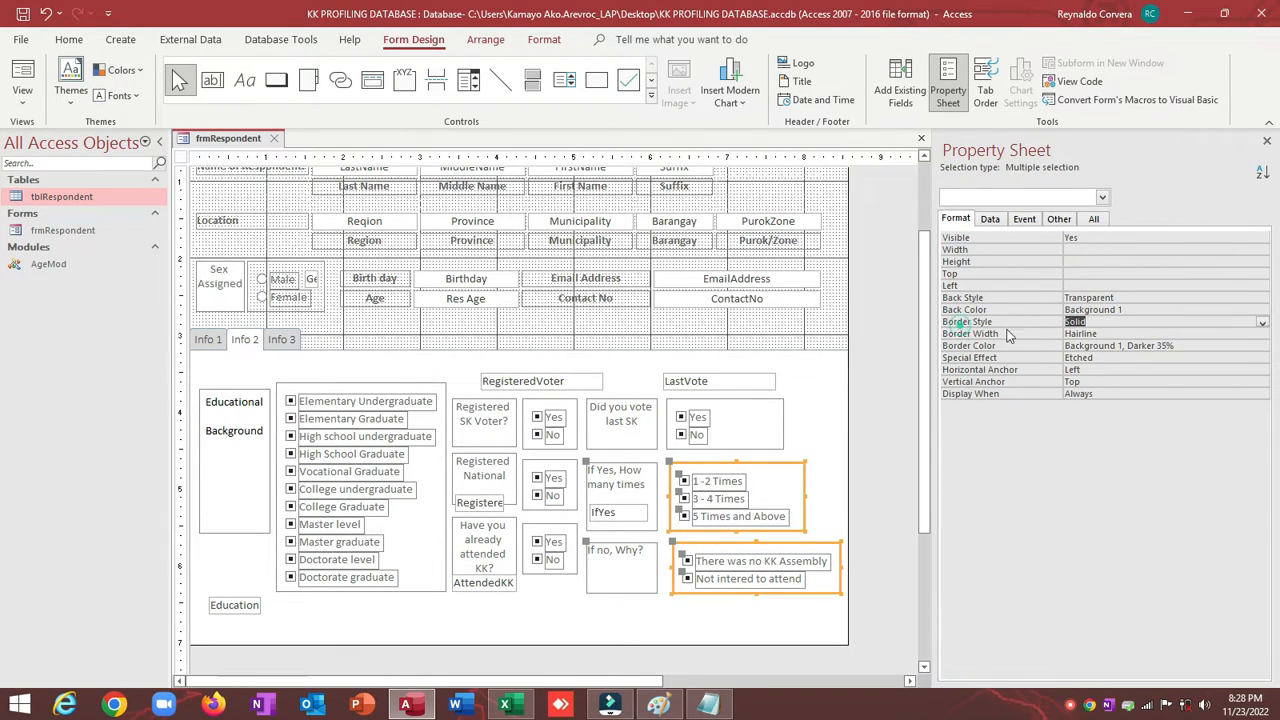
click(1262, 322)
click(1226, 334)
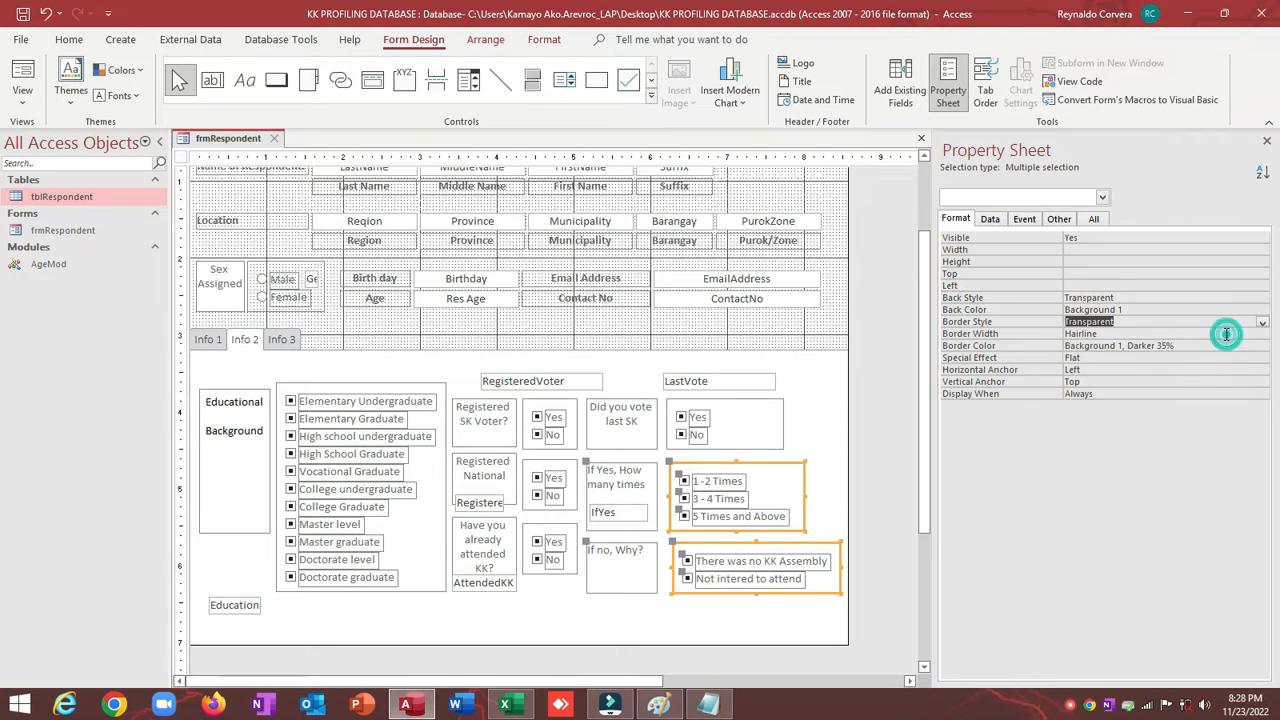
Set the border style of the "If Yes, How many times" and "If no, Why?" labels to Solid
click(640, 562)
shift+click(655, 517)
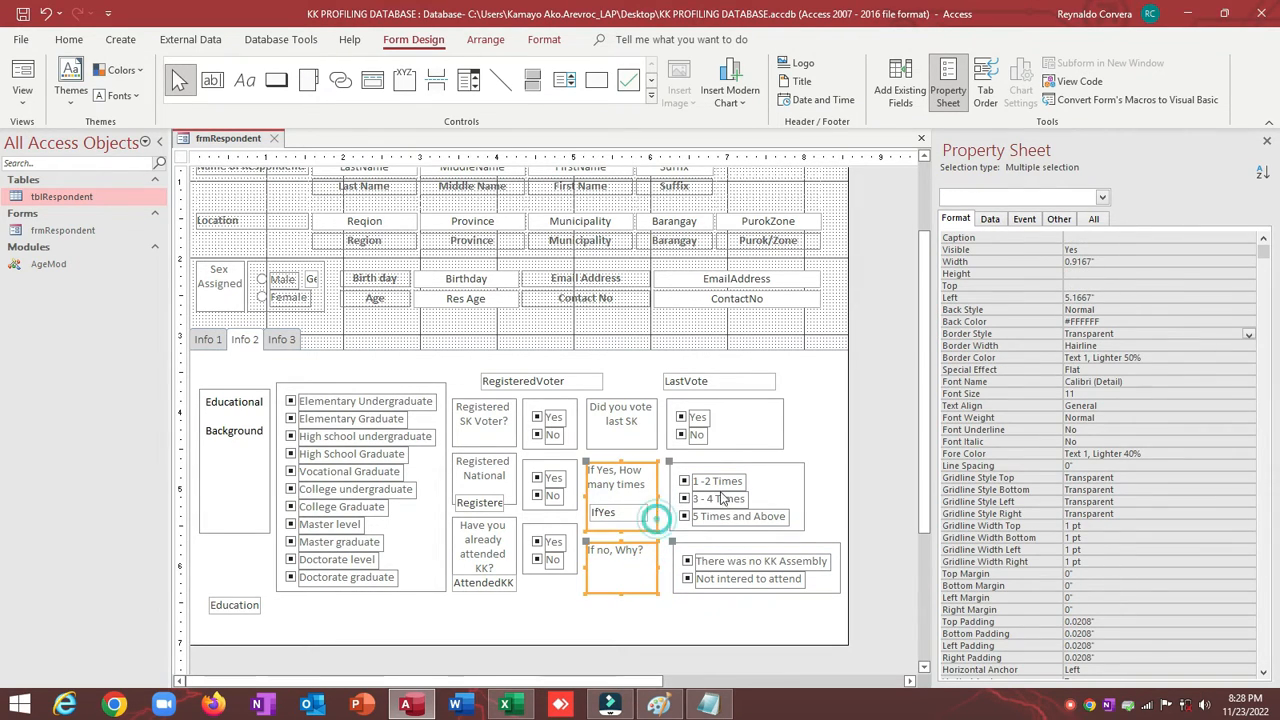
click(958, 345)
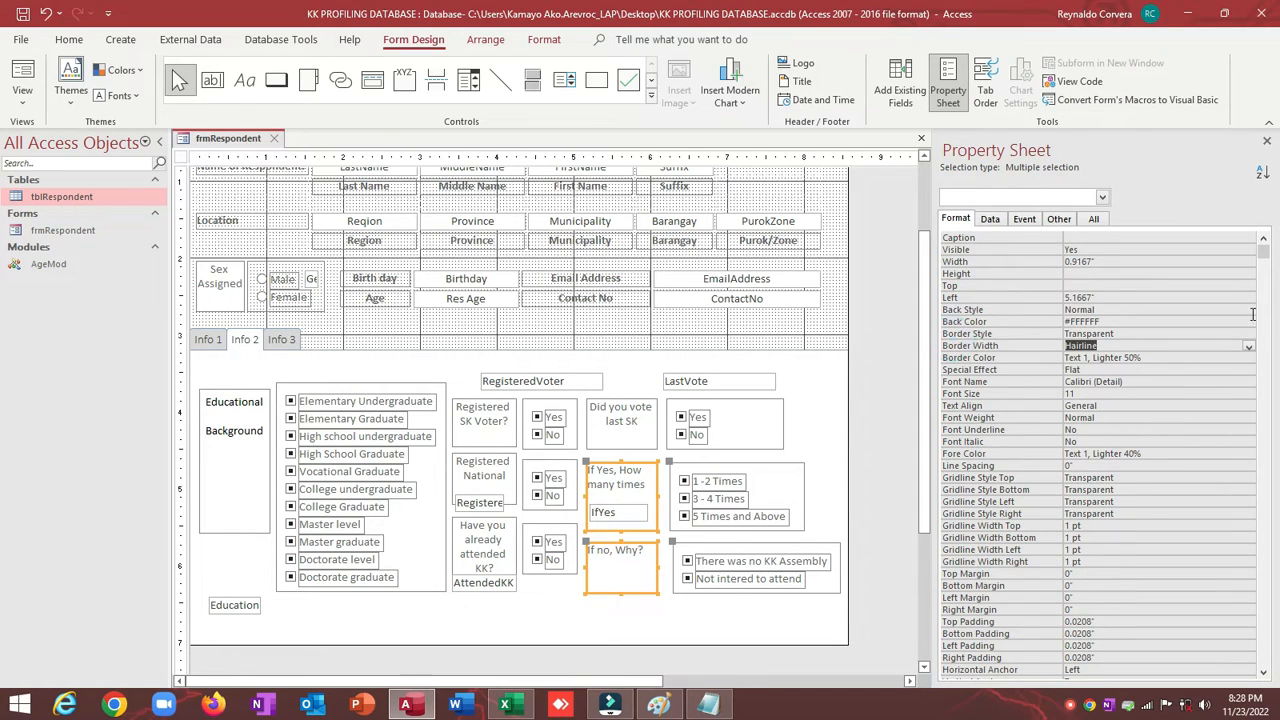
click(1203, 333)
click(1248, 333)
click(1218, 354)
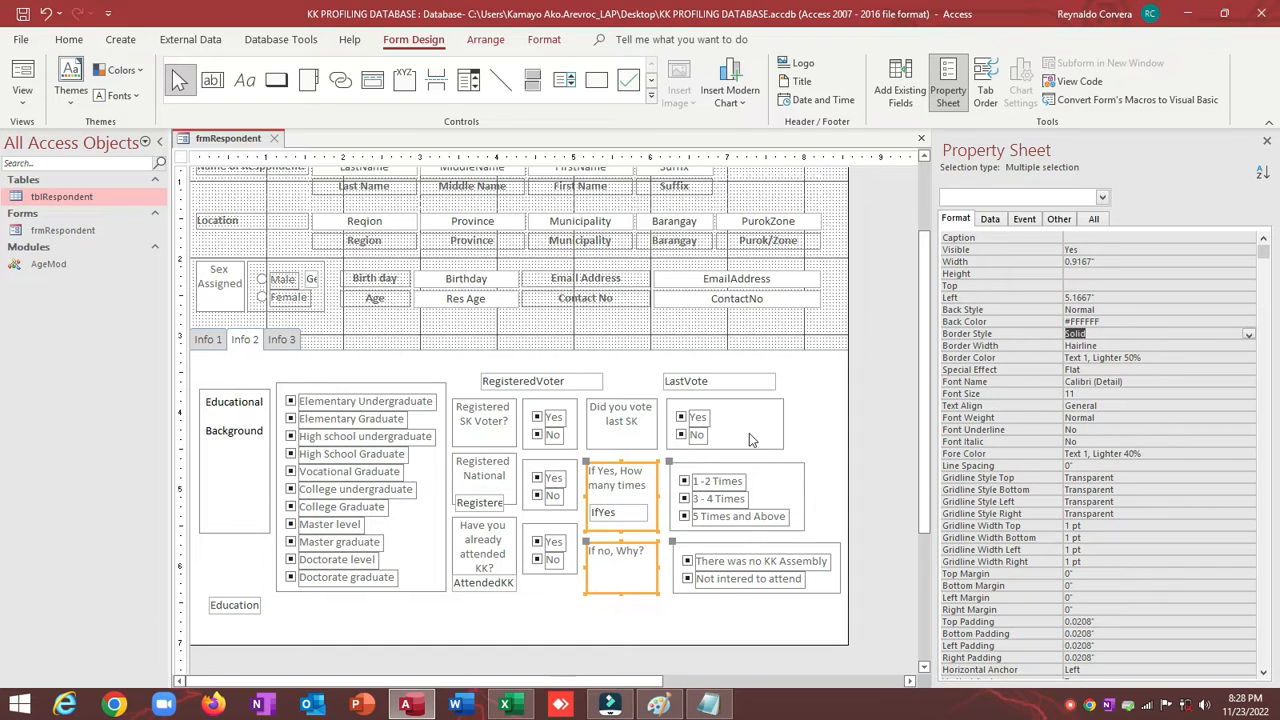
click(730, 404)
click(1031, 222)
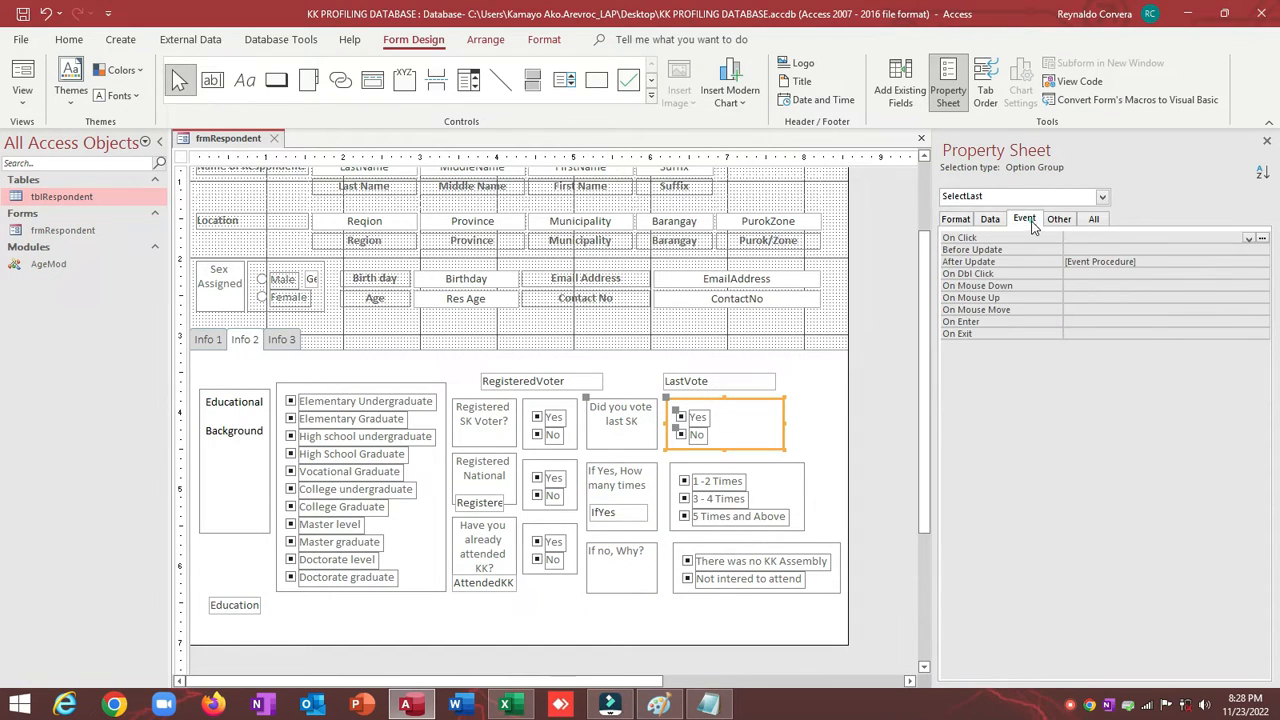
click(1025, 257)
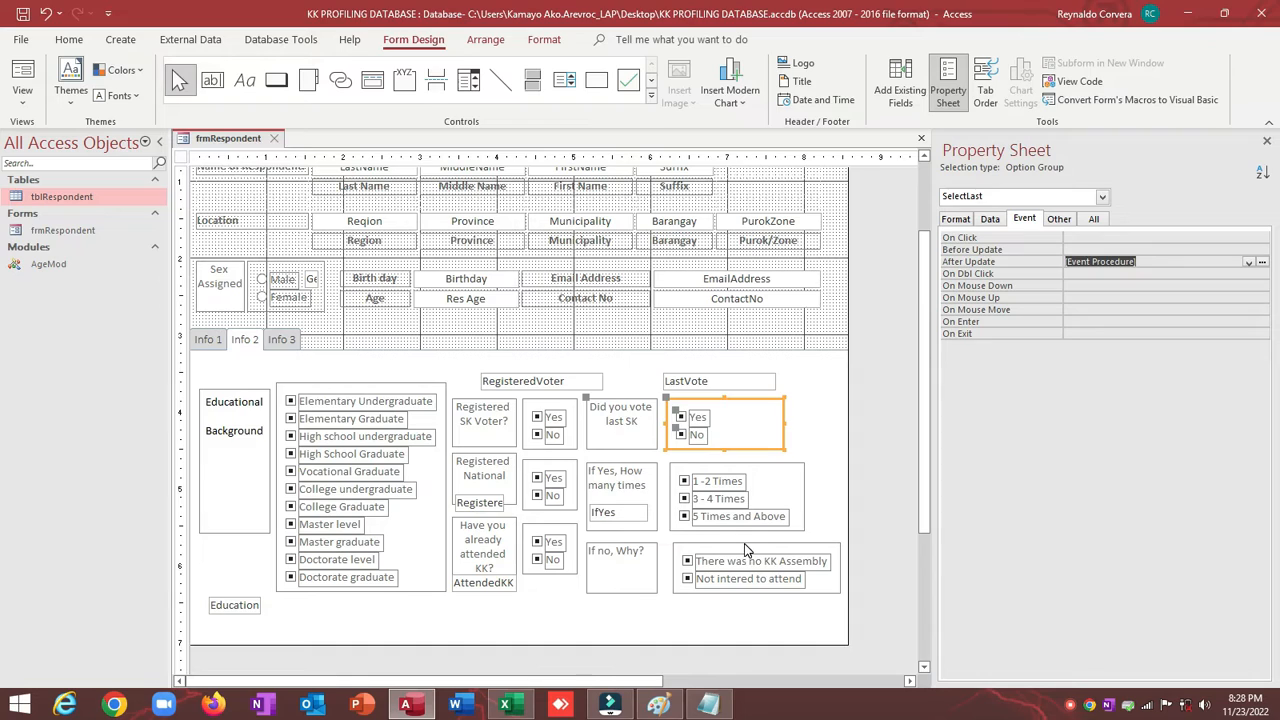
Name the "If no, Why?" check-box option group SelectNo
click(744, 543)
click(1059, 218)
click(1036, 243)
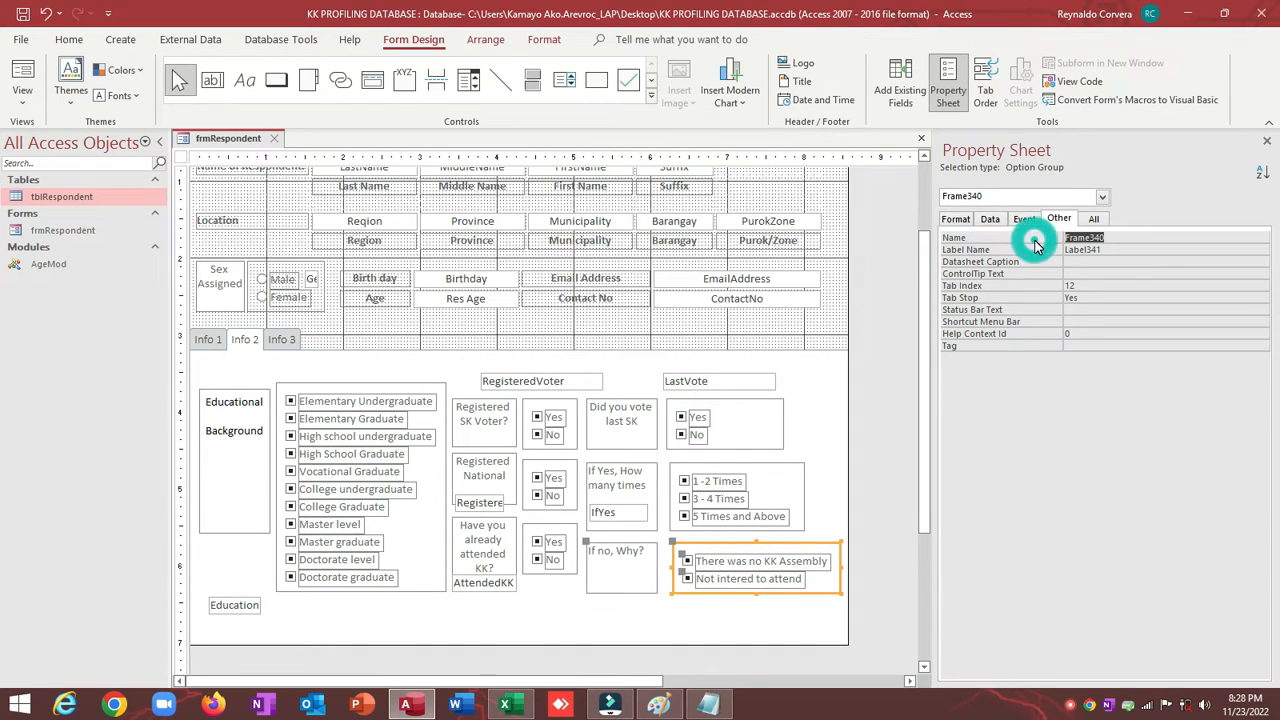
text(Se)
key(BackSpace)
key(BackSpace)
text(lectNo)
key(Return)
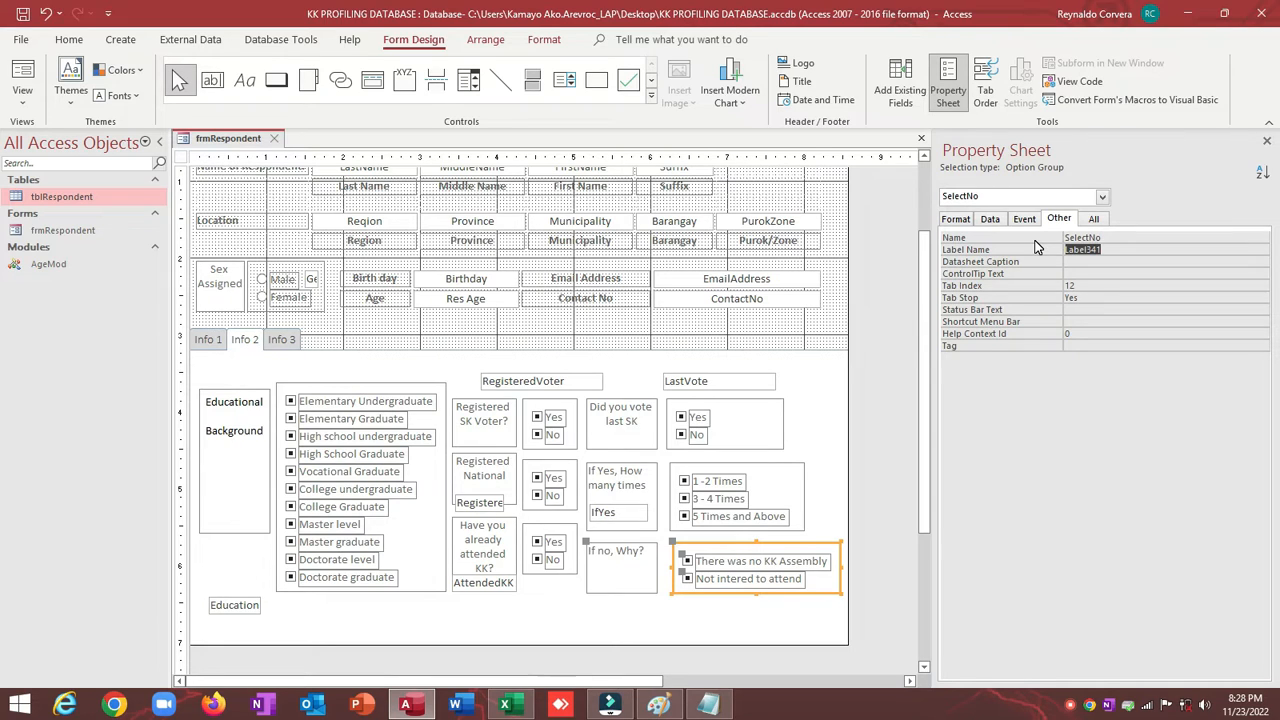
Add the IfNo field as a text box below the "If no, Why?" label and delete its attached label
click(903, 92)
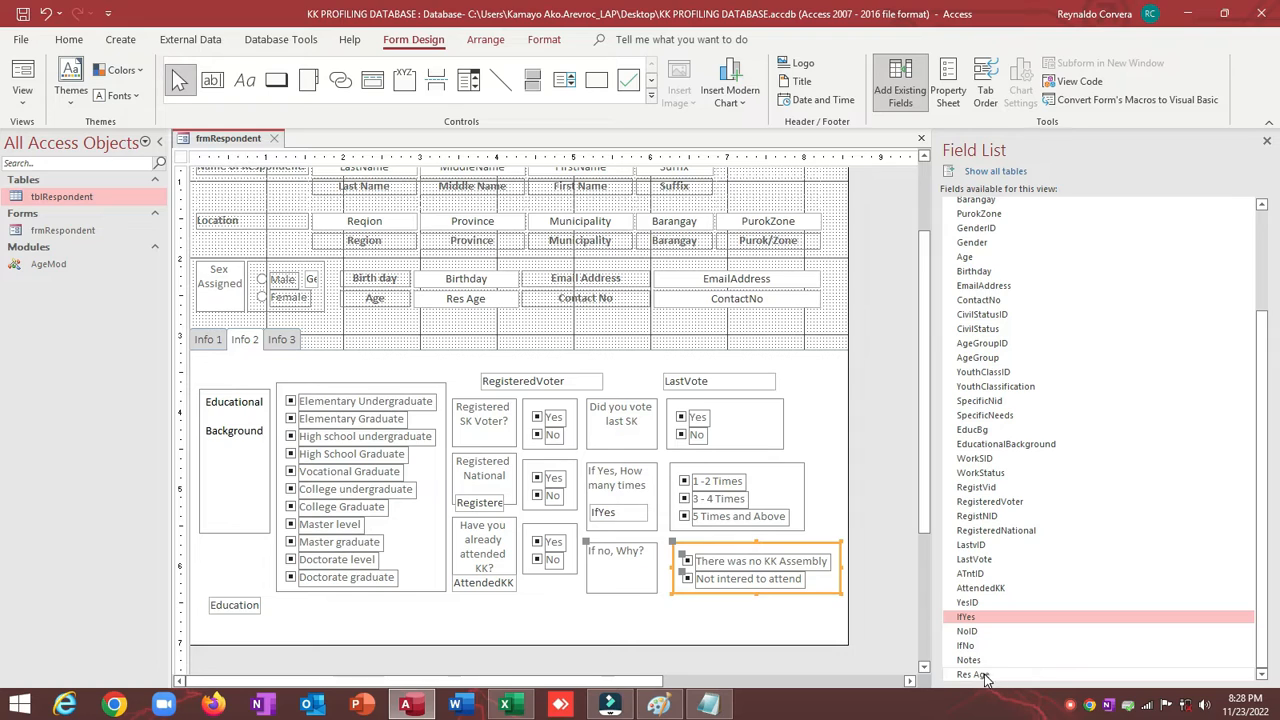
drag(966, 645, 796, 608)
click(538, 617)
key(Delete)
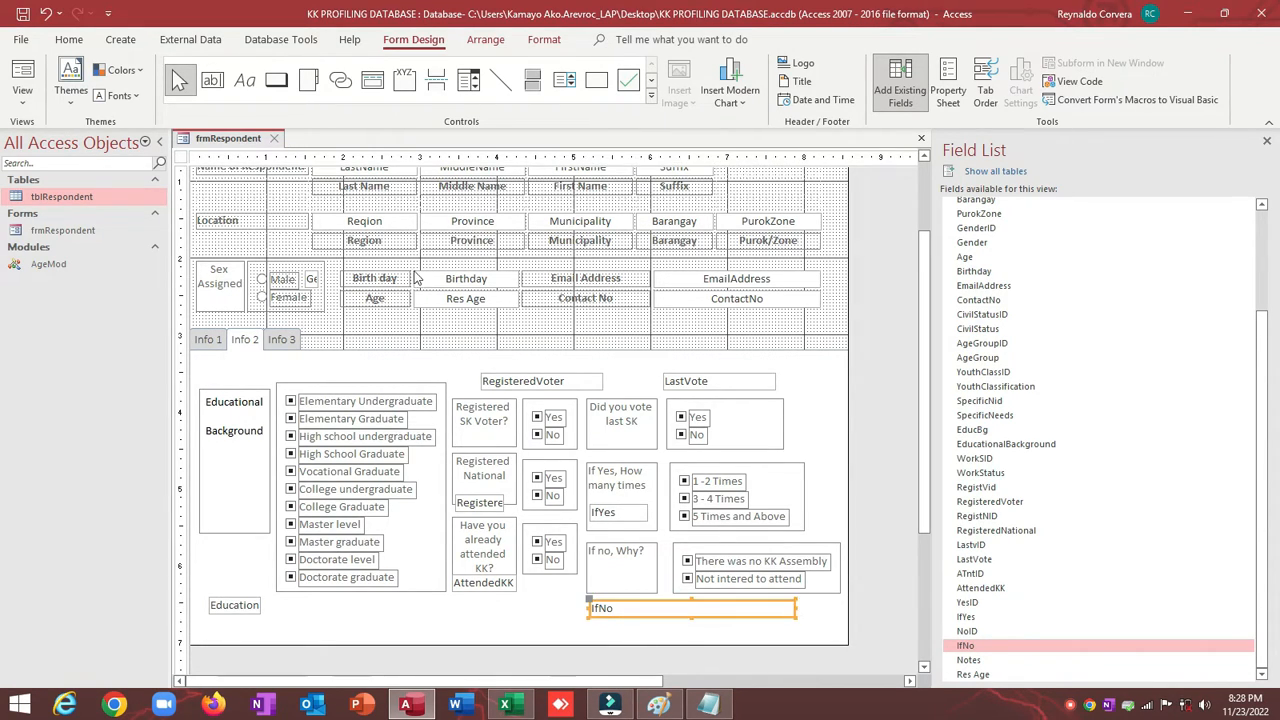
Rename the IfNo text box as txtIfNo
double_click(193, 165)
click(651, 608)
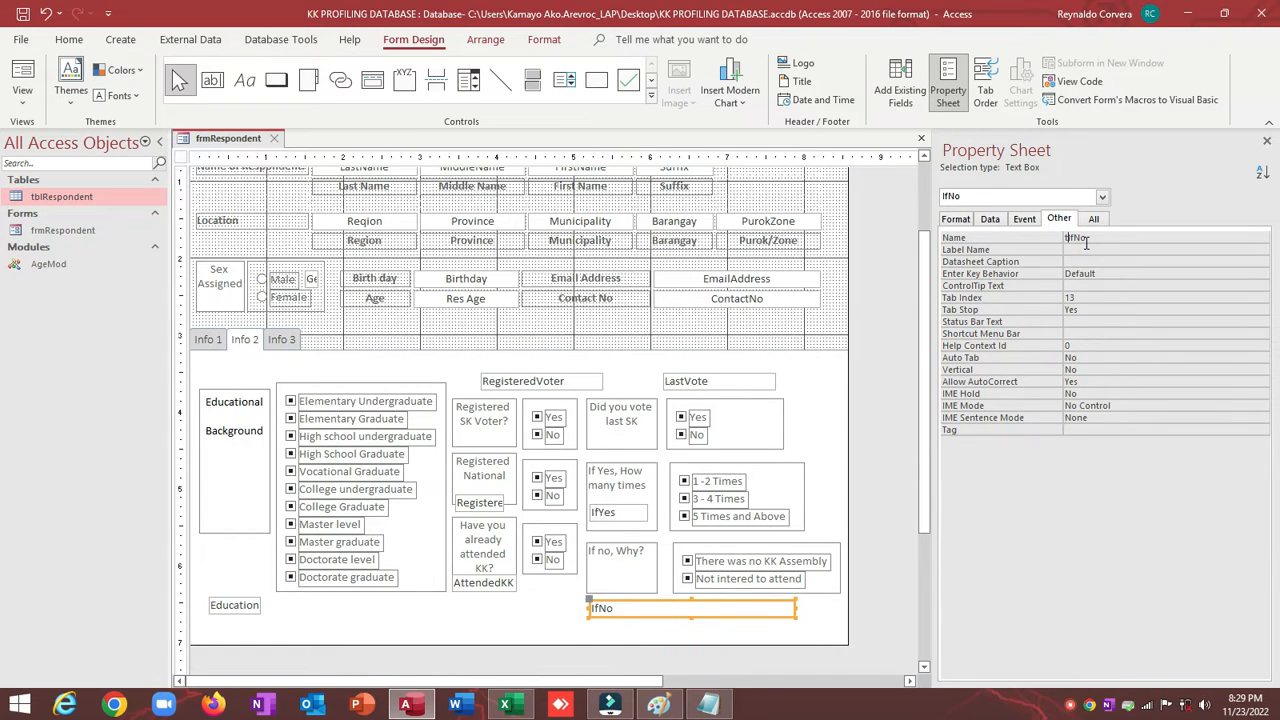
text(txt)
click(720, 395)
Copy the code inside SelectLast's After Update procedure, from the Dim line to End Select, and return to the form
click(745, 397)
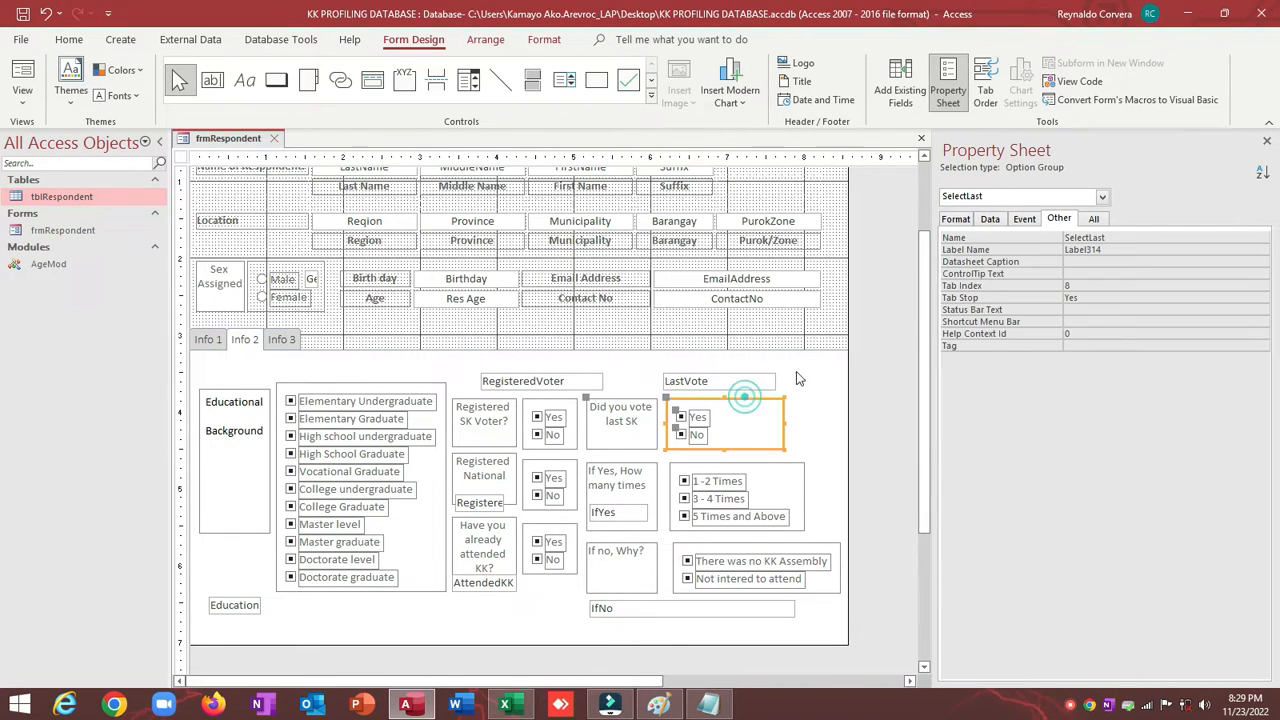
click(1024, 218)
double_click(1006, 261)
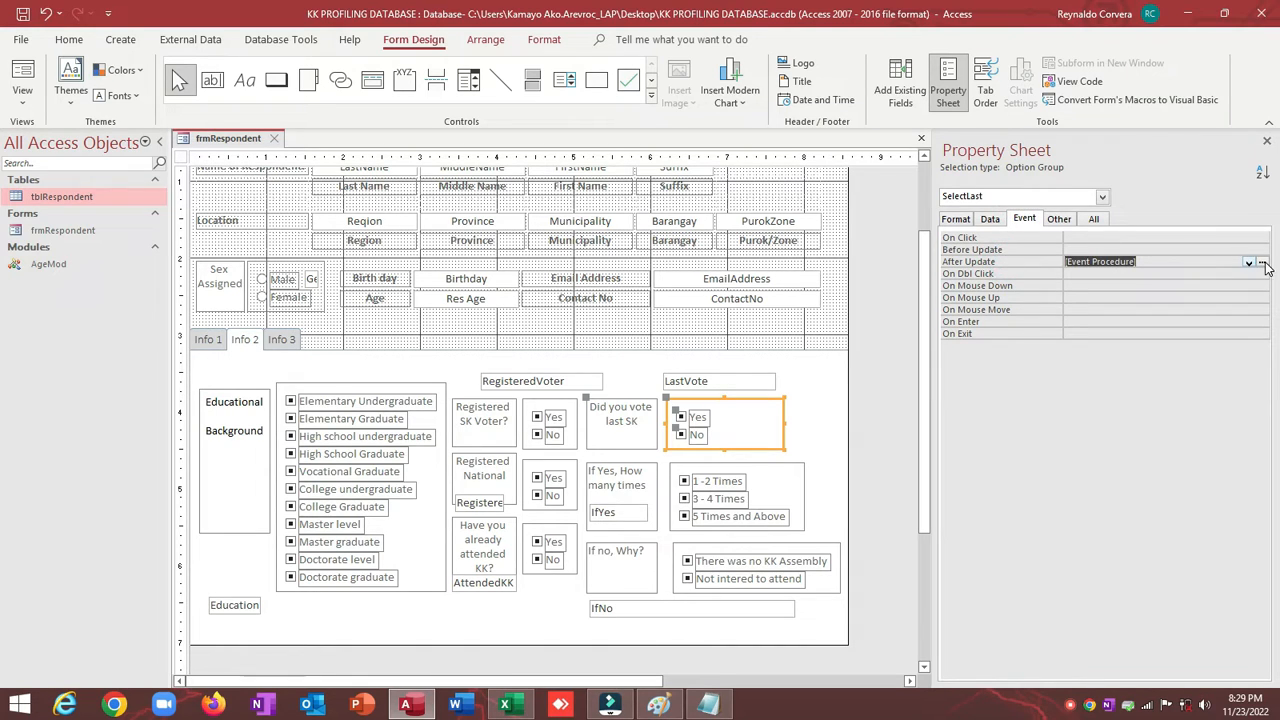
click(1262, 261)
shift+click(351, 359)
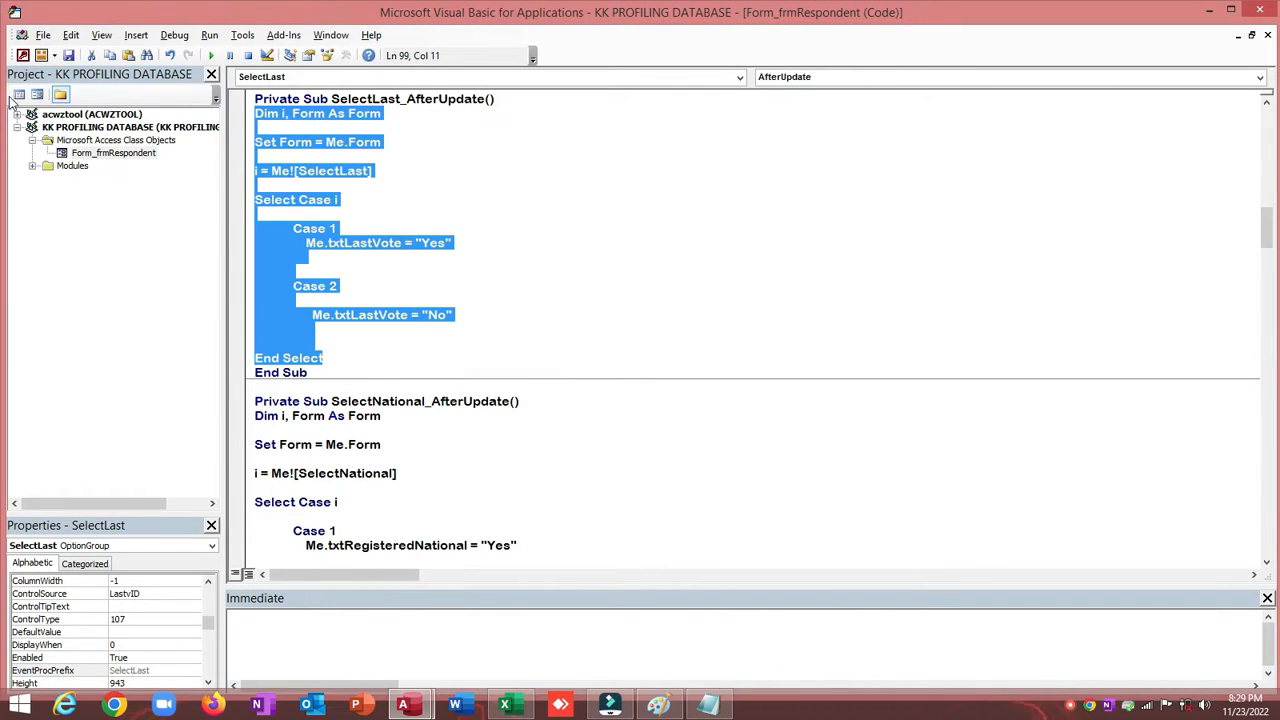
click(30, 58)
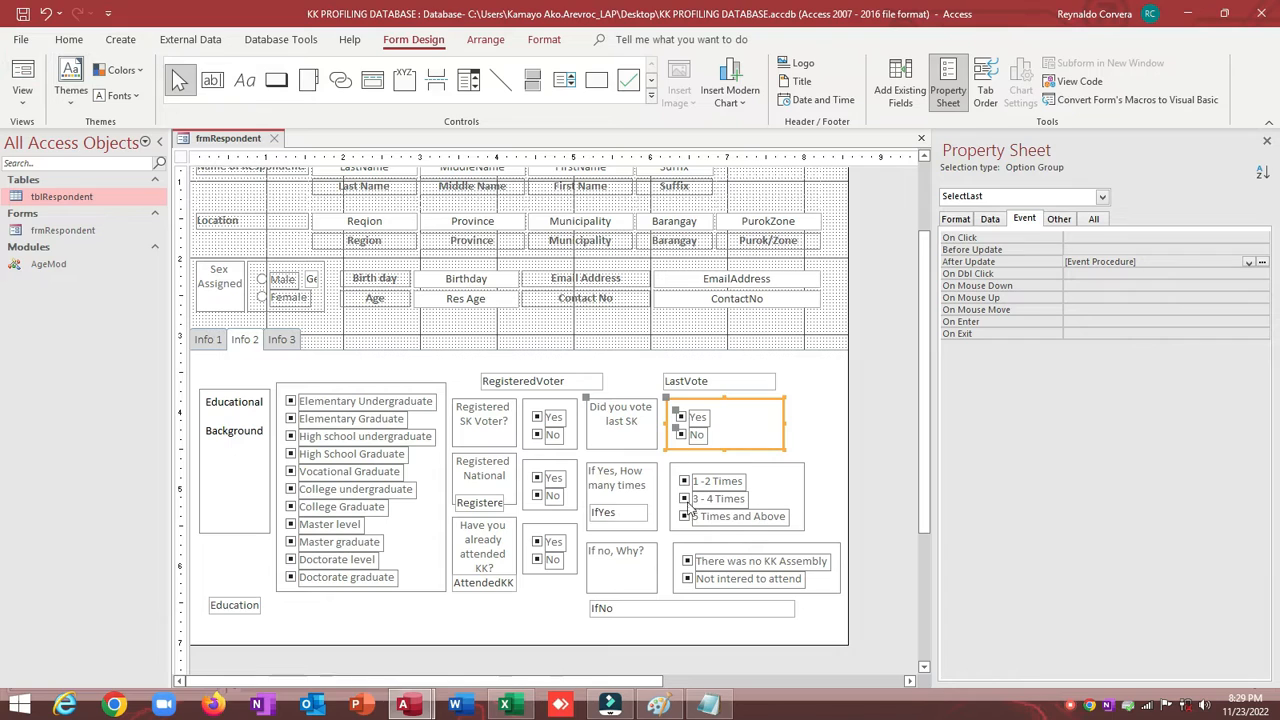
Create an After Update event procedure for the SelectNo option group and paste the copied code into it
click(700, 545)
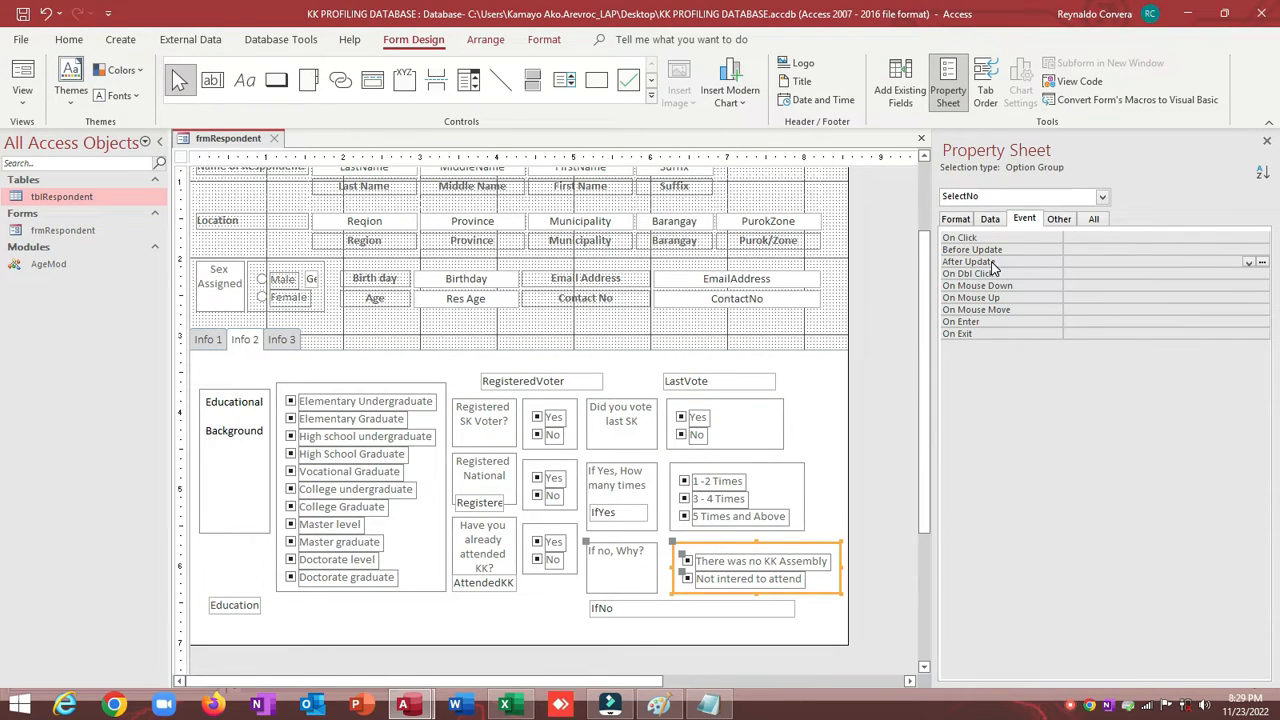
click(1248, 262)
click(1150, 274)
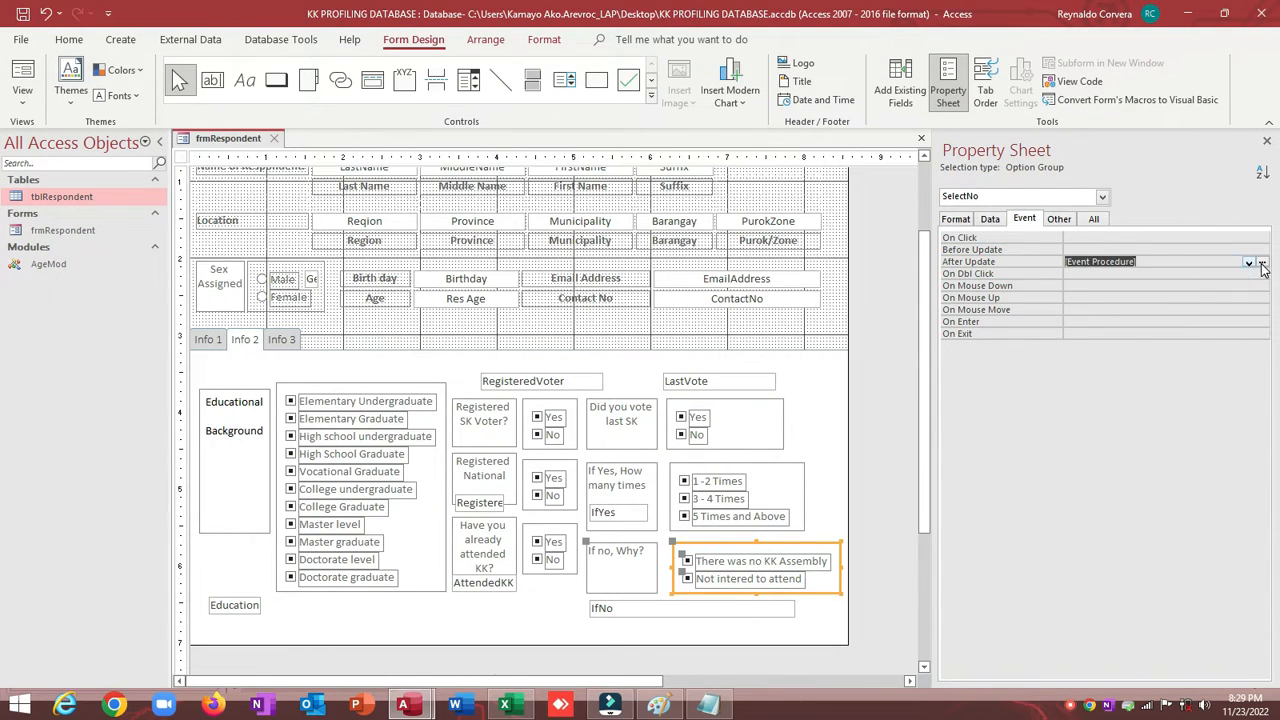
click(1262, 266)
key(ctrl+v)
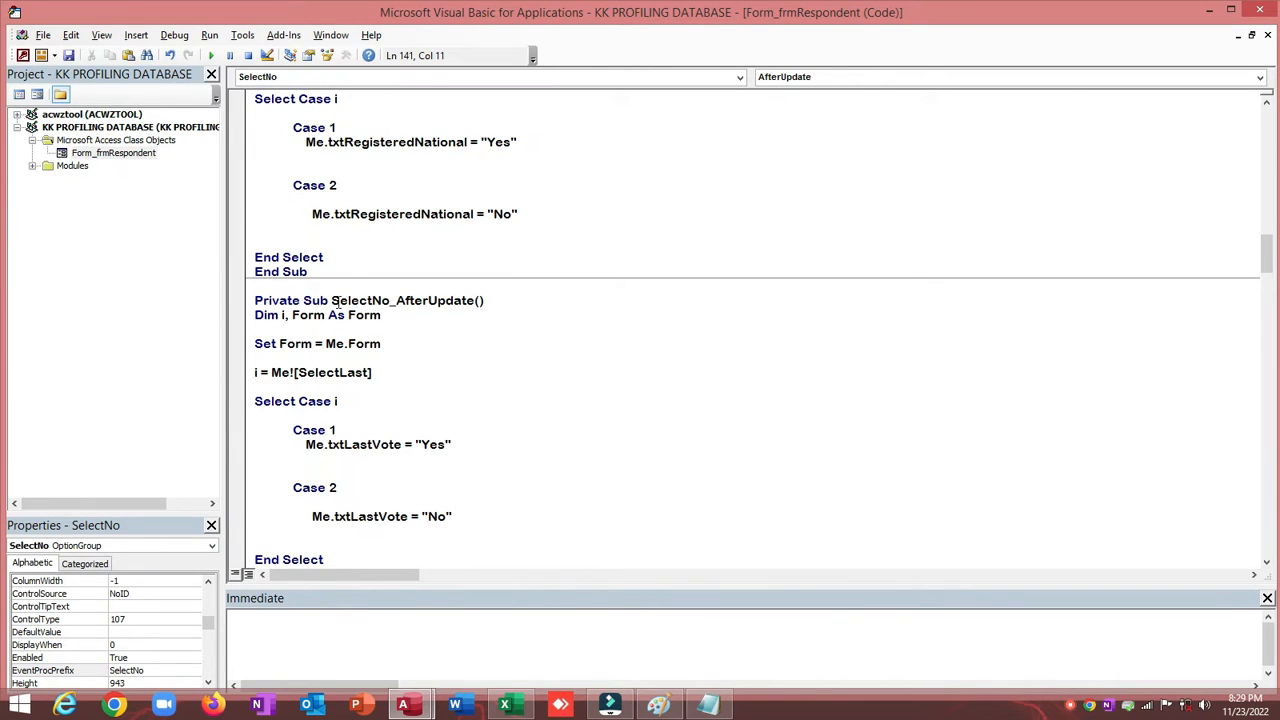
Change the option group reference in the pasted code to Me![SelectNo]
drag(331, 300, 373, 300)
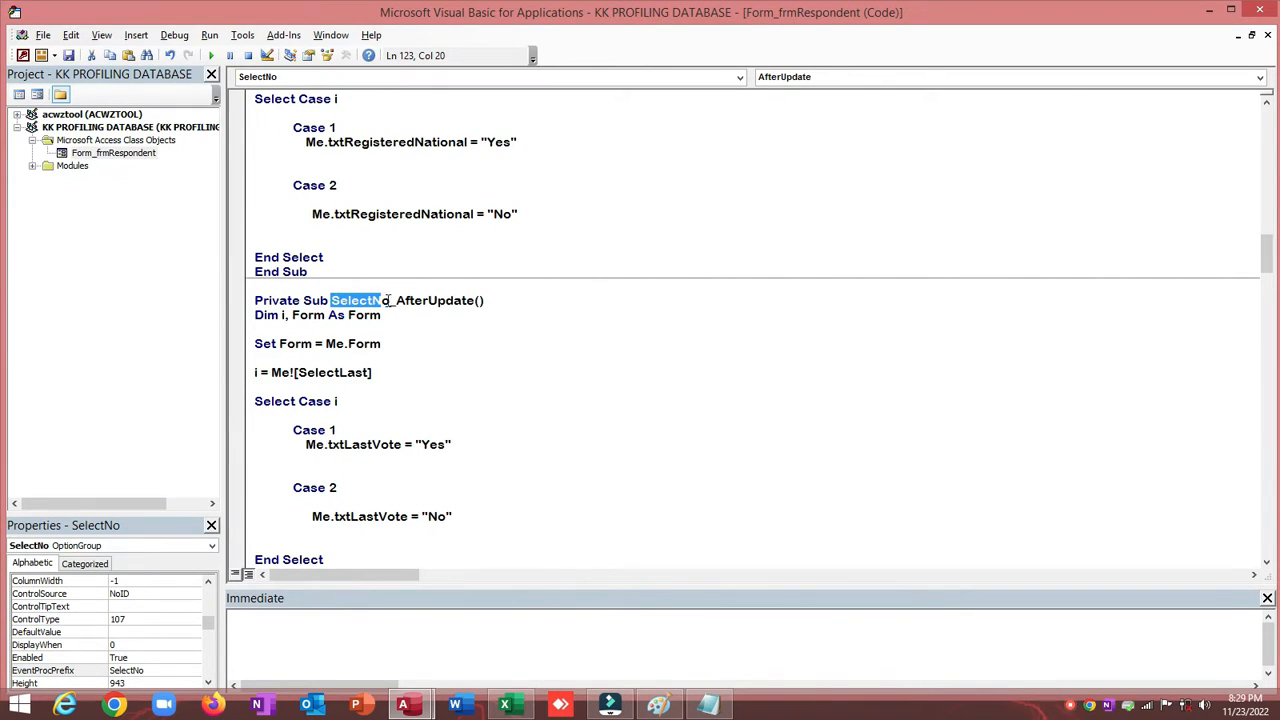
double_click(339, 371)
text(SelectNo)
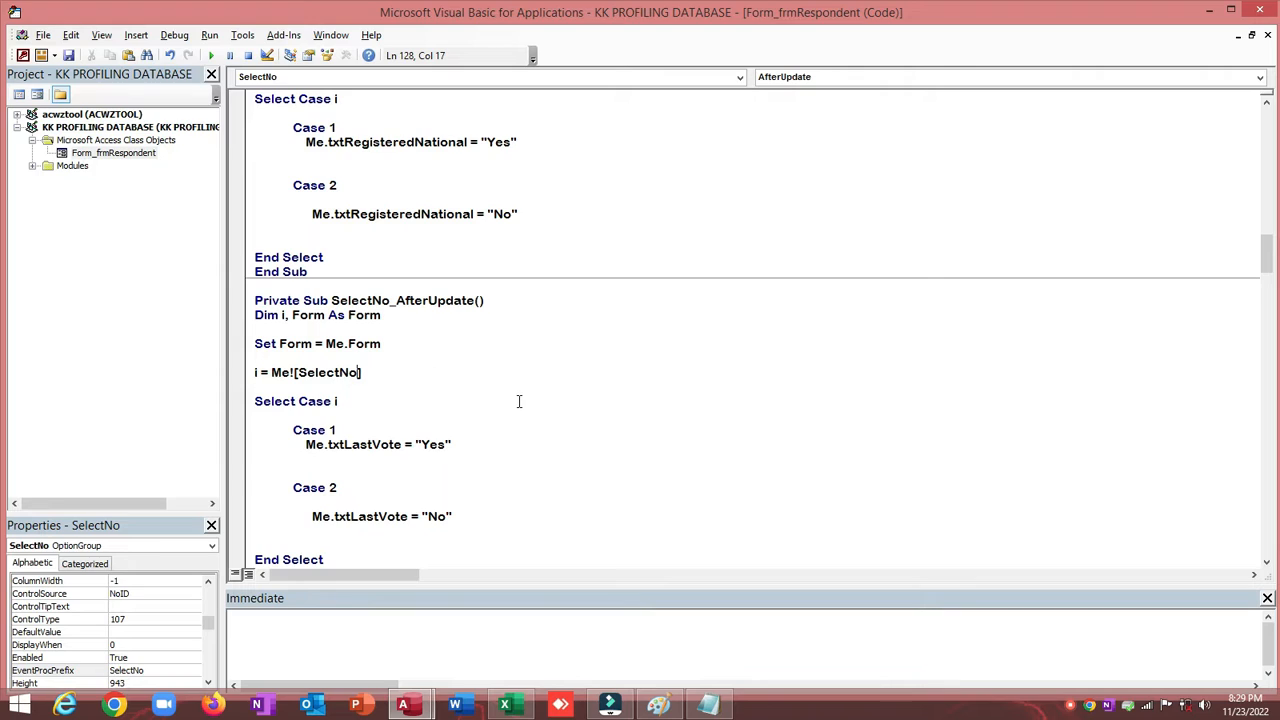
Copy the IfNo text box's name, txtIfNo, and replace txtLastVote with it in Case 1 and Case 2 of SelectNo_AfterUpdate
key(alt+F11)
click(600, 612)
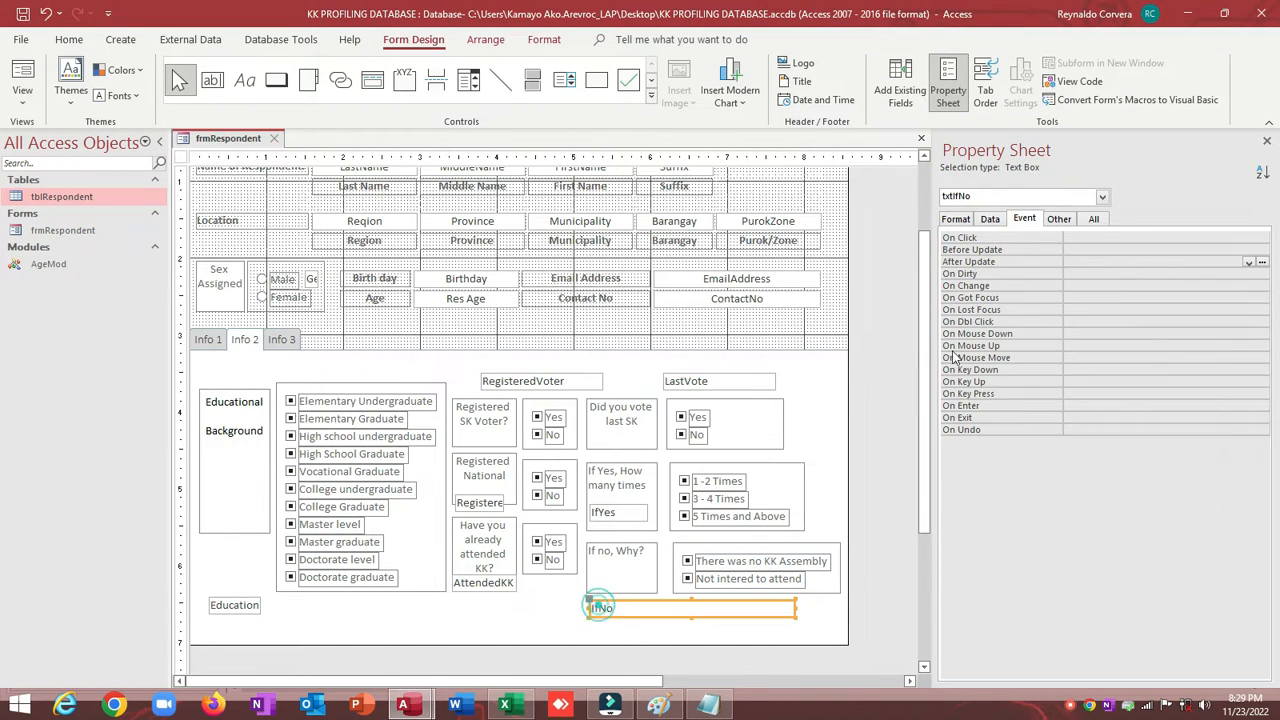
click(1062, 220)
click(1032, 238)
key(ctrl+c)
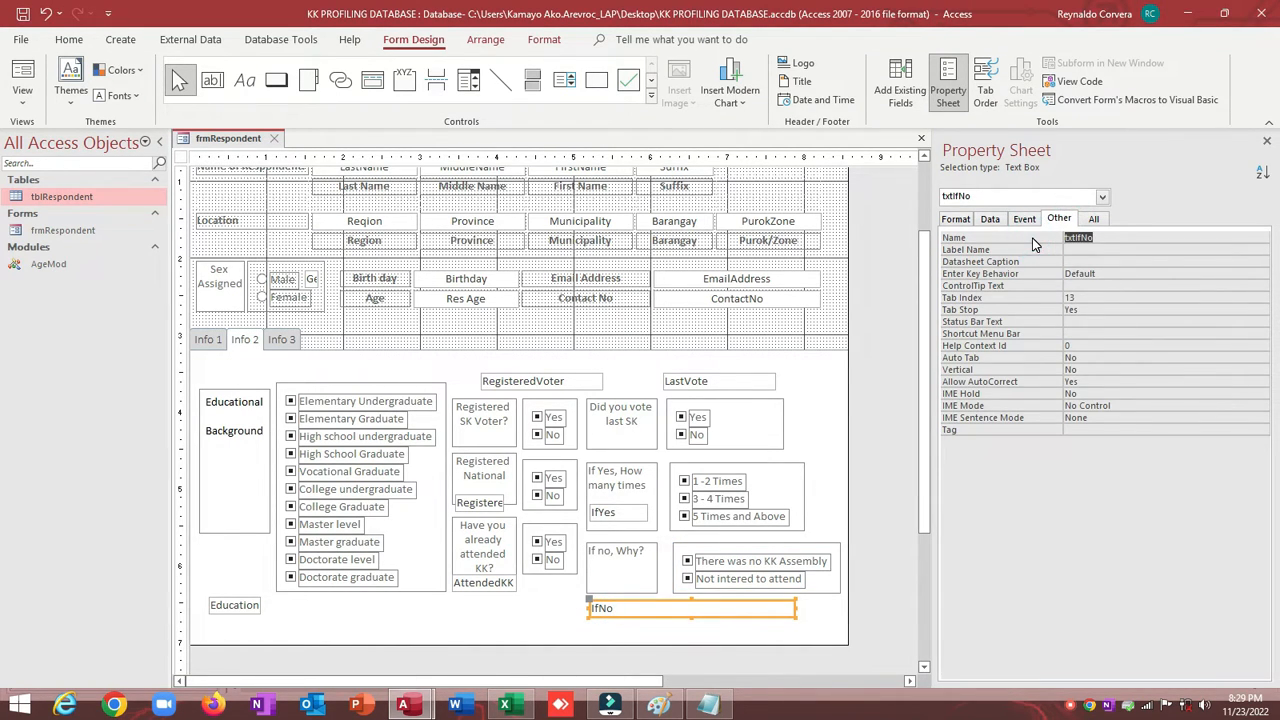
key(alt+F11)
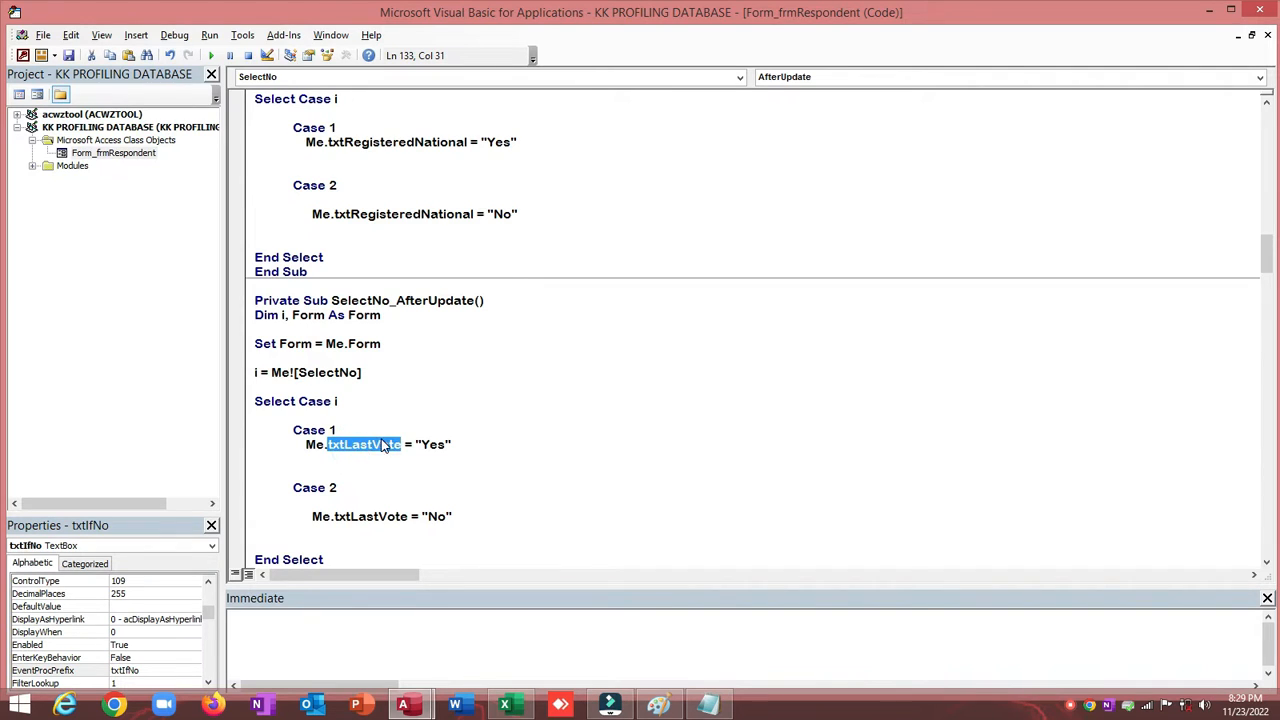
scroll(410, 430, down, 1)
key(ctrl+v)
double_click(362, 473)
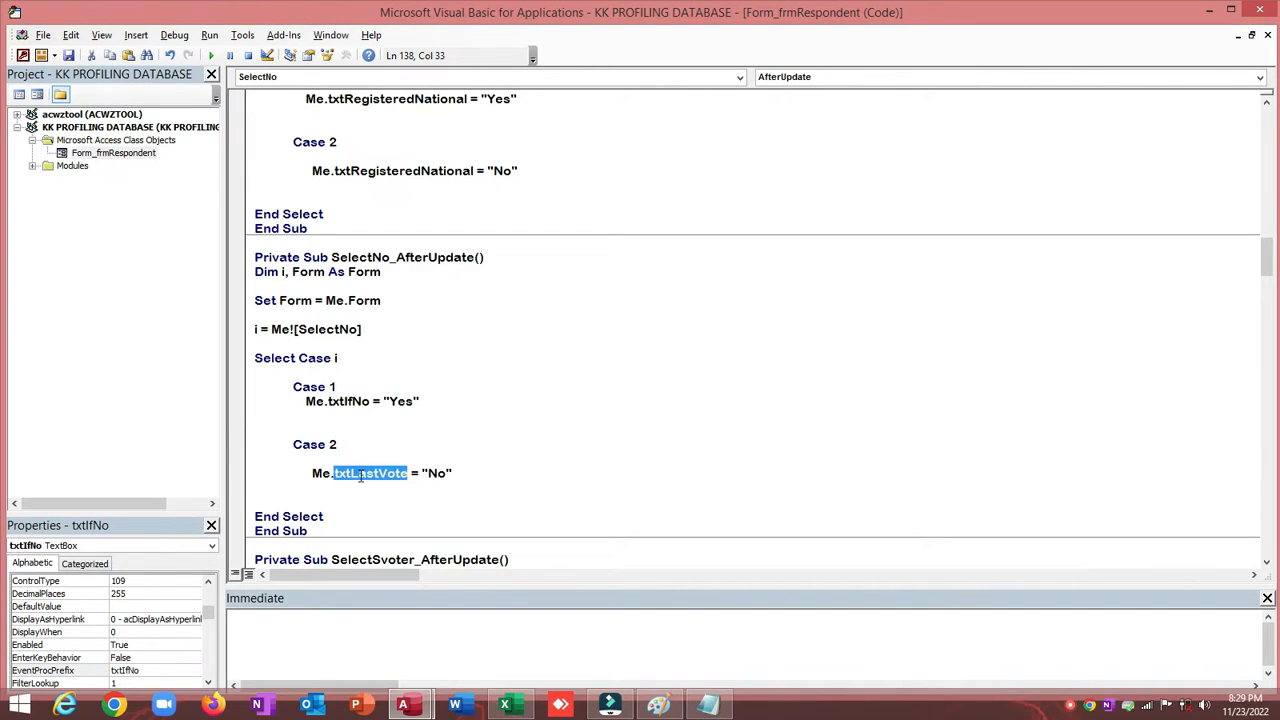
key(ctrl+v)
Replace "Yes" in Case 1 of SelectNo_AfterUpdate with the first option's caption, "There was no KK Assembly"
key(alt+F11)
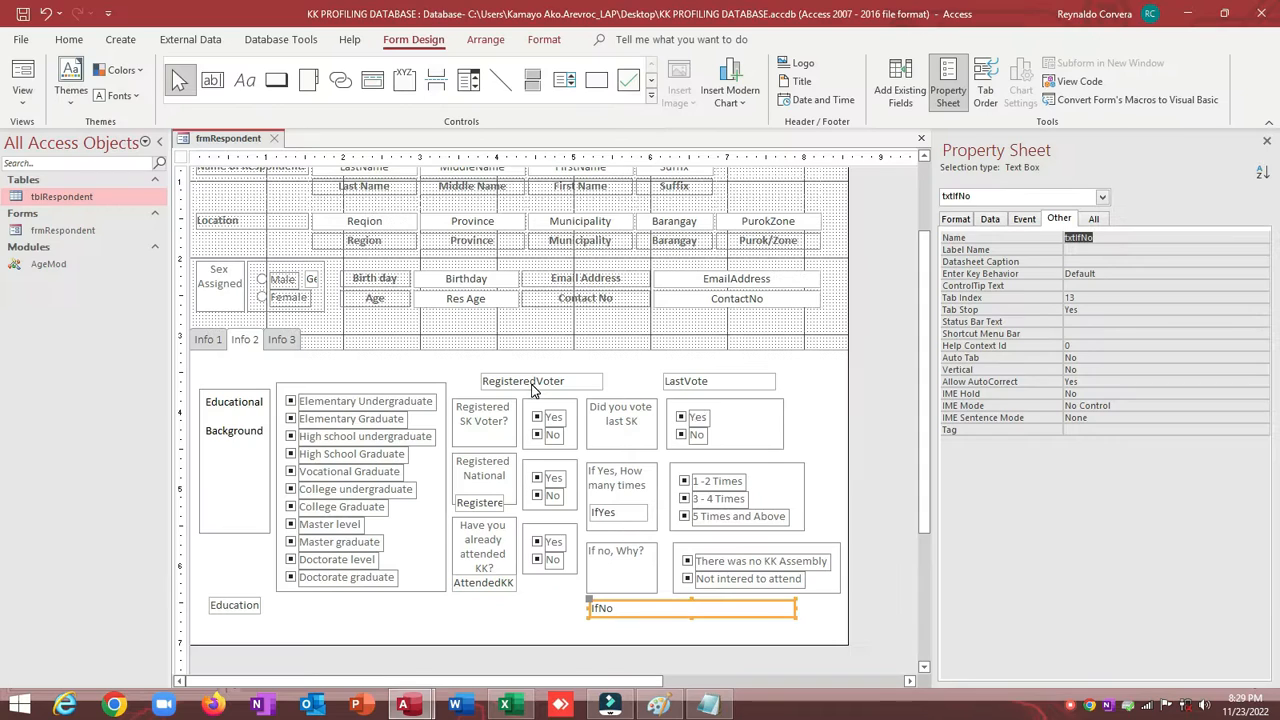
click(745, 560)
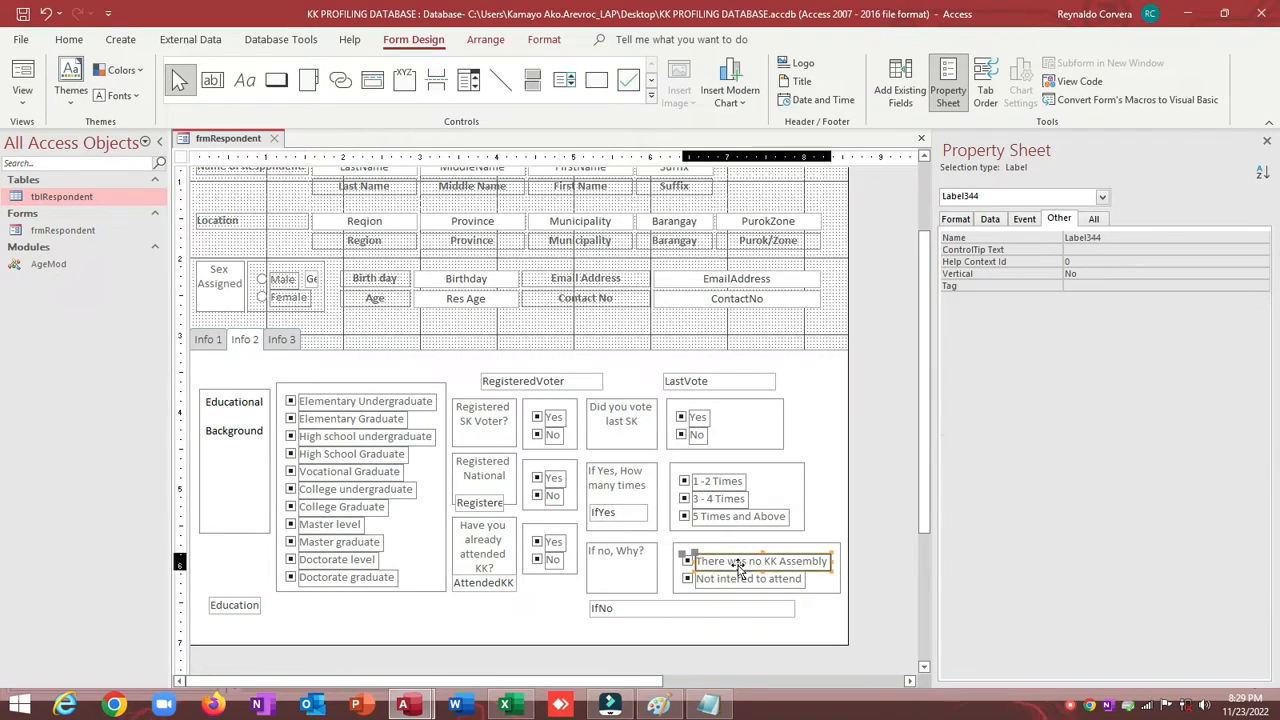
click(950, 219)
key(alt+Tab)
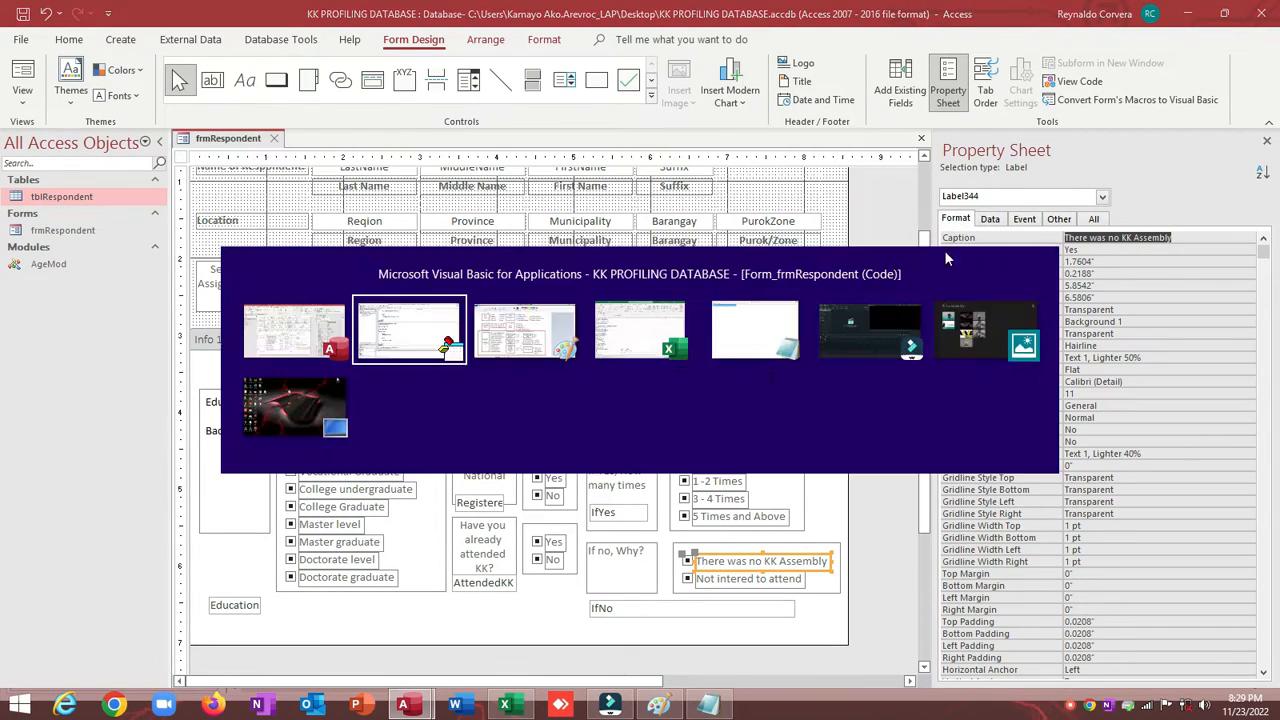
double_click(400, 402)
text(There was no KK Assembly)
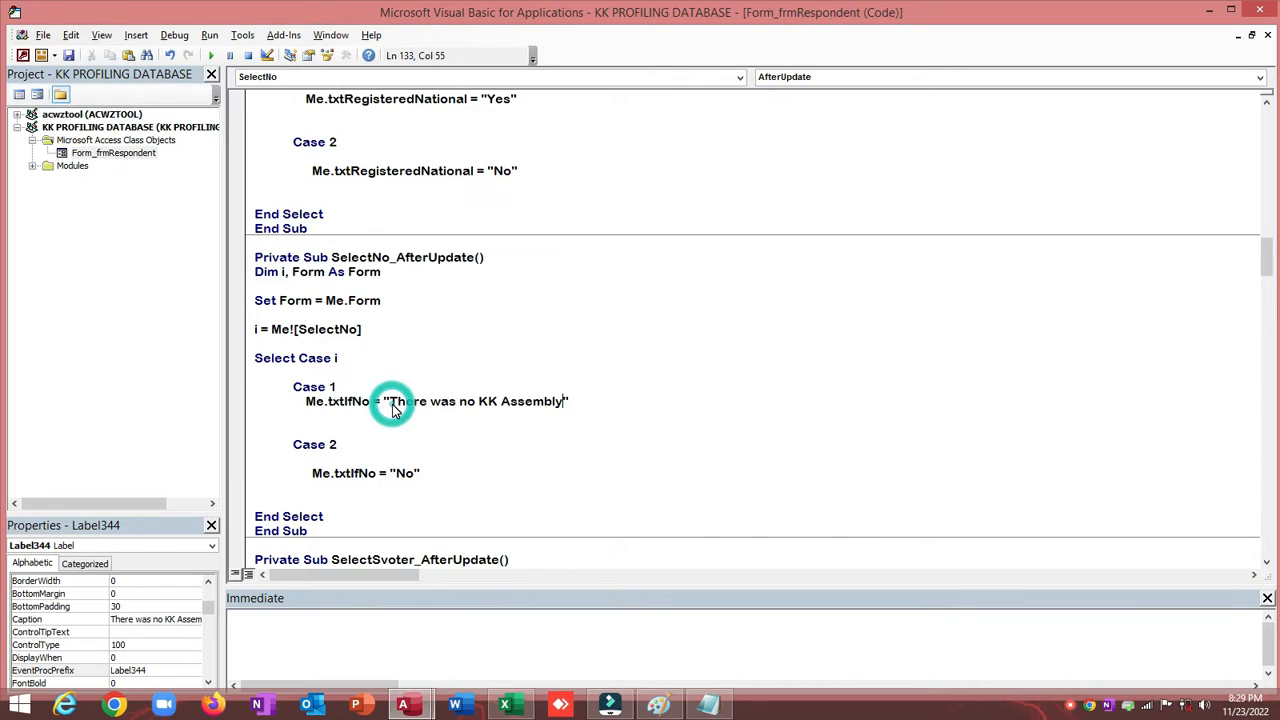
Replace "No" in Case 2 of SelectNo_AfterUpdate with the second option's caption, "Not intered to attend", and close the code editor
key(alt+Tab)
click(725, 579)
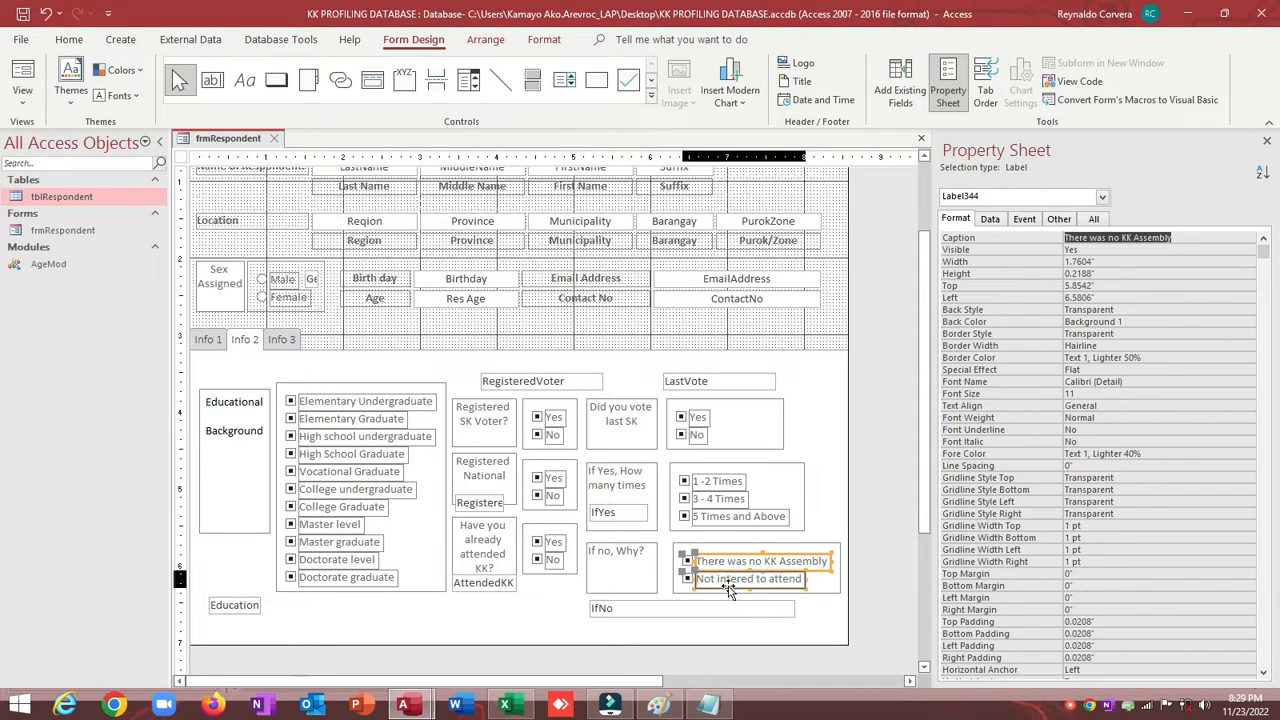
click(1012, 241)
key(ctrl+c)
key(alt+Tab)
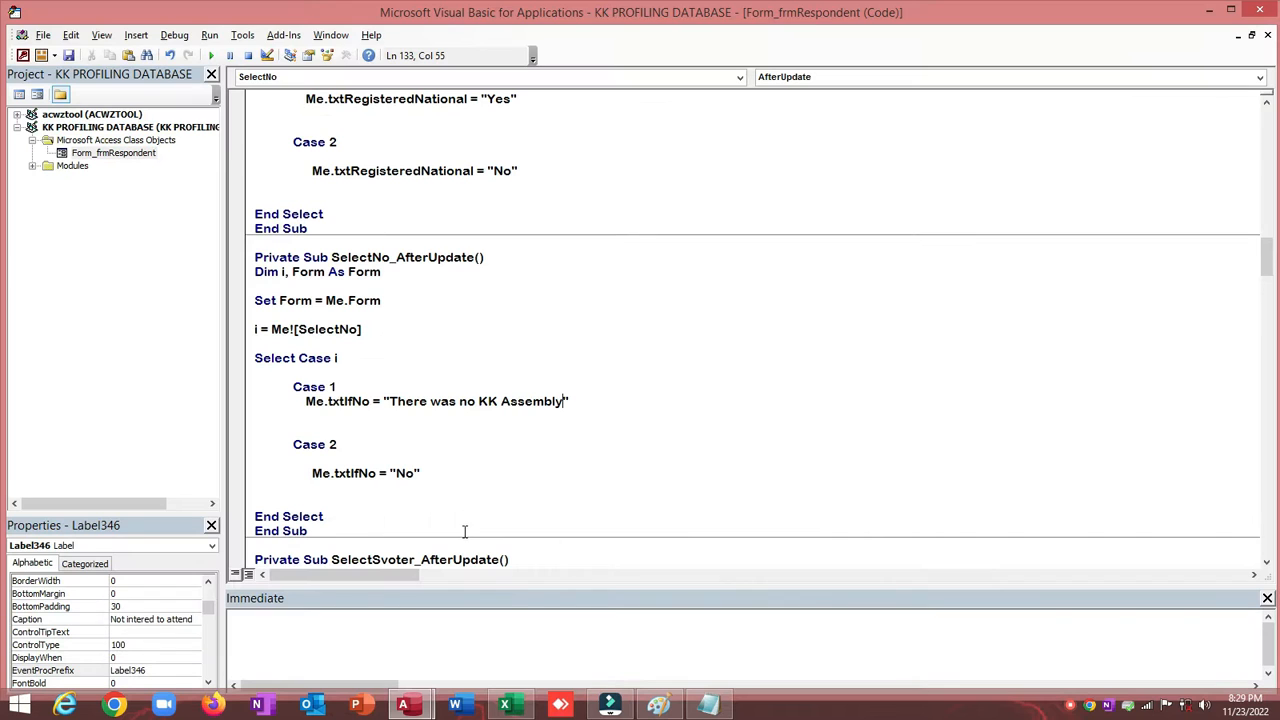
double_click(400, 473)
key(ctrl+v)
click(450, 338)
click(1262, 11)
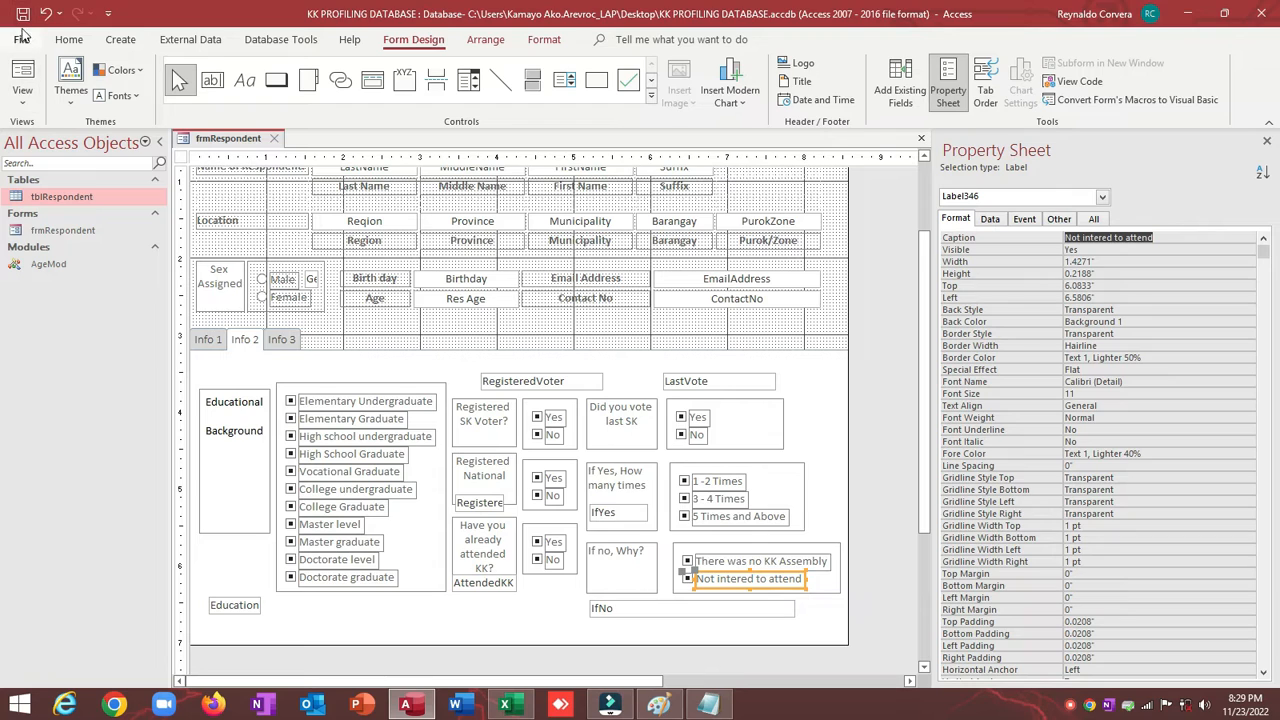
Test the If no, Why? options on Info 2 in Form View, alternating between both and ending on "Not intered to attend"
click(22, 72)
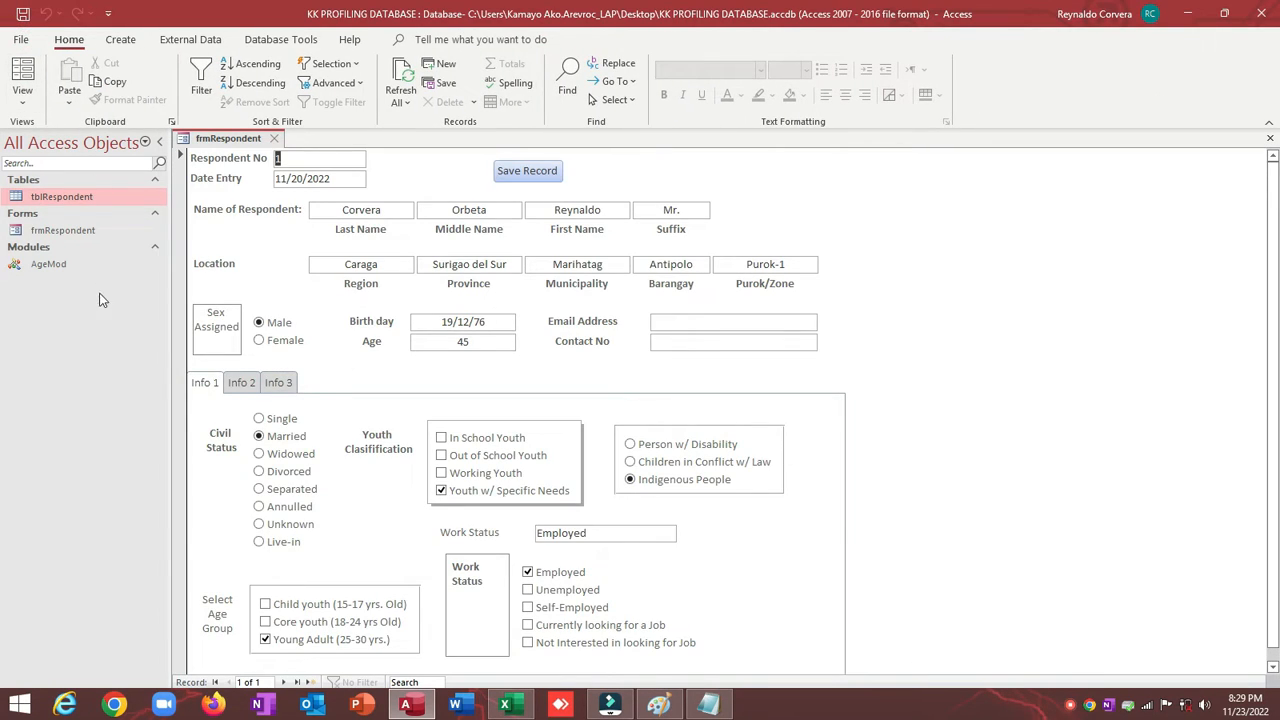
click(232, 384)
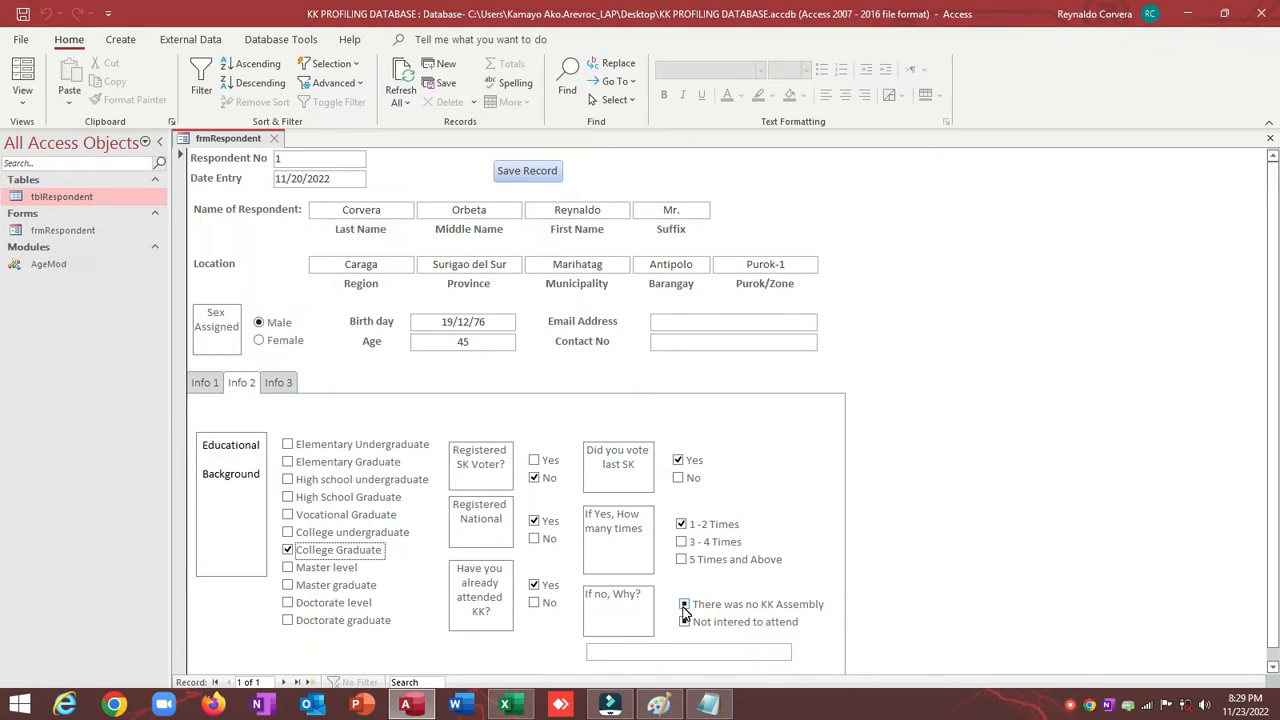
click(684, 605)
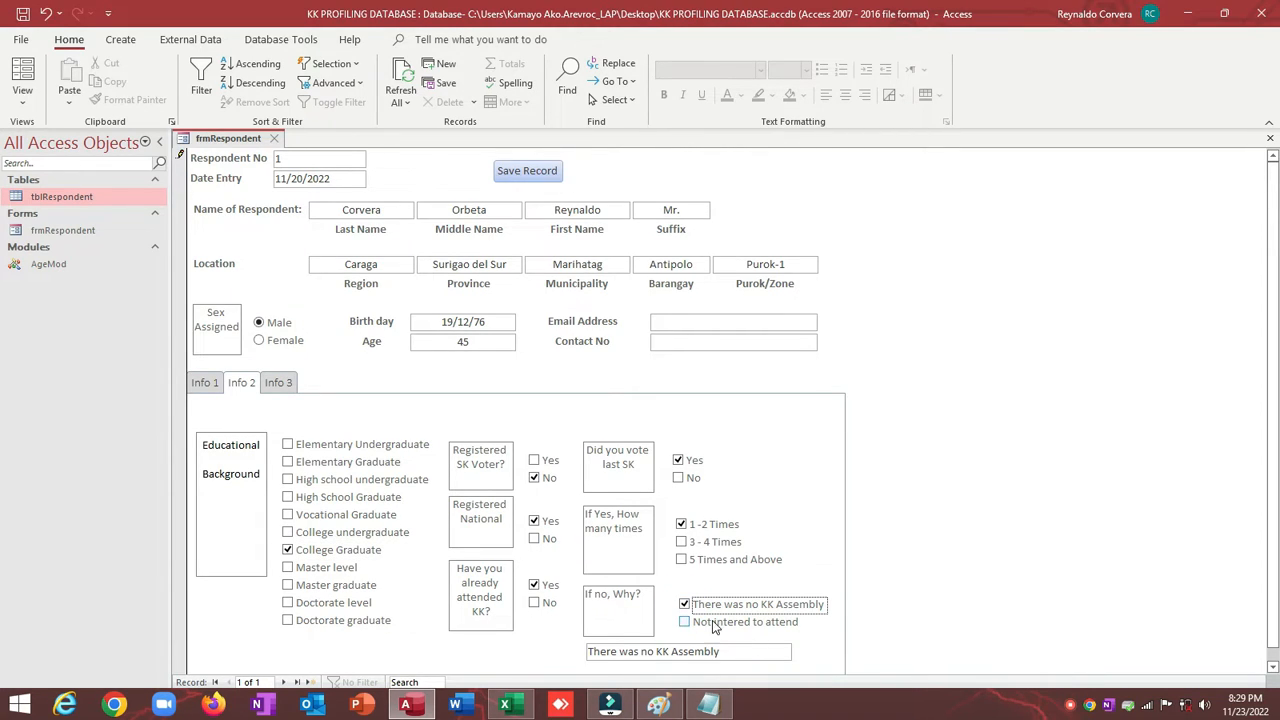
click(684, 622)
click(684, 604)
click(684, 622)
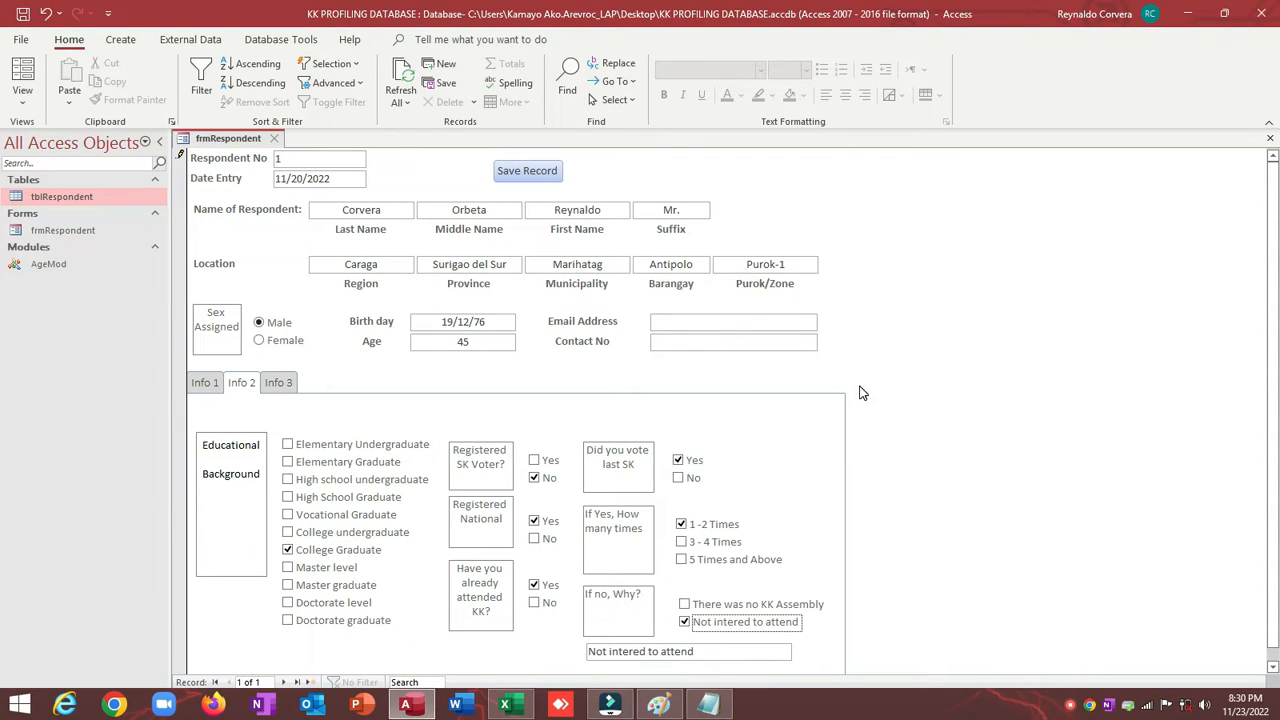
click(206, 384)
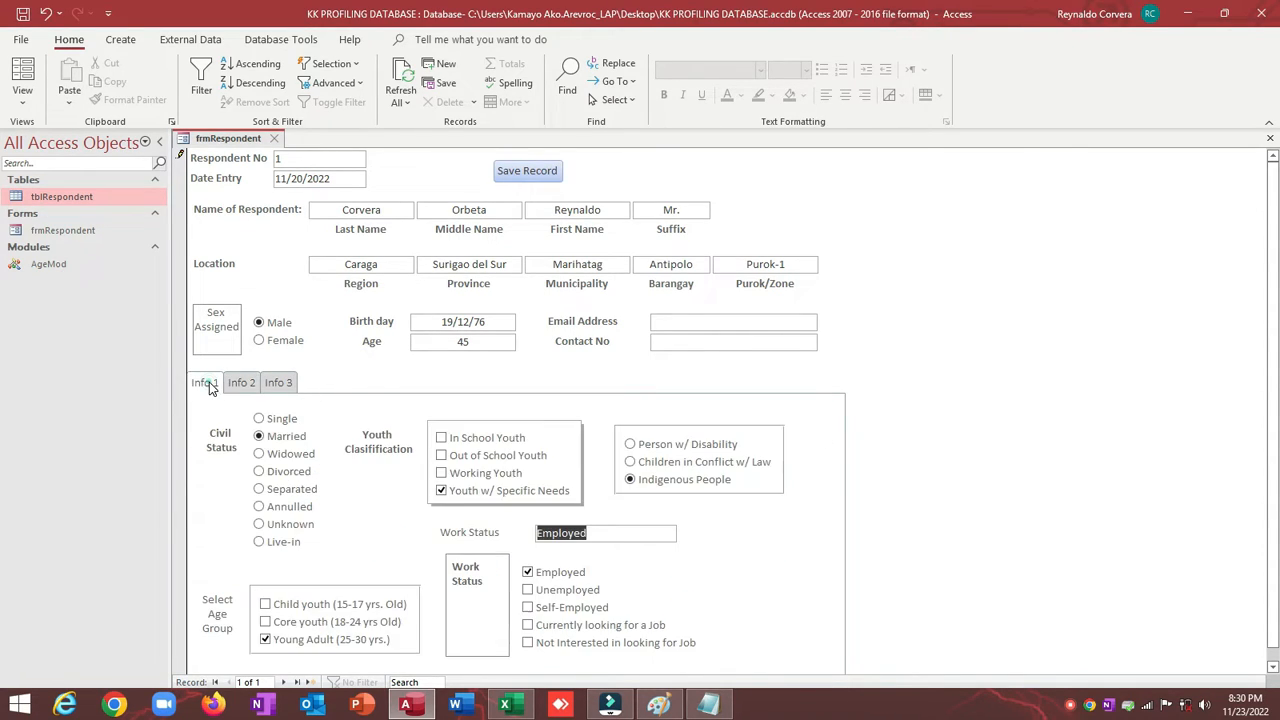
click(238, 383)
click(206, 383)
click(238, 383)
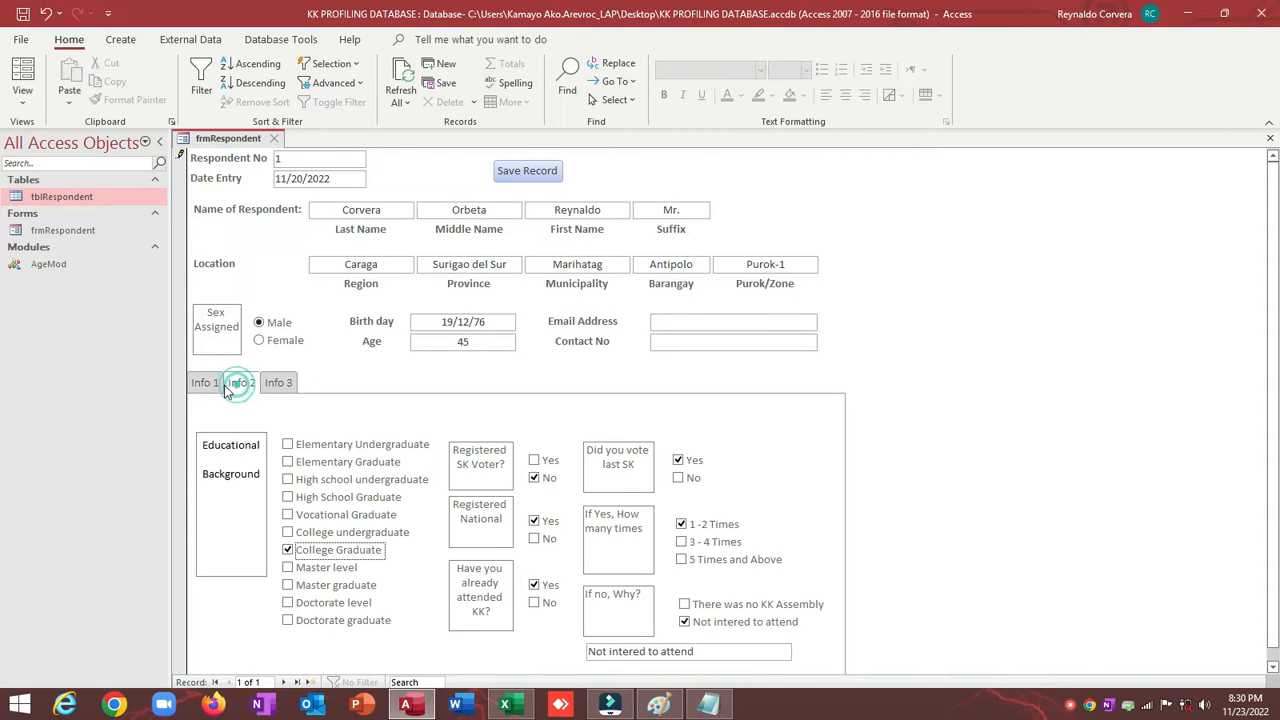
click(206, 384)
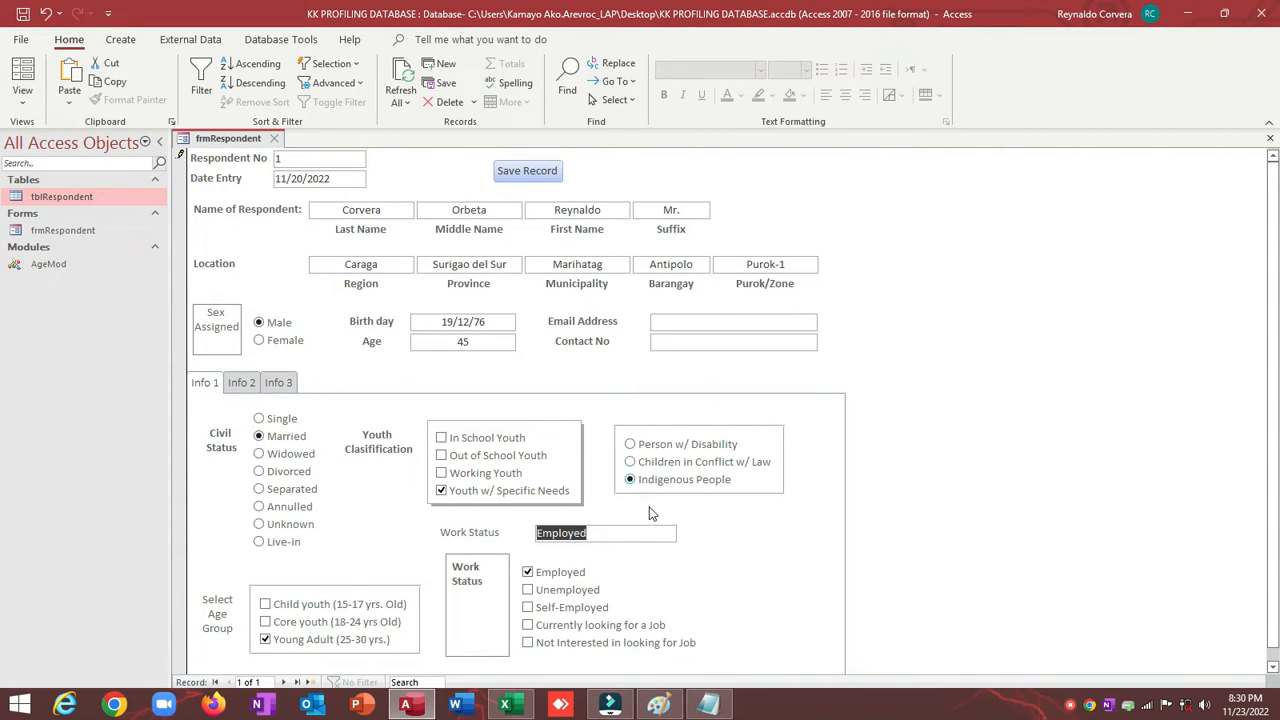
In Design View, delete the Work Status label beside the WorkStatus text box on Info 1 and set that text box's Visible property to No
right_click(741, 524)
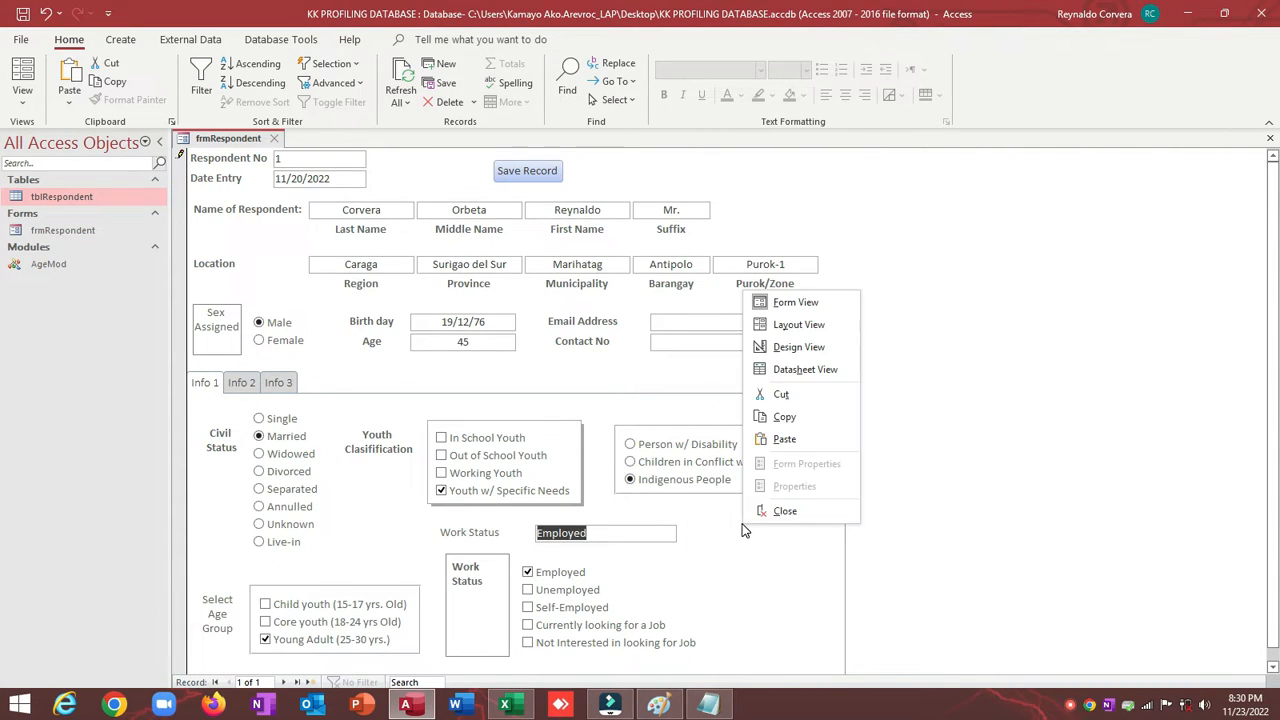
click(798, 352)
click(221, 419)
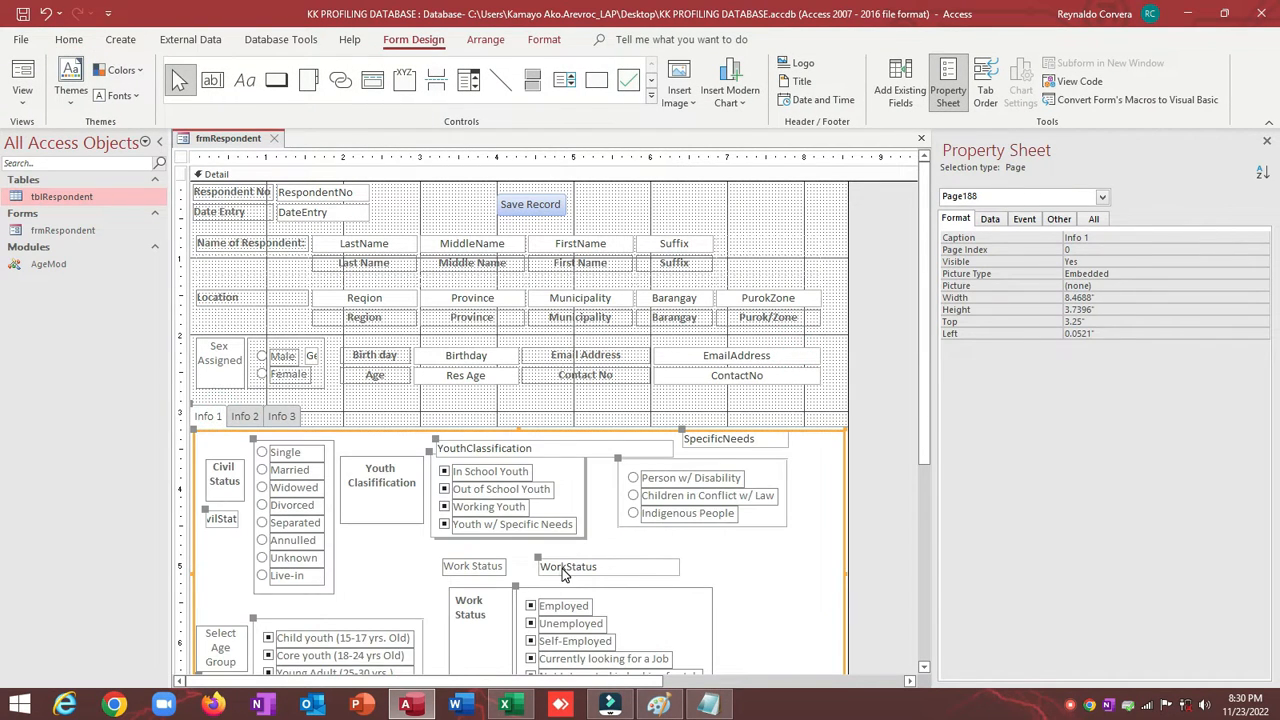
click(489, 566)
key(Delete)
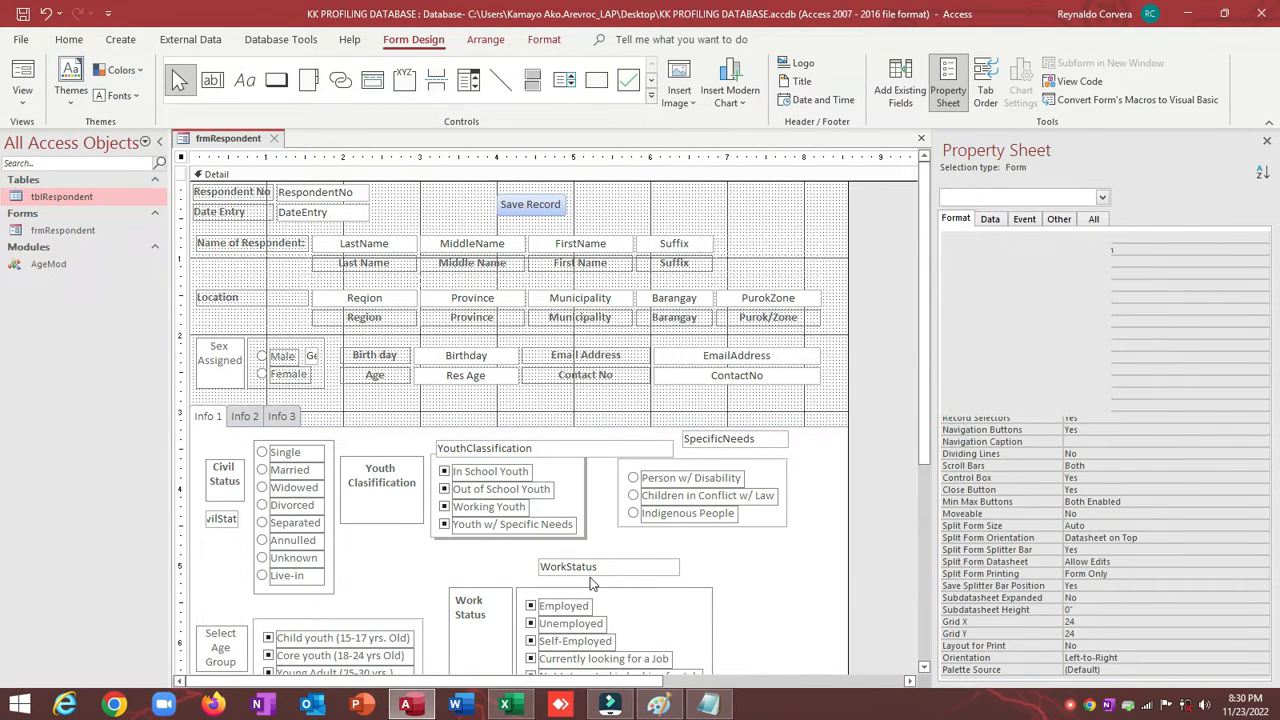
click(585, 566)
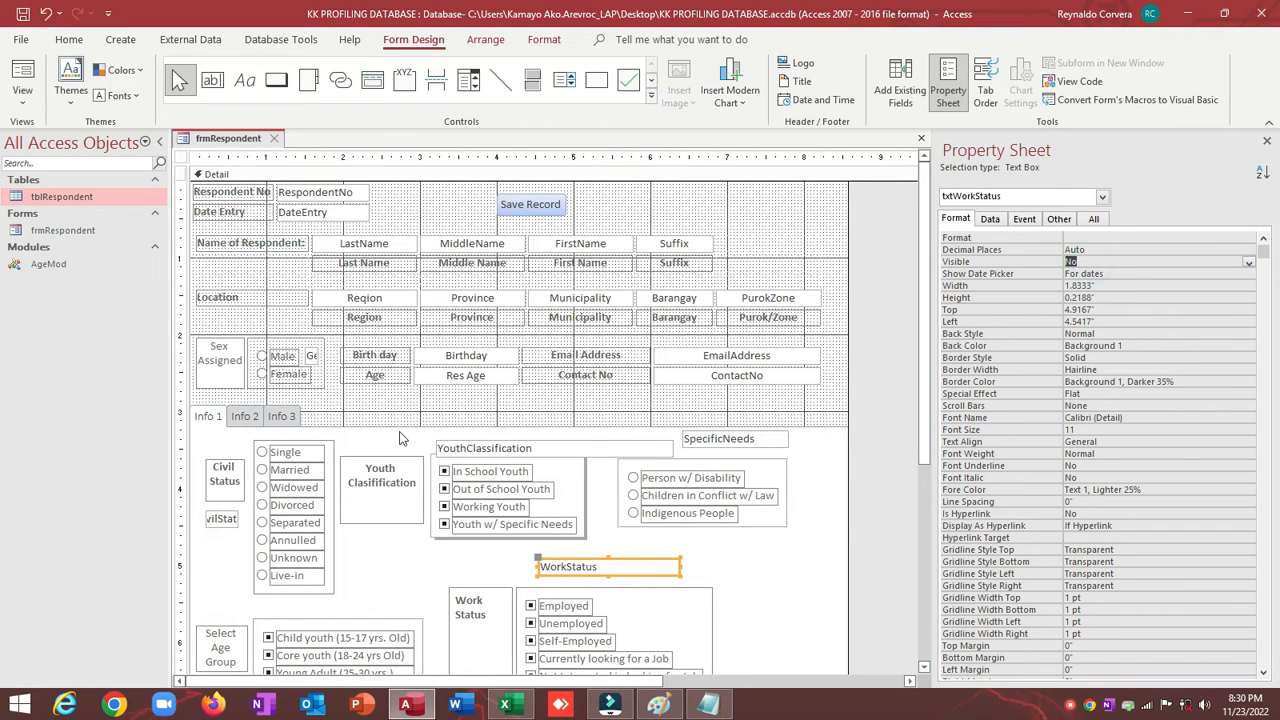
Set the Visible property of the IfNo text box on Info 2 to No and save the form
click(245, 417)
scroll(615, 556, down, 2)
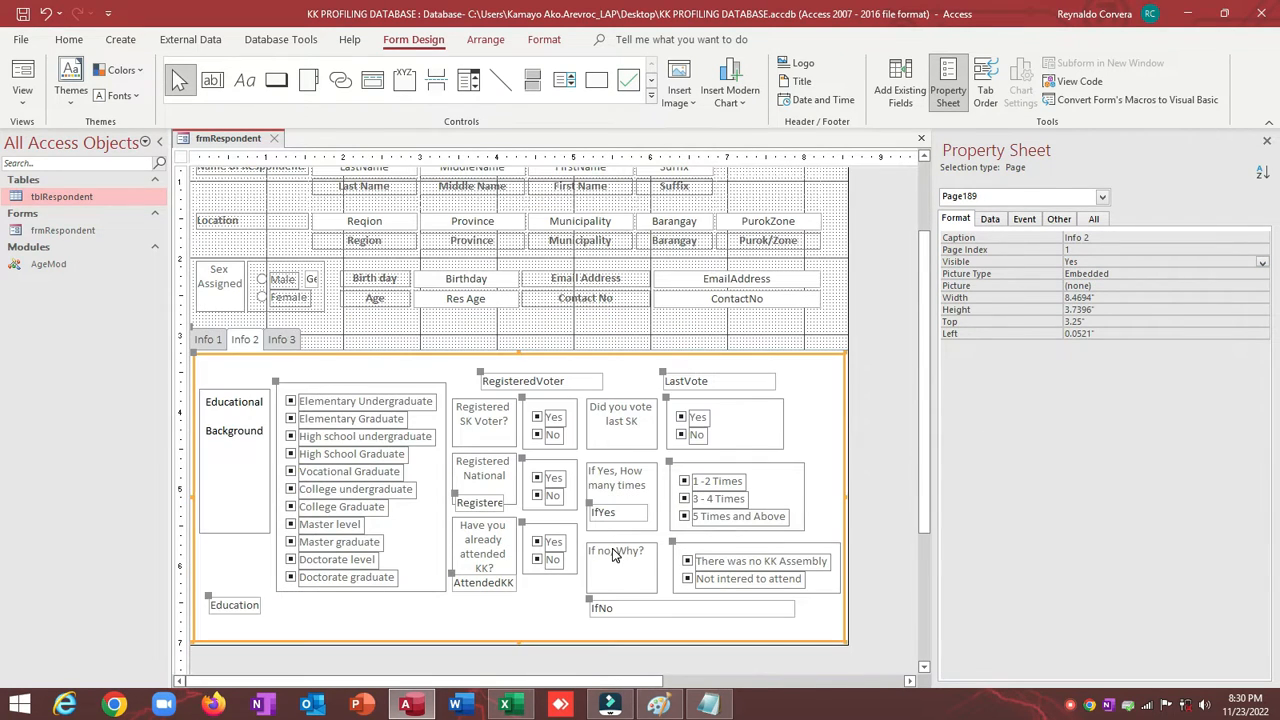
click(605, 610)
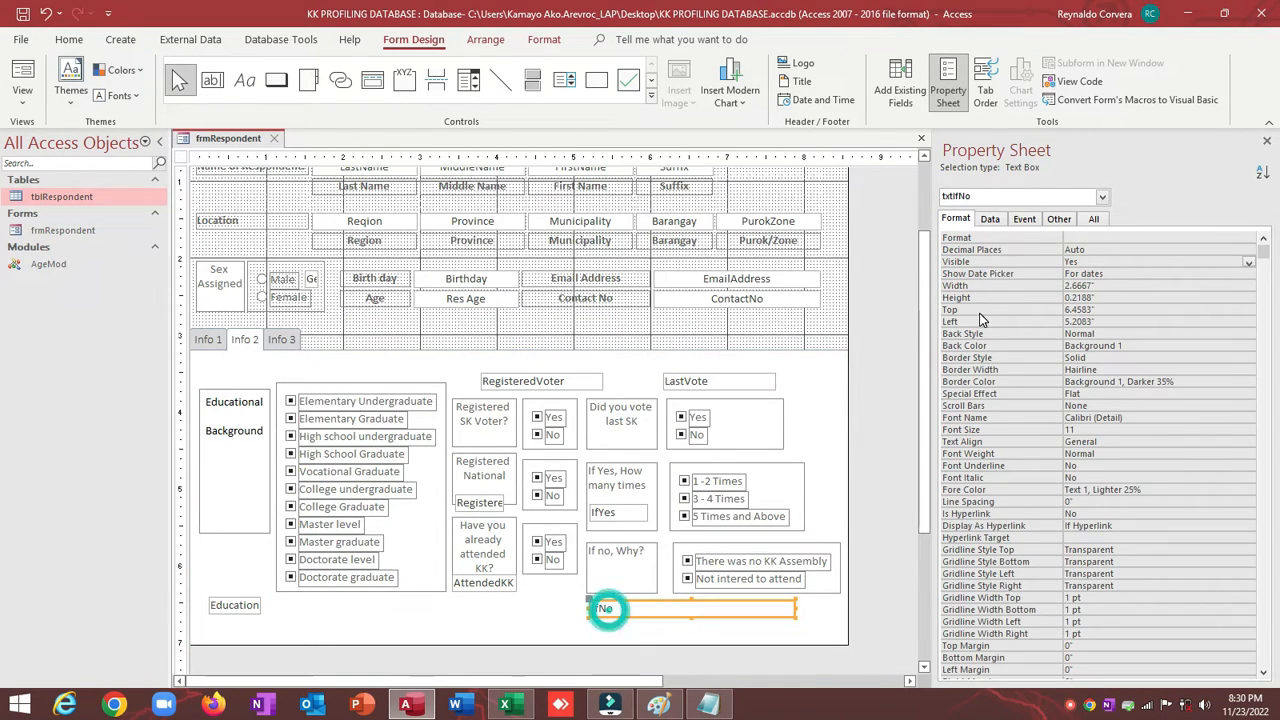
double_click(1080, 262)
click(24, 14)
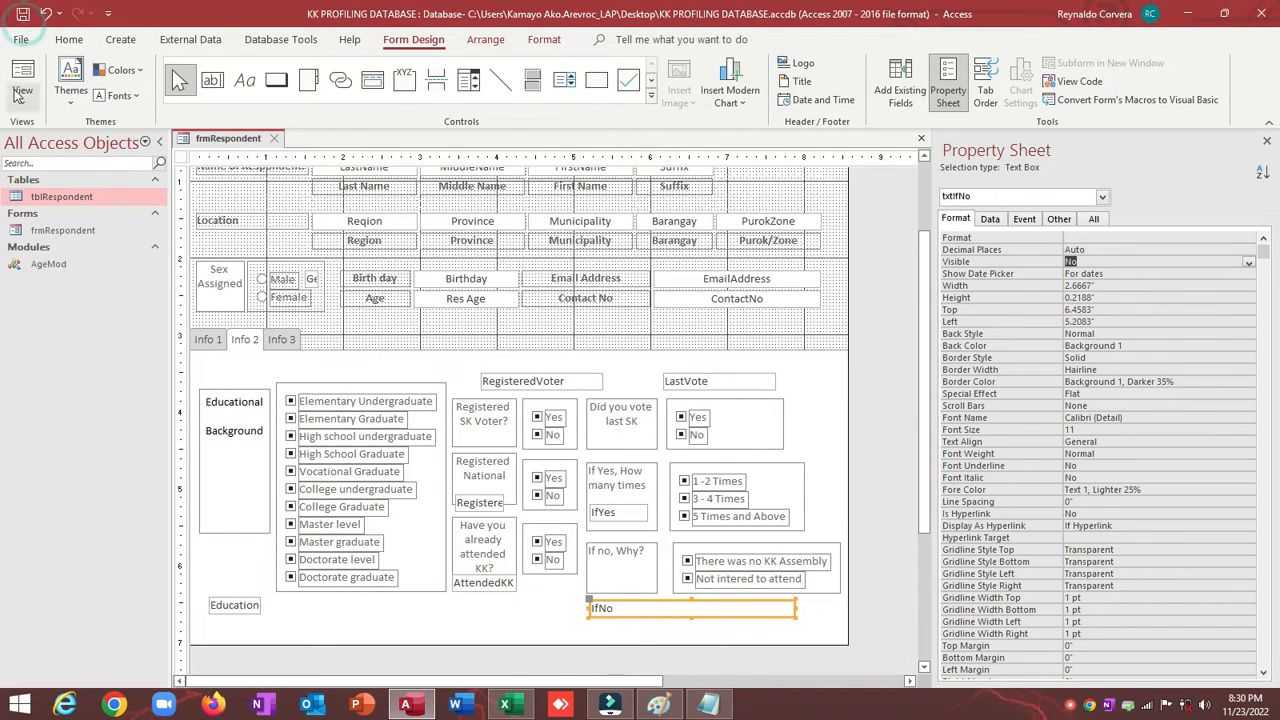
Check in Form View whether the WorkStatus and IfNo text boxes are hidden on Info 1 and Info 2
click(22, 88)
scroll(620, 600, down, 1)
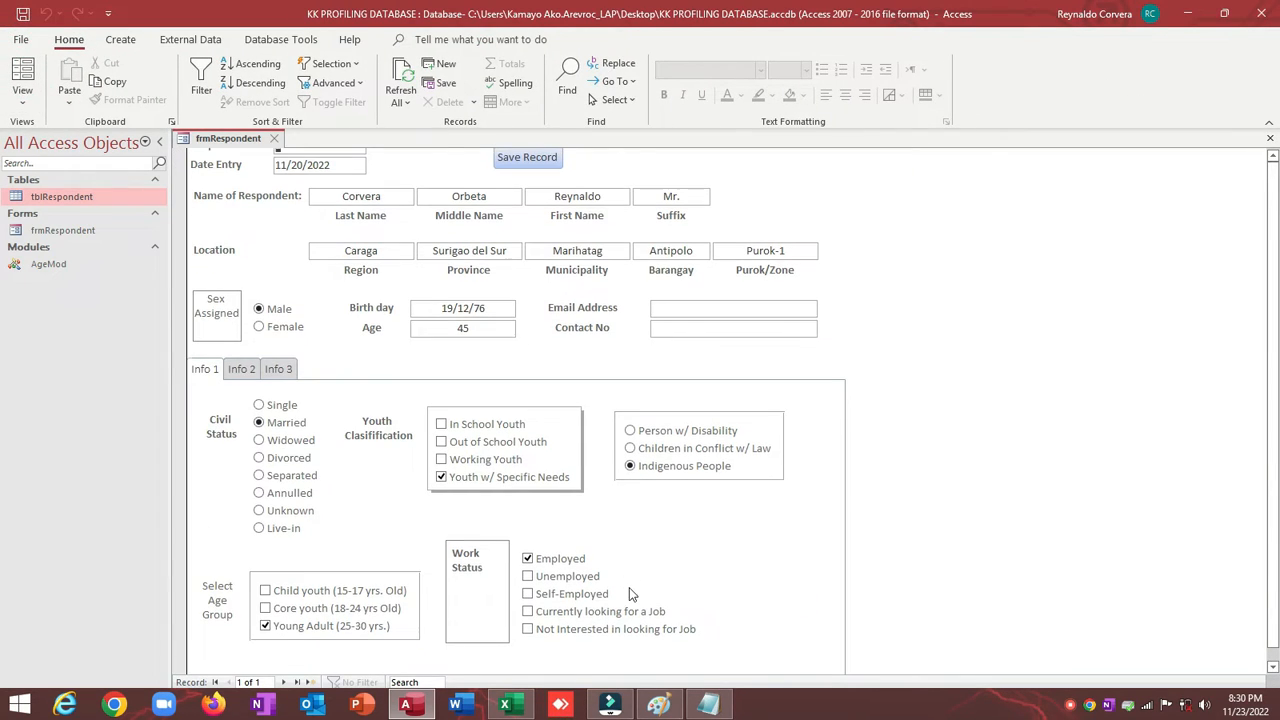
click(242, 369)
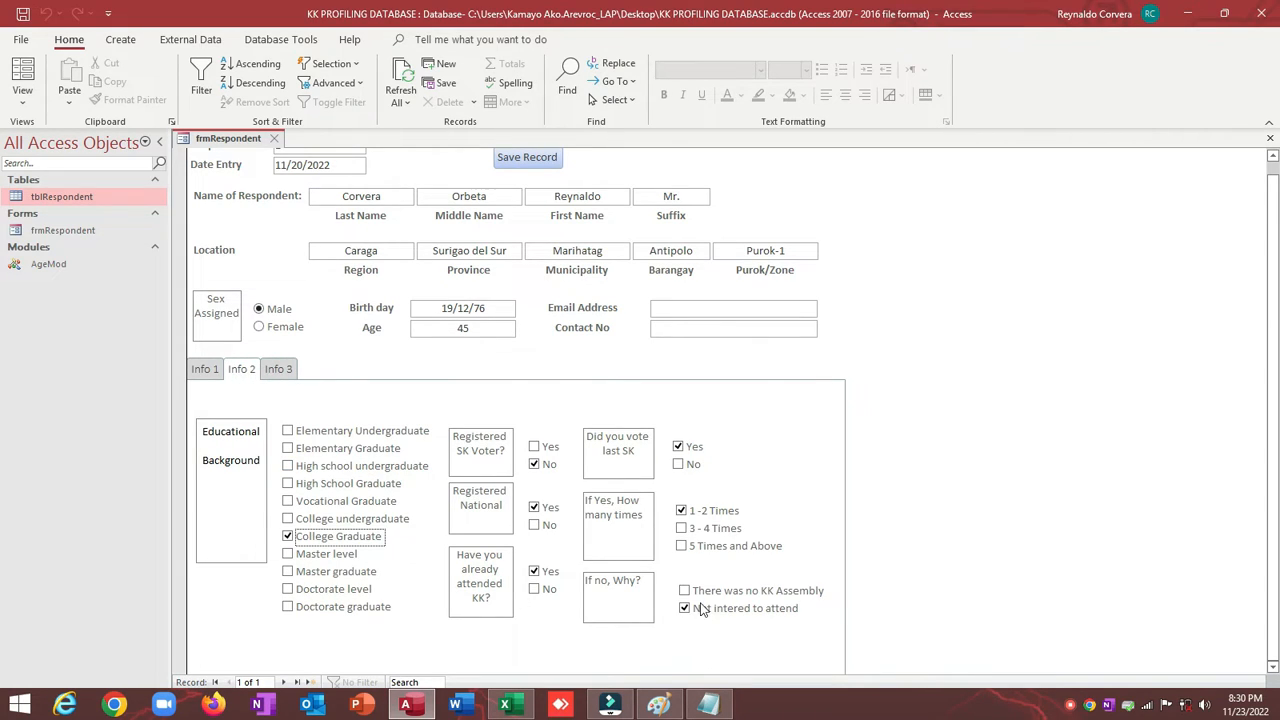
click(204, 369)
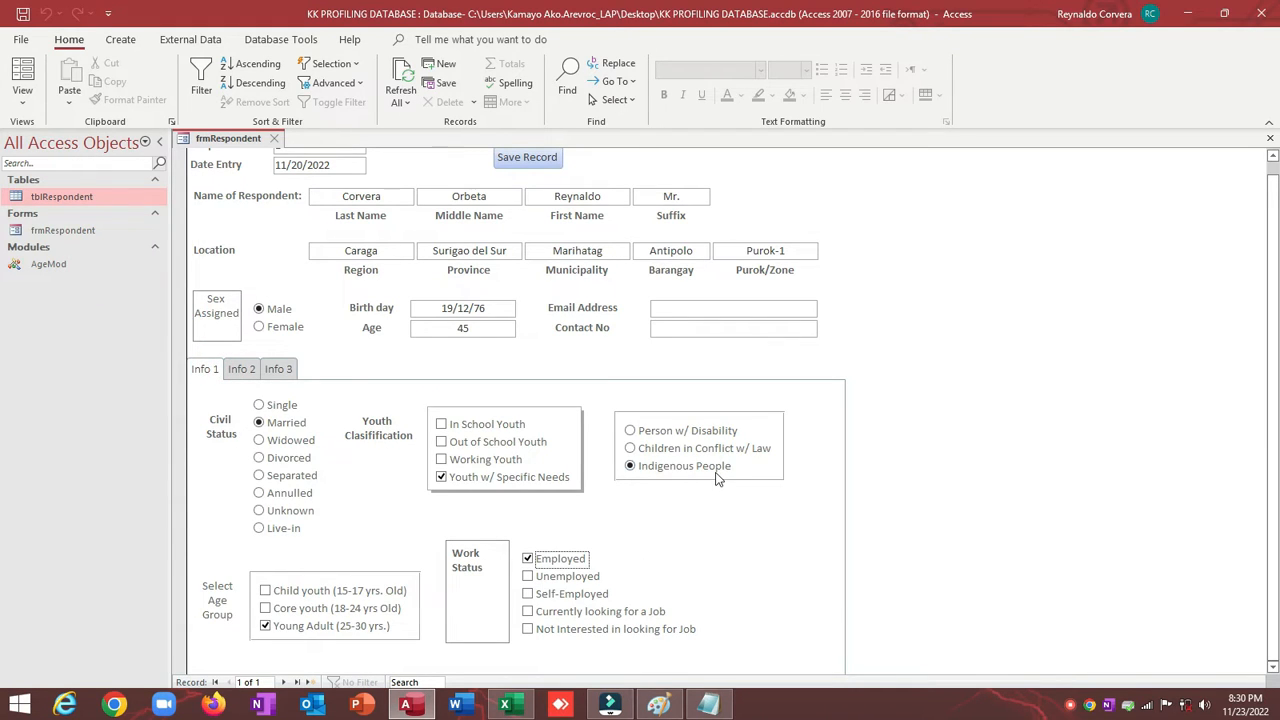
Delete the empty Info 3 page from the tab control in Design View
right_click(947, 281)
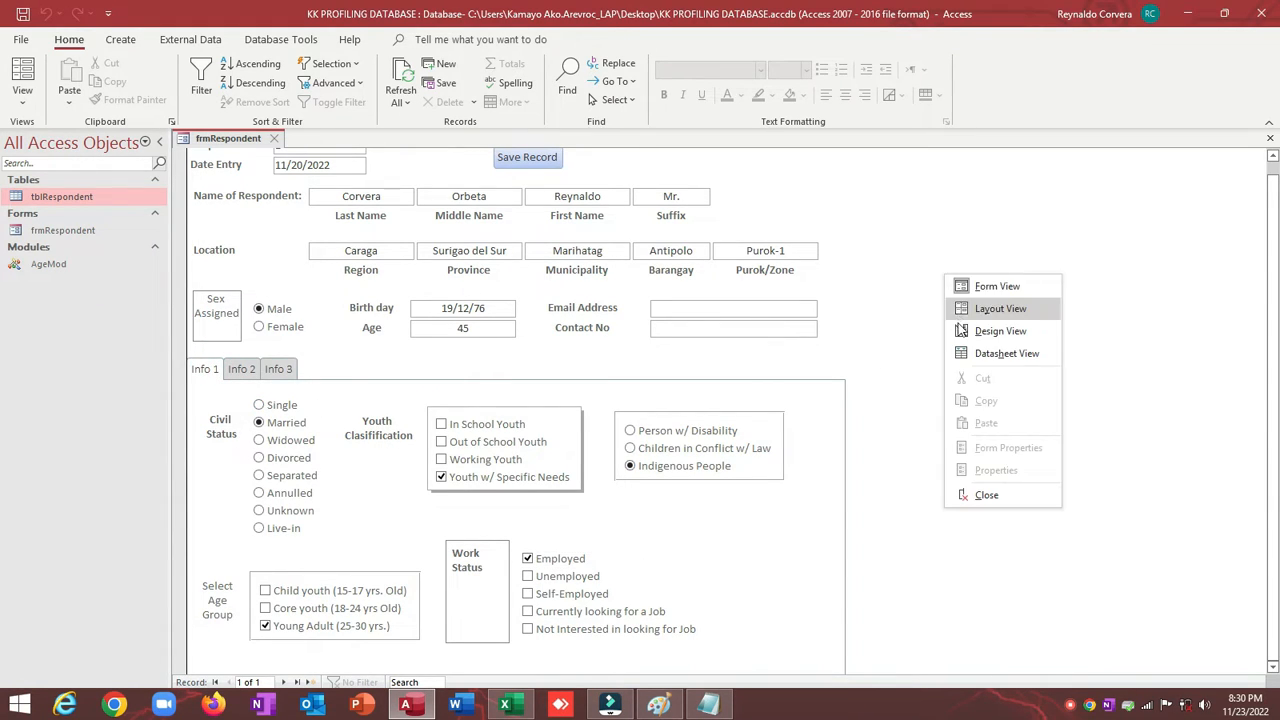
click(962, 327)
click(285, 418)
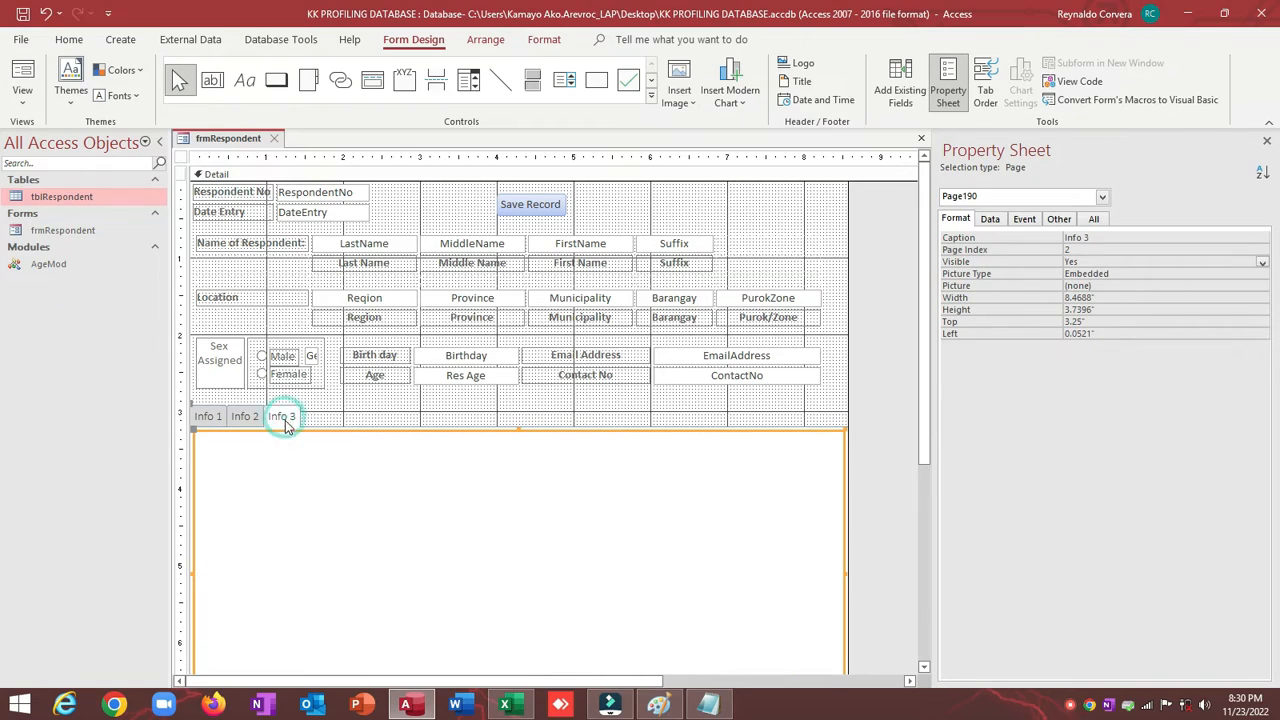
right_click(289, 435)
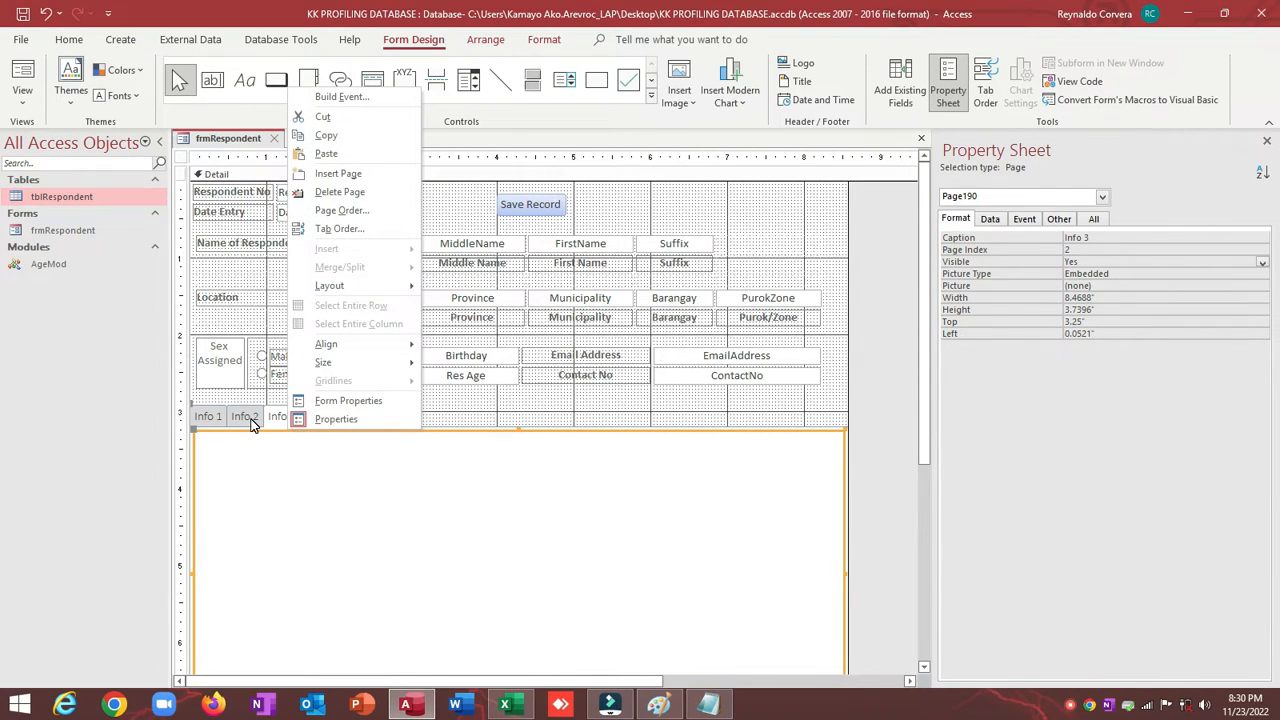
click(345, 191)
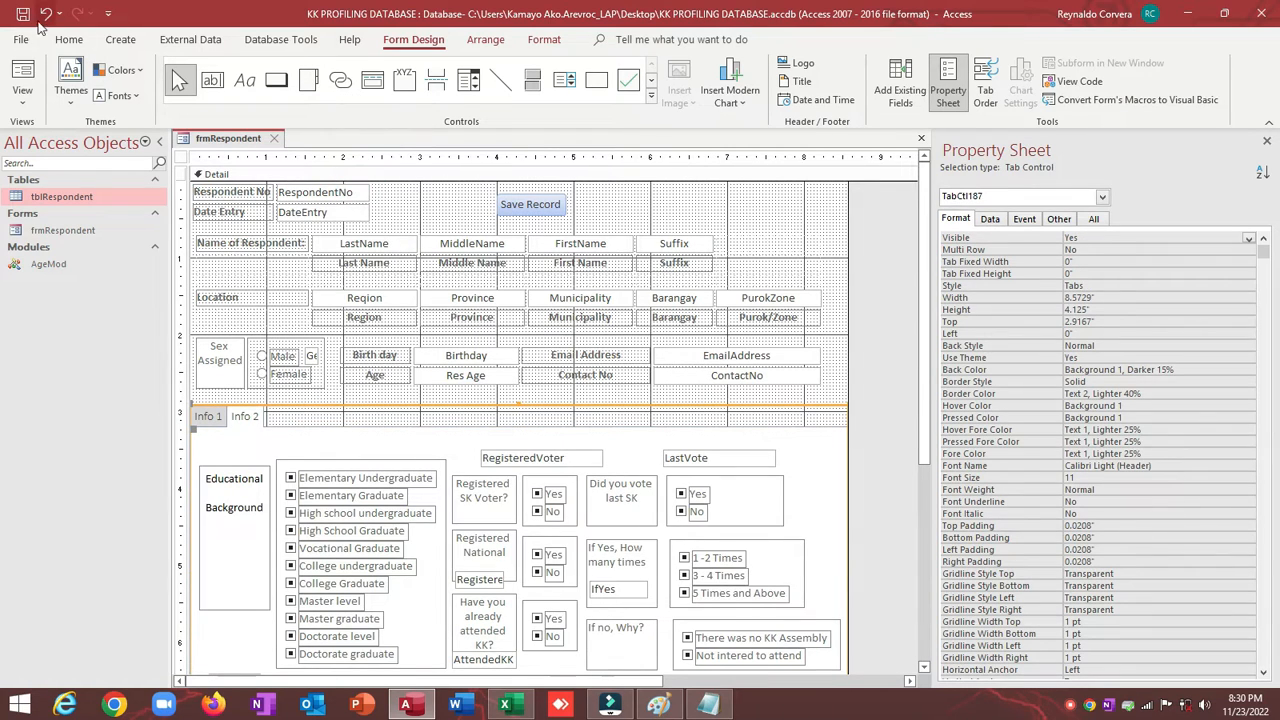
Review the form's two remaining tabs, Info 1 and Info 2, in Form View
click(18, 70)
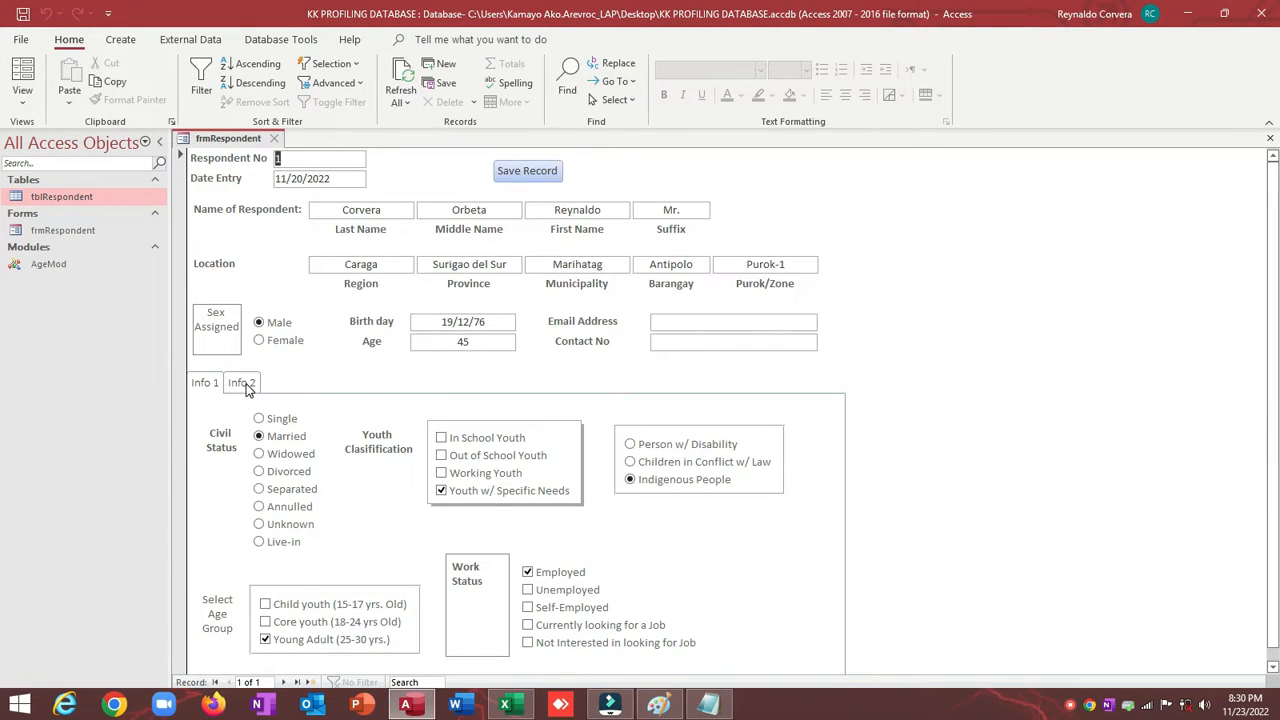
click(242, 383)
click(208, 386)
click(238, 385)
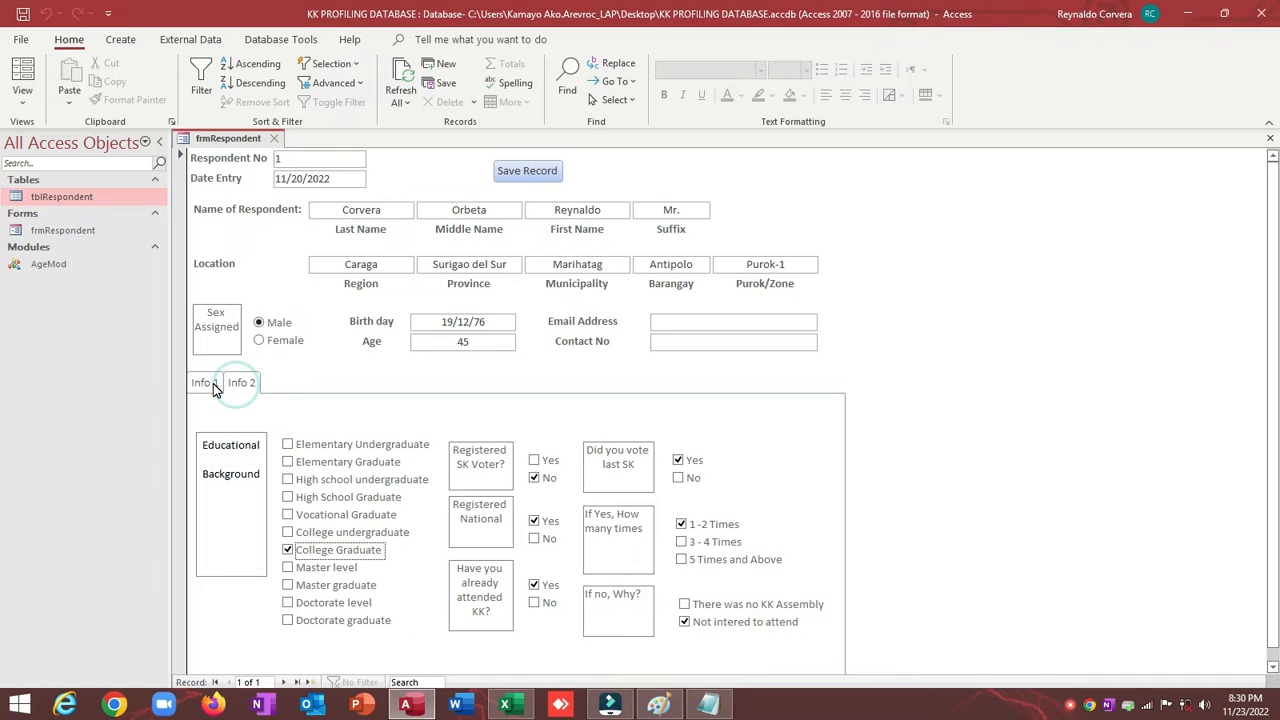
click(214, 389)
click(240, 383)
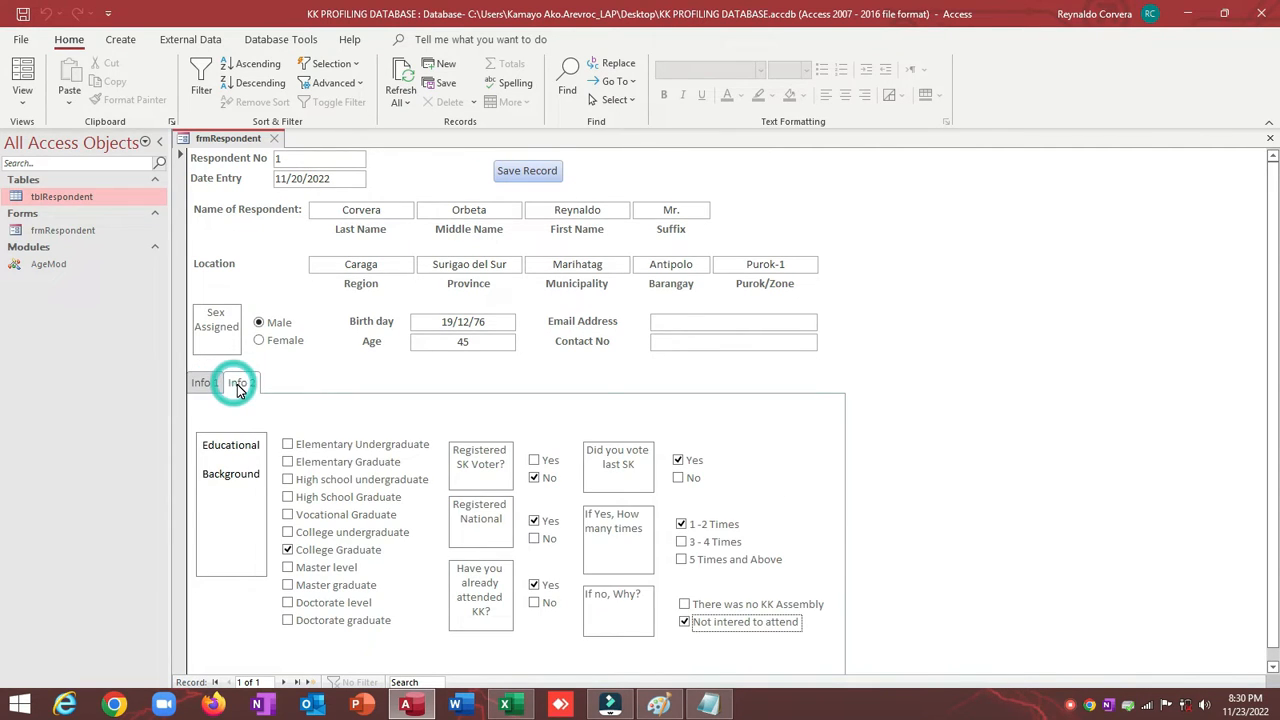
click(208, 386)
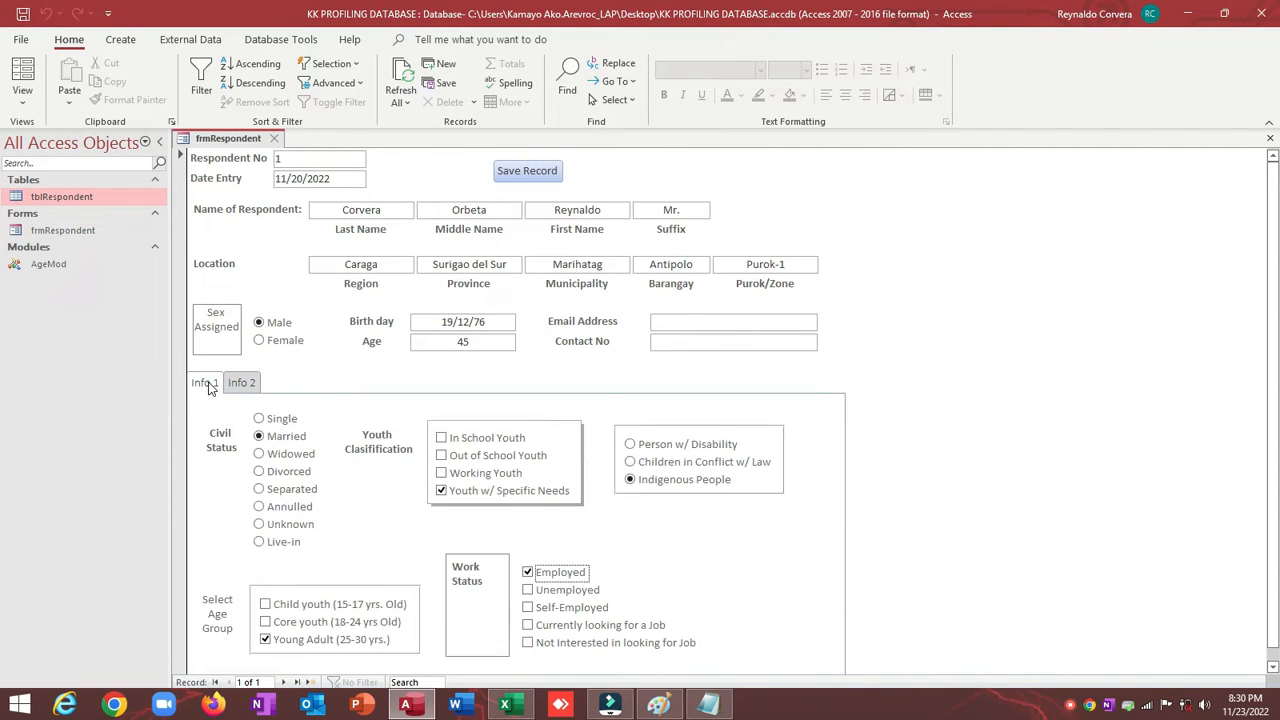
Switch to the KK Survey Questionnaire image in Paint, mark the If No, Why? box with a red stroke and review the questionnaire
click(674, 705)
scroll(912, 430, down, 3)
scroll(912, 430, up, 5)
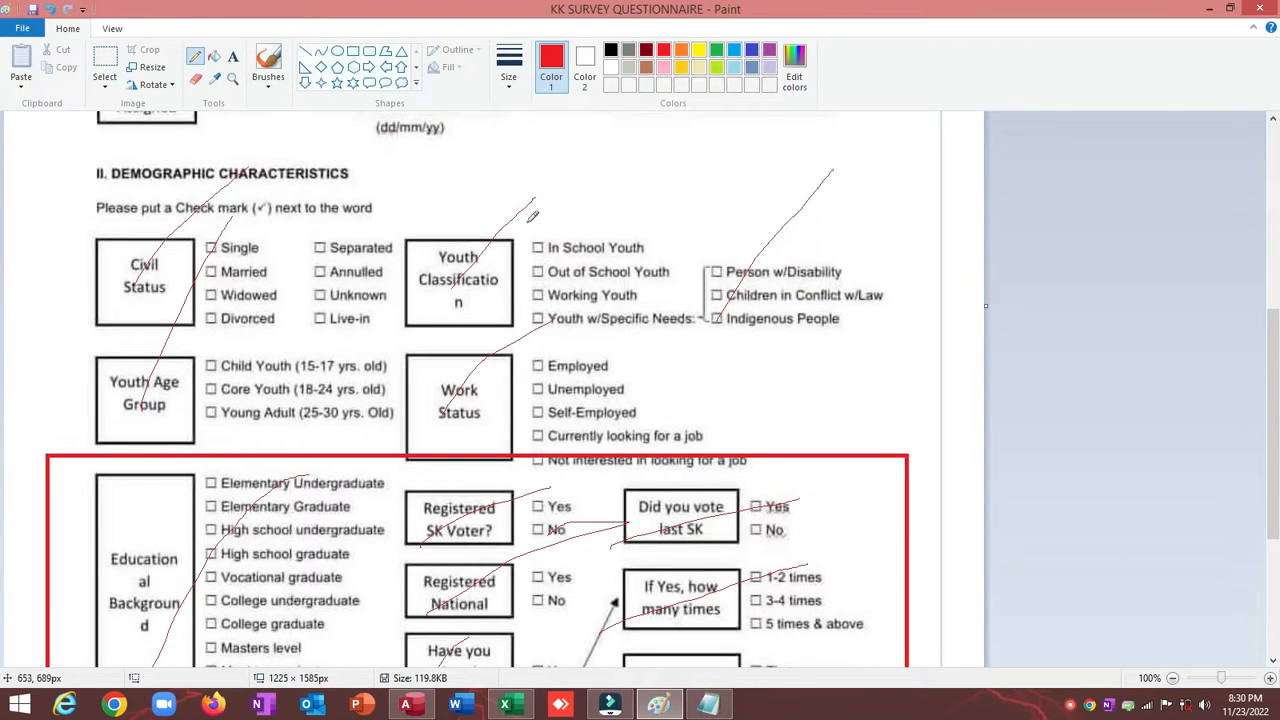
scroll(533, 215, down, 3)
drag(609, 441, 800, 392)
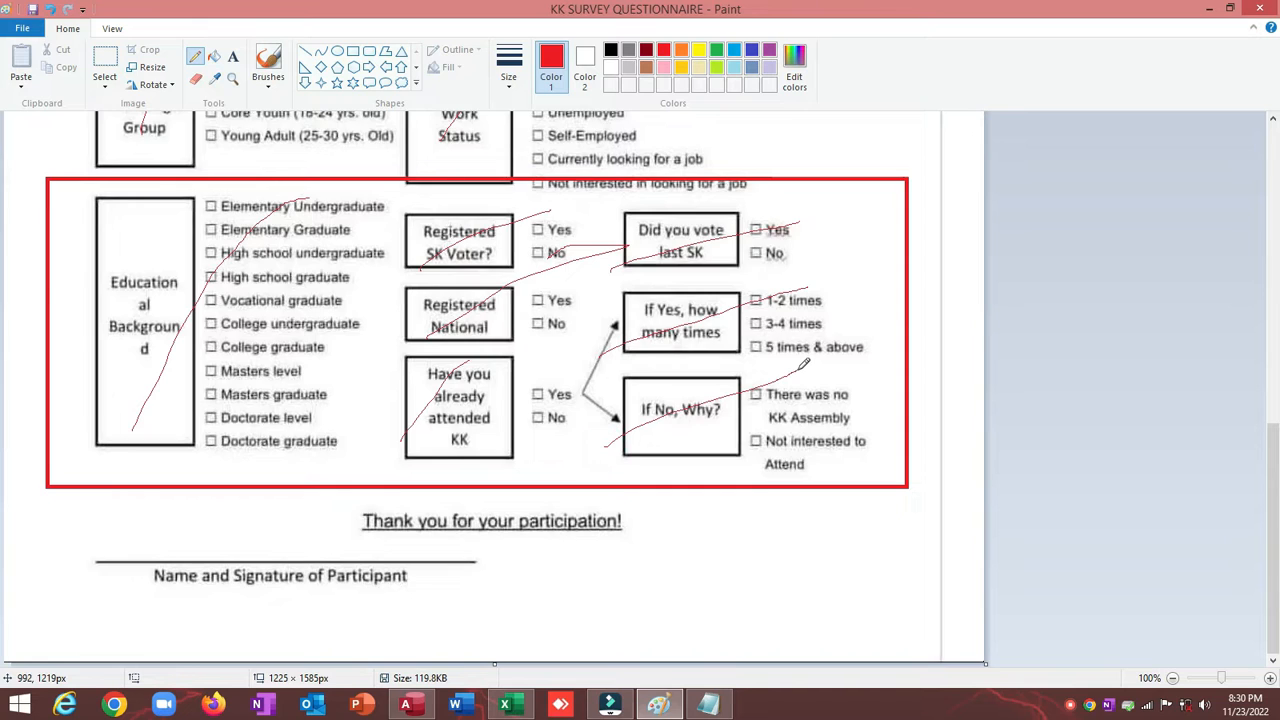
scroll(800, 367, up, 2)
scroll(772, 336, up, 7)
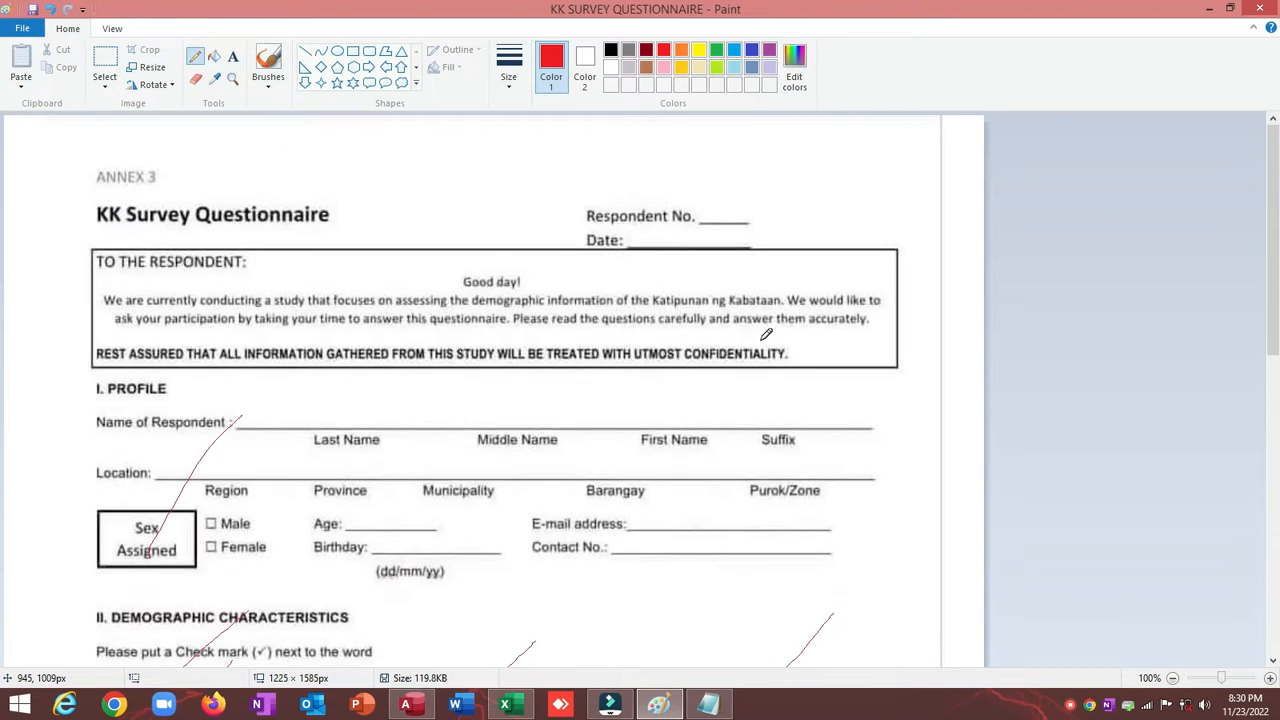
scroll(766, 336, down, 5)
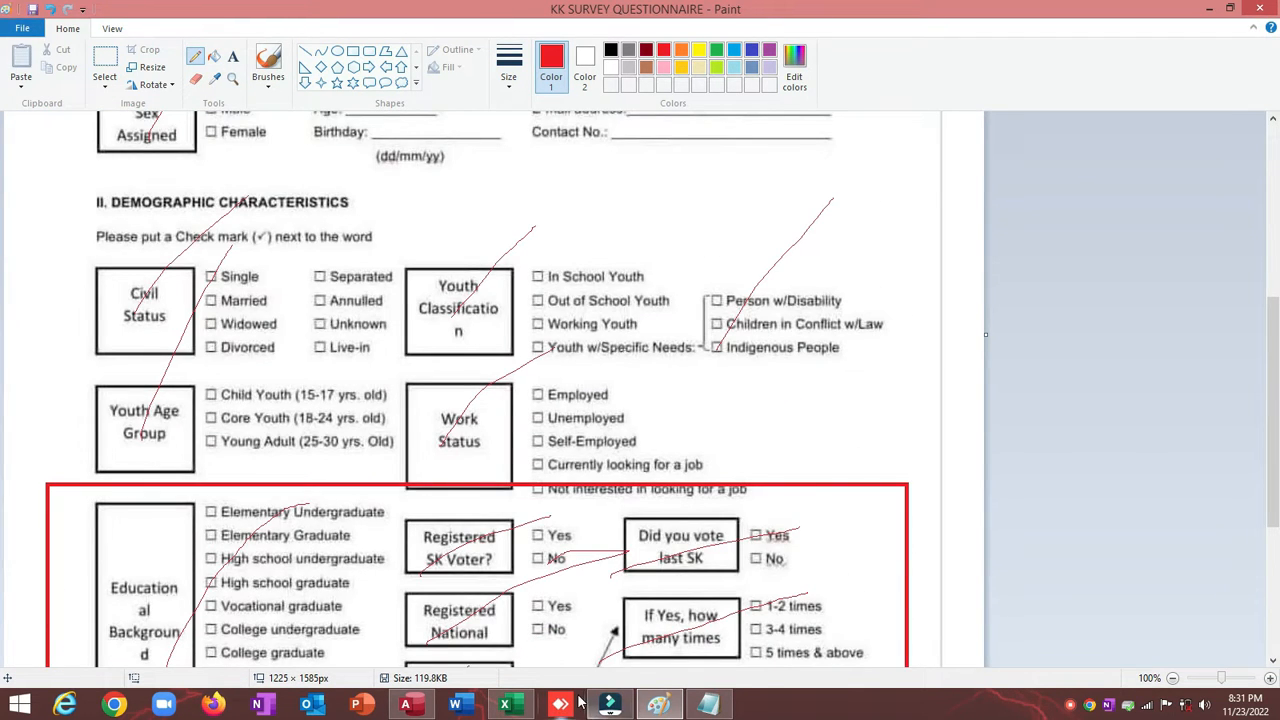
Switch back to frmRespondent in Access, set the form's Pop Up property to Yes in Design View and save it
click(412, 705)
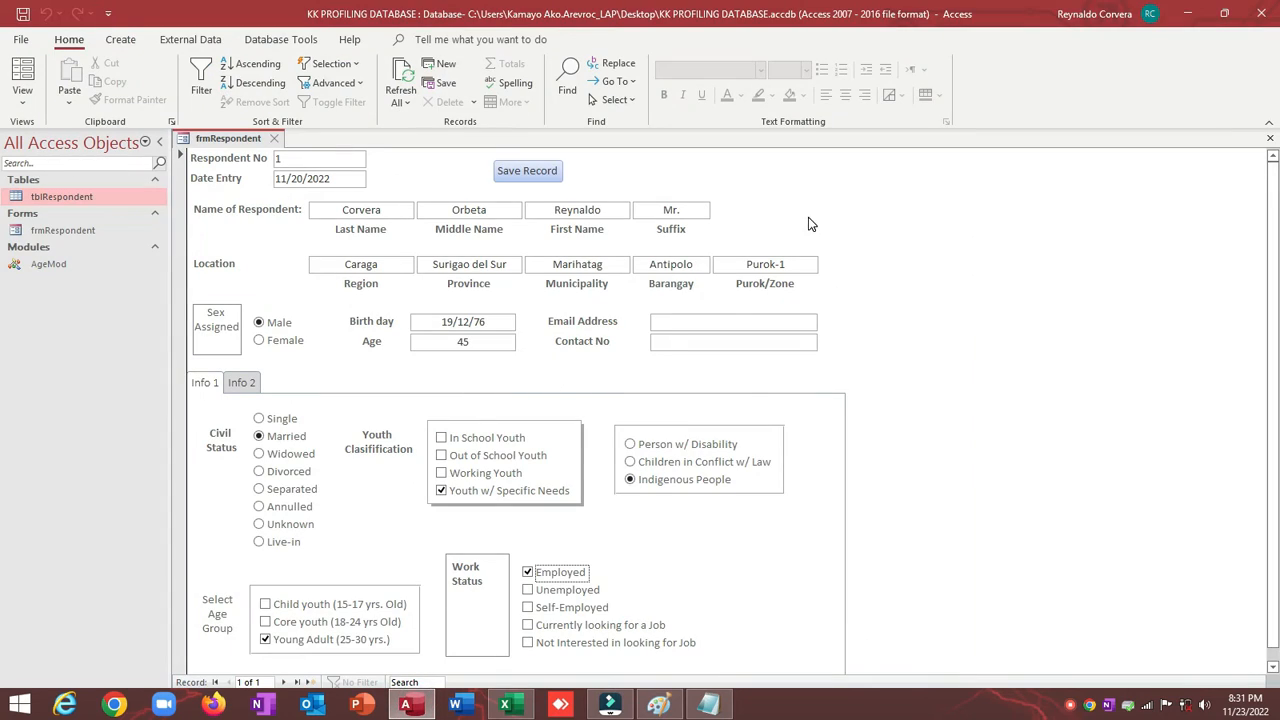
right_click(1004, 190)
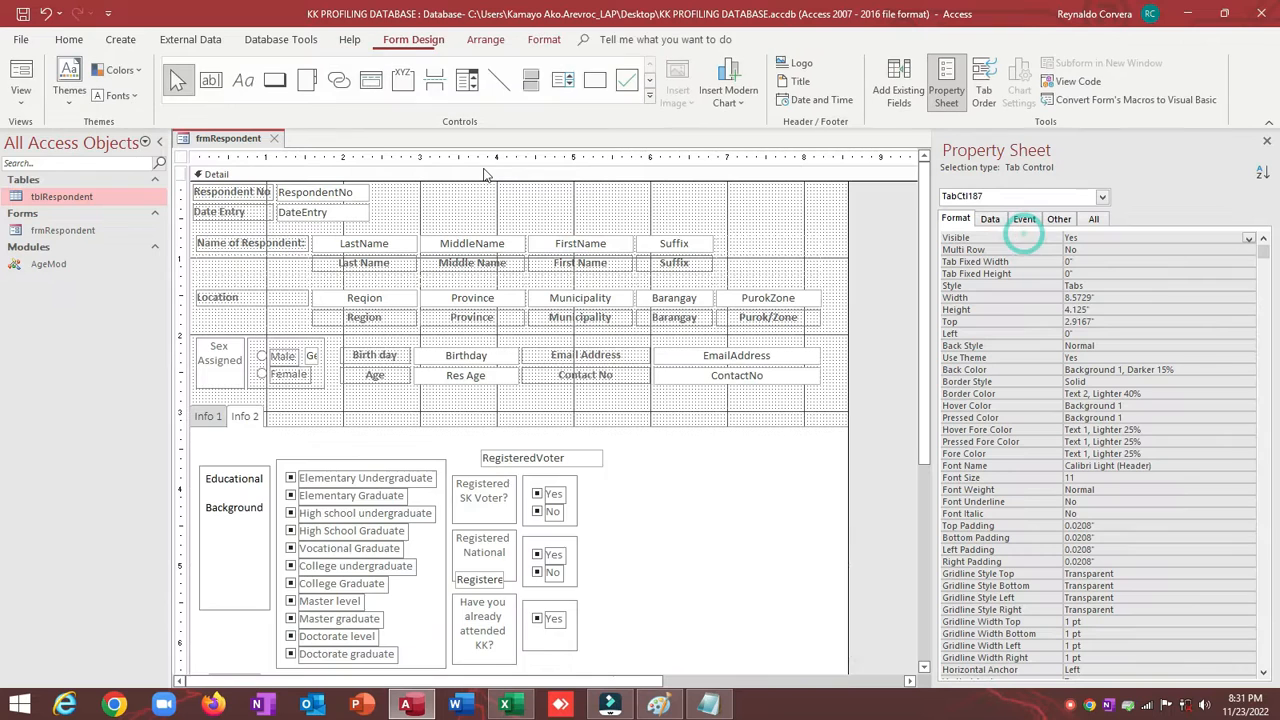
click(1028, 240)
click(181, 159)
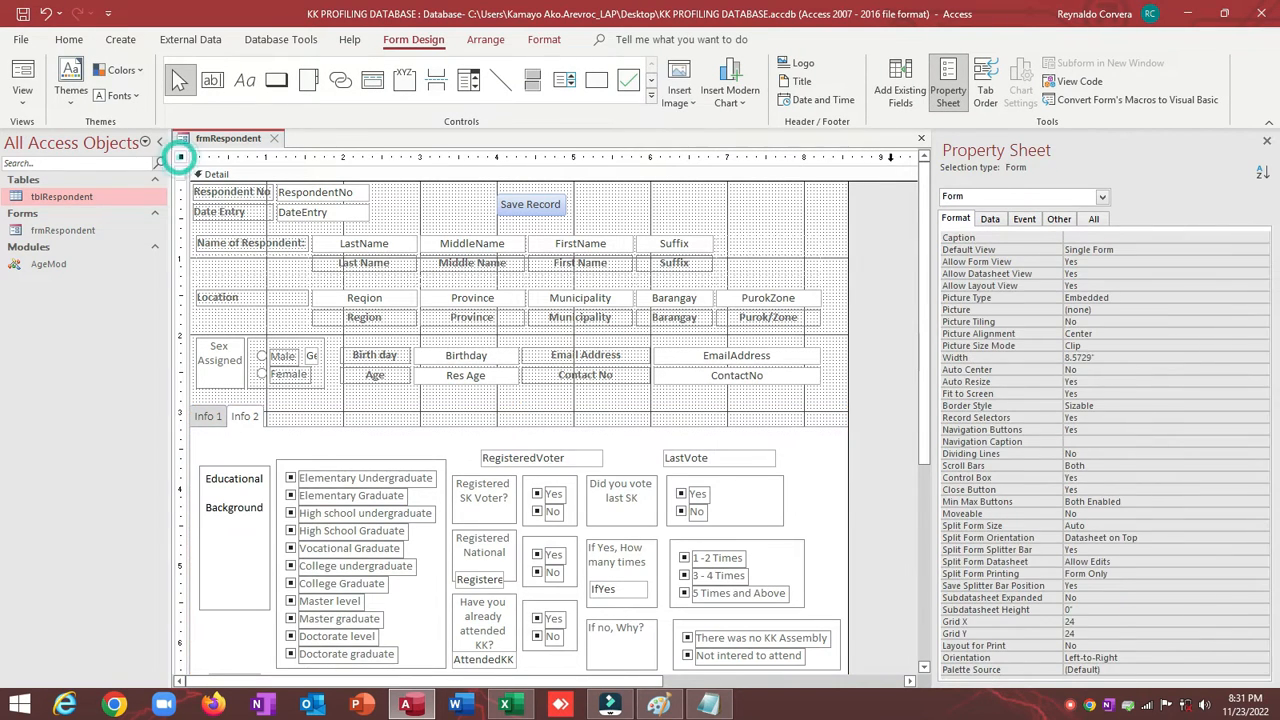
click(1046, 218)
double_click(1030, 237)
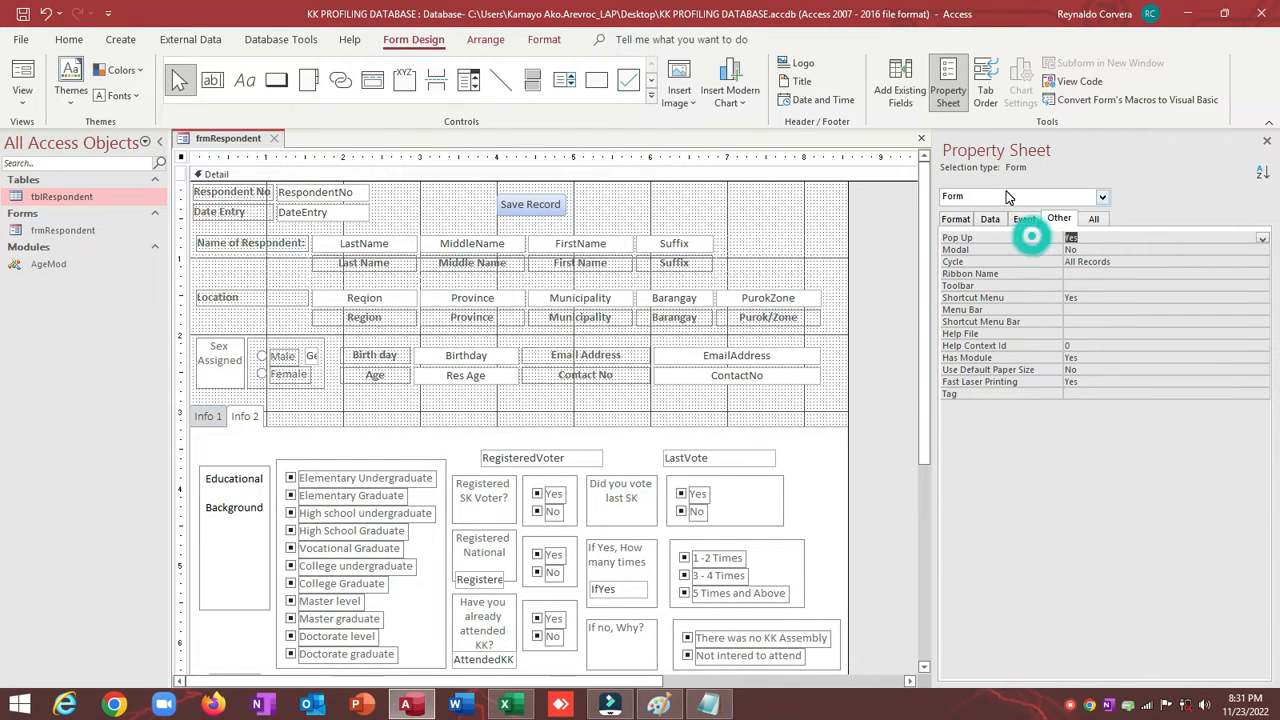
click(22, 14)
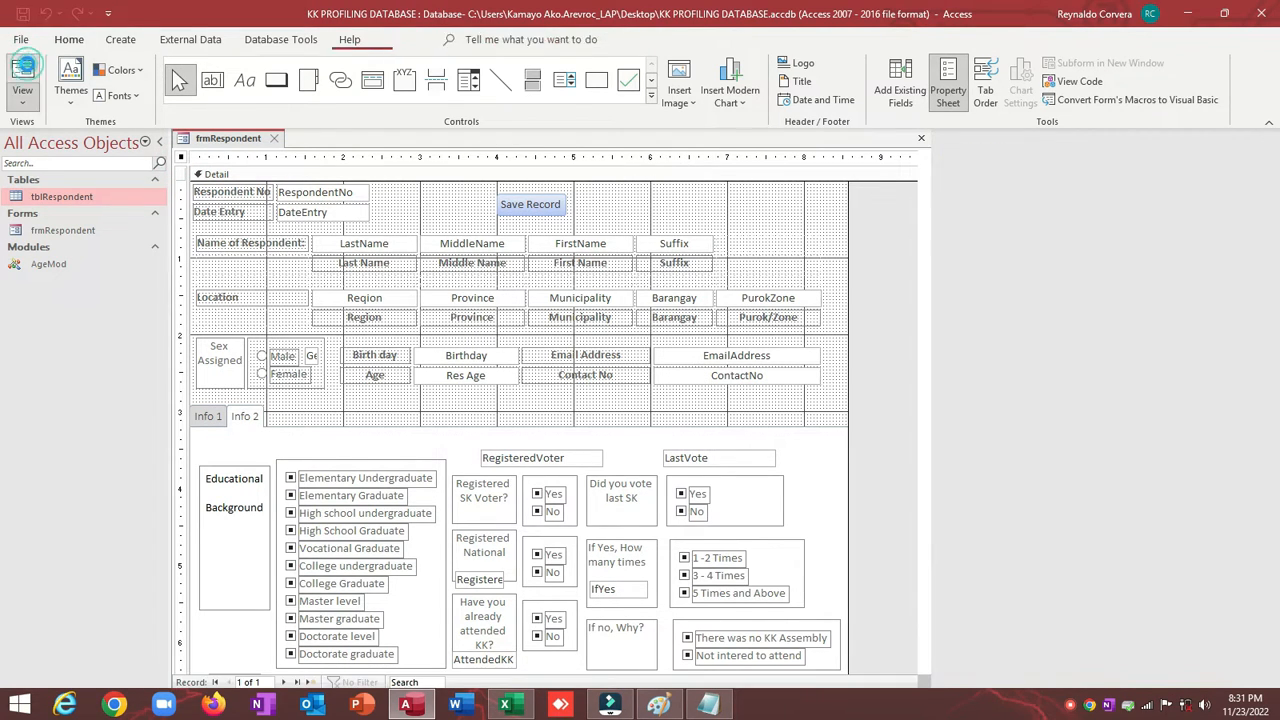
Display frmRespondent as a pop-up in Form View, reposition its window and go to the new blank record
click(30, 70)
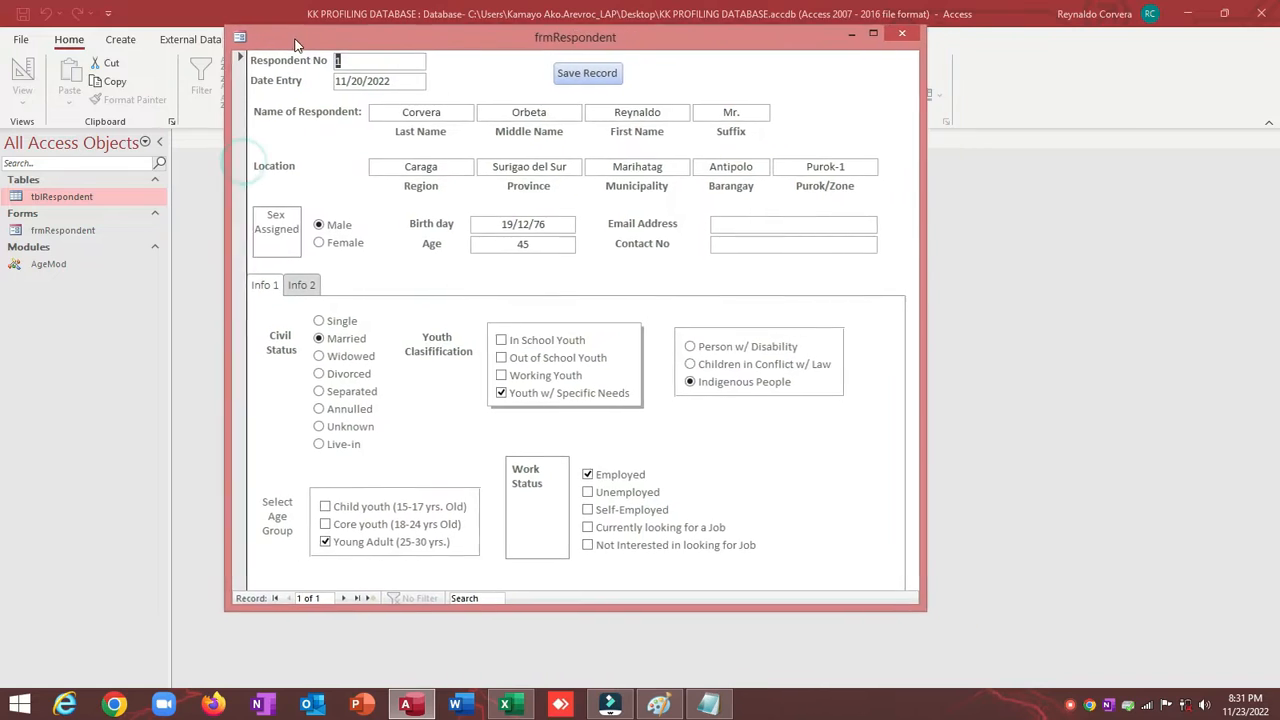
drag(295, 45, 268, 78)
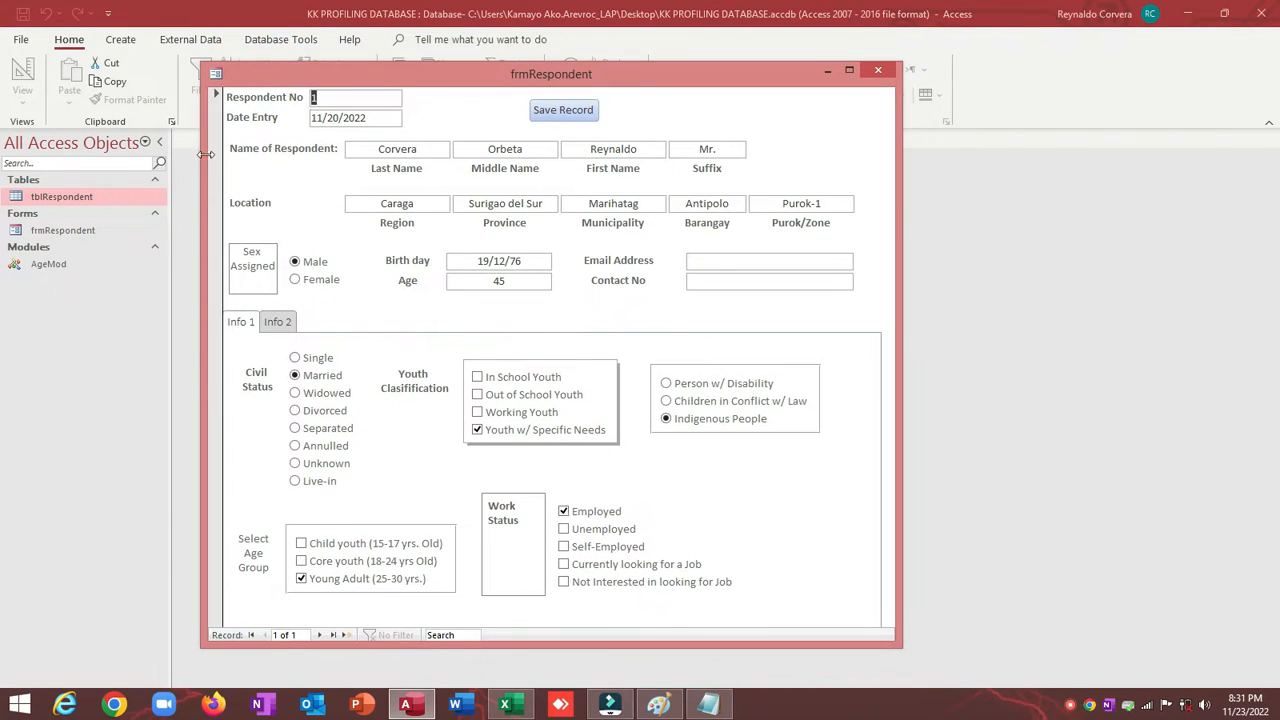
right_click(282, 78)
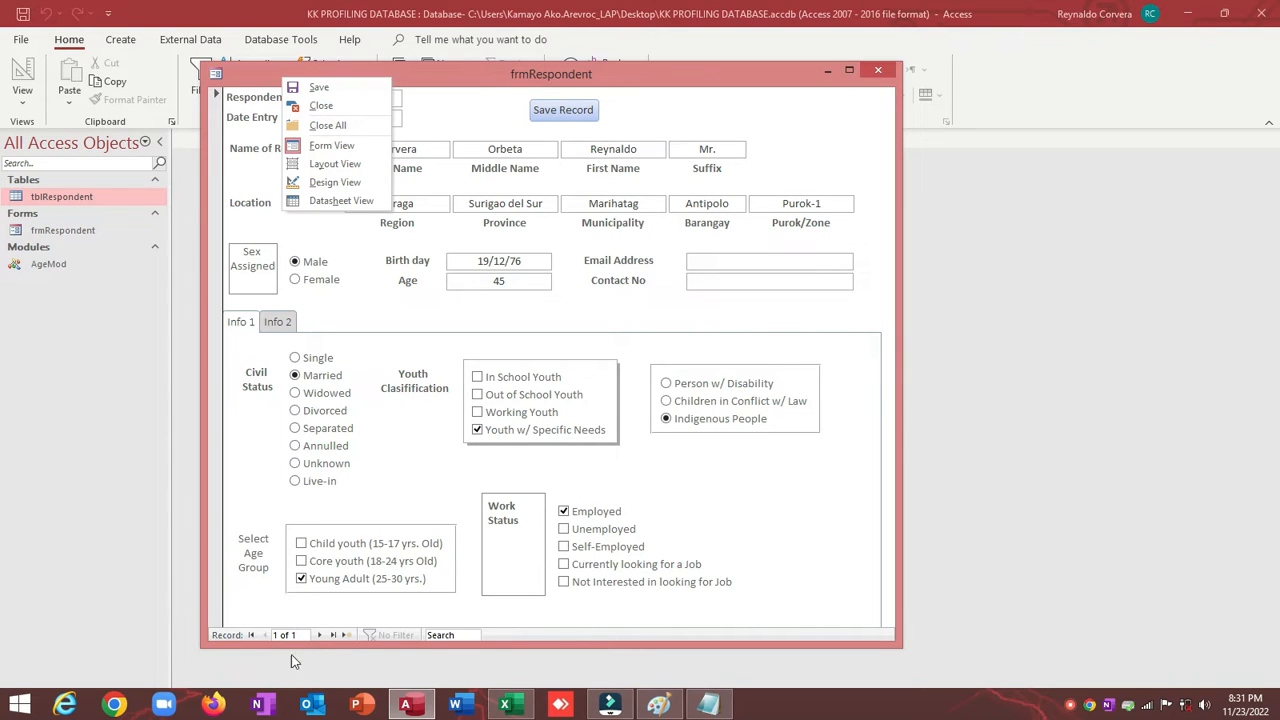
click(322, 636)
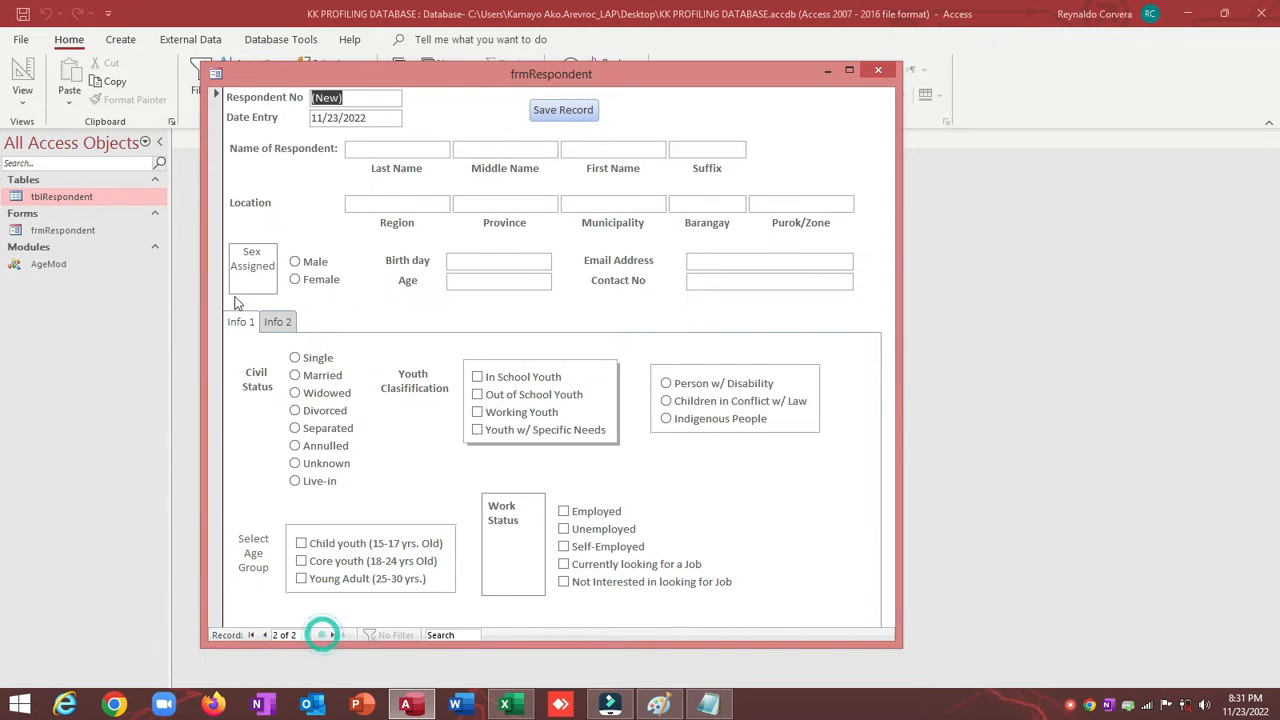
In Design View, set the form's Record Selectors and Navigation Buttons properties to No
right_click(306, 73)
click(358, 180)
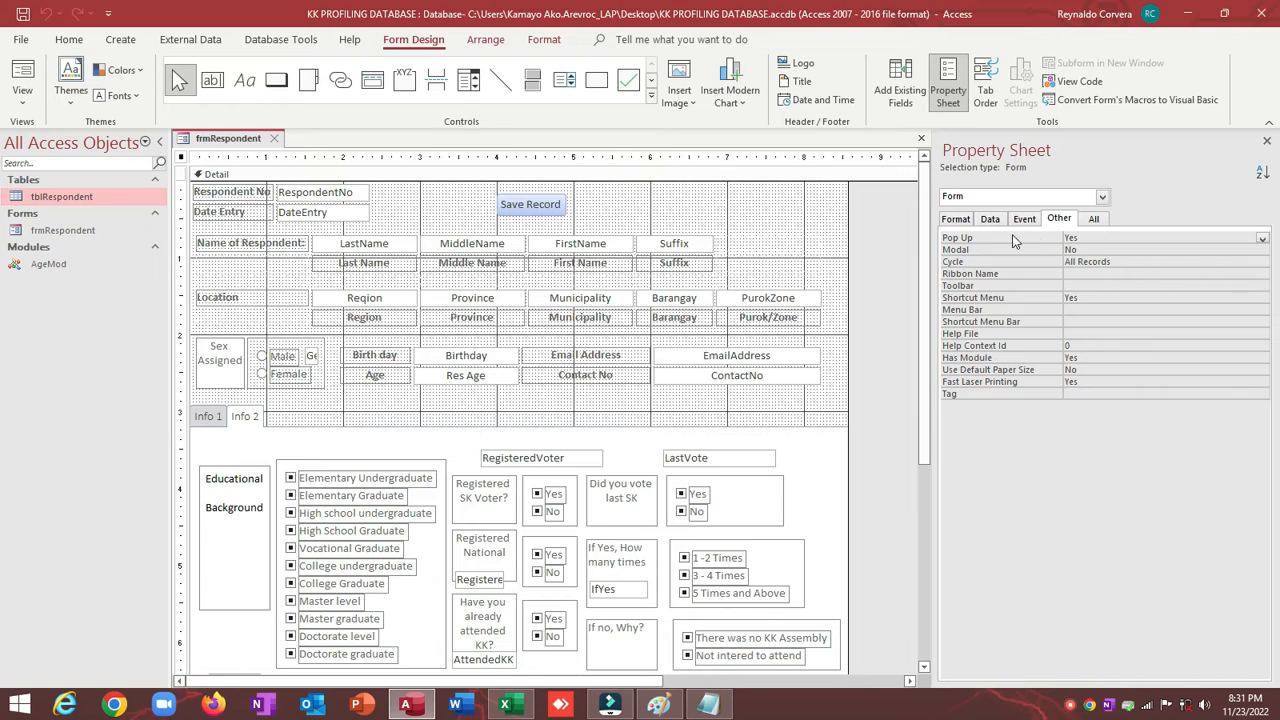
click(955, 218)
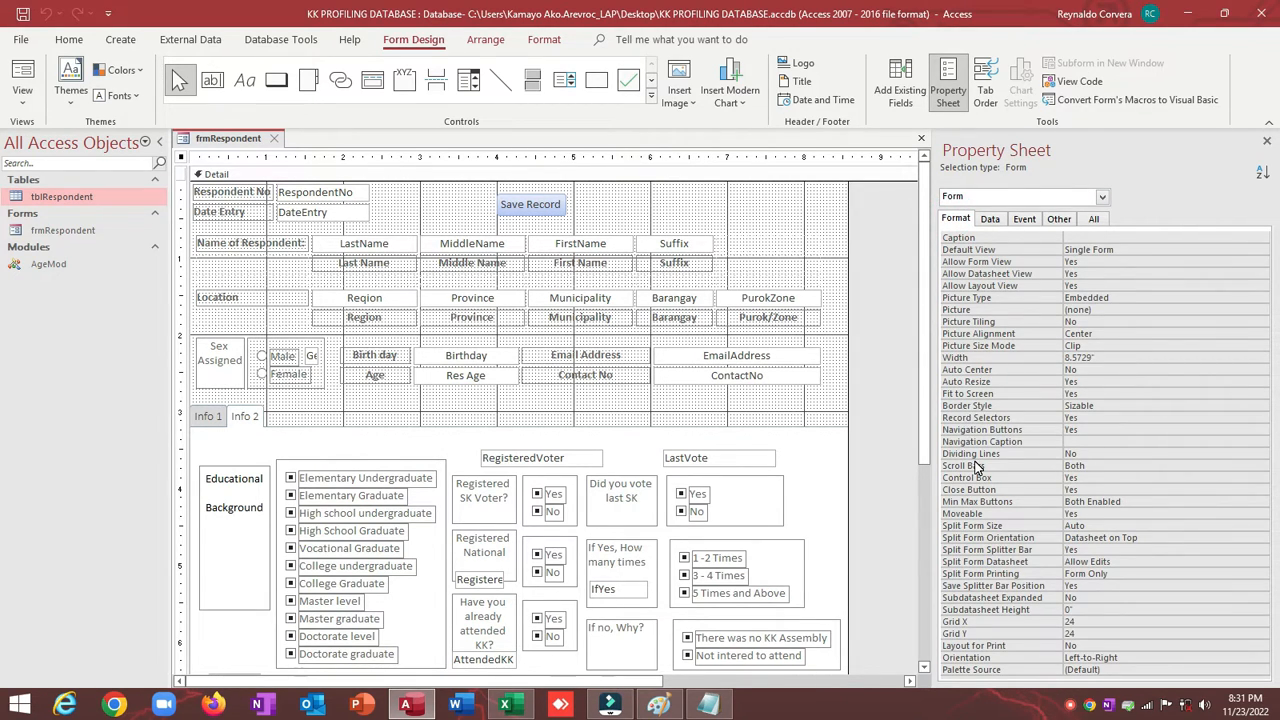
double_click(980, 417)
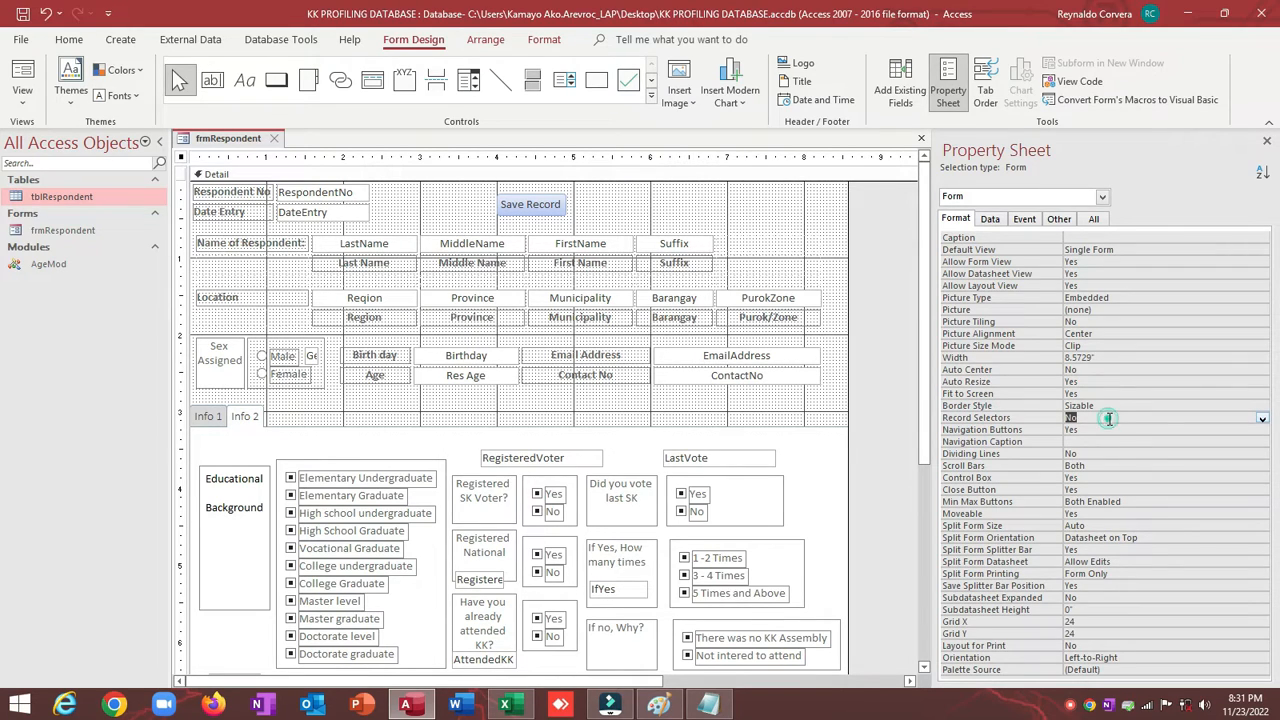
click(1015, 430)
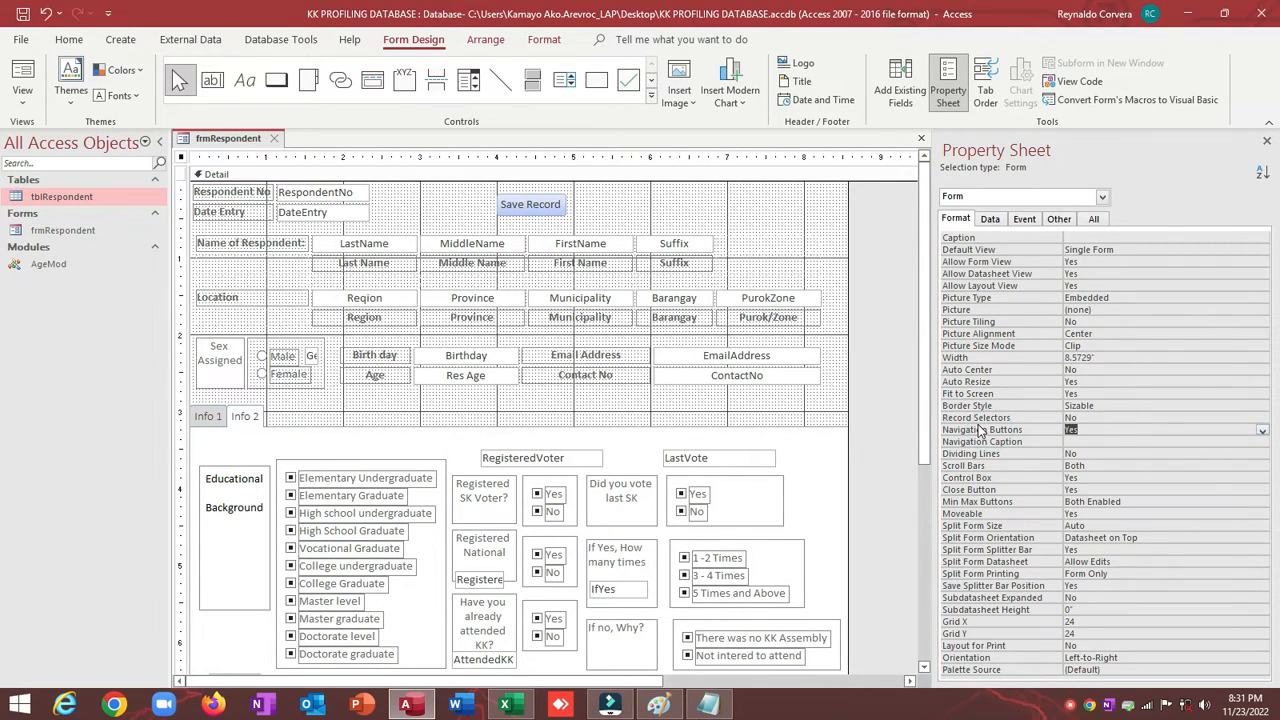
click(975, 418)
click(960, 430)
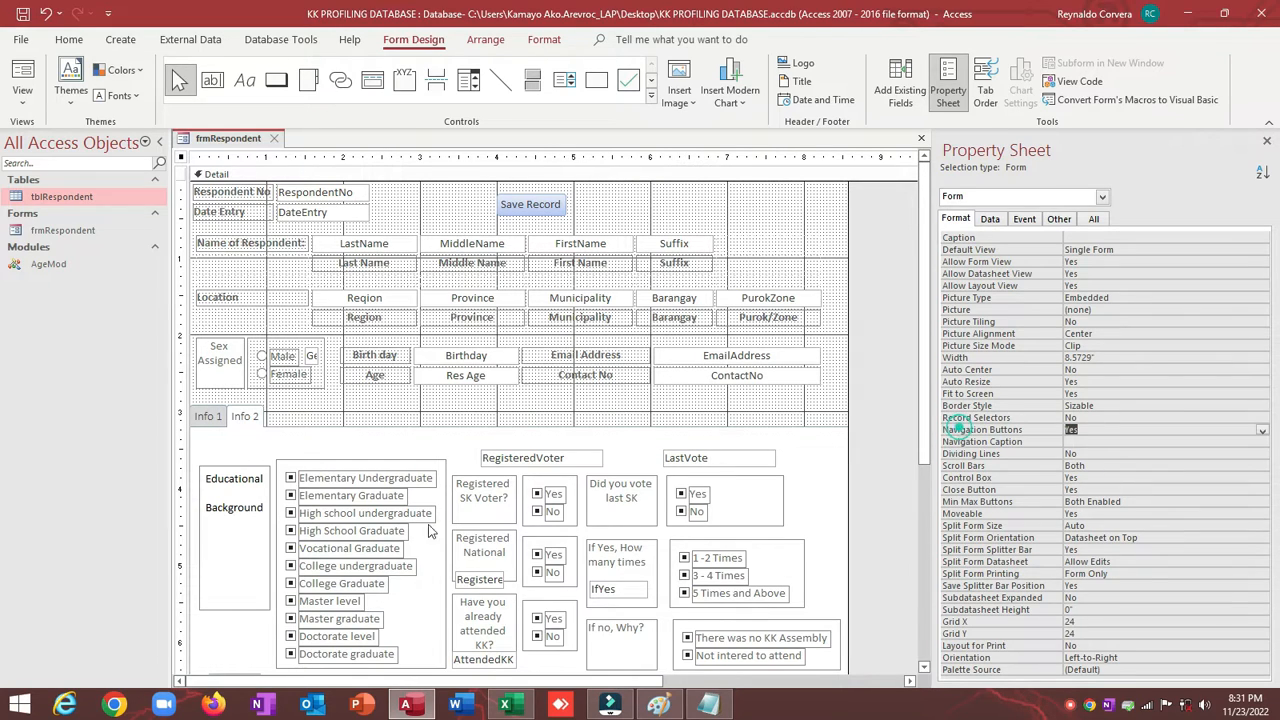
double_click(1121, 430)
Review the pop-up form's Info 1 and Info 2 tabs in Form View, glancing at the questionnaire in Paint for comparison
click(22, 76)
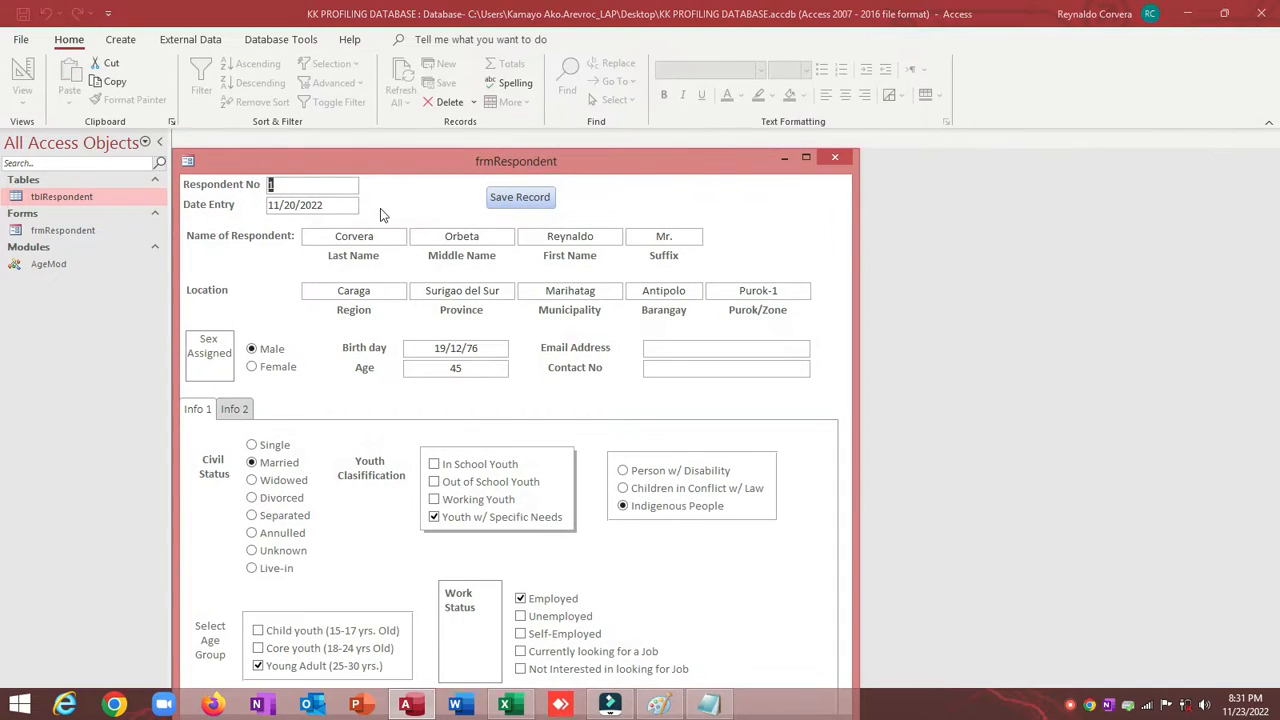
drag(408, 170, 513, 65)
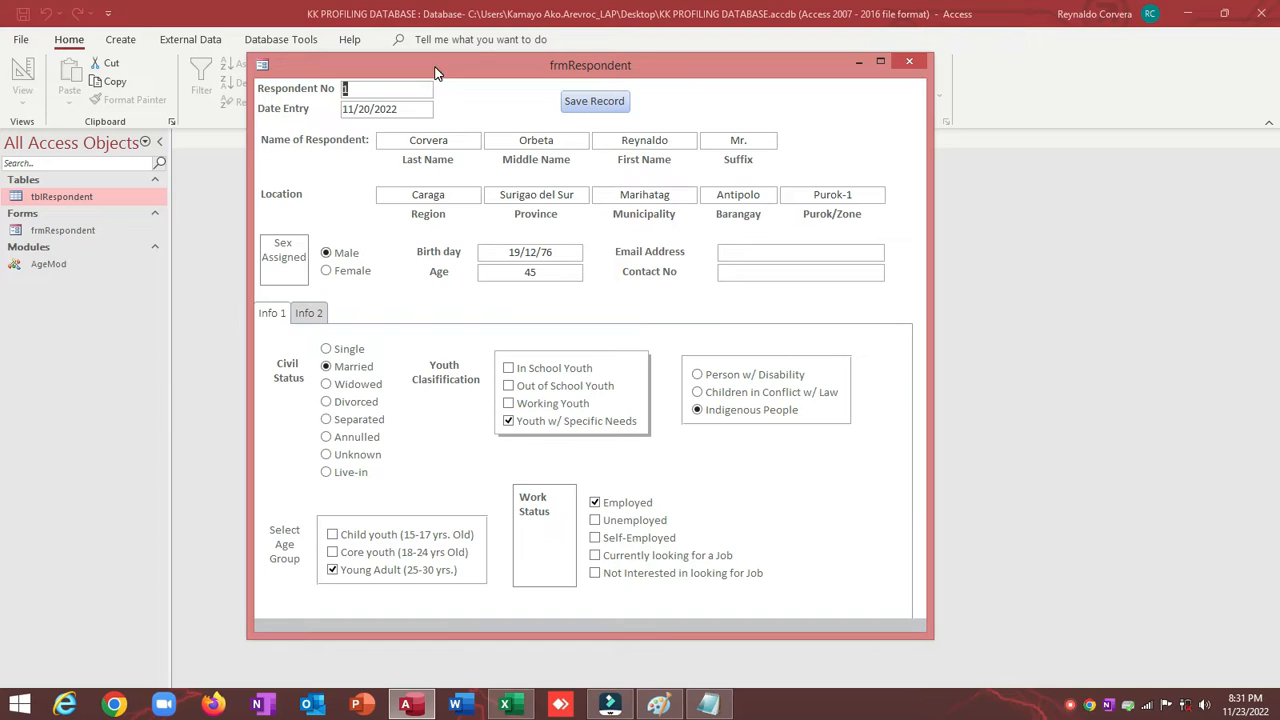
click(658, 705)
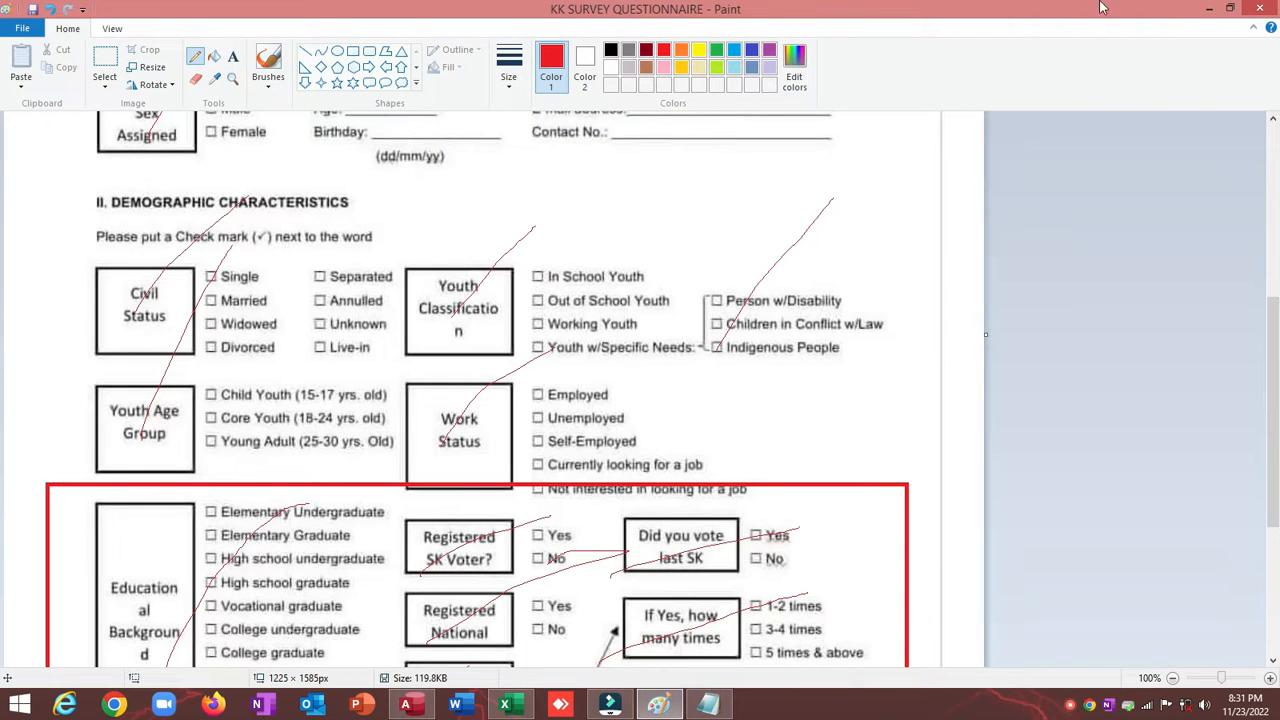
click(1212, 9)
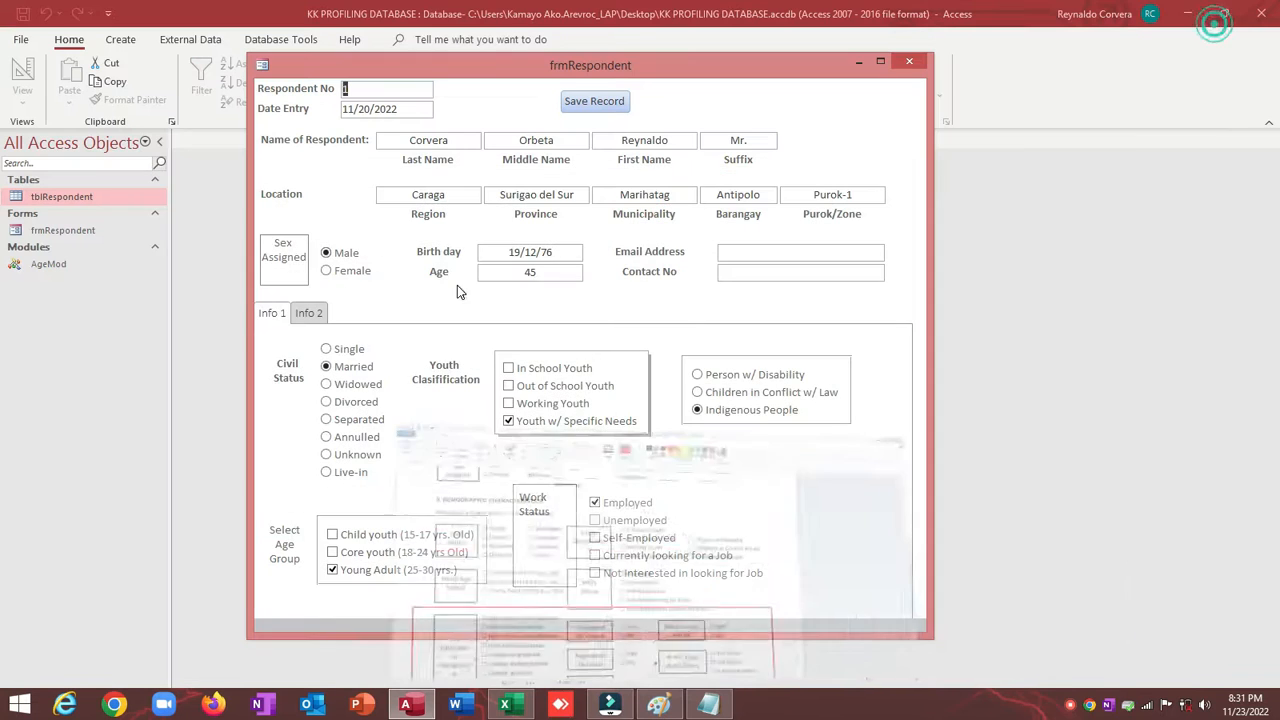
click(309, 314)
click(271, 313)
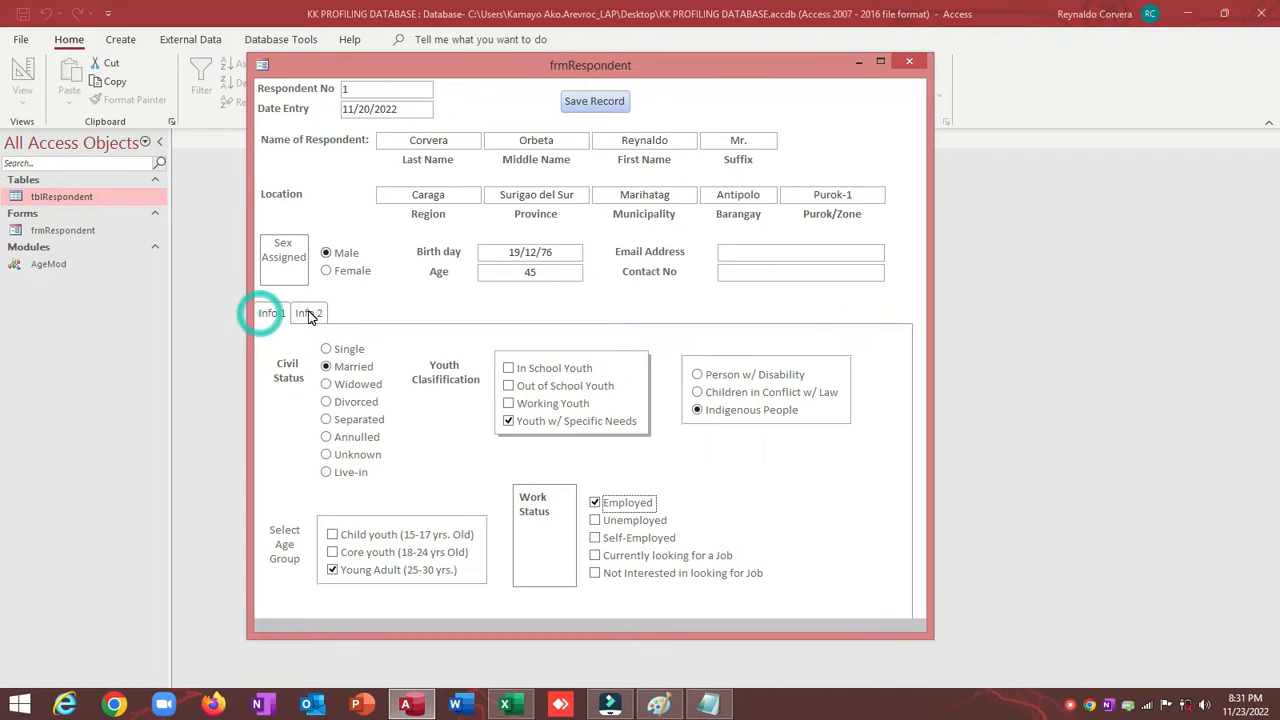
click(305, 313)
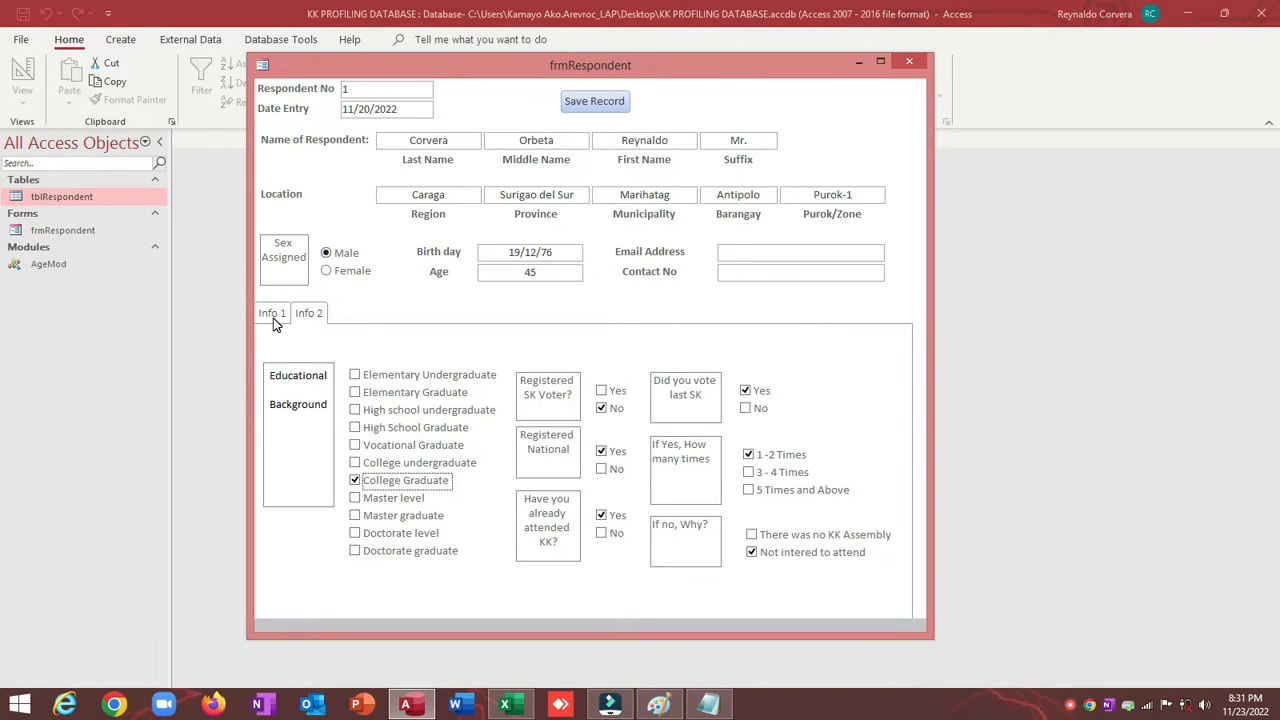
click(272, 316)
click(304, 313)
click(276, 314)
click(305, 313)
click(270, 315)
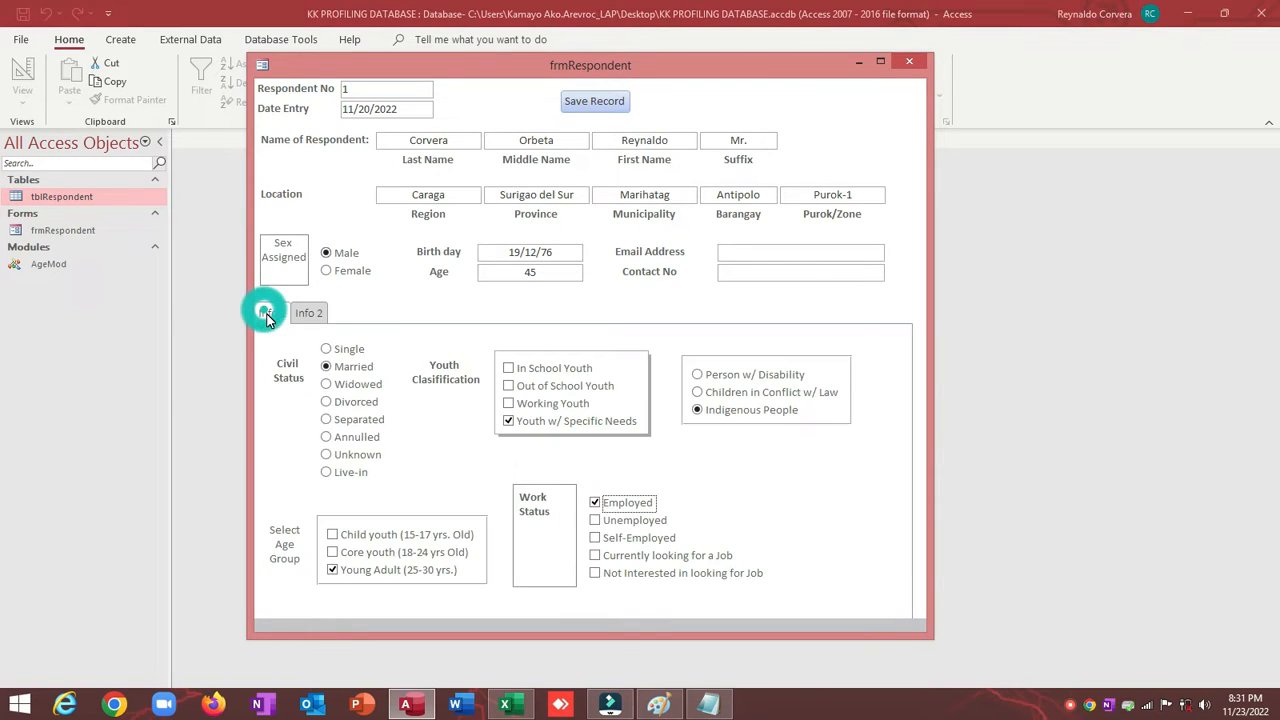
Save the current record and close frmRespondent, keeping its design changes
click(605, 101)
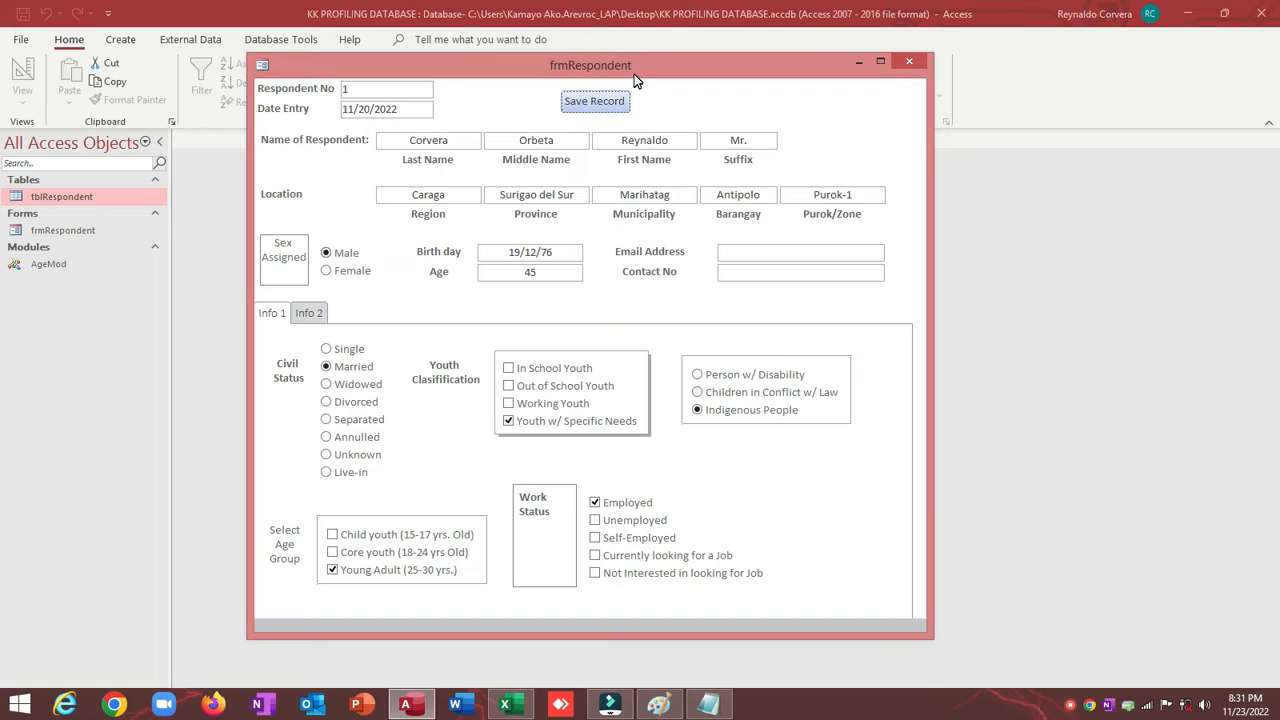
drag(634, 79, 664, 79)
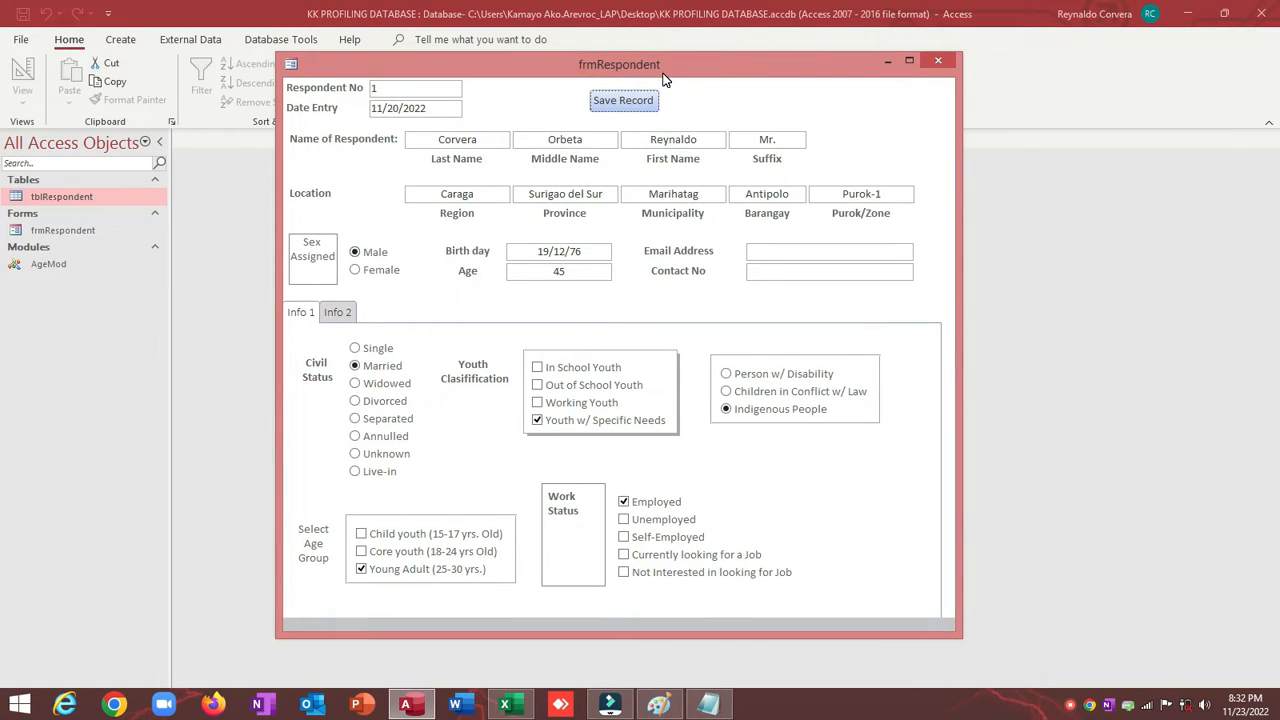
click(940, 61)
click(580, 404)
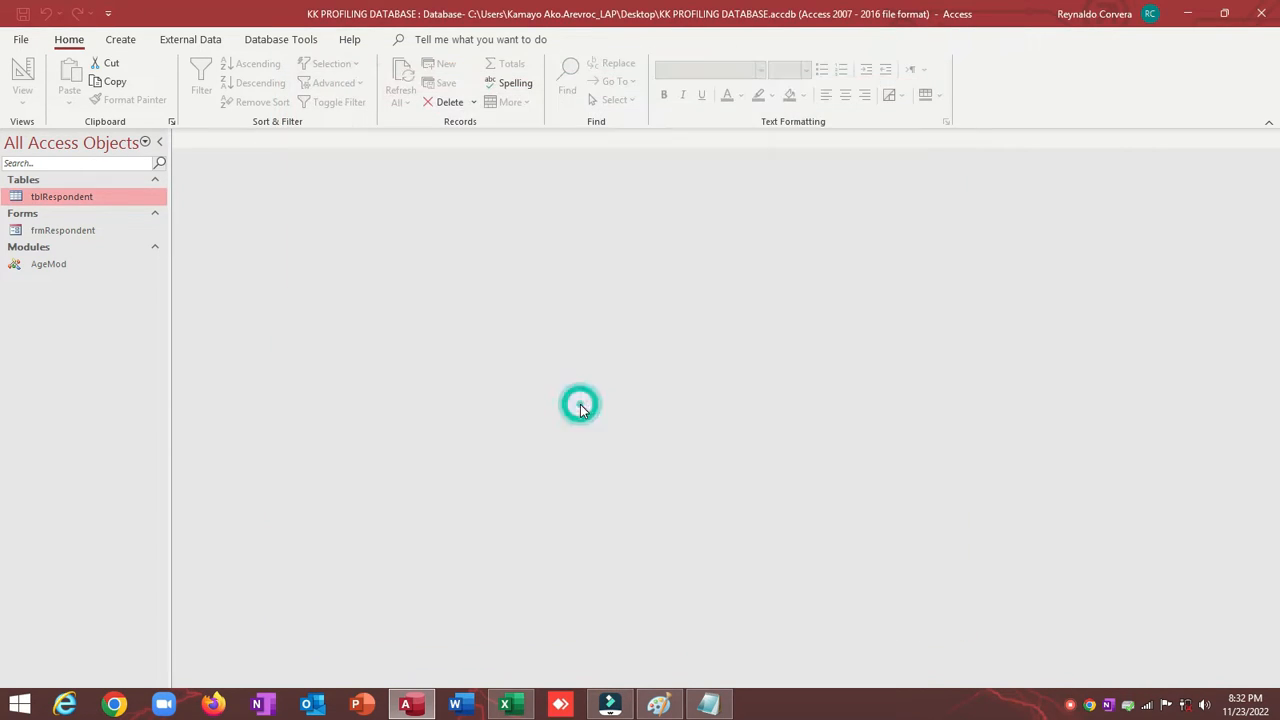
Inspect tblRespondent's records in Datasheet View and its fields in Design View, closing the table each time
double_click(69, 196)
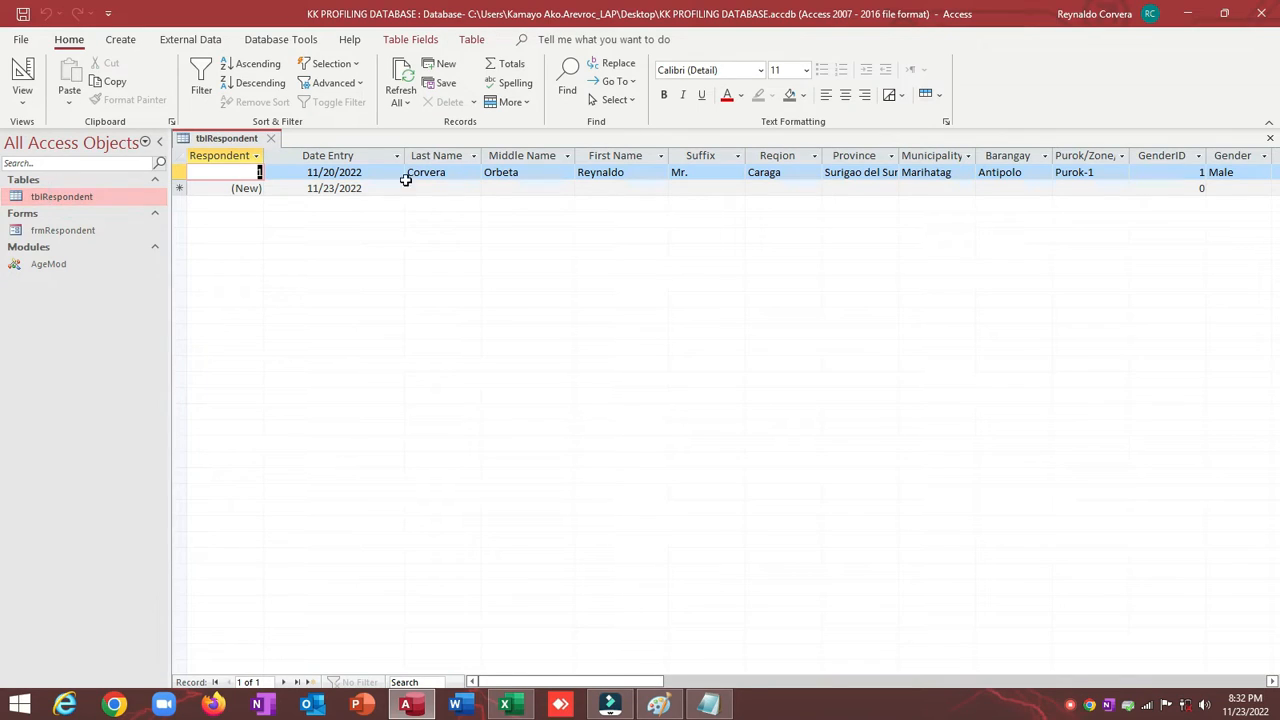
drag(614, 678, 580, 682)
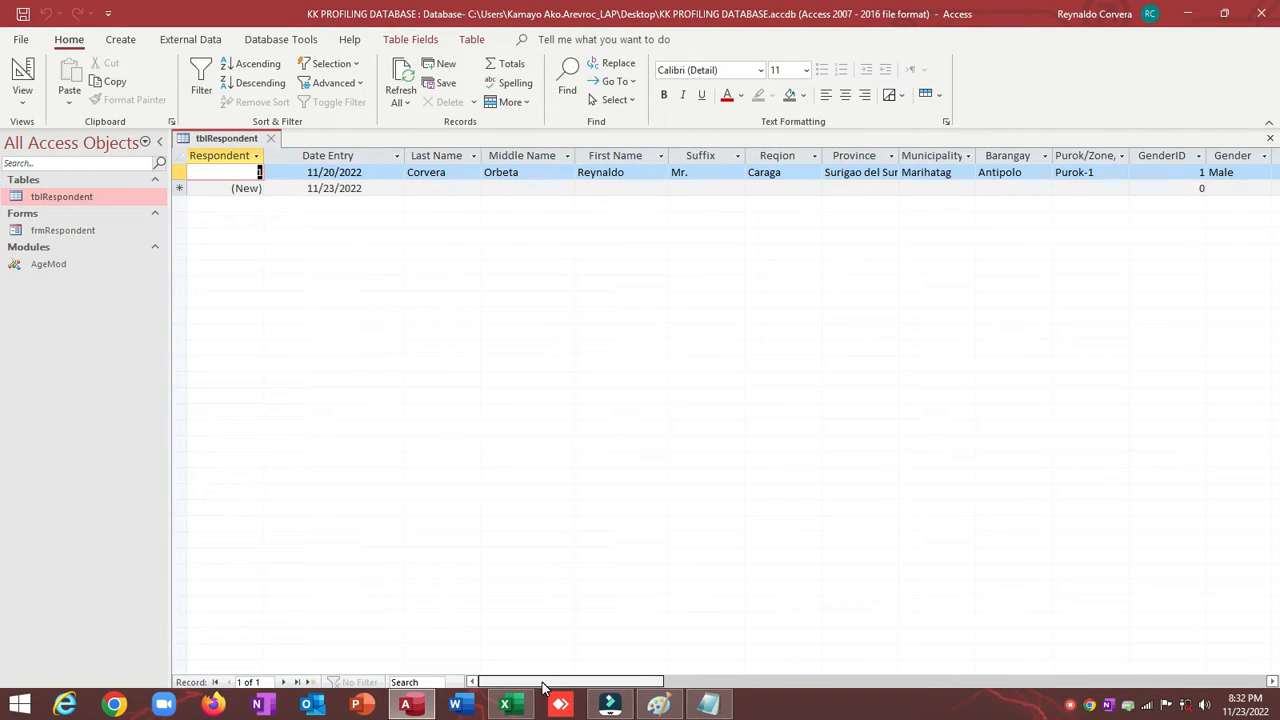
click(270, 138)
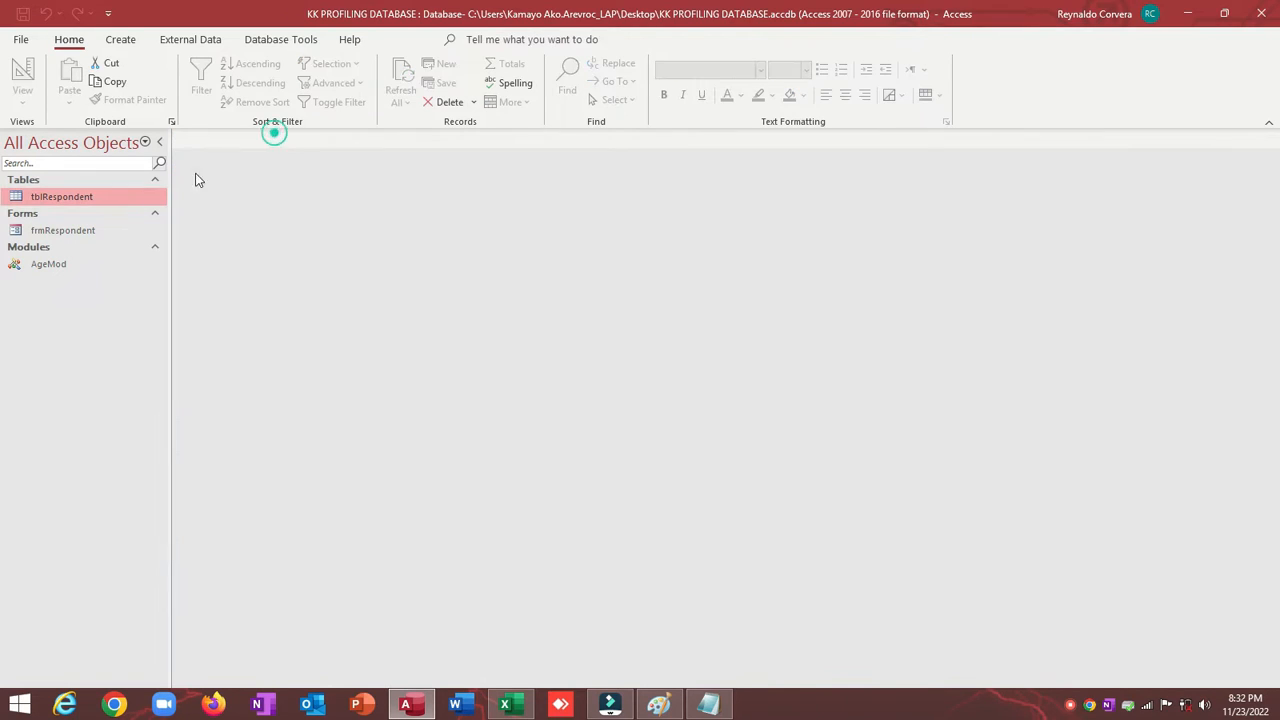
right_click(100, 197)
click(158, 232)
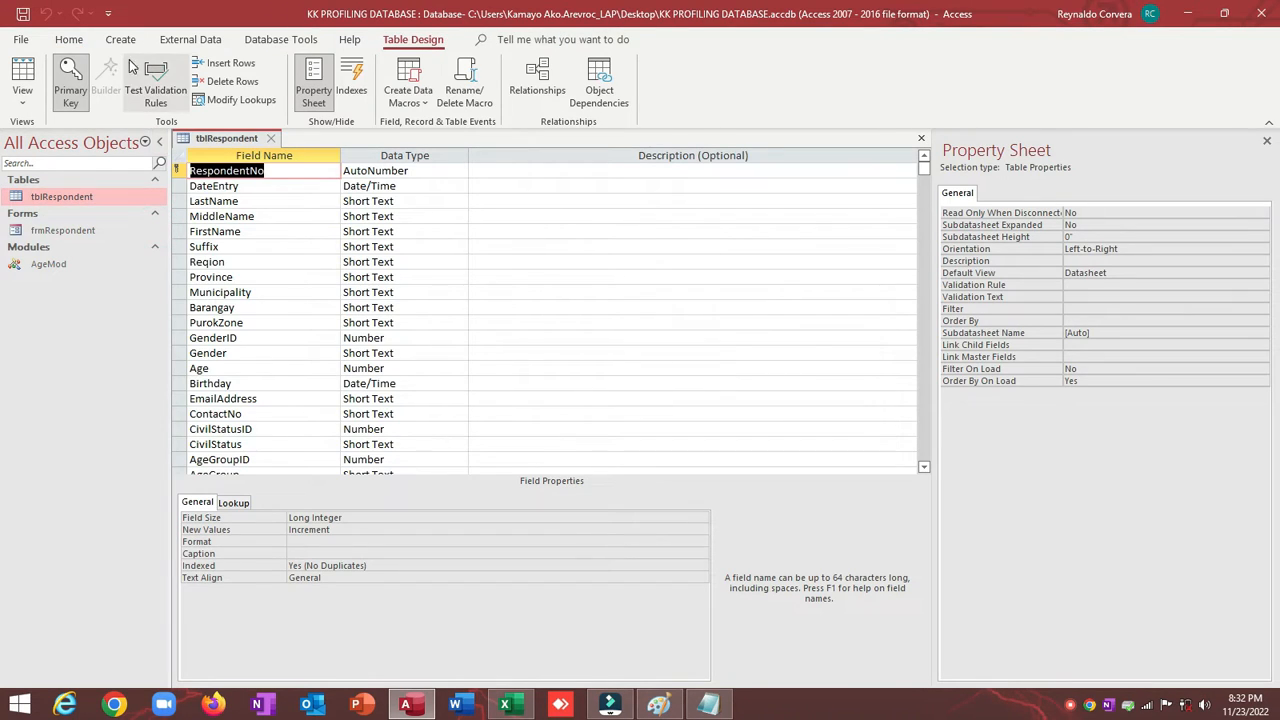
click(270, 138)
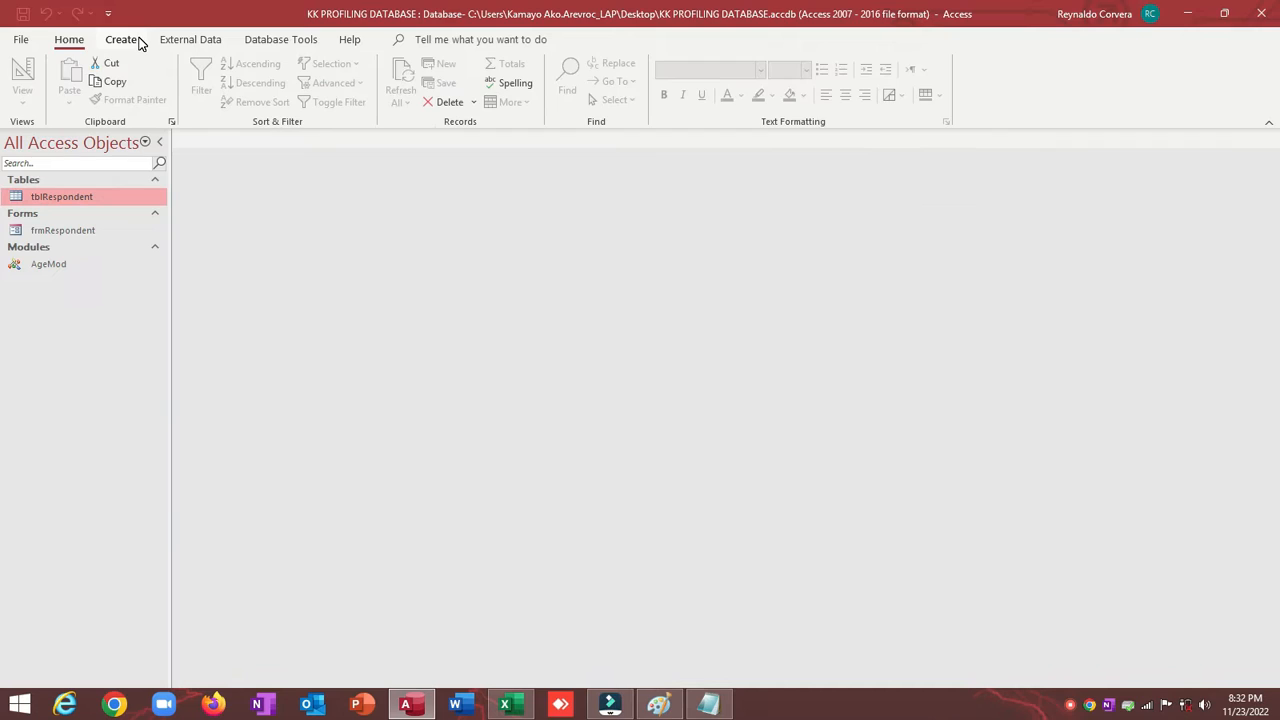
Create a Multiple Items form from tblRespondent and display it in Form View
click(121, 40)
click(430, 103)
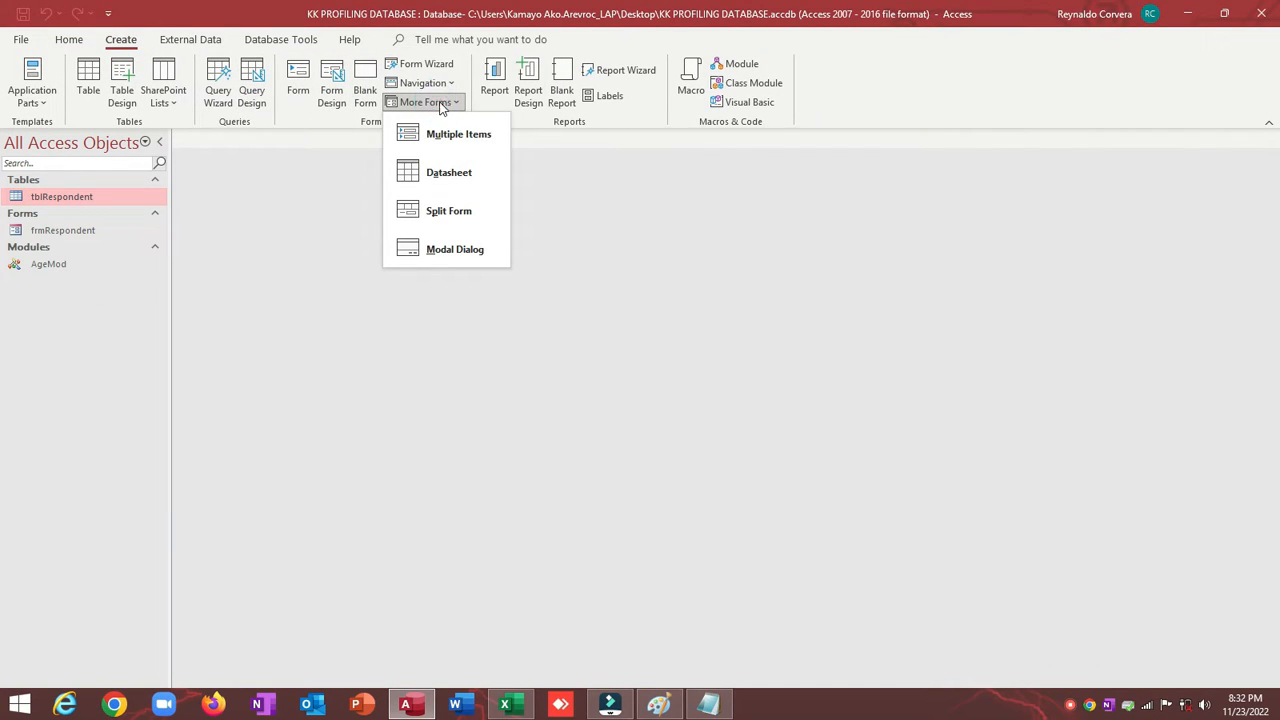
click(449, 135)
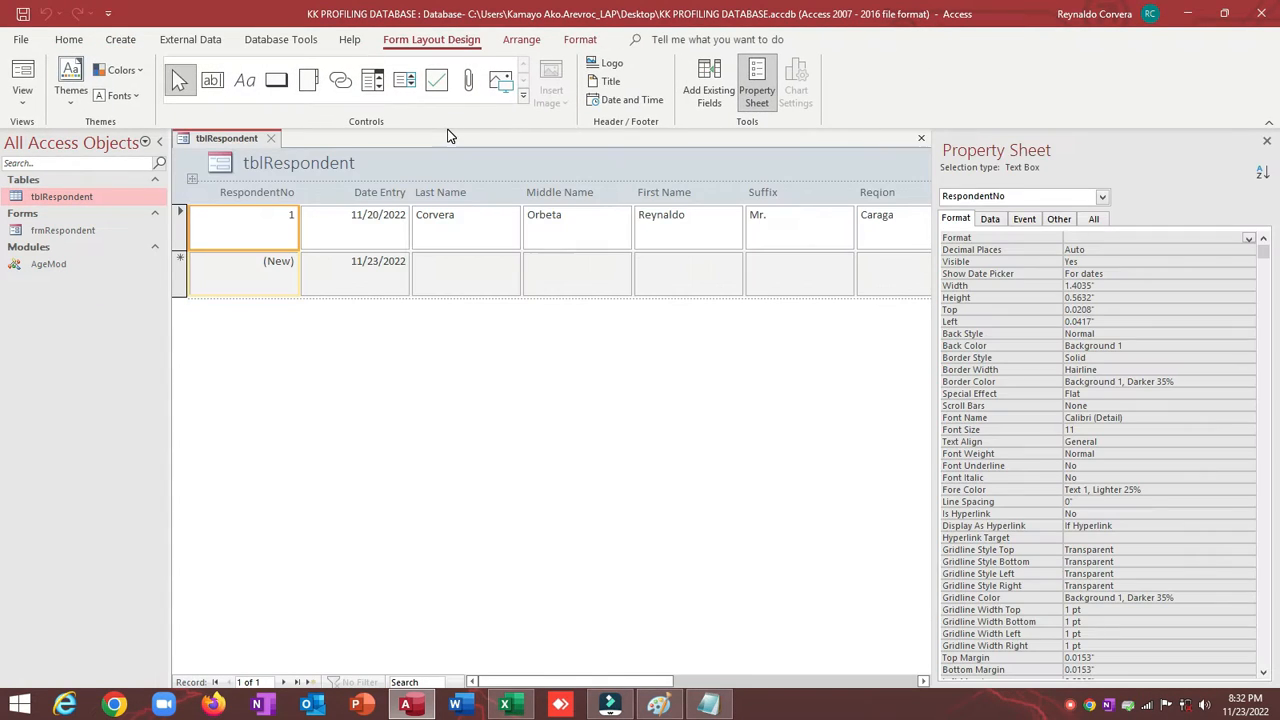
click(23, 70)
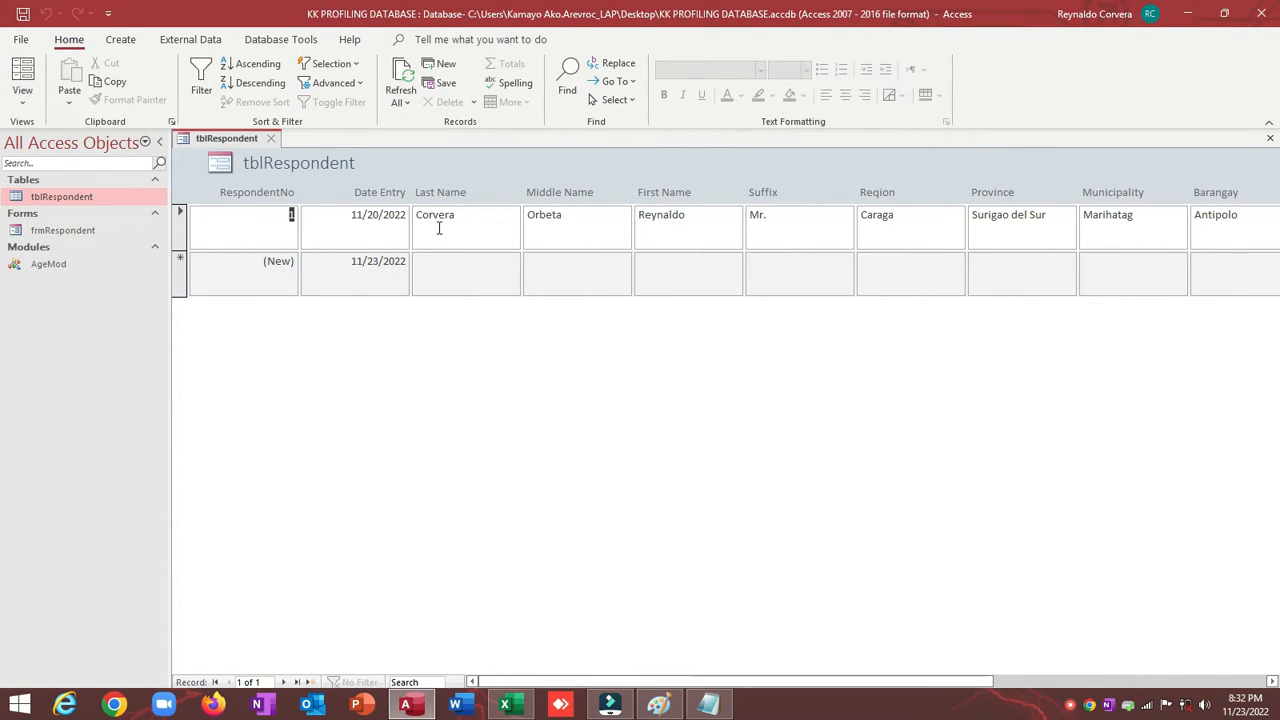
double_click(371, 216)
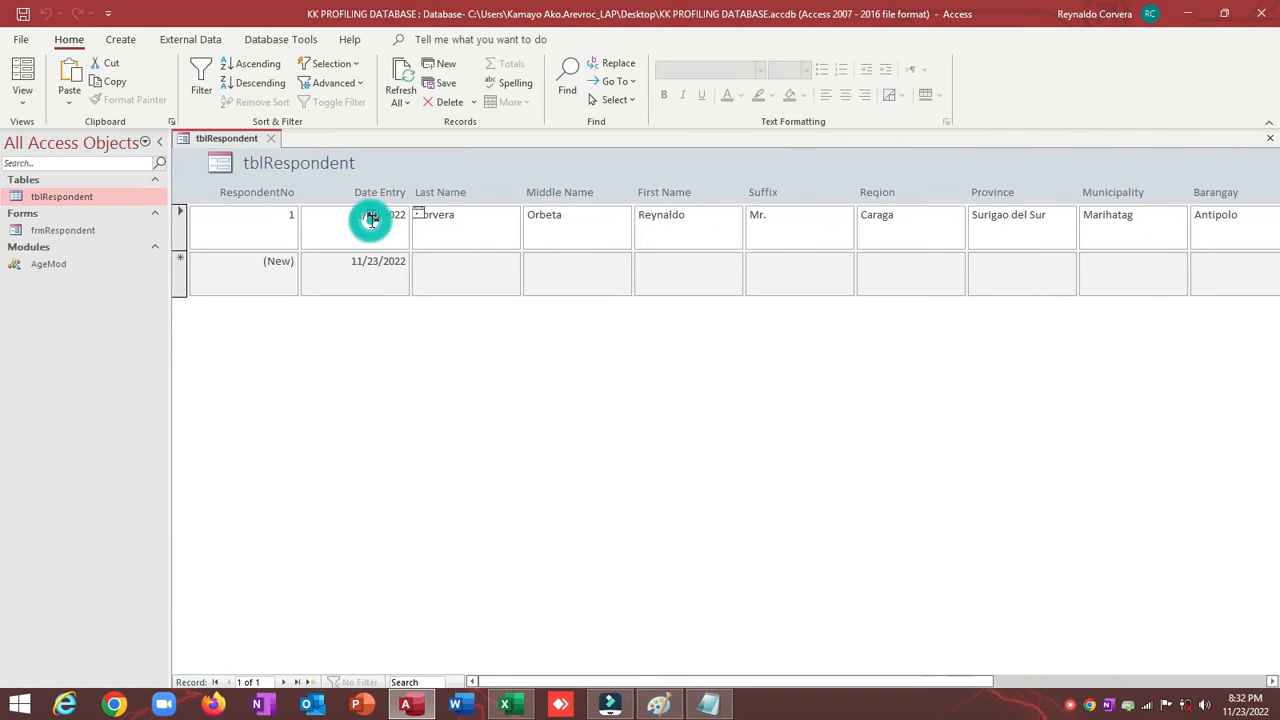
Open frmRespondent over the Multiple Items form, reposition its pop-up window and close it
double_click(85, 236)
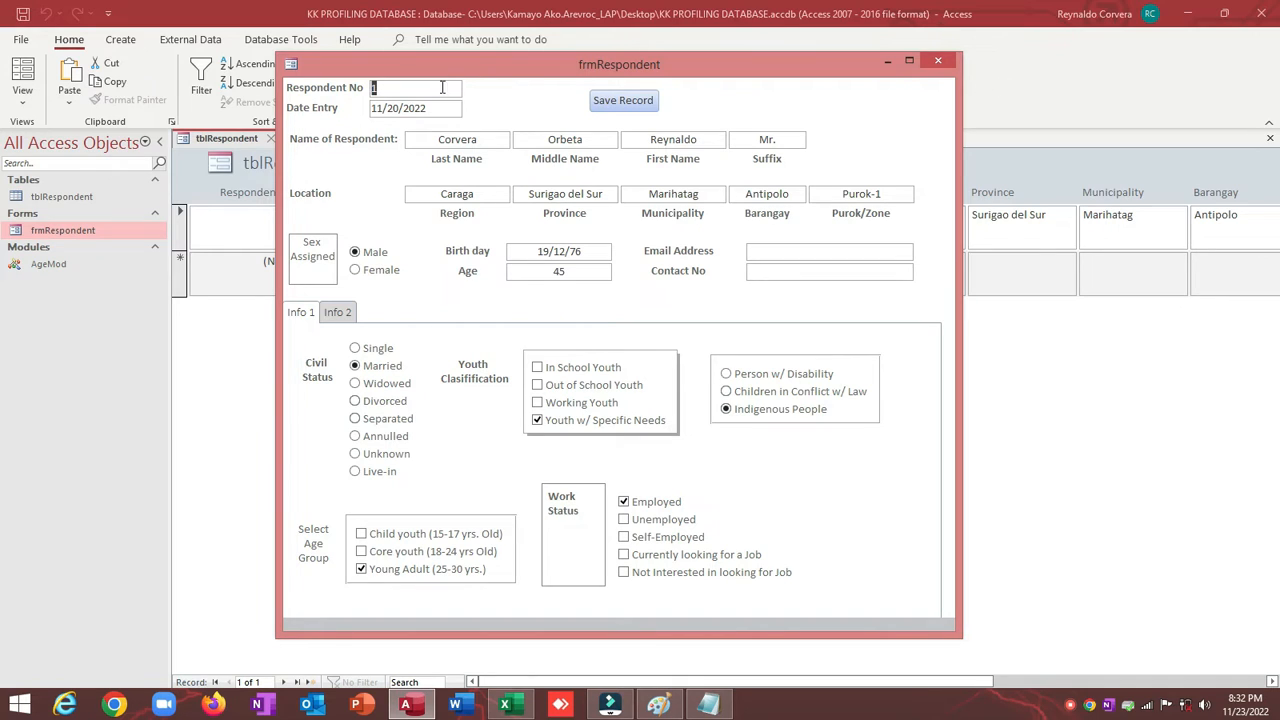
drag(603, 72, 705, 118)
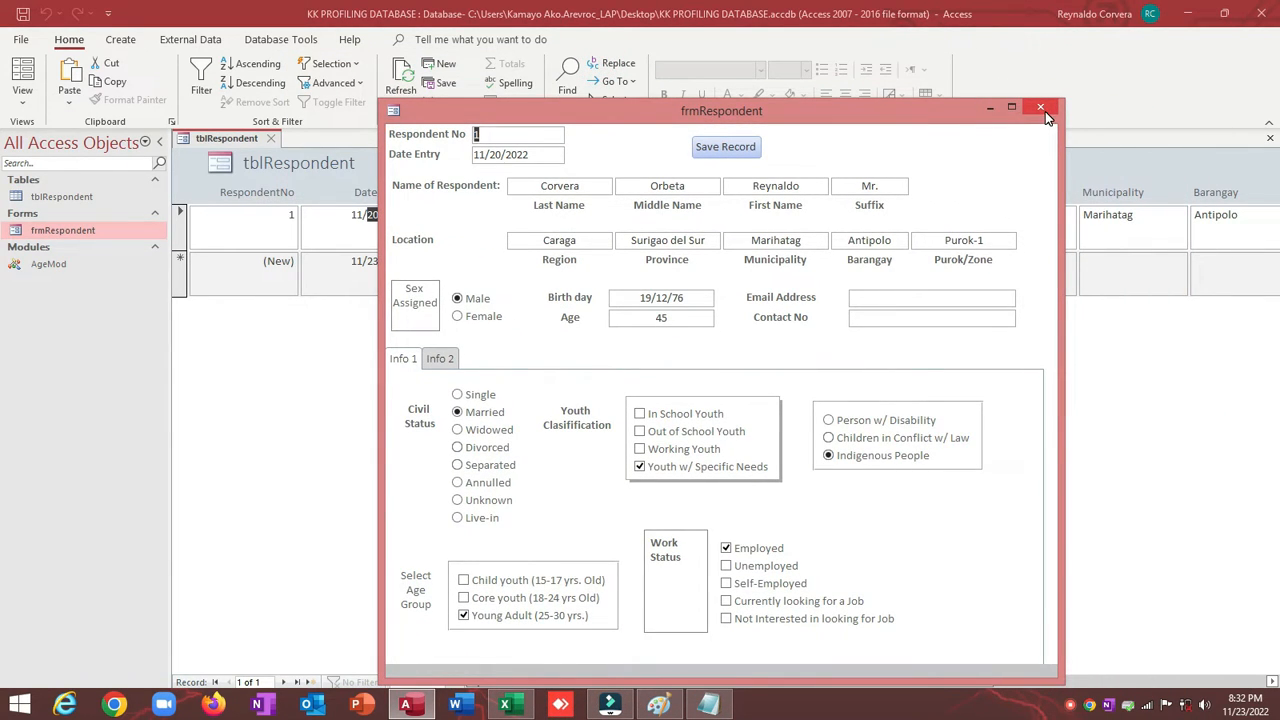
drag(928, 118, 922, 68)
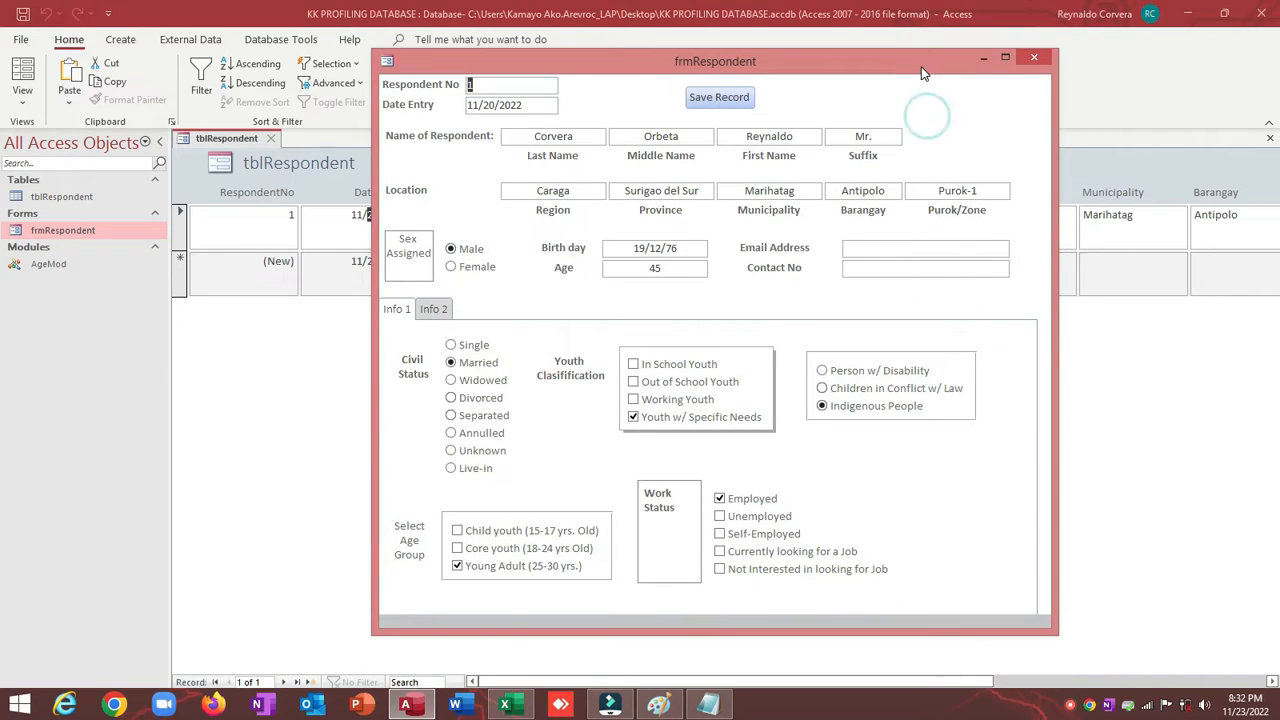
click(1037, 59)
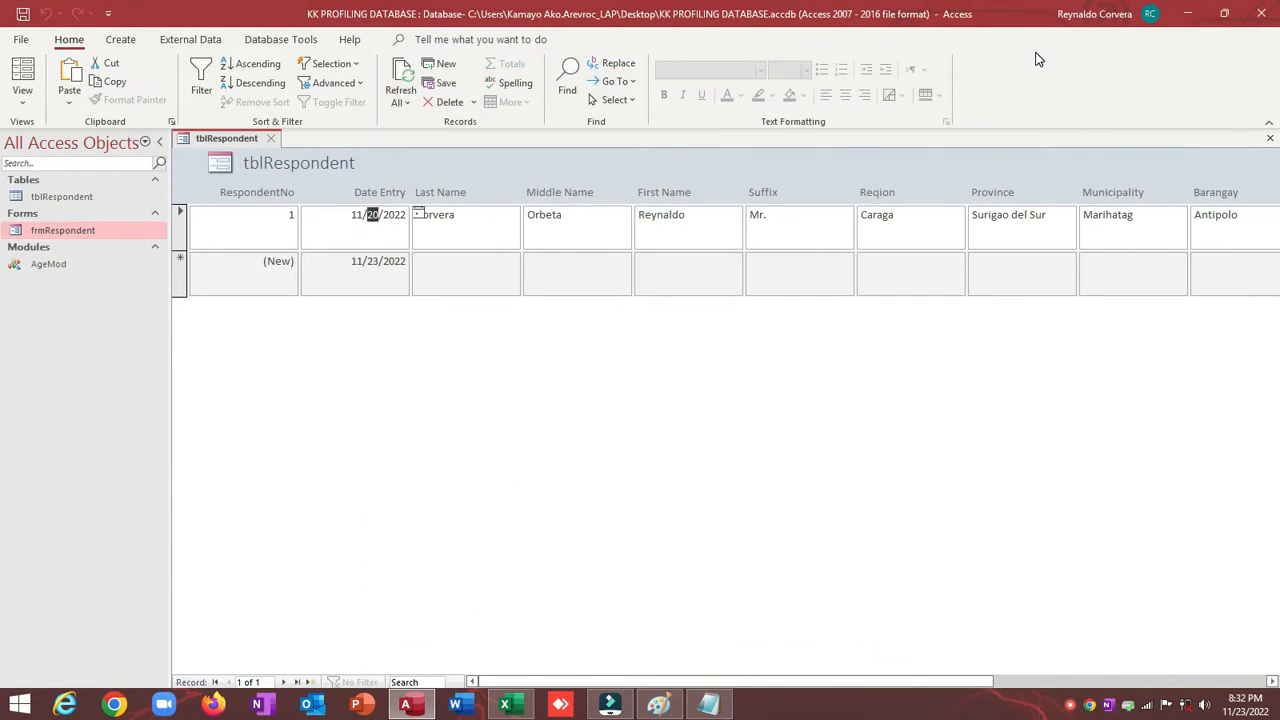